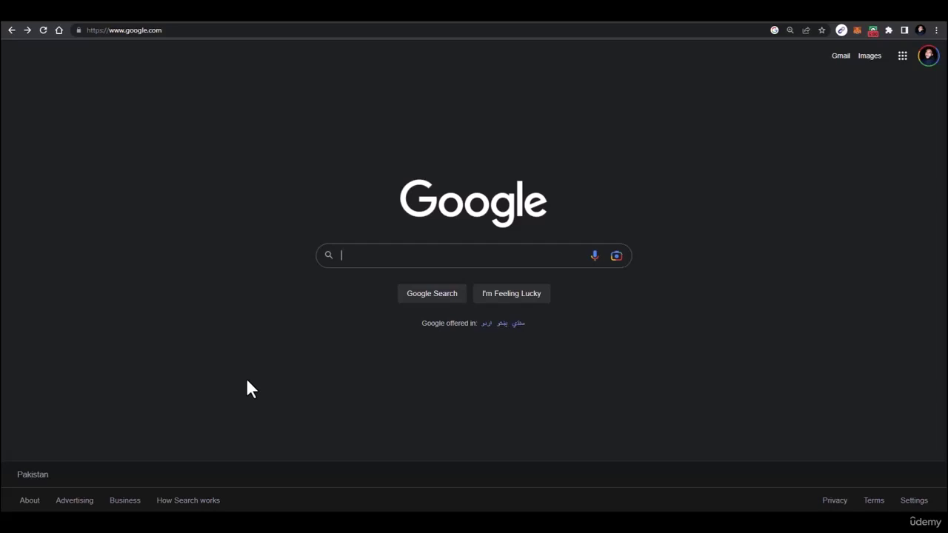
Load the Creaitor.ai site by entering webifiedhub.com/creaitor in the address bar.
click(281, 31)
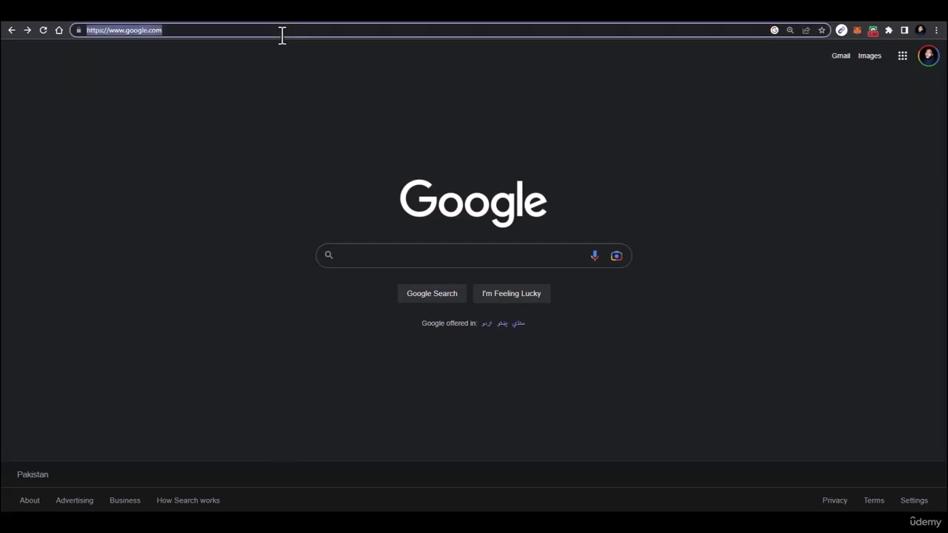
text(webifid)
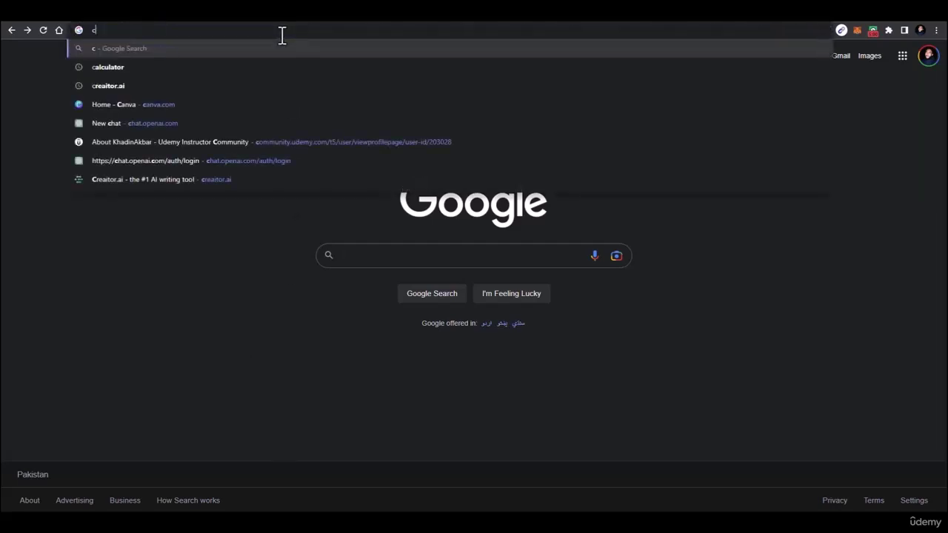
key(BackSpace)
text(edhub.com/creai)
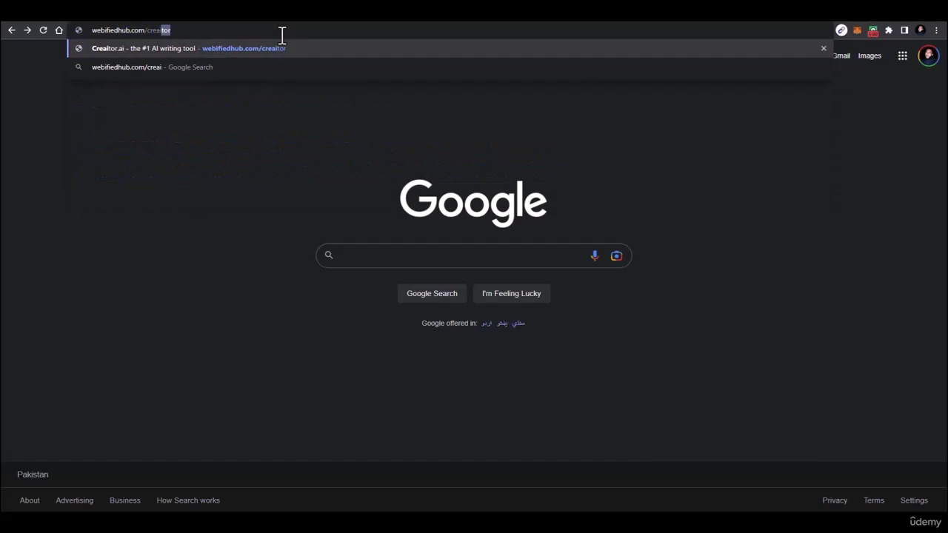
text(tor)
click(298, 52)
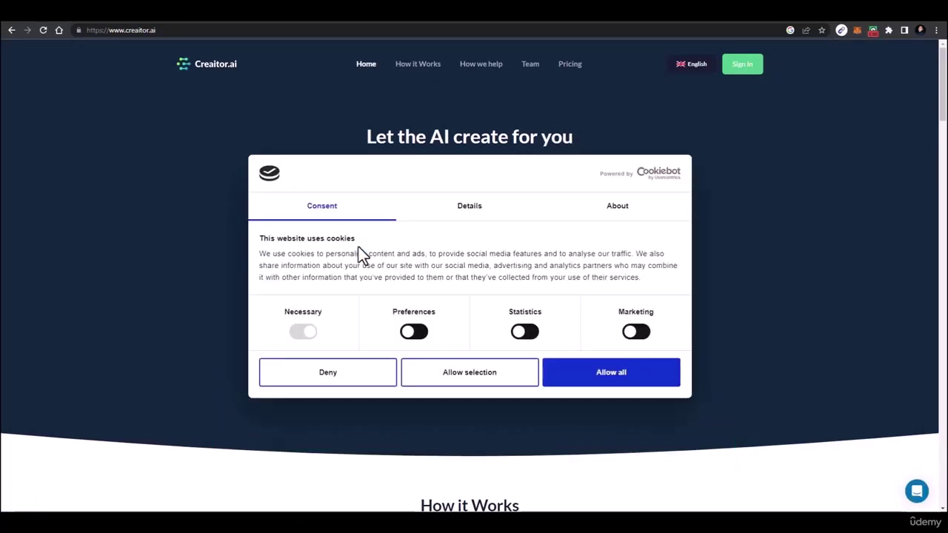
Accept all cookies, start the free trial, and fill in the name and edited e-mail address.
click(595, 375)
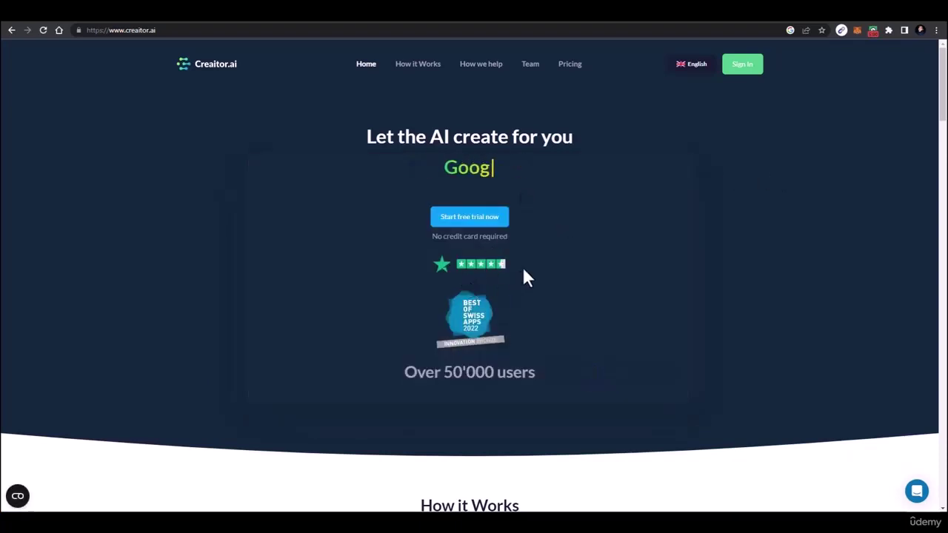
click(461, 227)
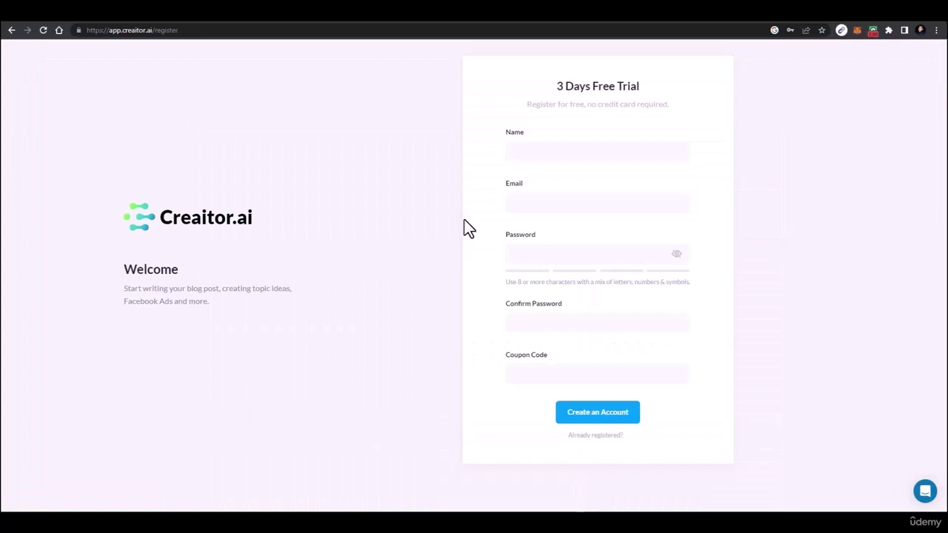
click(578, 149)
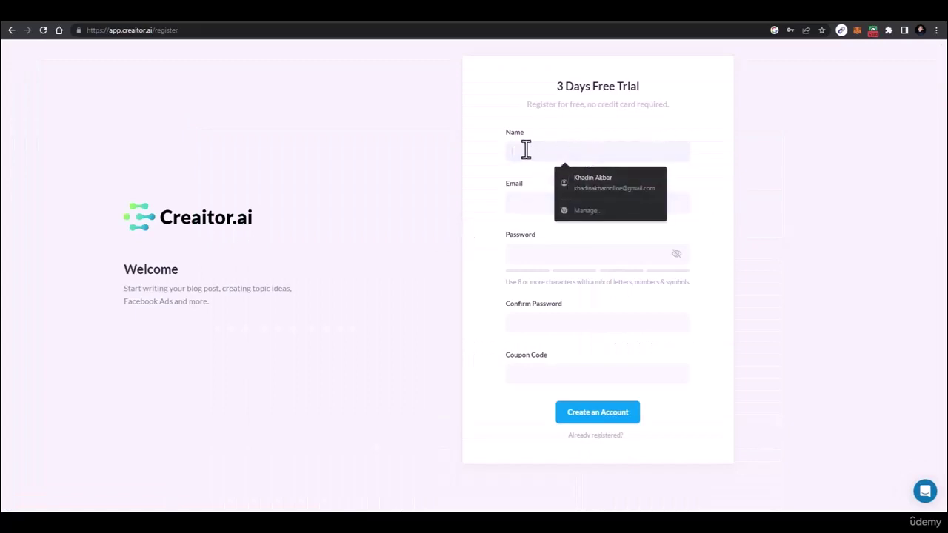
click(591, 175)
drag(569, 204, 533, 214)
key(BackSpace)
text(mo)
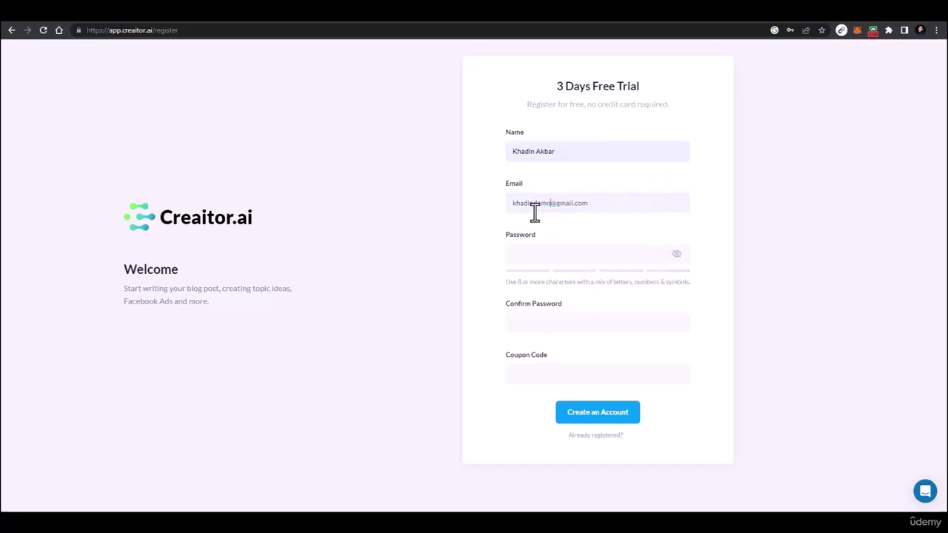
Enter and confirm a new account password, then create the free-trial account.
click(540, 260)
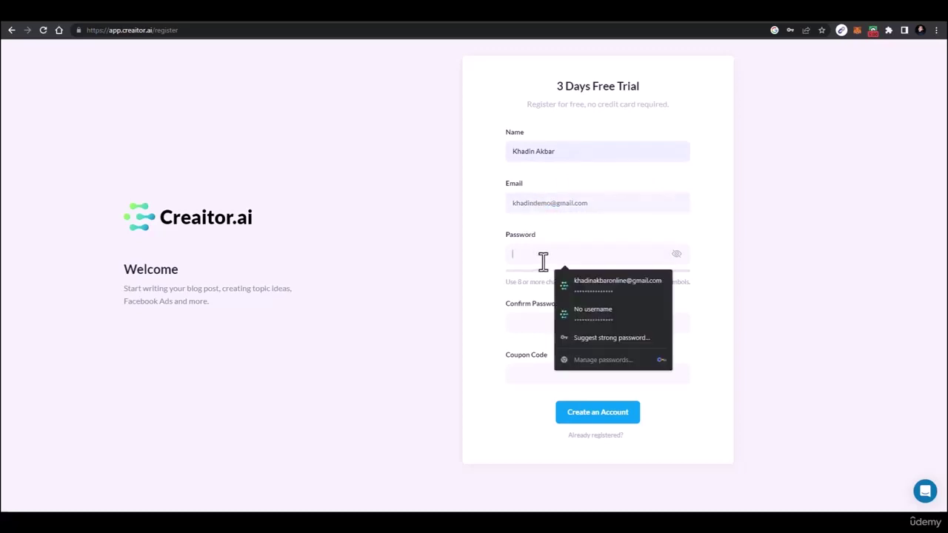
click(606, 308)
click(570, 329)
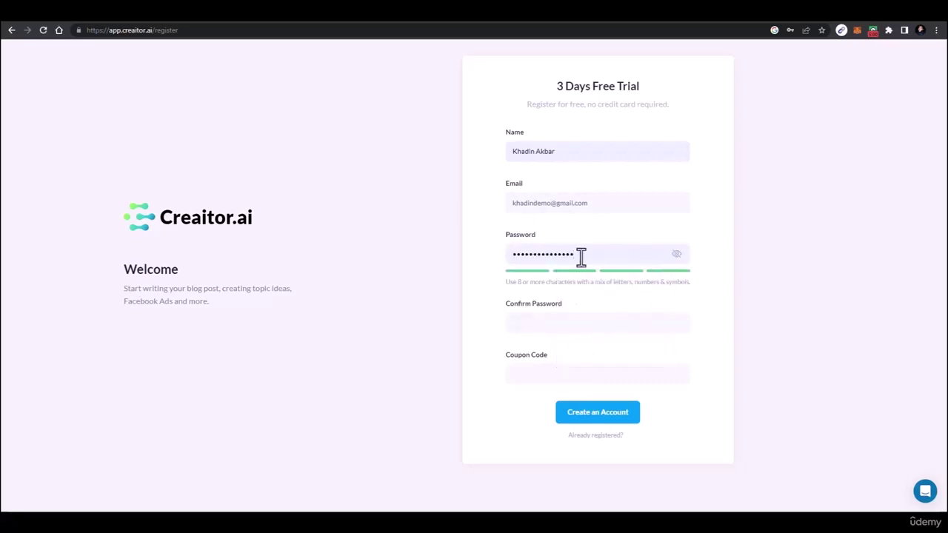
double_click(554, 255)
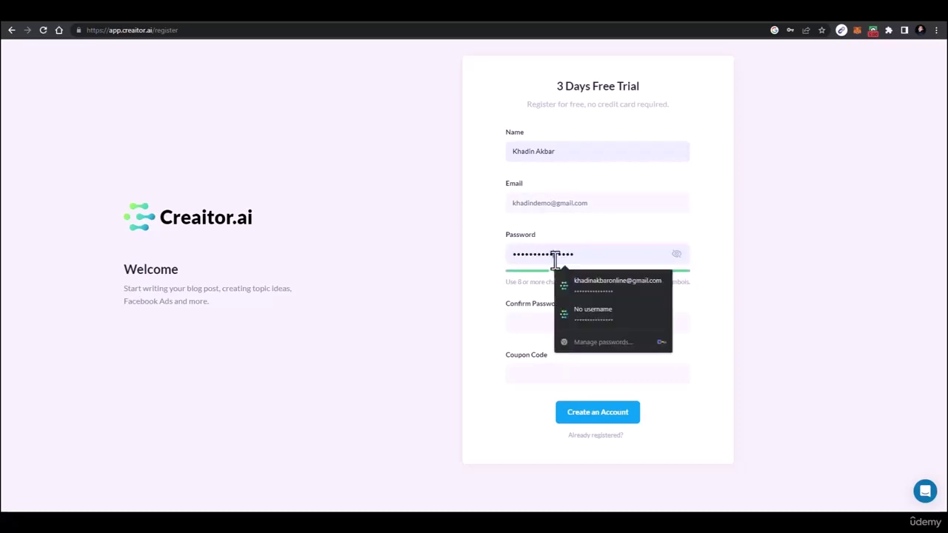
key(BackSpace)
text(•••••••)
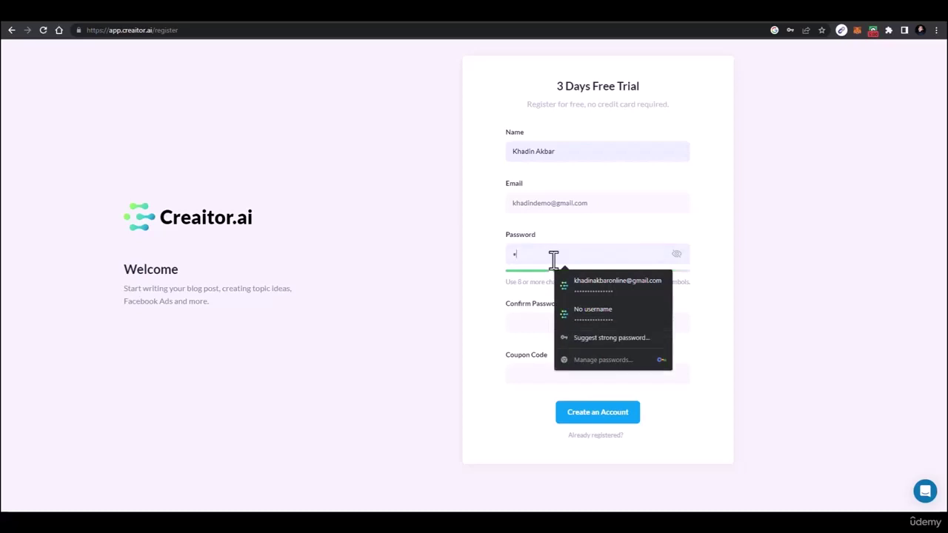
text(•••)
key(Tab)
text(••••••)
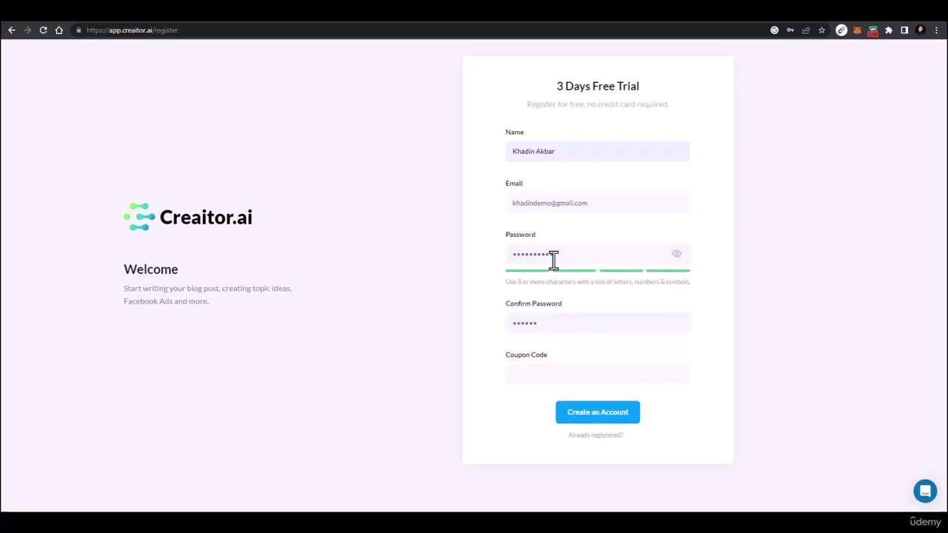
text(••••)
click(625, 413)
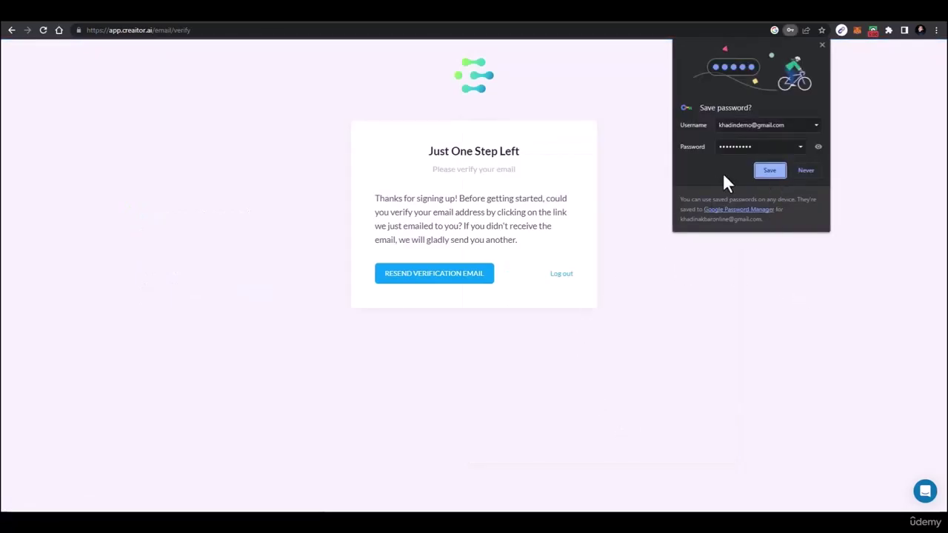
Save the browser password, then verify the e-mail from Gmail and continue past the warning.
click(773, 171)
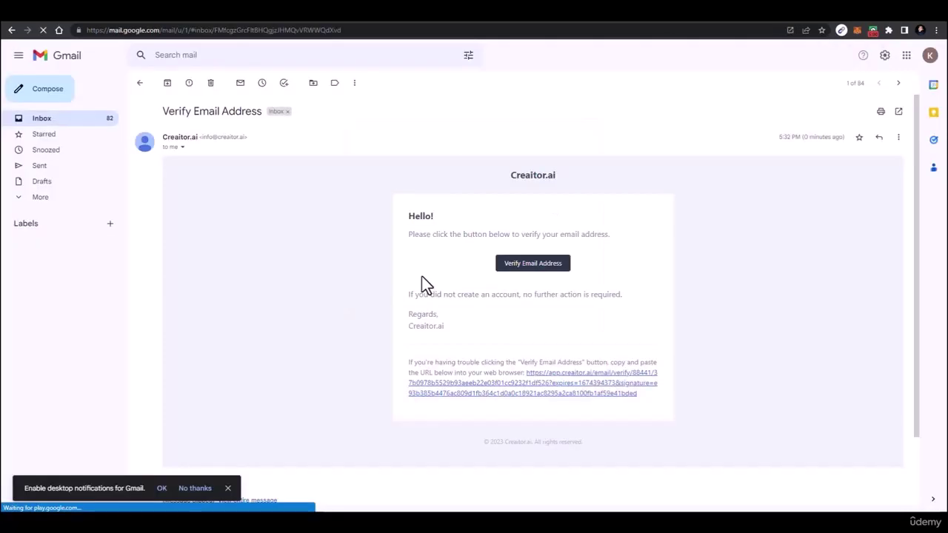
click(529, 264)
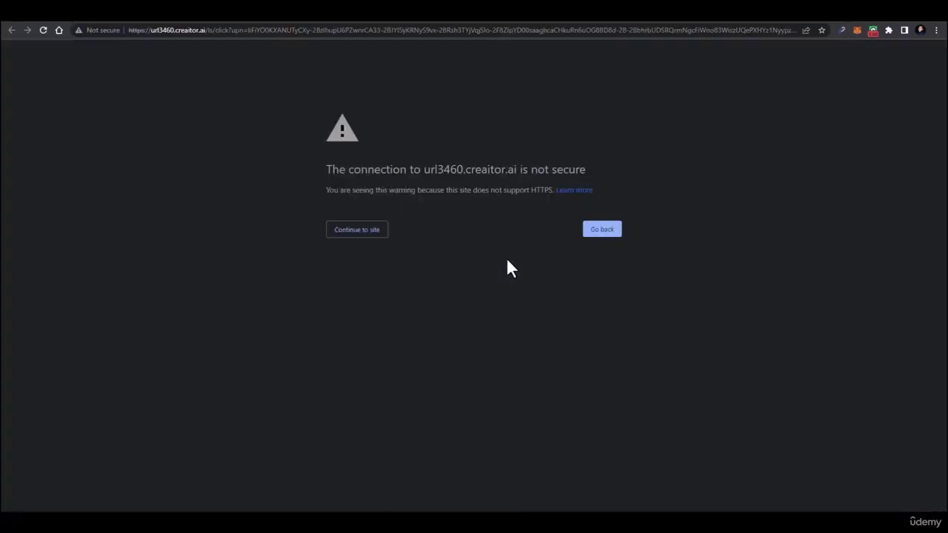
click(352, 236)
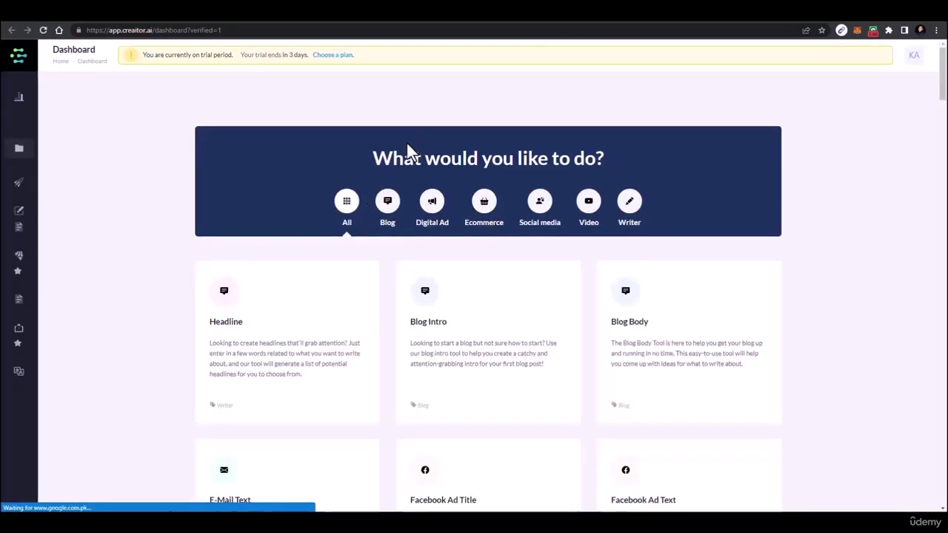
click(343, 59)
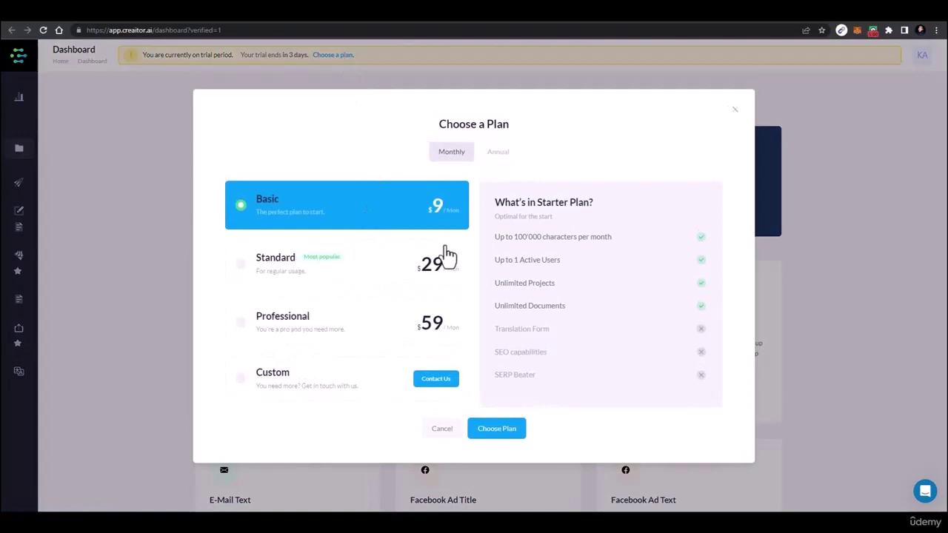
click(441, 437)
scroll(474, 337, down, 12)
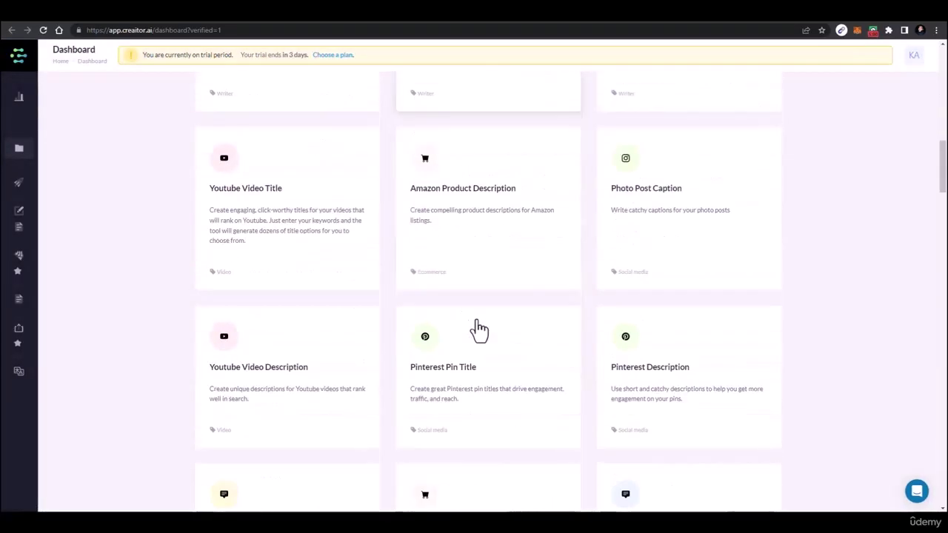
scroll(479, 331, down, 4)
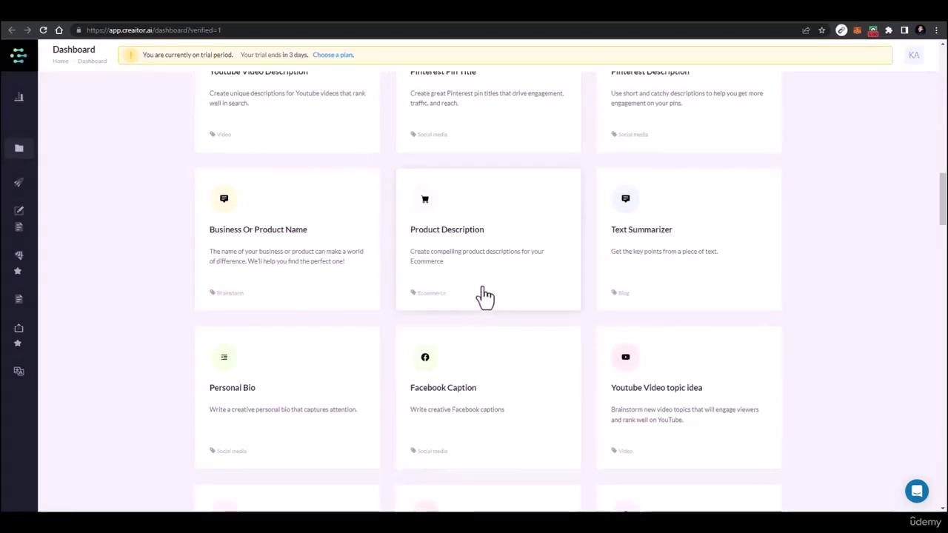
scroll(483, 297, up, 14)
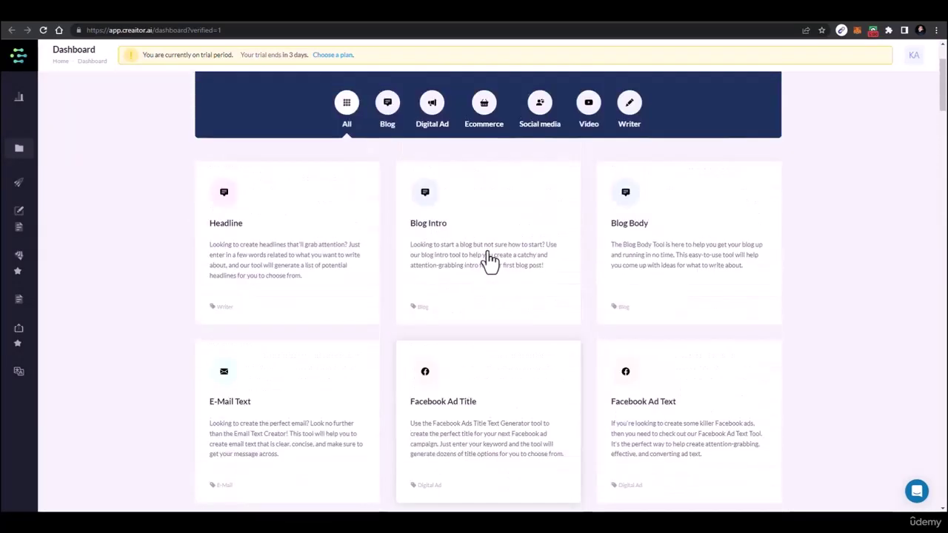
scroll(489, 260, up, 2)
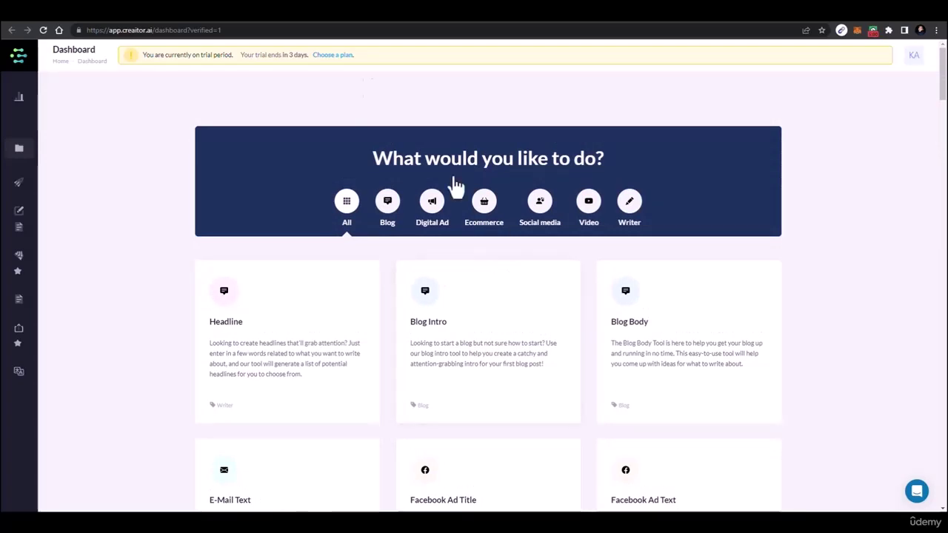
View the annual pricing plans, close them, and scroll down the Billing page.
click(343, 57)
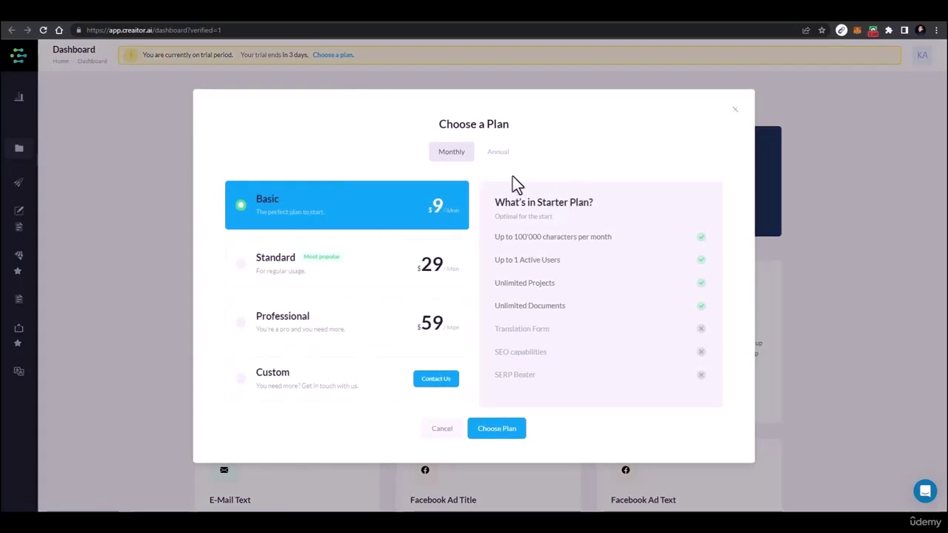
click(509, 157)
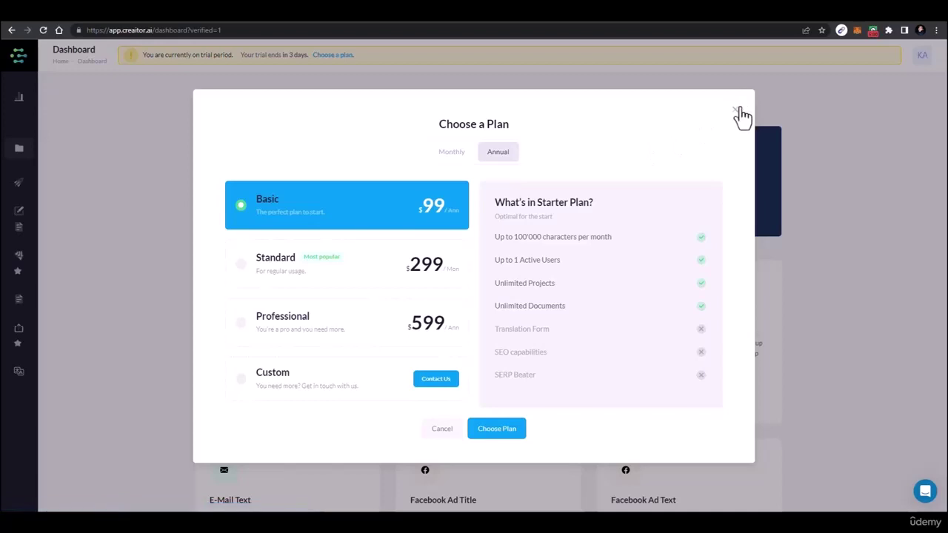
click(737, 111)
scroll(715, 156, down, 7)
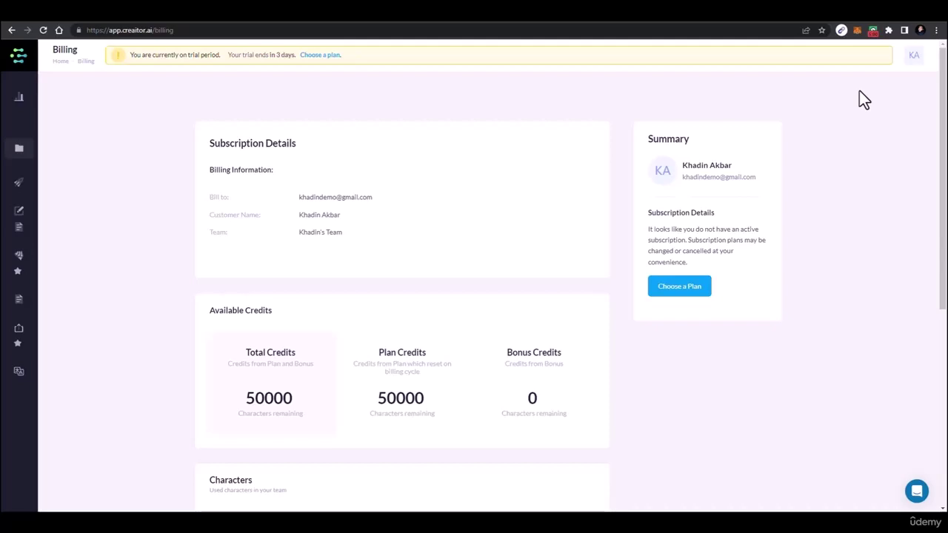
Reopen and close the pricing plans, then return to the dashboard's writing tools.
click(317, 55)
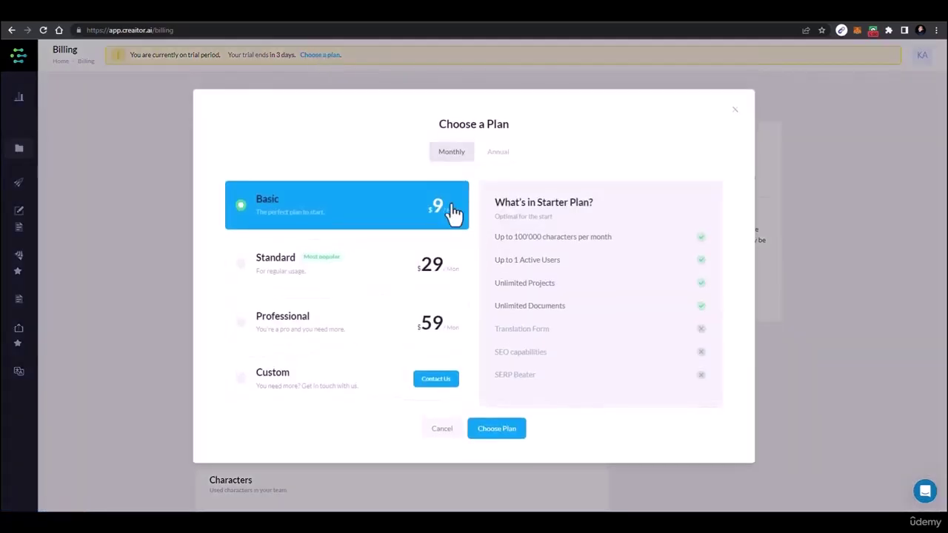
click(735, 109)
scroll(337, 326, down, 3)
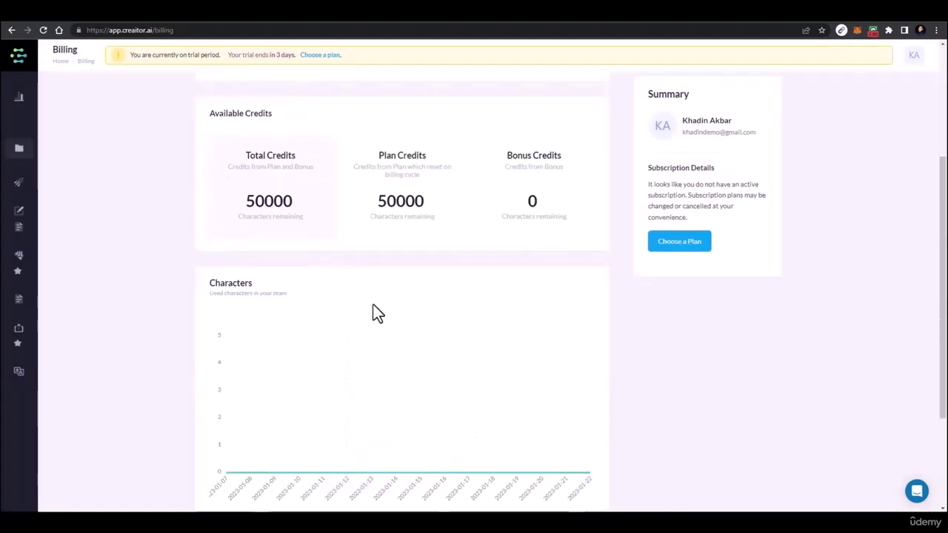
scroll(486, 366, down, 1)
scroll(487, 366, up, 2)
mouse_move(33, 276)
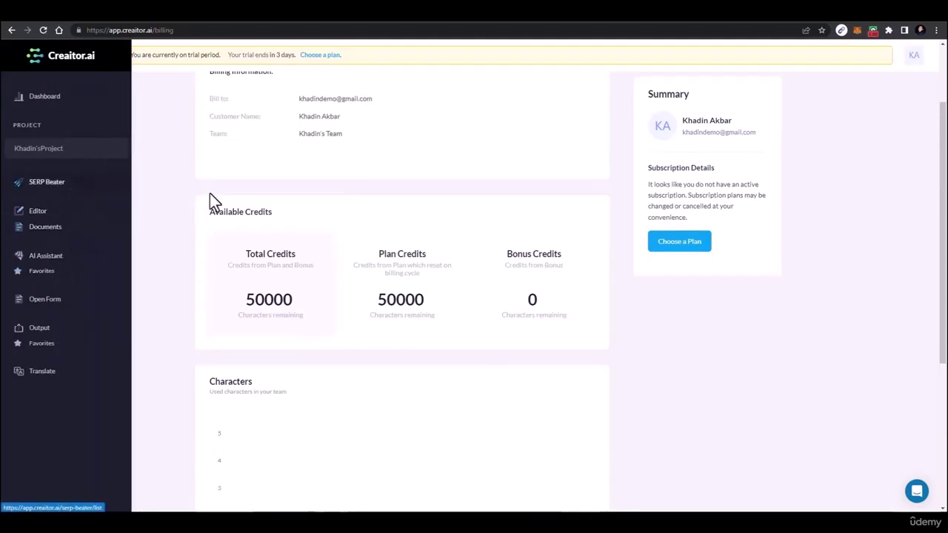
scroll(408, 152, up, 1)
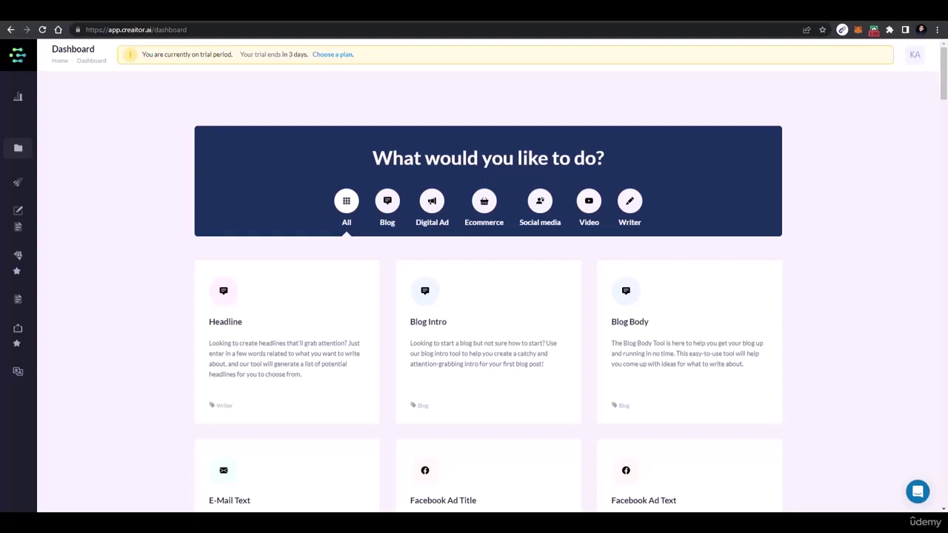
Filter the dashboard tools to the Blog category.
click(388, 203)
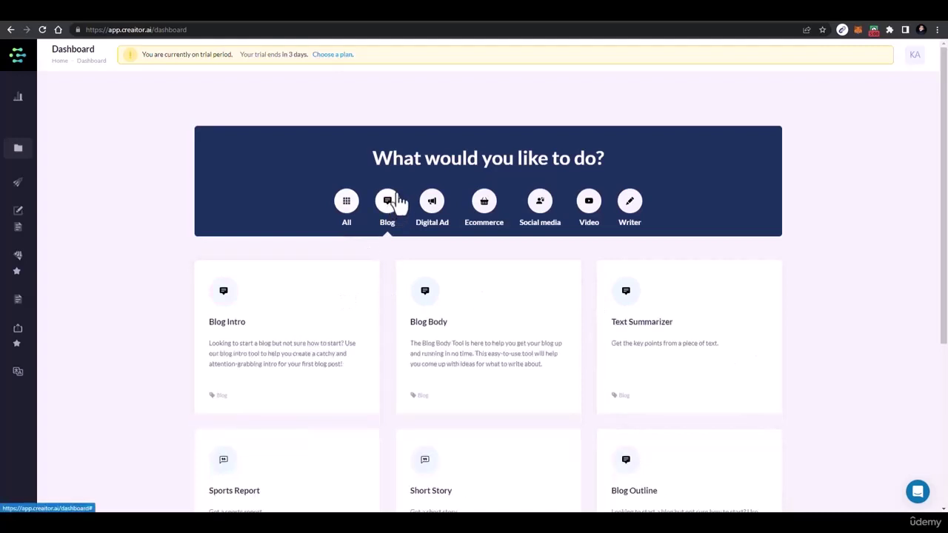
click(346, 202)
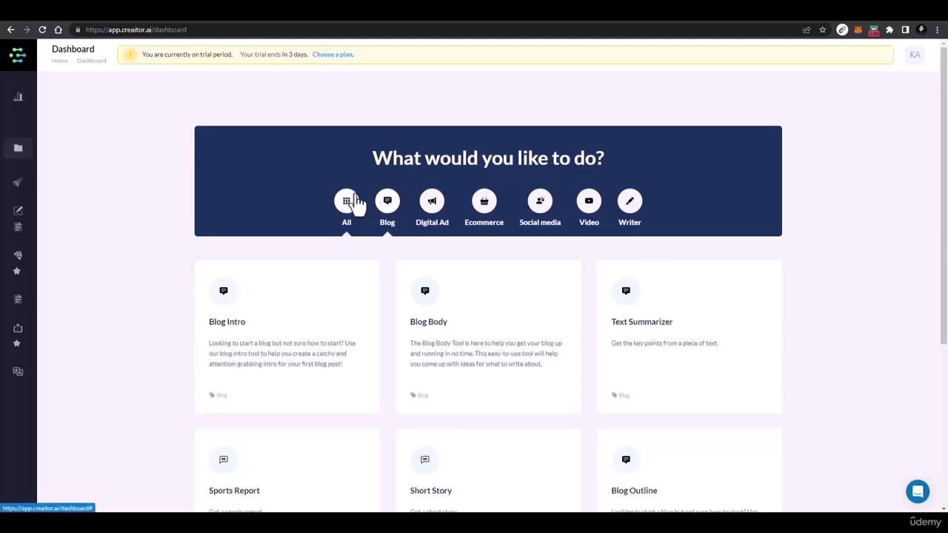
mouse_move(5, 131)
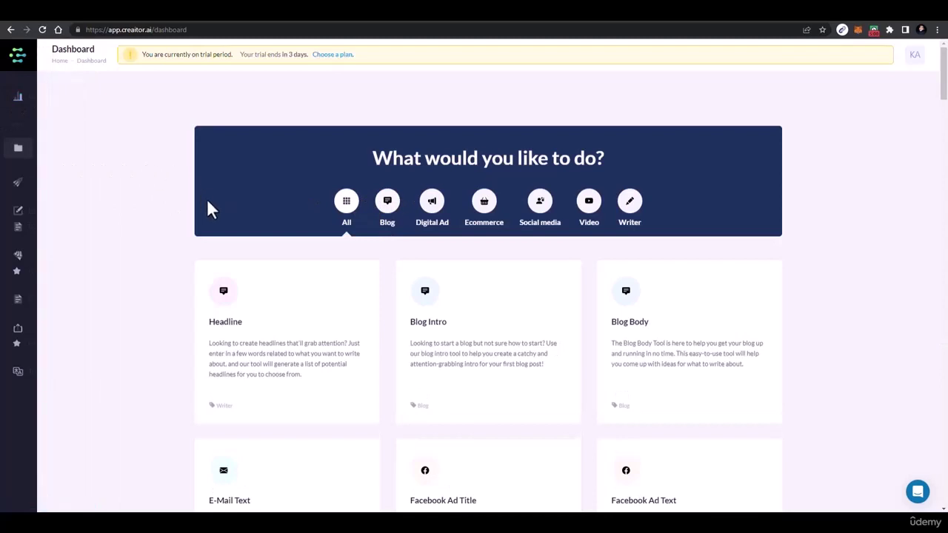
click(396, 211)
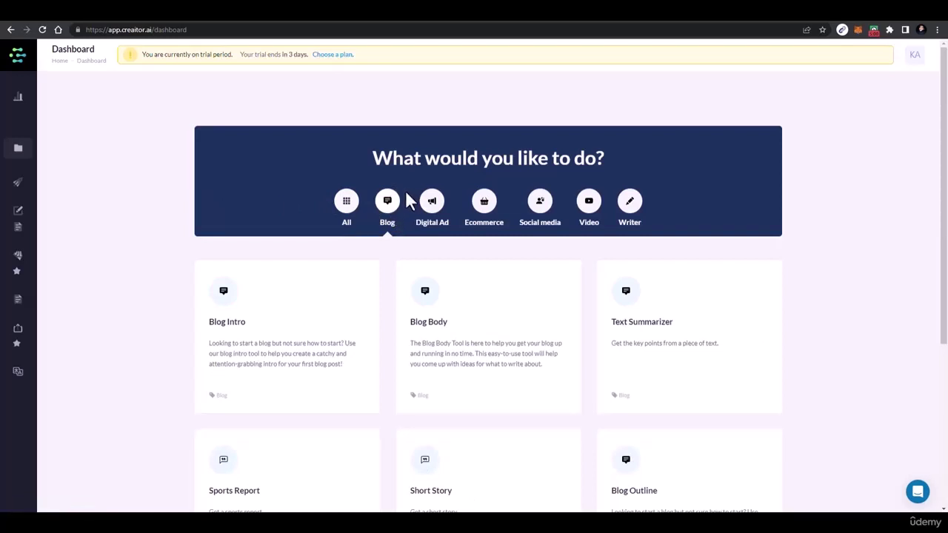
Scroll through the blog template cards down to the Blog Idea Generator.
scroll(395, 255, down, 2)
scroll(455, 223, down, 3)
scroll(462, 229, up, 4)
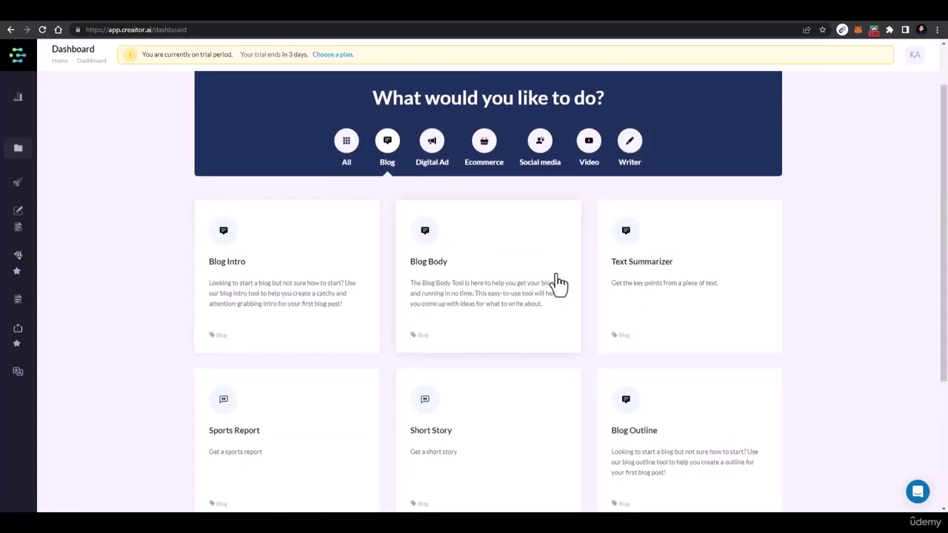
scroll(626, 267, down, 2)
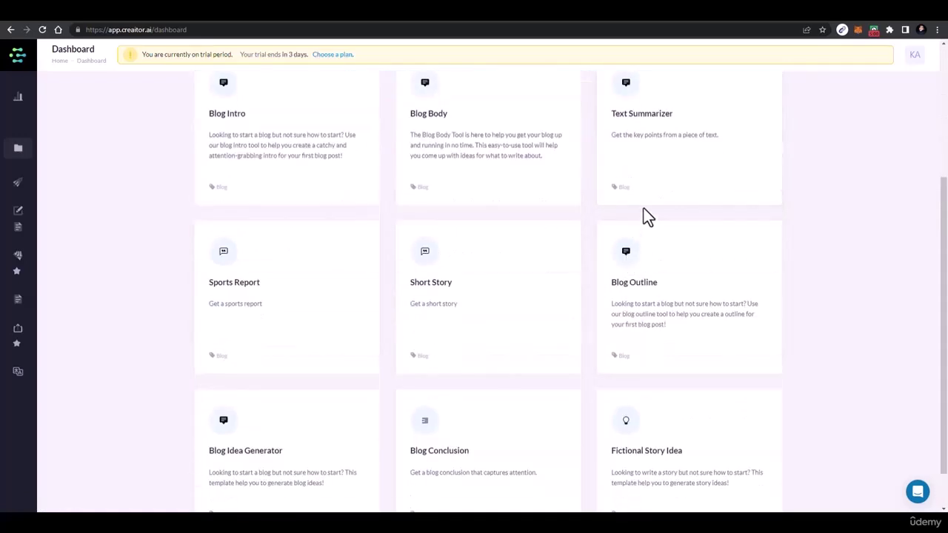
scroll(312, 285, up, 1)
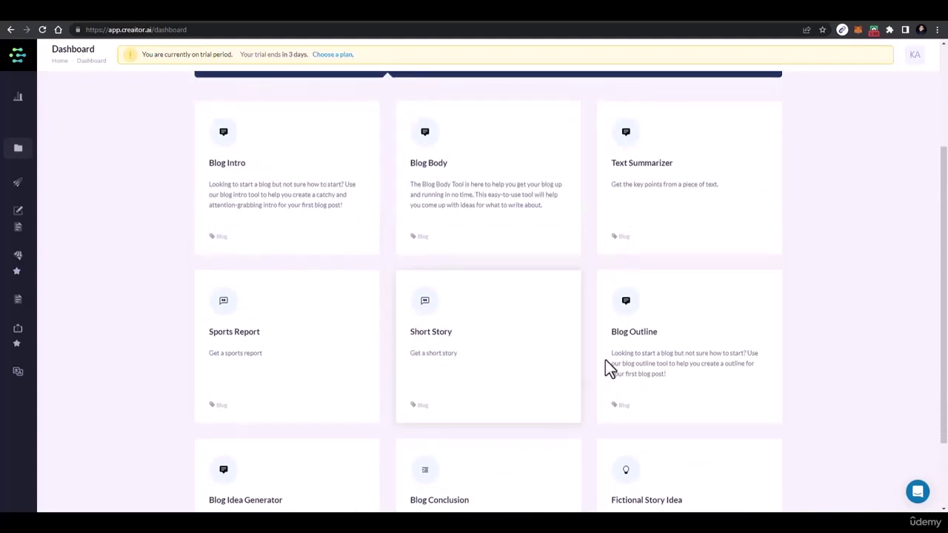
scroll(626, 375, down, 2)
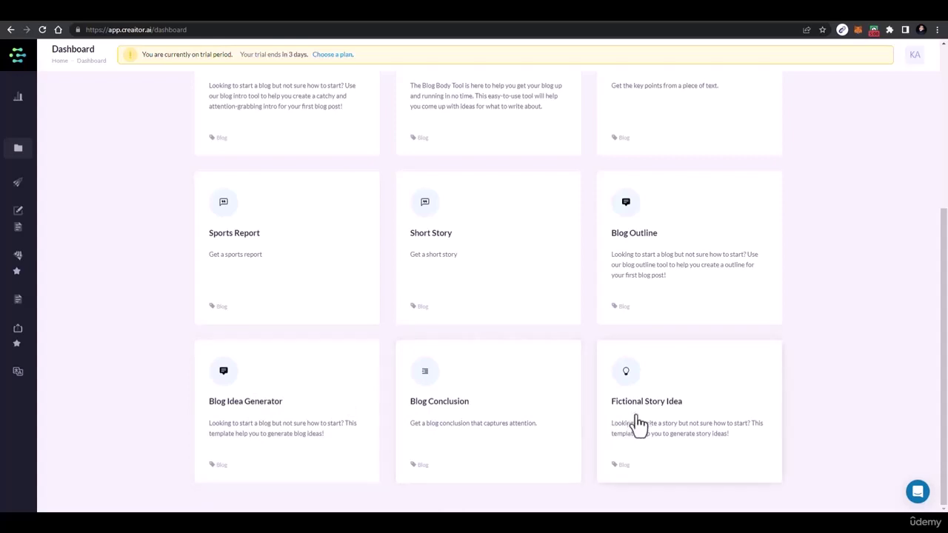
scroll(609, 404, up, 2)
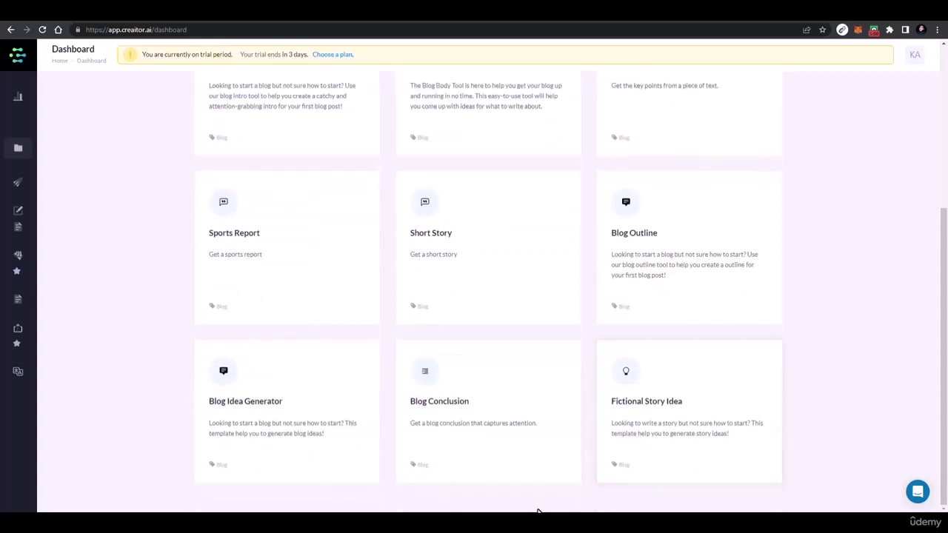
scroll(538, 511, up, 3)
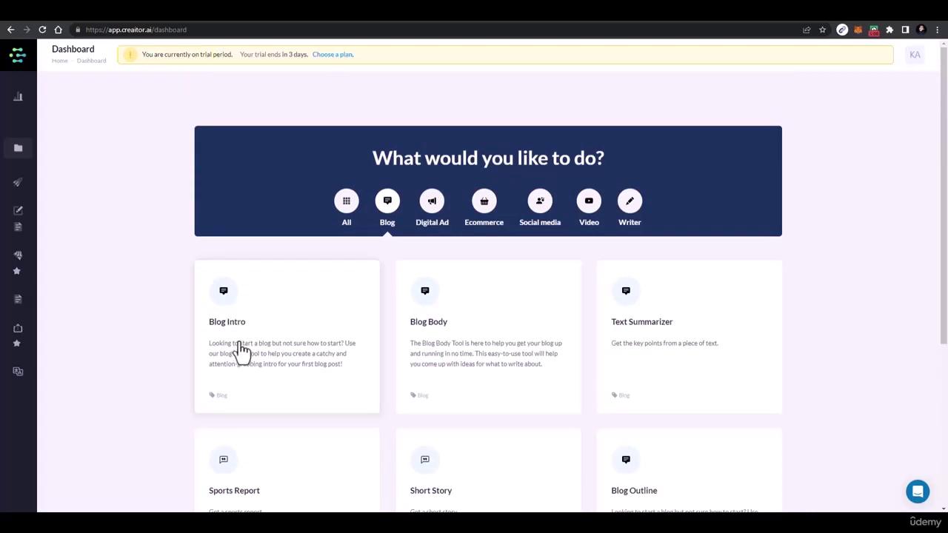
scroll(239, 351, down, 1)
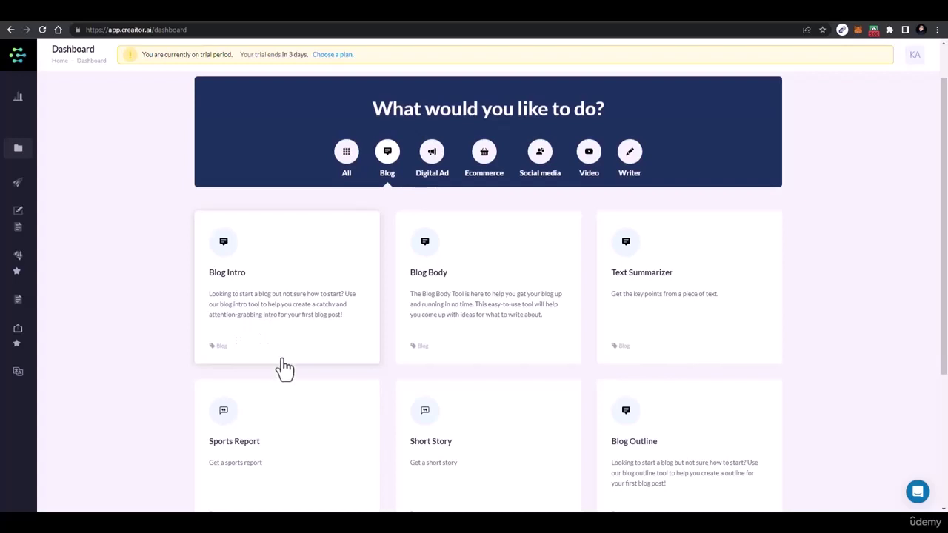
scroll(283, 367, down, 1)
scroll(289, 400, down, 3)
scroll(277, 417, up, 1)
scroll(309, 445, down, 1)
In Blog Idea Generator, enter the topic about amazing ways to find high ticket freelancing clients.
click(259, 406)
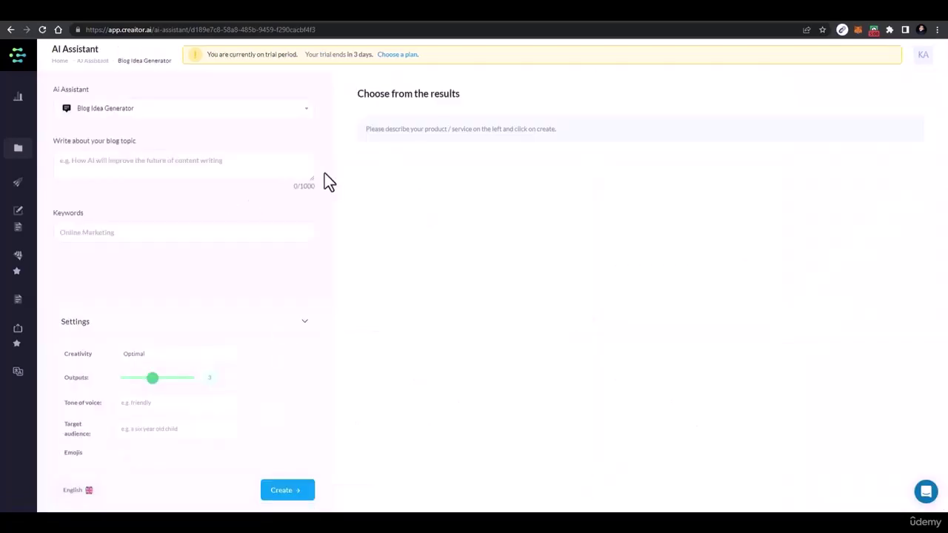
mouse_move(70, 200)
click(275, 227)
click(151, 173)
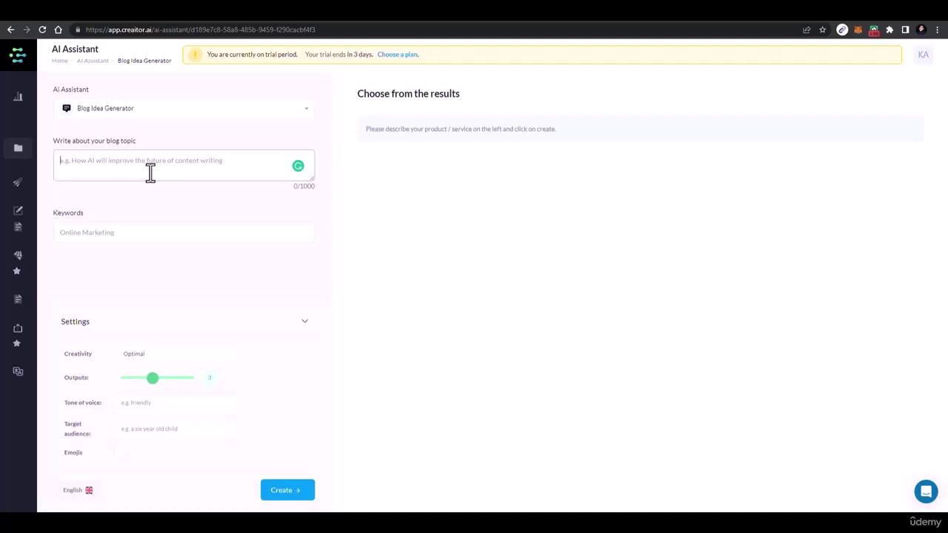
text(Iw)
key(BackSpace)
key(BackSpace)
text(Iw)
key(BackSpace)
text(want to)
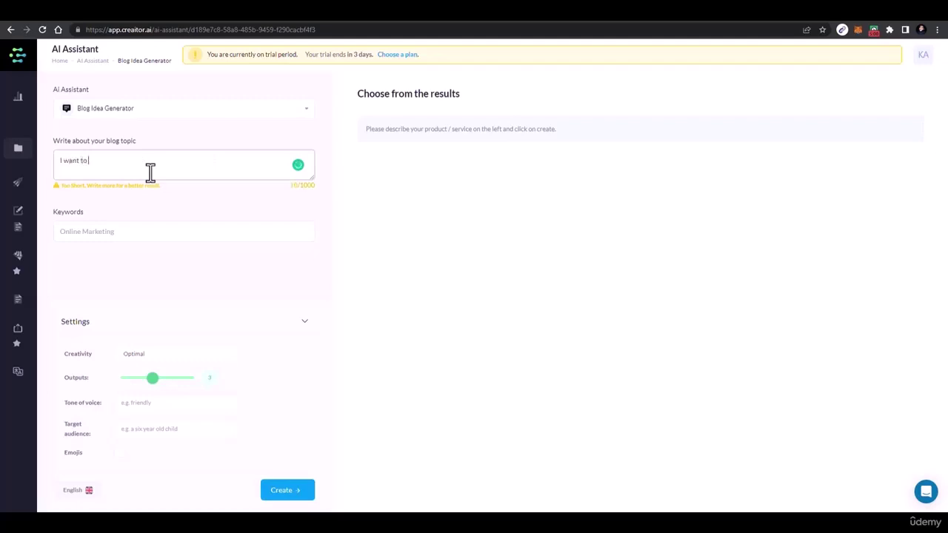
text( create blog)
key(BackSpace)
key(BackSpace)
key(BackSpace)
key(BackSpace)
key(BackSpace)
key(BackSpace)
key(BackSpace)
key(BackSpace)
key(BackSpace)
key(BackSpace)
key(BackSpace)
key(BackSpace)
key(BackSpace)
key(BackSpace)
key(BackSpace)
key(BackSpace)
key(BackSpace)
key(BackSpace)
key(BackSpace)
key(BackSpace)
text(I want to create blog about foo)
key(BackSpace)
key(BackSpace)
key(BackSpace)
key(BackSpace)
text(amazing ways to)
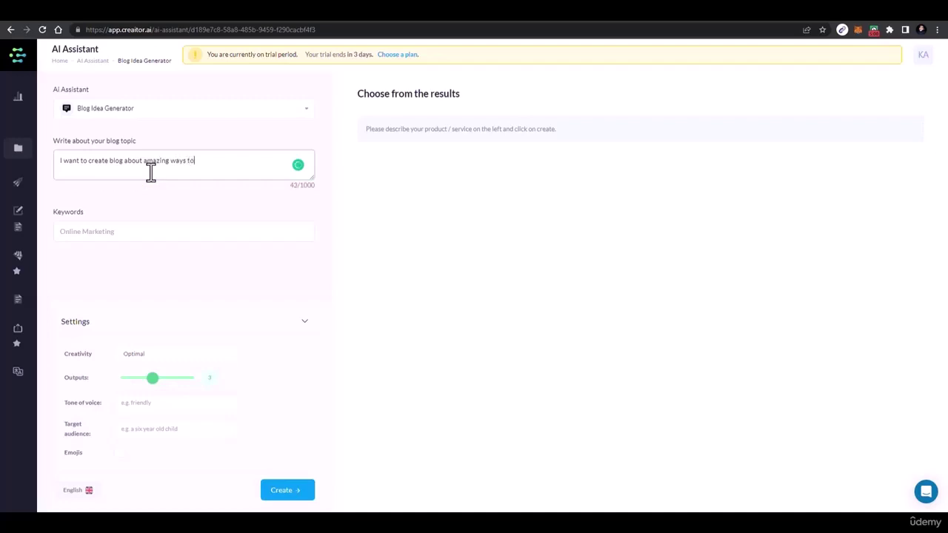
text( find high ticket freelancing clients)
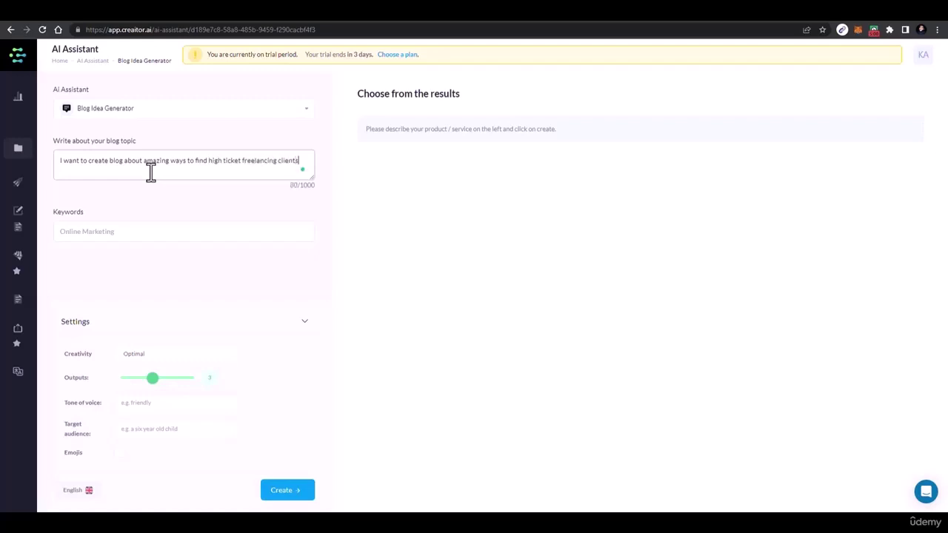
Add keywords 'find clients, freelancing', set Creativity to High and Outputs to 1.
click(120, 229)
text(fin)
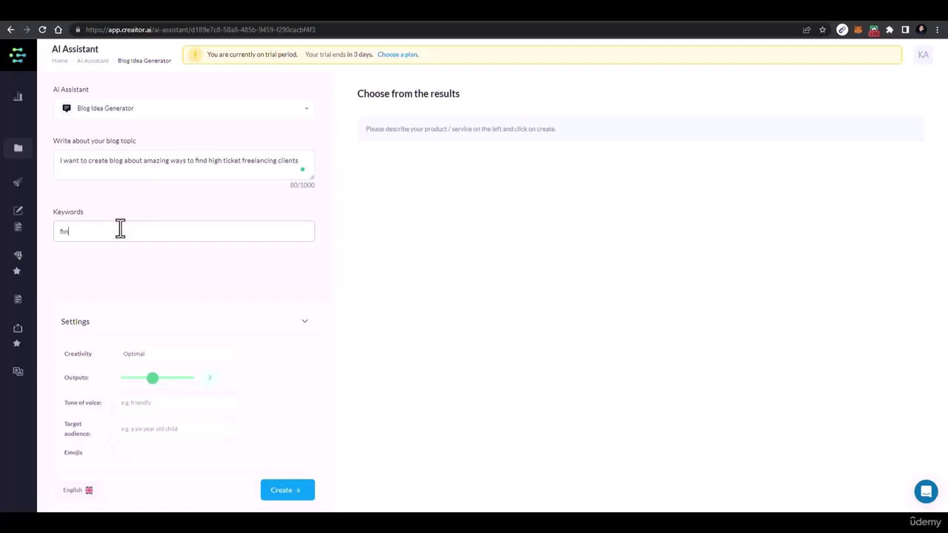
text(d clients, freelancing)
click(152, 354)
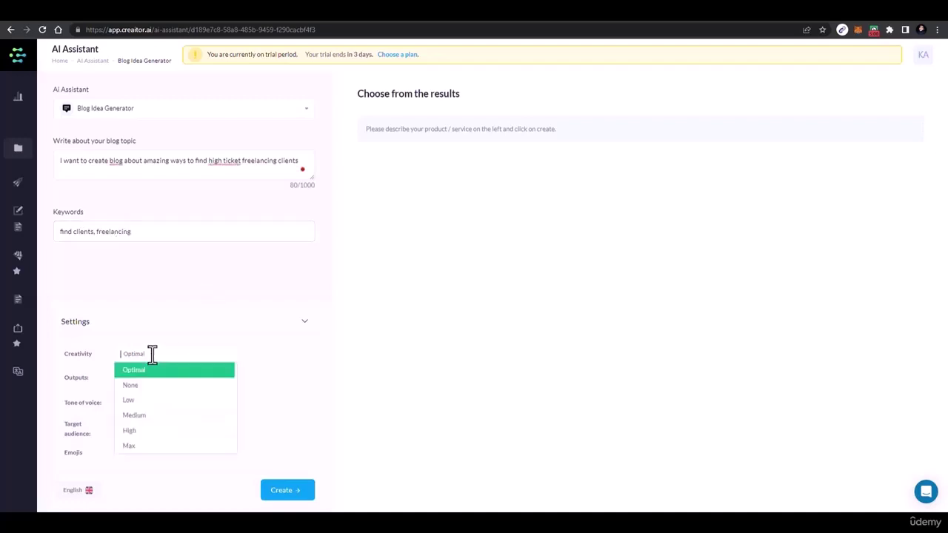
click(138, 433)
drag(156, 380, 130, 385)
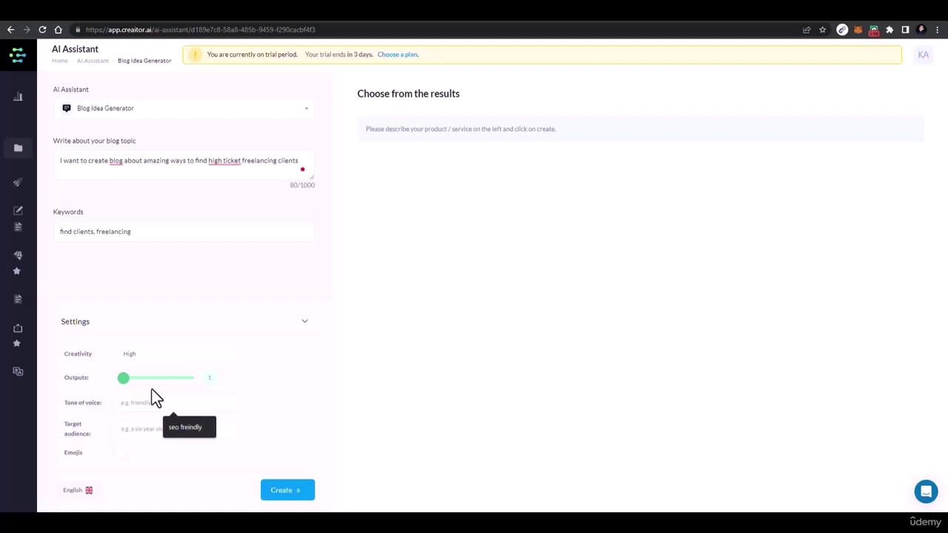
Set tone of voice to 'seo friendly' and target audience to '20 years'.
click(155, 400)
text(seo freiendly, professional)
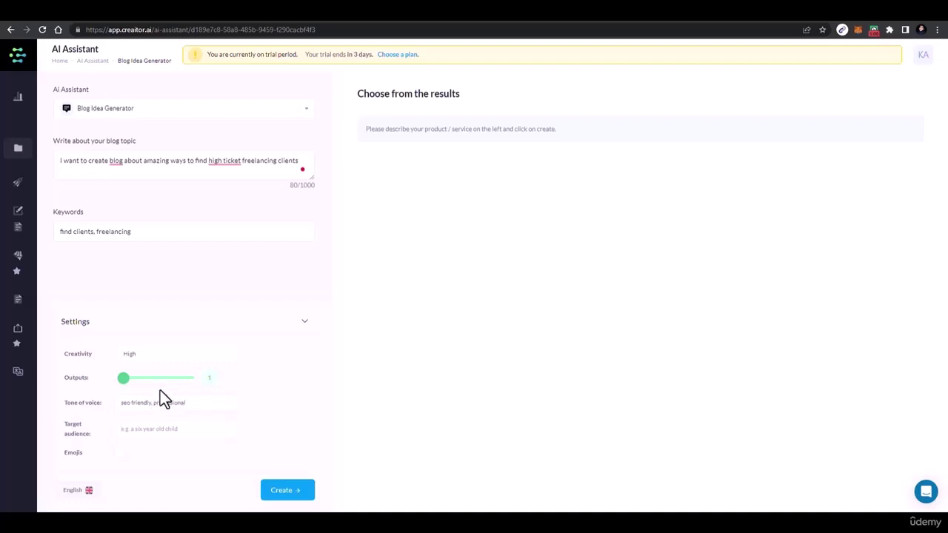
key(Tab)
text(20 years)
click(232, 161)
Accept the 'high-ticket' correction, generate titles, then regenerate with Outputs set to 2.
click(245, 188)
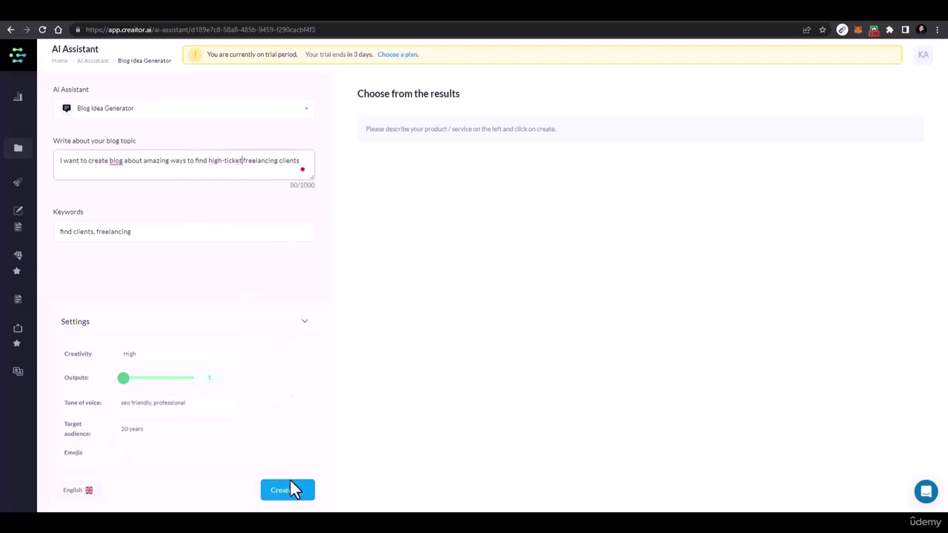
click(287, 489)
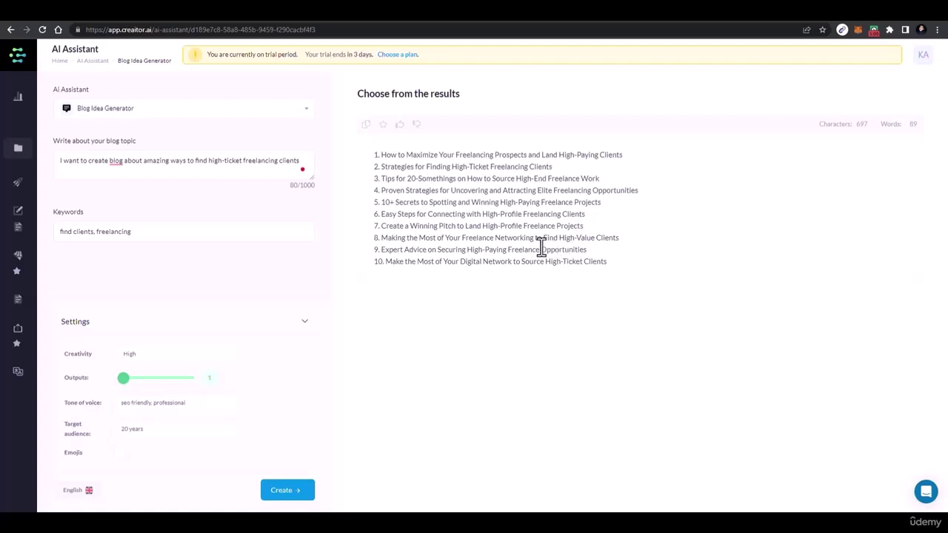
drag(118, 380, 137, 379)
click(286, 493)
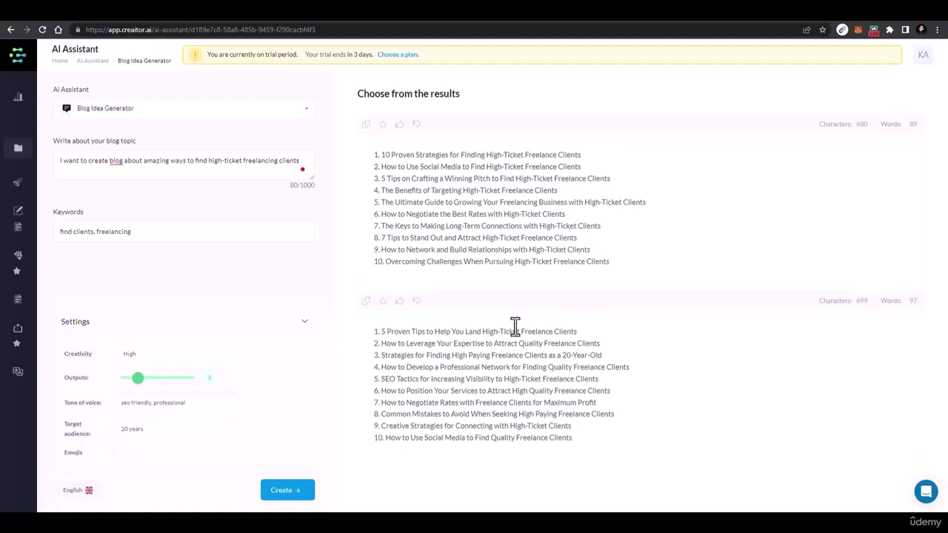
click(375, 22)
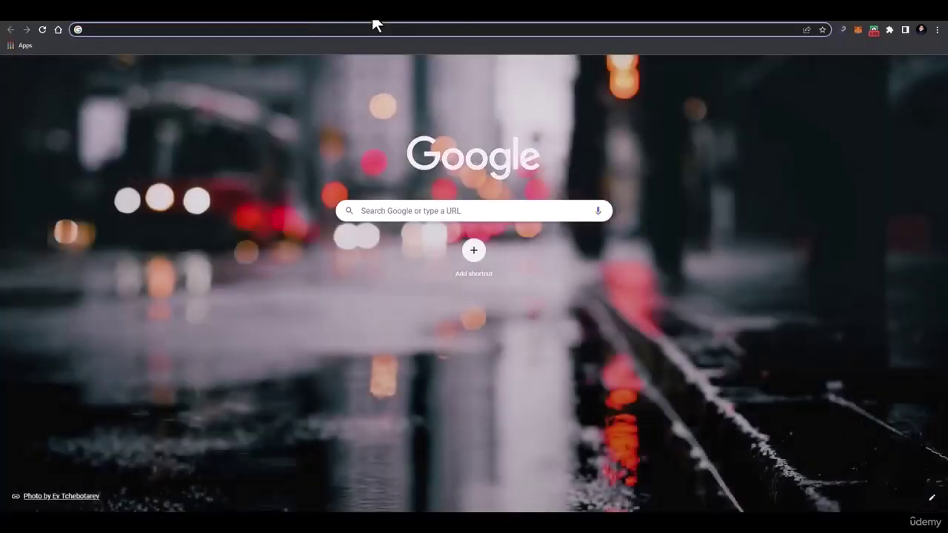
Go to Fiverr, search for 'blog ideas' gigs, and scroll the results.
text(fiverr)
key(Return)
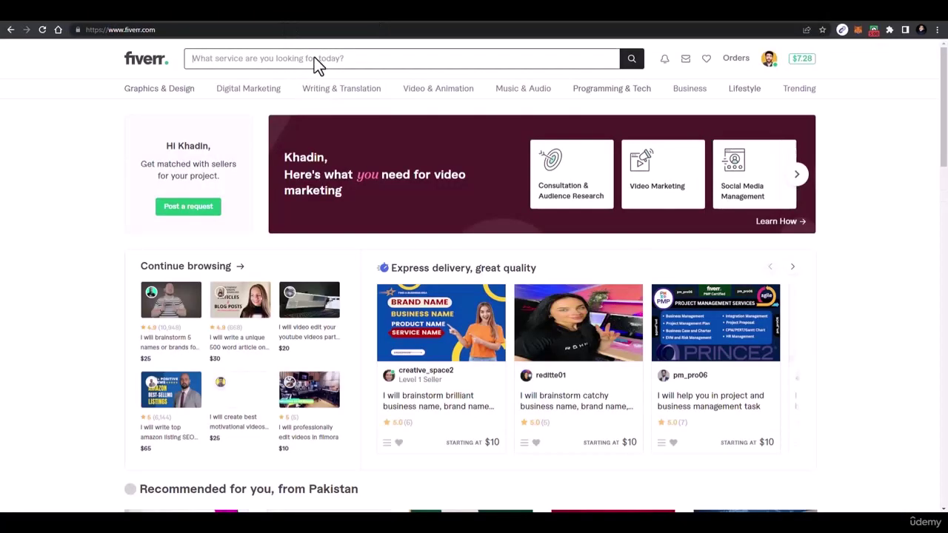
click(314, 58)
text(blog ideas)
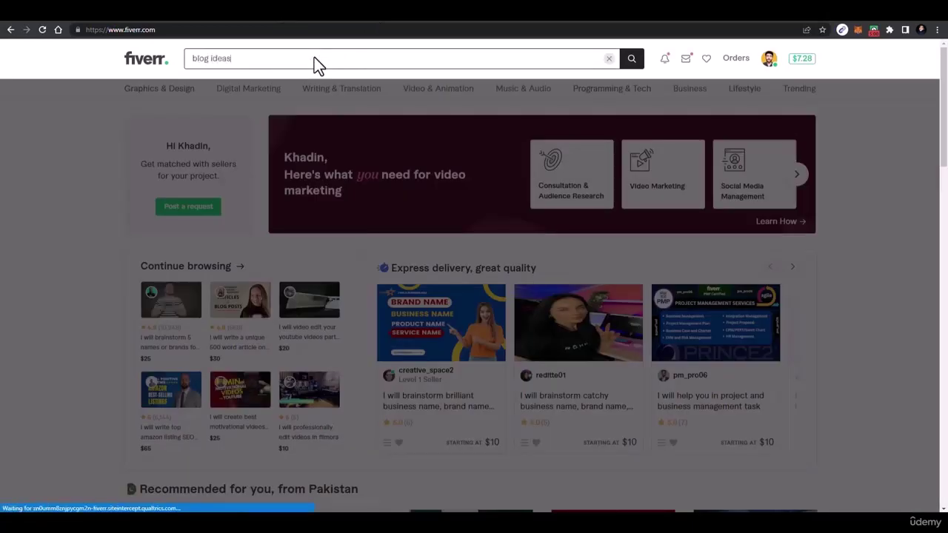
key(Return)
scroll(427, 312, down, 3)
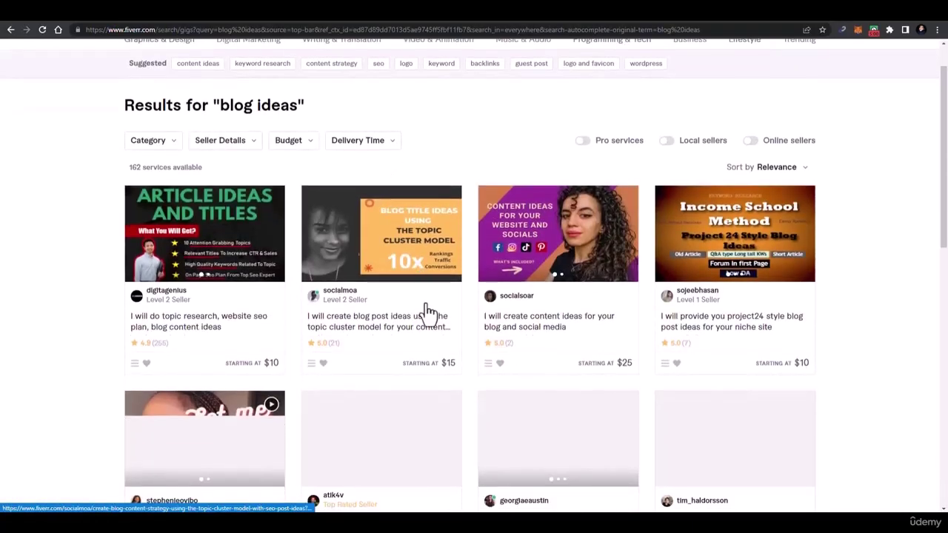
scroll(427, 239, down, 2)
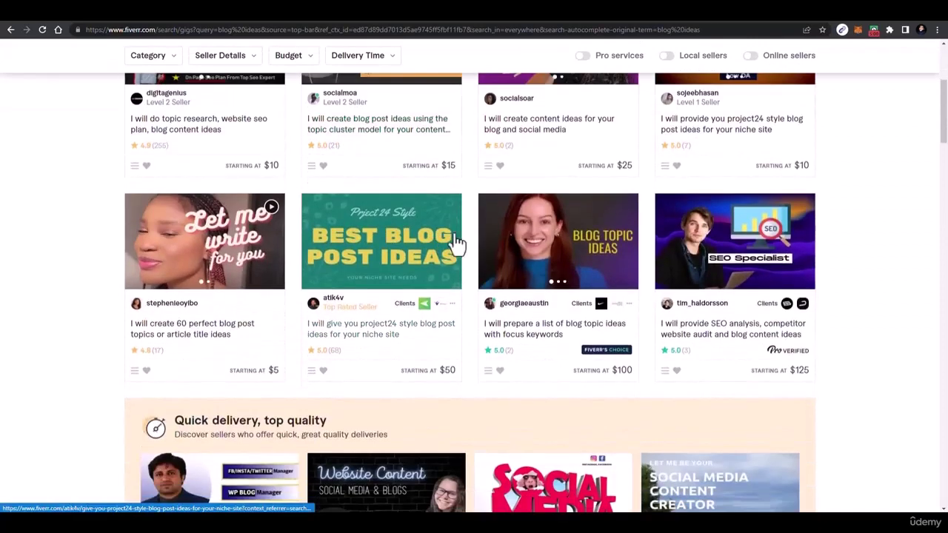
scroll(544, 251, up, 1)
Return to the Creaitor.ai tab and browse the dashboard's writing tools.
click(297, 21)
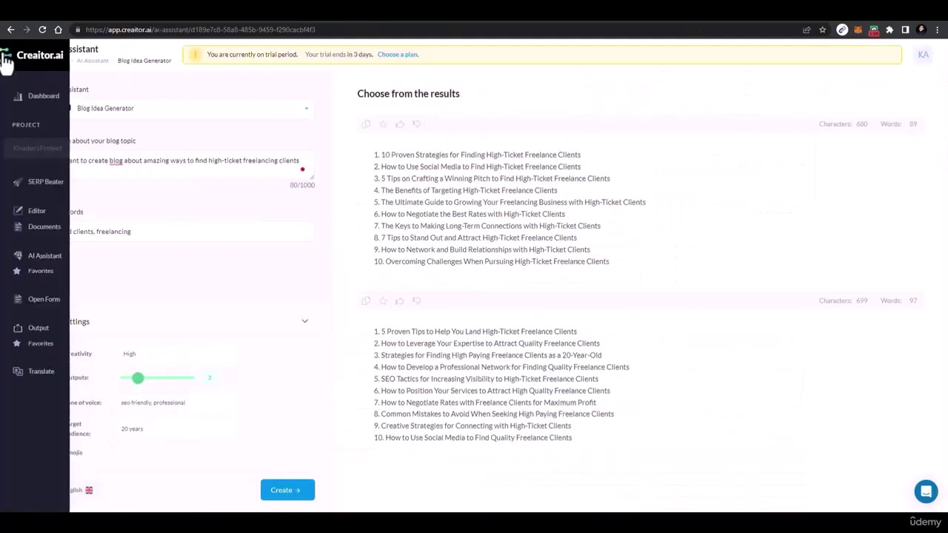
click(11, 29)
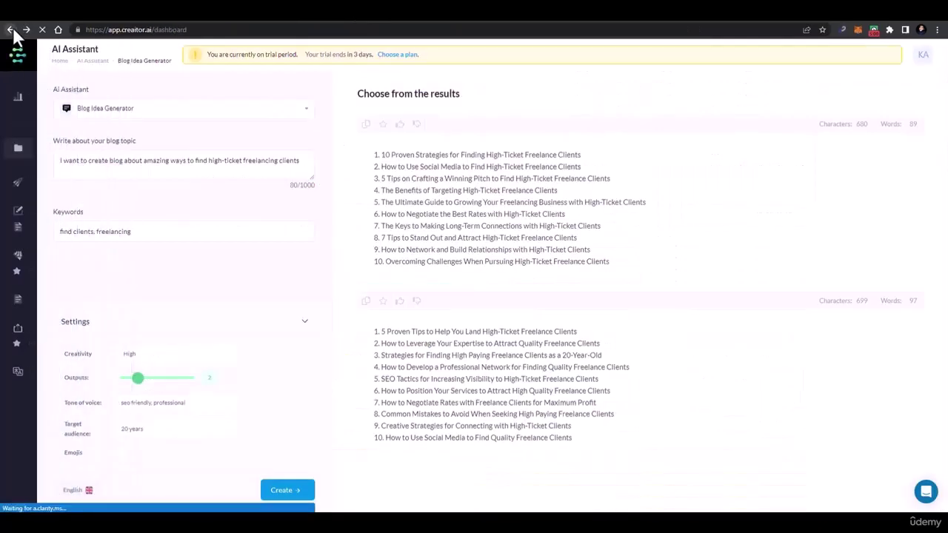
scroll(286, 259, up, 2)
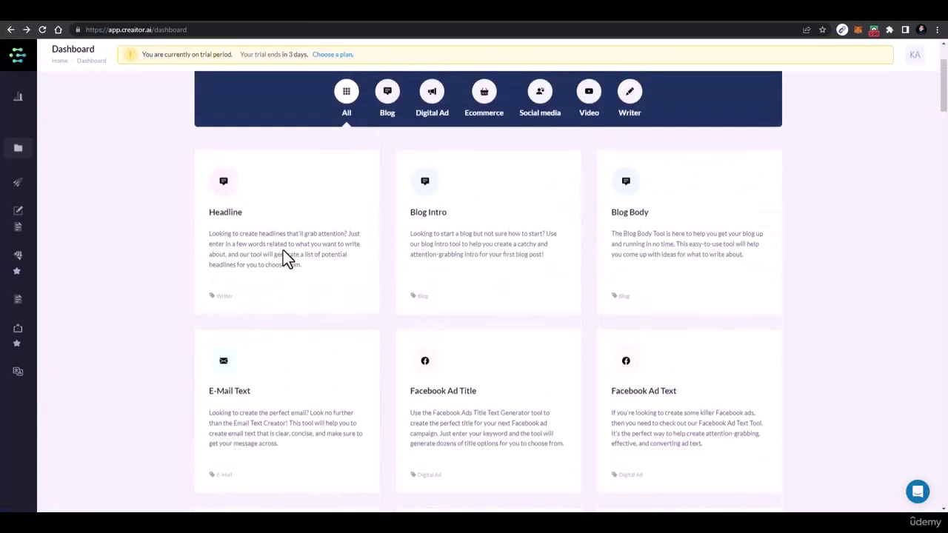
scroll(214, 258, down, 3)
scroll(393, 397, down, 3)
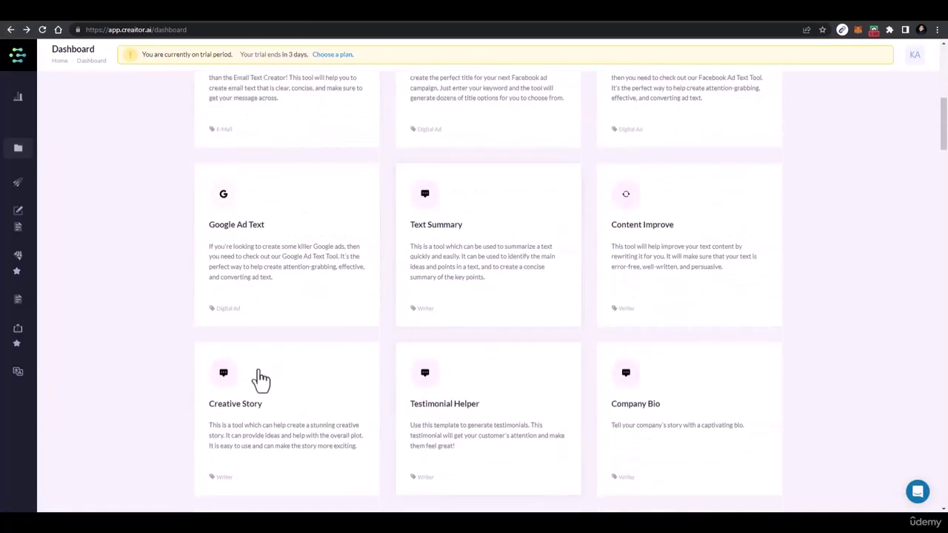
click(15, 29)
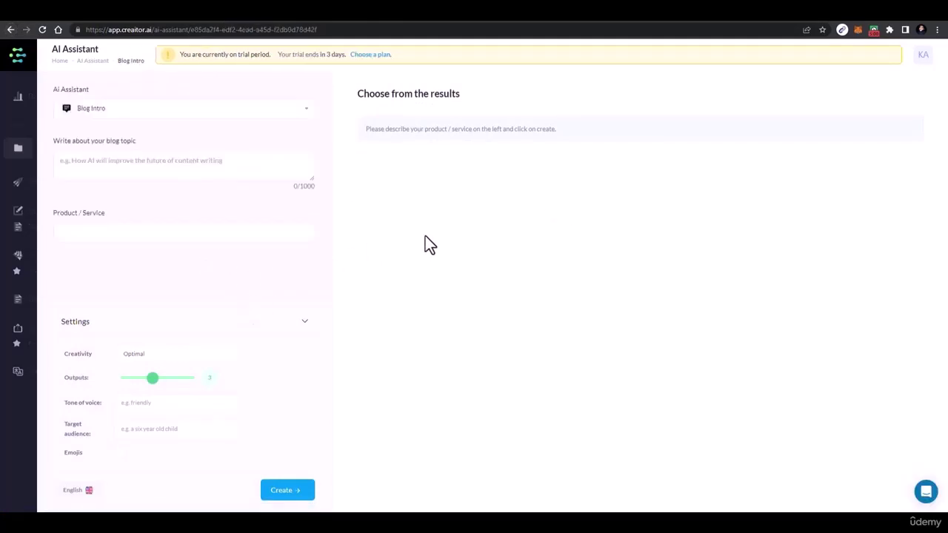
click(11, 29)
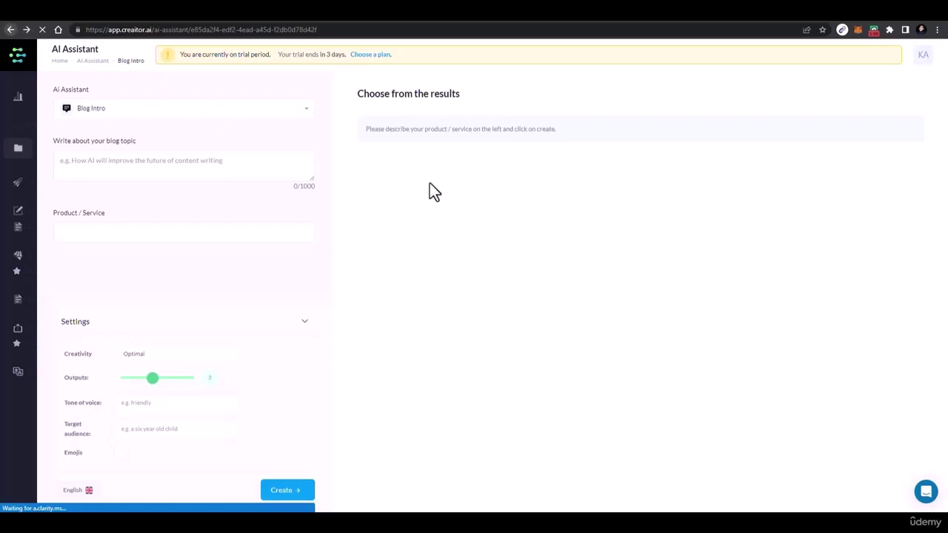
Filter to Blog tools, open Blog Intro, and focus its blog topic field.
scroll(457, 244, down, 6)
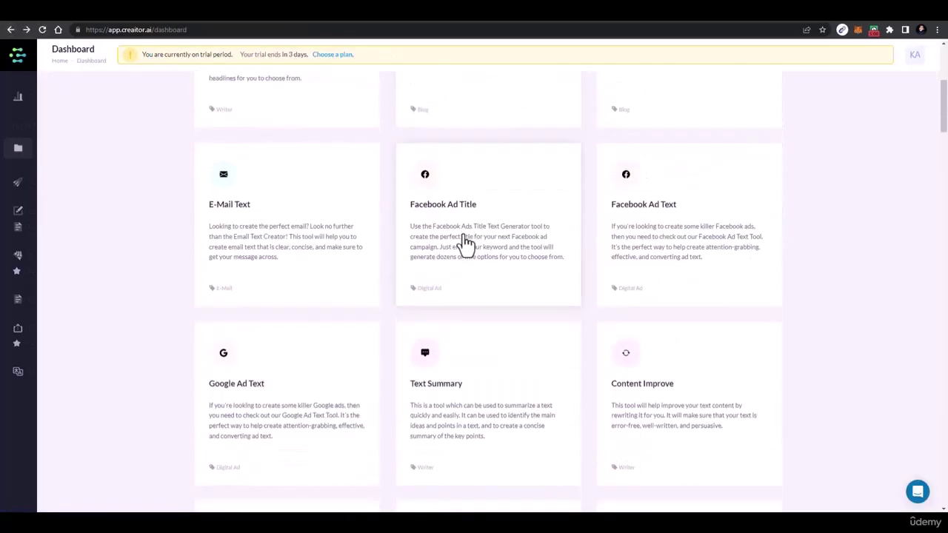
scroll(645, 288, up, 5)
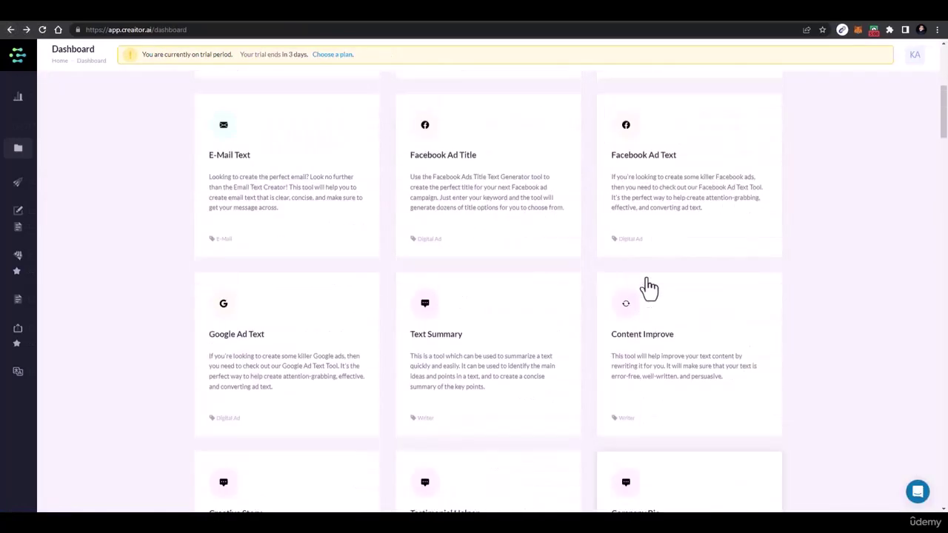
scroll(306, 189, up, 2)
click(388, 203)
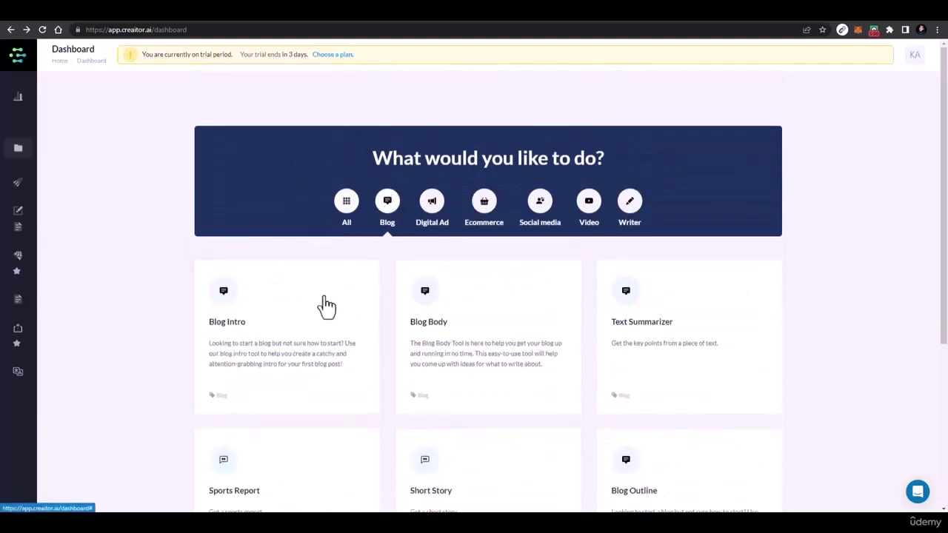
click(299, 320)
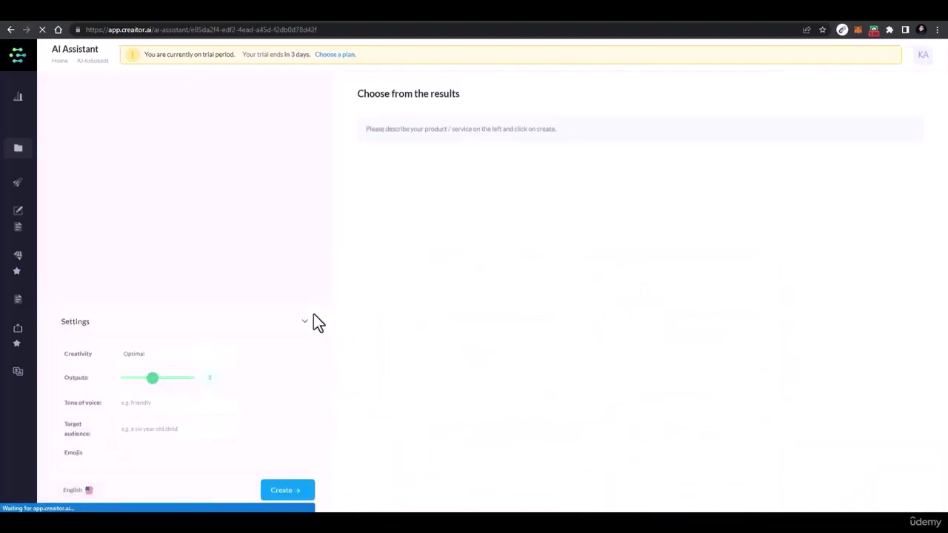
click(172, 169)
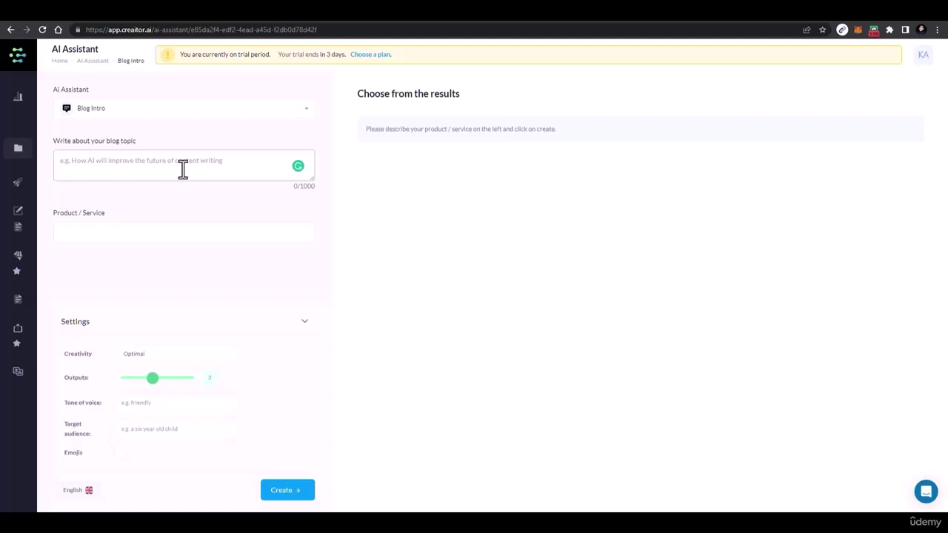
Enter the topic 'How to Find High Ticket Freelancing Clients using Google Maps' with keywords freelancing, google maps, clients.
text(How ti)
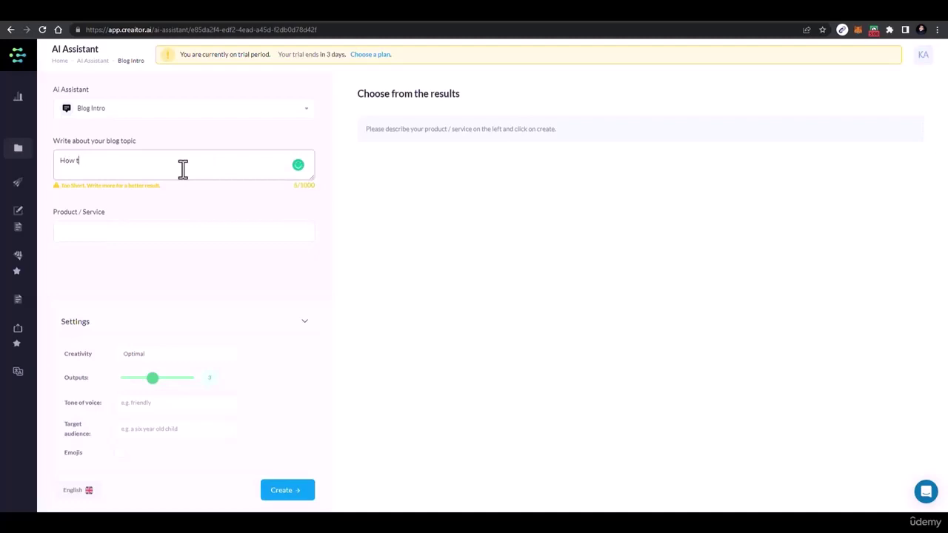
text(o find Hihgh)
key(BackSpace)
key(BackSpace)
key(BackSpace)
text(gh Ticket Freelancing Clients  using Google Maps)
click(87, 229)
text(free)
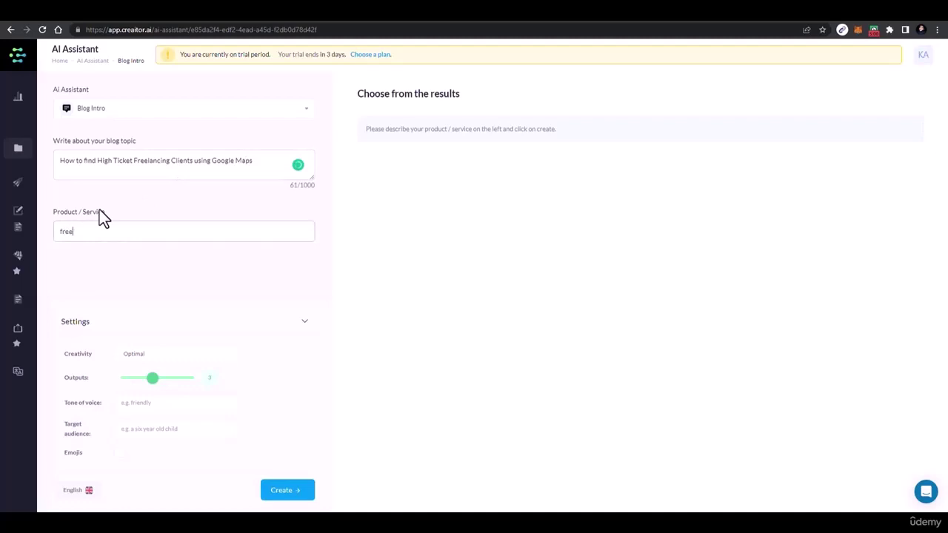
text(lancing, google maps, clients)
Set outputs to 2, tone 'attractive, chatty, short', audience 20-year-olds, and generate the intros.
drag(151, 378, 137, 380)
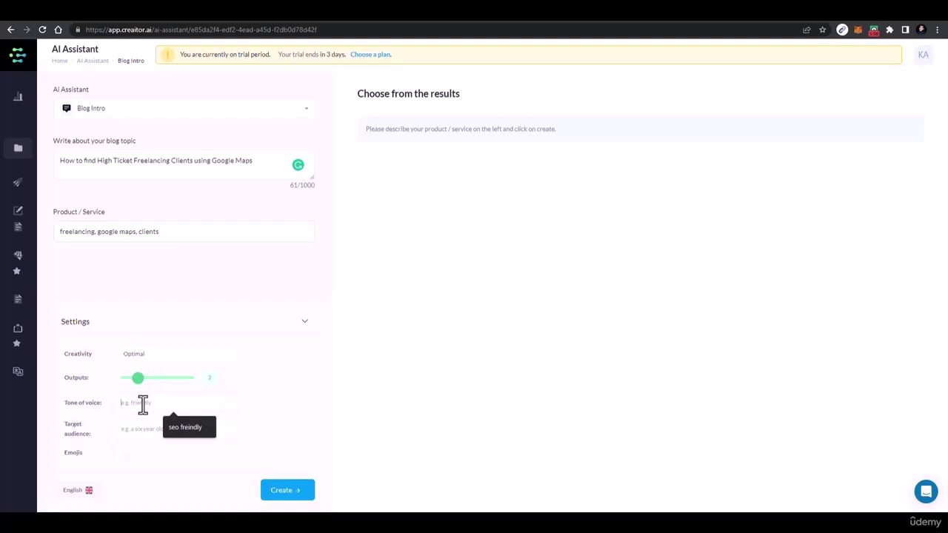
text(as)
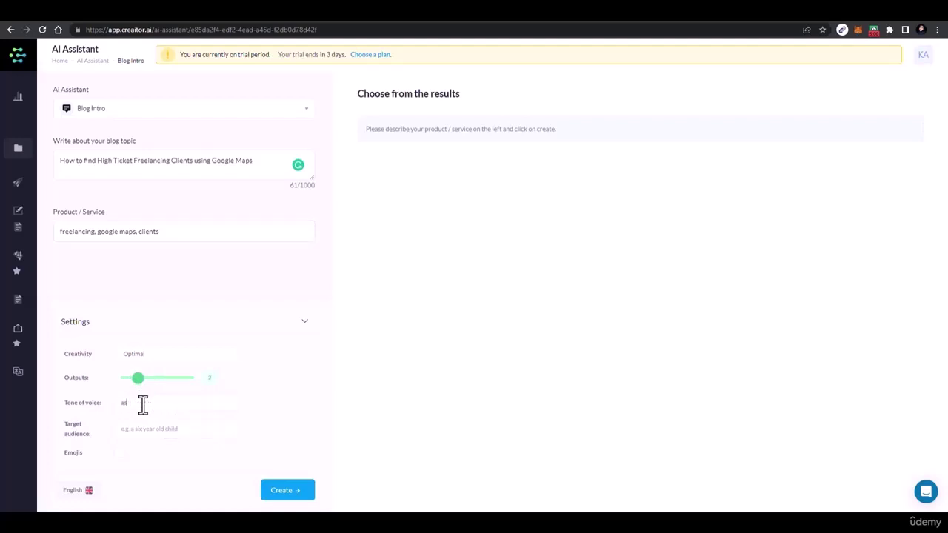
text(tractive, chatty, short)
click(155, 433)
text(20 yea)
click(295, 490)
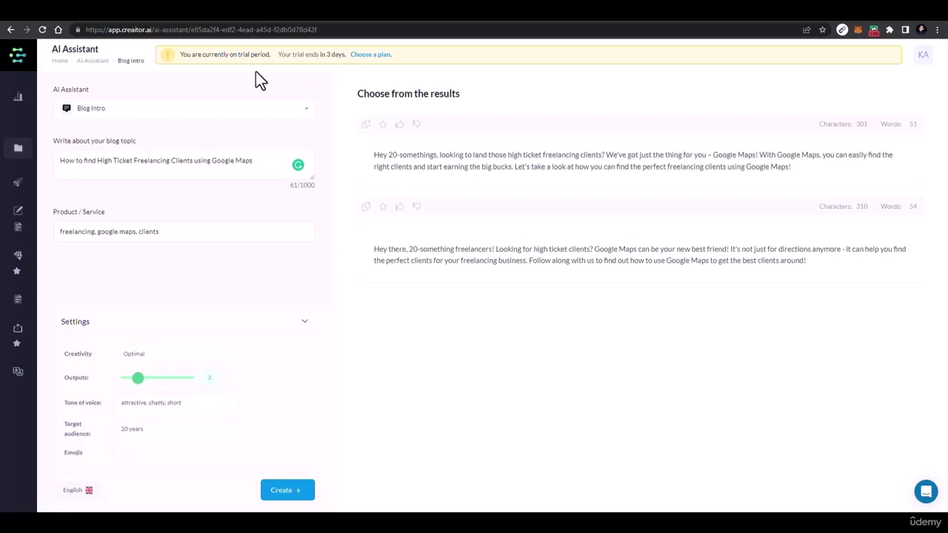
Go back to the writing-tools dashboard once the two intros are generated.
click(9, 31)
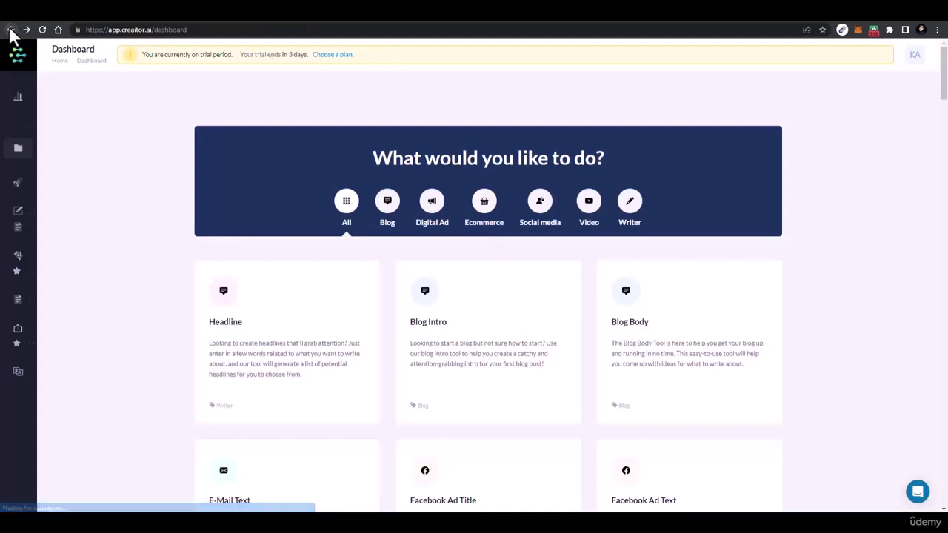
Filter the dashboard to Blog tools and open Blog Body, ready to enter a topic.
scroll(127, 63, down, 1)
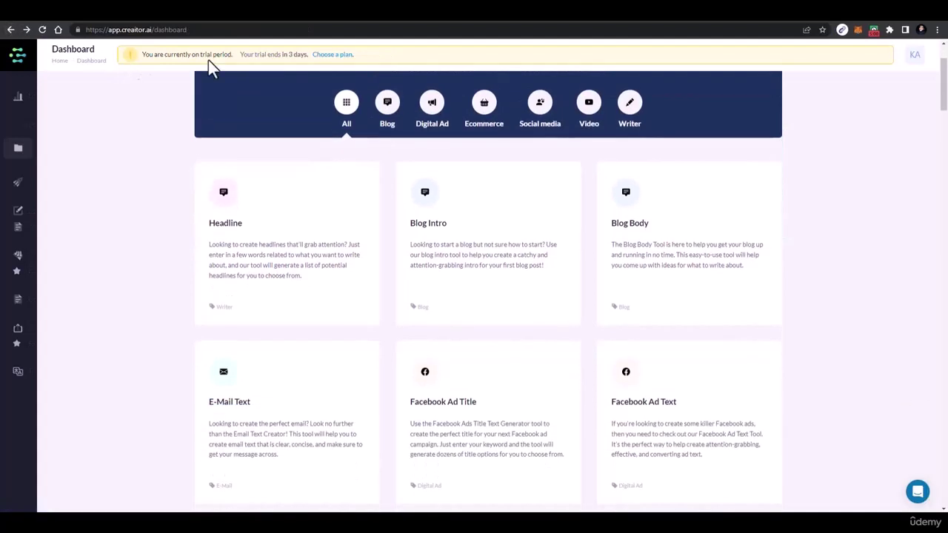
click(387, 119)
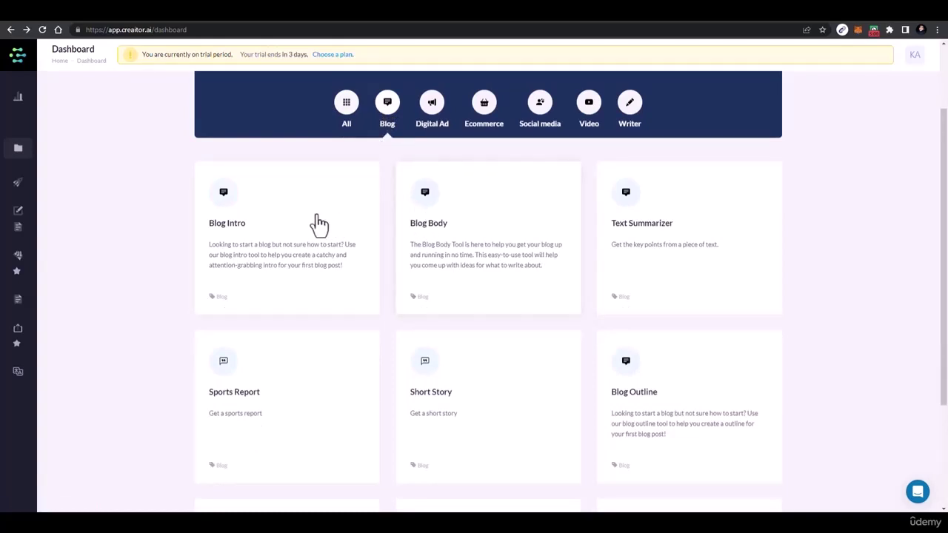
click(457, 239)
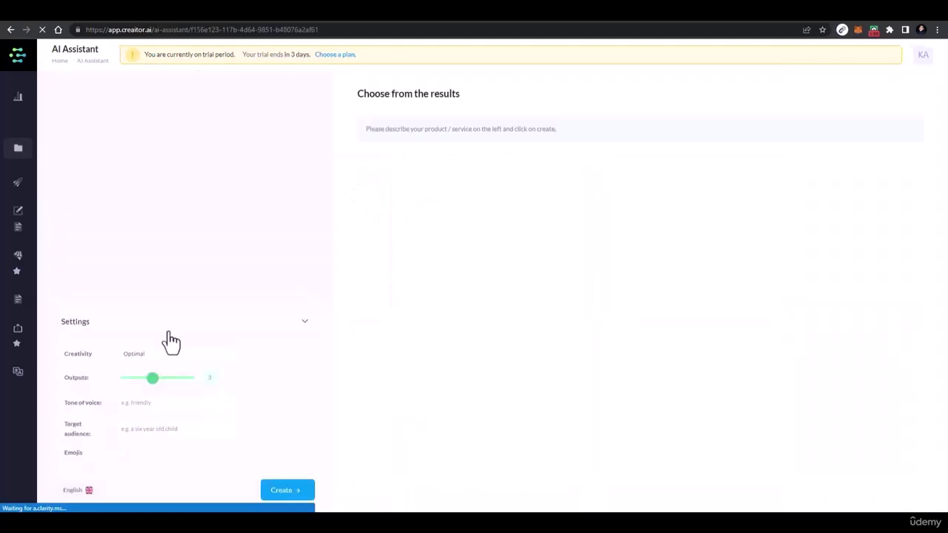
click(170, 167)
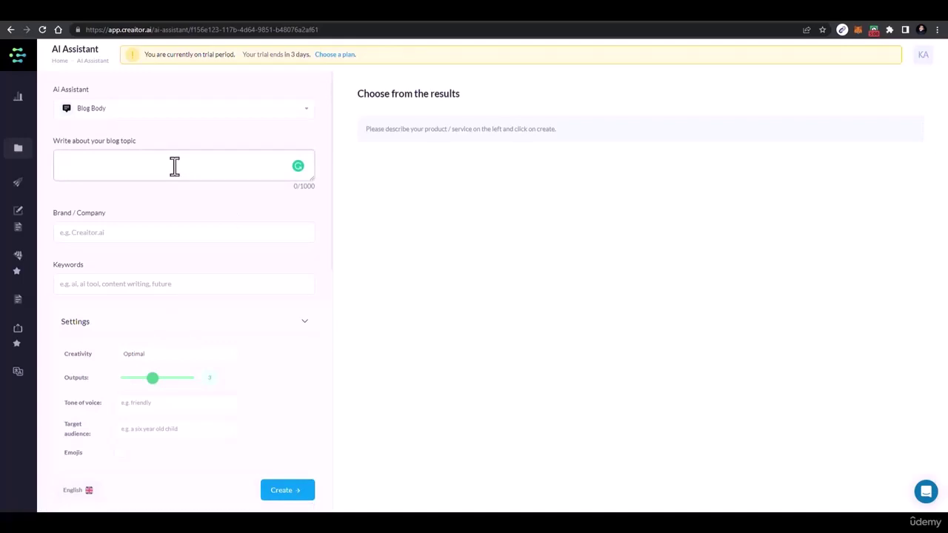
Enter the topic '2000 words article on how to find high ticket clients from google maps'.
text(How)
key(BackSpace)
key(BackSpace)
key(BackSpace)
text(3)
key(BackSpace)
text(u)
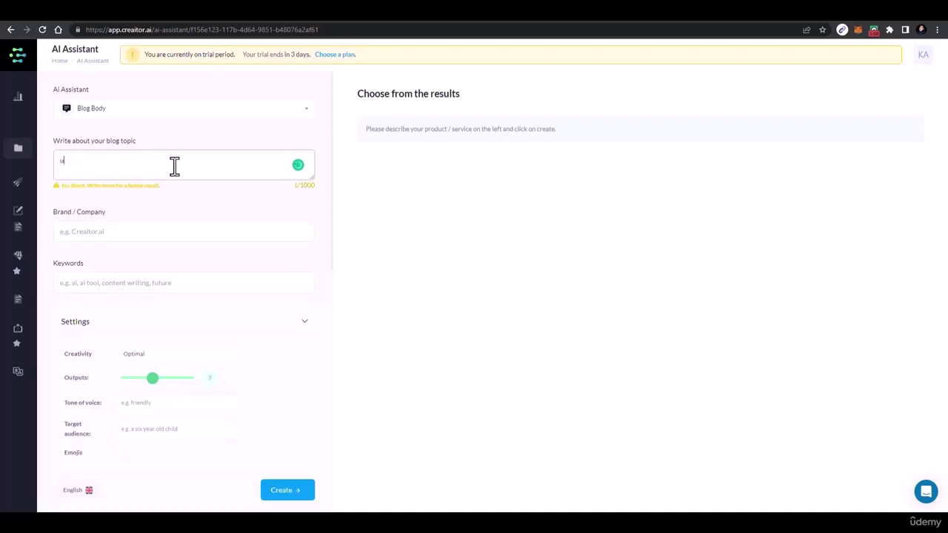
text(pto 200)
key(BackSpace)
key(BackSpace)
text(2000 words article on how to find high )
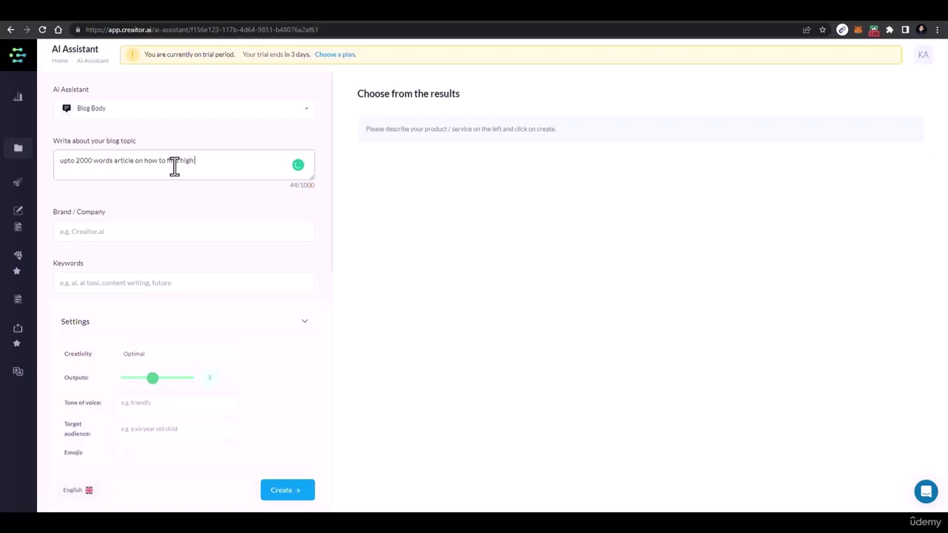
text(ticket clients from google maps)
key(Tab)
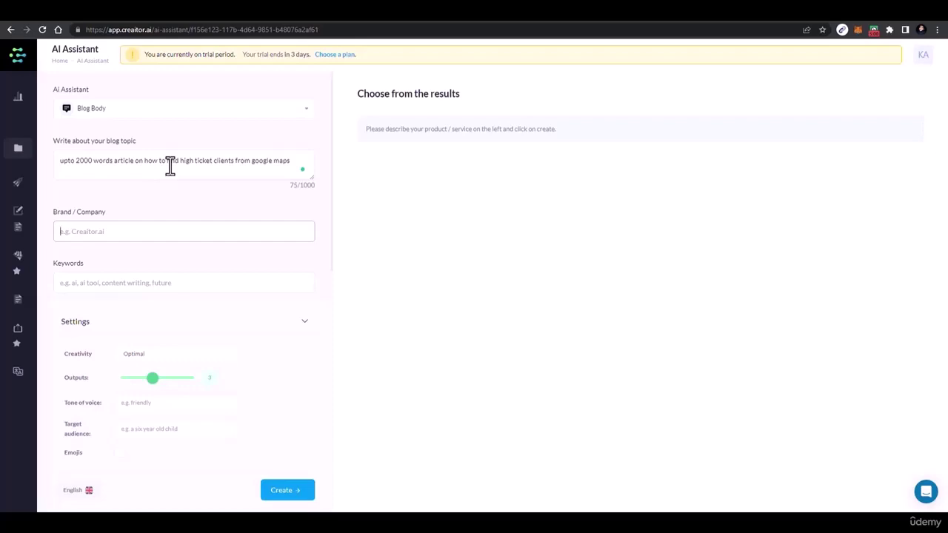
Add Google maps as brand, freelancing and clients keywords, professional tone, and High creativity.
text(Google mapsfreelnac)
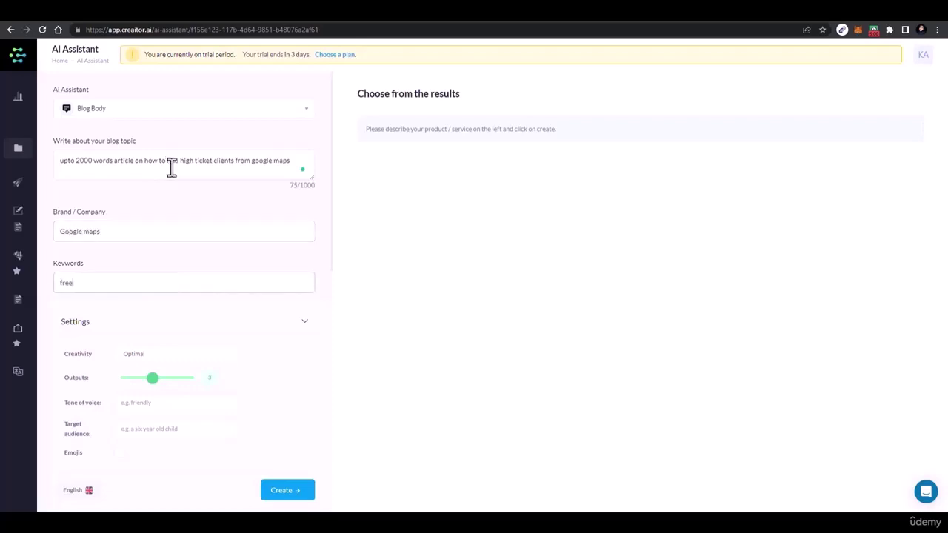
key(BackSpace)
key(BackSpace)
key(BackSpace)
key(BackSpace)
text(lancing, high ticket clie)
text(nts,)
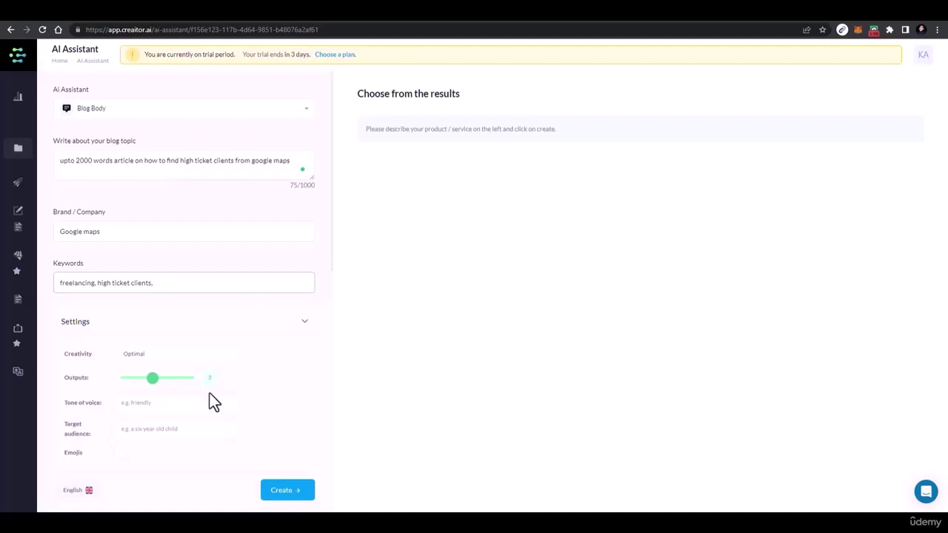
click(130, 403)
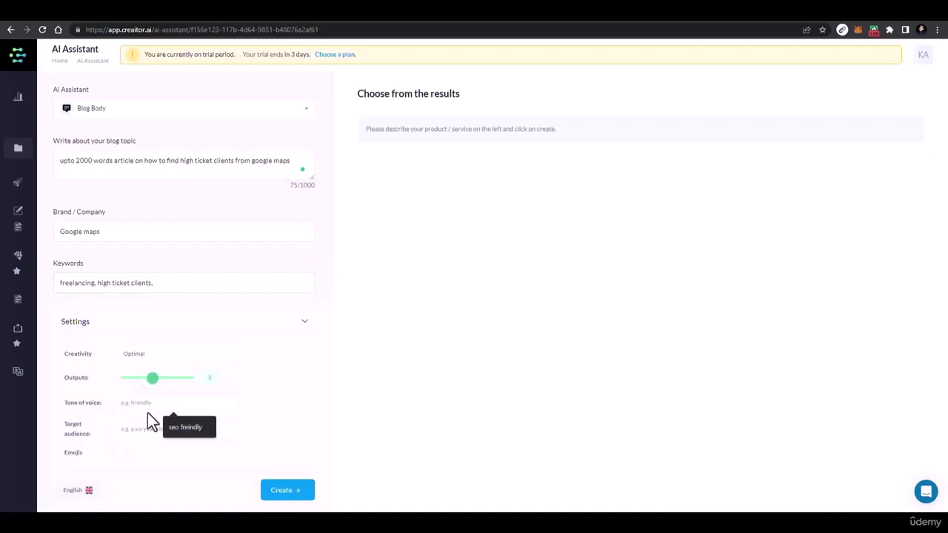
text(professional)
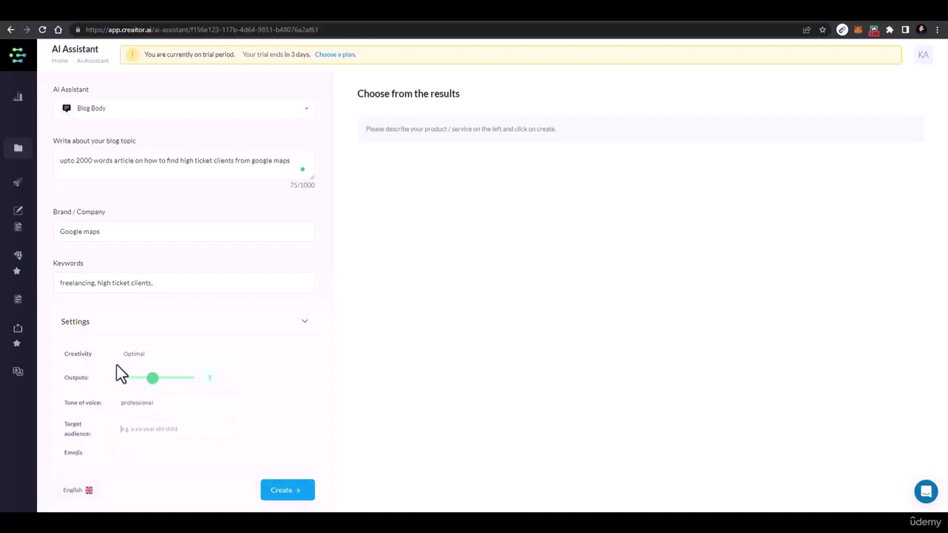
click(133, 356)
click(141, 432)
click(293, 492)
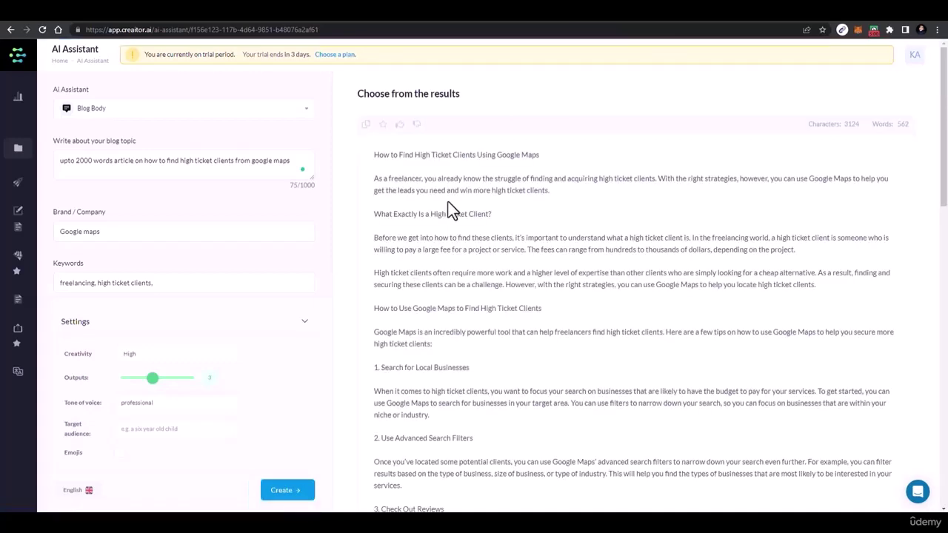
scroll(448, 208, down, 4)
scroll(448, 201, up, 1)
scroll(448, 204, down, 6)
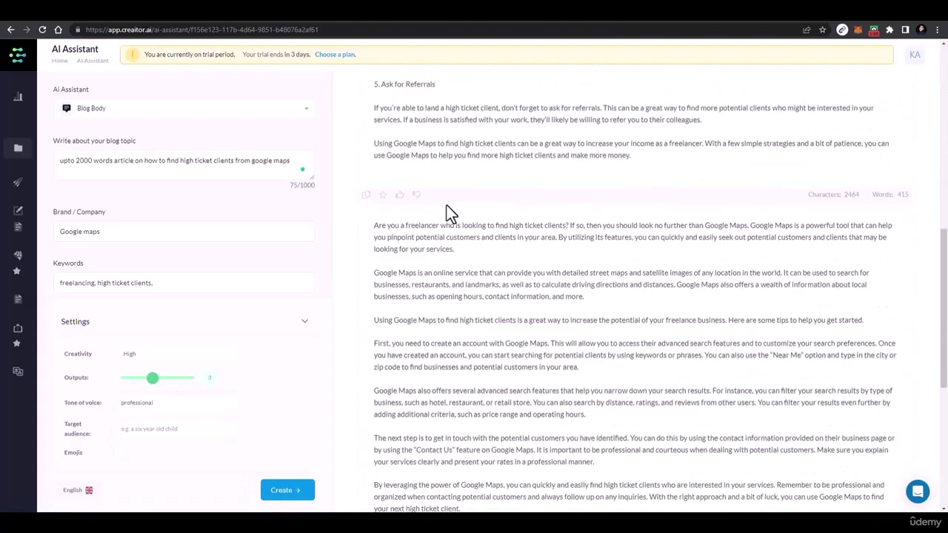
scroll(444, 193, up, 5)
scroll(443, 189, up, 4)
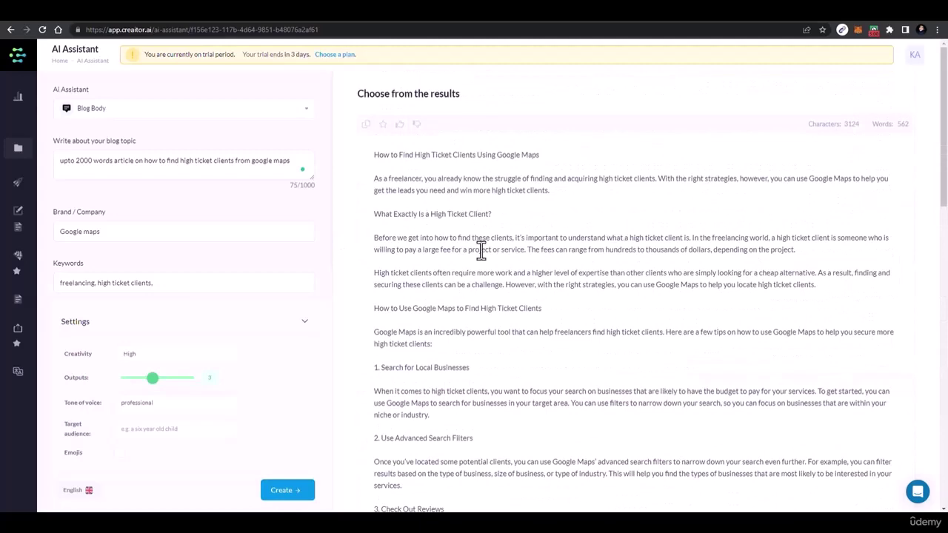
scroll(533, 318, down, 3)
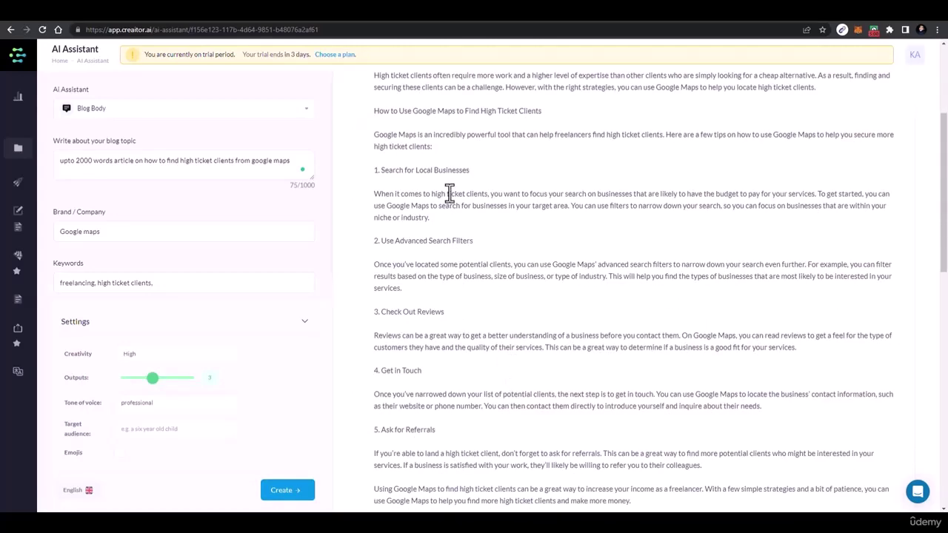
scroll(449, 263, down, 2)
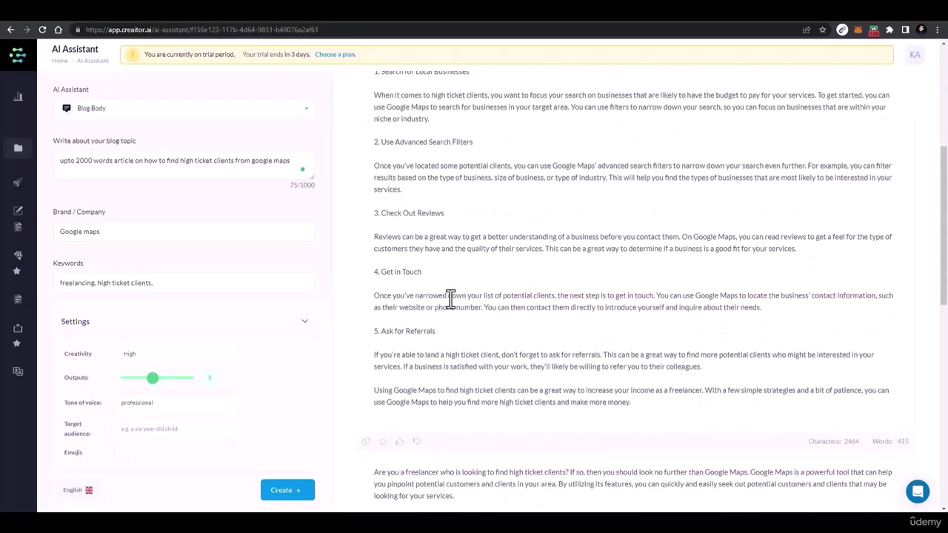
scroll(474, 395, down, 2)
scroll(511, 427, down, 6)
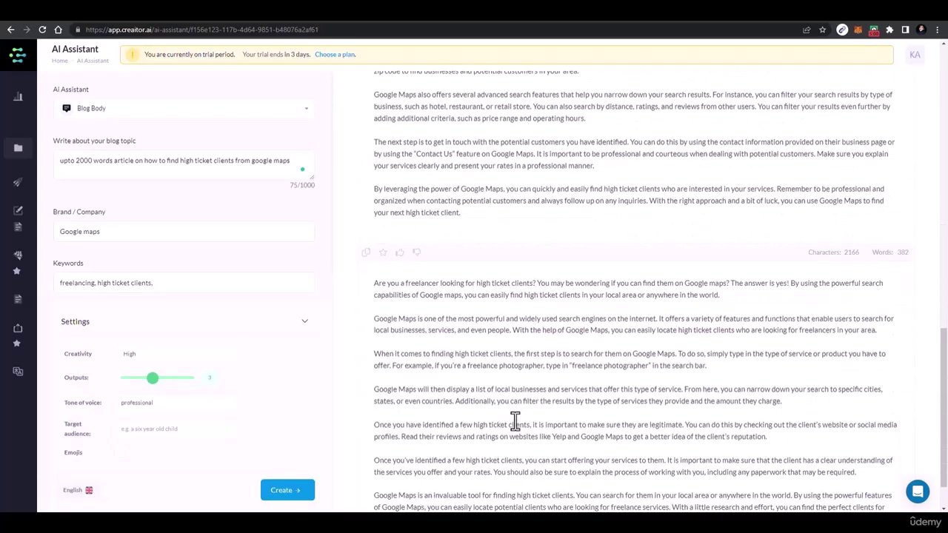
scroll(513, 419, down, 2)
scroll(438, 326, up, 20)
scroll(439, 325, down, 2)
scroll(438, 326, up, 2)
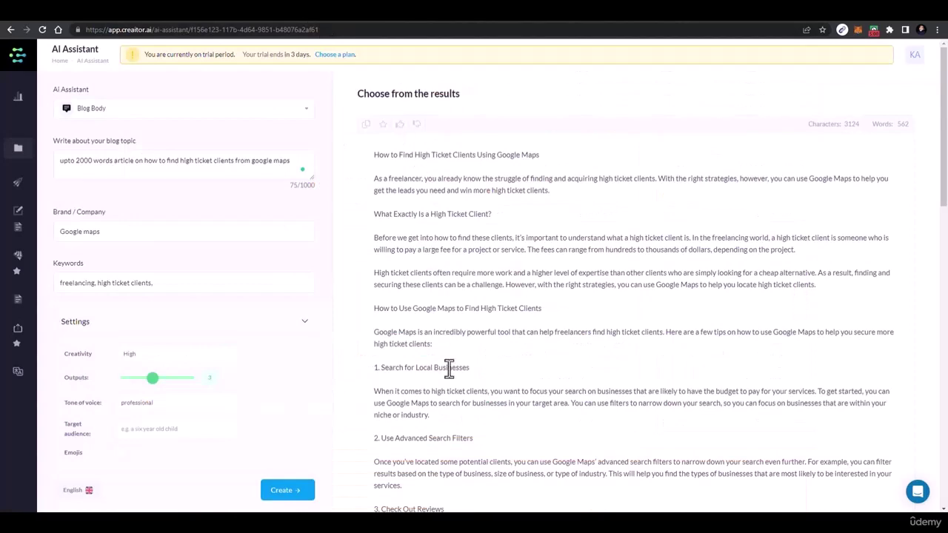
scroll(443, 363, down, 5)
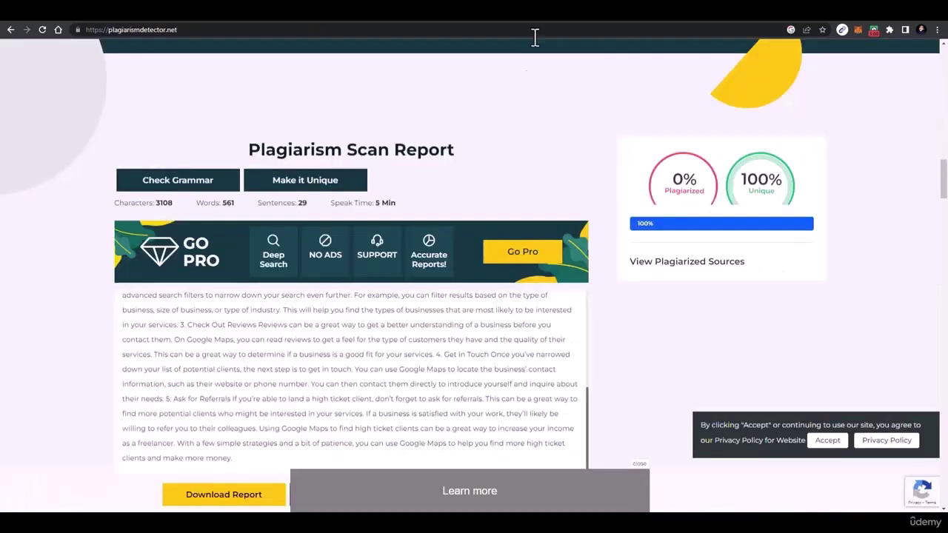
scroll(425, 234, down, 3)
scroll(355, 226, up, 3)
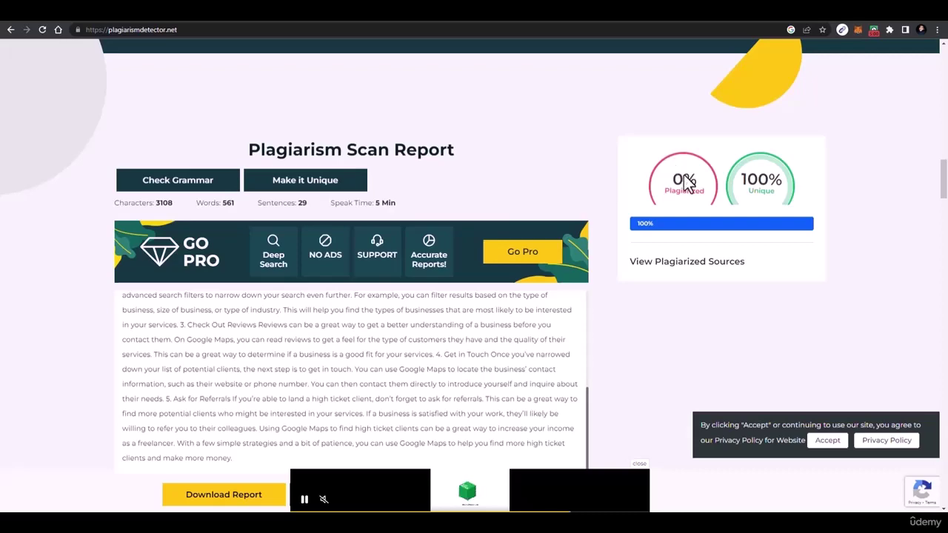
click(308, 21)
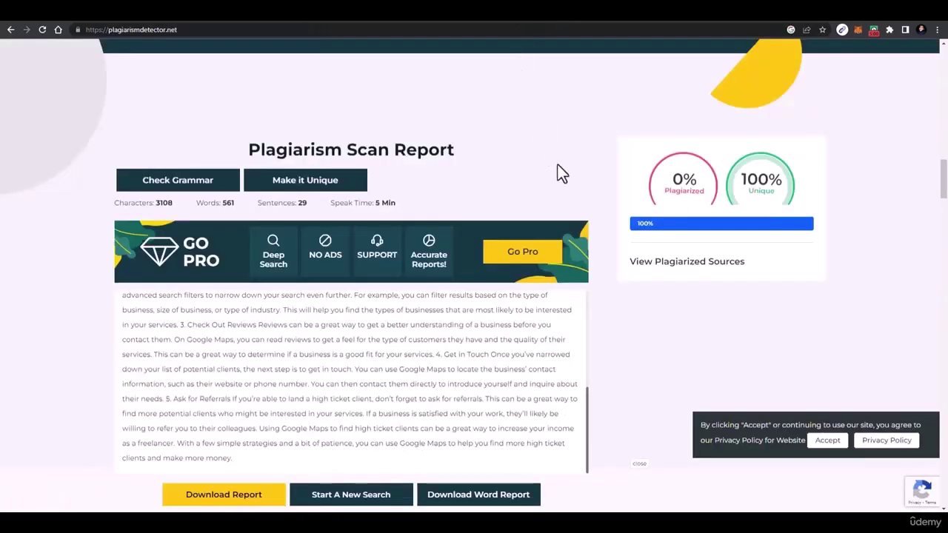
scroll(557, 165, down, 3)
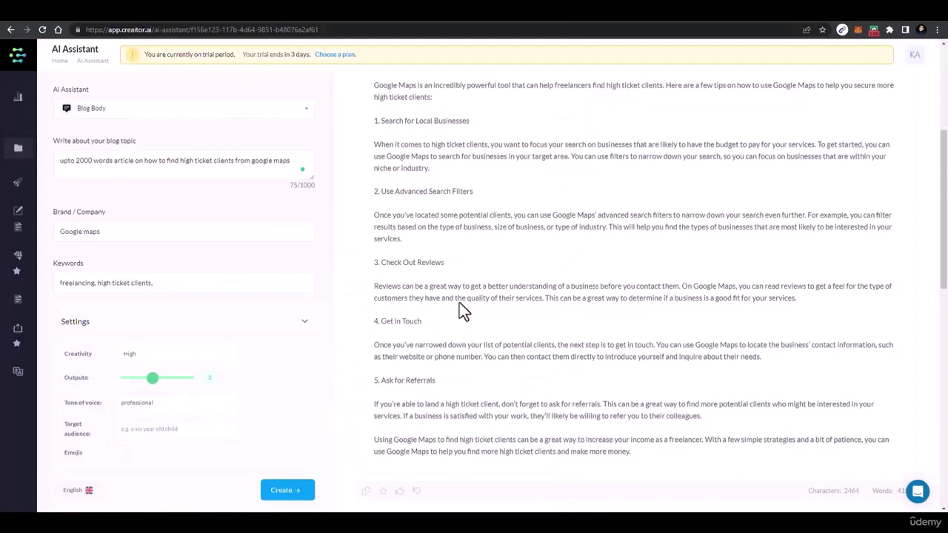
scroll(460, 311, down, 3)
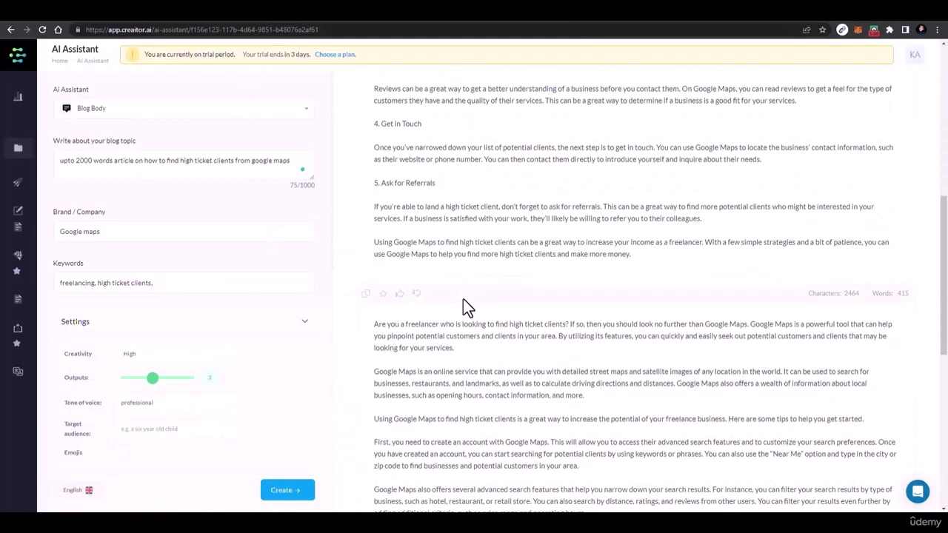
scroll(454, 328, down, 7)
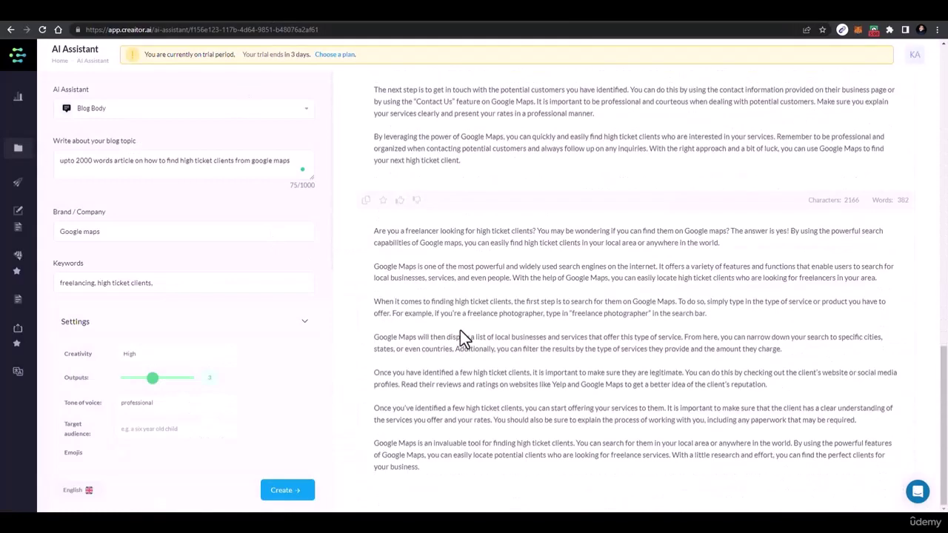
scroll(461, 327, up, 1)
scroll(465, 321, up, 10)
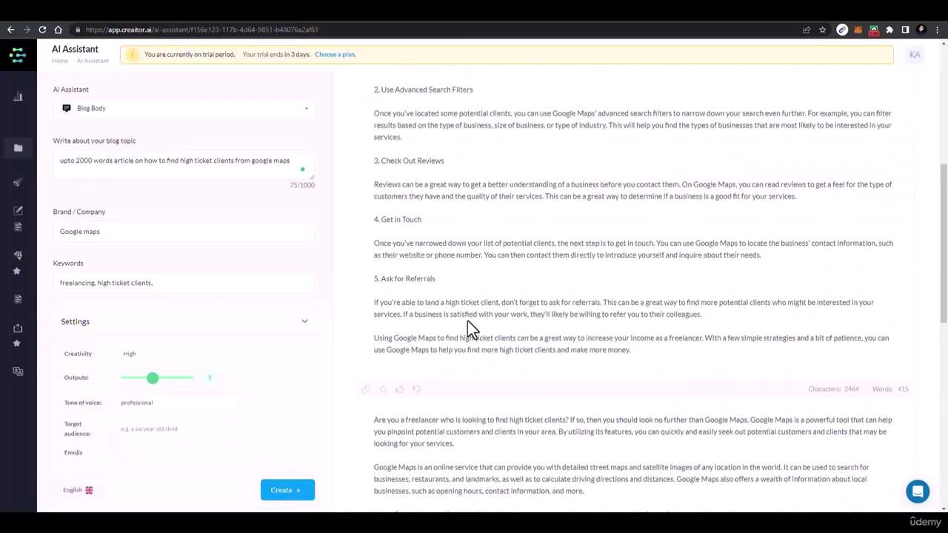
scroll(468, 320, up, 2)
scroll(469, 318, down, 4)
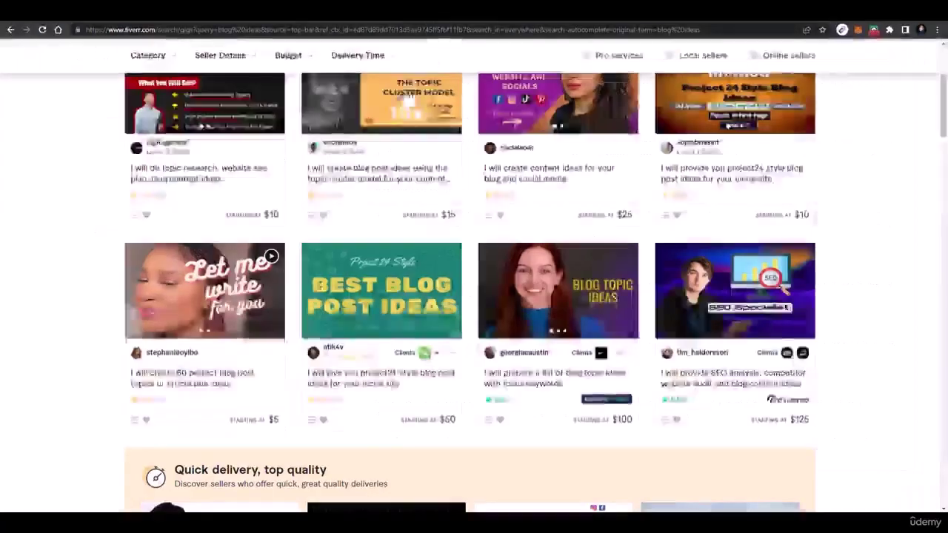
scroll(425, 127, up, 6)
double_click(257, 63)
triple_click(257, 63)
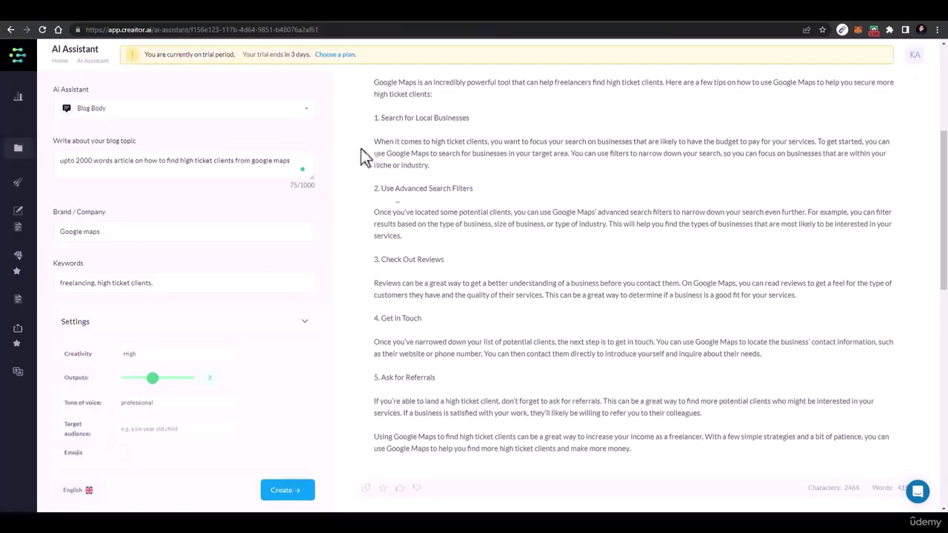
Return to the Creaitor.ai dashboard, filter to Blog tools, and open Text Summarizer.
scroll(446, 208, up, 5)
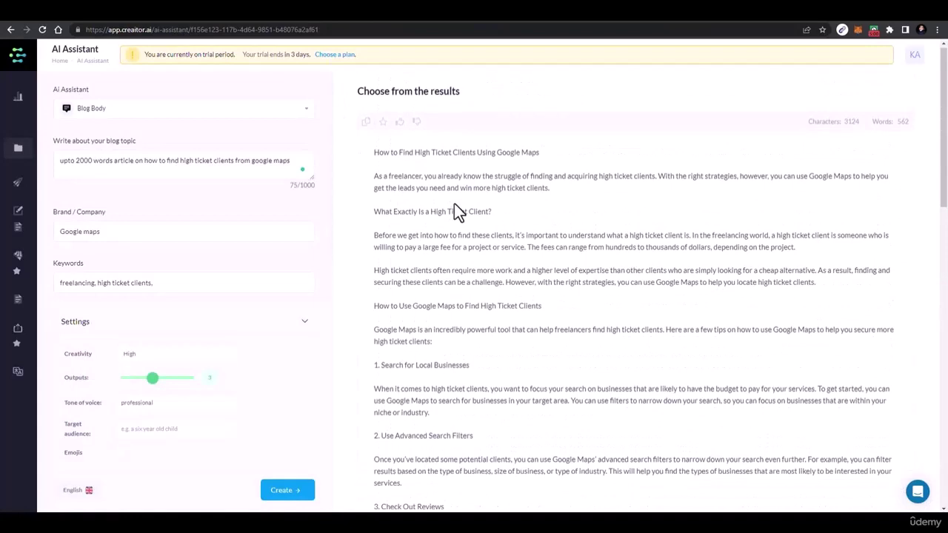
click(10, 30)
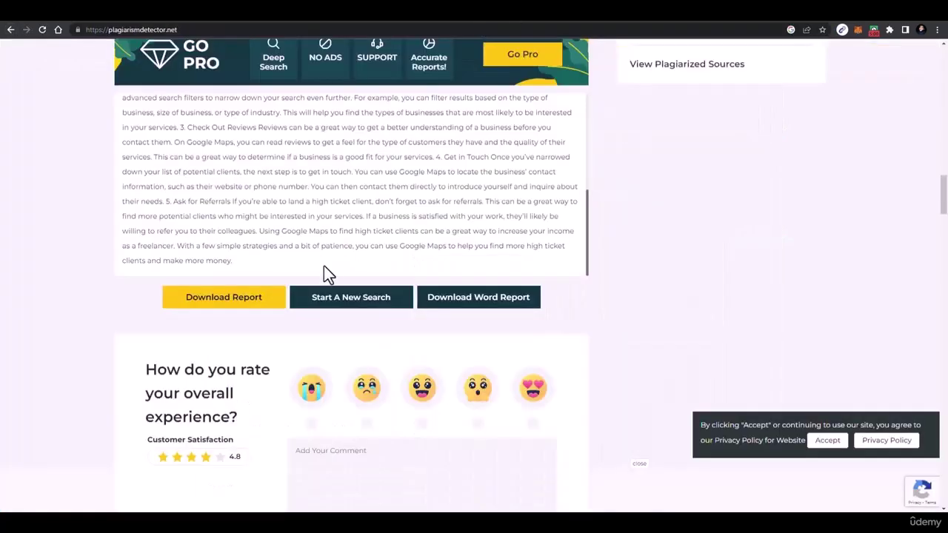
scroll(323, 266, up, 10)
scroll(237, 235, up, 3)
drag(123, 311, 269, 180)
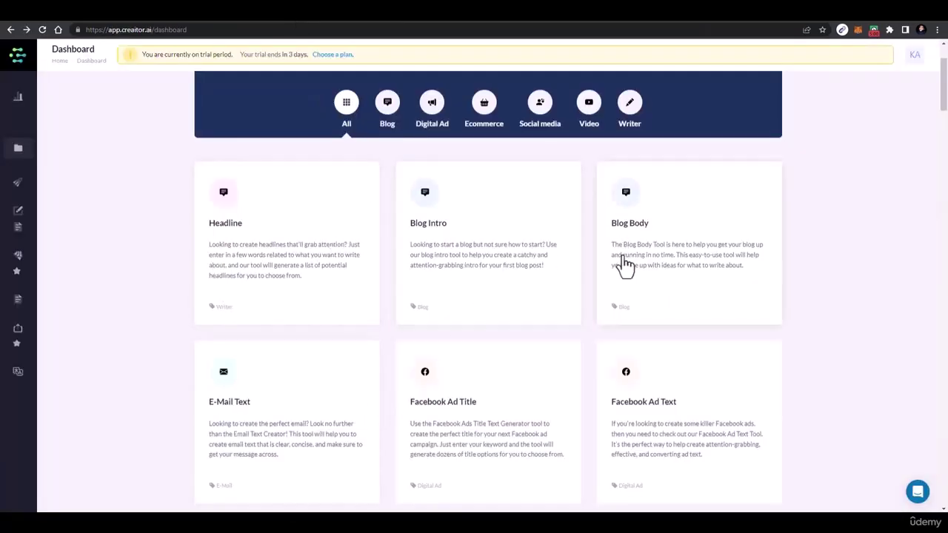
scroll(447, 267, down, 2)
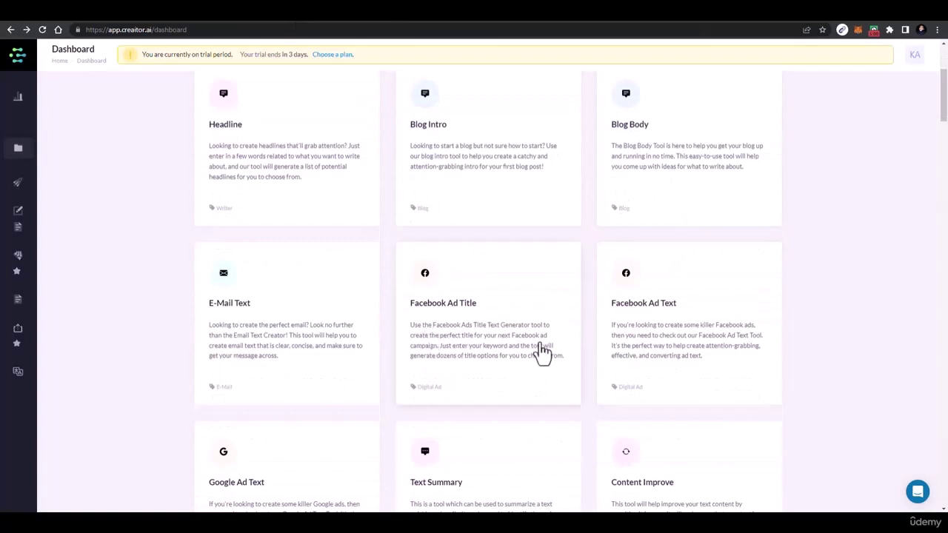
scroll(519, 348, down, 1)
scroll(519, 281, up, 3)
click(391, 174)
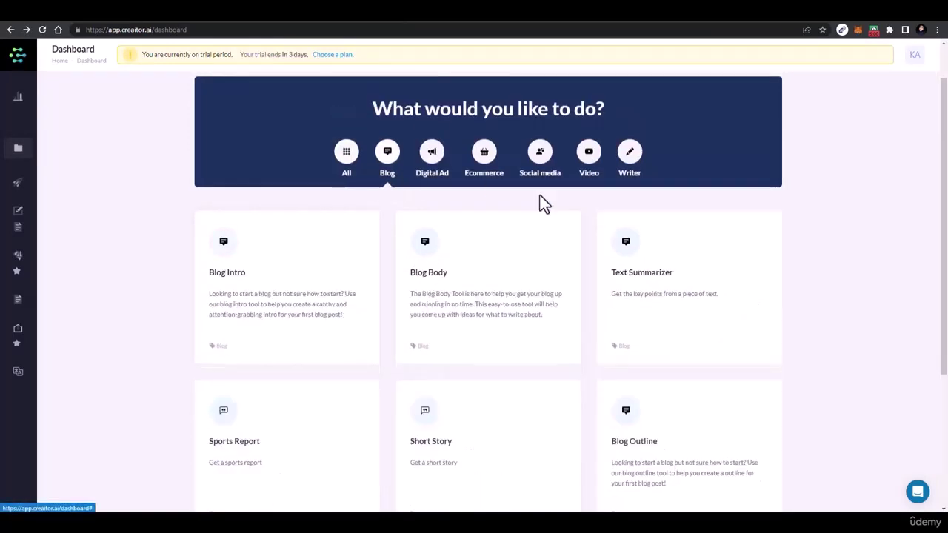
scroll(617, 307, down, 3)
scroll(618, 306, up, 1)
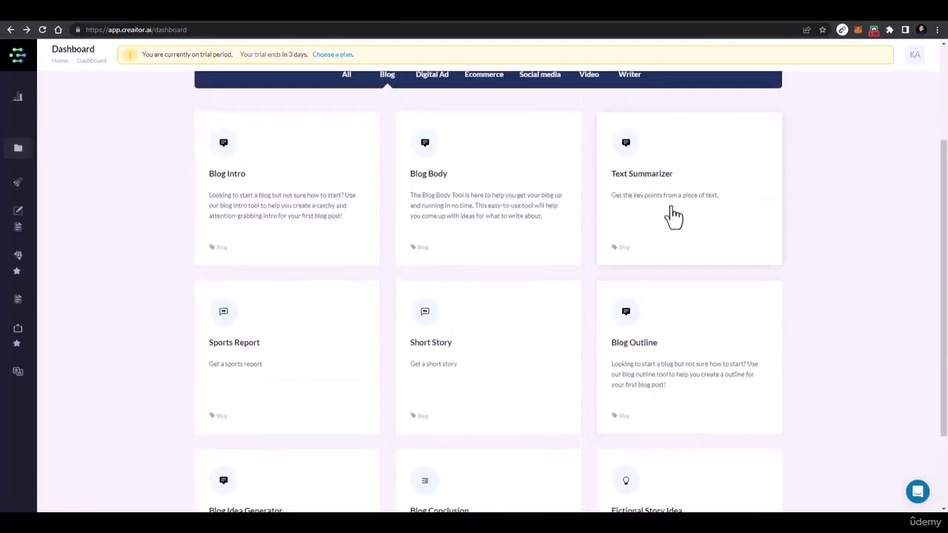
click(673, 215)
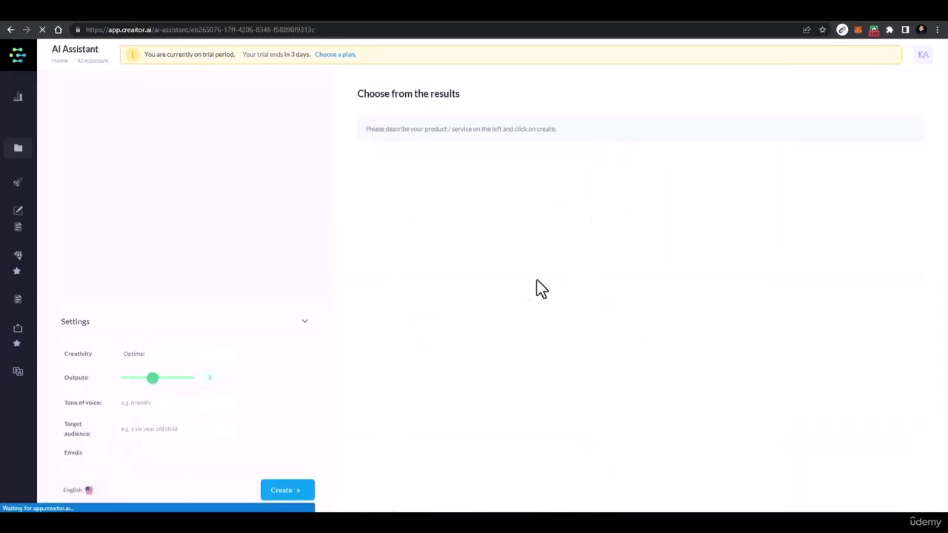
Paste the article, set outputs to 1 and a professional tone, and generate the summary.
right_click(142, 171)
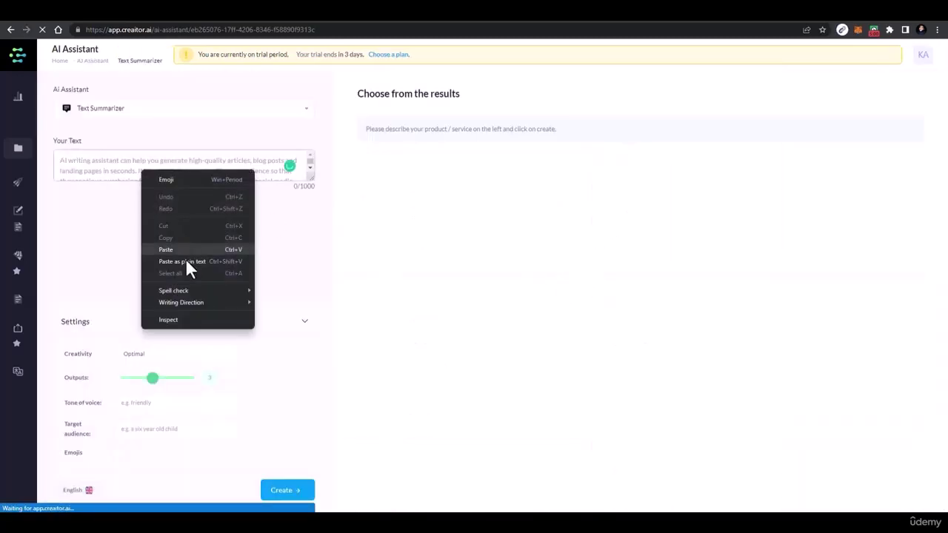
click(191, 250)
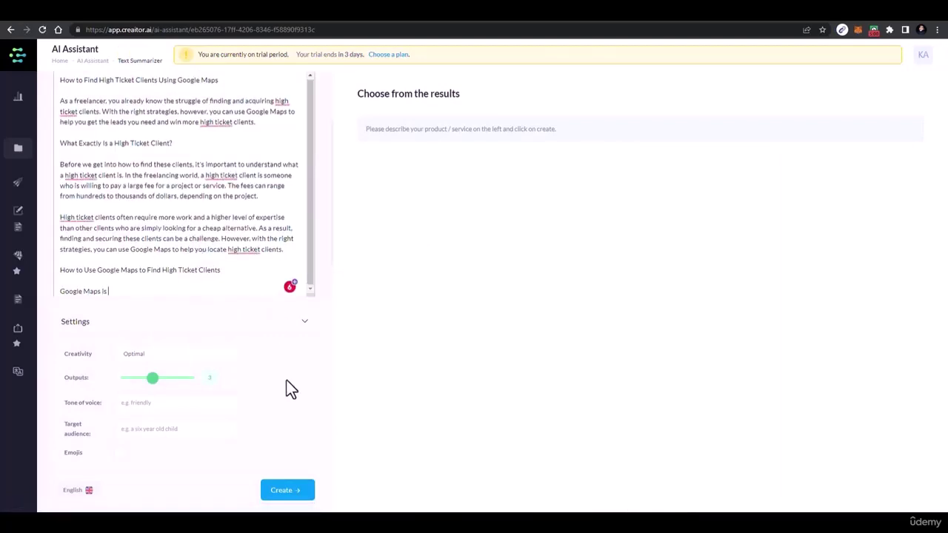
drag(150, 380, 124, 383)
click(158, 409)
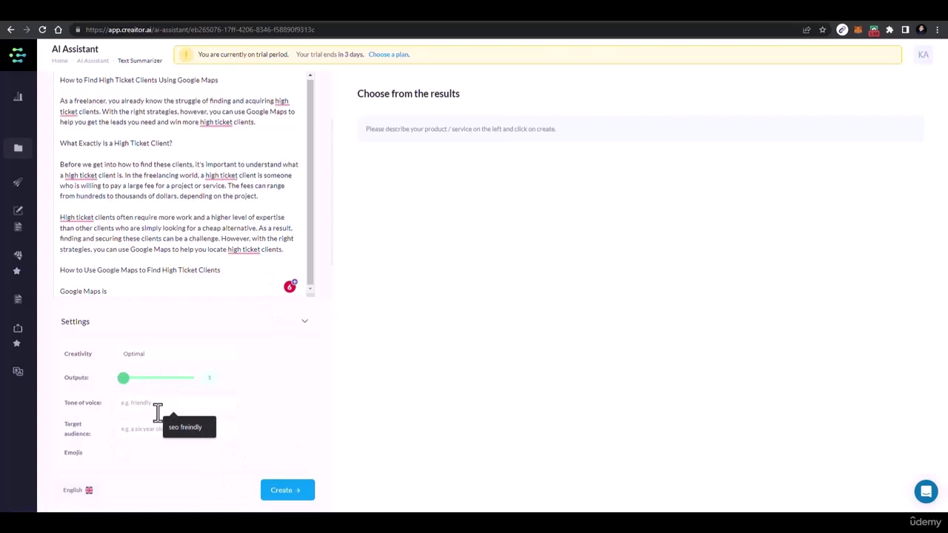
text(f)
text(r)
key(BackSpace)
key(BackSpace)
text(professional)
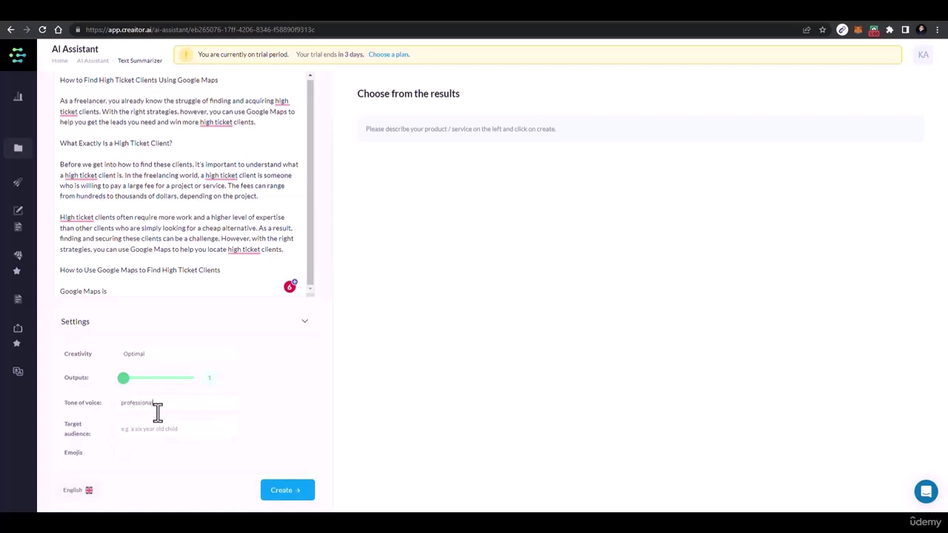
click(288, 494)
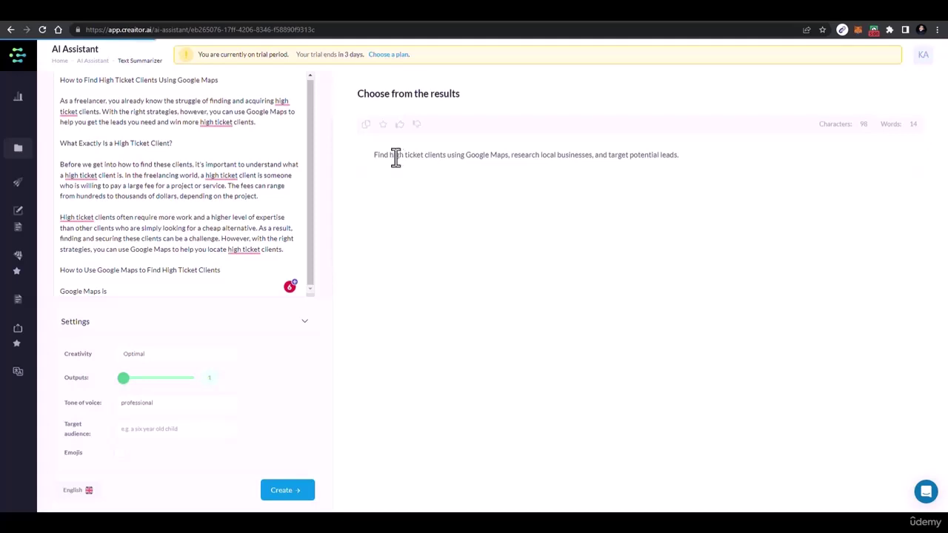
Select the generated 14-word summary sentence for copying.
drag(389, 155, 641, 165)
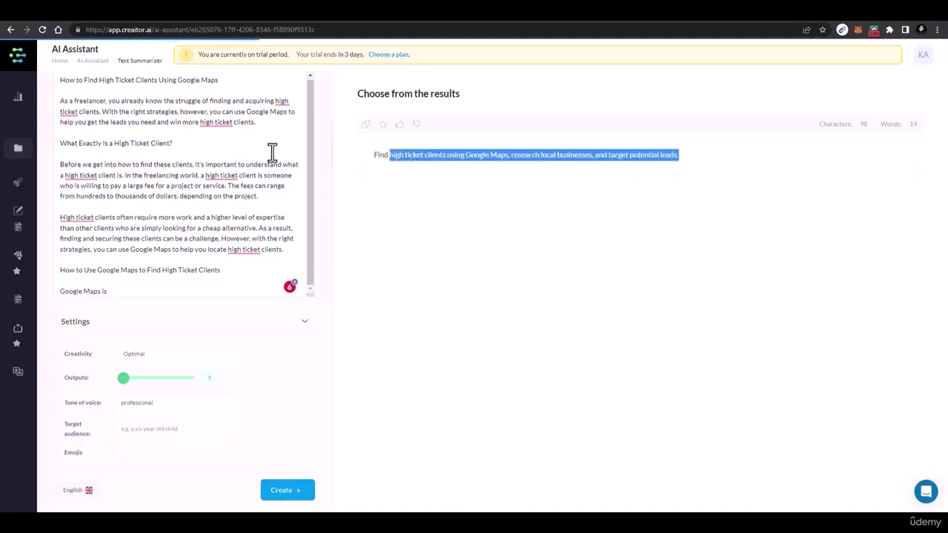
scroll(200, 174, down, 1)
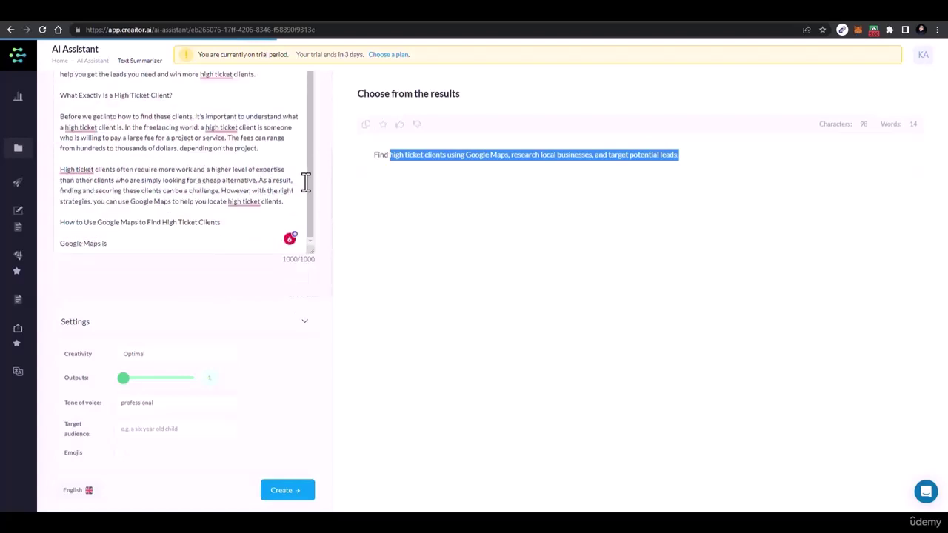
click(373, 154)
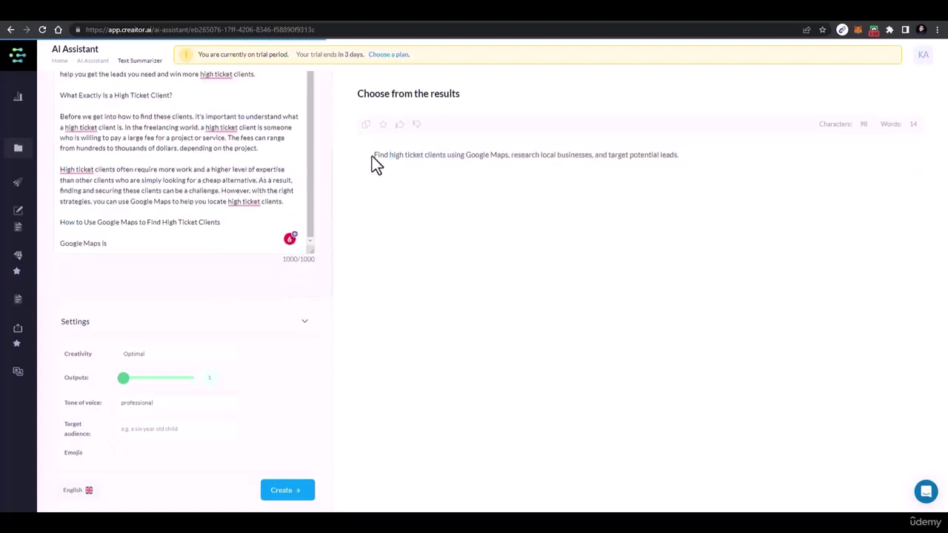
drag(384, 155, 497, 162)
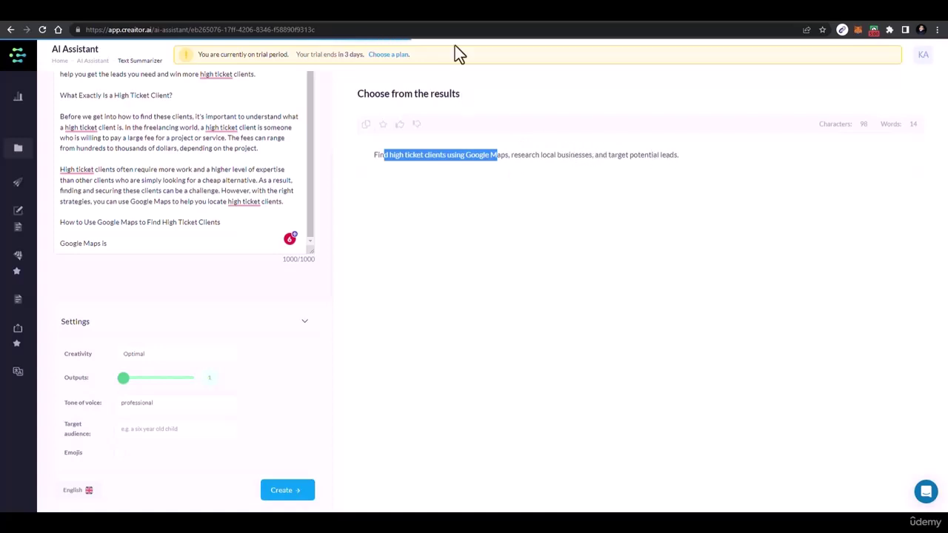
click(421, 21)
Search Fiverr for 'summarize text' and skim the results.
text(summa)
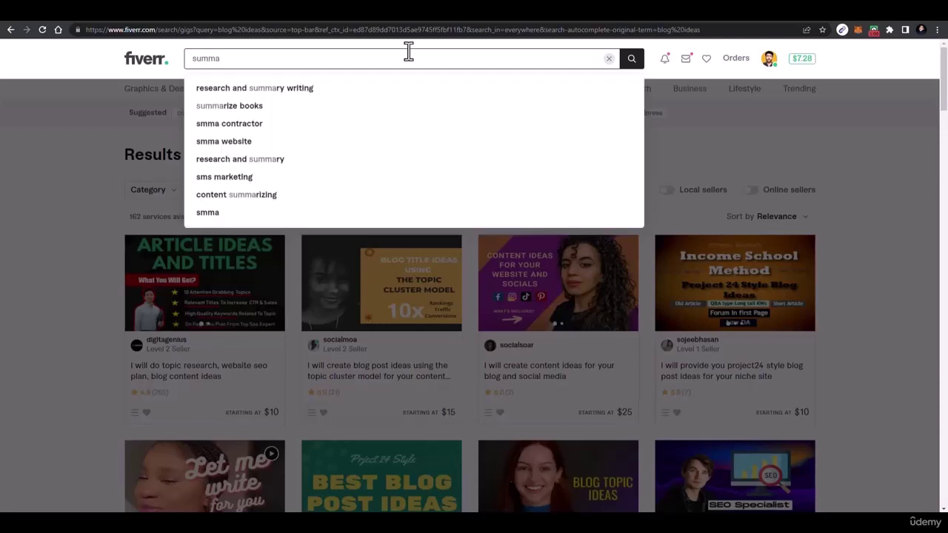
text(rize text)
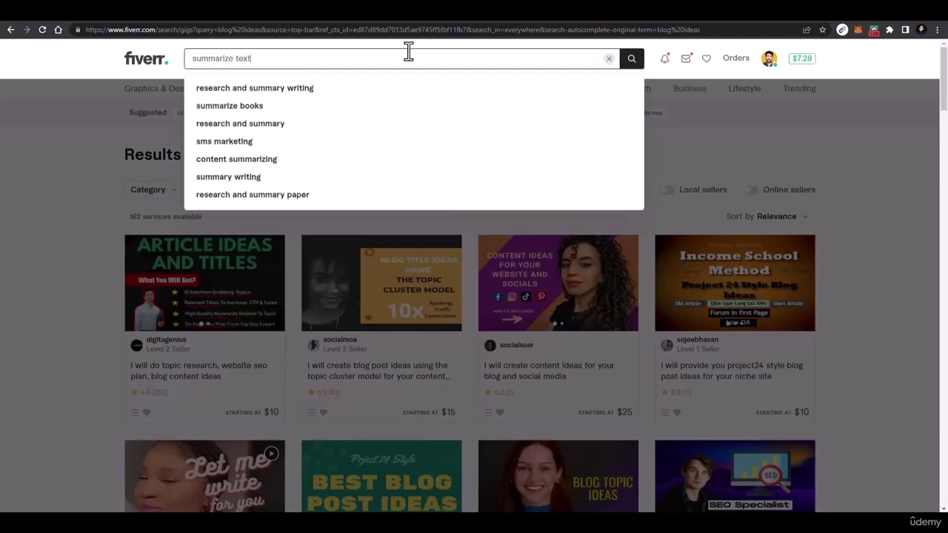
key(Return)
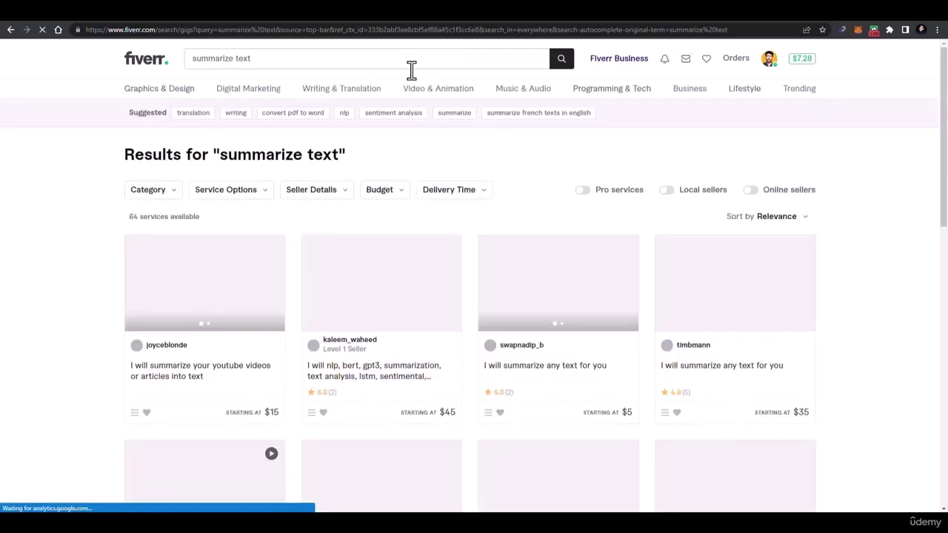
scroll(411, 134, down, 5)
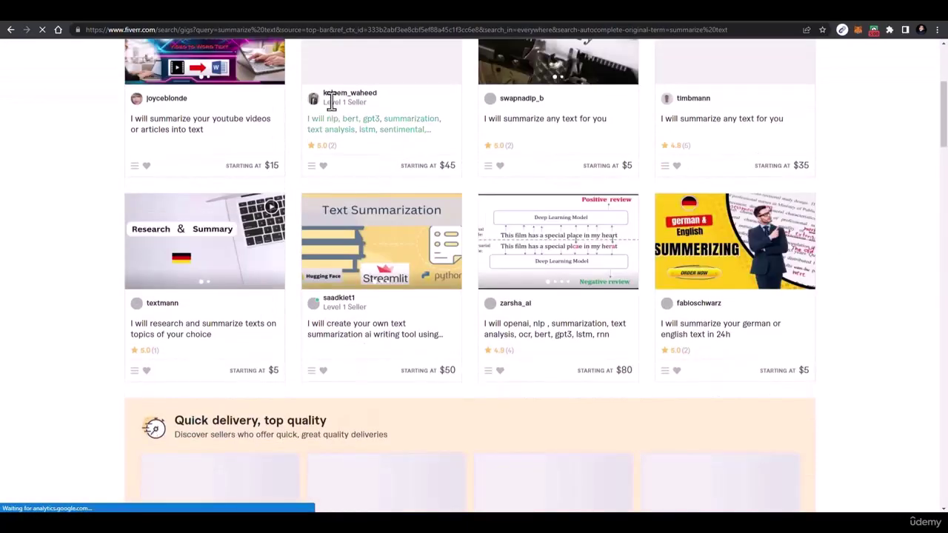
scroll(400, 137, down, 2)
scroll(404, 117, up, 5)
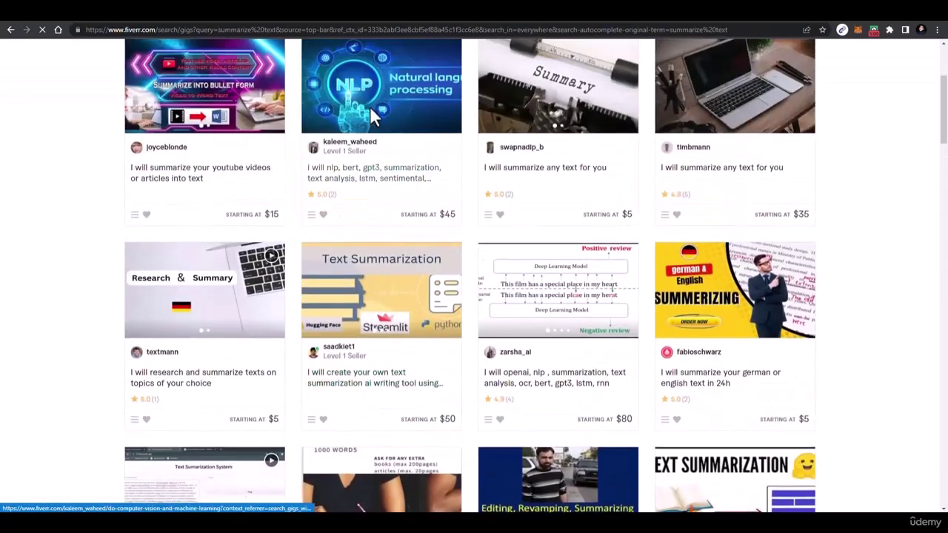
Narrow the search to 'summarize' and scroll through the 611 summarizing gigs.
click(297, 58)
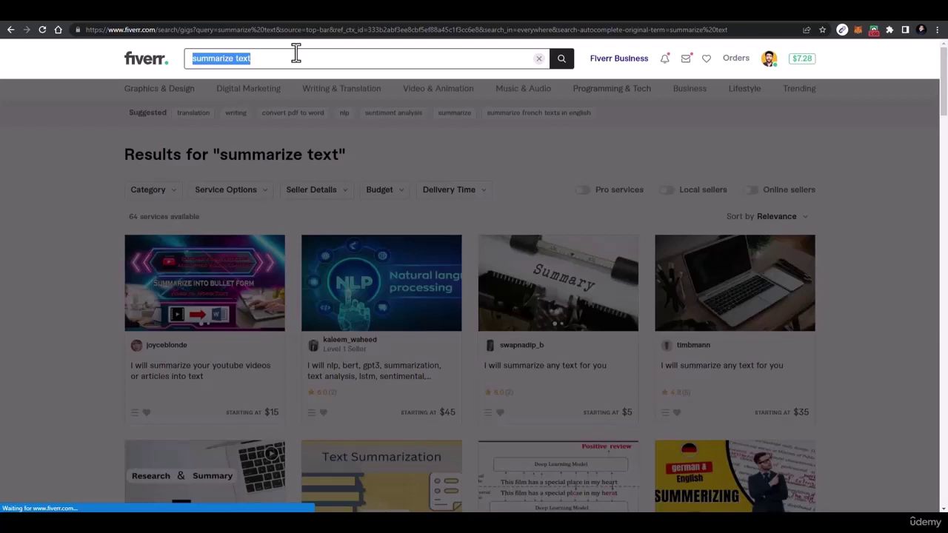
click(297, 54)
key(BackSpace)
key(BackSpace)
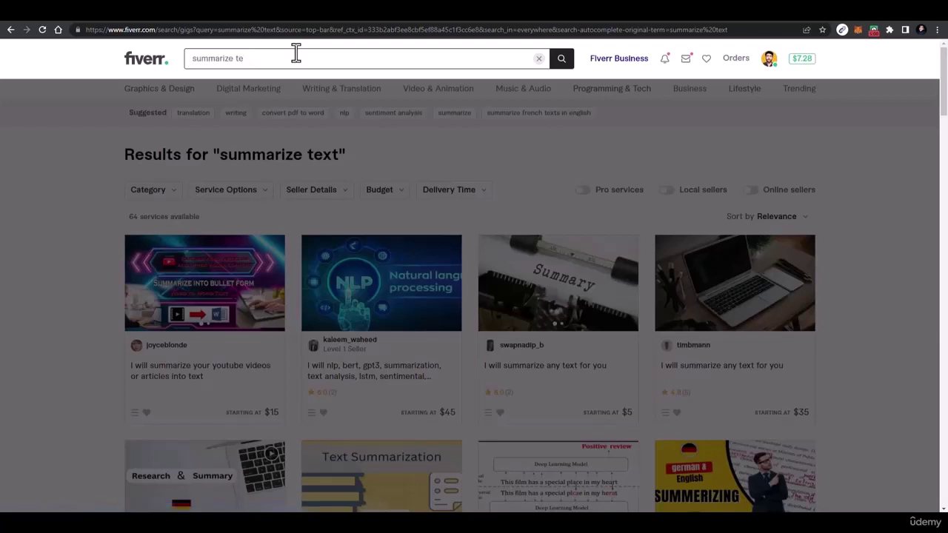
text(\)
key(Return)
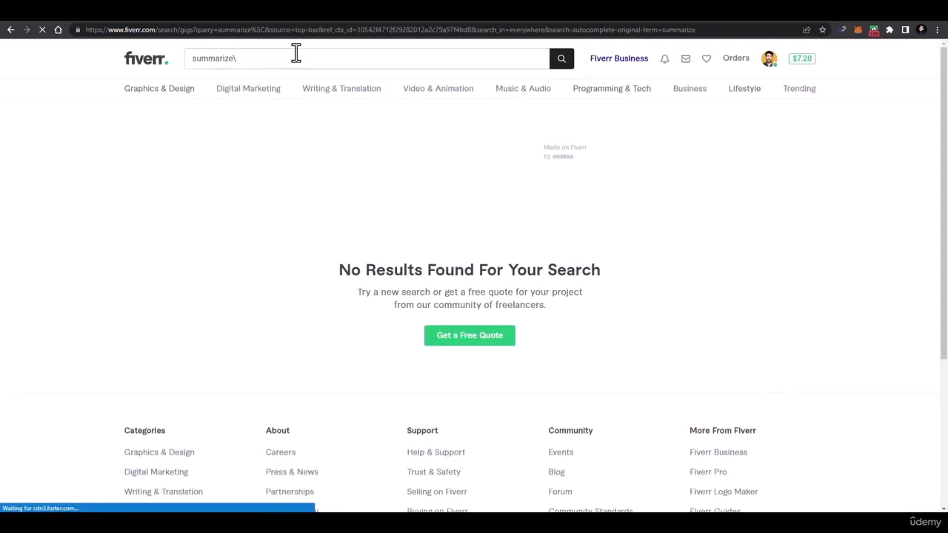
click(296, 53)
key(BackSpace)
key(Return)
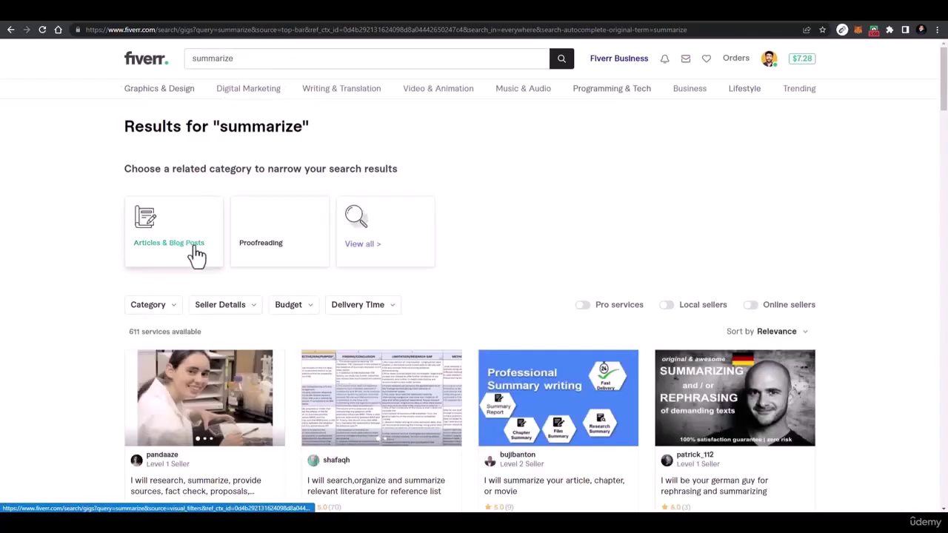
scroll(217, 235, down, 4)
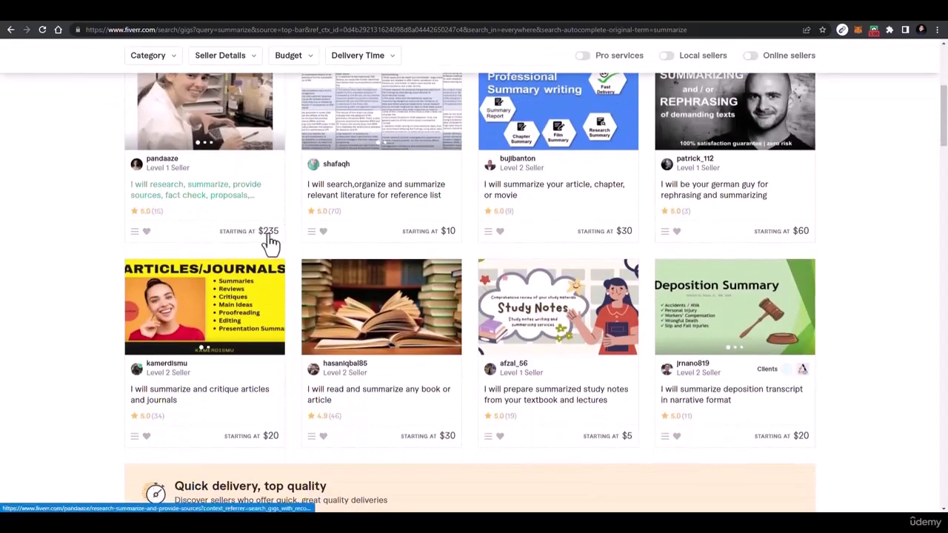
scroll(758, 322, down, 1)
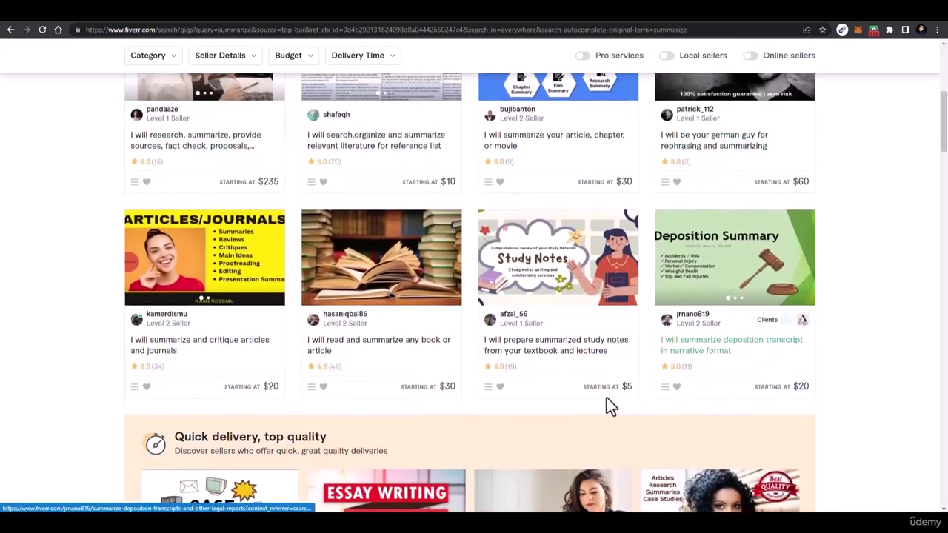
scroll(405, 363, down, 4)
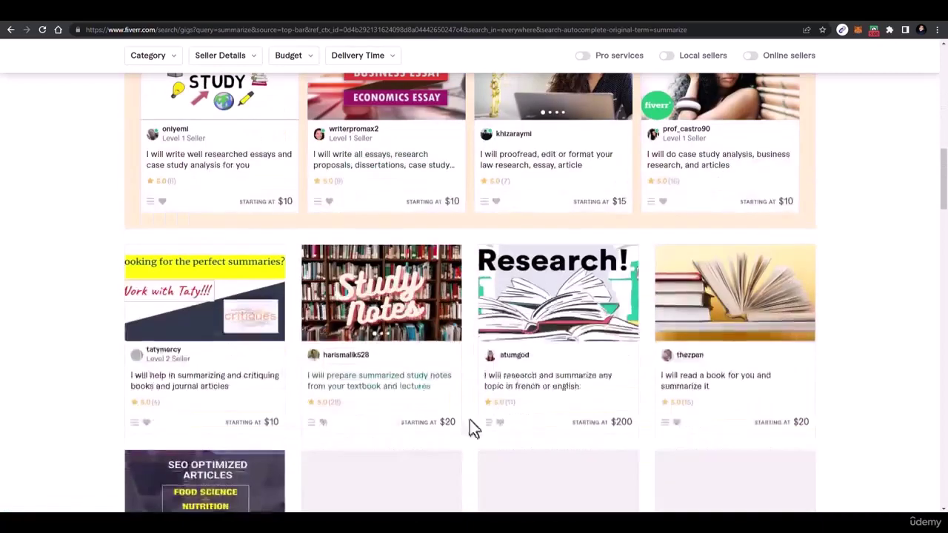
scroll(592, 363, down, 3)
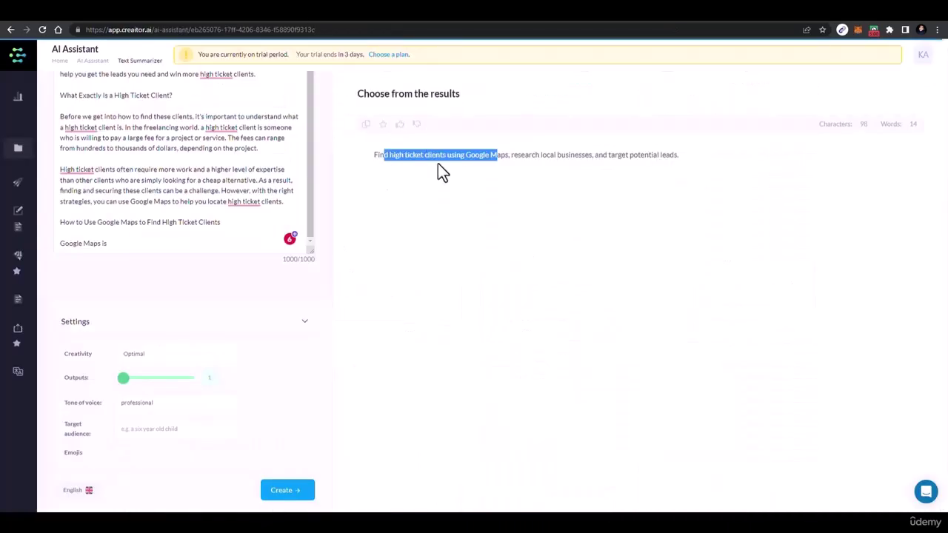
Clear the summary selection and return to the Creaitor.ai dashboard after checking Fiverr.
double_click(438, 163)
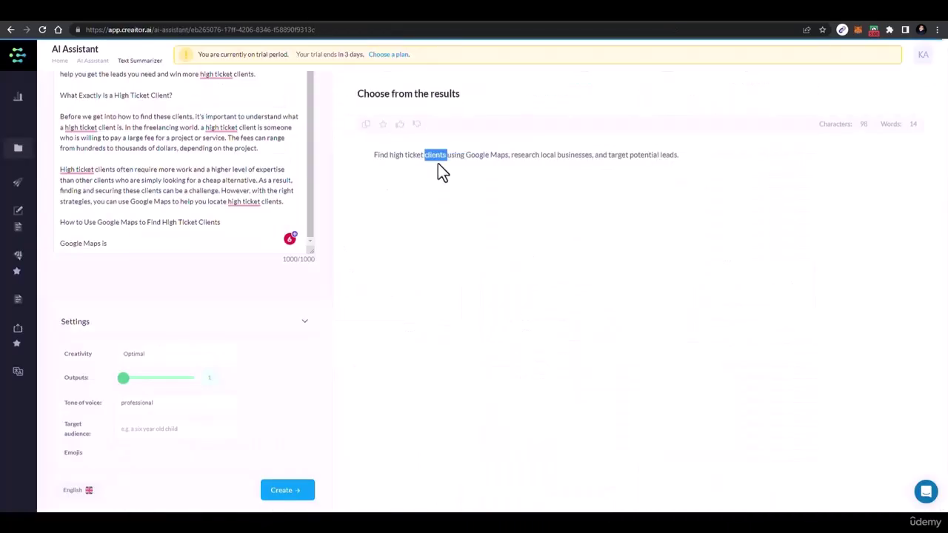
scroll(249, 280, up, 5)
click(397, 172)
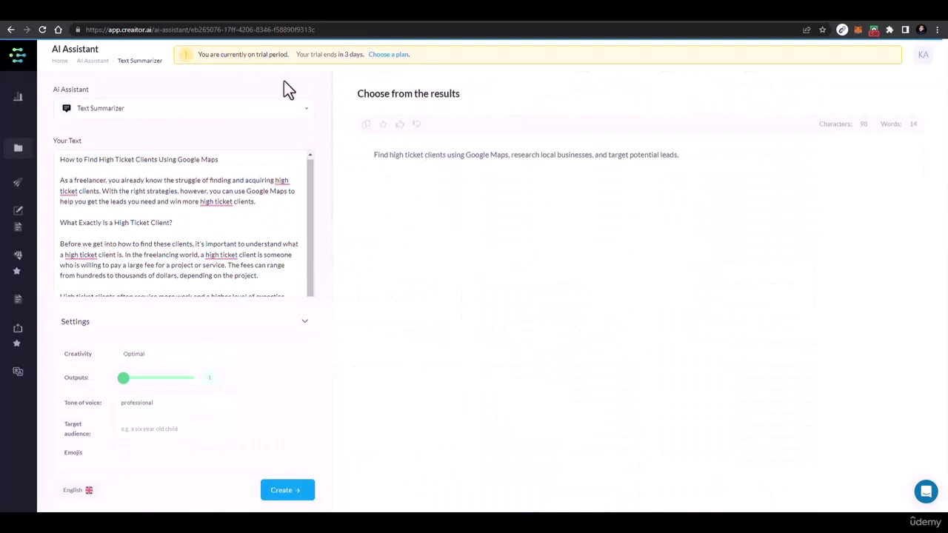
click(10, 30)
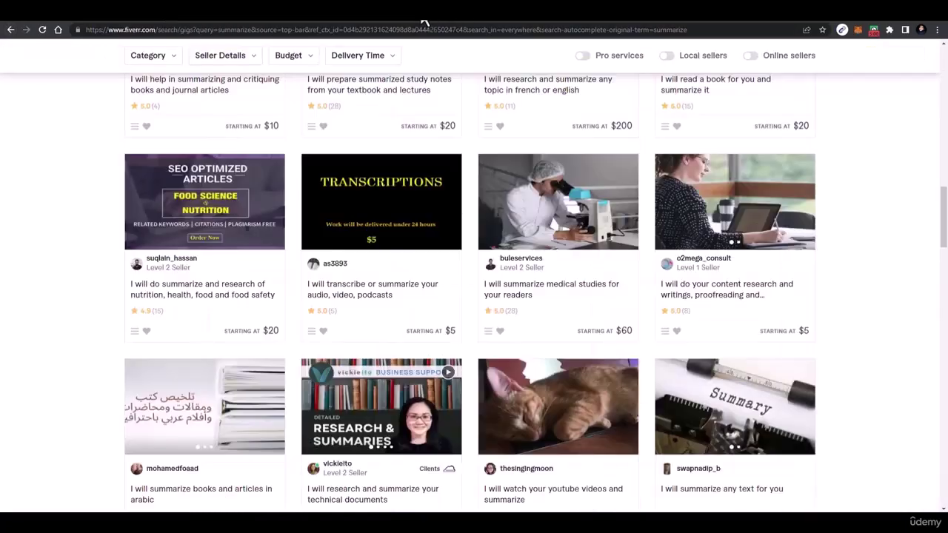
click(426, 22)
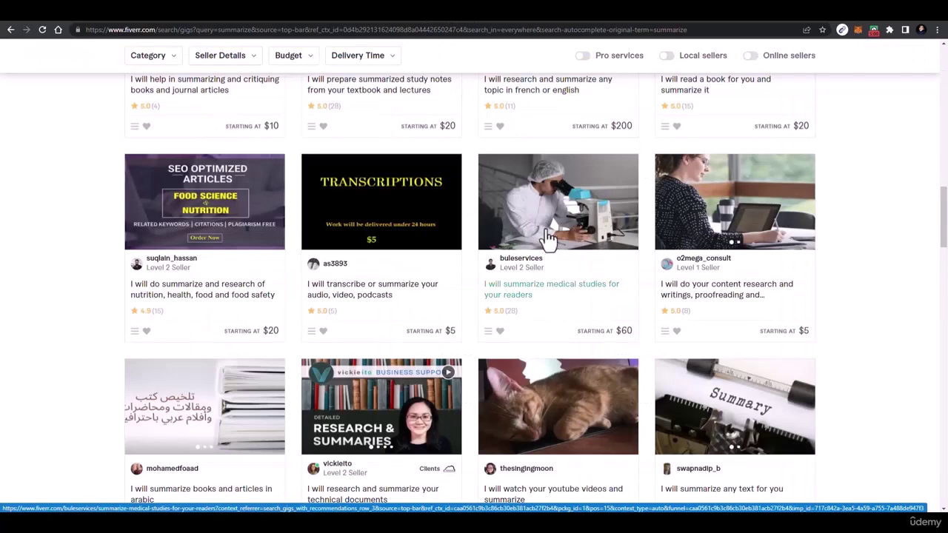
click(321, 21)
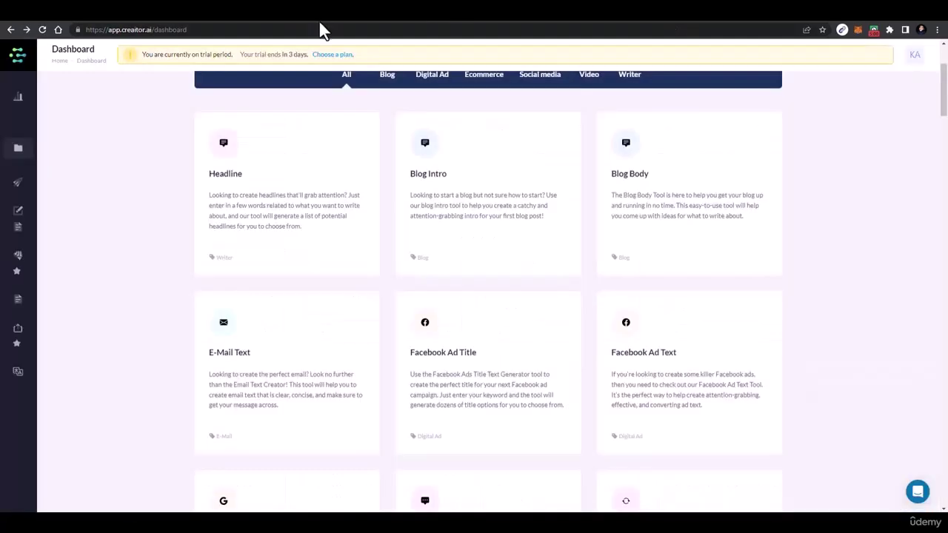
Filter to Blog tools and open Short Story, ready to describe the story.
scroll(474, 356, down, 1)
scroll(474, 334, up, 4)
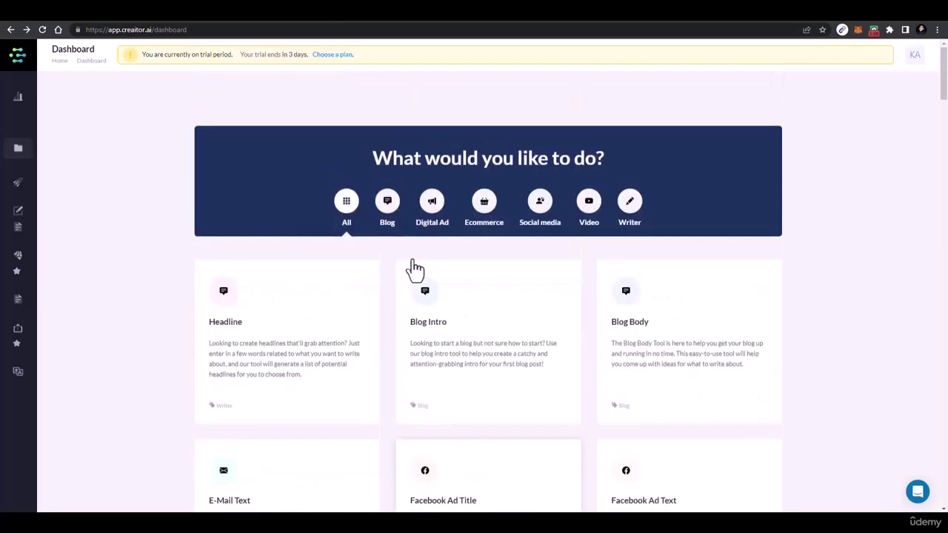
click(388, 203)
scroll(435, 275, down, 3)
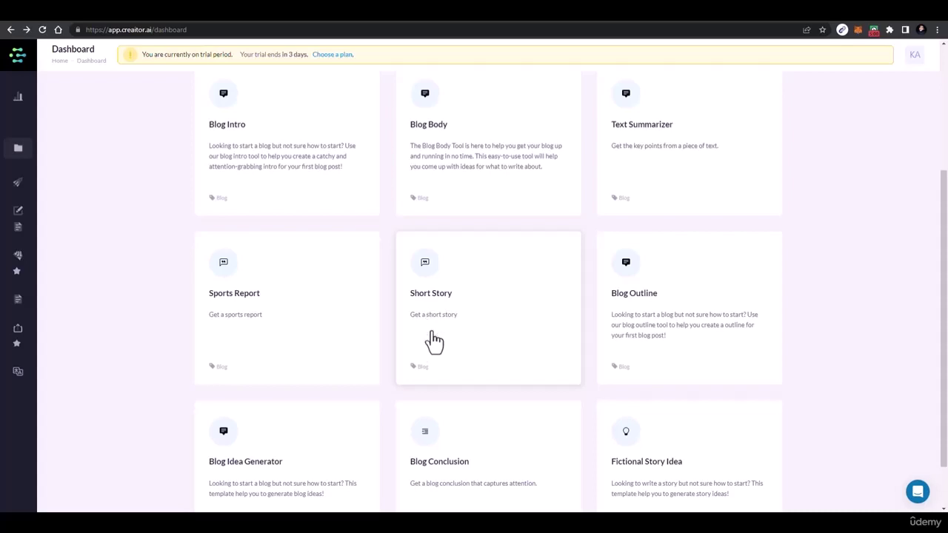
drag(433, 315, 474, 360)
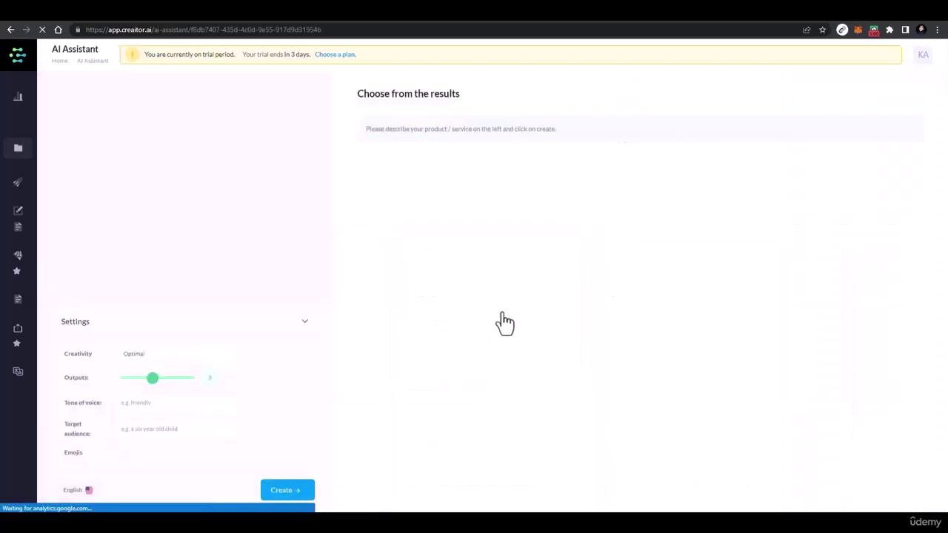
click(157, 162)
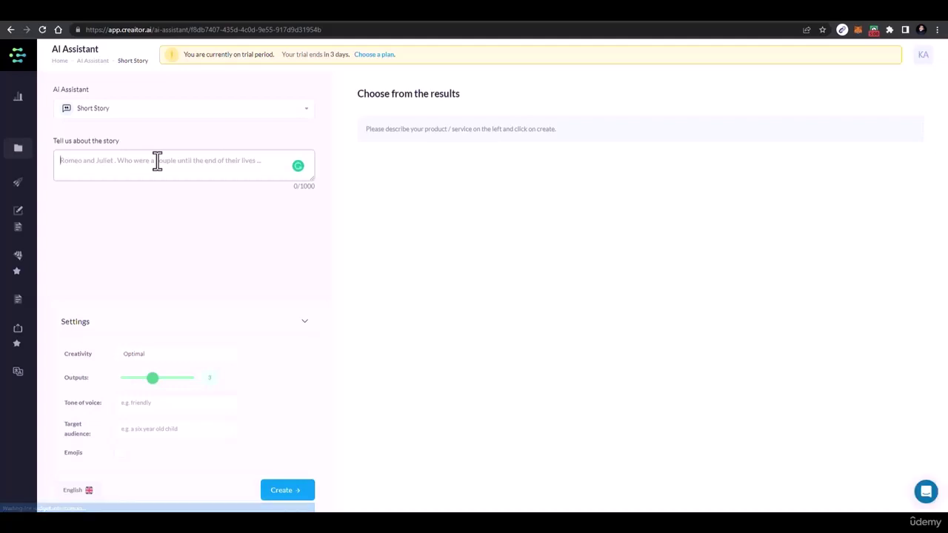
Describe two 21st-century entrepreneur brothers: a YouTube/Udemy creator and a digital agency owner.
text(Khadin and Amin)
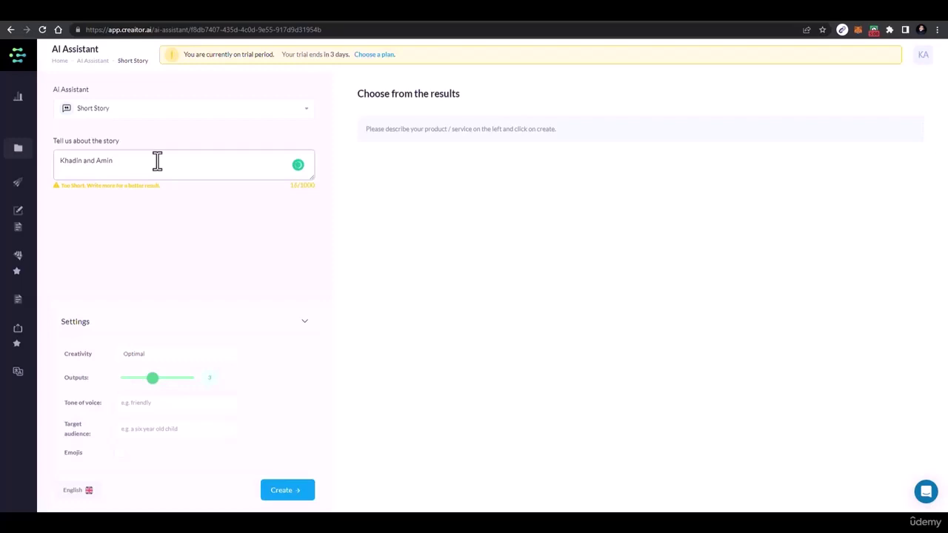
text(are brothers and entrepr)
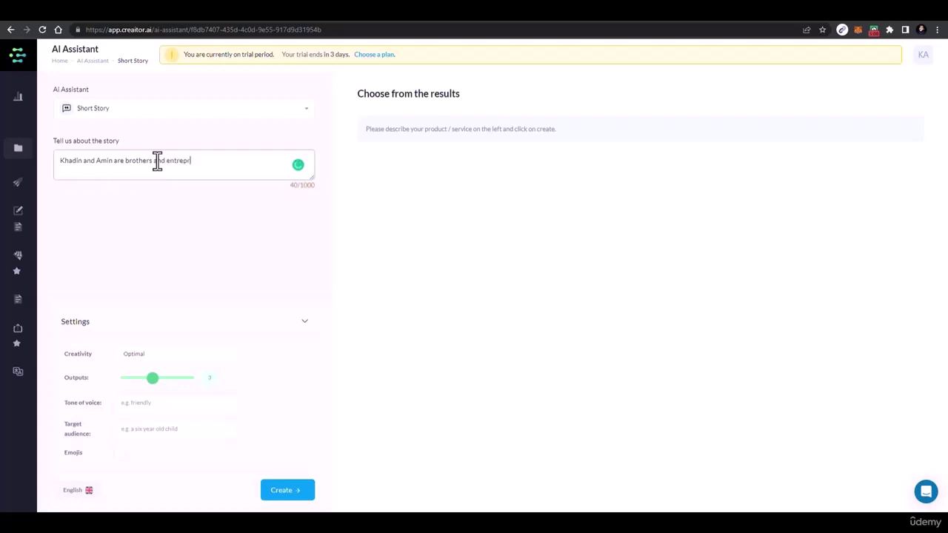
text(eneurs of 21st century. Khadin)
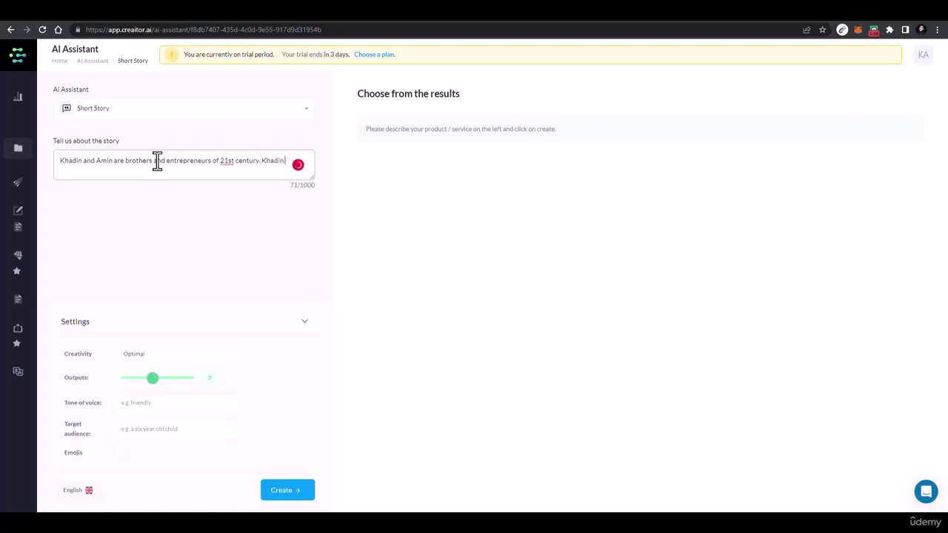
text( is a content creator on youtube)
text( and udemy an)
text(d amin)
key(BackSpace)
key(BackSpace)
key(BackSpace)
text(Amin owns his digital agencya)
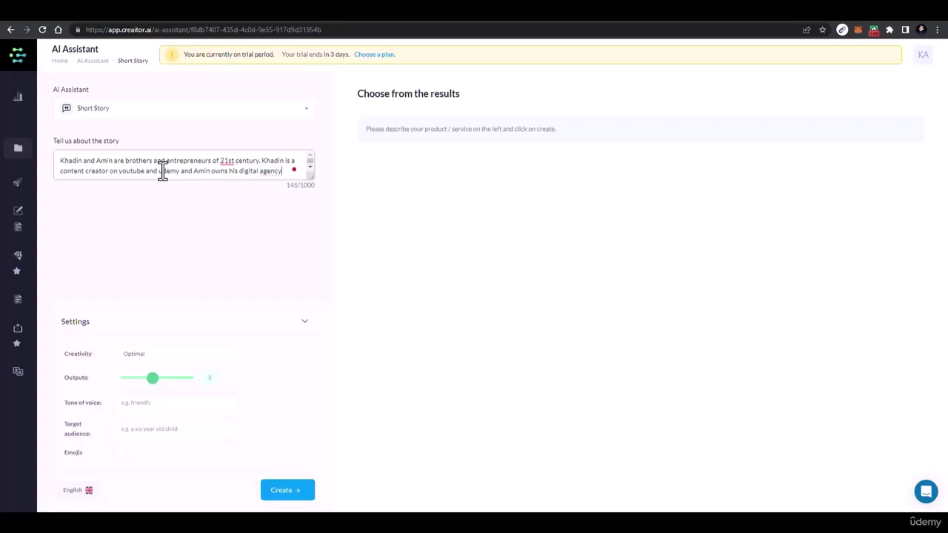
right_click(133, 298)
Set creativity to High and the number of outputs to 2.
click(152, 353)
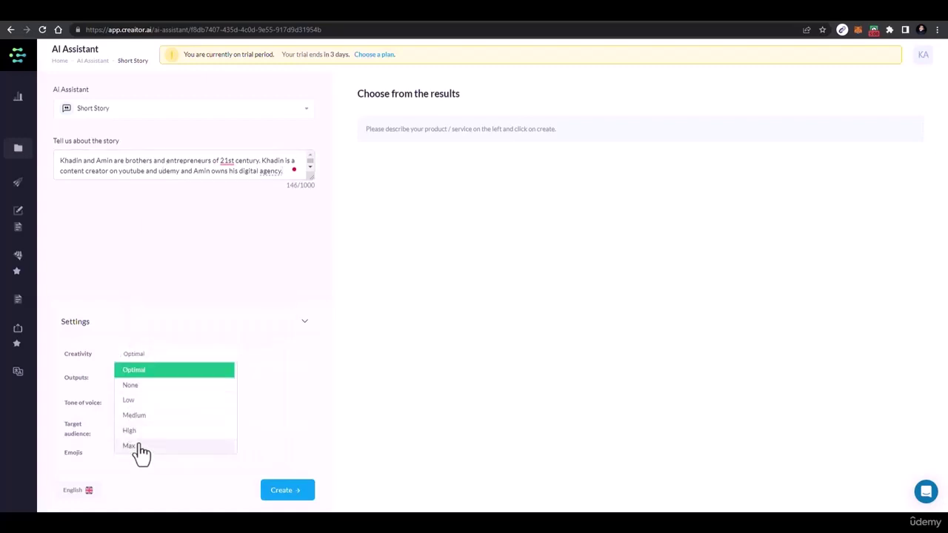
click(137, 447)
click(151, 354)
click(129, 430)
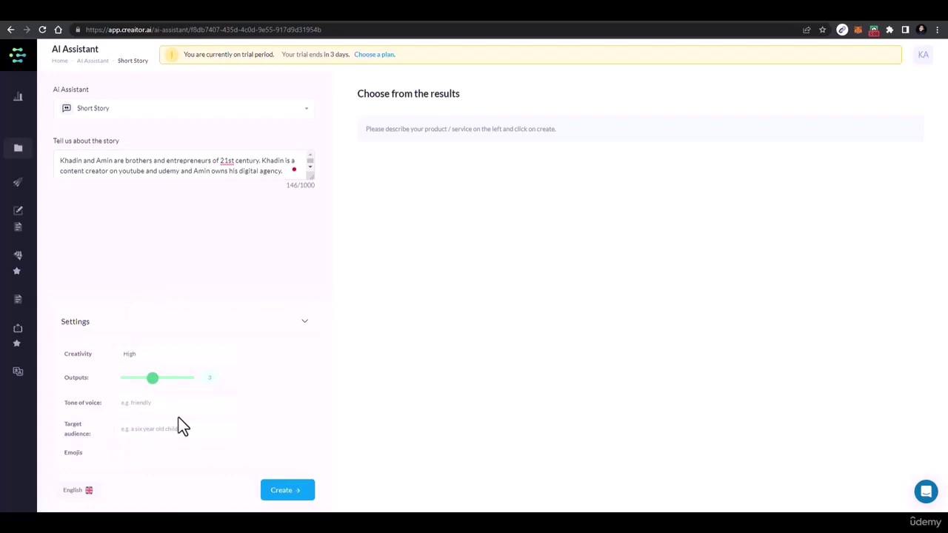
drag(154, 383, 137, 383)
Enter a friendly tone and a '25 years' audience, then generate the short stories.
click(144, 402)
text(freien)
text(ndly)
click(154, 431)
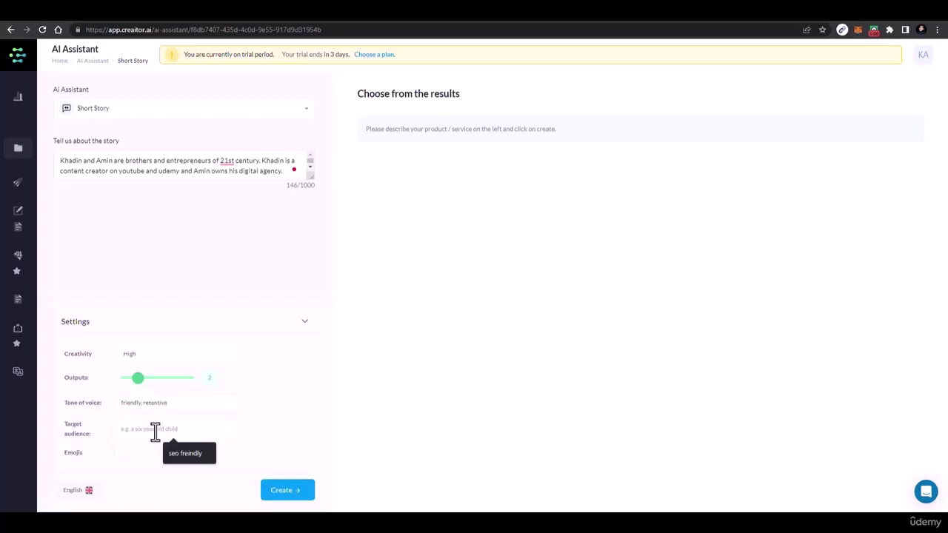
text(25 years)
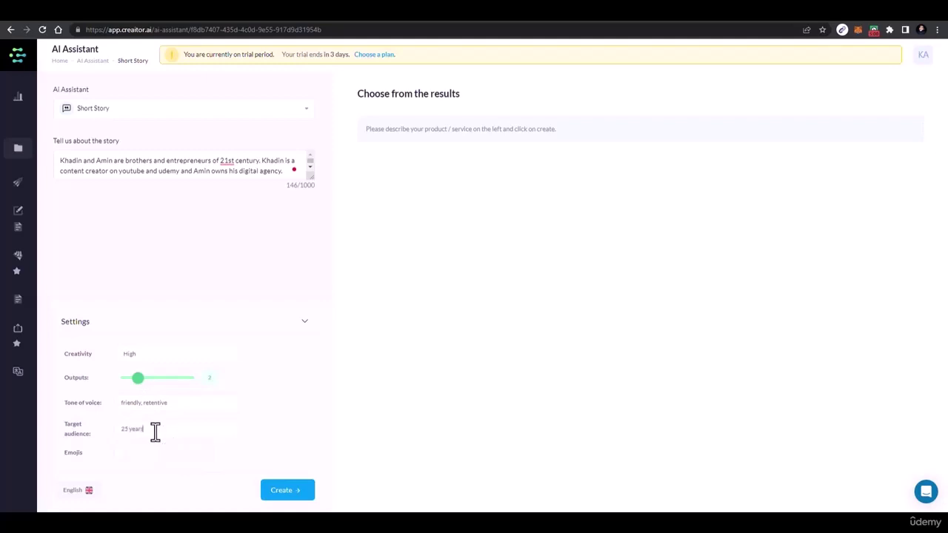
click(291, 496)
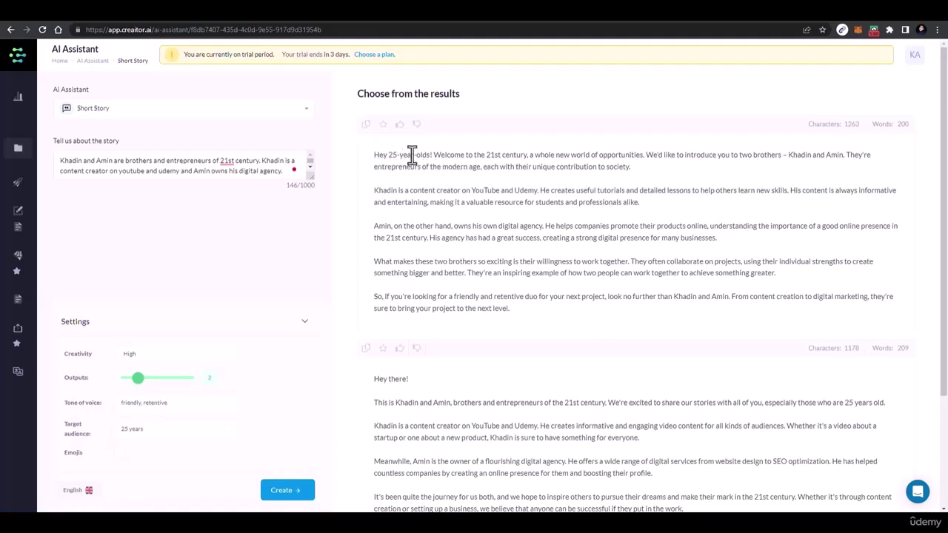
drag(435, 156, 357, 157)
drag(127, 428, 158, 429)
click(128, 429)
Search Fiverr for 'short stories' and scroll through the matching gigs.
click(395, 18)
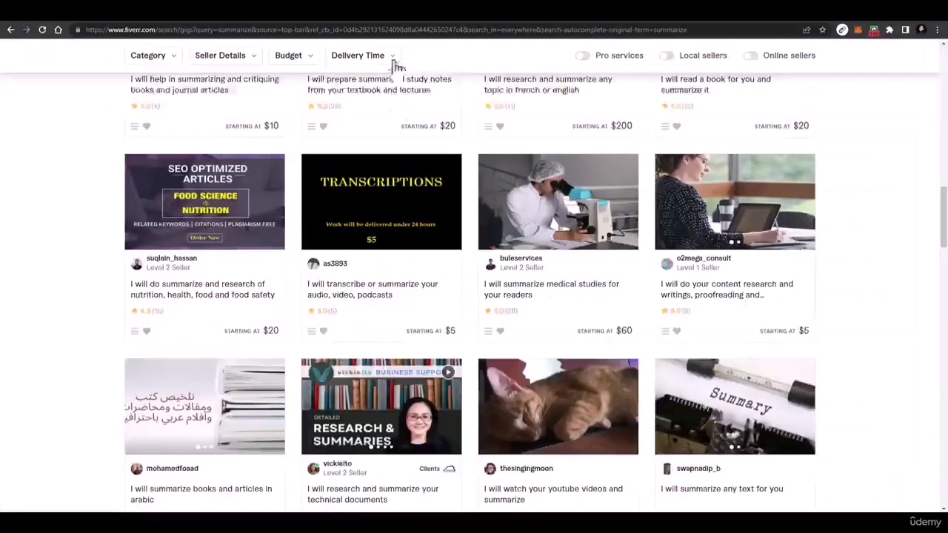
scroll(392, 89, up, 5)
scroll(398, 115, up, 10)
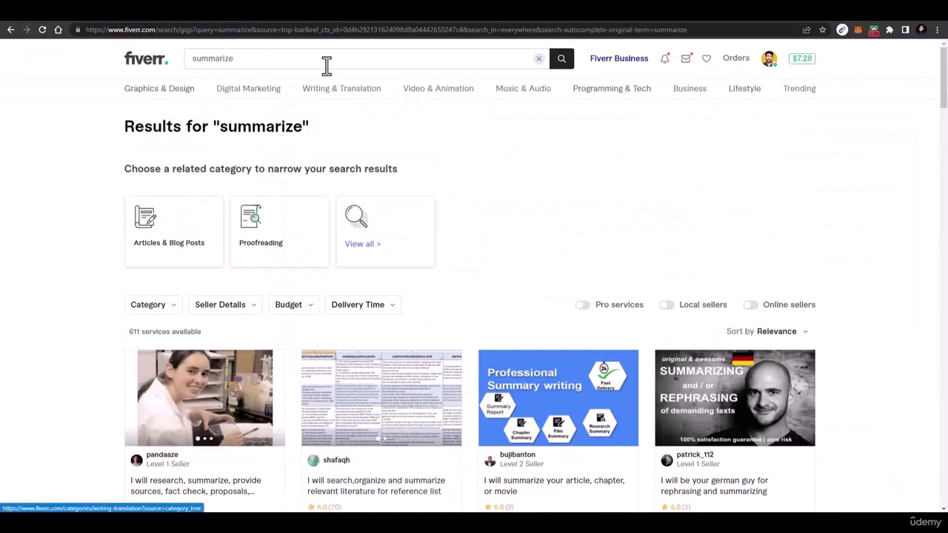
click(326, 60)
key(ctrl+a)
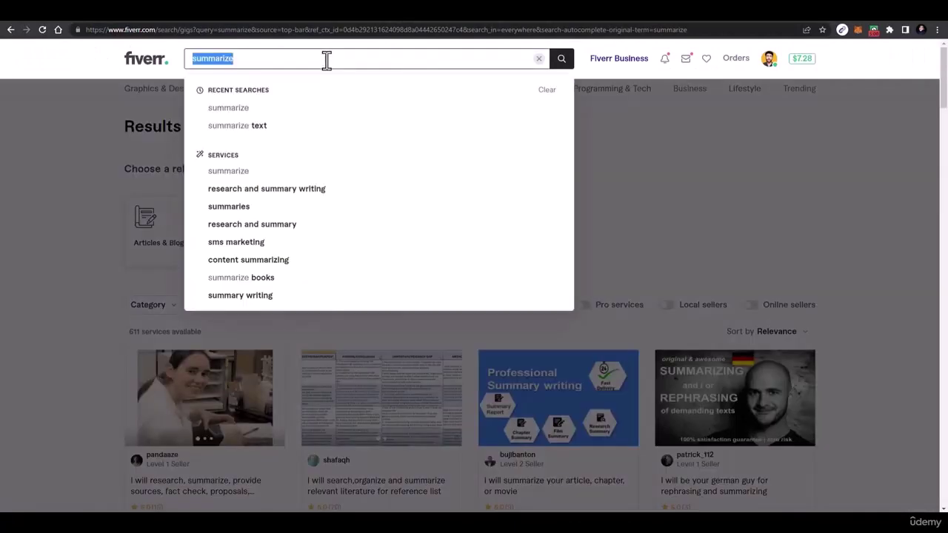
text(short stories)
key(Return)
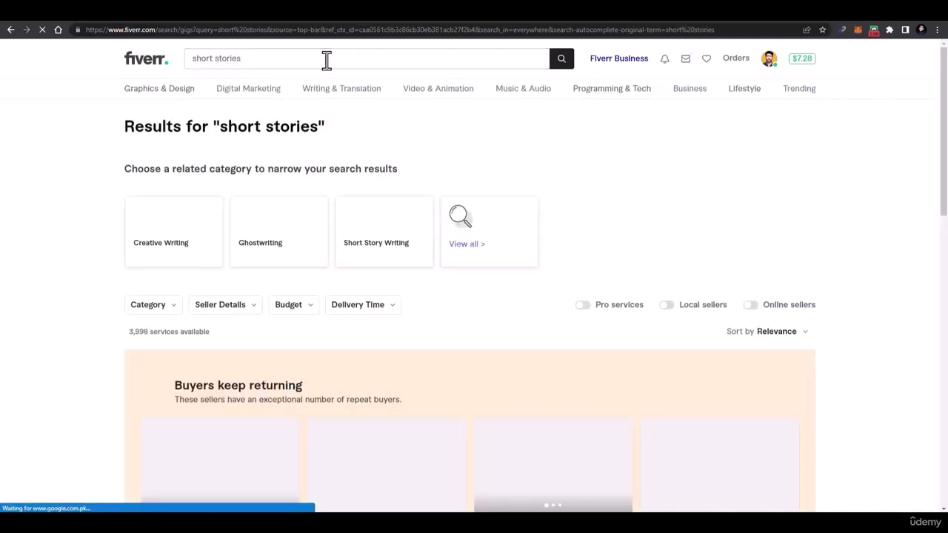
scroll(370, 177, down, 5)
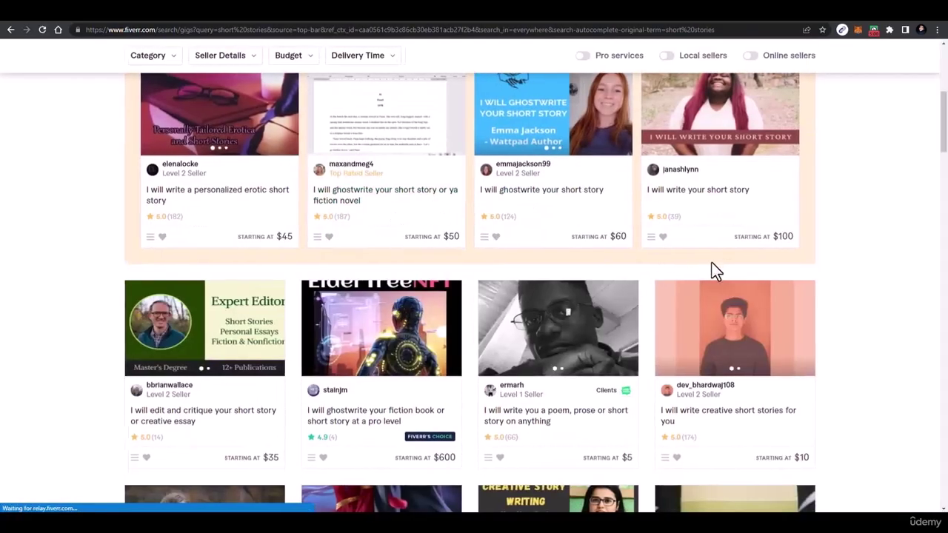
scroll(716, 265, down, 5)
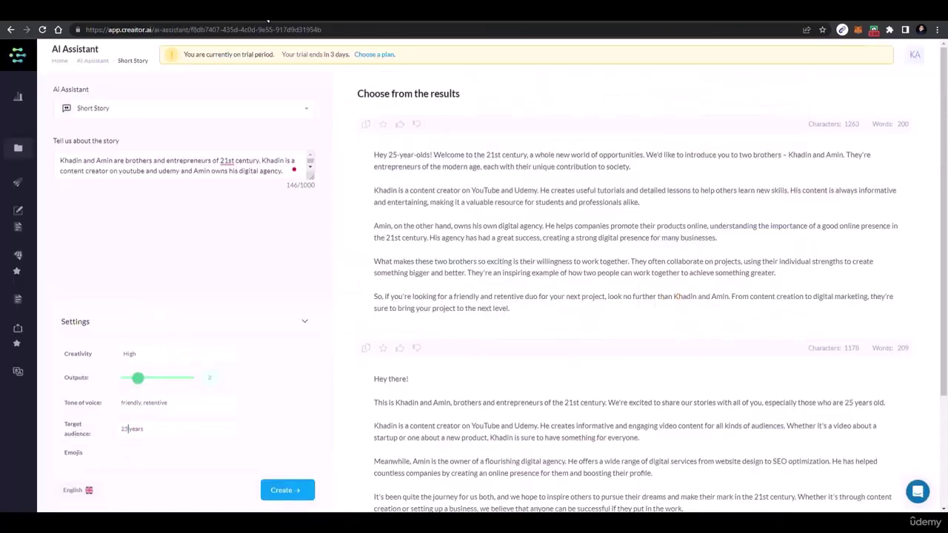
Go back to the Creaitor.ai dashboard, filter by Blog and open Blog Conclusion.
drag(311, 183, 320, 278)
click(11, 30)
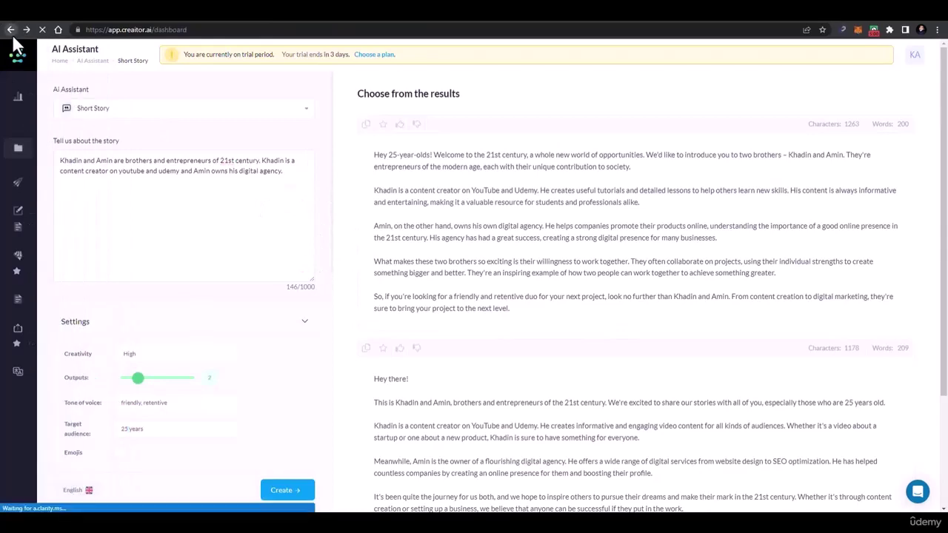
scroll(505, 218, down, 4)
scroll(503, 195, up, 5)
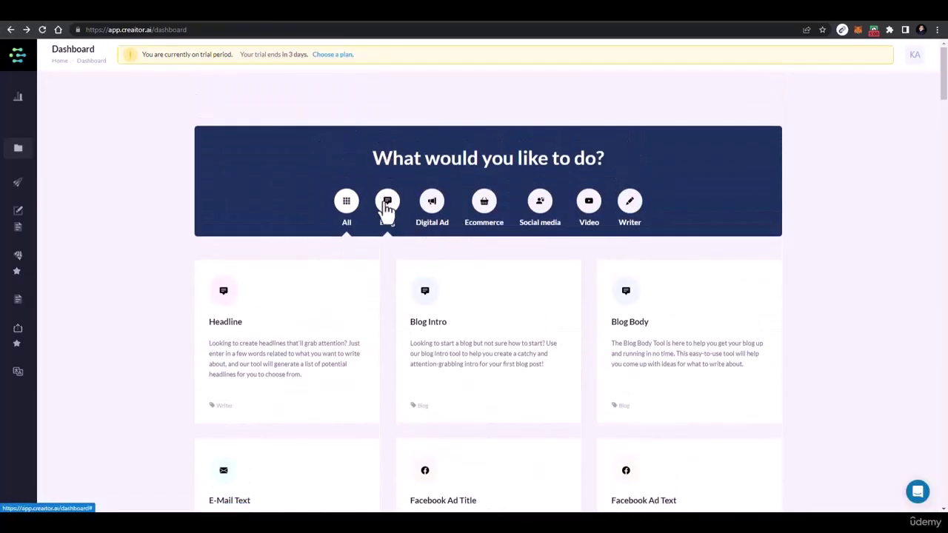
click(387, 206)
scroll(649, 274, down, 3)
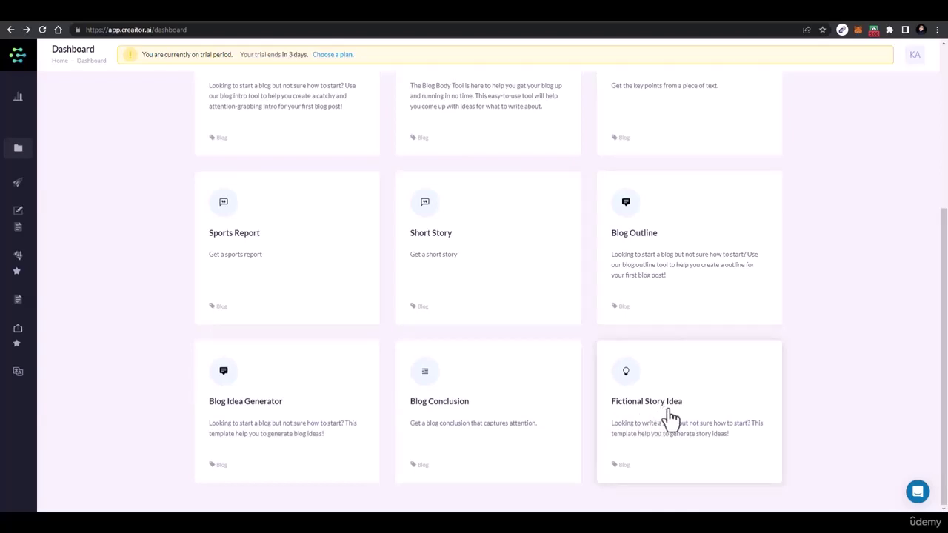
click(453, 406)
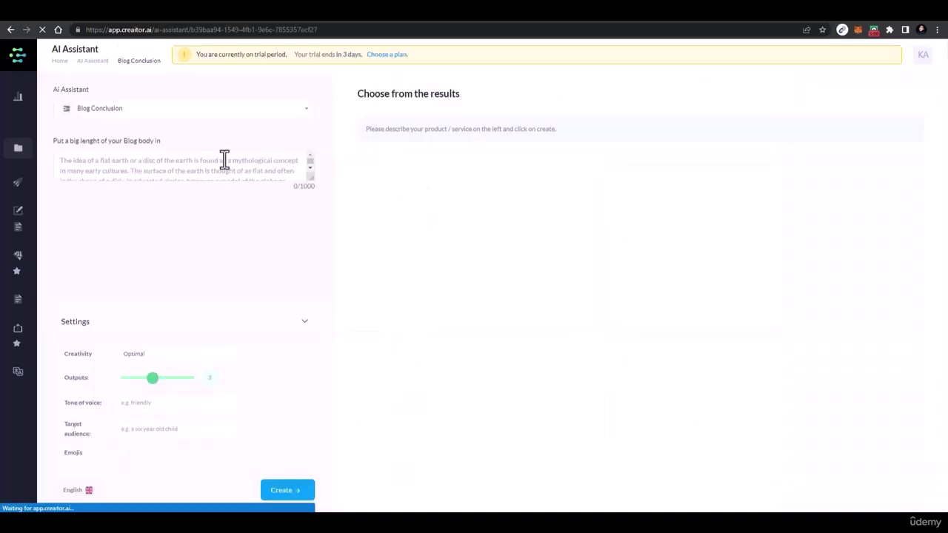
Paste the Google Maps blog post into the Blog body field.
right_click(149, 165)
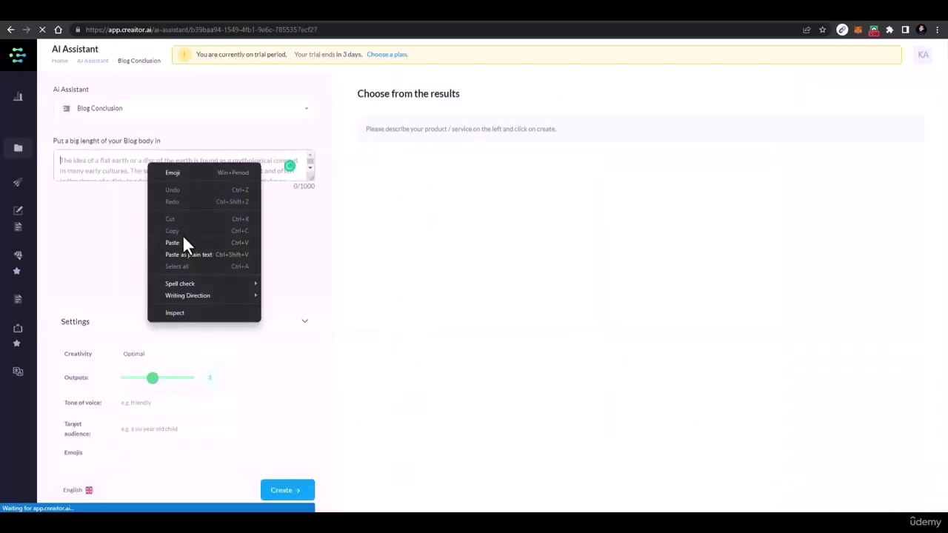
click(184, 242)
scroll(299, 180, up, 5)
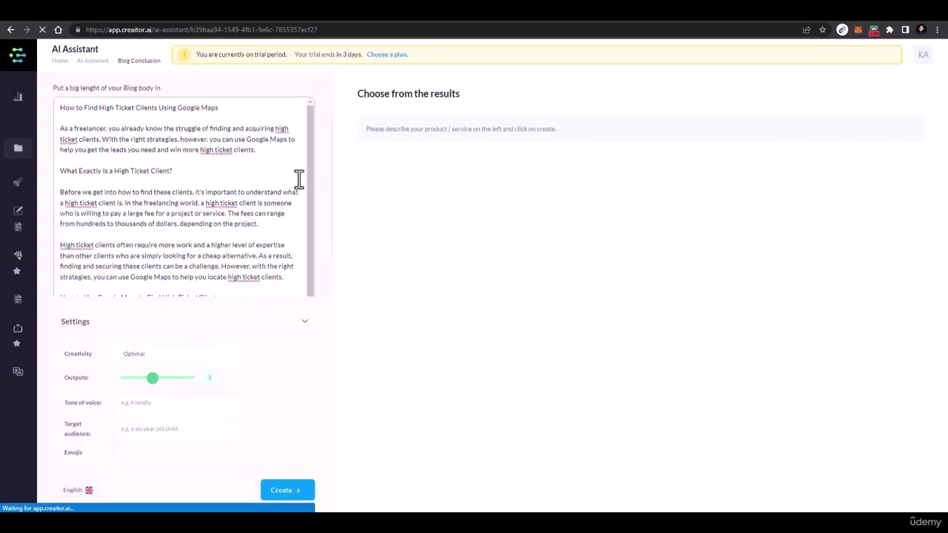
Set High creativity, 1 output and a measurable, fact-based tone, then generate the conclusion.
click(138, 354)
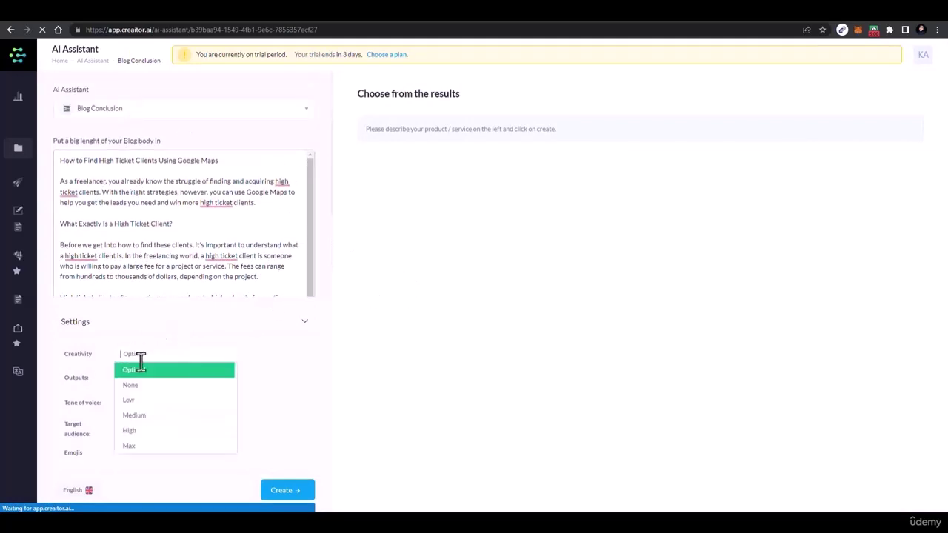
click(146, 432)
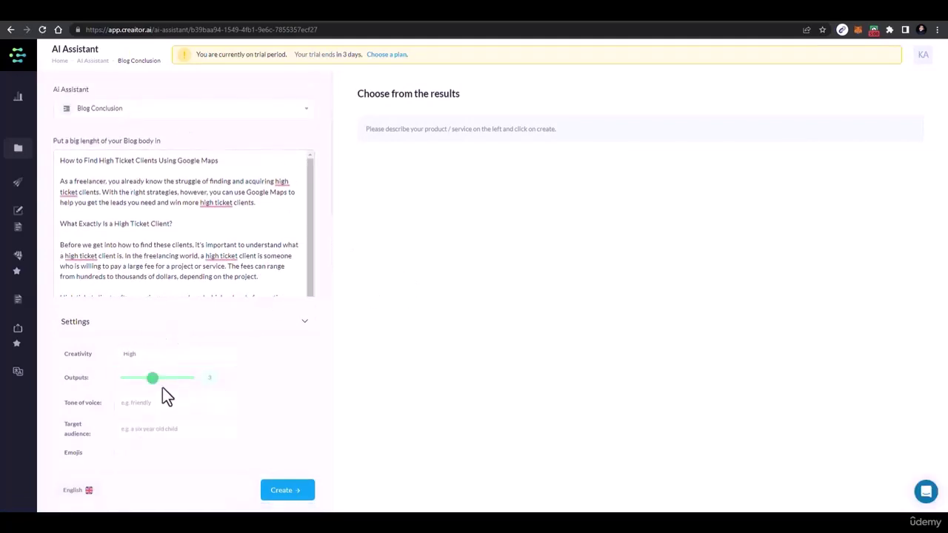
drag(153, 379, 124, 381)
click(149, 404)
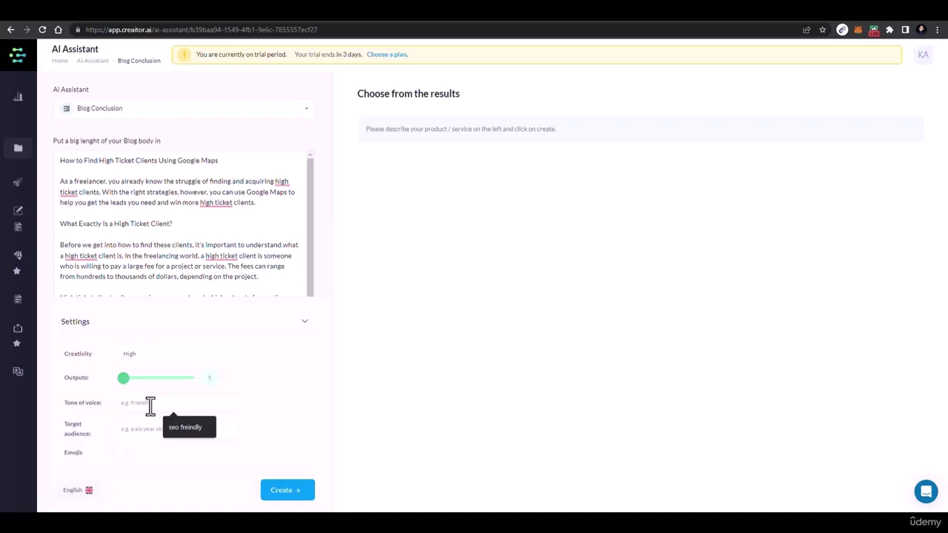
text(mes)
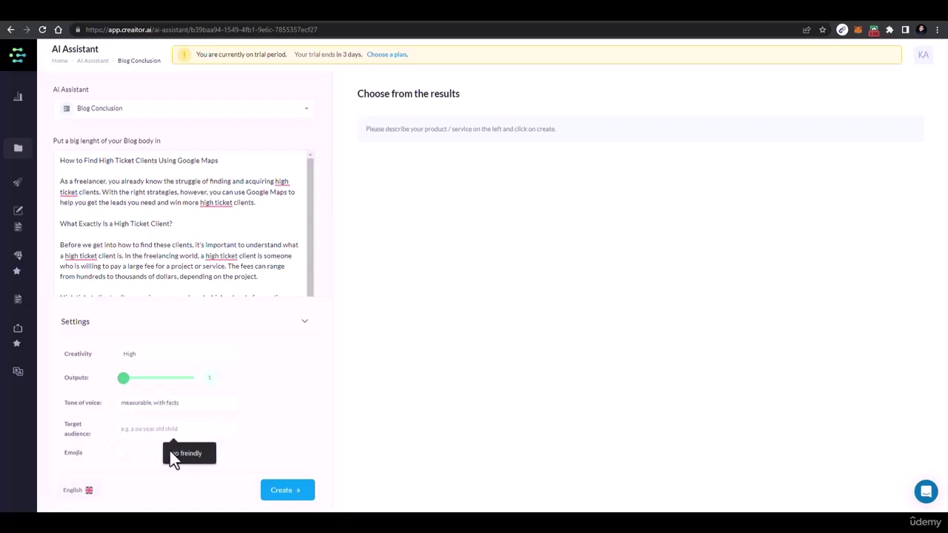
click(281, 492)
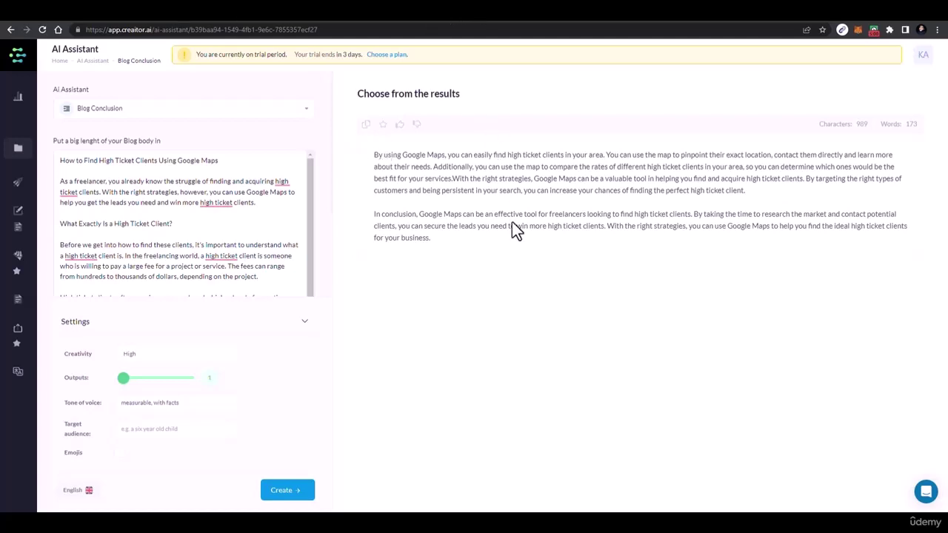
click(608, 22)
Go to docs.google.com and create a blank document.
text(doc)
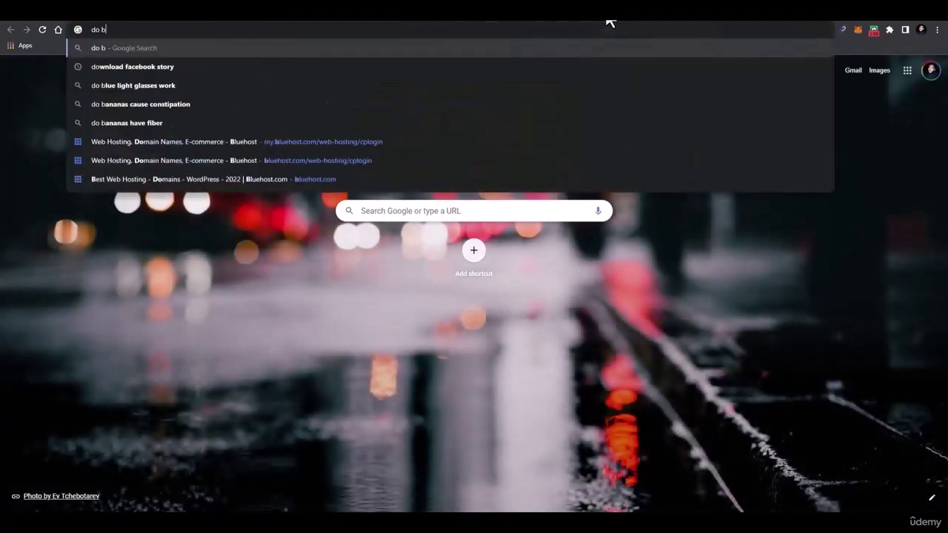
text(s.google.com)
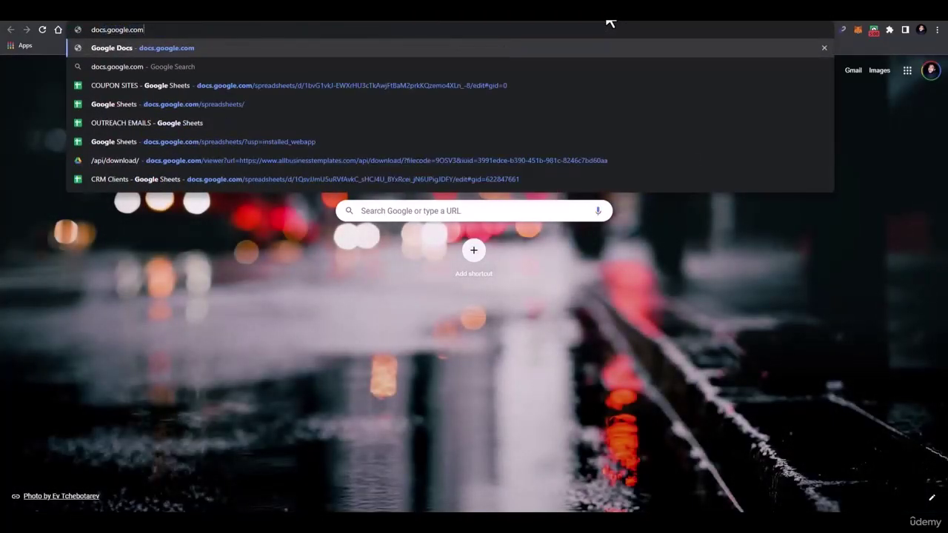
key(Return)
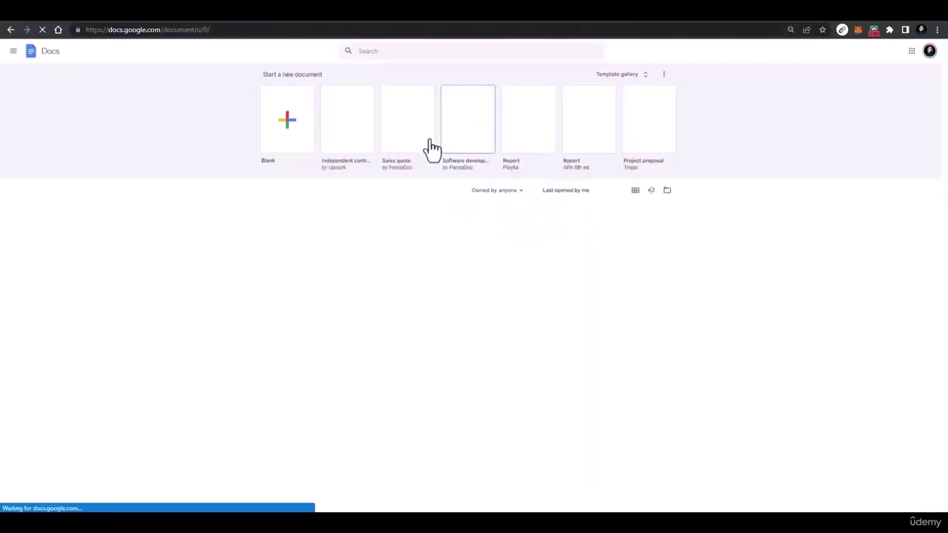
click(304, 120)
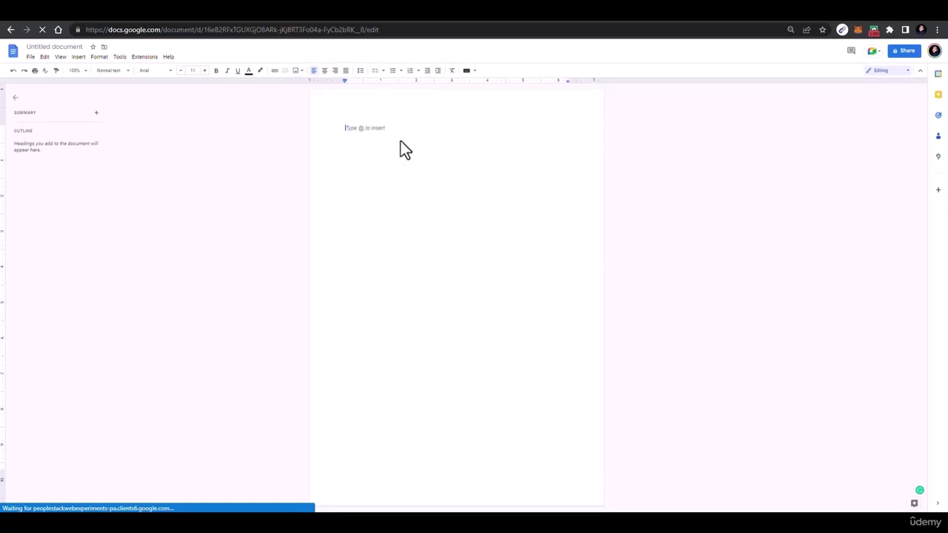
Type a 'Body.' label and paste the blog article beneath it.
text(Body.)
key(Return)
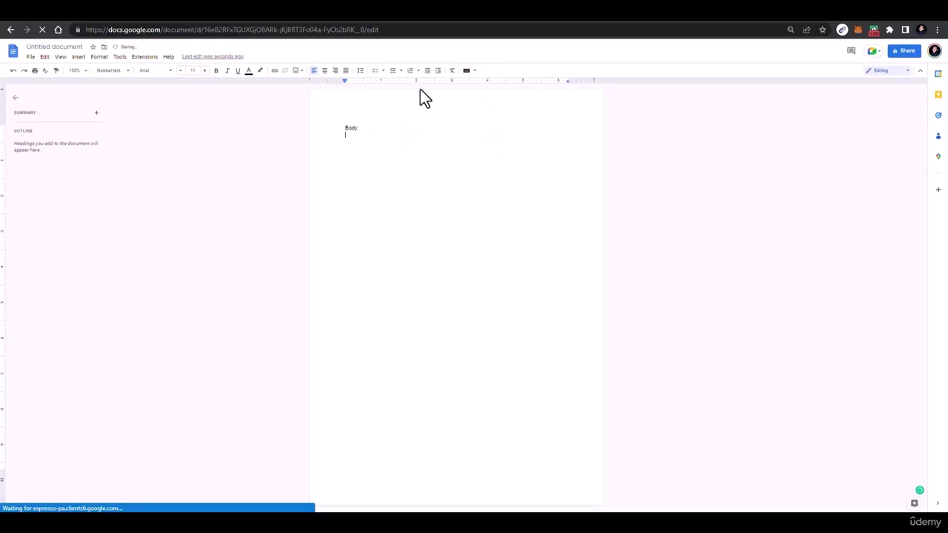
key(ctrl+v)
scroll(415, 148, up, 3)
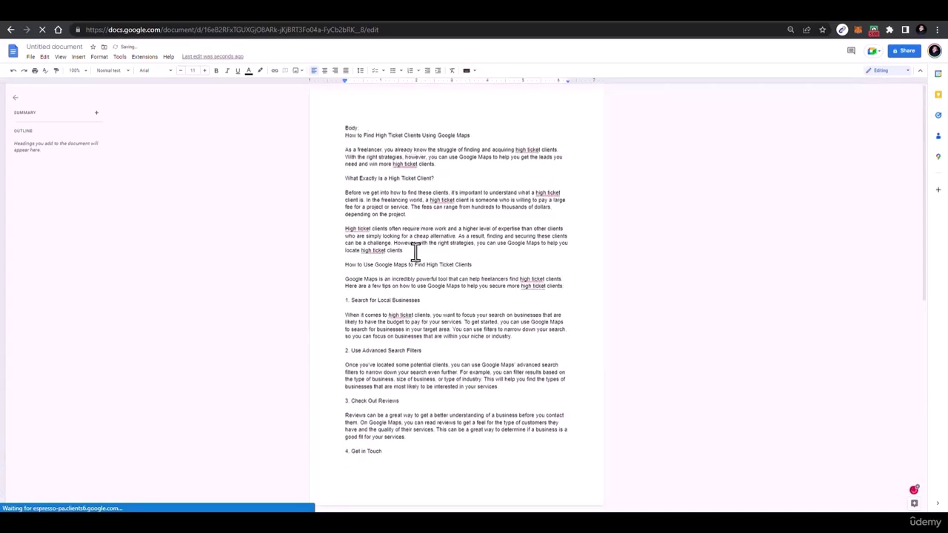
scroll(417, 234, down, 5)
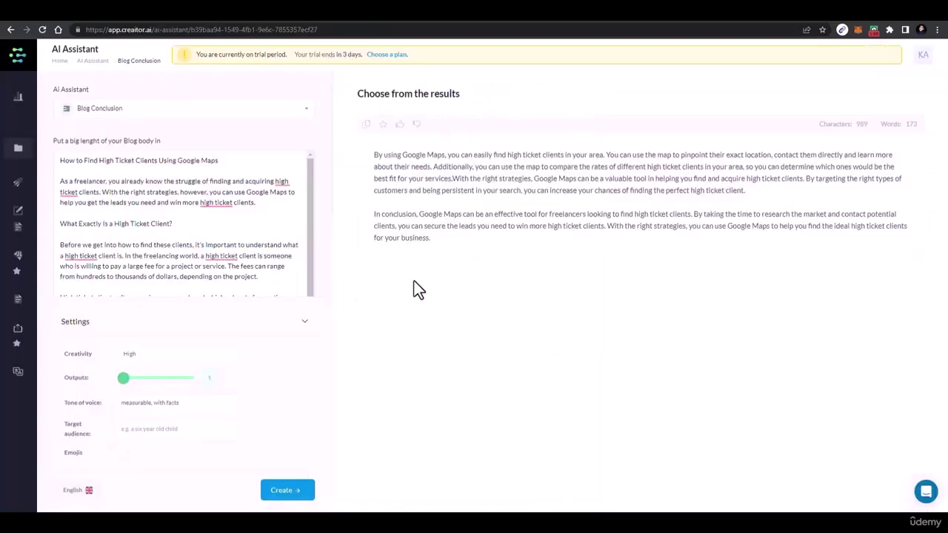
Copy the generated conclusion and paste it under a 'Conclusion:-' heading.
click(371, 124)
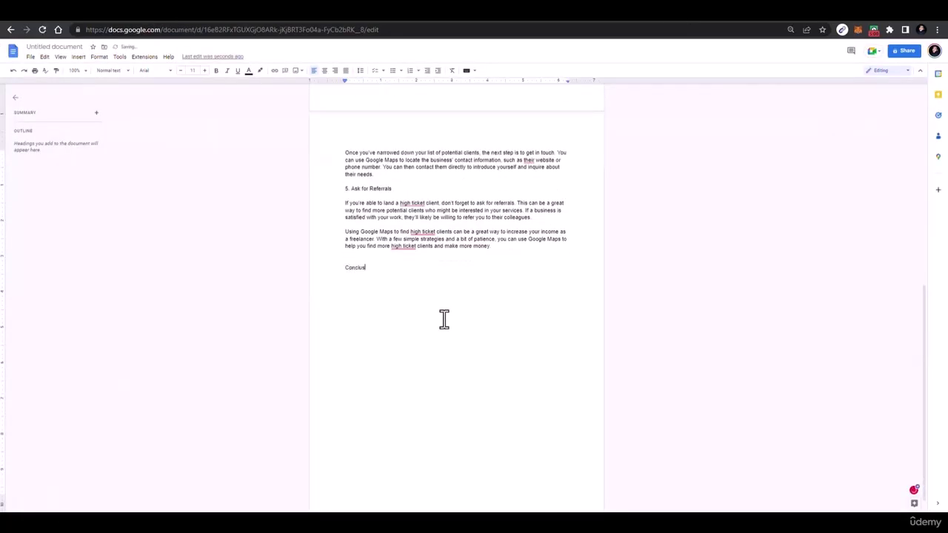
text(-)
key(Return)
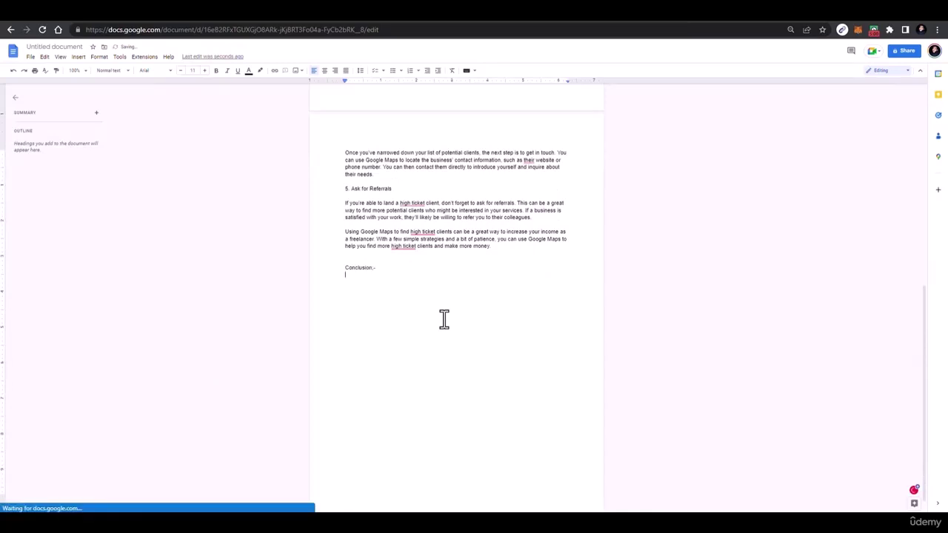
key(ctrl+v)
Make the 'Conclusion:-' heading bold at 13 pt.
drag(346, 268, 377, 269)
click(215, 71)
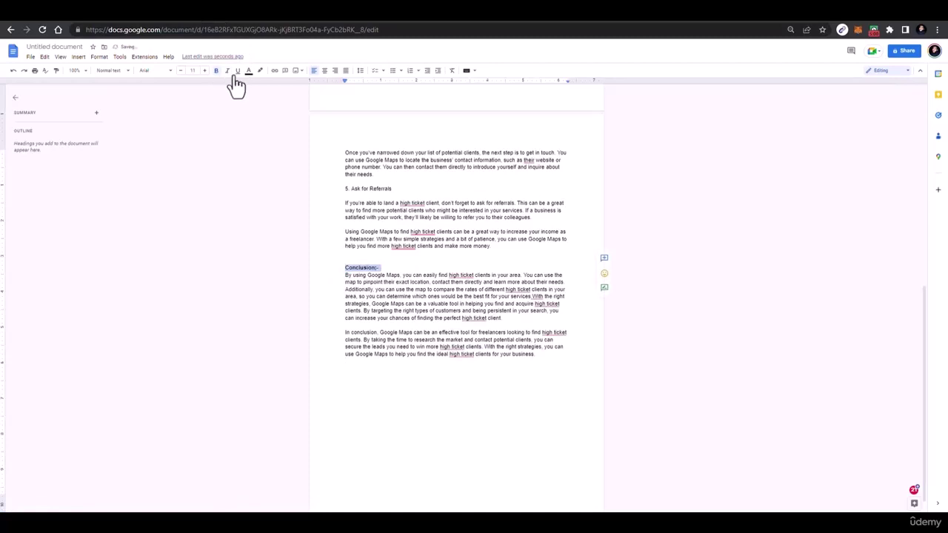
click(203, 80)
click(203, 80)
Select the blog title line 'How to Find High Ticket Clients Using Google Maps' under Body:.
scroll(417, 247, up, 5)
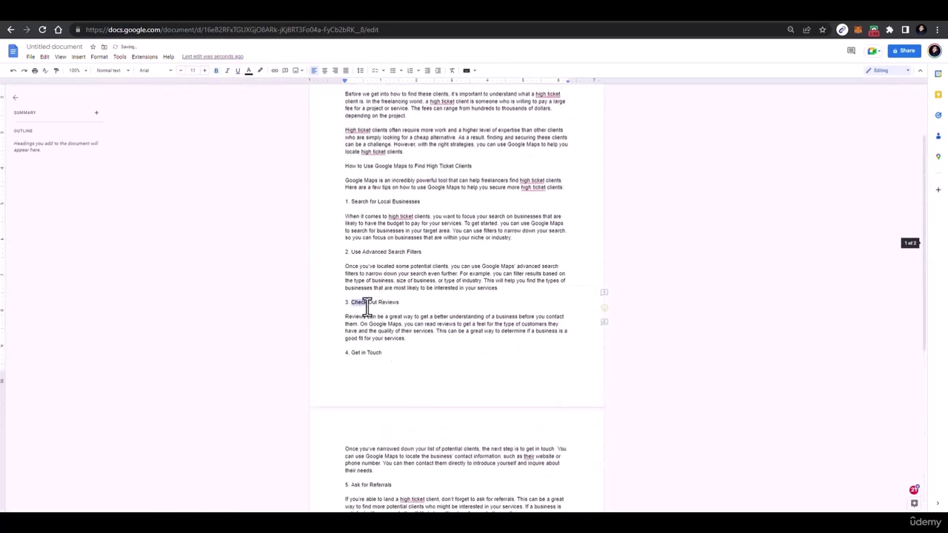
triple_click(369, 306)
scroll(430, 252, up, 3)
click(626, 218)
click(364, 129)
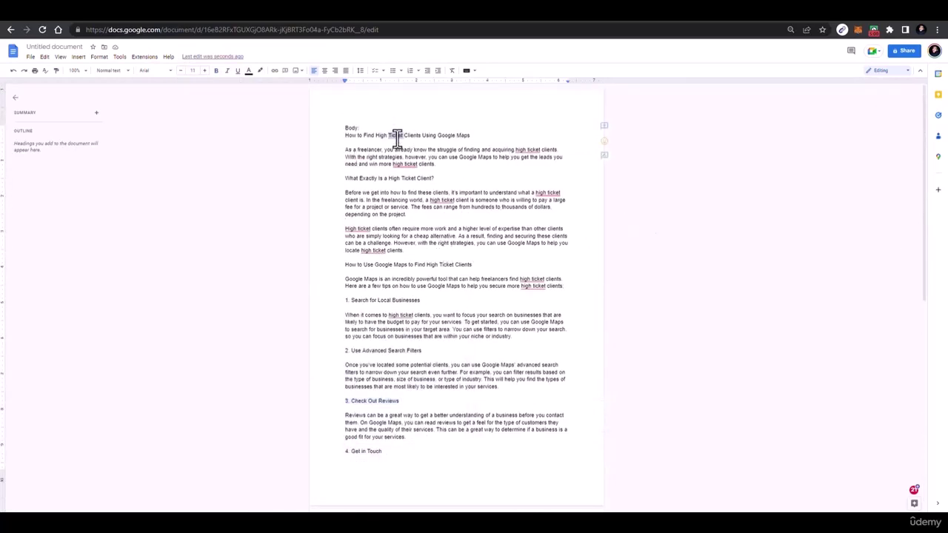
triple_click(395, 136)
right_click(396, 138)
click(366, 157)
triple_click(362, 133)
right_click(359, 136)
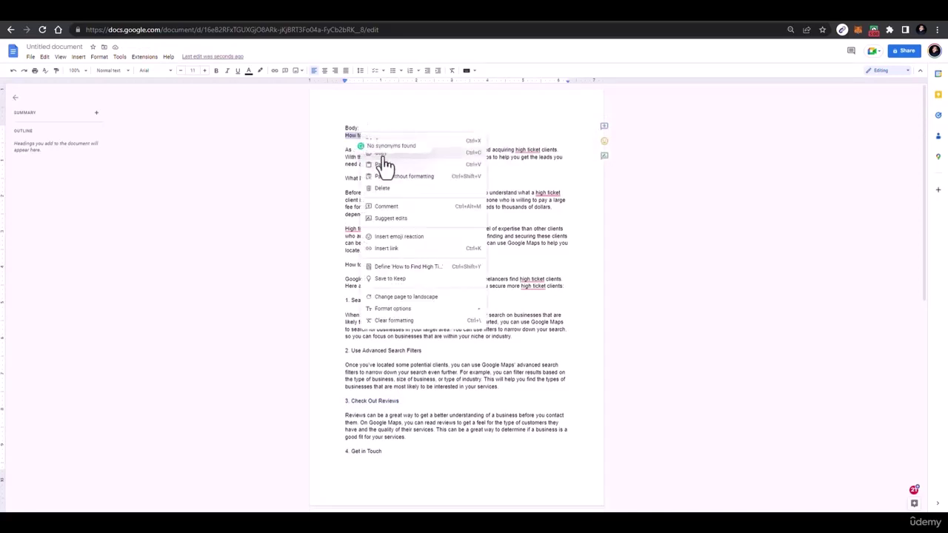
key(Escape)
right_click(367, 135)
Add blank lines at the top and paste the blog title above Body:.
click(347, 130)
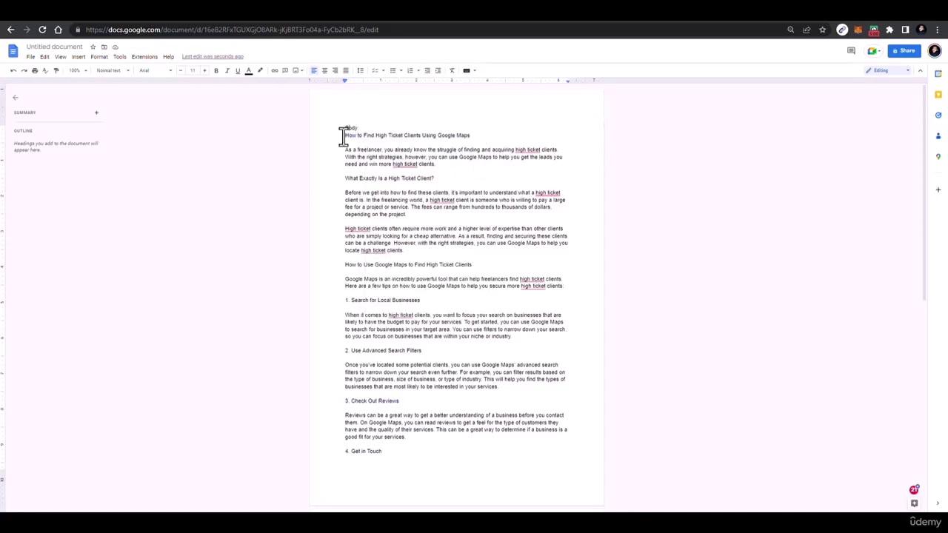
key(Return)
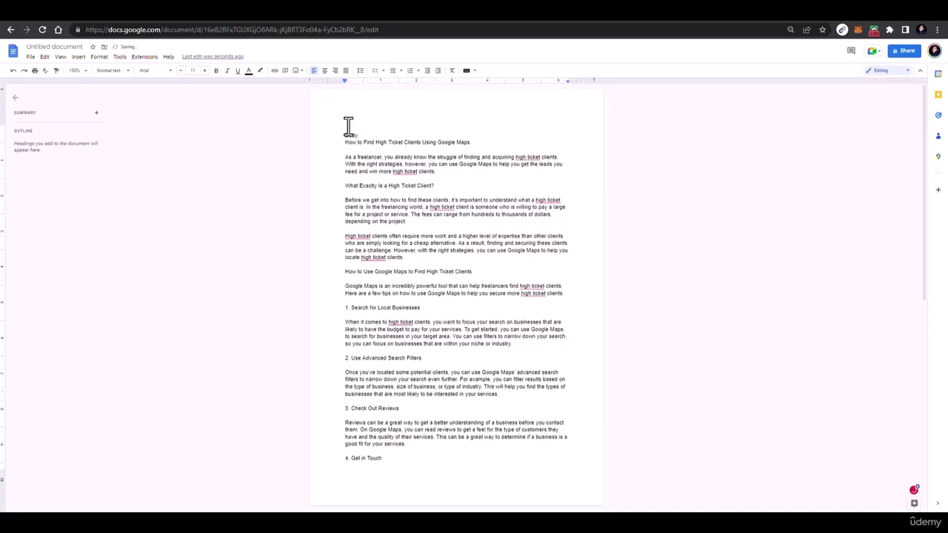
key(Return)
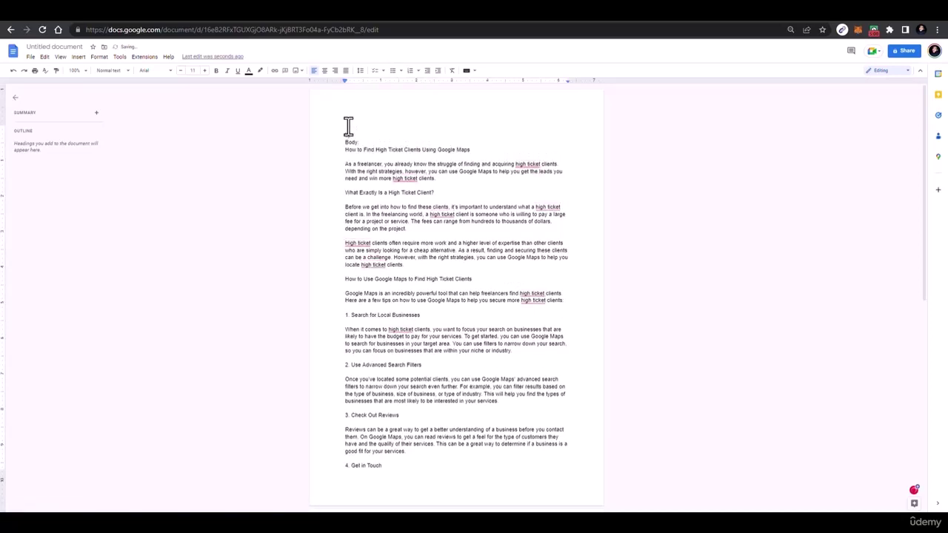
key(Return)
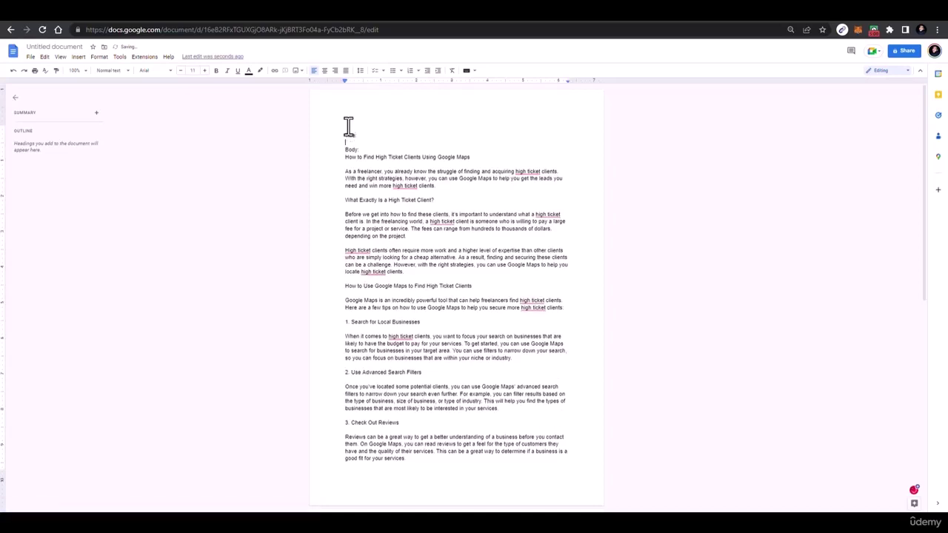
key(ctrl+v)
key(Return)
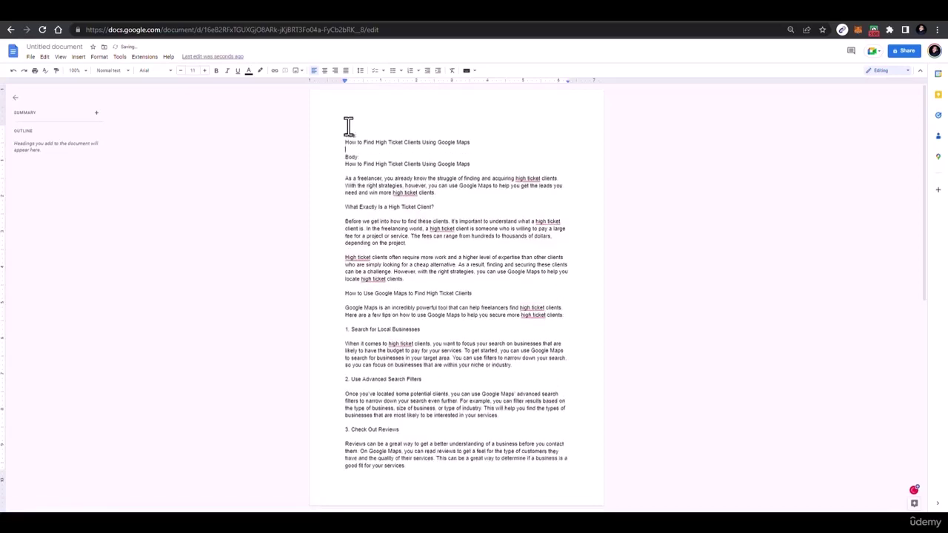
scroll(348, 163, down, 10)
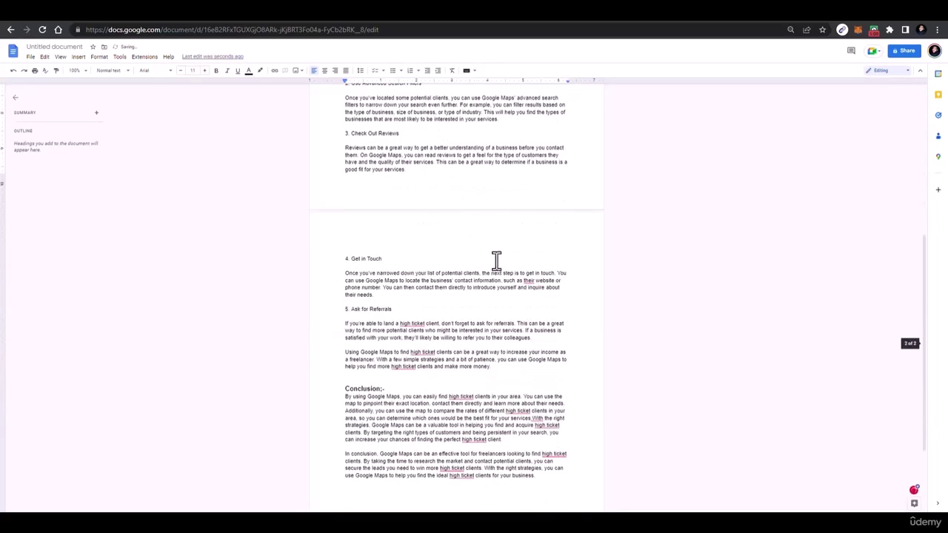
scroll(428, 234, up, 10)
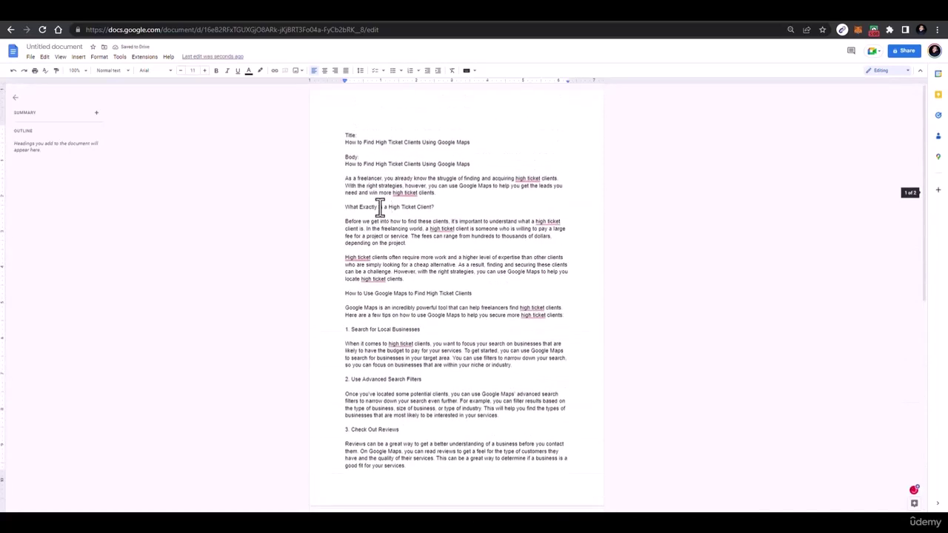
Make the 'Body:' and 'Title:' labels bold.
double_click(351, 157)
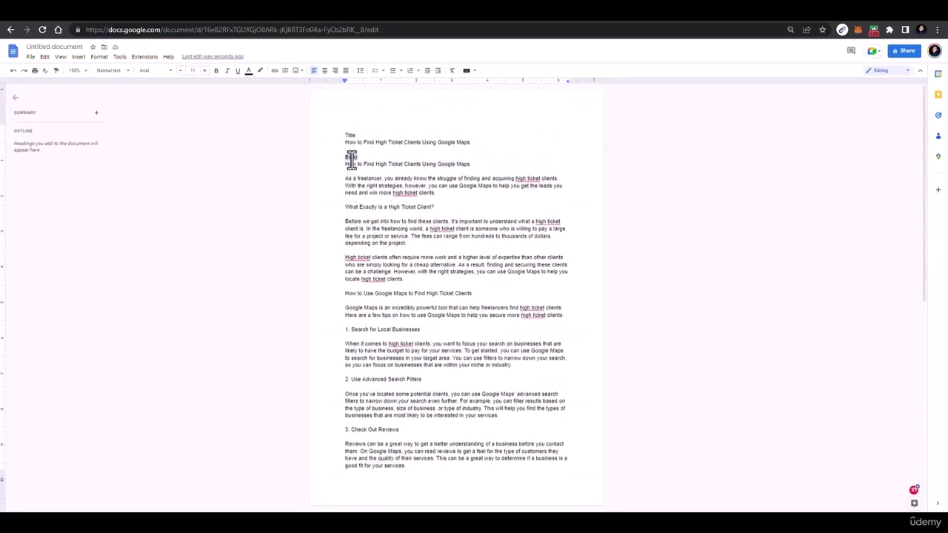
right_click(352, 159)
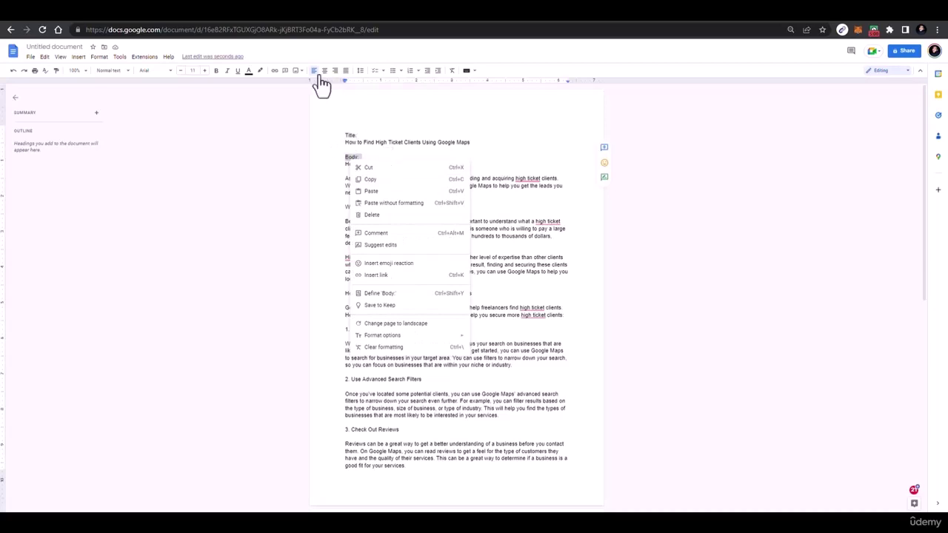
click(216, 71)
double_click(350, 135)
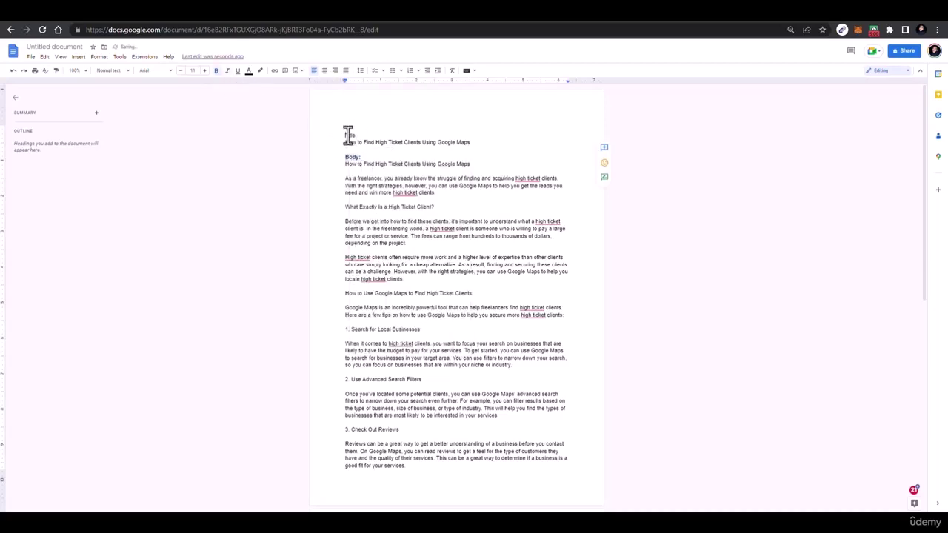
click(215, 71)
Return to the Creaitor.ai dashboard, filter by Blog and open Blog Outline.
click(265, 23)
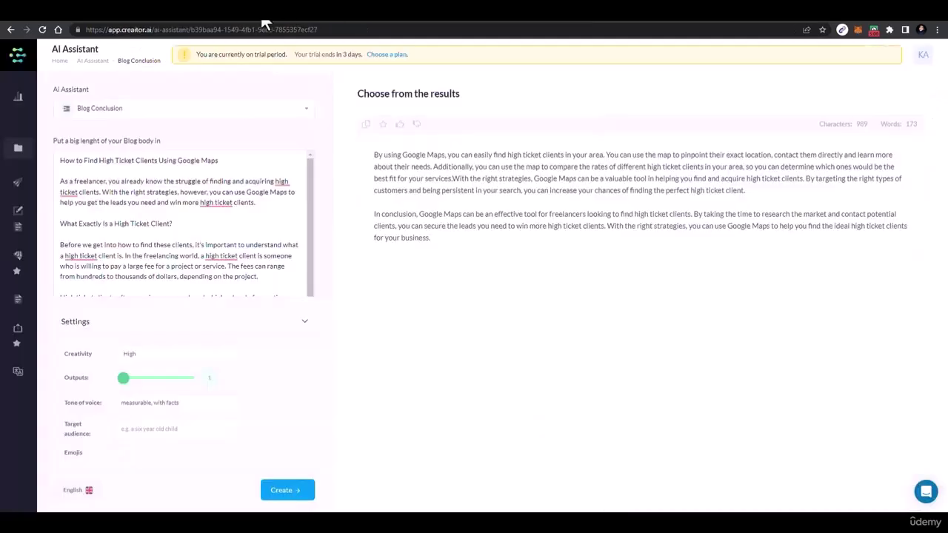
click(11, 30)
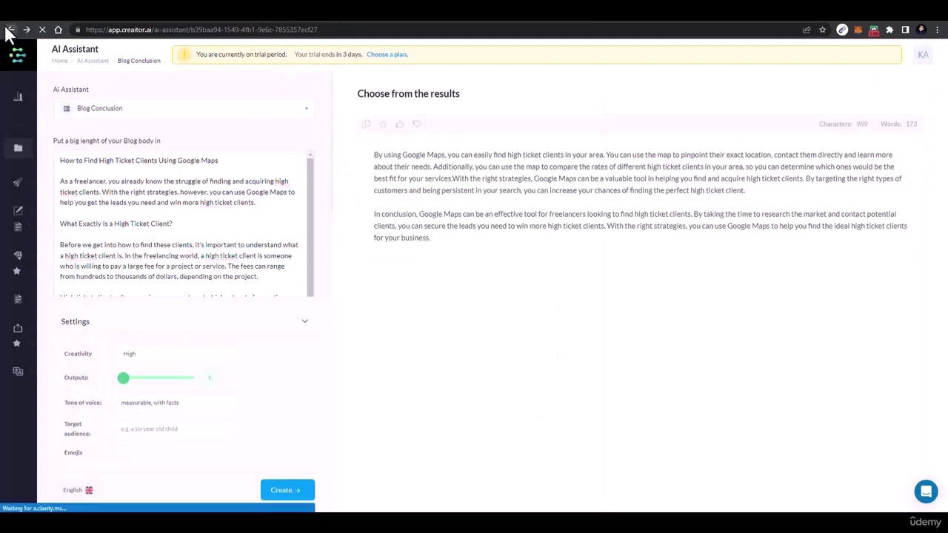
scroll(481, 233, down, 3)
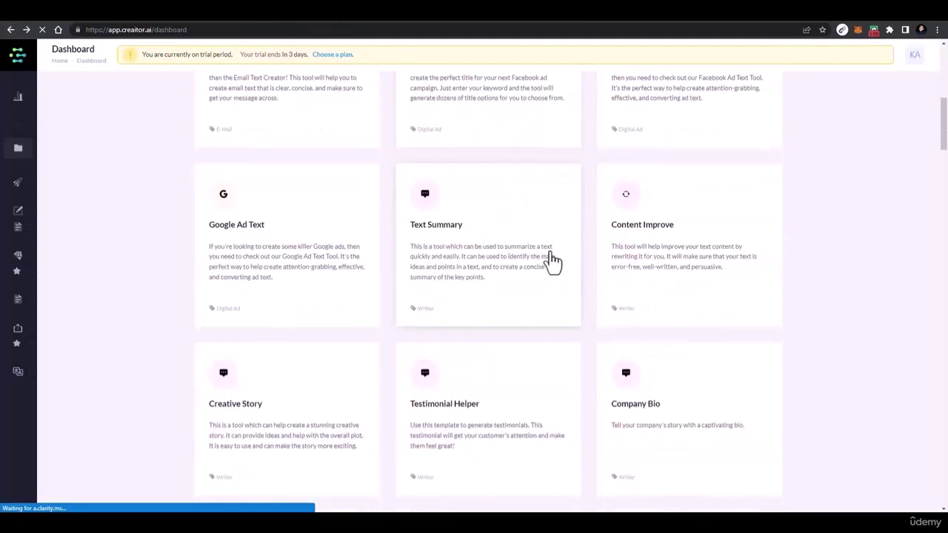
scroll(474, 245, up, 6)
click(388, 194)
scroll(626, 296, down, 3)
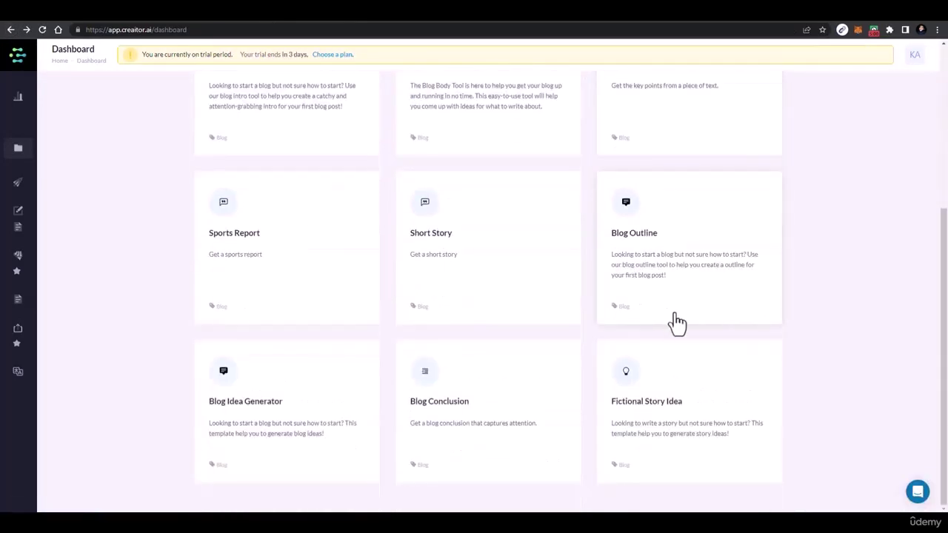
scroll(593, 348, up, 2)
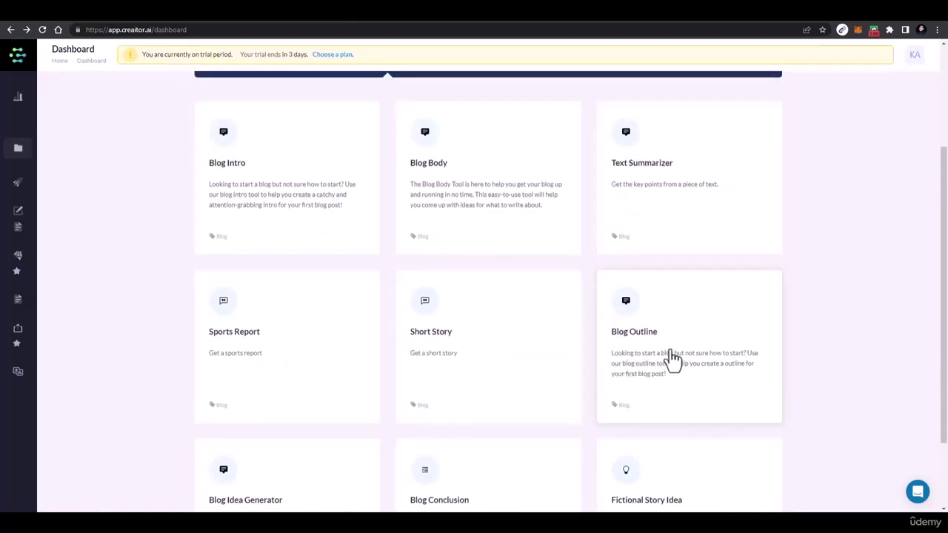
click(671, 359)
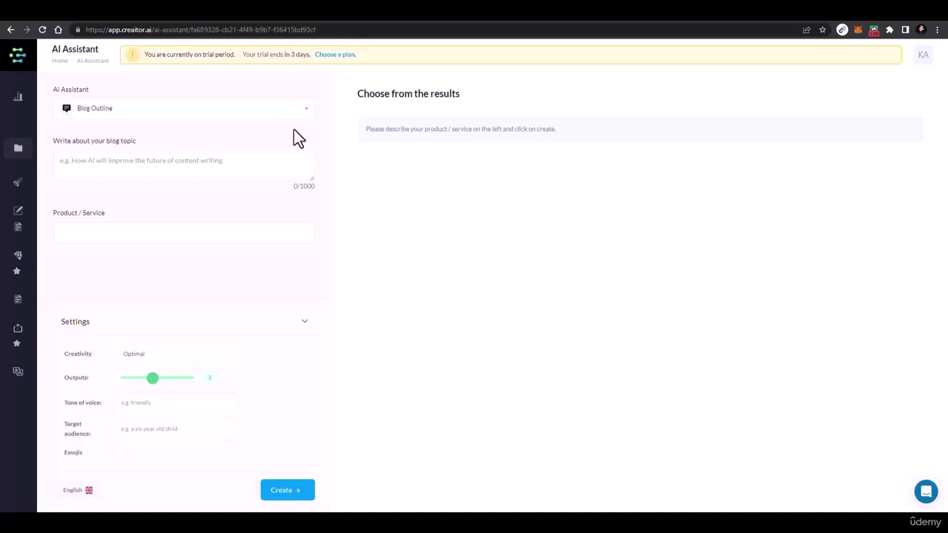
Enter 'How to Find High Ticket Clients Using Google Maps' as the blog topic.
click(271, 160)
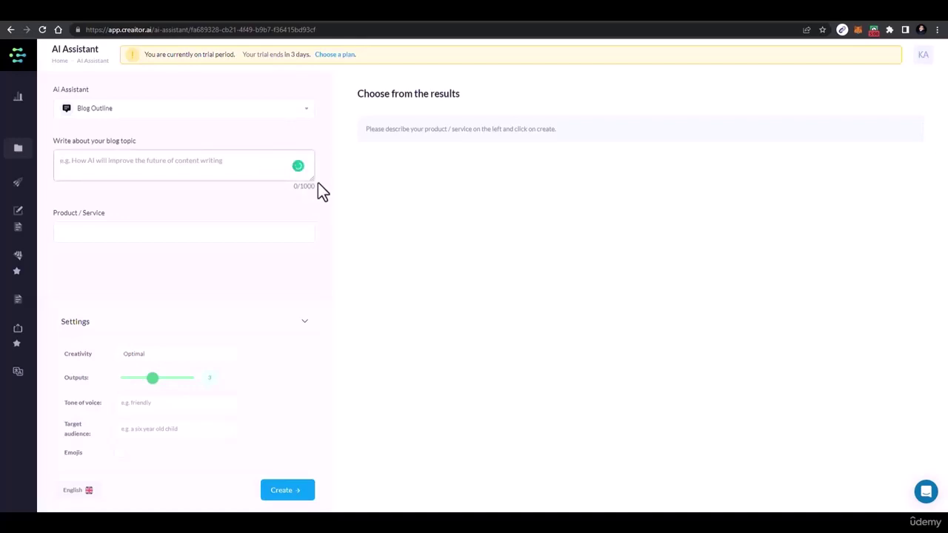
drag(311, 177, 314, 197)
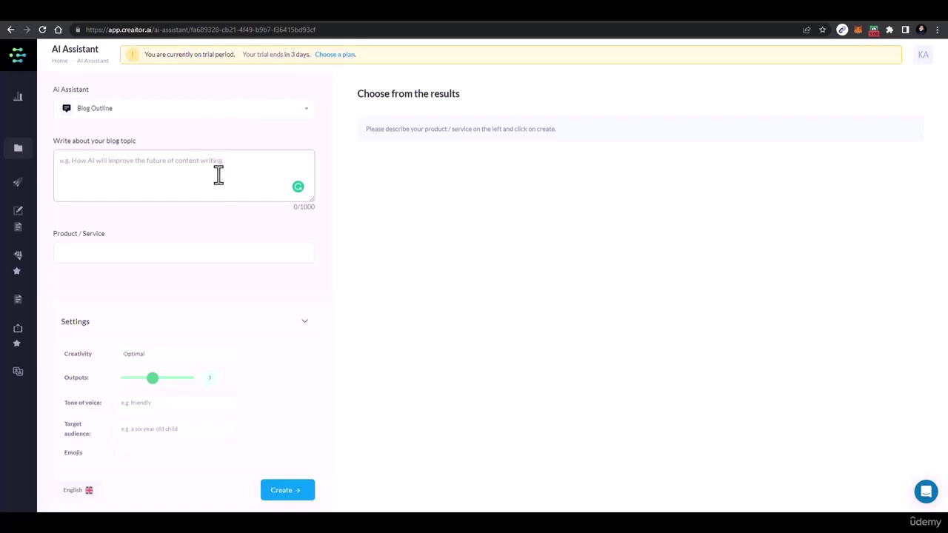
key(ctrl+v)
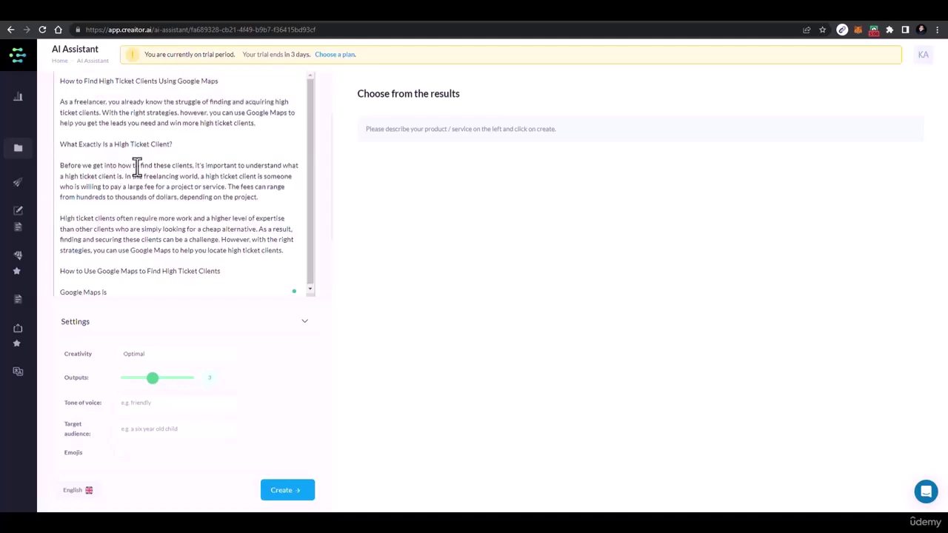
scroll(185, 160, up, 5)
drag(62, 169, 133, 254)
key(BackSpace)
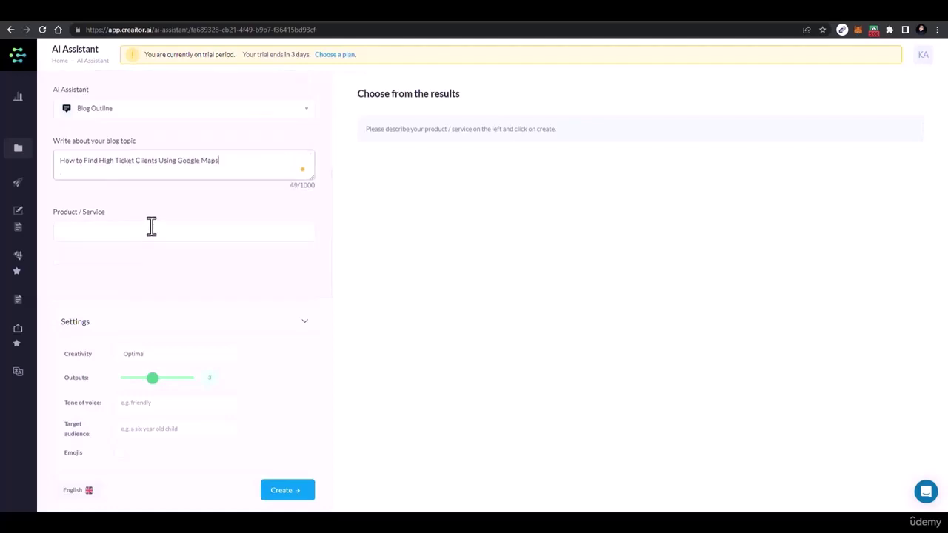
double_click(124, 160)
Set the product to 'google maps' and creativity to Medium.
click(89, 234)
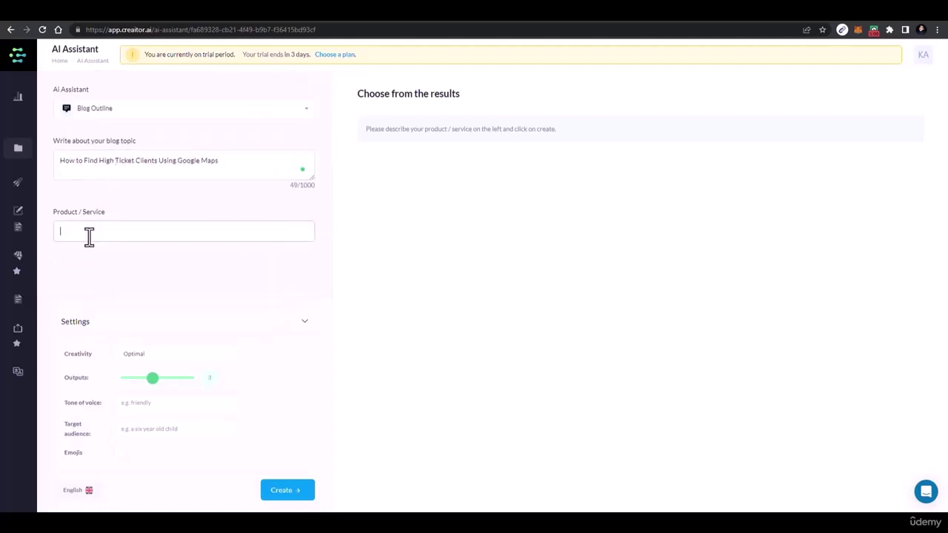
text(g)
click(134, 354)
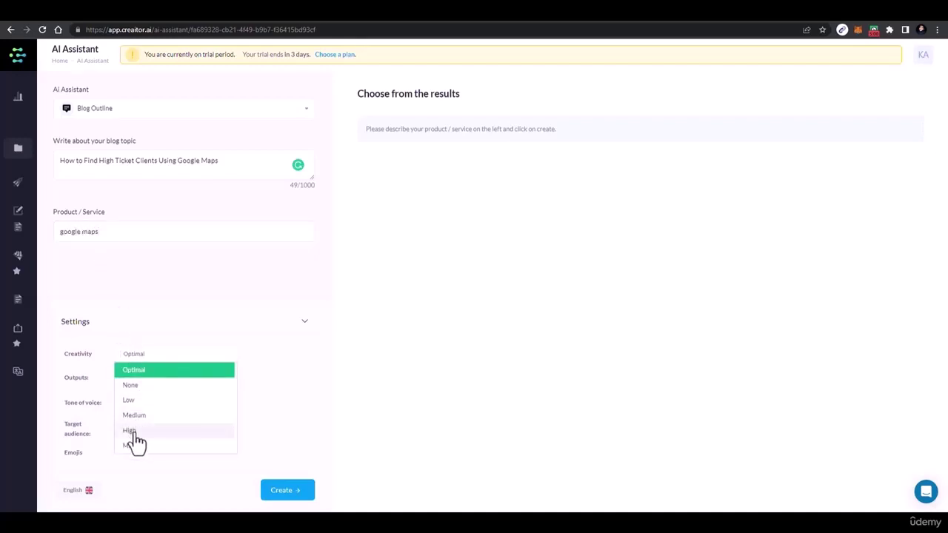
click(131, 431)
click(148, 352)
click(144, 415)
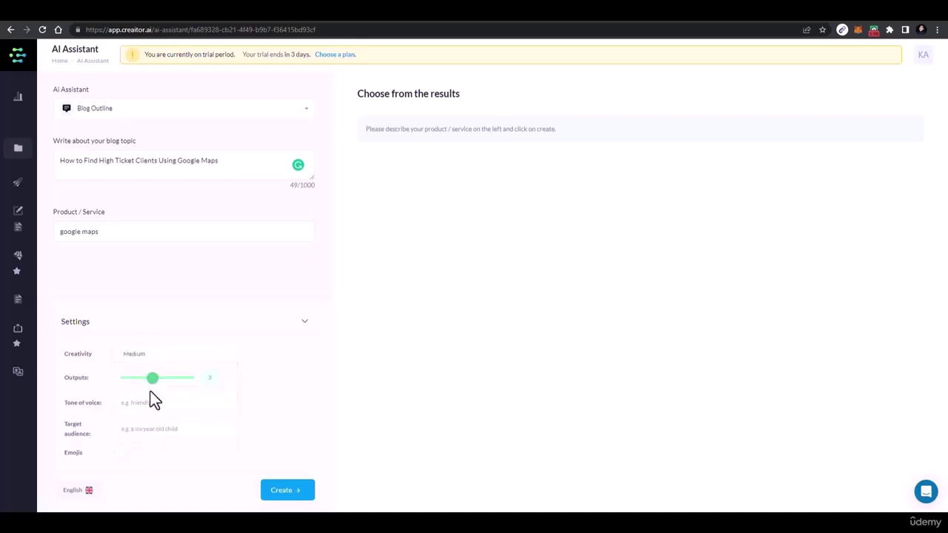
Enter 'seo friendly, professional' as the tone and generate the outline.
click(148, 402)
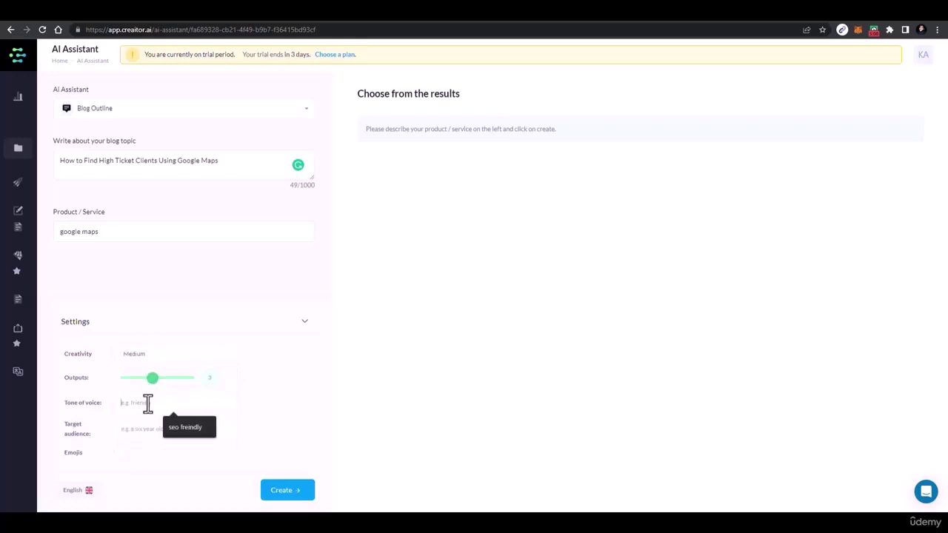
text(seo friendly, professional)
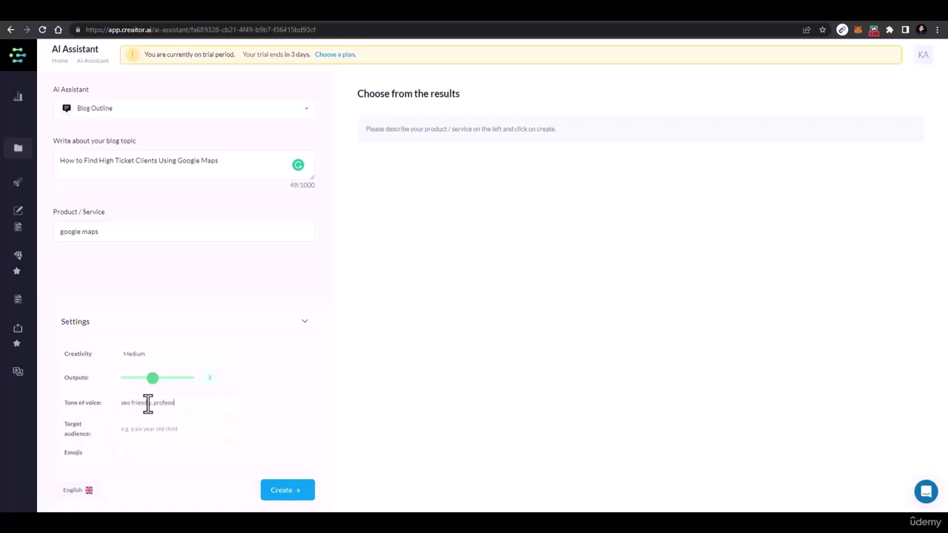
click(279, 497)
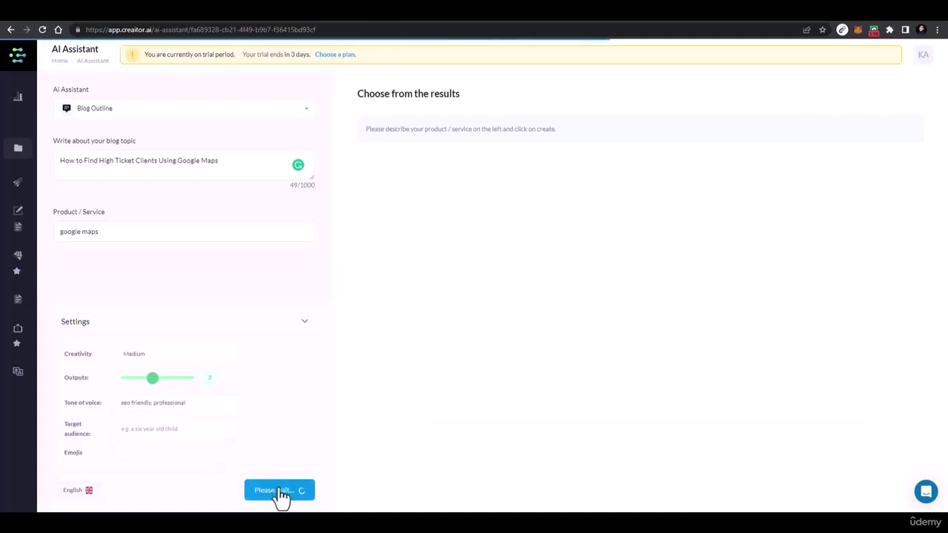
Review the generated outlines by highlighting their points.
scroll(416, 298, down, 5)
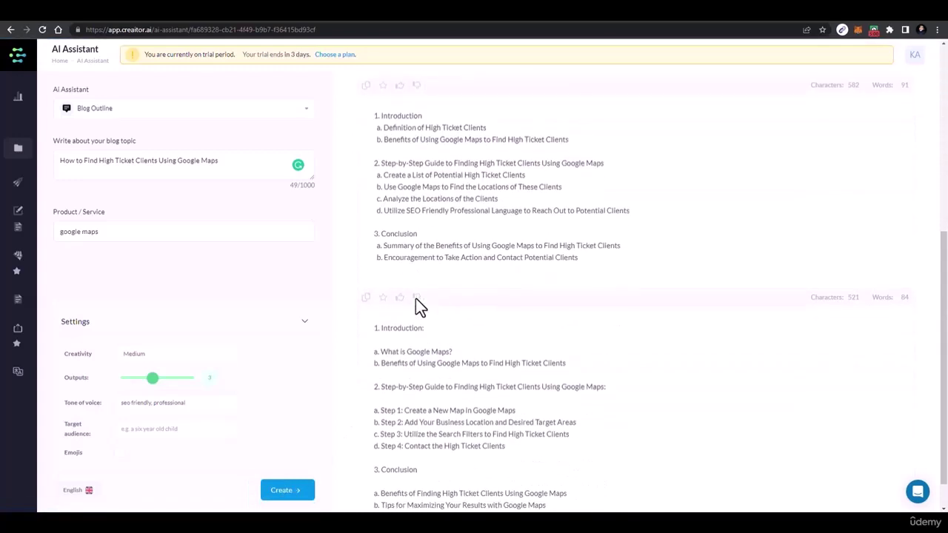
scroll(415, 299, up, 4)
drag(382, 127, 597, 235)
click(380, 124)
drag(383, 127, 544, 147)
click(390, 155)
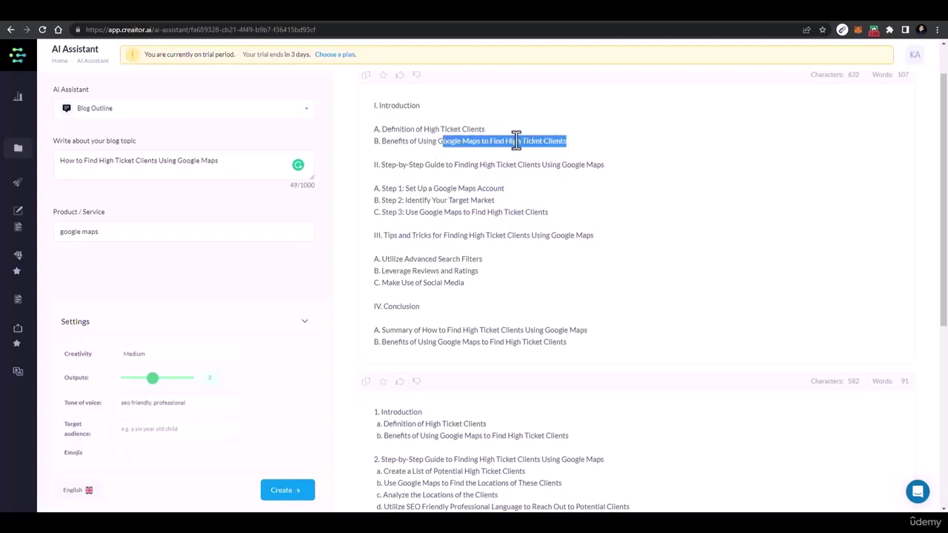
drag(418, 142, 569, 143)
drag(398, 140, 568, 144)
drag(380, 165, 548, 165)
drag(449, 200, 510, 326)
drag(533, 483, 546, 506)
scroll(460, 223, up, 3)
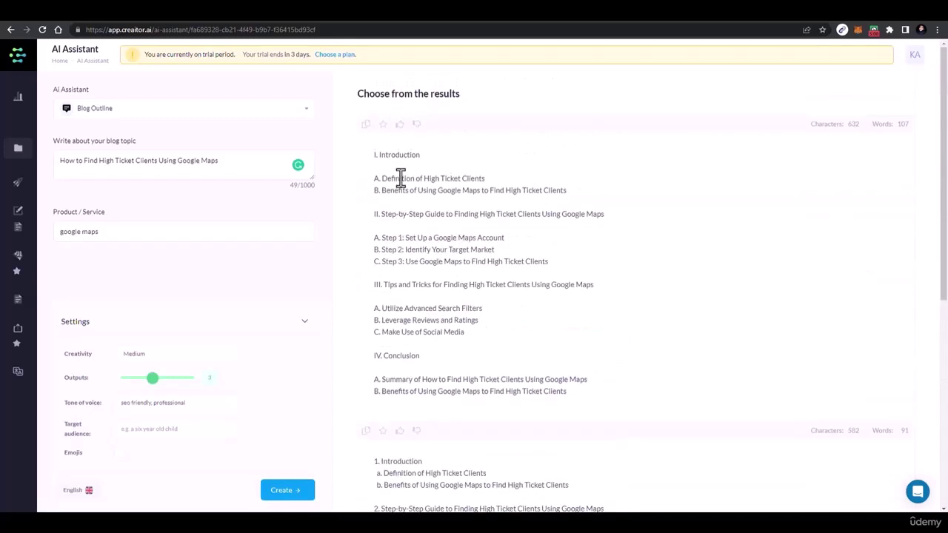
double_click(400, 178)
Copy the first outline and return to the Google Docs document.
click(370, 131)
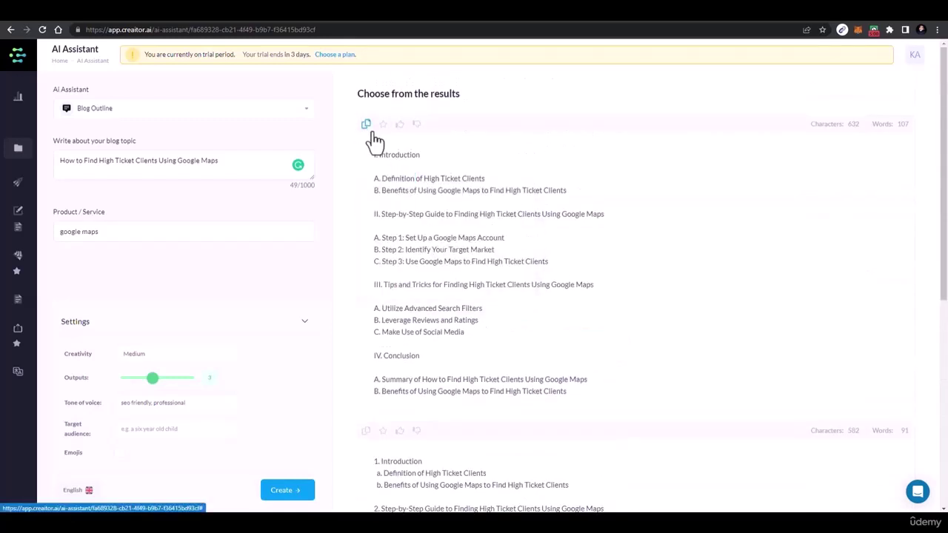
click(668, 16)
scroll(409, 419, down, 10)
Paste the outline below the conclusion, then go back to Creaitor.ai's dashboard.
click(409, 421)
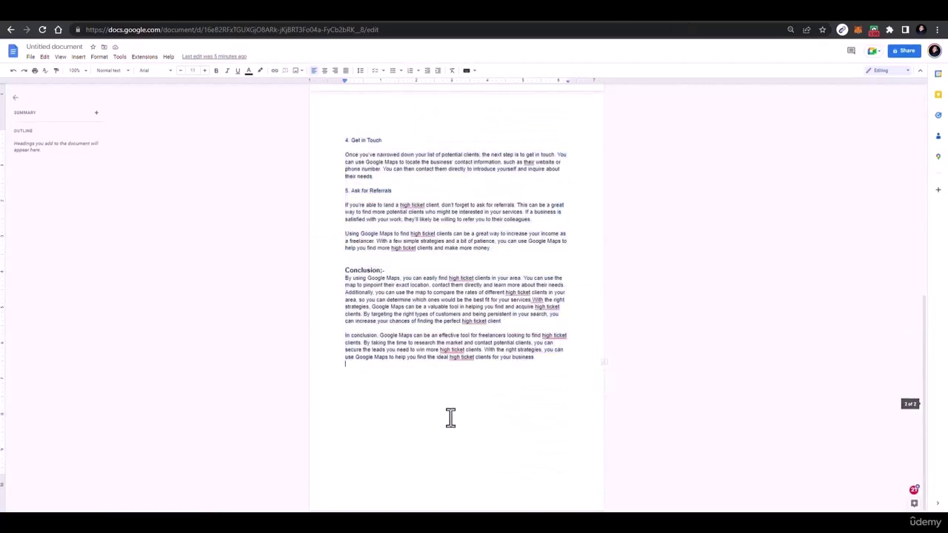
key(ctrl+v)
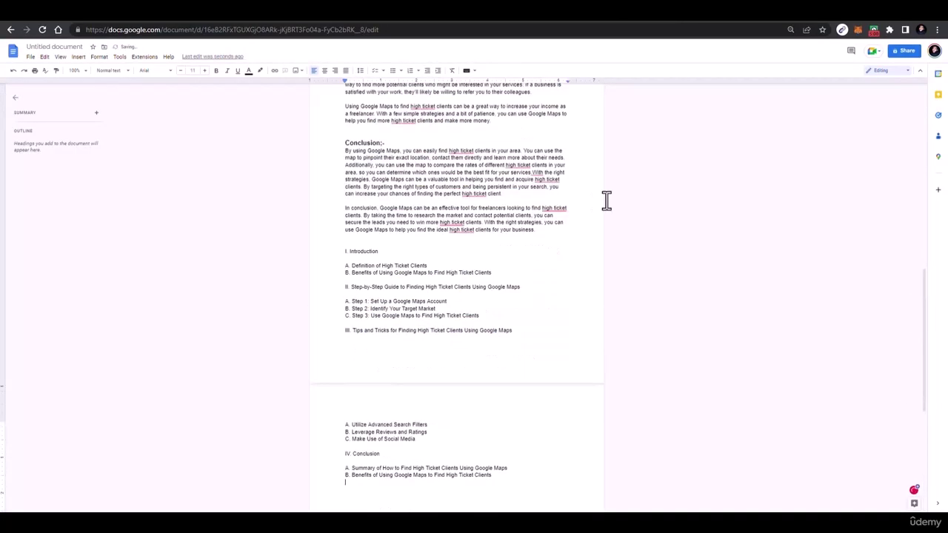
click(375, 258)
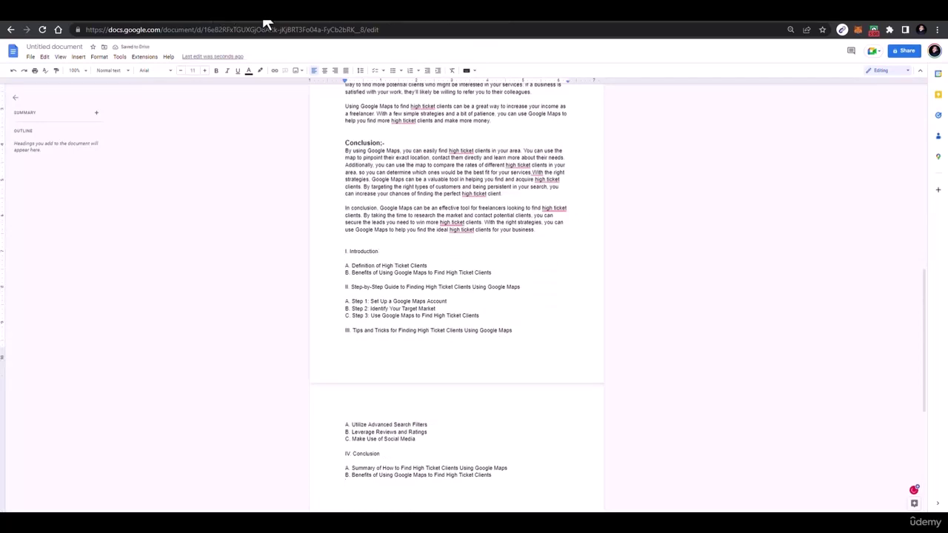
click(224, 24)
click(10, 29)
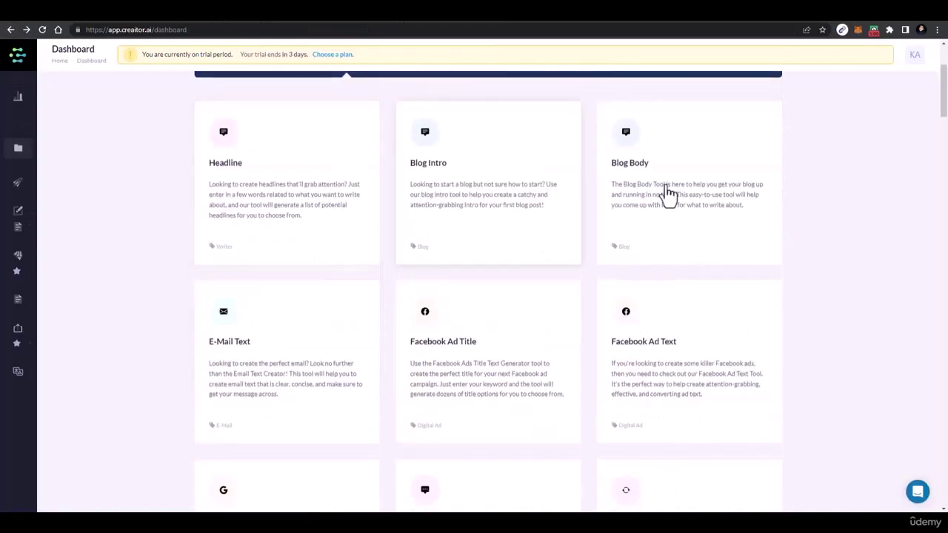
Filter the Creaitor.ai templates to Blog and open the Blog Body writer.
scroll(400, 122, up, 3)
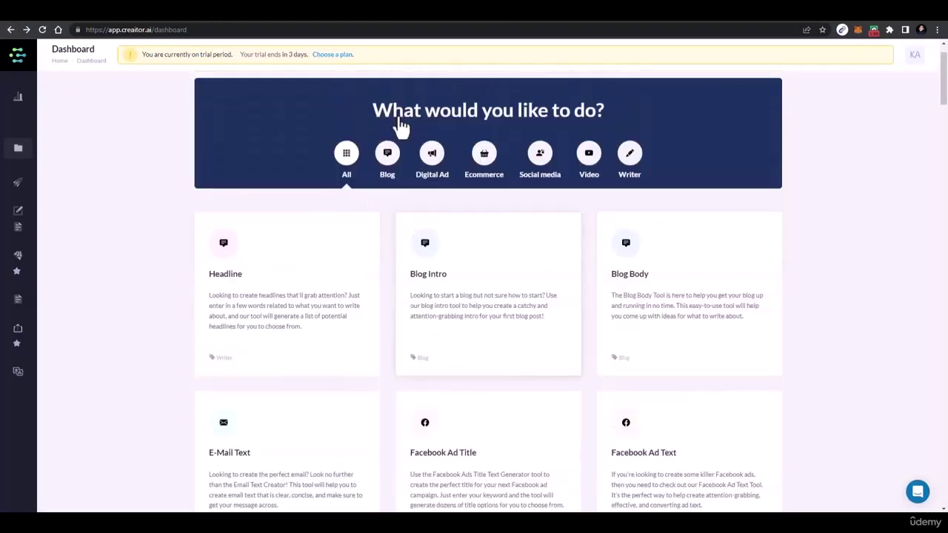
click(385, 203)
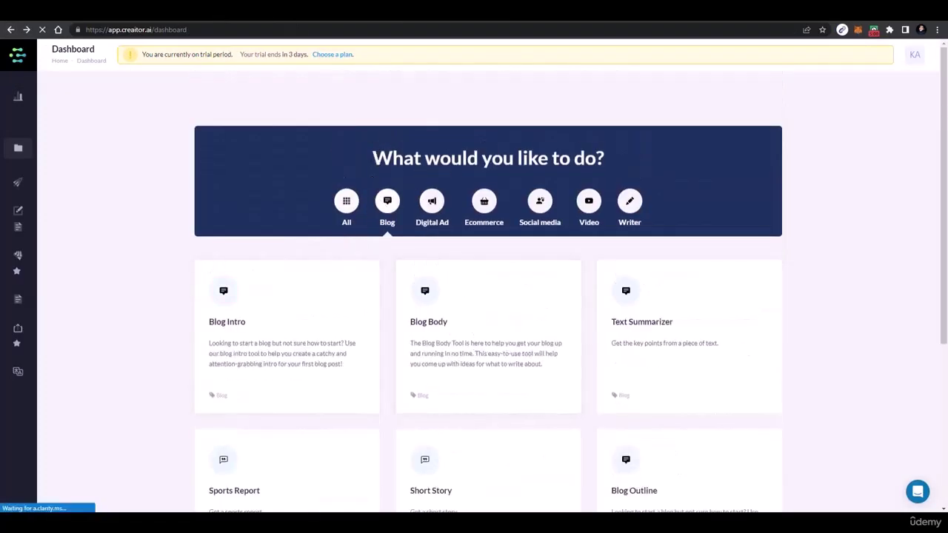
click(649, 20)
Return to the Google Docs article showing the pasted outline from Introduction to Conclusion.
scroll(390, 349, down, 3)
scroll(358, 322, up, 2)
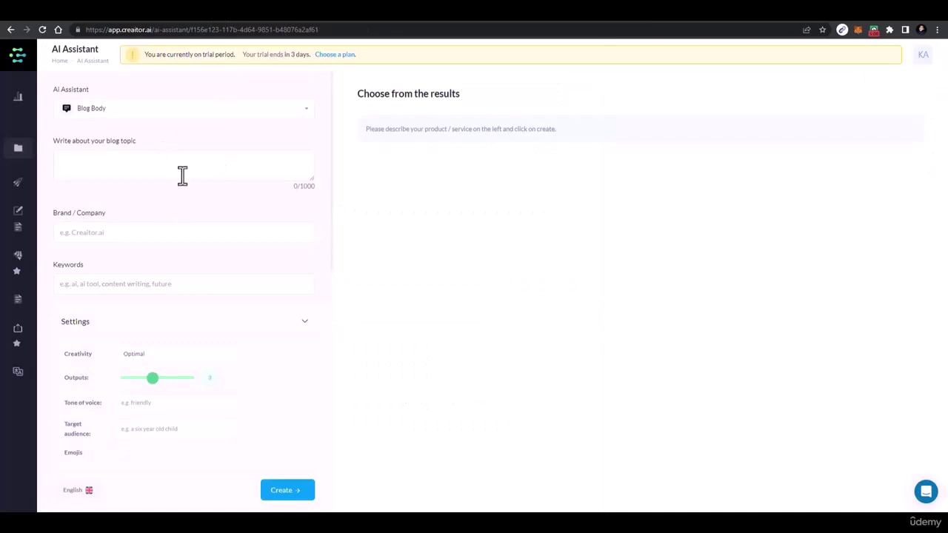
click(644, 20)
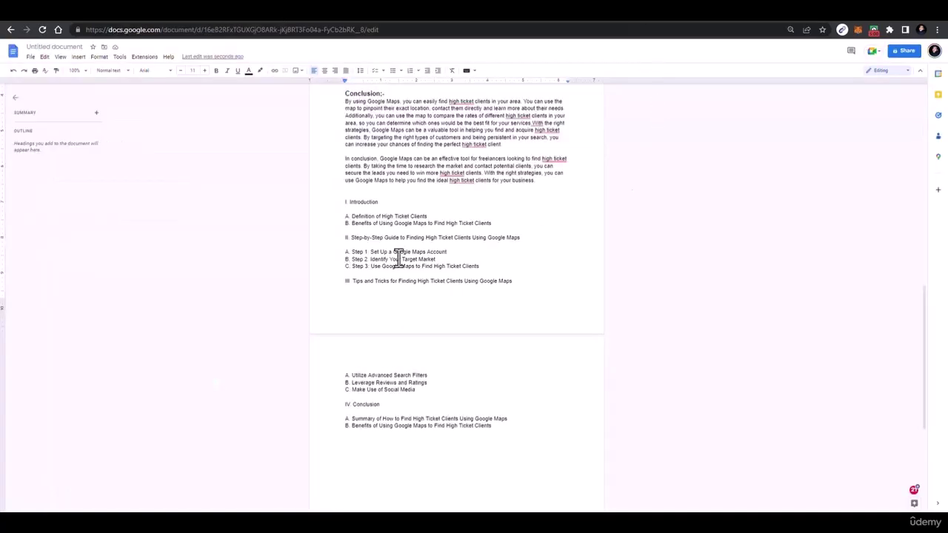
Review the outline's point B and step-by-step guide lines, then return to the empty Blog Body topic field.
click(467, 232)
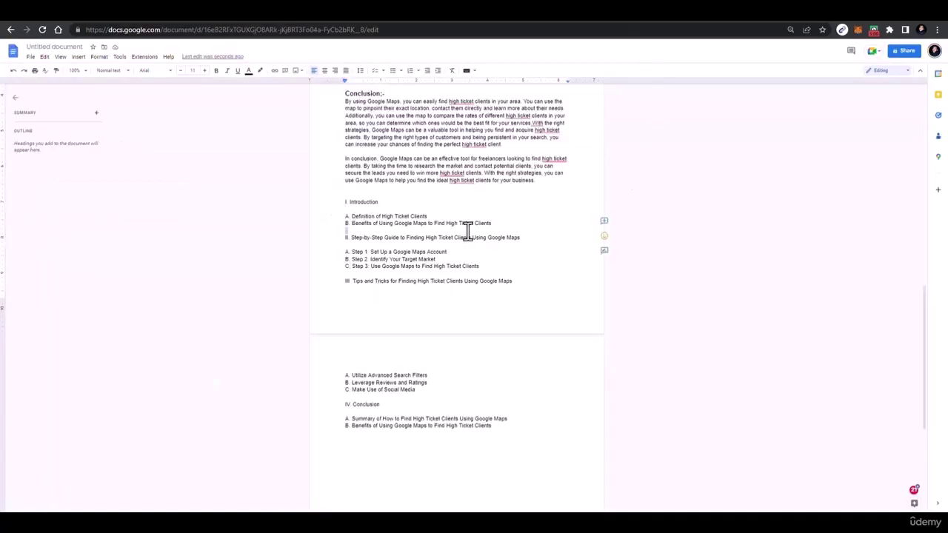
drag(394, 223, 491, 223)
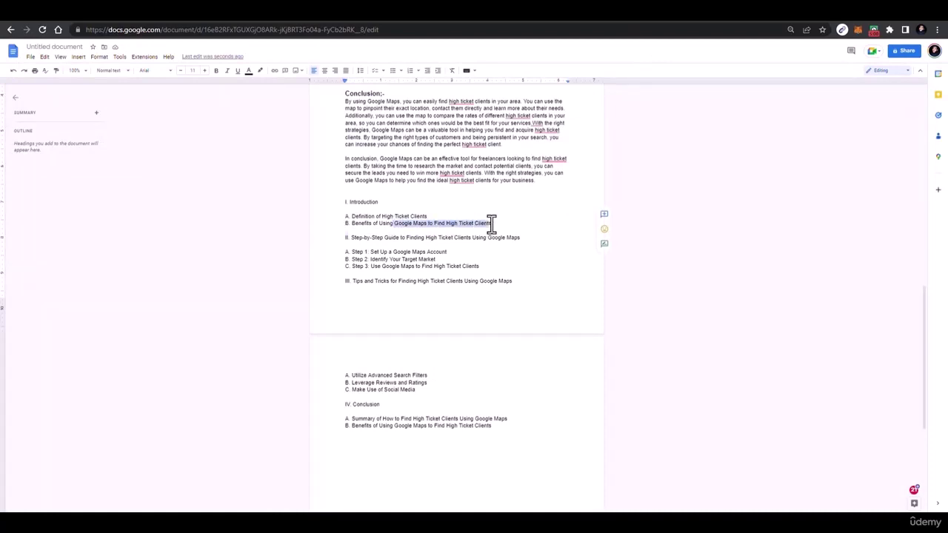
drag(385, 238, 521, 237)
drag(388, 252, 435, 260)
drag(379, 268, 457, 274)
click(366, 289)
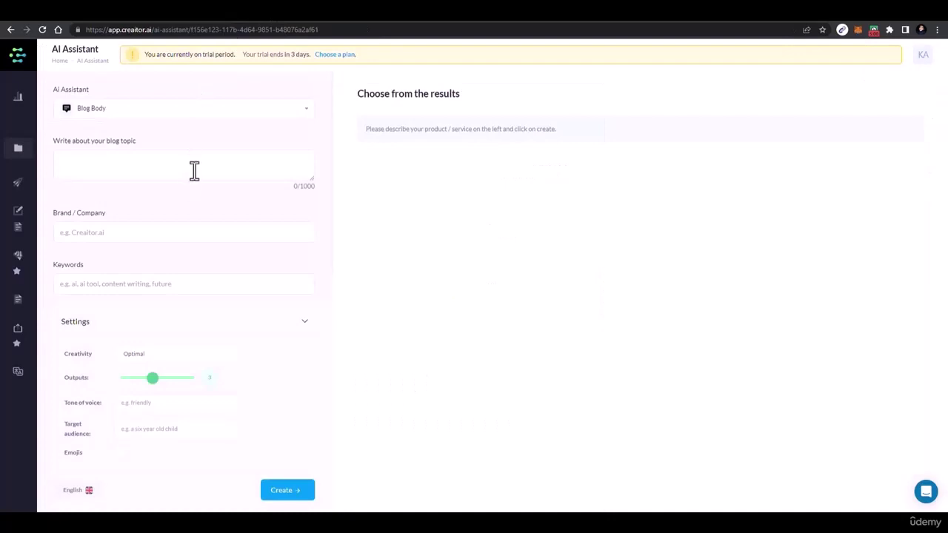
click(198, 169)
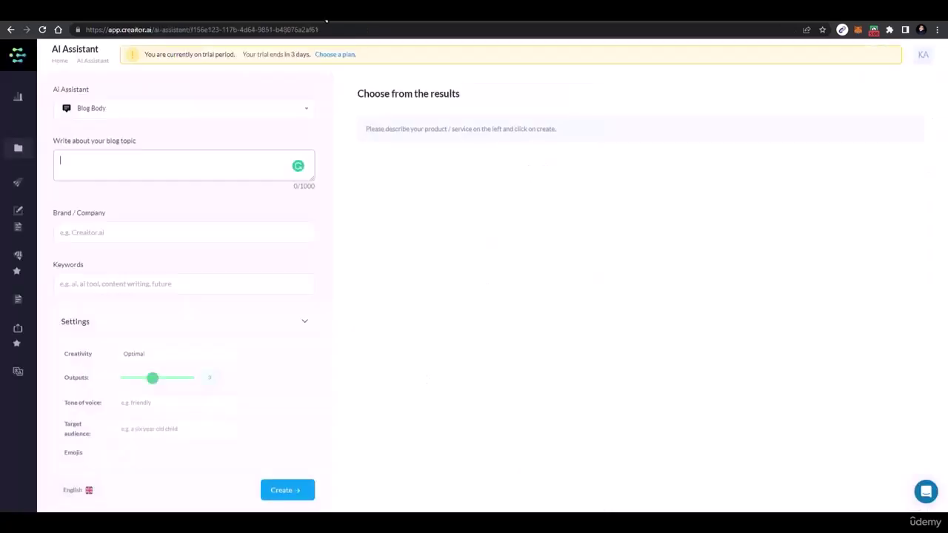
Expand the sidebar and go back to the Creaitor.ai dashboard.
mouse_move(22, 109)
click(58, 152)
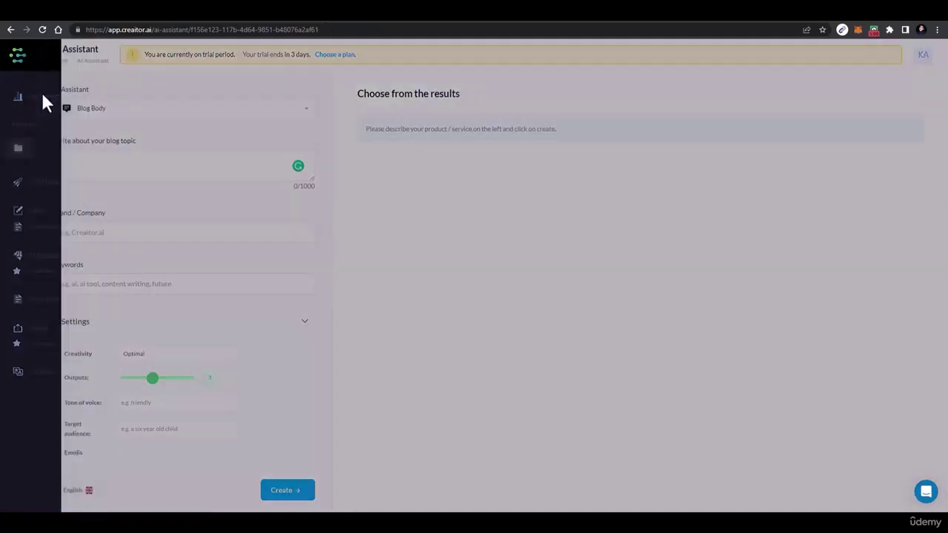
click(468, 374)
mouse_move(21, 105)
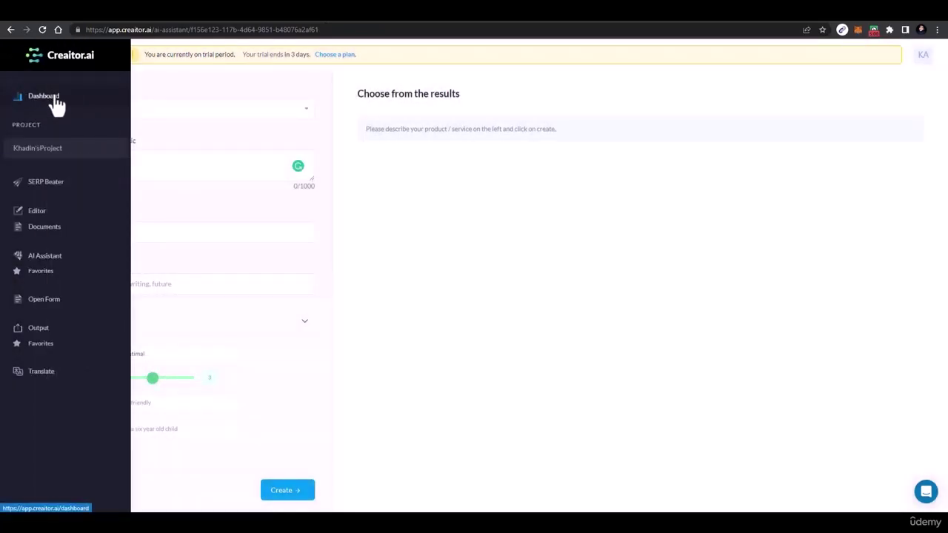
click(34, 119)
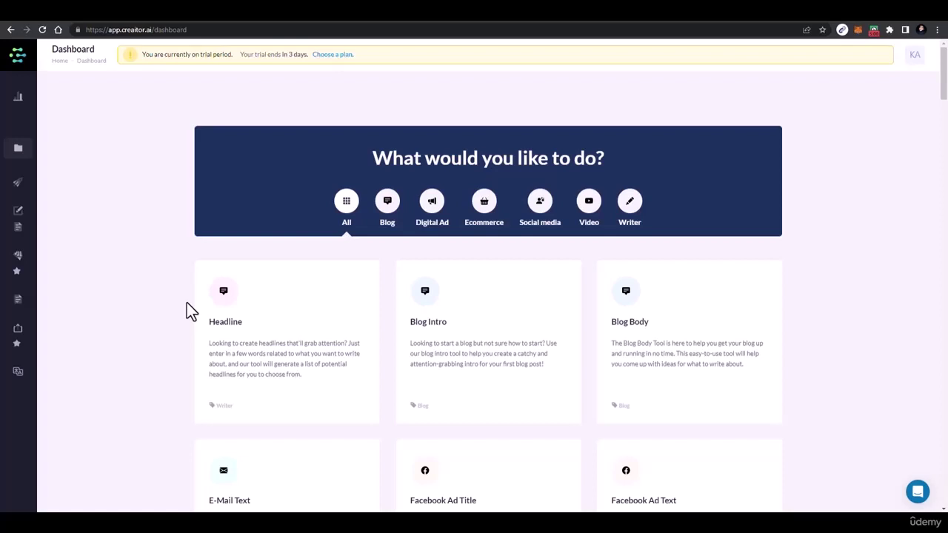
Narrow the dashboard templates to Blog tools like Blog Intro and Blog Body.
click(393, 203)
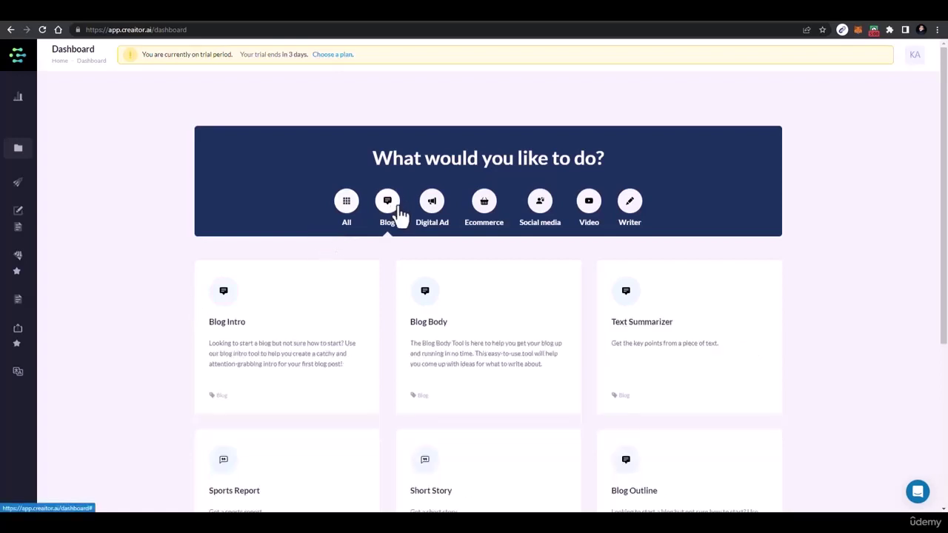
scroll(437, 325, down, 3)
scroll(440, 328, up, 3)
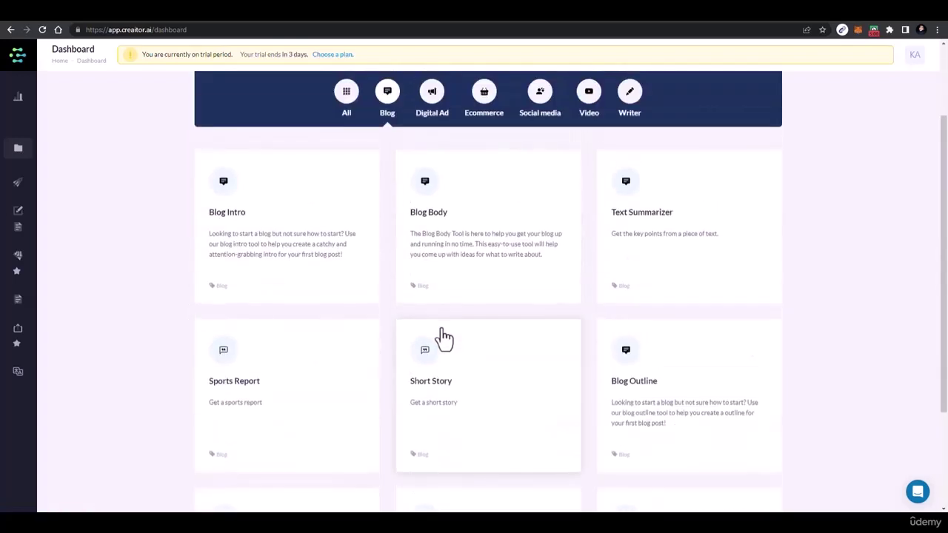
scroll(450, 330, down, 2)
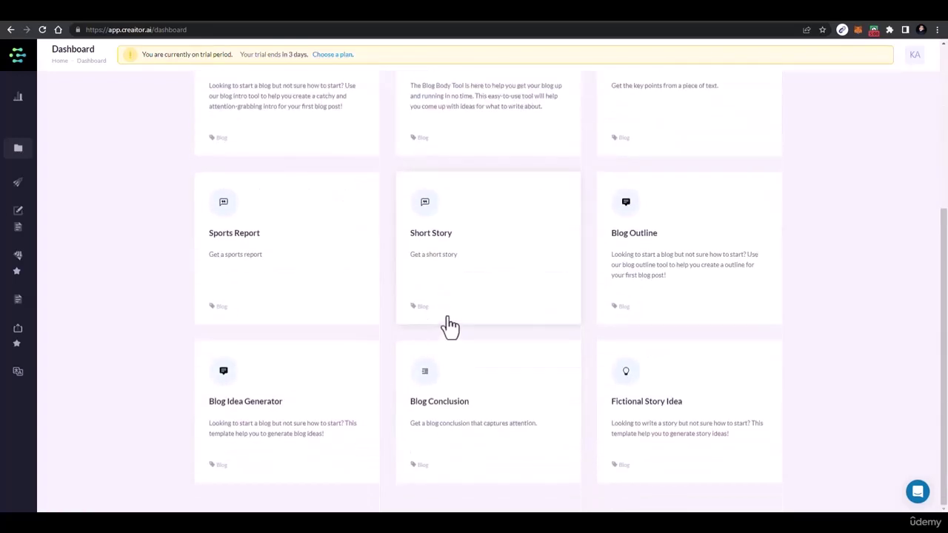
scroll(451, 326, up, 3)
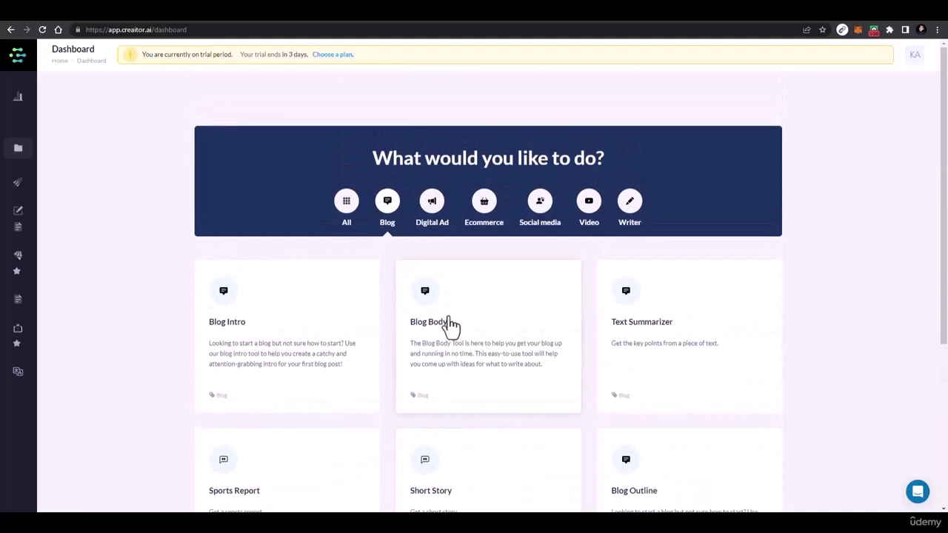
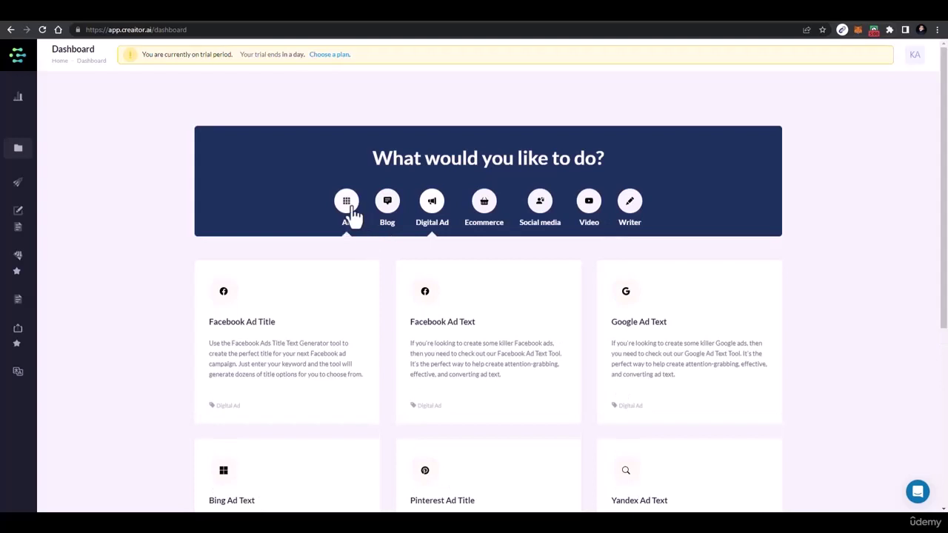
Show tools from all categories and open fiverr.com in a new browser tab.
click(349, 208)
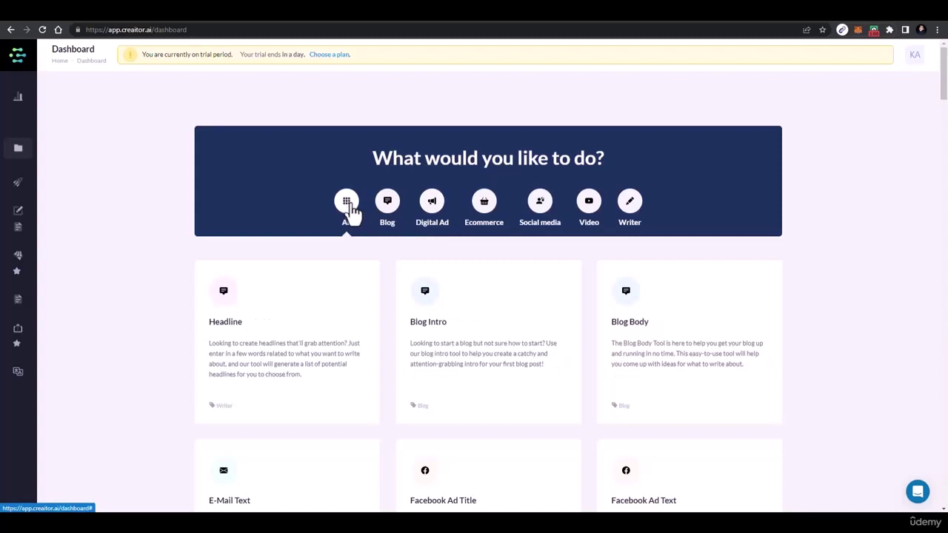
click(375, 21)
text(facebook.com)
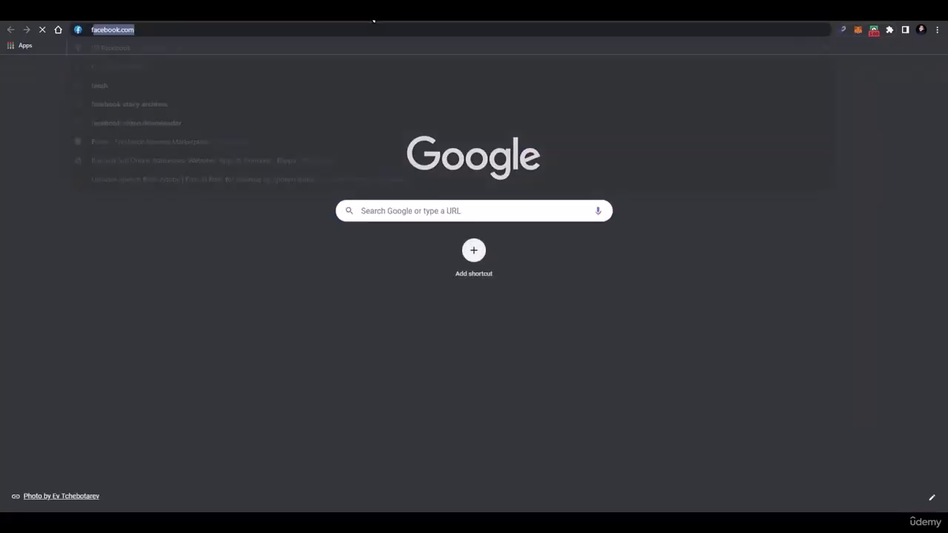
text(i)
key(Return)
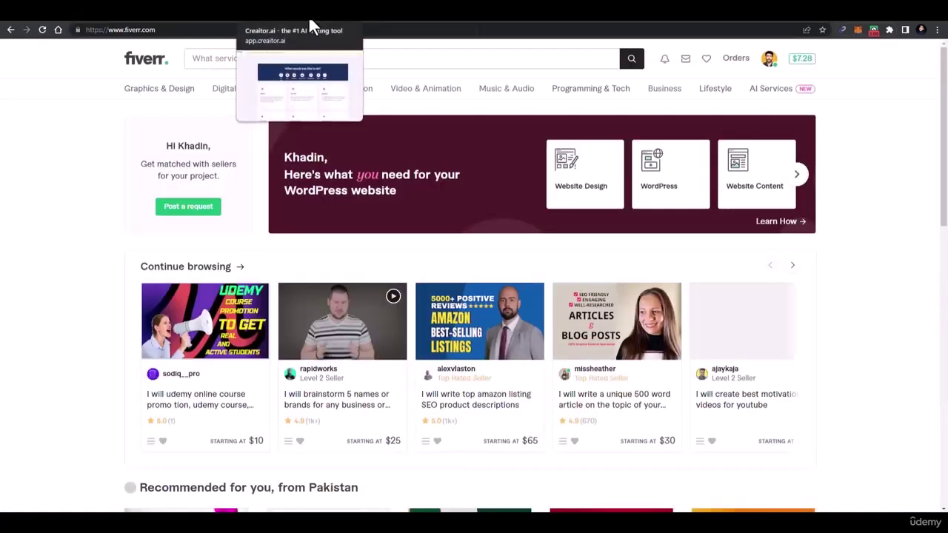
Back in Creaitor.ai, filter the dashboard to Digital Ad tools and browse the ad-copy cards.
click(309, 21)
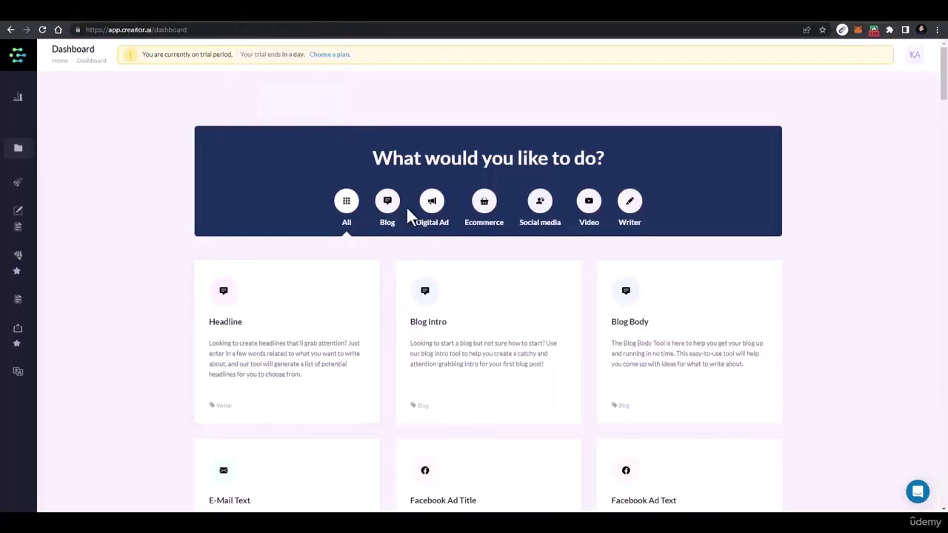
click(432, 209)
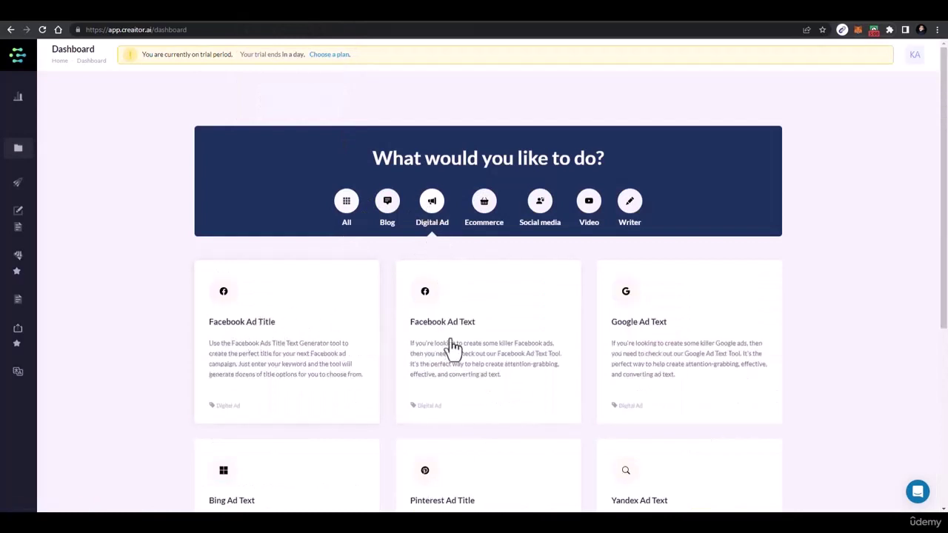
scroll(608, 345, down, 2)
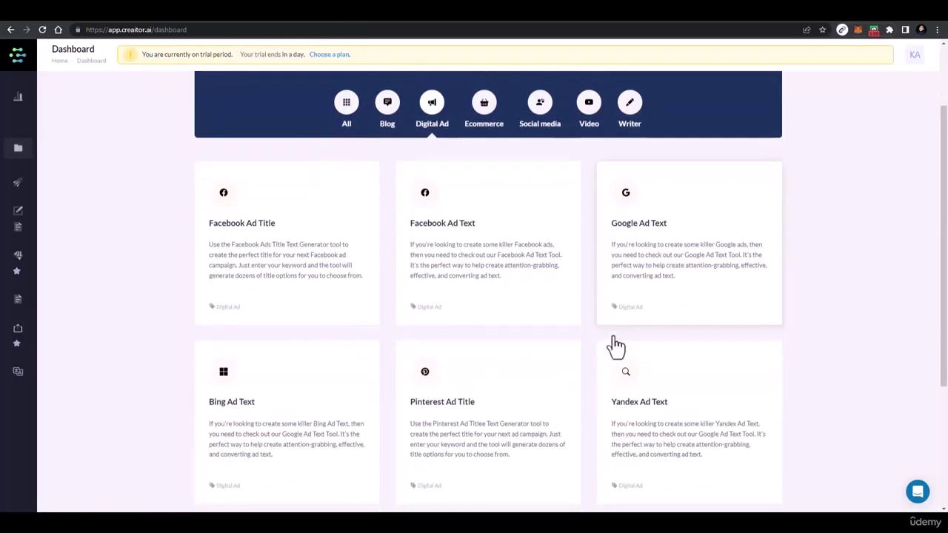
scroll(613, 348, down, 3)
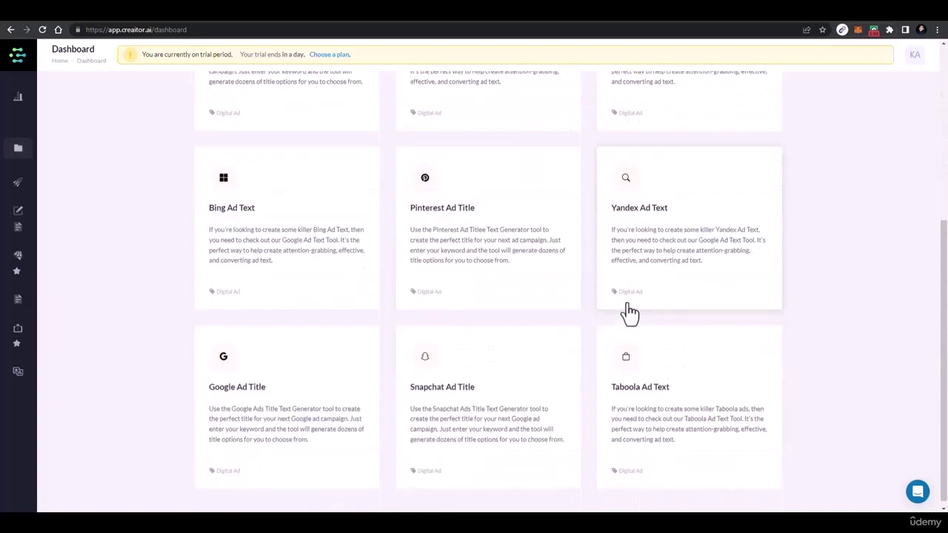
scroll(601, 371, up, 4)
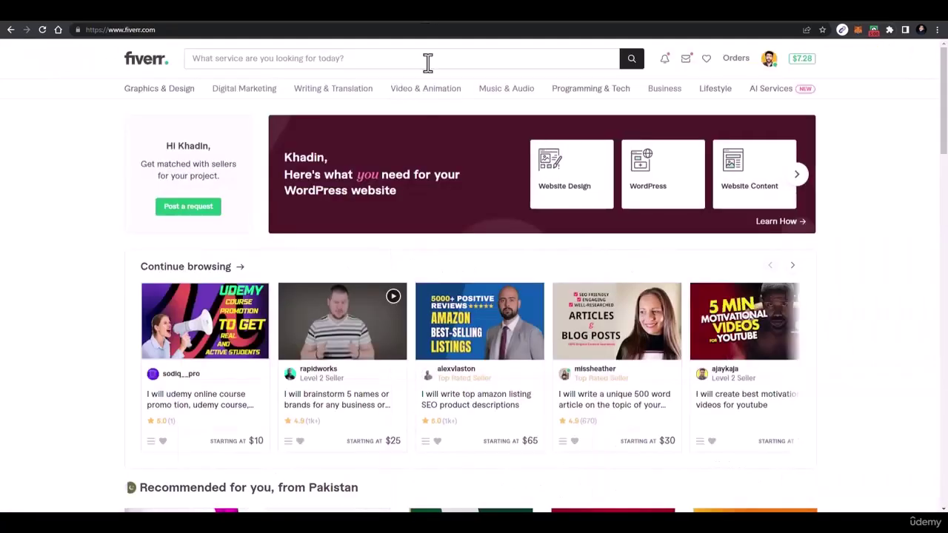
Rerun Fiverr's recent 'facebook ad copy' search, browse the gigs, then return to Creaitor.ai.
click(427, 62)
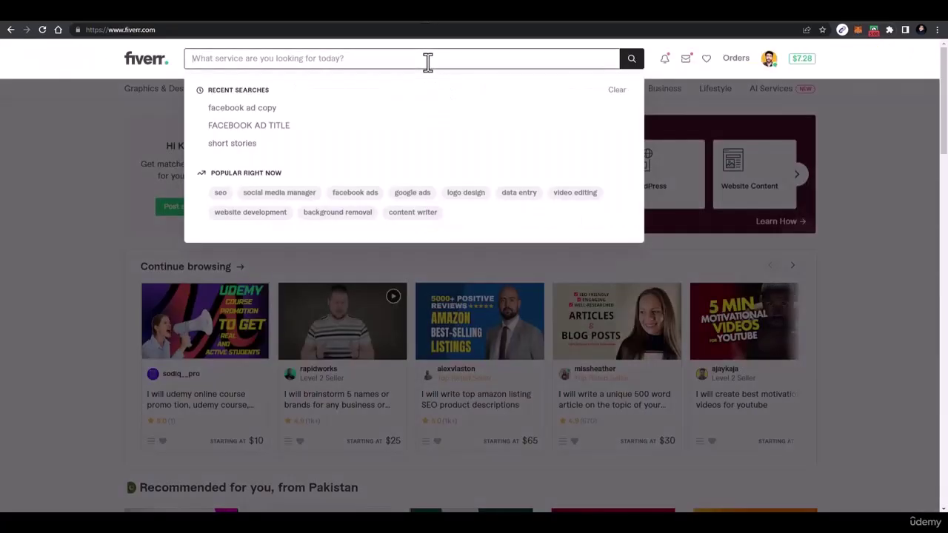
click(318, 110)
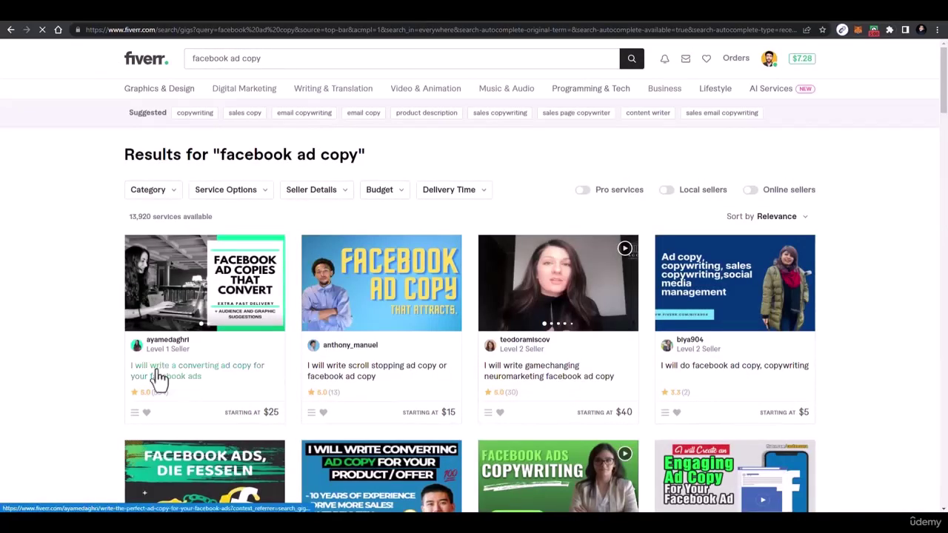
scroll(640, 400, down, 3)
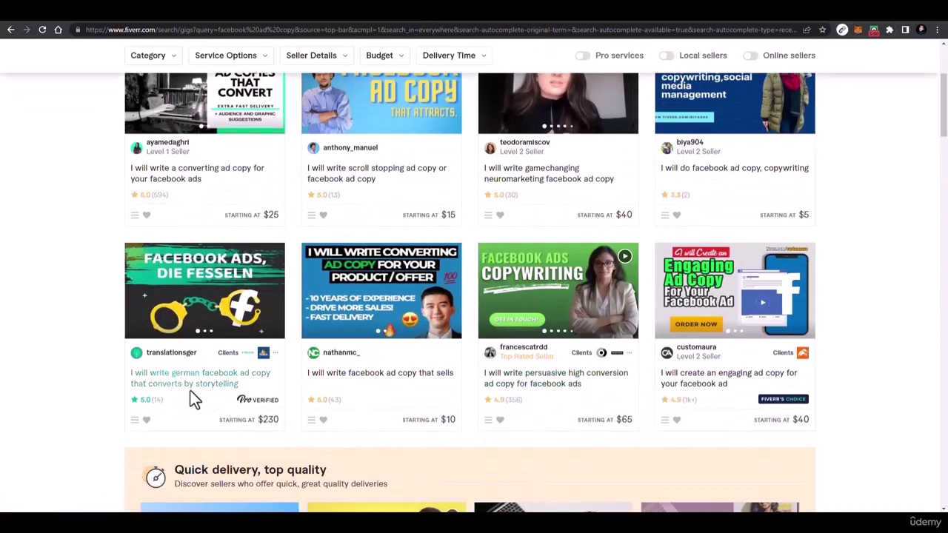
scroll(631, 433, down, 6)
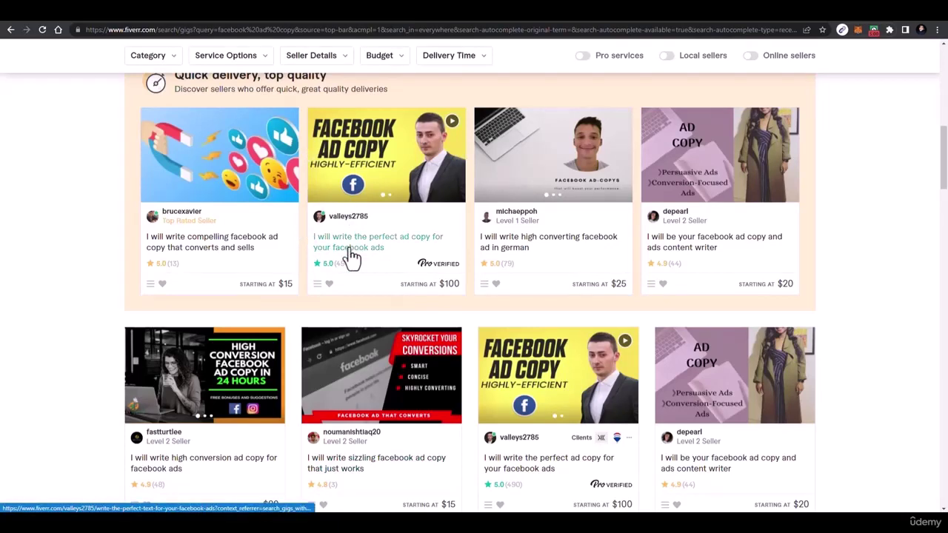
click(276, 20)
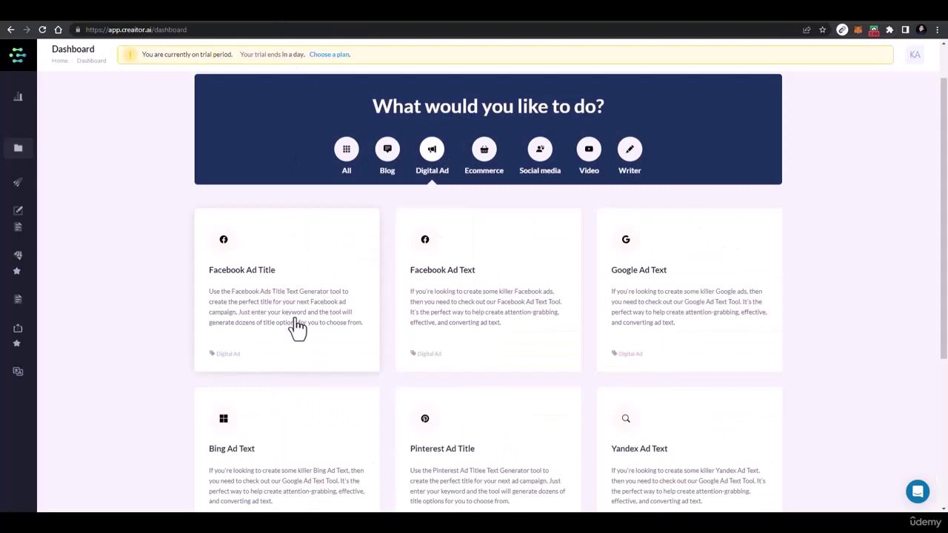
Open the Facebook Ad Title generator and describe the agency's web design and digital marketing services.
scroll(328, 343, down, 2)
scroll(319, 337, up, 1)
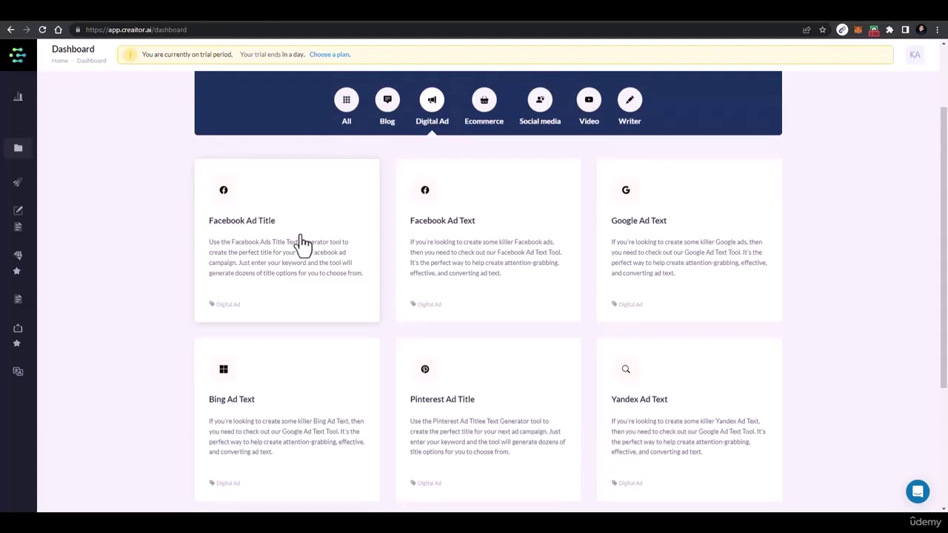
click(254, 237)
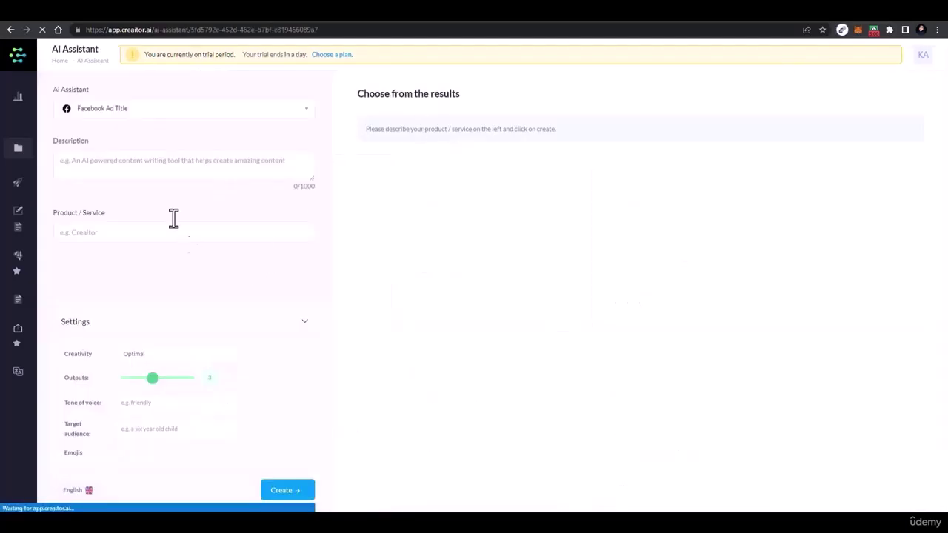
click(166, 169)
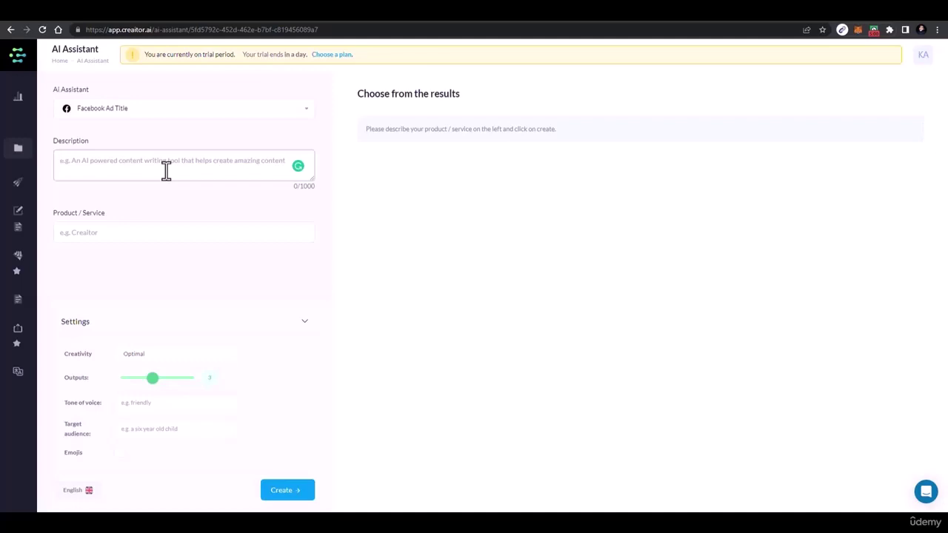
text(Webifiedhub)
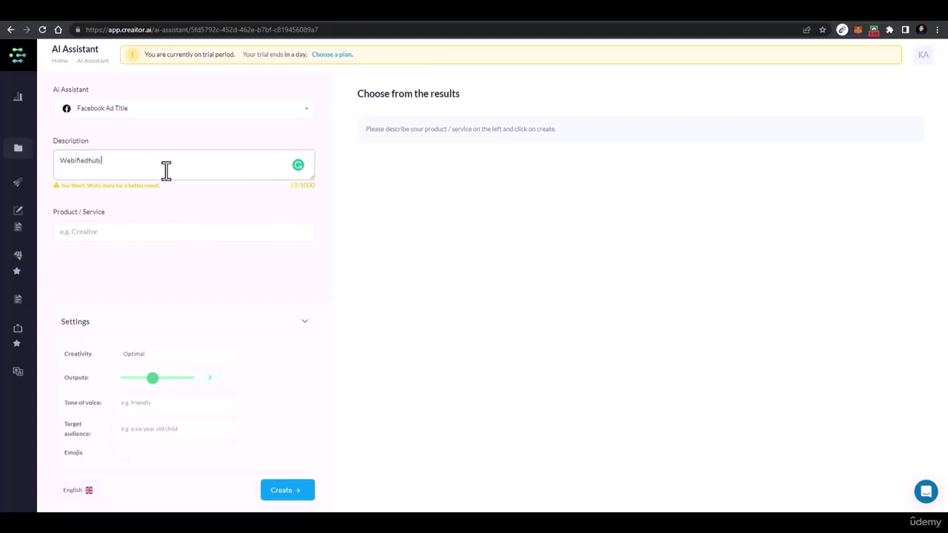
key(BackSpace)
text(nd)
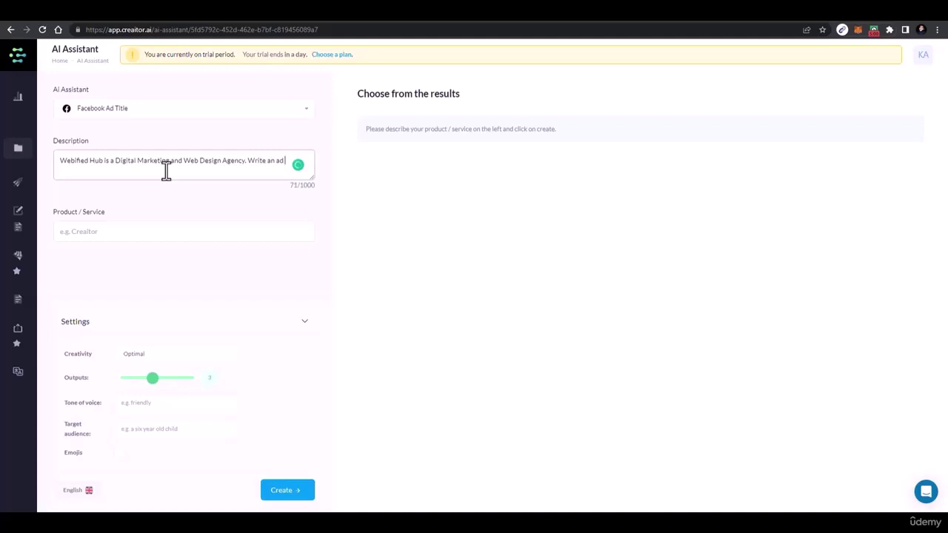
text(r web design and)
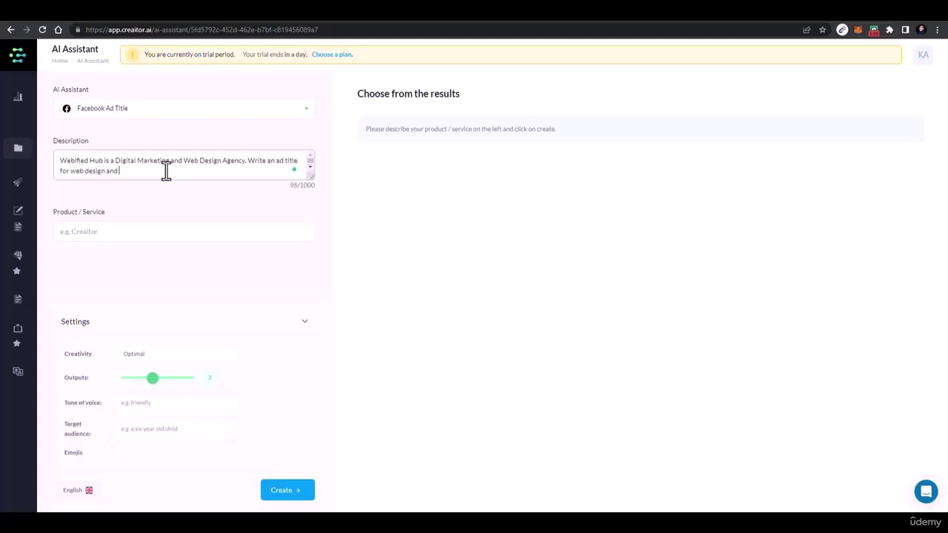
text( digital marketing services)
Enter 'web design, digital marketing' as Product / Service and refine the description toward restaurants.
key(Tab)
text(we)
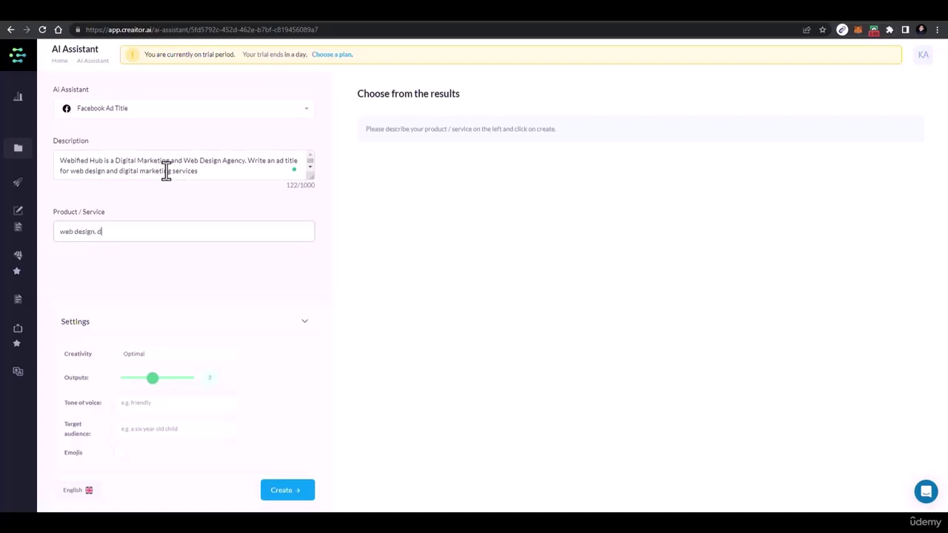
text(b design, digital marketing)
click(211, 176)
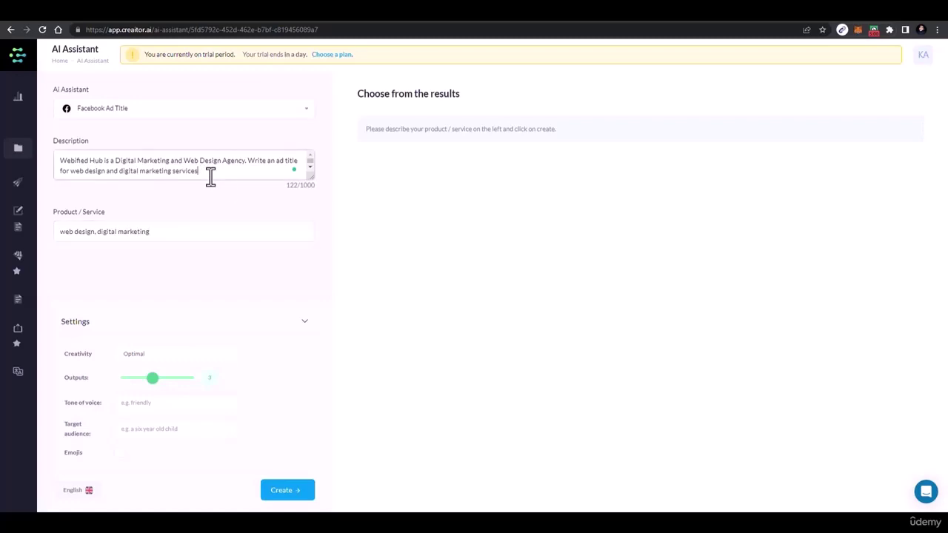
click(271, 164)
text(Fand profess)
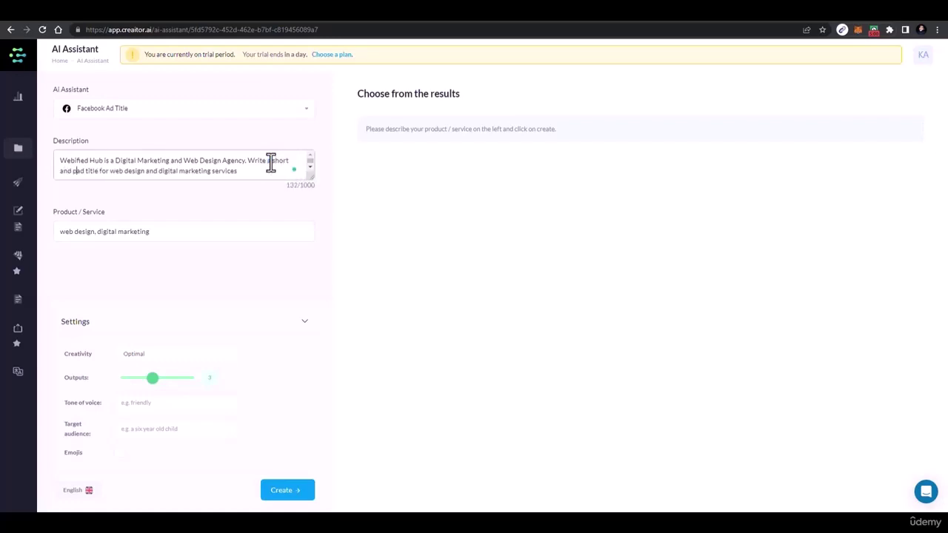
text(ional)
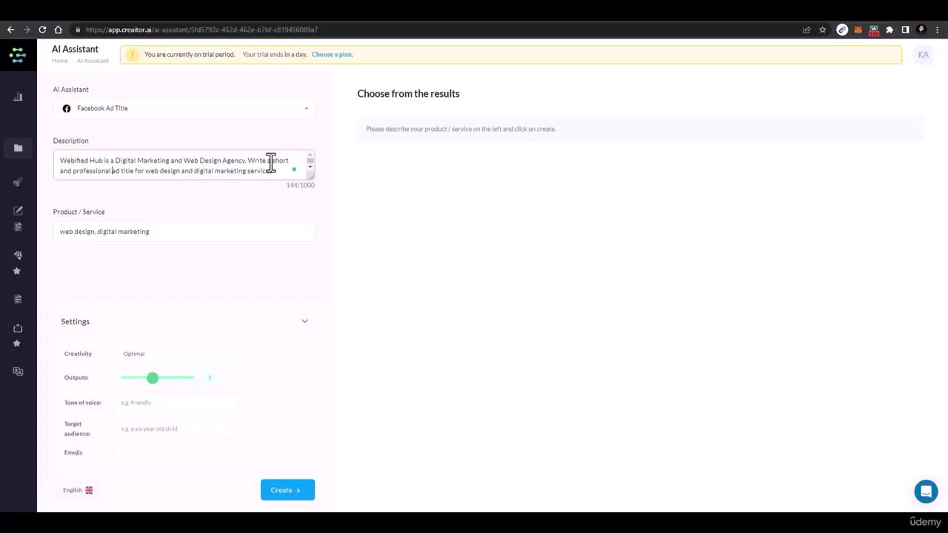
drag(148, 172, 275, 170)
click(278, 171)
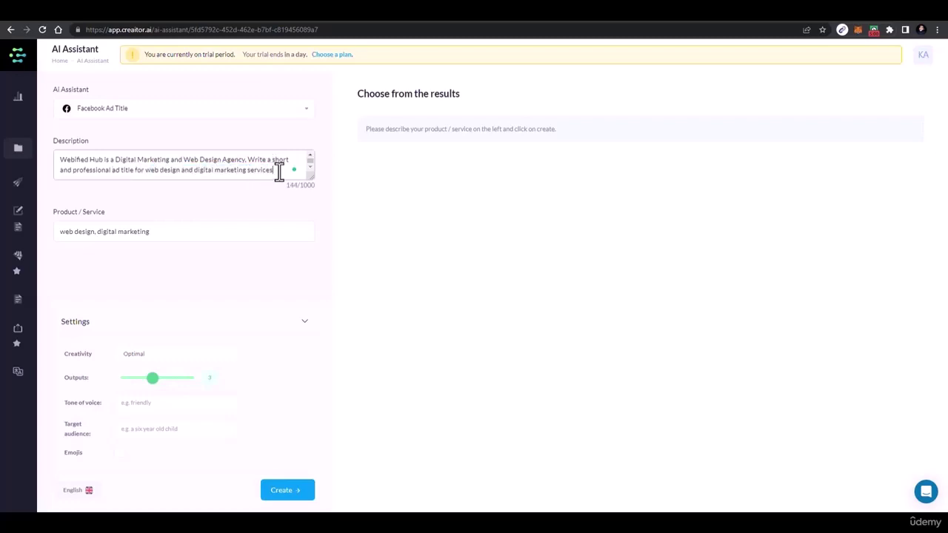
text(Make)
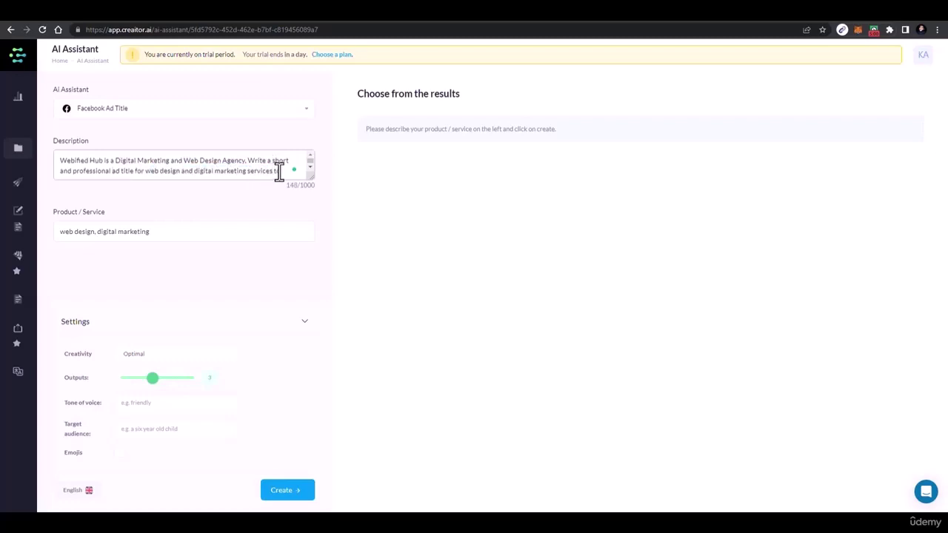
text(restaurants)
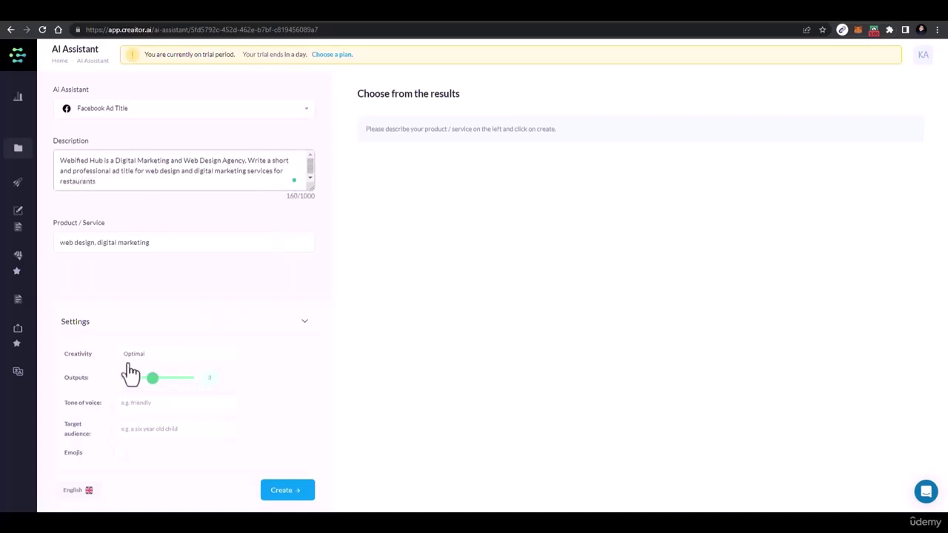
Set a friendly tone of voice and High creativity, then generate the ad titles.
click(142, 404)
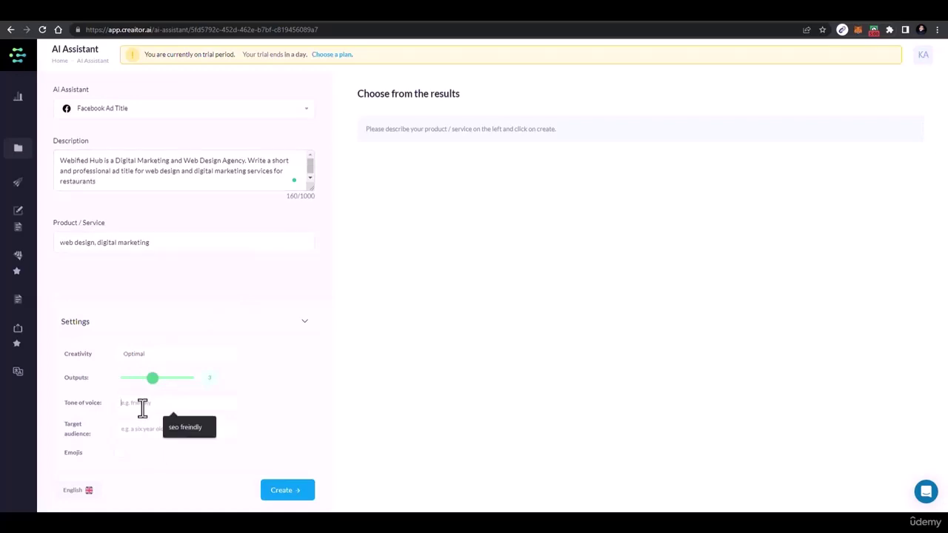
text(fre)
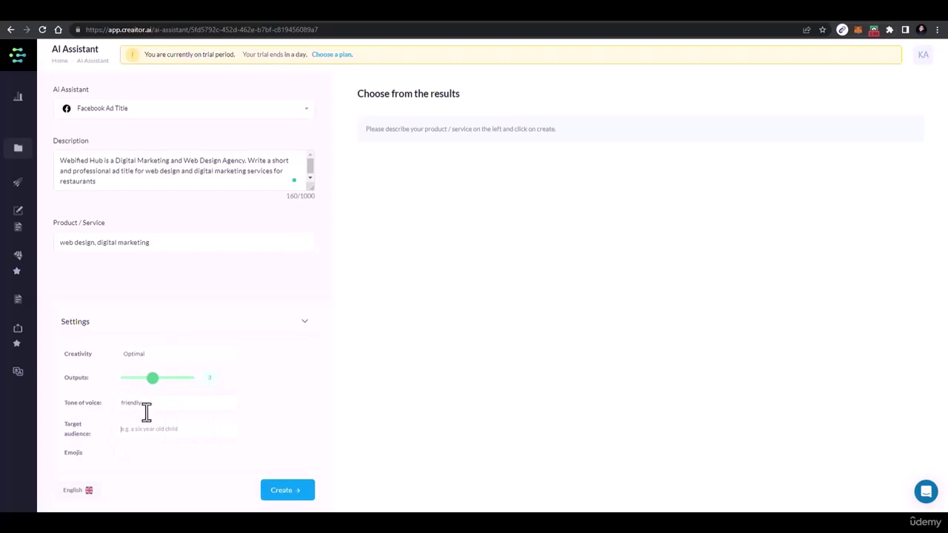
click(154, 354)
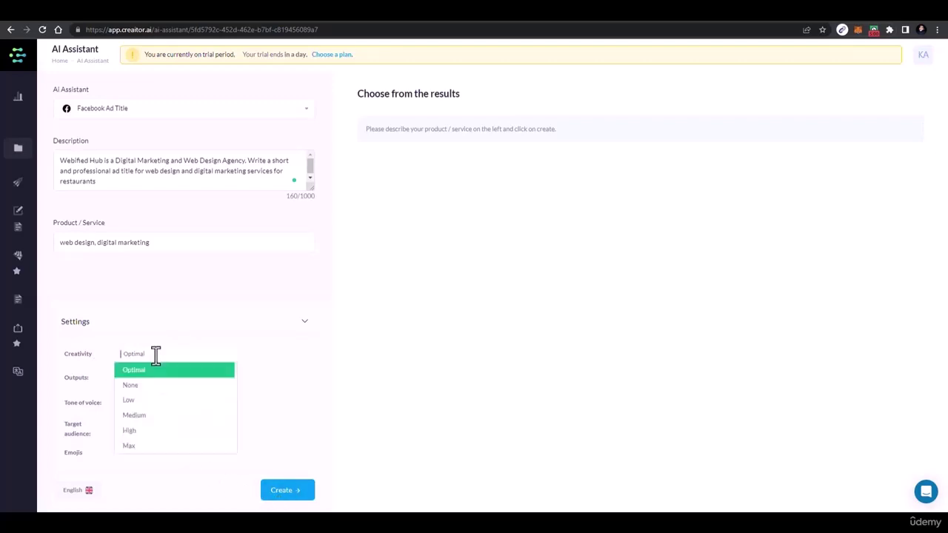
click(152, 431)
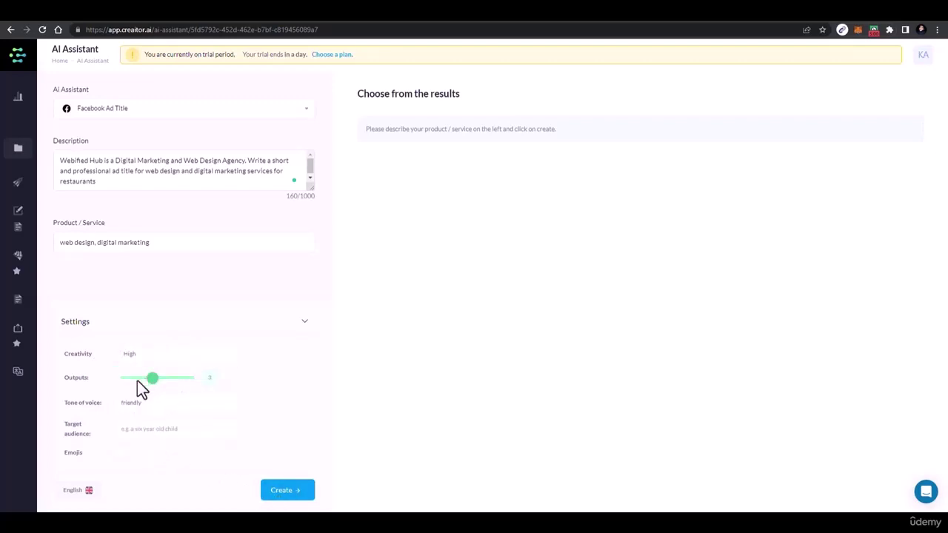
click(281, 495)
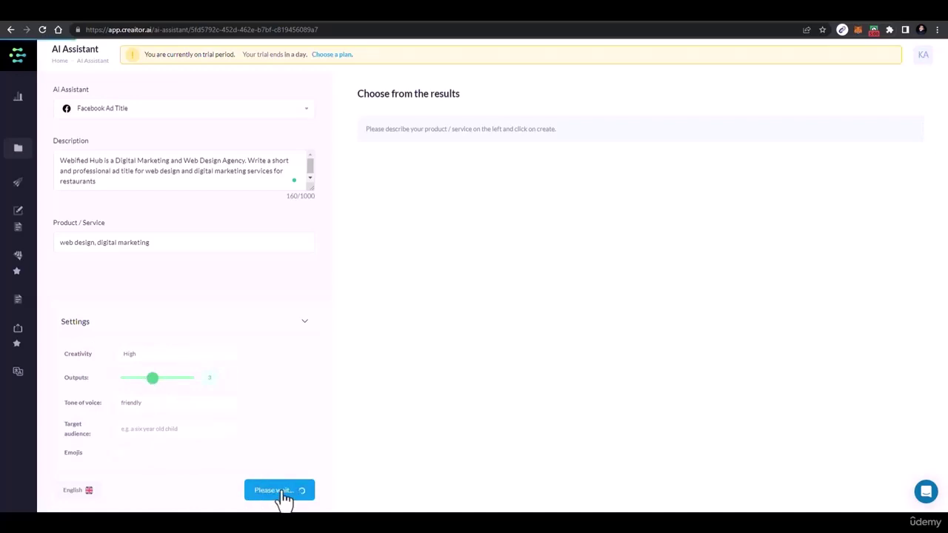
Copy the description, clear the friendly tone of voice, and regenerate the ad titles.
triple_click(163, 174)
right_click(163, 177)
click(185, 209)
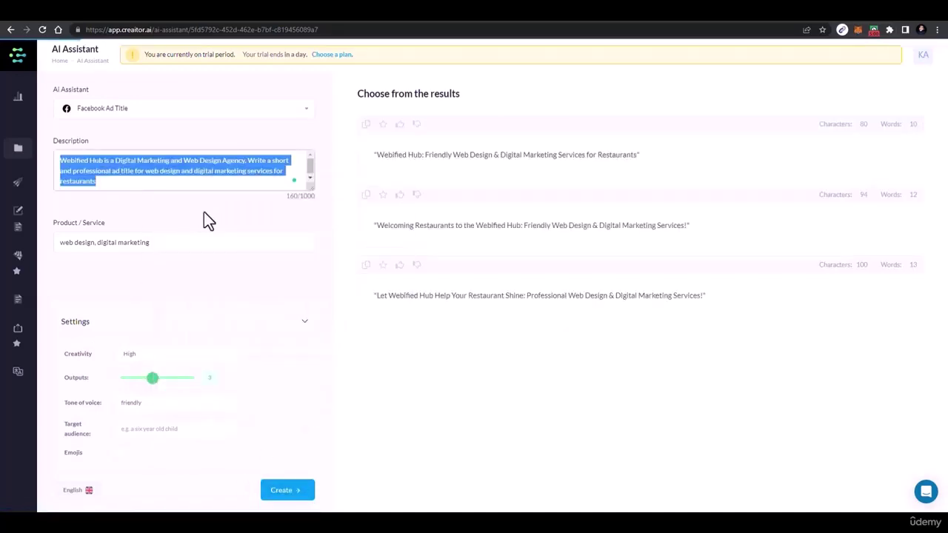
double_click(138, 404)
key(BackSpace)
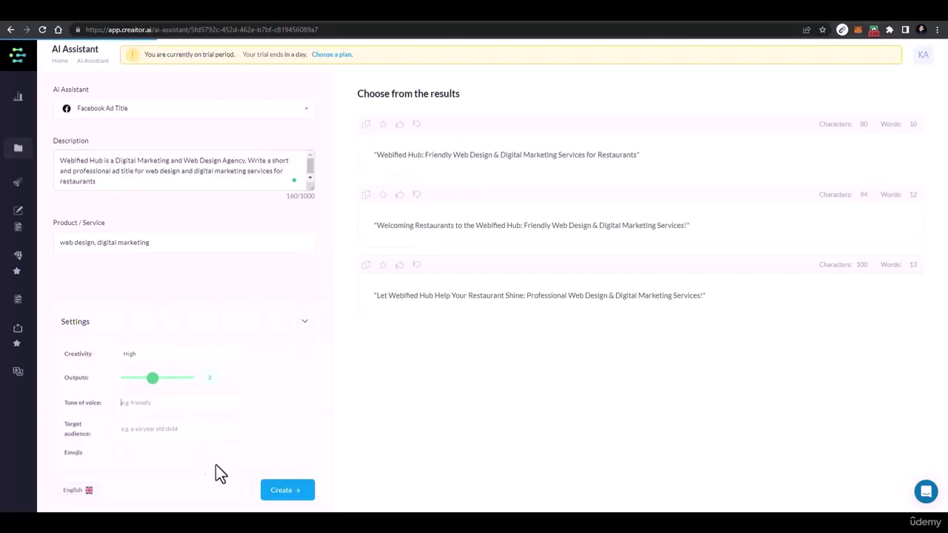
click(284, 498)
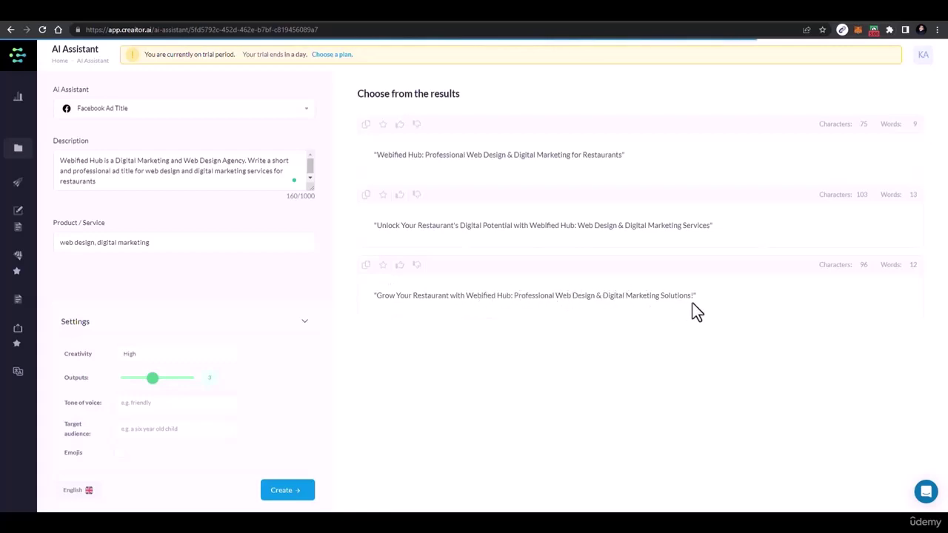
Raise outputs to 5 and creativity to Max, regenerating the titles after each change.
drag(153, 383, 190, 388)
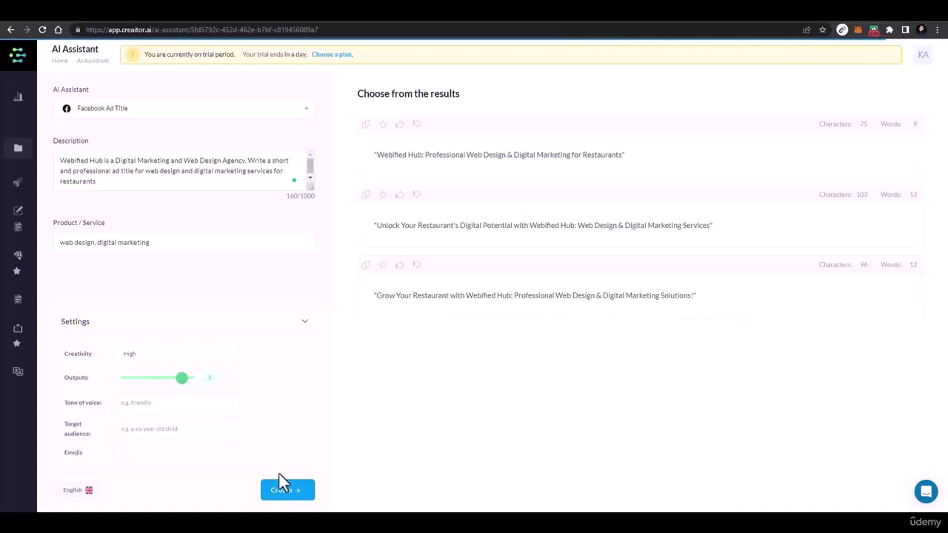
click(292, 496)
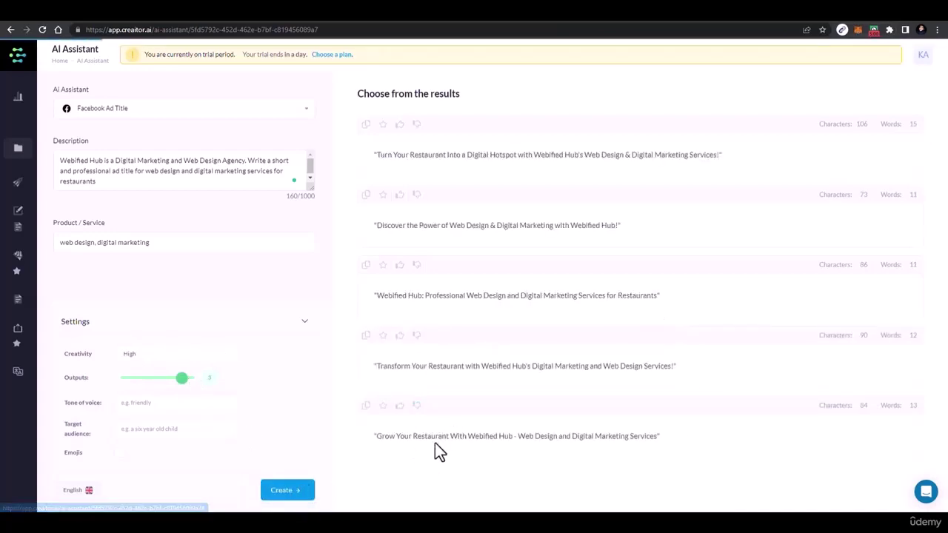
click(137, 352)
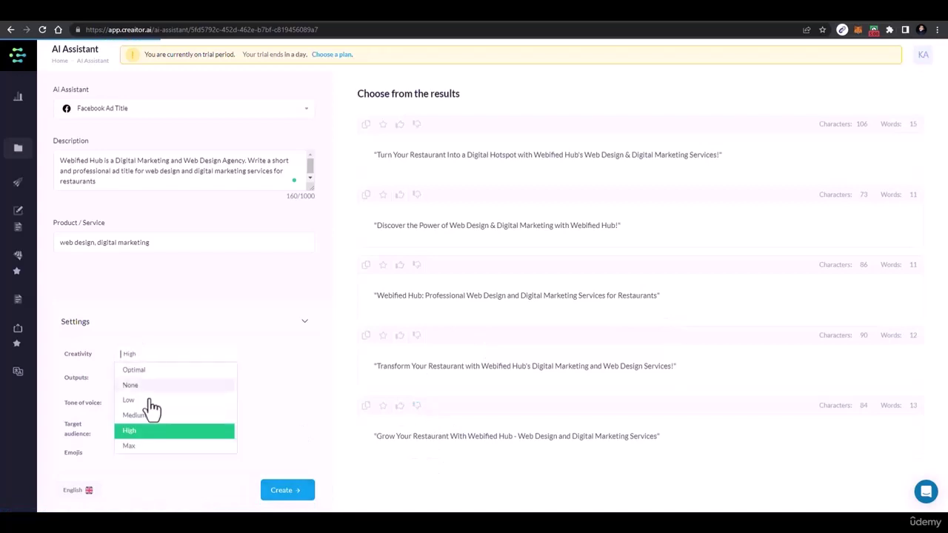
click(142, 448)
click(290, 498)
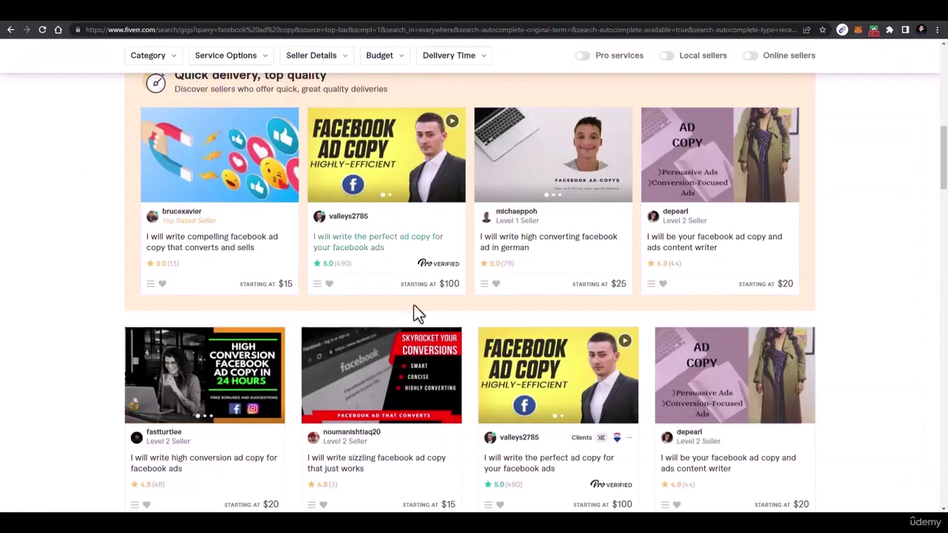
Open the first Facebook ad copy gig in a new tab and highlight its $75 Premium price.
scroll(317, 265, up, 10)
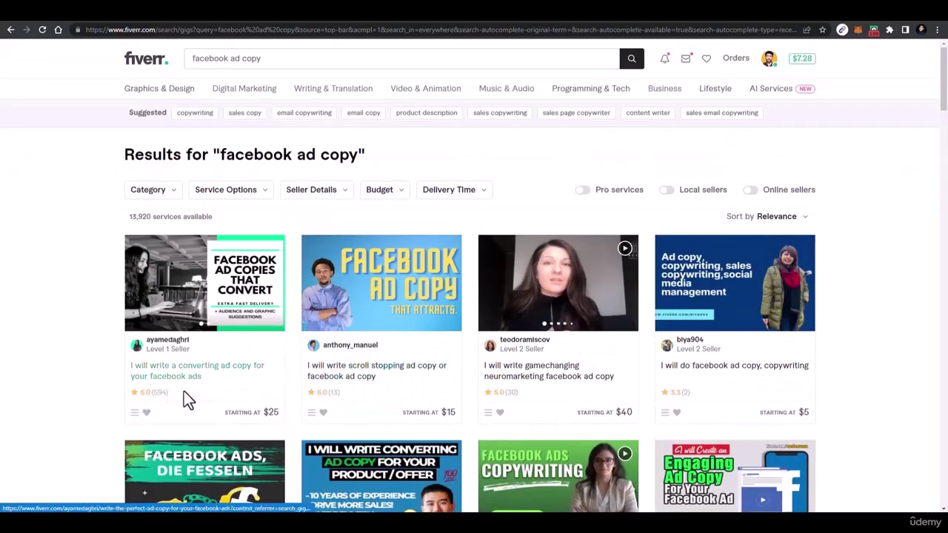
scroll(215, 395, down, 5)
scroll(204, 261, up, 3)
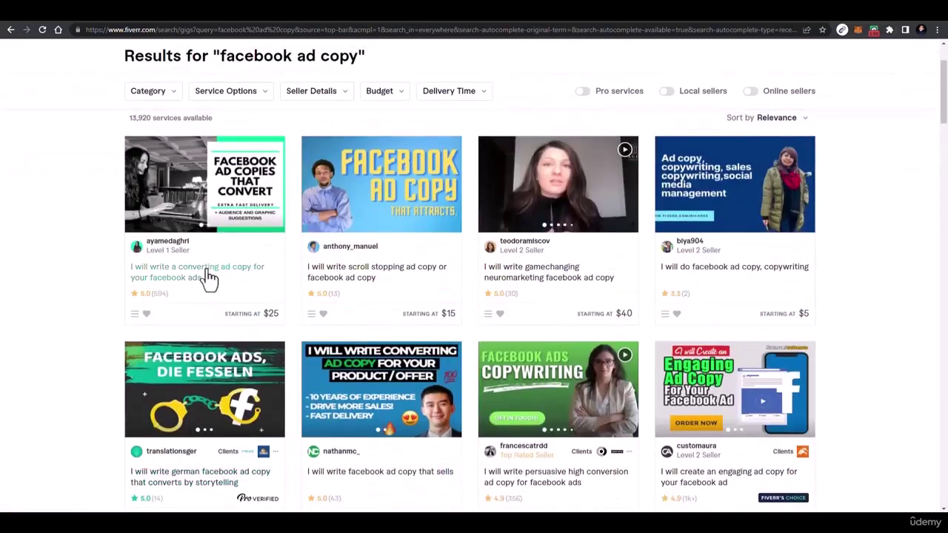
right_click(192, 273)
click(246, 279)
key(ctrl+Tab)
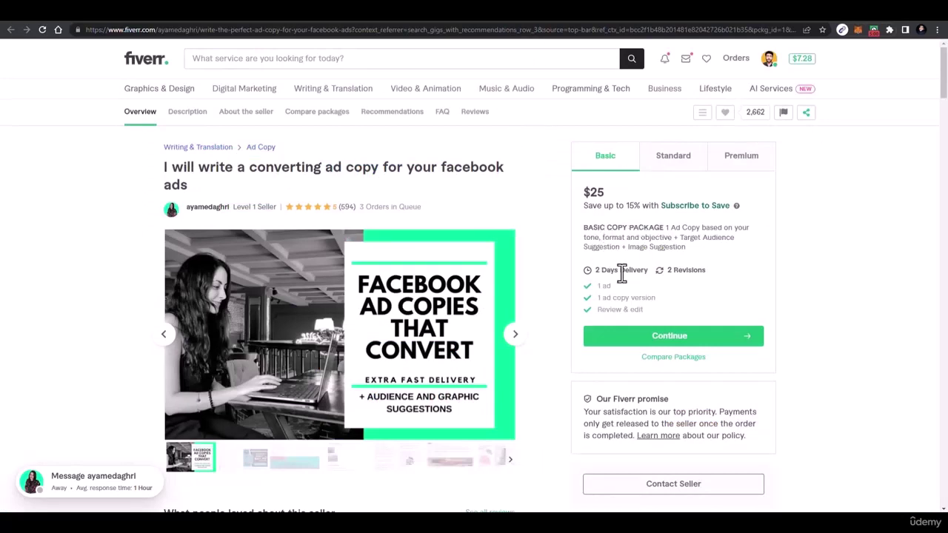
click(734, 159)
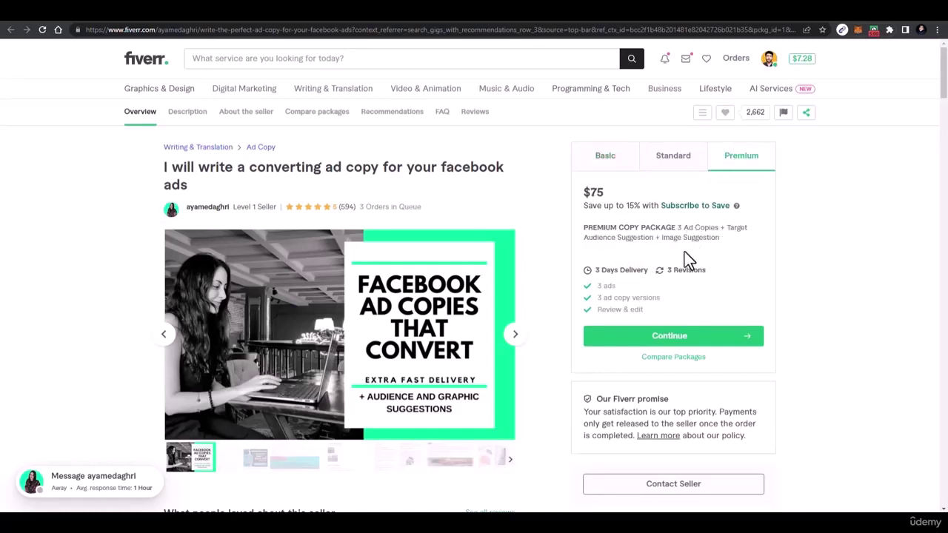
mouse_move(593, 194)
mouse_down()
mouse_move(628, 207)
mouse_move(592, 194)
mouse_up()
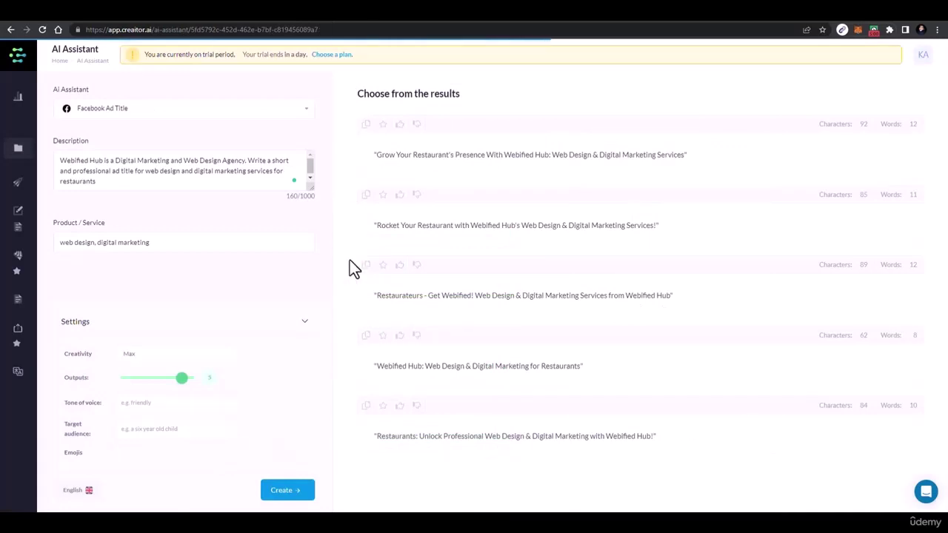
Copy the agency description and paste it into the Digital Ad > Facebook Ad Text tool.
triple_click(158, 173)
right_click(159, 175)
click(173, 212)
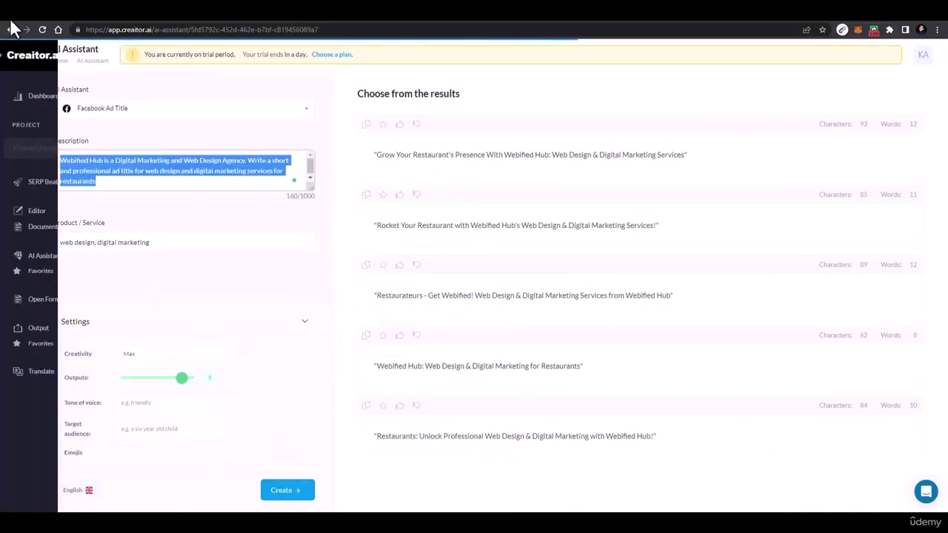
click(10, 30)
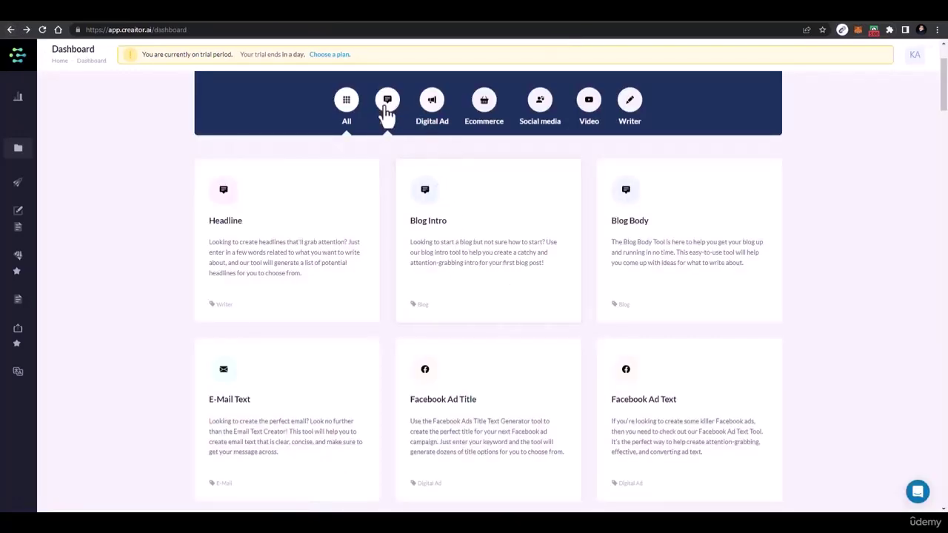
click(436, 118)
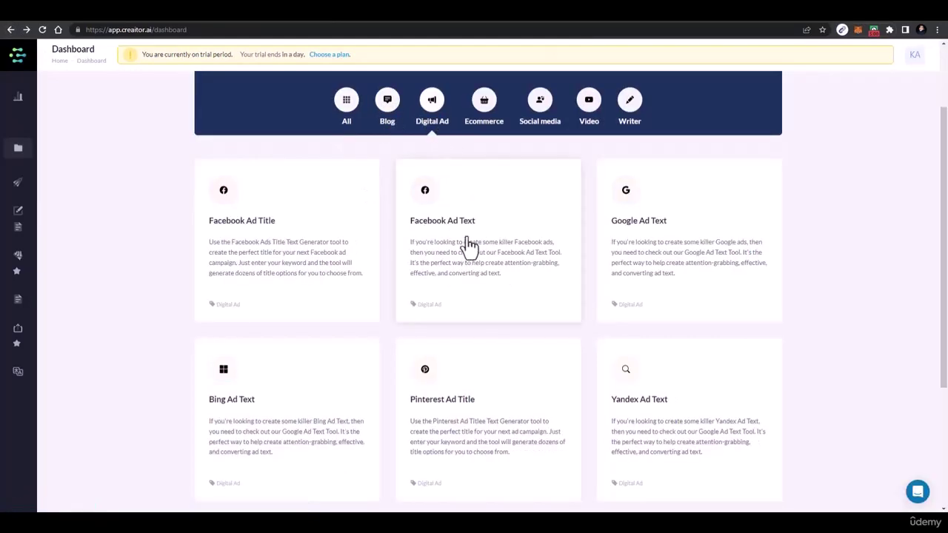
click(469, 250)
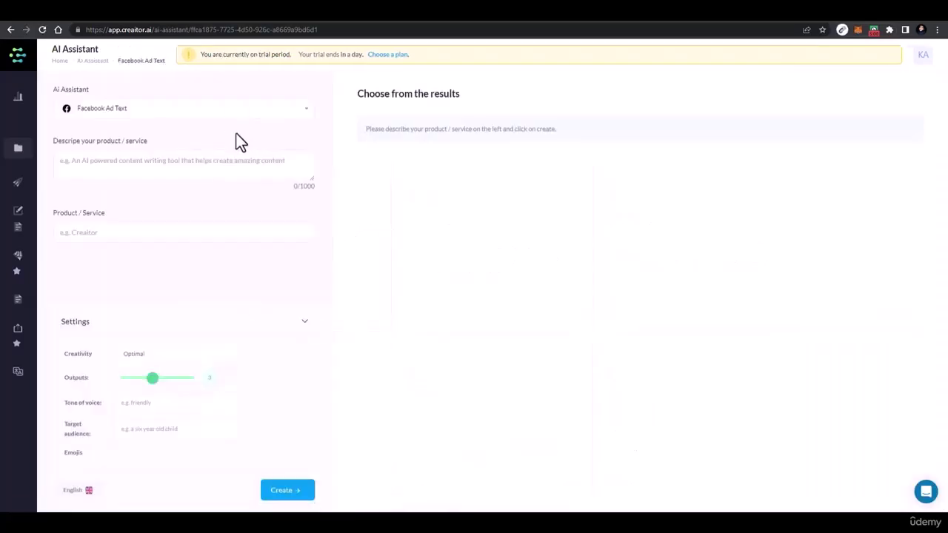
click(161, 178)
key(ctrl+v)
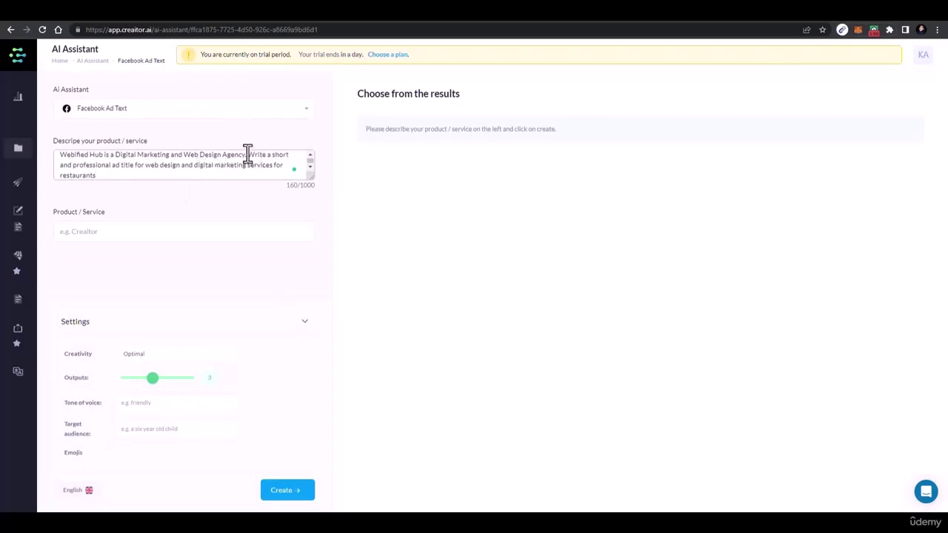
Replace 'and professional ad title' with 'ad text' in the pasted description.
drag(280, 155, 291, 157)
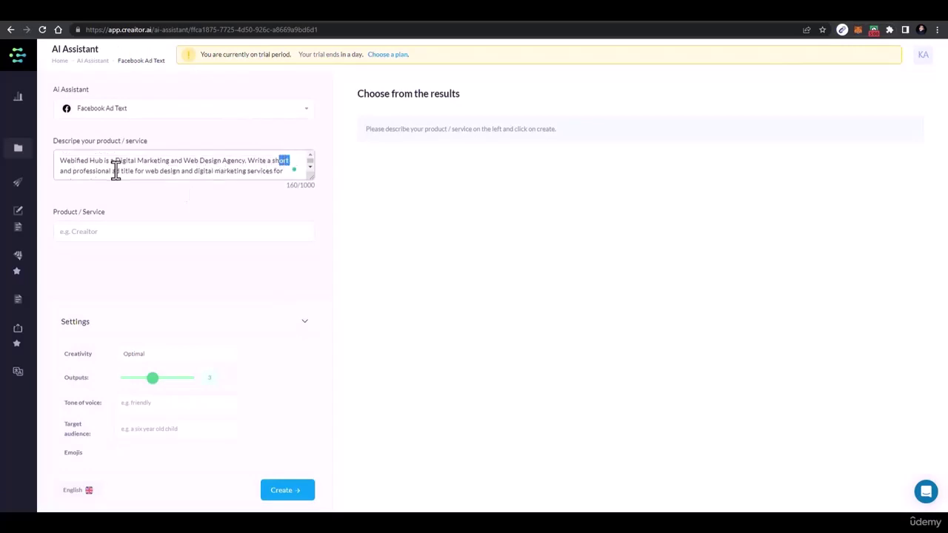
triple_click(64, 170)
click(59, 164)
drag(59, 160, 134, 162)
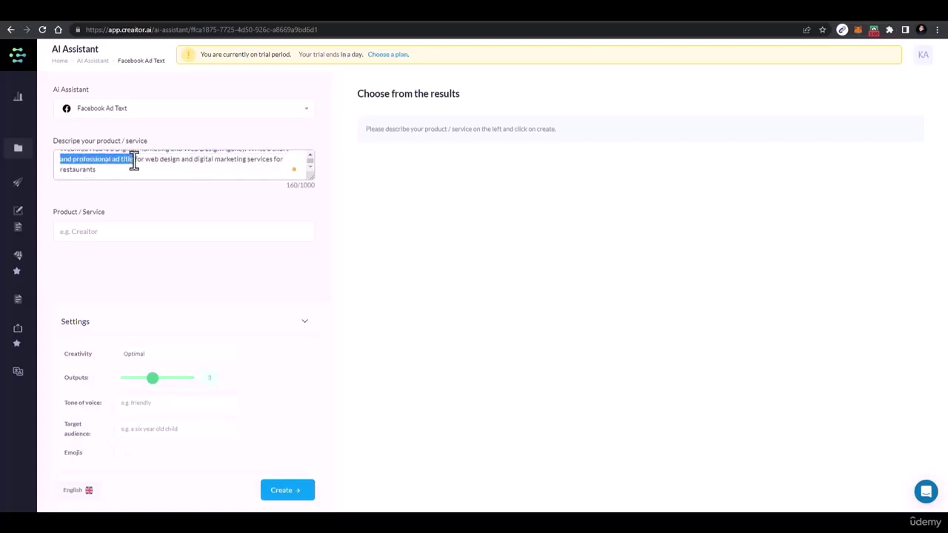
key(BackSpace)
text(ad text)
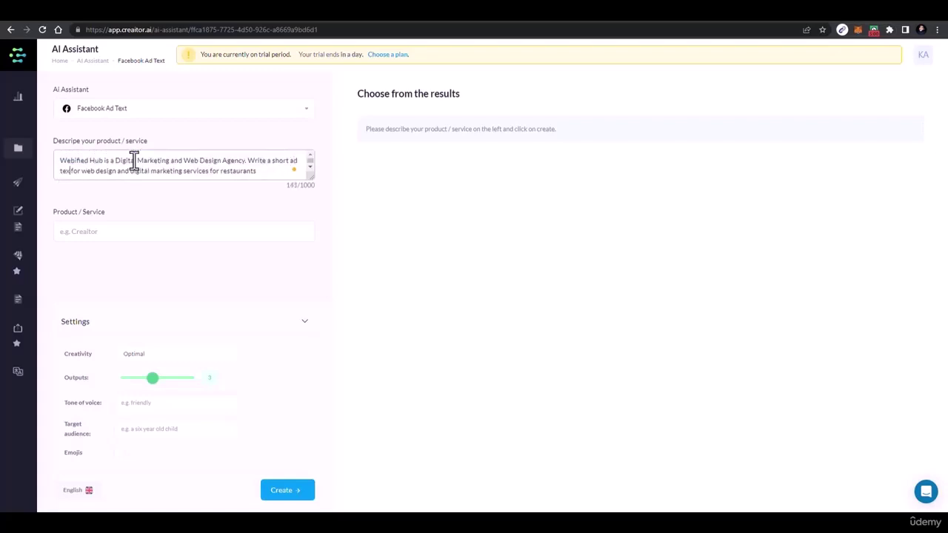
key(Delete)
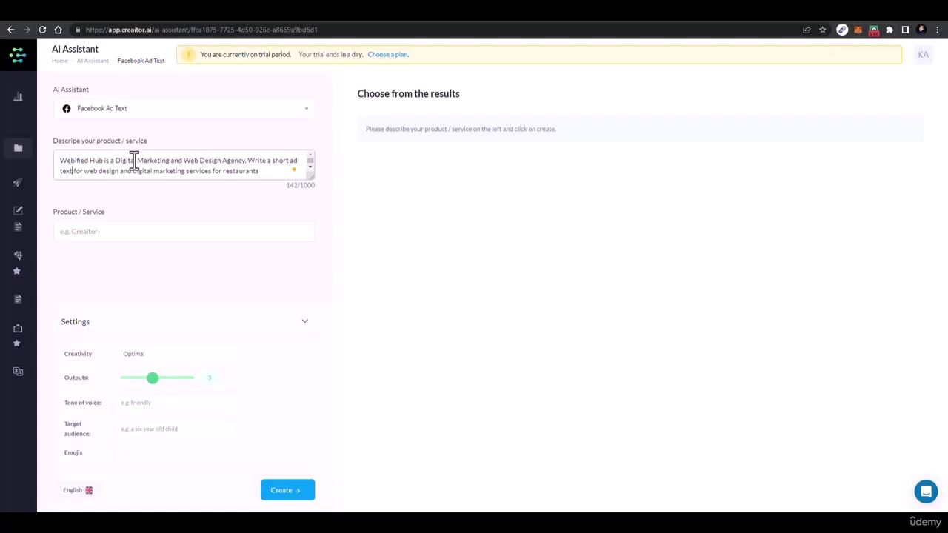
Generate Facebook ad texts, then regenerate at Max creativity and again with Emojis ticked.
click(278, 502)
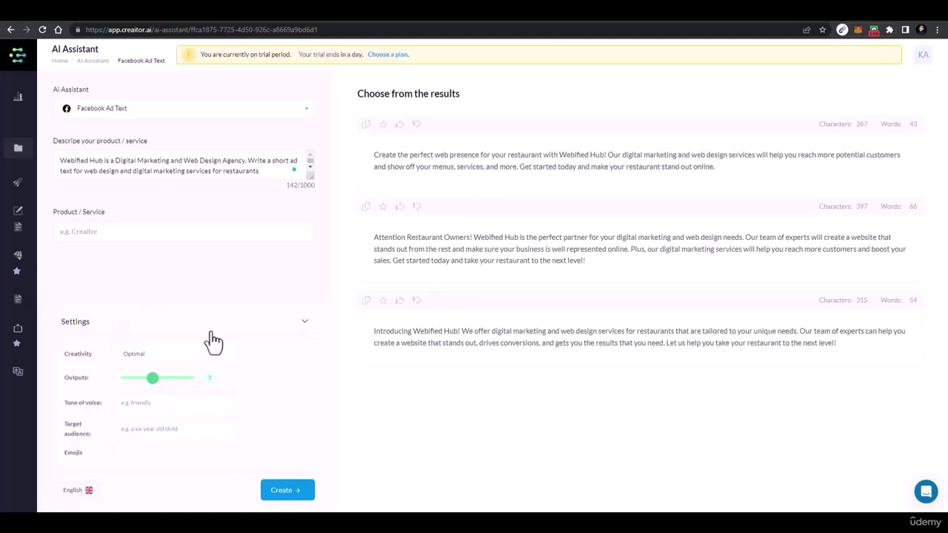
click(167, 354)
click(142, 446)
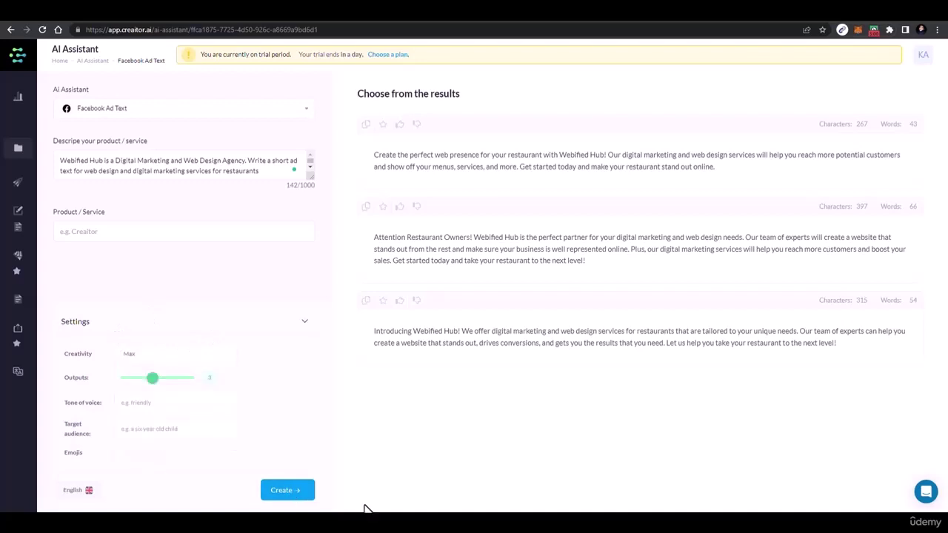
click(288, 496)
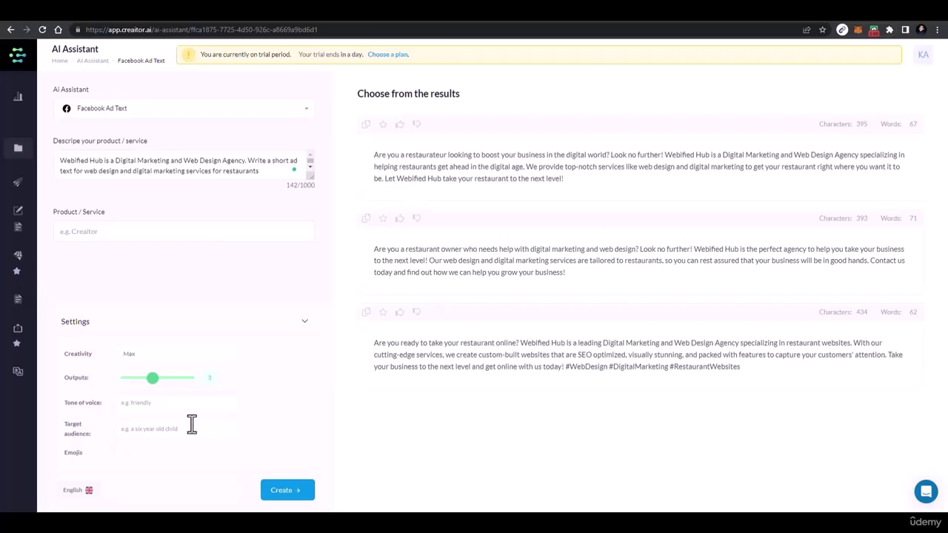
click(120, 452)
click(303, 498)
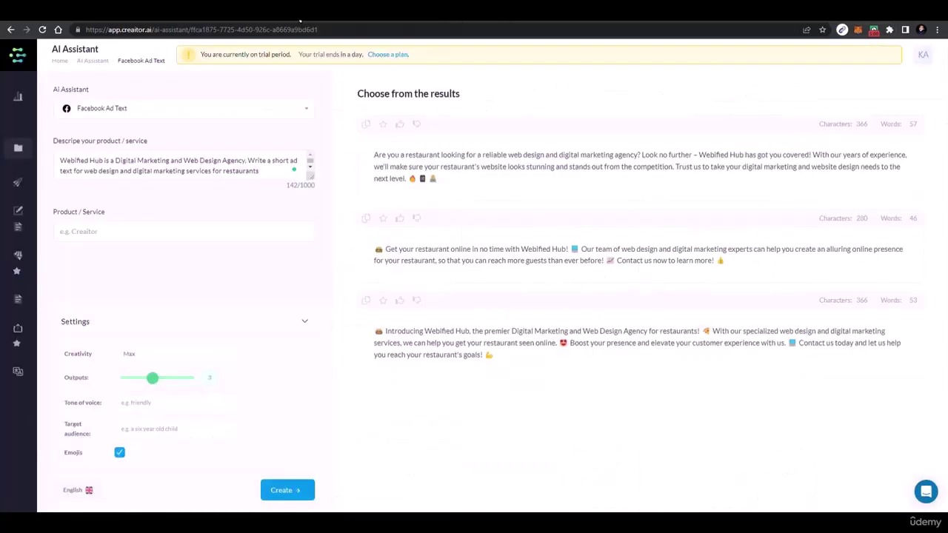
Return to the dashboard and filter it to the Digital Ad tools.
mouse_move(26, 171)
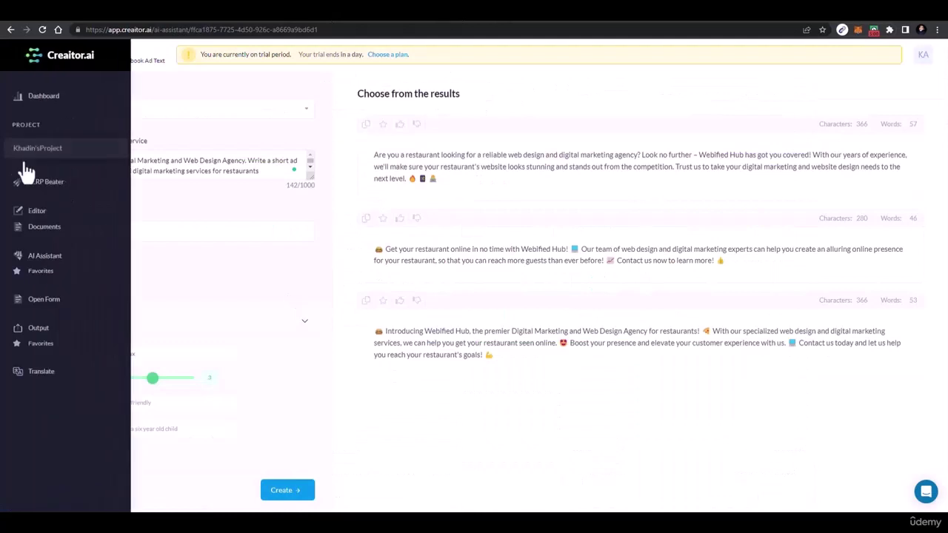
click(39, 98)
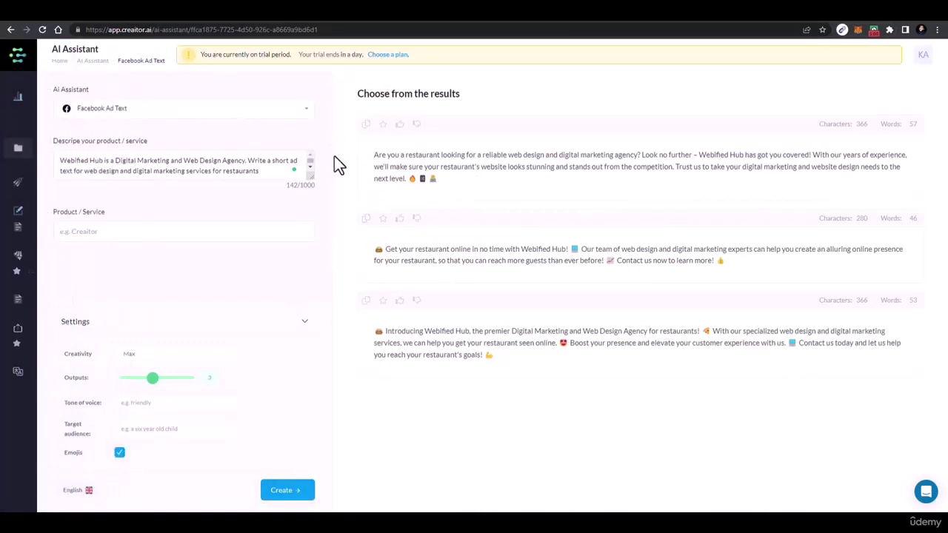
mouse_move(26, 104)
click(6, 30)
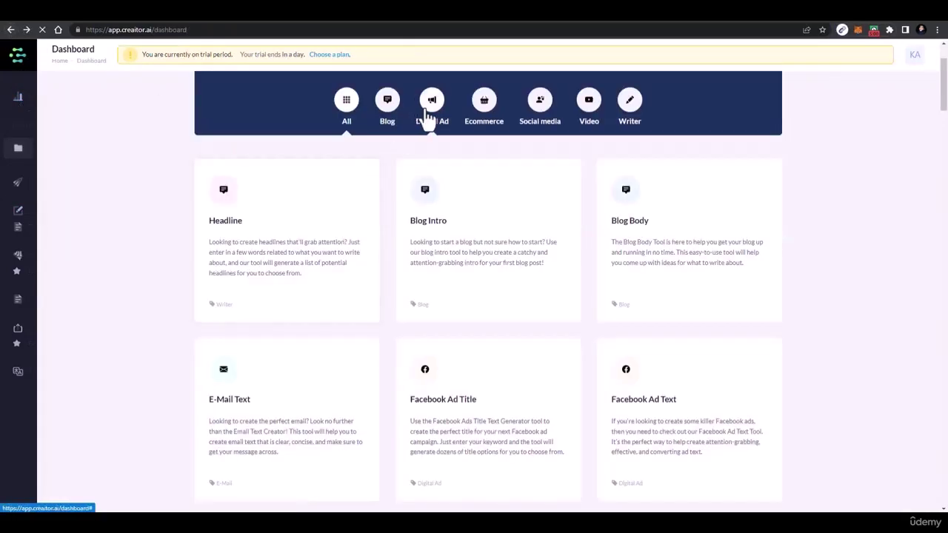
click(426, 118)
Browse through the Digital Ad tool cards, then switch the filter to Ecommerce.
scroll(684, 259, down, 1)
scroll(684, 259, down, 2)
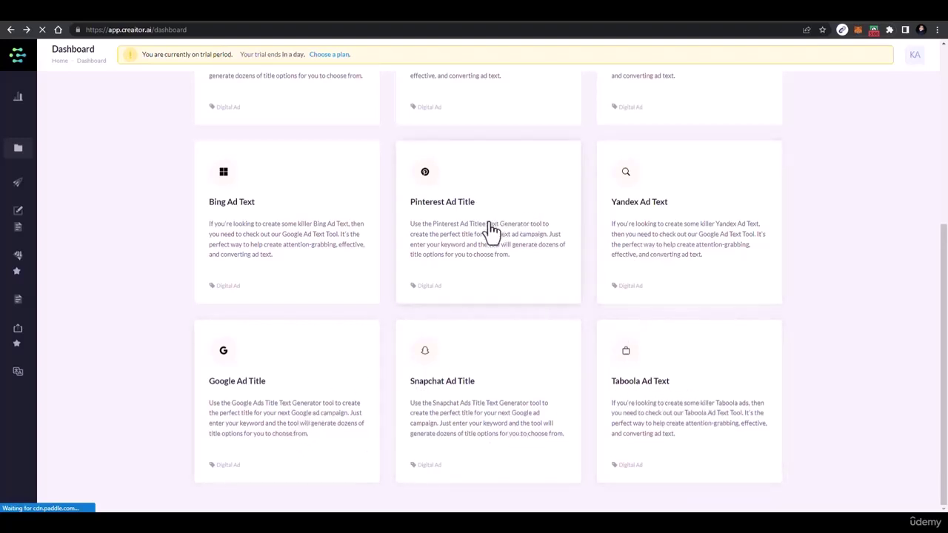
scroll(491, 231, up, 3)
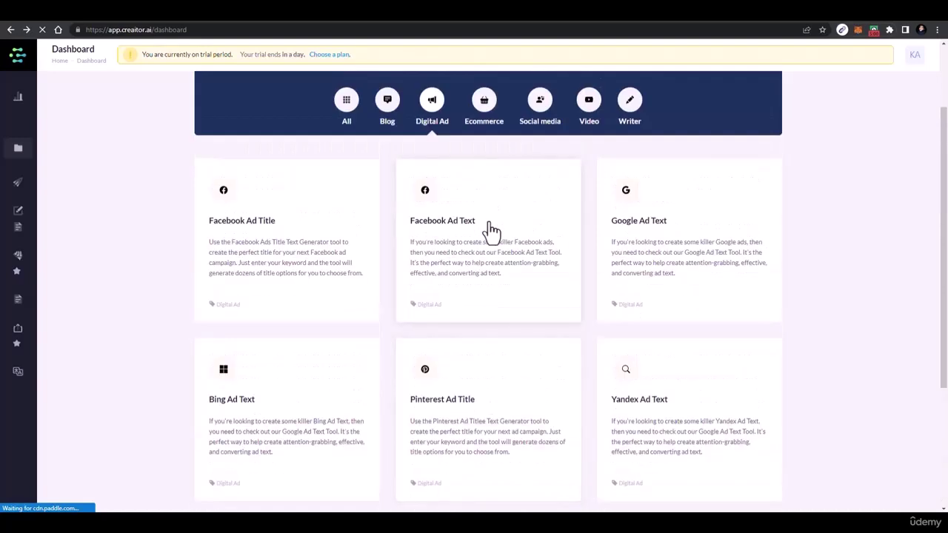
scroll(491, 231, down, 3)
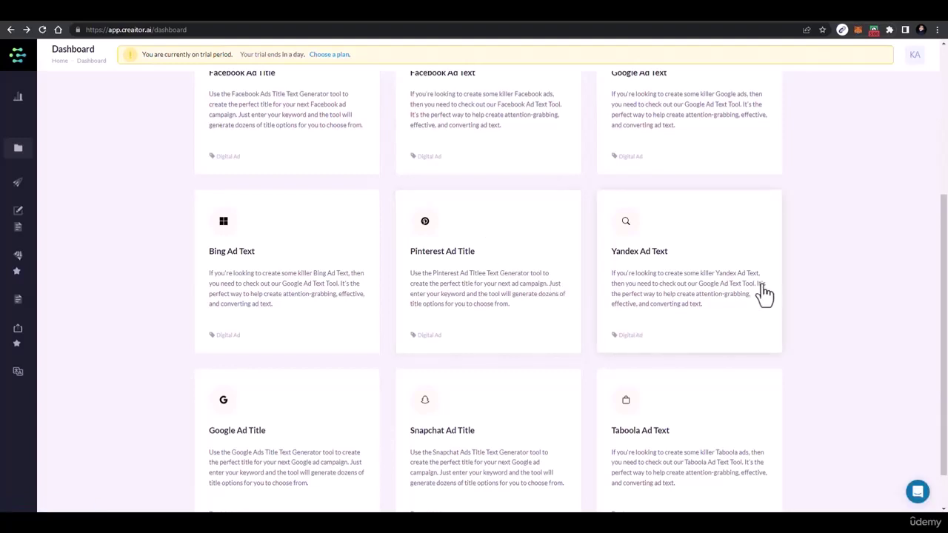
scroll(945, 273, up, 1)
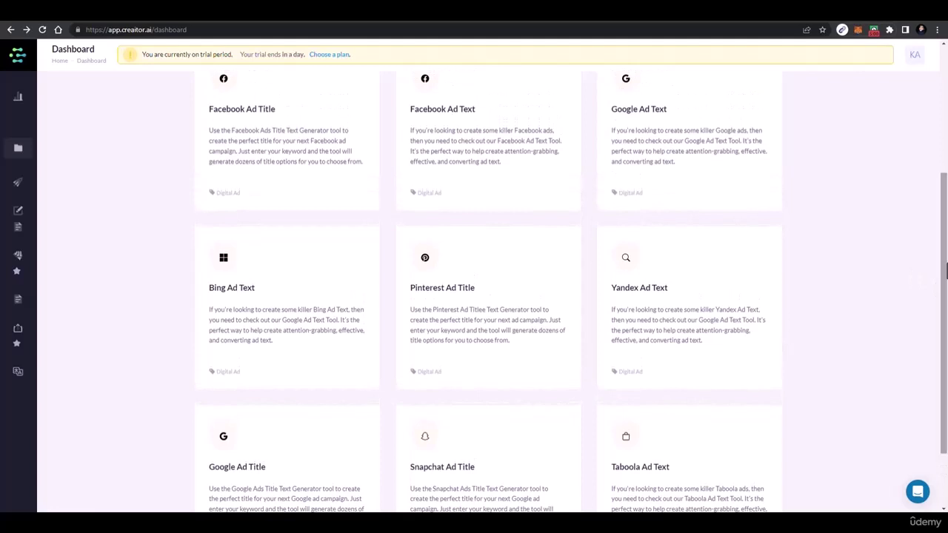
drag(946, 272, 945, 152)
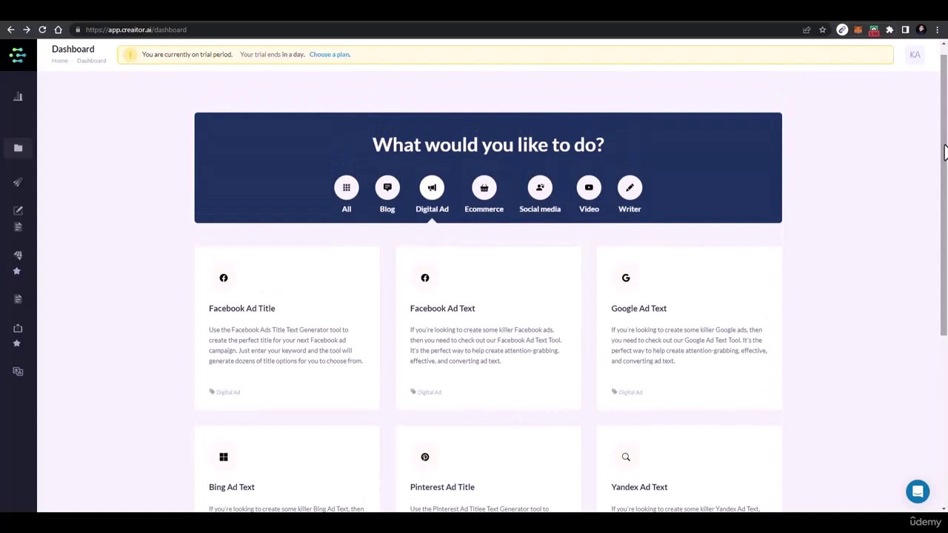
drag(945, 171, 945, 308)
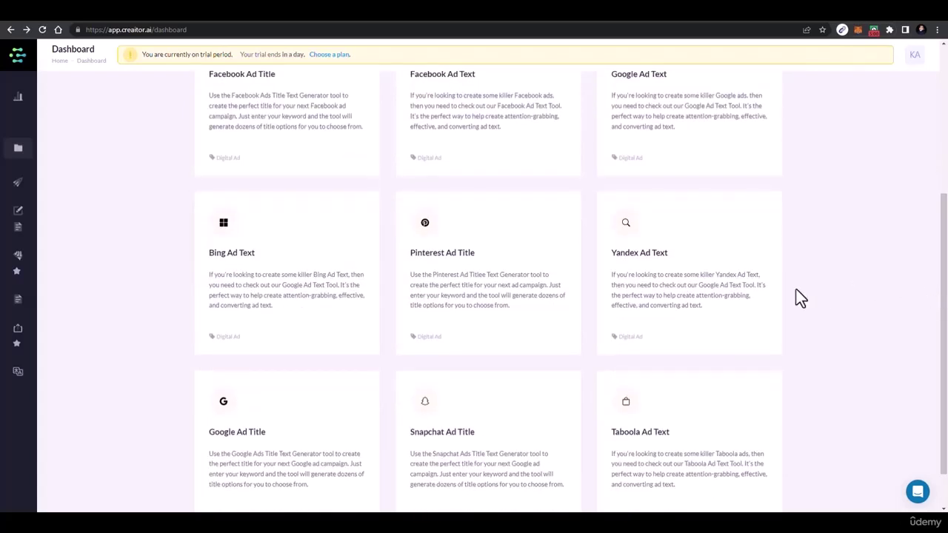
scroll(851, 222, up, 3)
scroll(854, 206, up, 1)
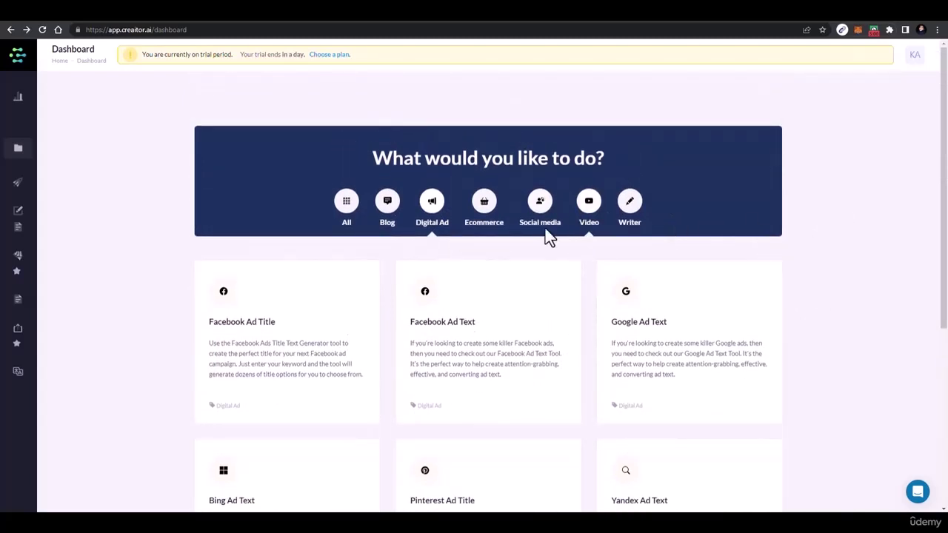
drag(944, 195, 945, 255)
scroll(945, 255, down, 1)
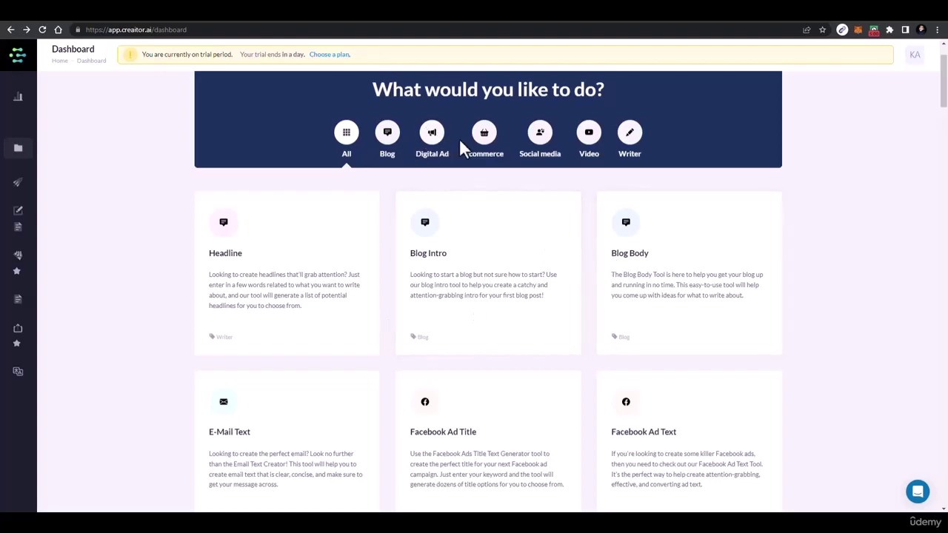
click(481, 144)
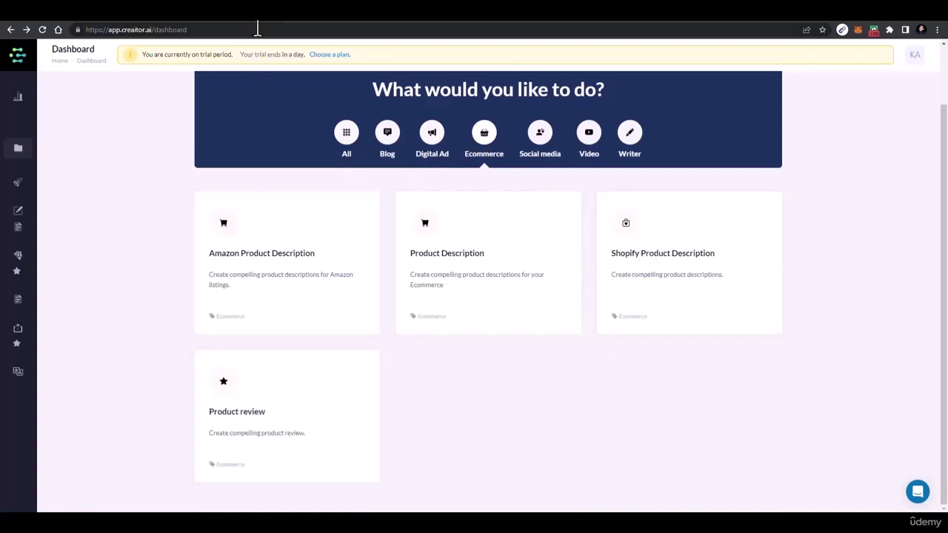
Open fiverr.com in a new tab and search for 'AMAZON PRODUCT DESCRIPTION'.
key(ctrl+t)
text(fiverr)
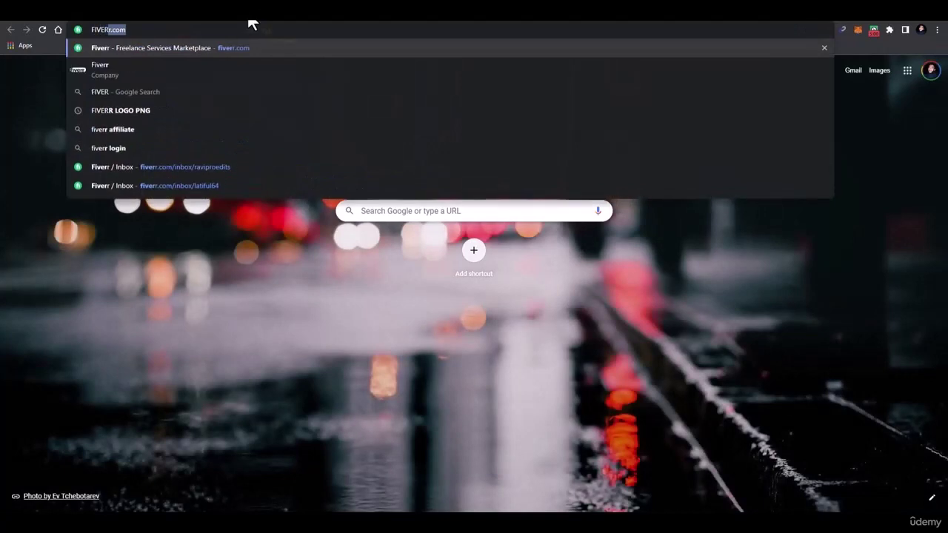
key(Return)
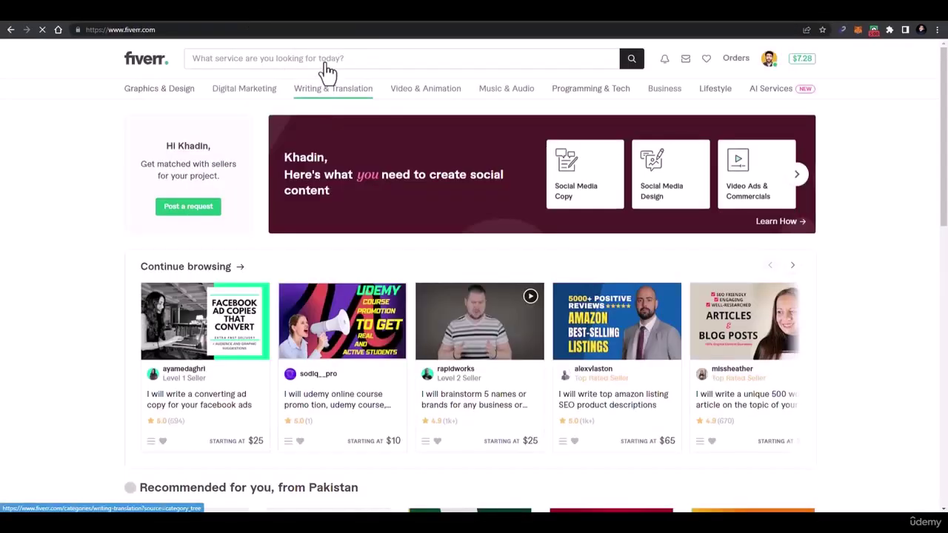
click(326, 64)
text(AMAZON )
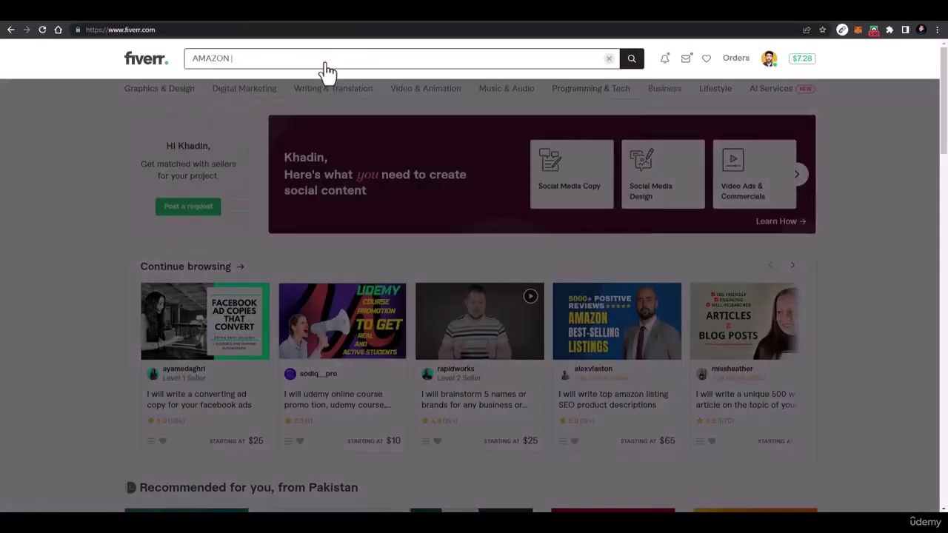
text(PRODUCT DES)
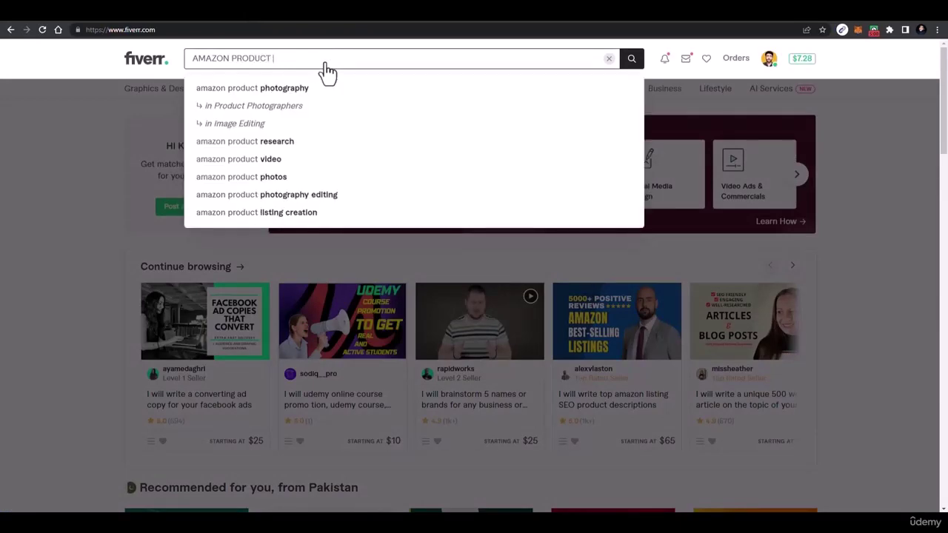
text(CRIPTION)
key(Return)
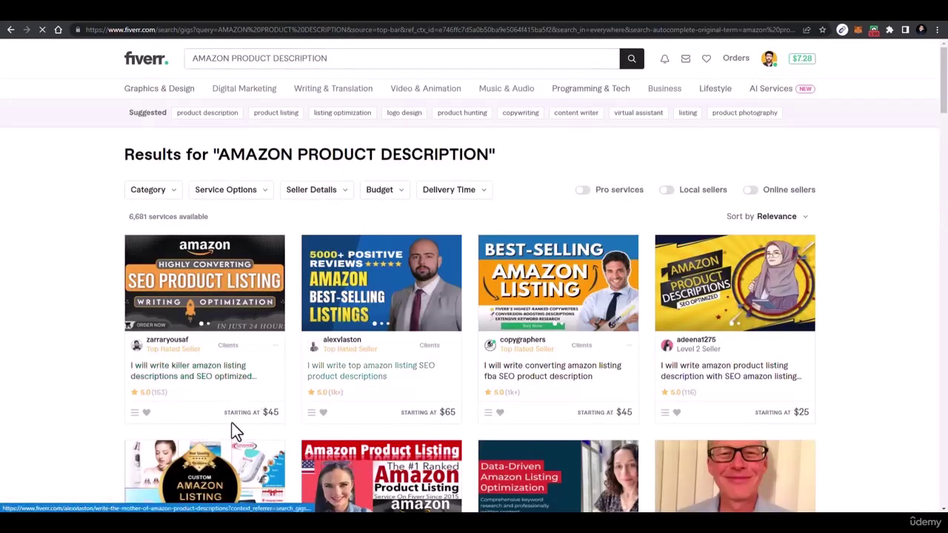
Open an Amazon product listing gig, compare its $600 Premium and $200 Basic packages, then close it.
scroll(768, 397, down, 5)
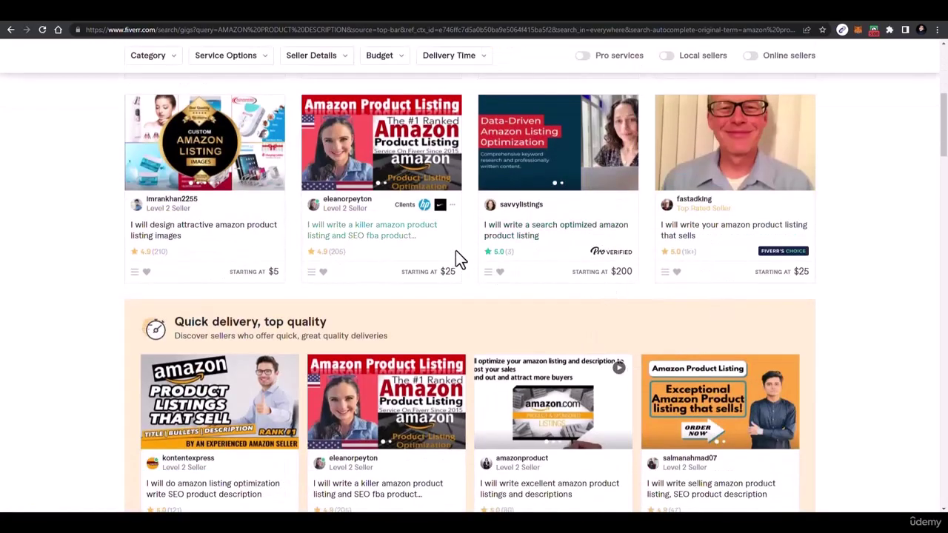
scroll(454, 256, up, 1)
scroll(190, 211, up, 1)
scroll(303, 222, down, 1)
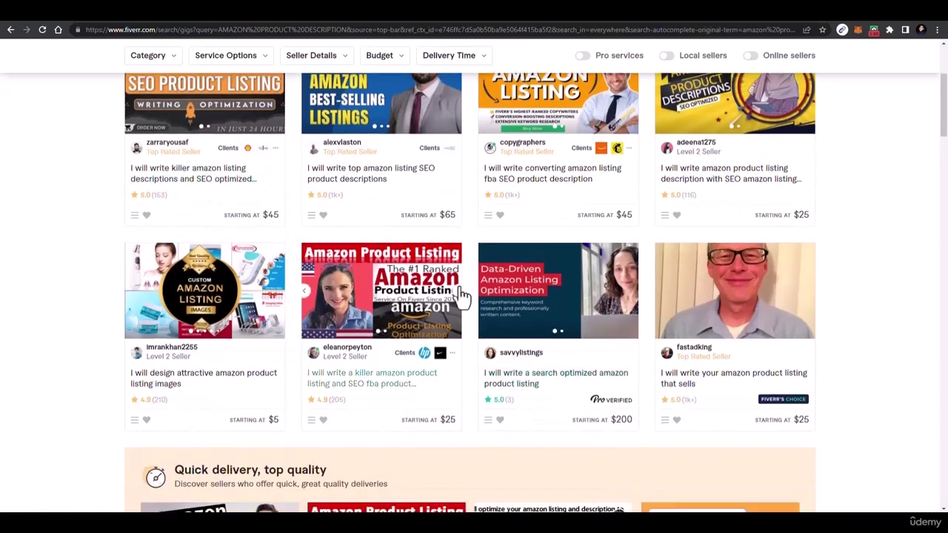
click(566, 384)
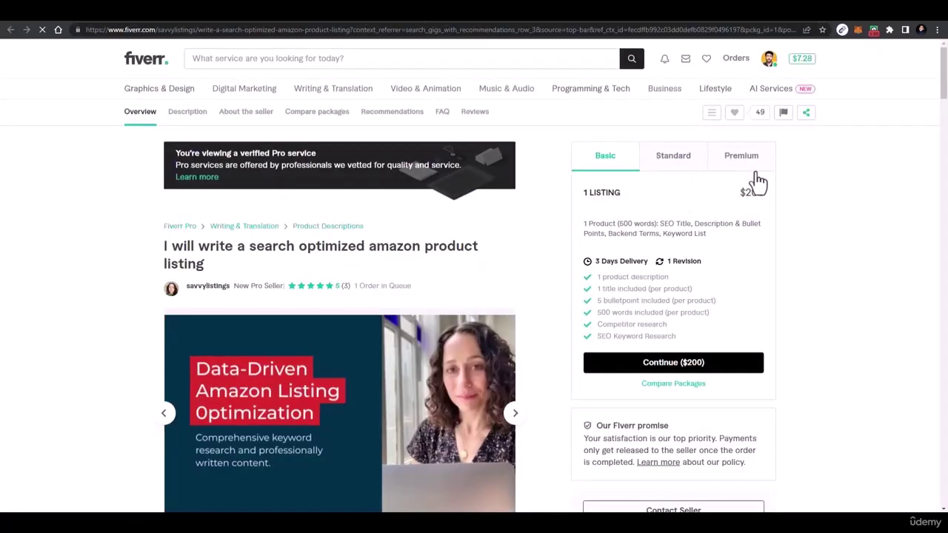
click(750, 169)
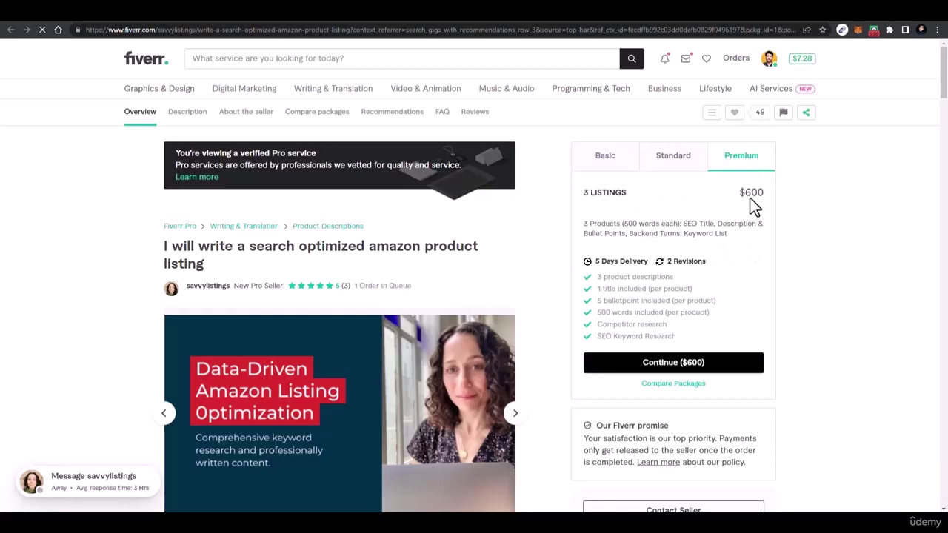
click(625, 167)
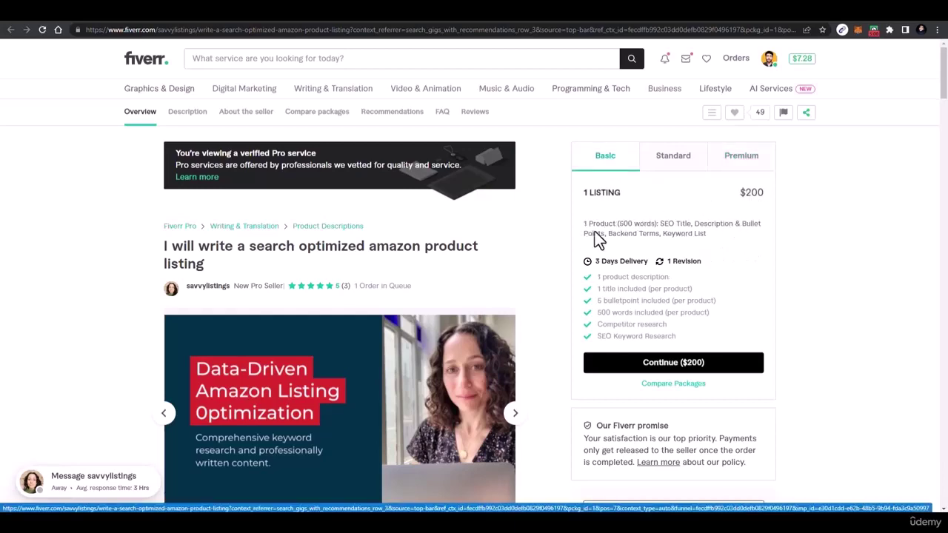
key(ctrl+w)
Open the Amazon Product Description tool and paste the Bone-Dri rifle case brief into Key Benefits.
key(ctrl+Tab)
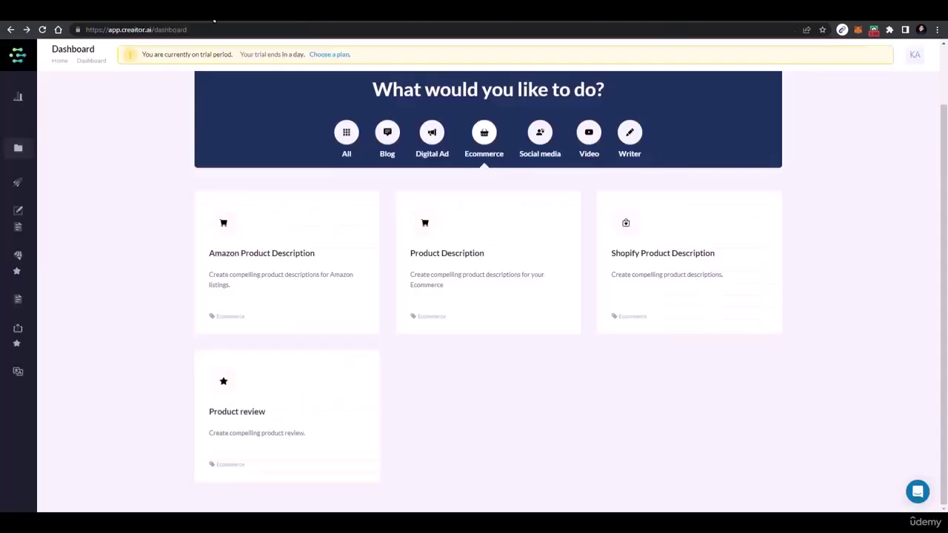
click(300, 289)
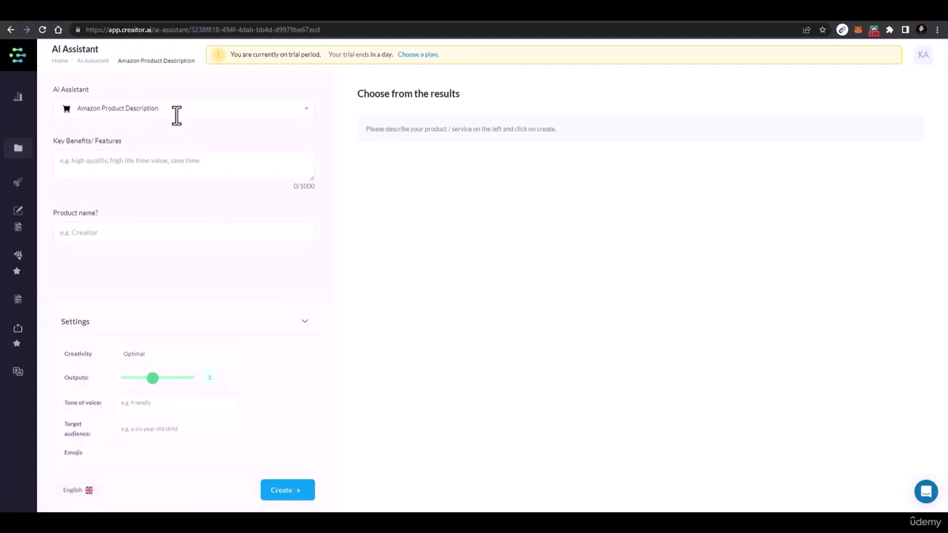
click(182, 169)
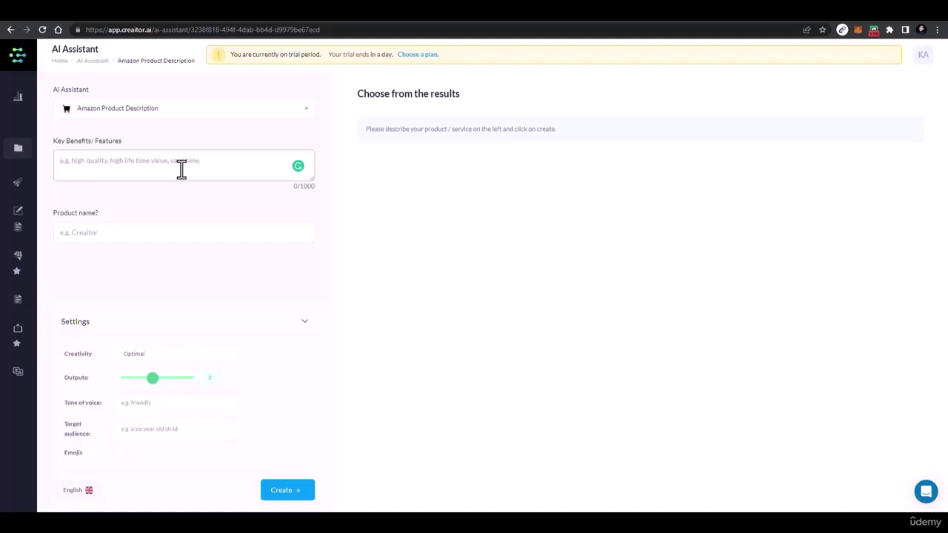
text(The Bone-Dri company is looking to launch its Rifle case on Amazon. They need content for their Amazon detail page that delivers all information about their product to a shopper in a way that reading it makes them buy it.  https://www.bone-dri.com/products/rust-prevention-dual-rifle-case  The requirements for the Amazon detail page are as follows. 5 bullet points. Each with a limit of 150-200 characters. A description of about 2000 characters.)
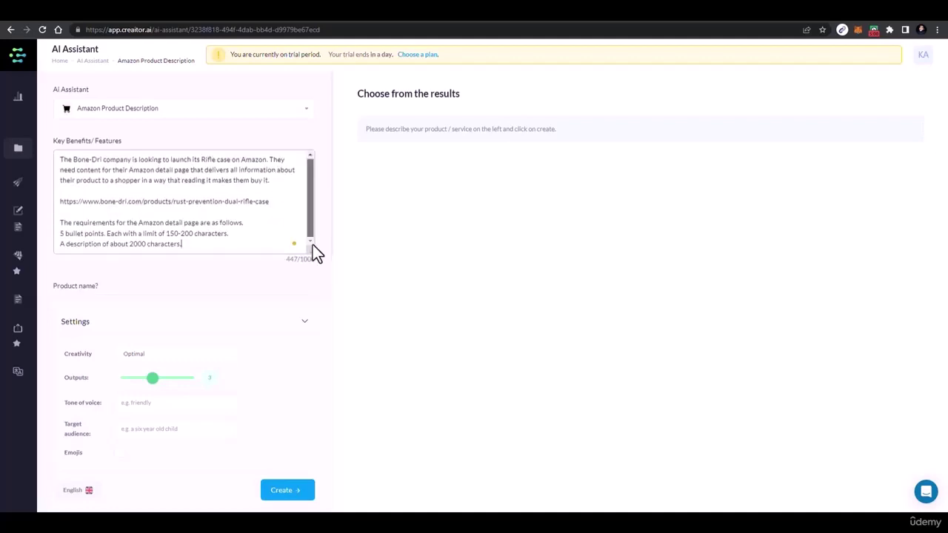
Move the 2000-character description requirement line up to just below the requirements intro.
drag(311, 262, 311, 297)
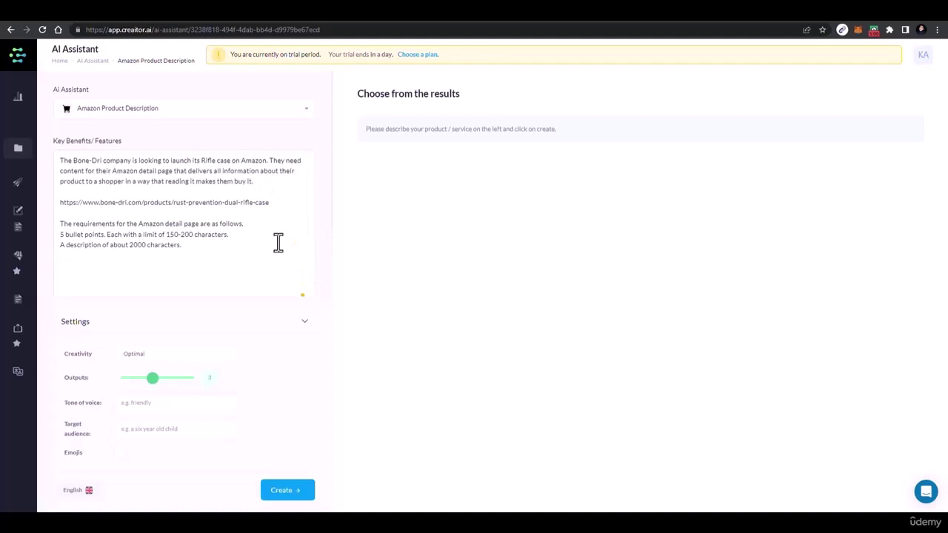
drag(201, 251, 36, 144)
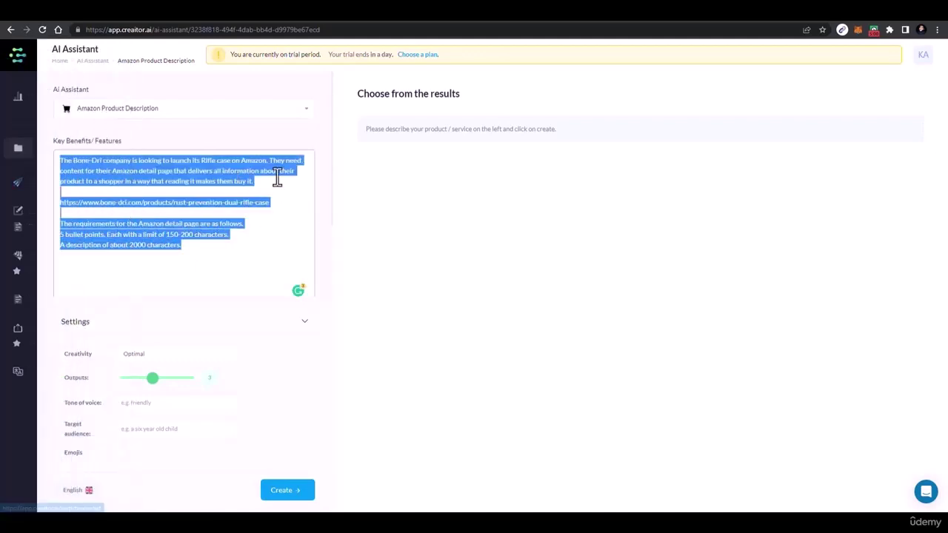
click(276, 174)
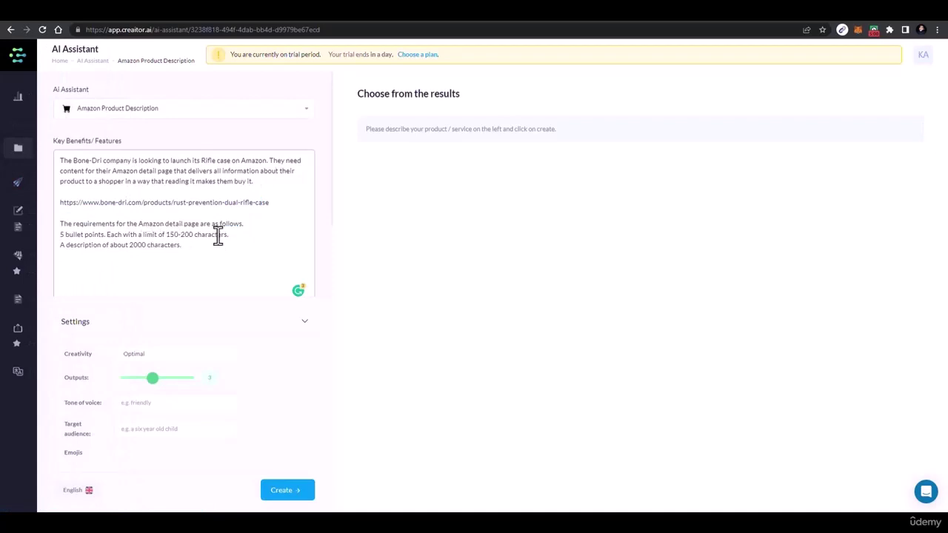
mouse_move(66, 245)
mouse_down()
mouse_move(149, 248)
mouse_move(52, 254)
mouse_up()
key(ctrl+c)
click(70, 250)
click(177, 245)
key(BackSpace)
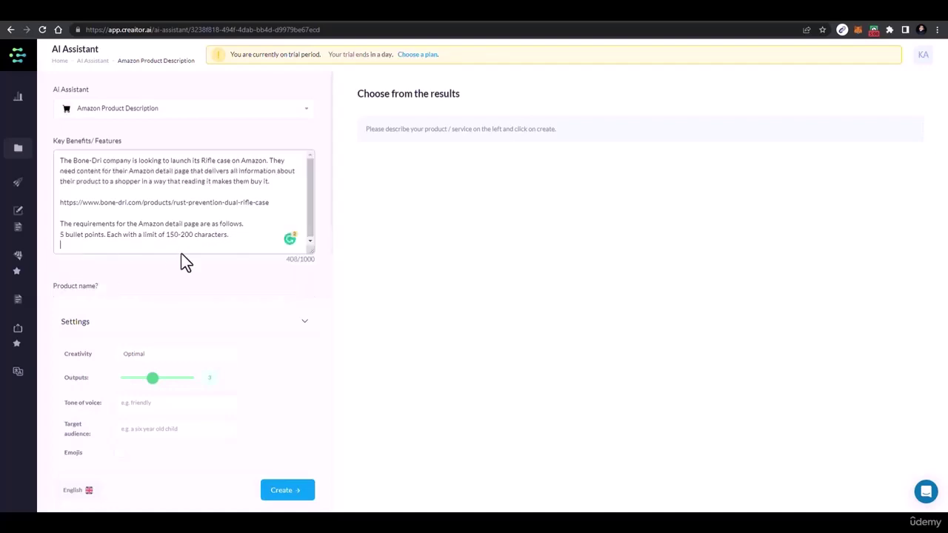
click(271, 223)
key(Return)
key(ctrl+v)
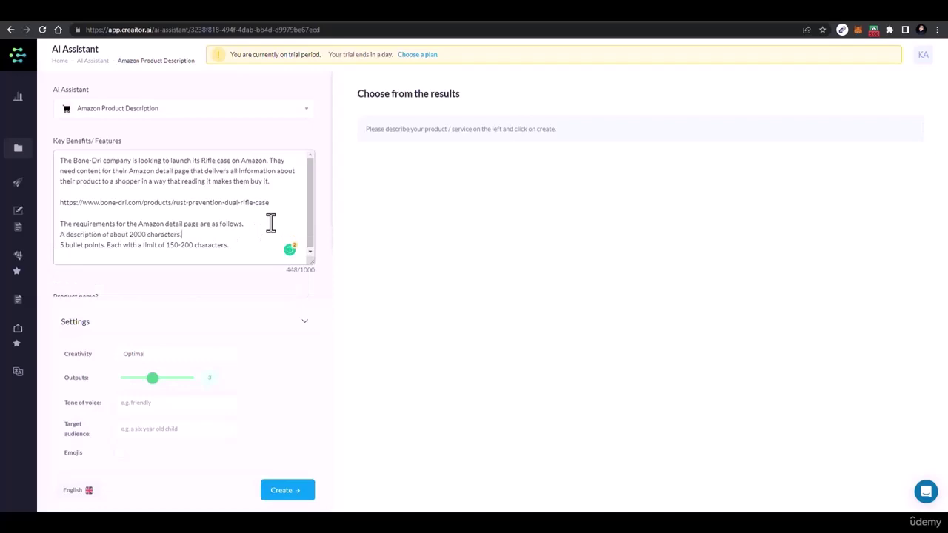
Place the cursor in the Product name field.
scroll(199, 237, down, 1)
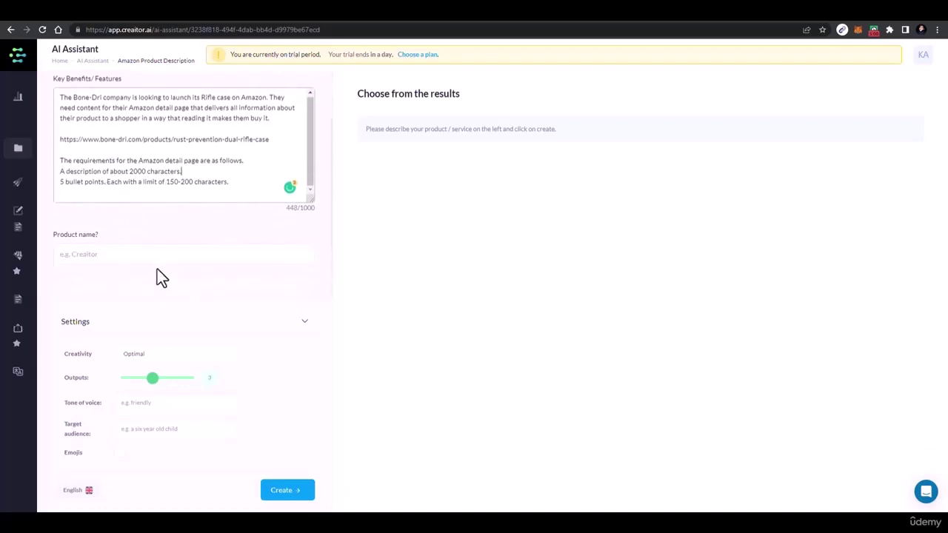
click(98, 254)
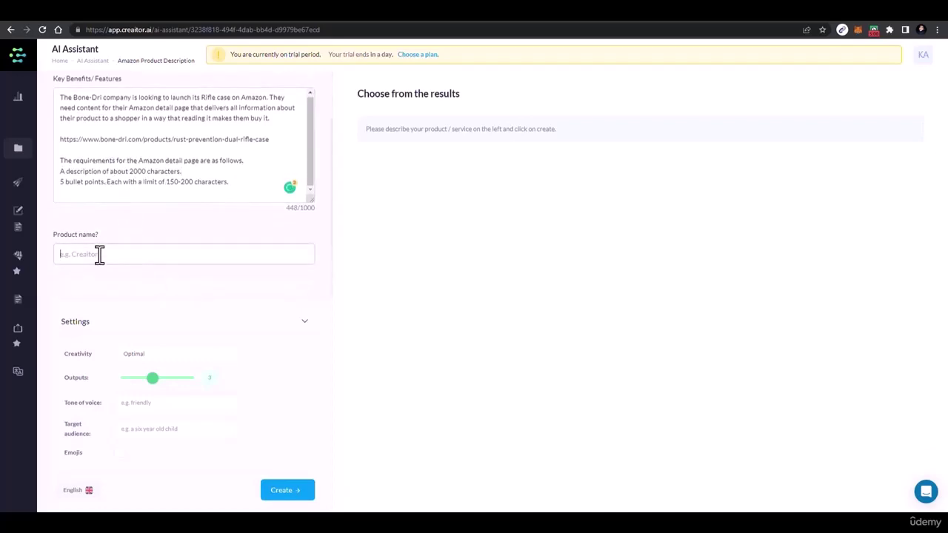
scroll(111, 215, up, 1)
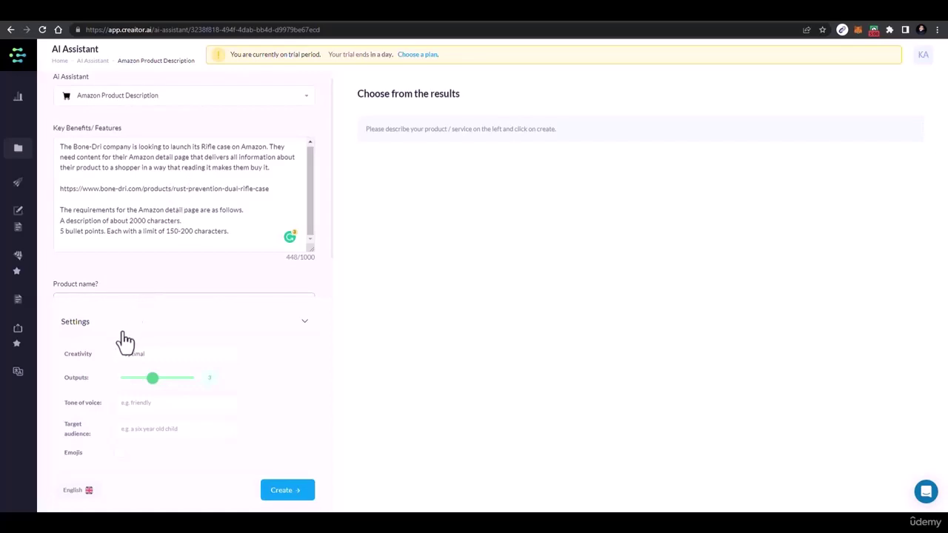
scroll(111, 296, down, 1)
Enter 'Rust Prevention Dual Rifle Case' as the product name.
click(117, 254)
text(r)
key(BackSpace)
text(r)
key(BackSpace)
text(r)
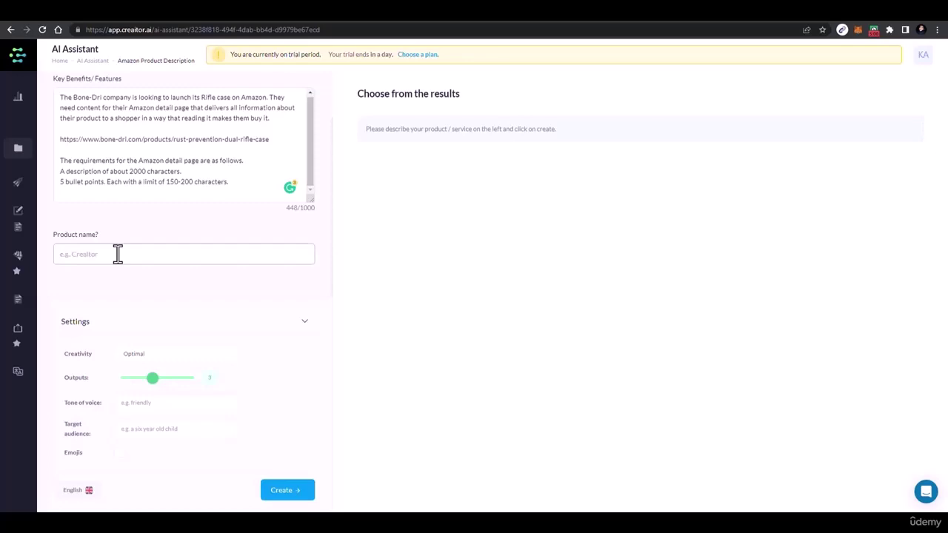
key(BackSpace)
text(Rust Prevention Dual)
text(Rifle Case)
Set creativity to Max and enter 'seo friendly' as the tone of voice.
click(148, 354)
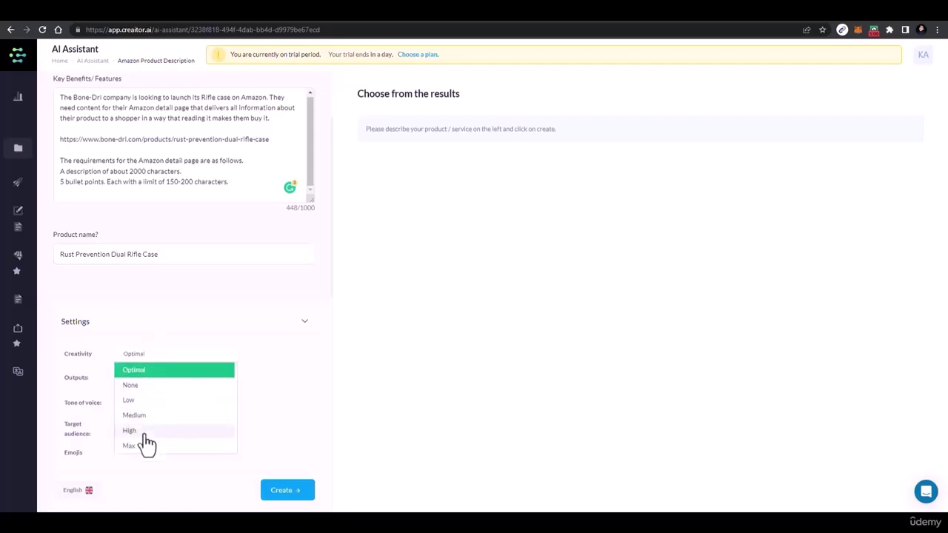
click(142, 446)
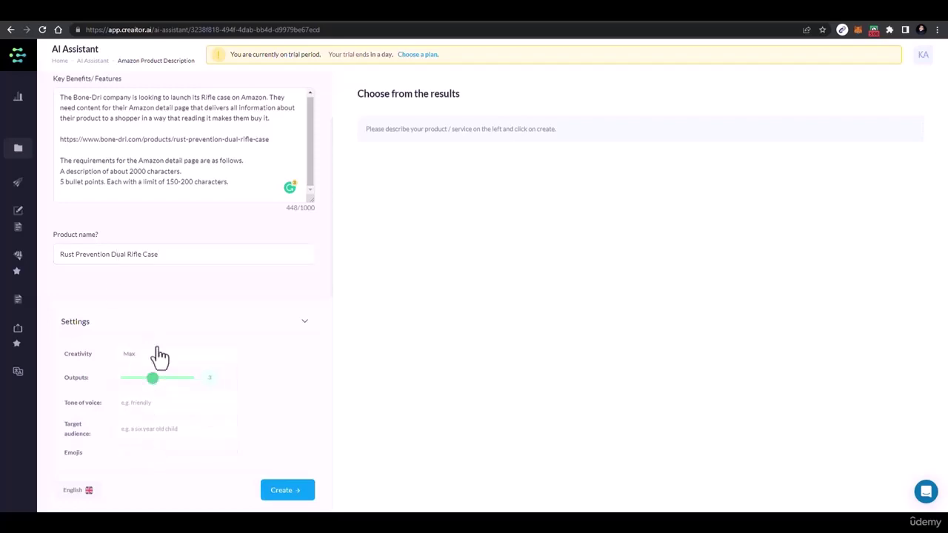
click(140, 403)
text(seo fri)
key(BackSpace)
key(BackSpace)
text(r)
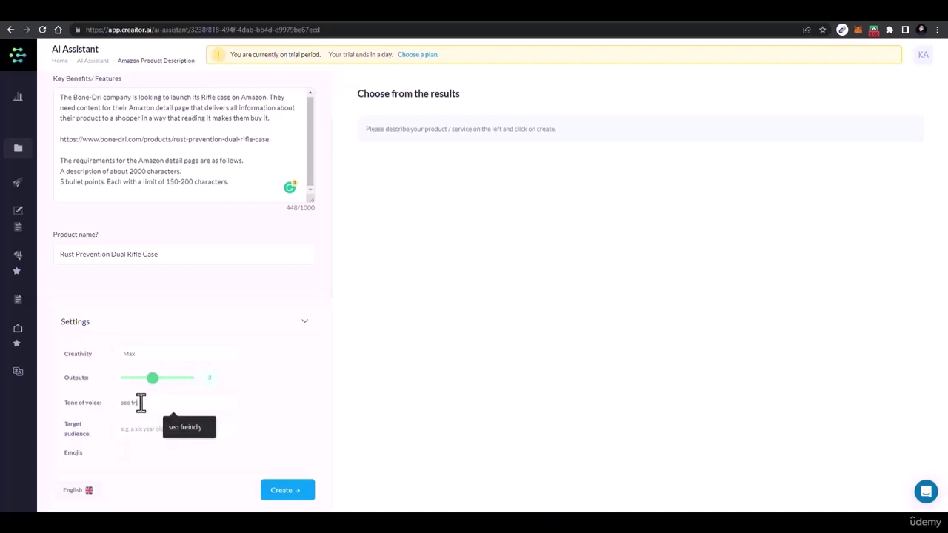
text(iendly)
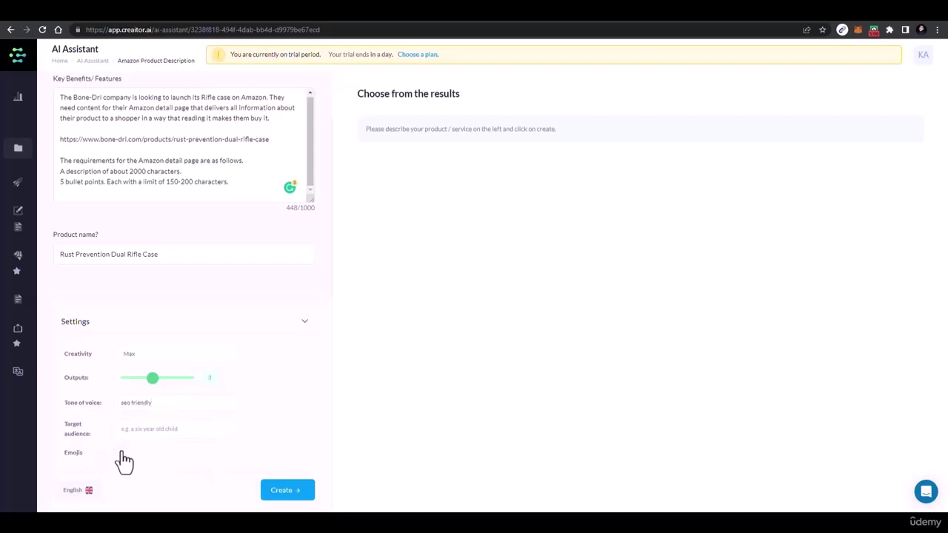
Generate three SEO-friendly Amazon descriptions for the rifle case, review them, and turn emojis off.
click(290, 498)
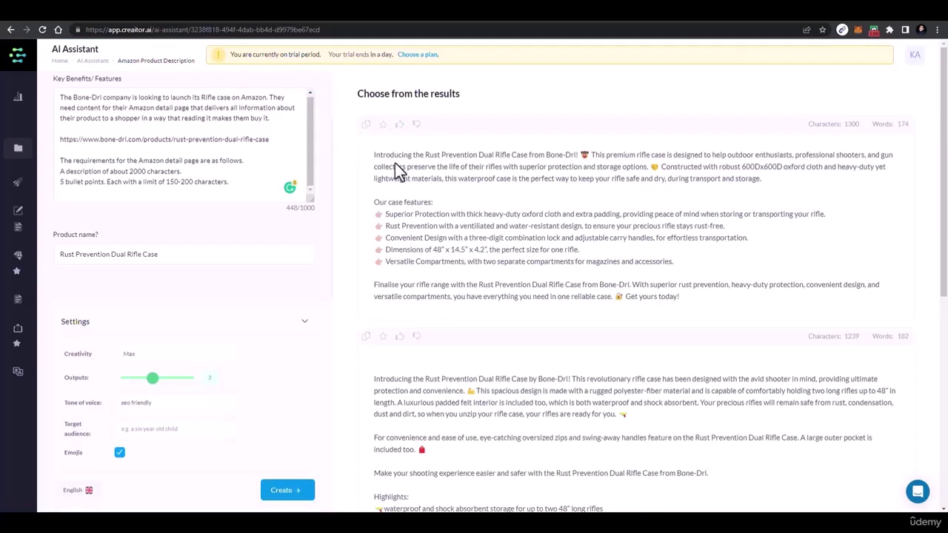
scroll(435, 296, down, 5)
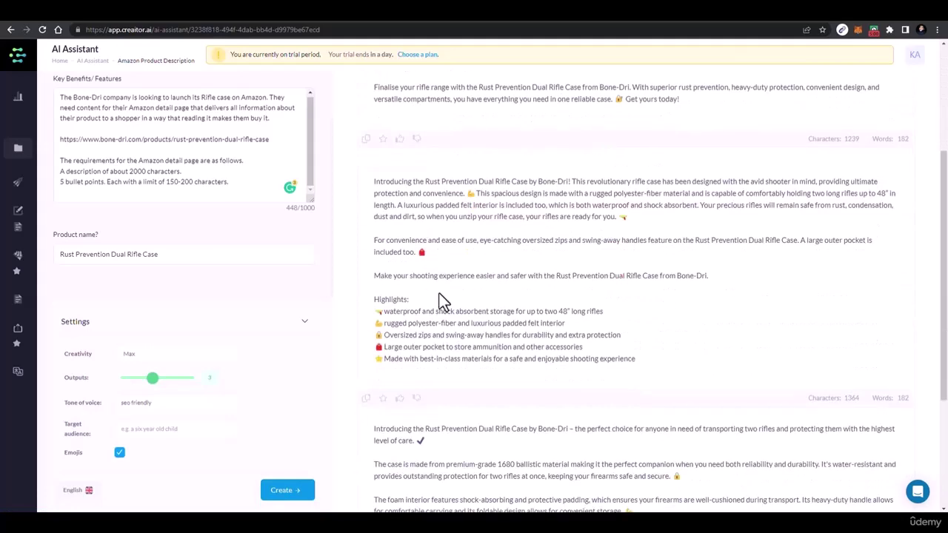
scroll(431, 303, up, 1)
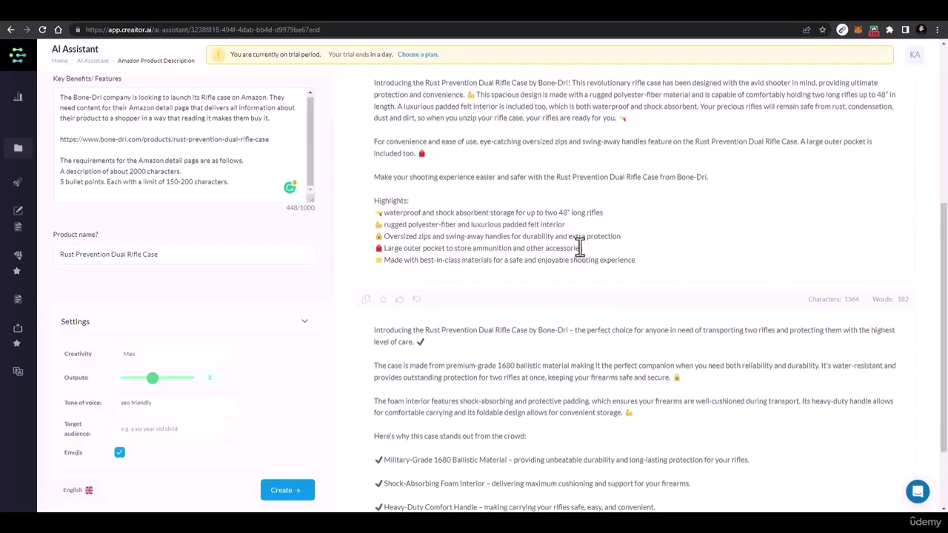
scroll(531, 155, up, 4)
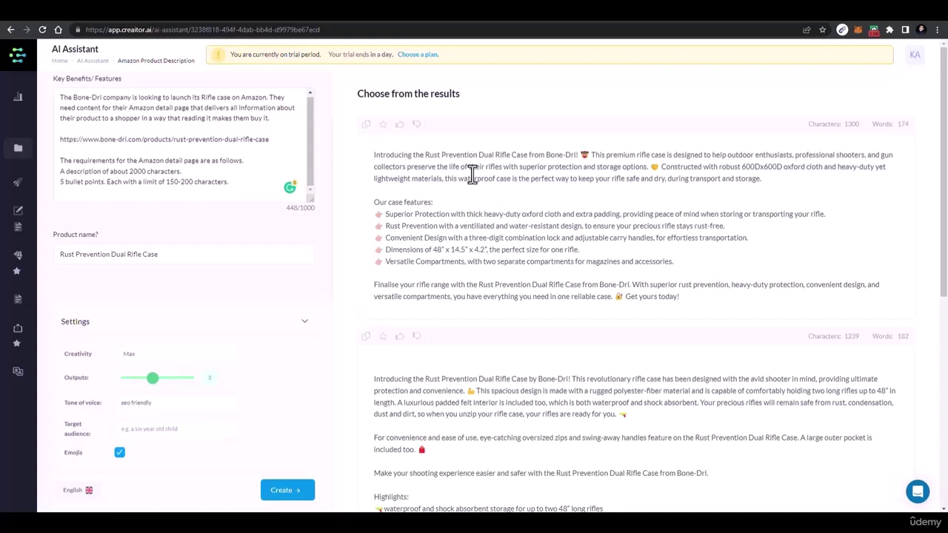
scroll(163, 393, down, 2)
click(119, 452)
Regenerate the rifle case descriptions without emojis and look through the three new results.
click(269, 499)
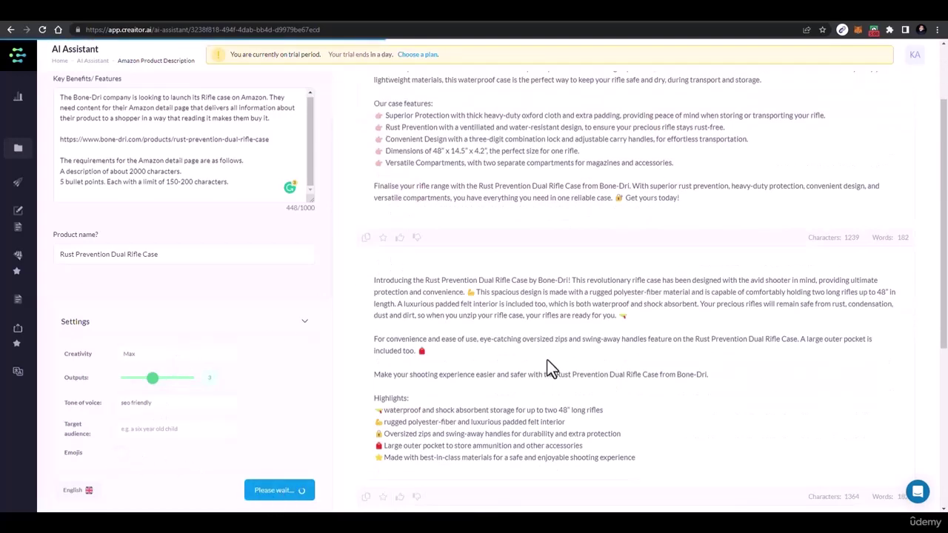
scroll(529, 326, up, 2)
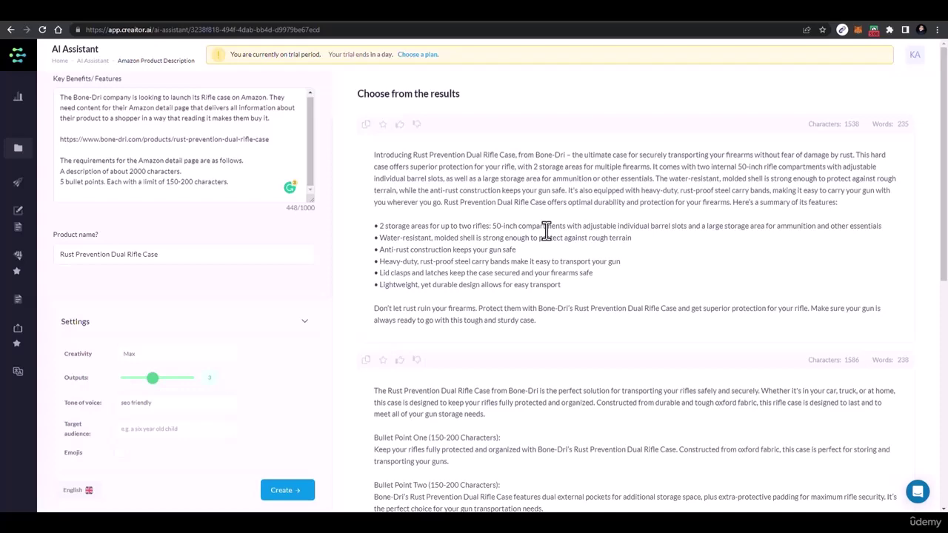
scroll(562, 263, down, 6)
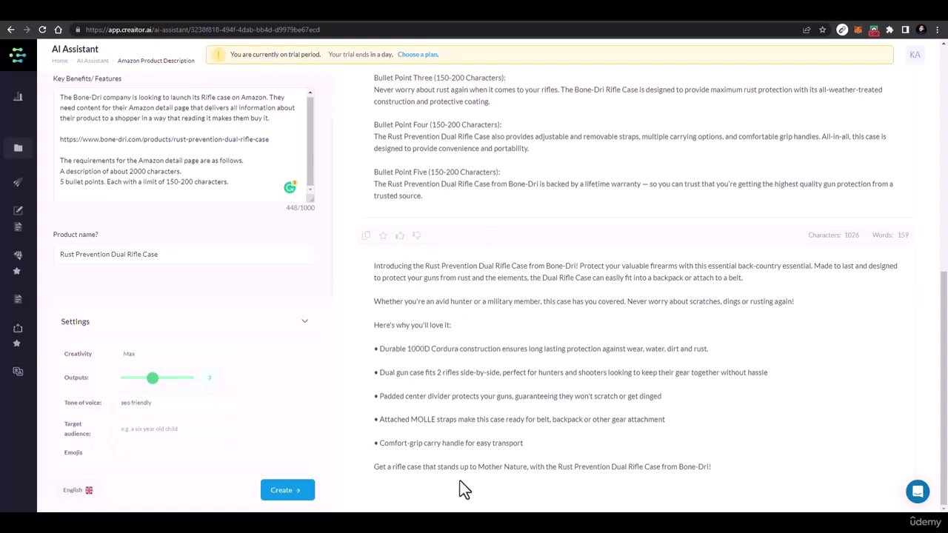
scroll(504, 200, up, 5)
scroll(519, 259, down, 2)
scroll(533, 312, up, 2)
In a new tab, go to docs.google.com and open 'Untitled document - Google Docs'.
click(495, 17)
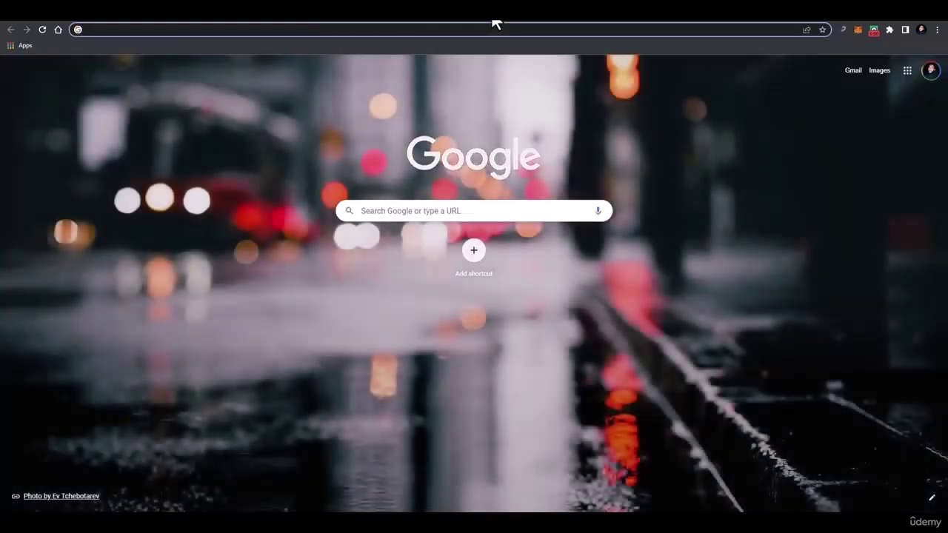
text(docs.google.com)
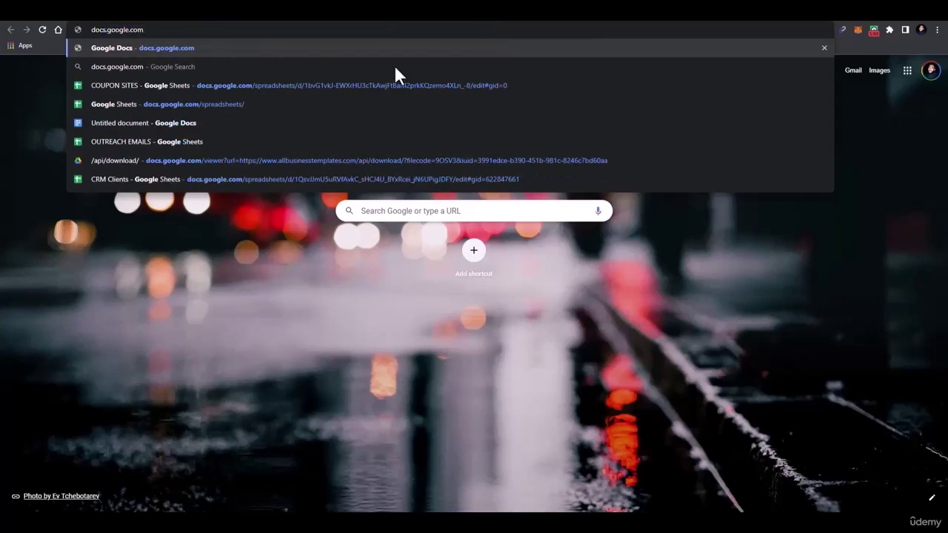
click(237, 123)
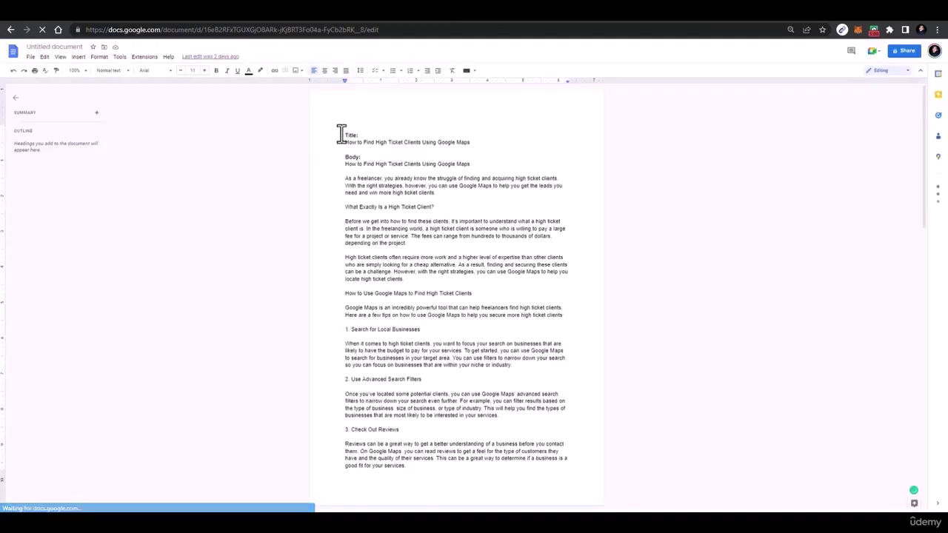
Replace the old Google Maps article with the three pasted rifle case descriptions.
drag(341, 134, 450, 442)
scroll(446, 376, down, 10)
scroll(450, 443, down, 5)
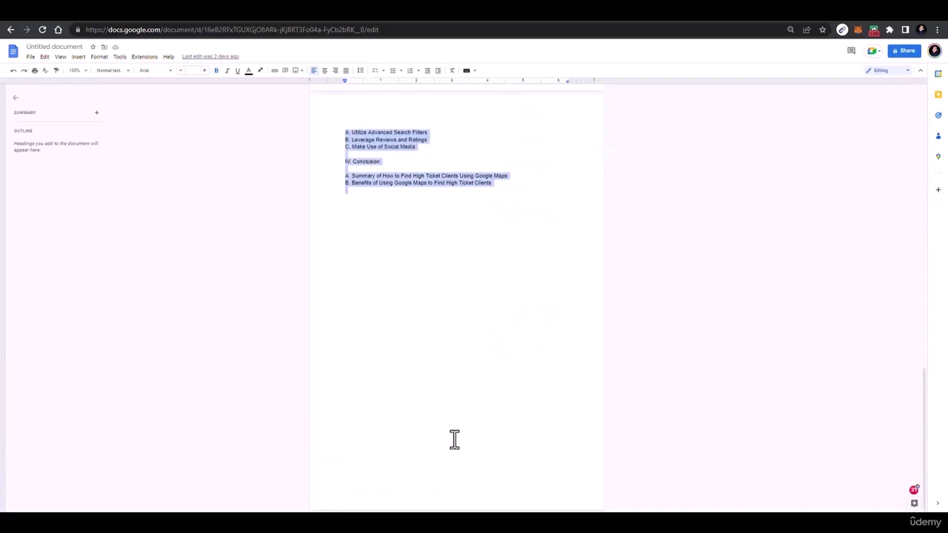
key(ctrl+v)
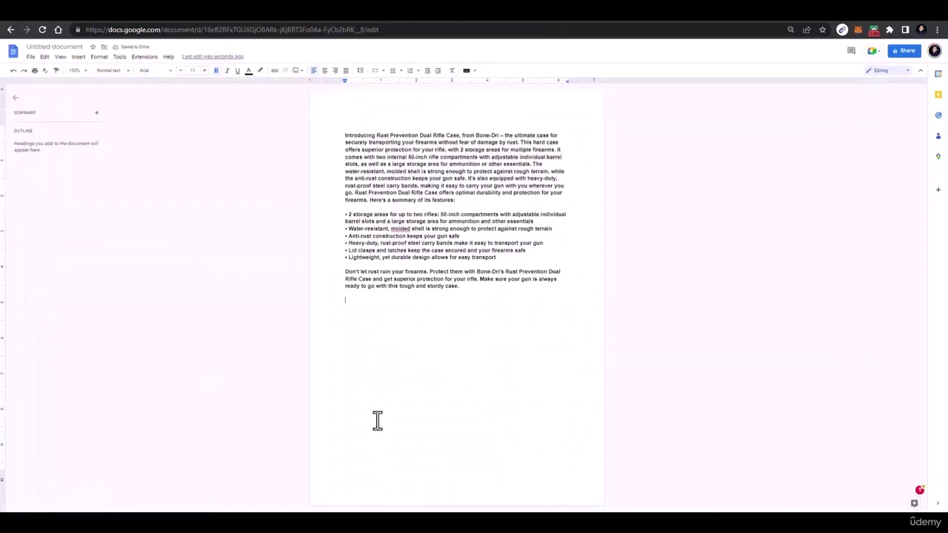
key(ctrl+v)
scroll(402, 264, up, 3)
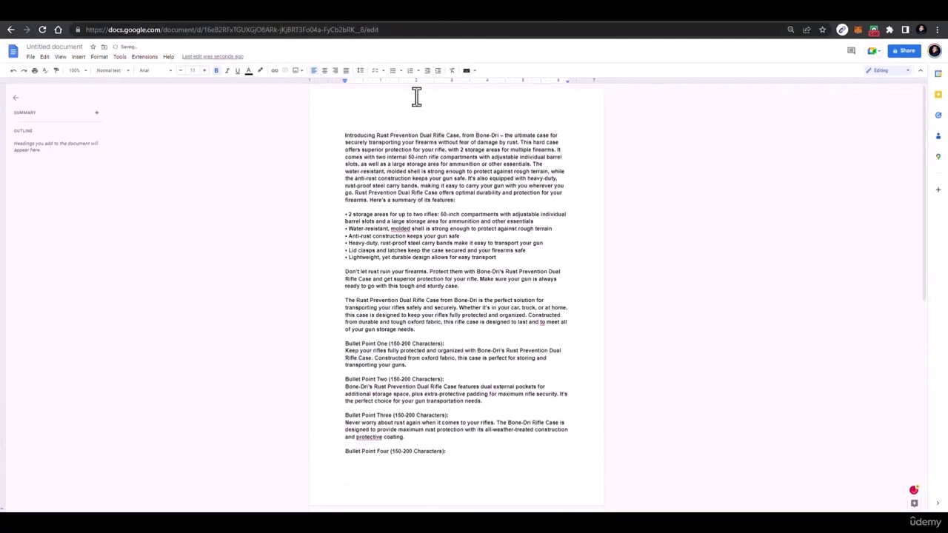
scroll(430, 374, down, 3)
click(430, 374)
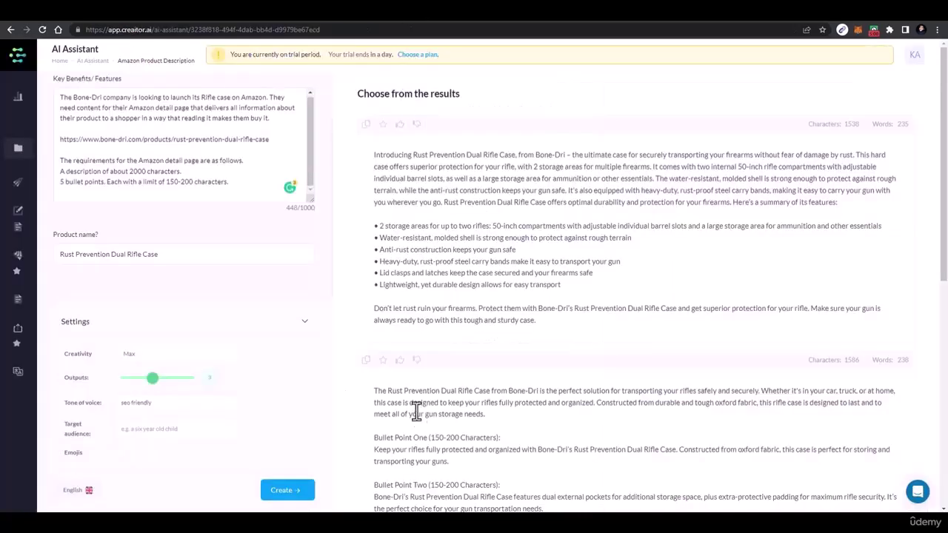
scroll(415, 408, down, 10)
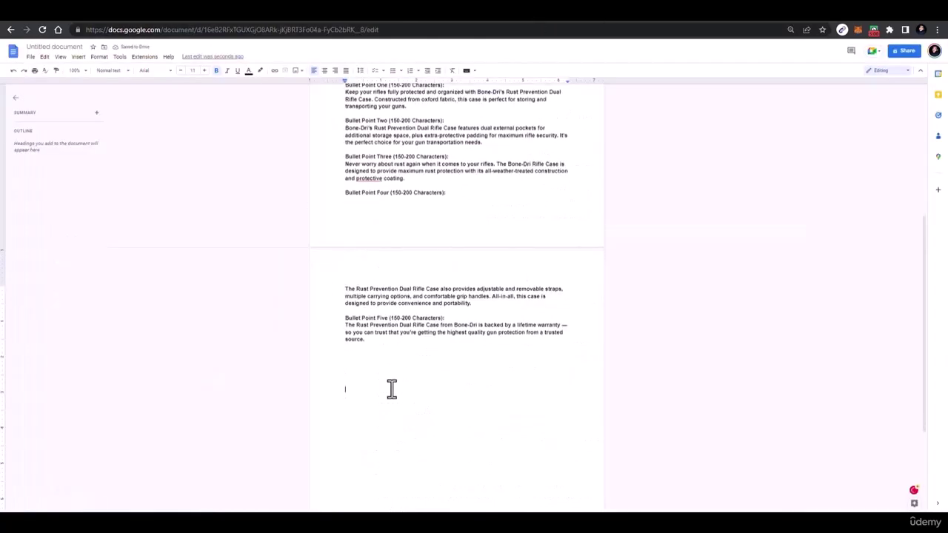
key(ctrl+v)
Remove bold from the pasted descriptions and add a blank line after the first one.
drag(398, 482, 345, 242)
drag(363, 199, 324, 135)
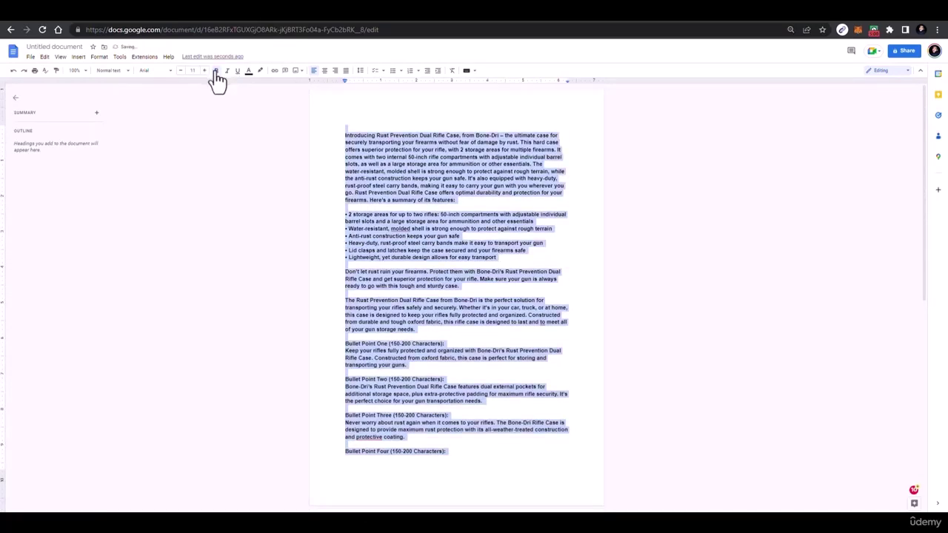
click(215, 71)
click(303, 182)
scroll(376, 346, down, 1)
scroll(377, 346, down, 4)
scroll(381, 298, up, 2)
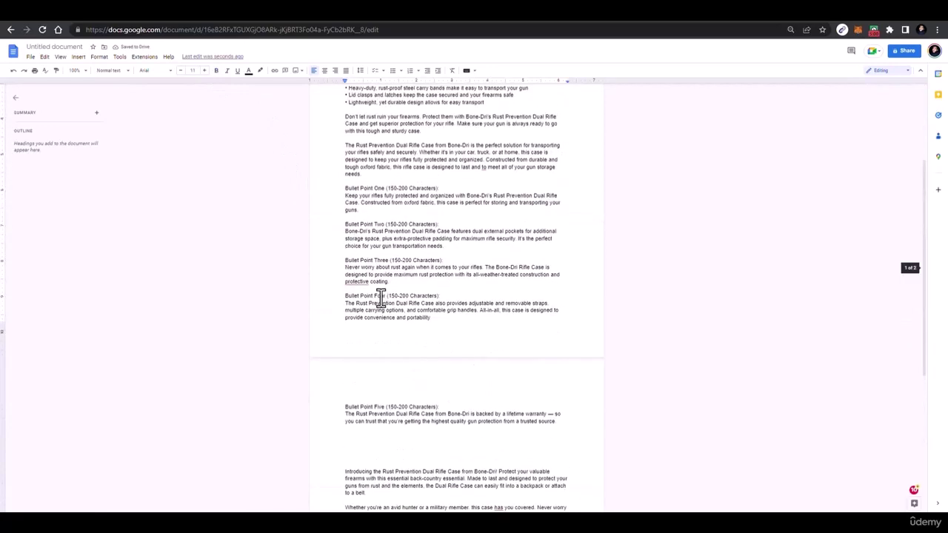
scroll(381, 298, up, 2)
click(380, 186)
key(Return)
Accept the grammar suggestion 'the molded shell' and select the first description for editing.
scroll(381, 186, up, 3)
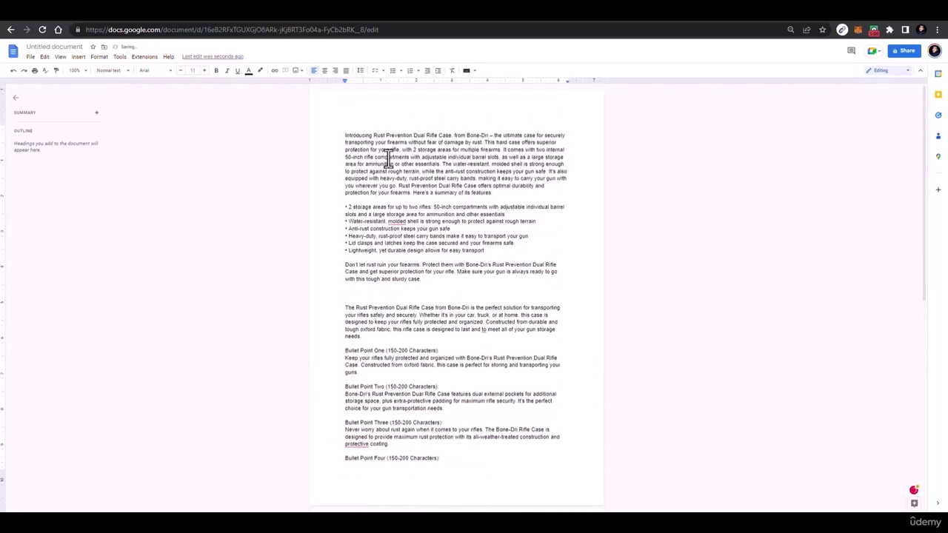
click(403, 223)
click(400, 238)
scroll(399, 379, down, 5)
scroll(400, 396, up, 5)
drag(420, 280, 343, 136)
right_click(408, 170)
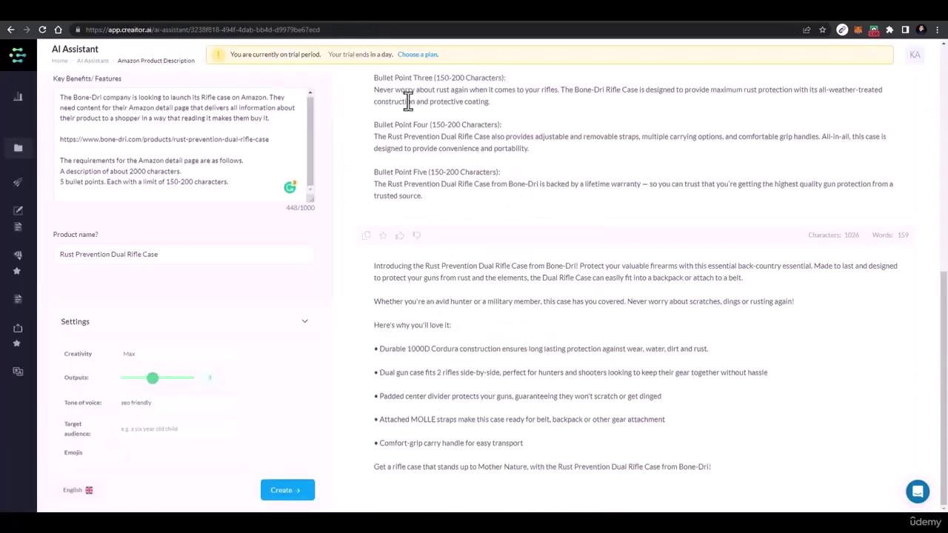
scroll(496, 154, up, 10)
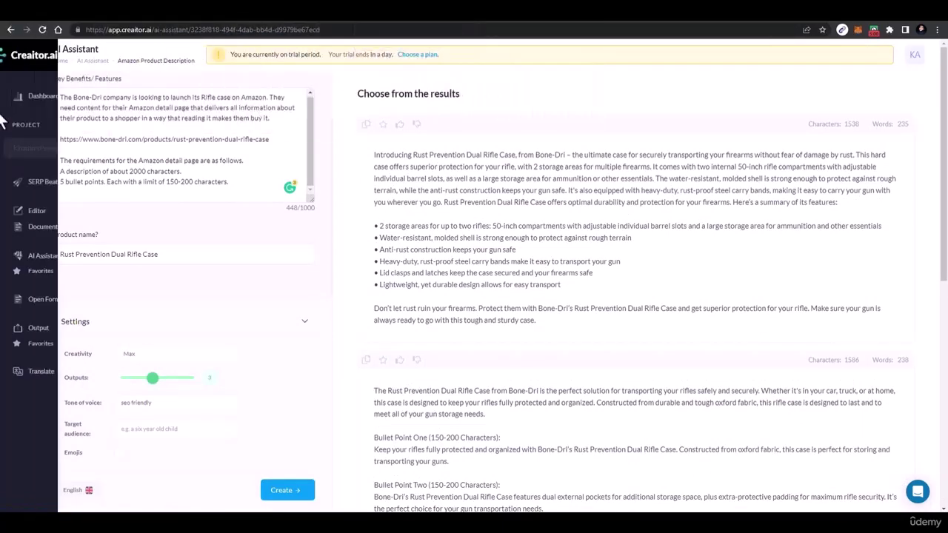
In the Ecommerce Product review tool, request a five-star review of the WordPress freelancing course on Udemy.
click(11, 30)
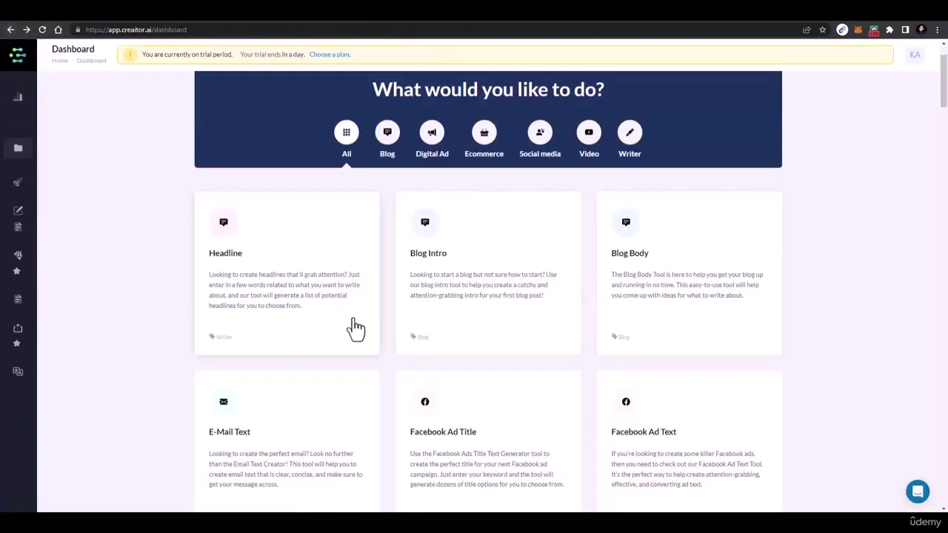
click(484, 148)
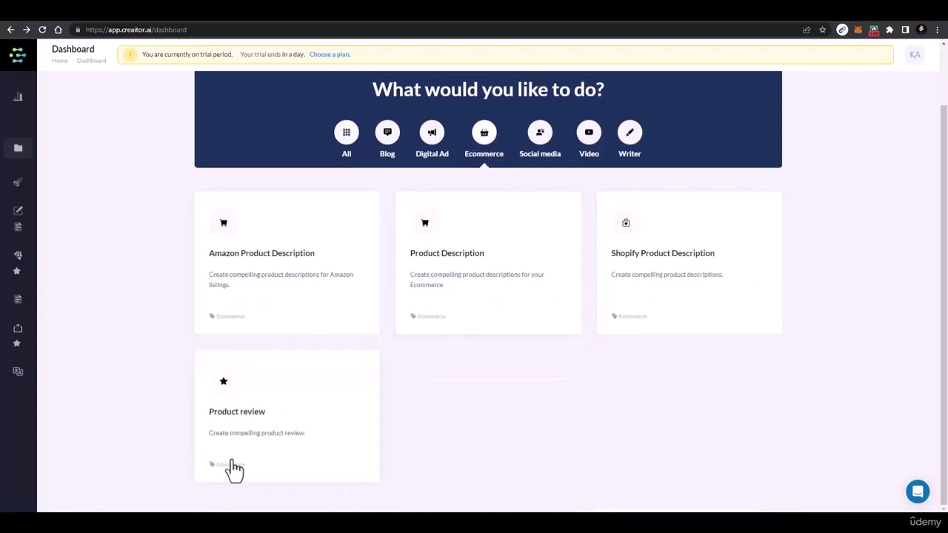
click(269, 453)
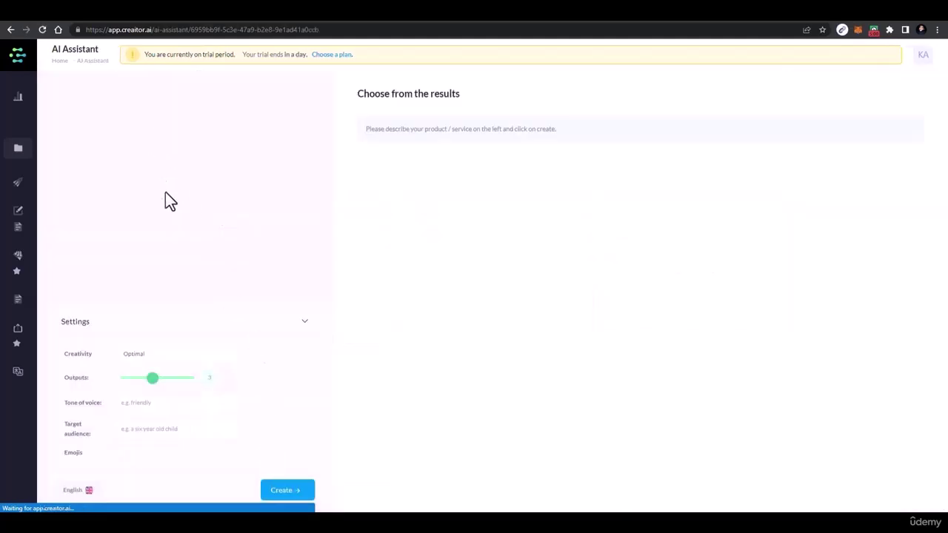
click(145, 159)
text(Write)
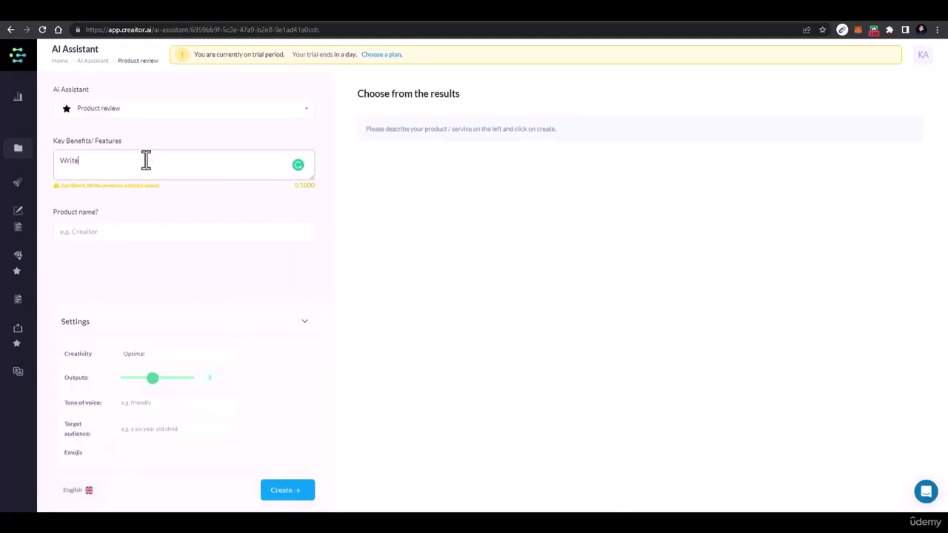
text( a  five start and fully satisfied pr)
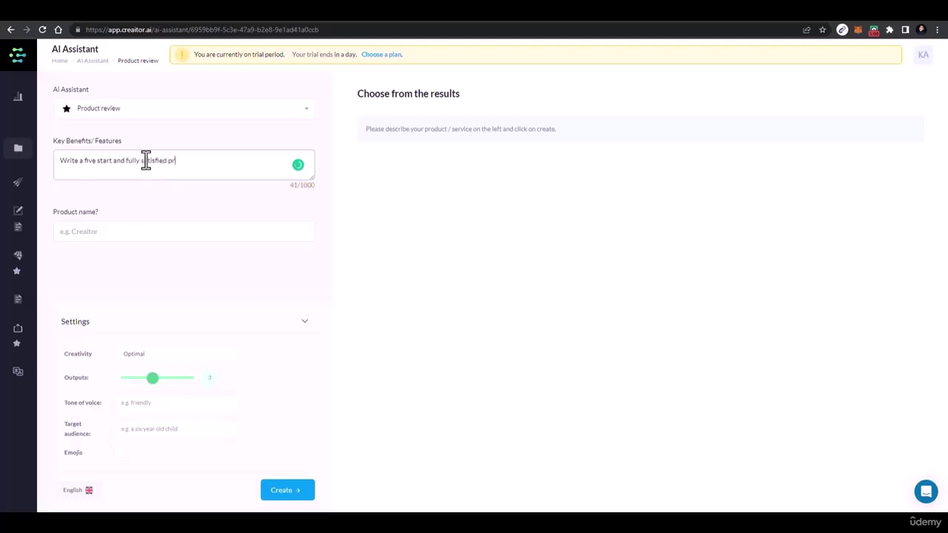
text(oduct review for my wordpress f)
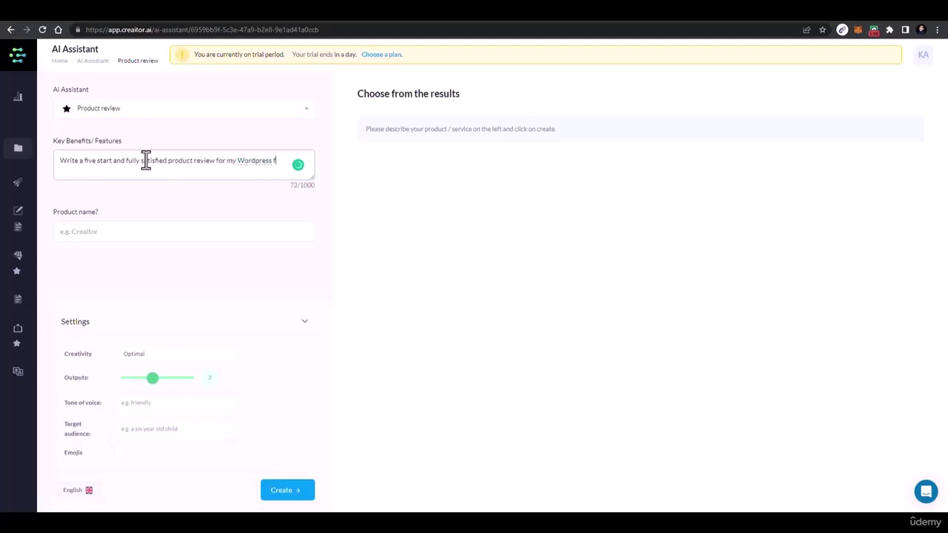
key(BackSpace)
key(BackSpace)
key(BackSpace)
key(BackSpace)
key(BackSpace)
key(BackSpace)
key(BackSpace)
key(BackSpace)
key(BackSpace)
key(BackSpace)
key(BackSpace)
key(BackSpace)
key(BackSpace)
text(wordpress freelancing course eon udemy)
Set product name 'WordPress Freelancing course on Udemy', generate three reviews, then return to the Ecommerce tools.
key(Tab)
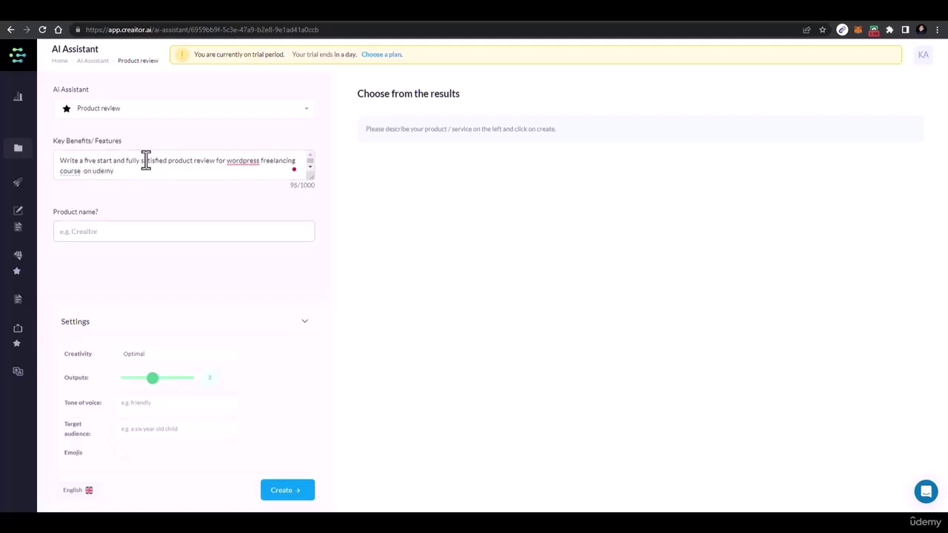
key(Tab)
text(WordPress Freelancing course on udemy)
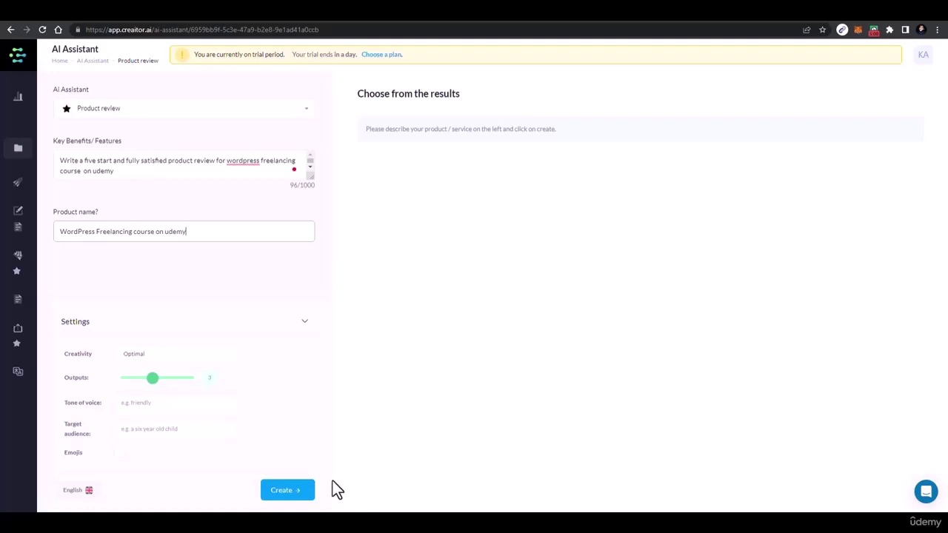
click(295, 499)
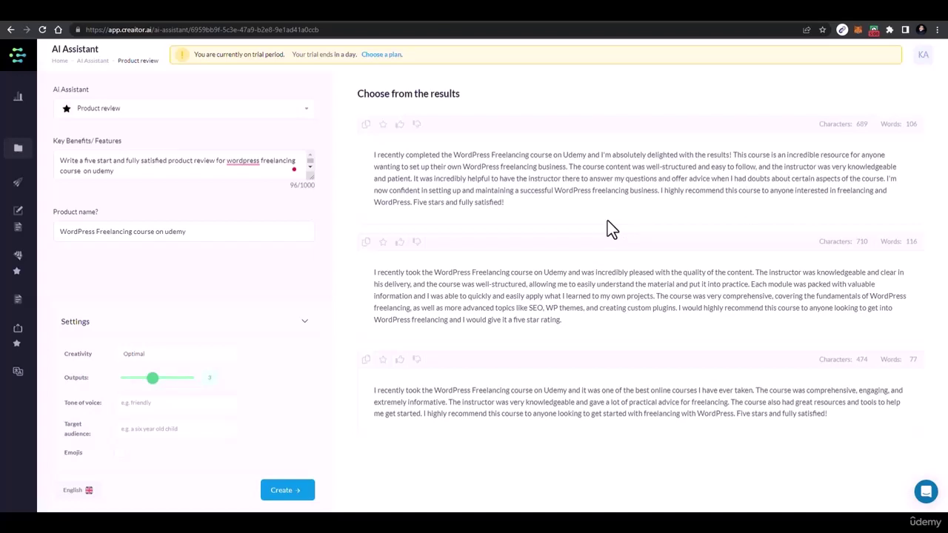
click(10, 30)
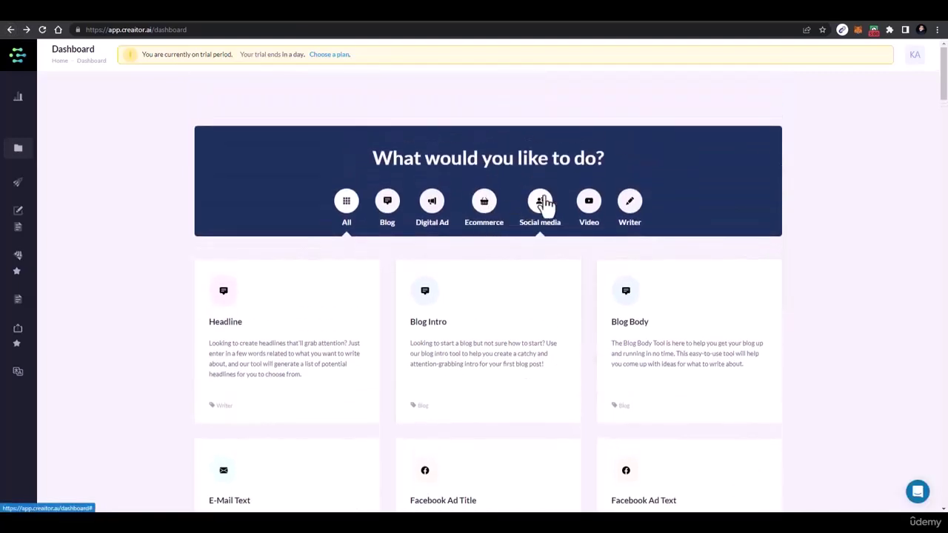
click(491, 215)
In Product Description, enter key benefits 'WordPress Freelancing Course' and product name 'WordPress', then generate.
click(455, 381)
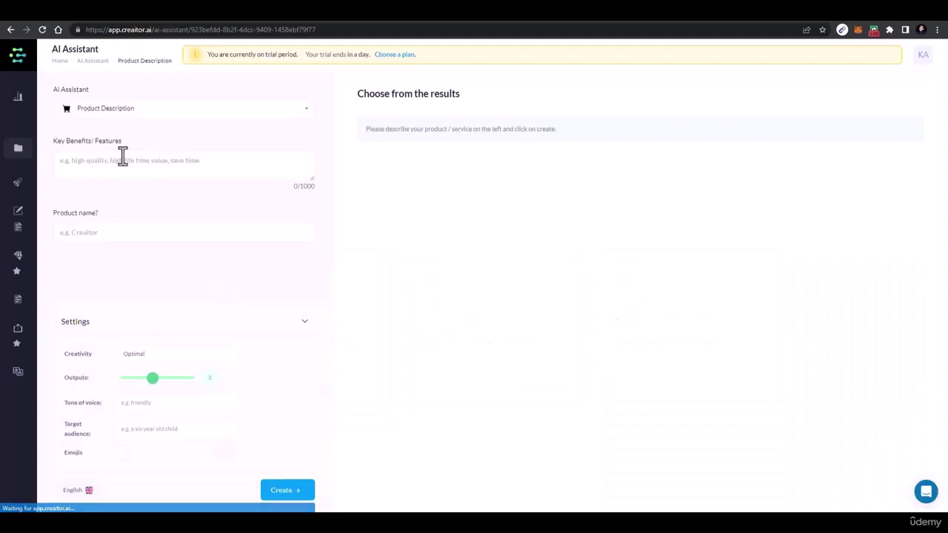
click(120, 158)
text(Write a )
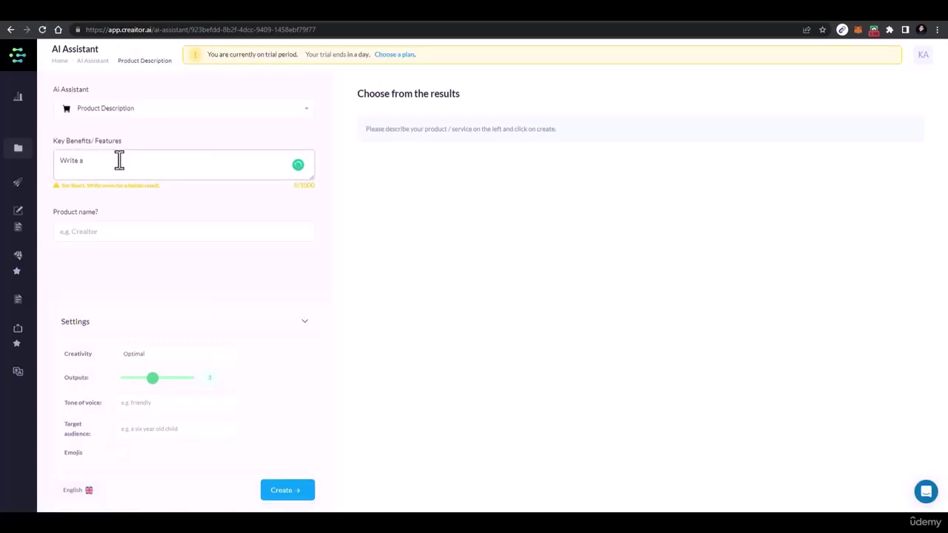
text(description for my)
key(BackSpace)
key(BackSpace)
key(BackSpace)
key(BackSpace)
key(BackSpace)
key(BackSpace)
key(BackSpace)
key(BackSpace)
key(BackSpace)
key(BackSpace)
key(BackSpace)
key(BackSpace)
key(BackSpace)
key(BackSpace)
key(BackSpace)
key(BackSpace)
key(BackSpace)
key(BackSpace)
key(BackSpace)
key(BackSpace)
text(WordPress fFreelancing Course)
click(100, 234)
text(WordPre)
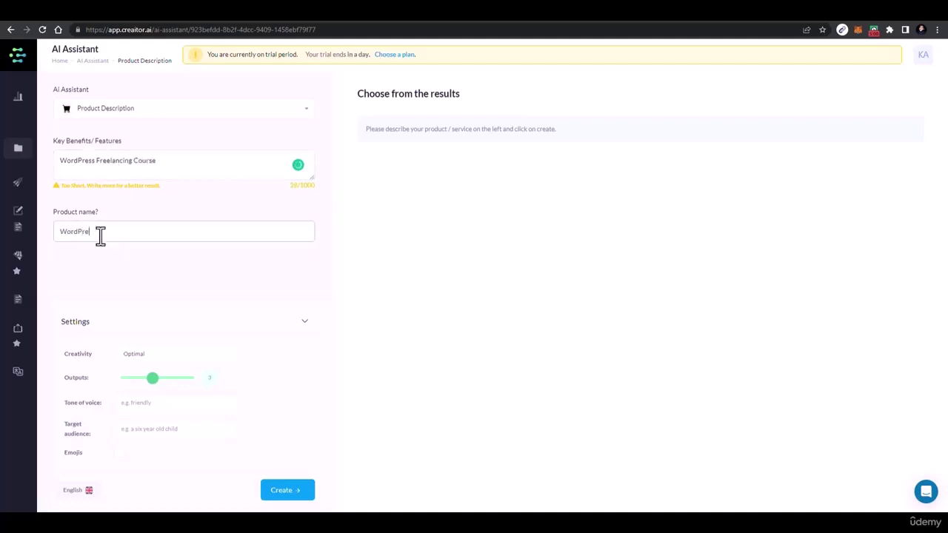
text(ss Freelancing course)
drag(163, 231, 91, 236)
key(BackSpace)
click(276, 490)
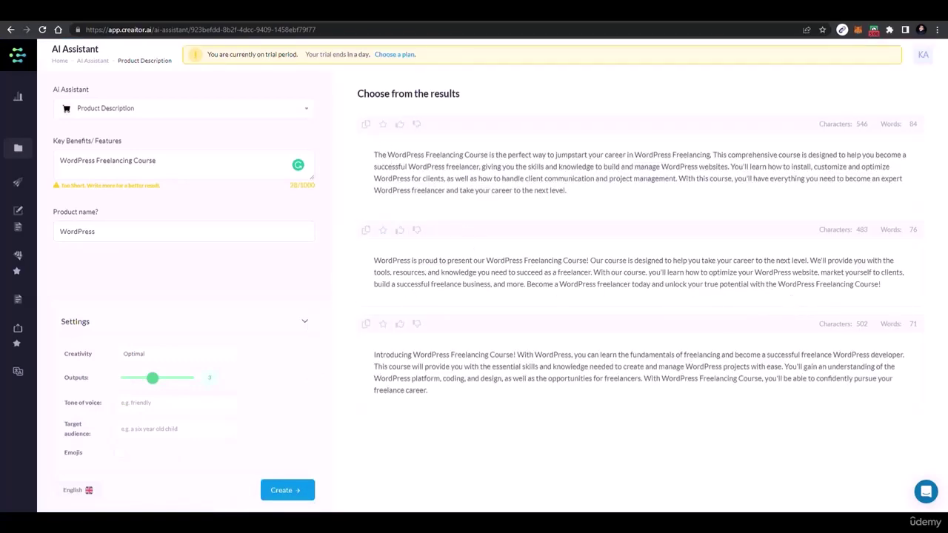
Rename the product 'WordPress Freelancing course', ask for 'upto 2000 words description for' it 'on udemy', and regenerate.
click(173, 237)
text(Freelancing couse)
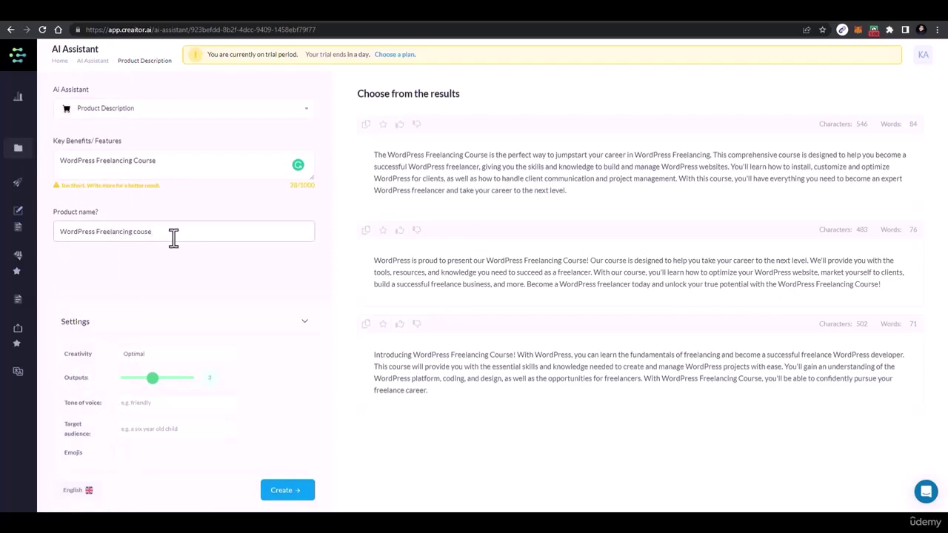
key(BackSpace)
key(BackSpace)
text(rse)
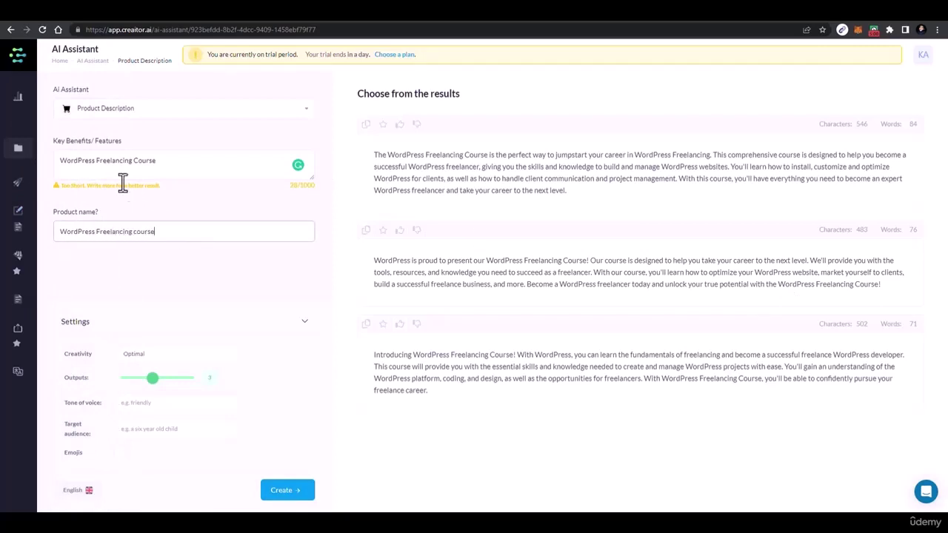
click(58, 162)
text(20)
key(BackSpace)
key(BackSpace)
text(upto 2000 words description for)
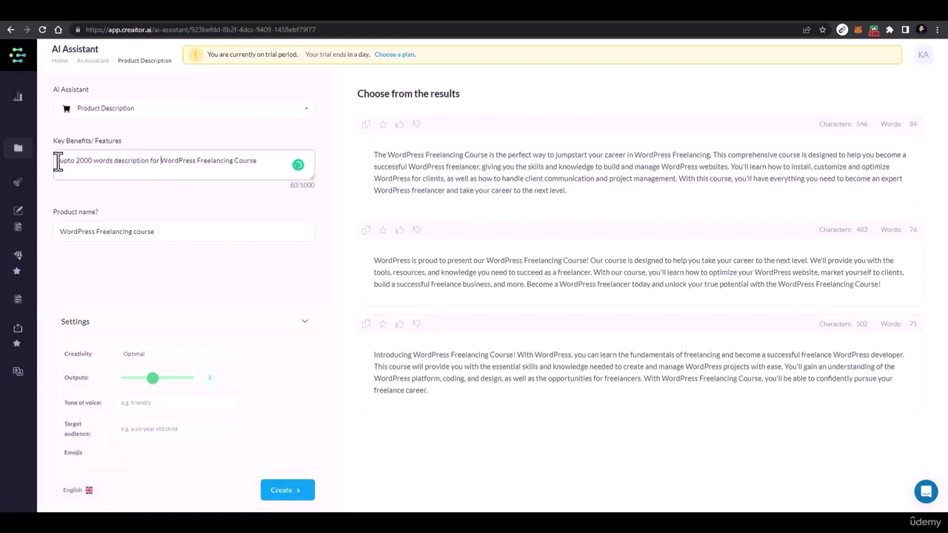
click(276, 160)
text(on udemy)
click(285, 491)
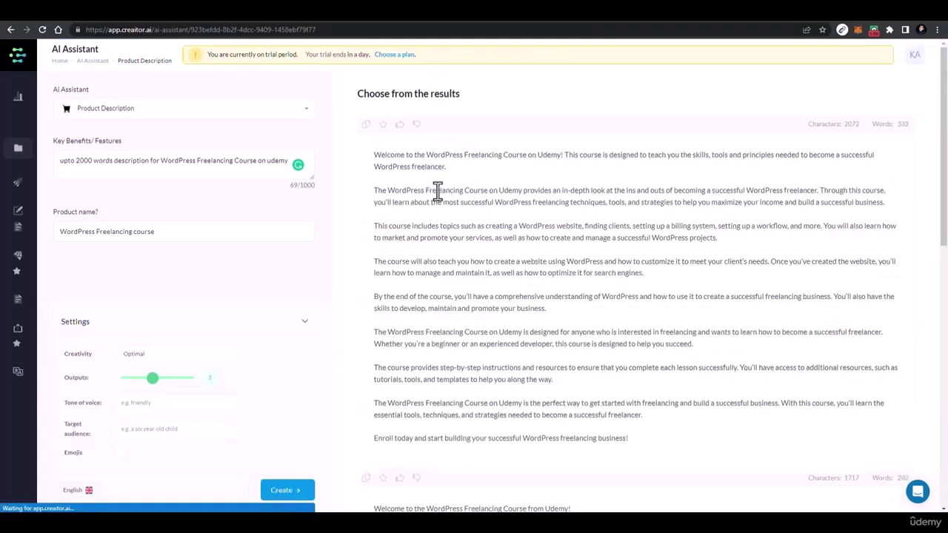
scroll(455, 166, down, 4)
scroll(444, 159, up, 4)
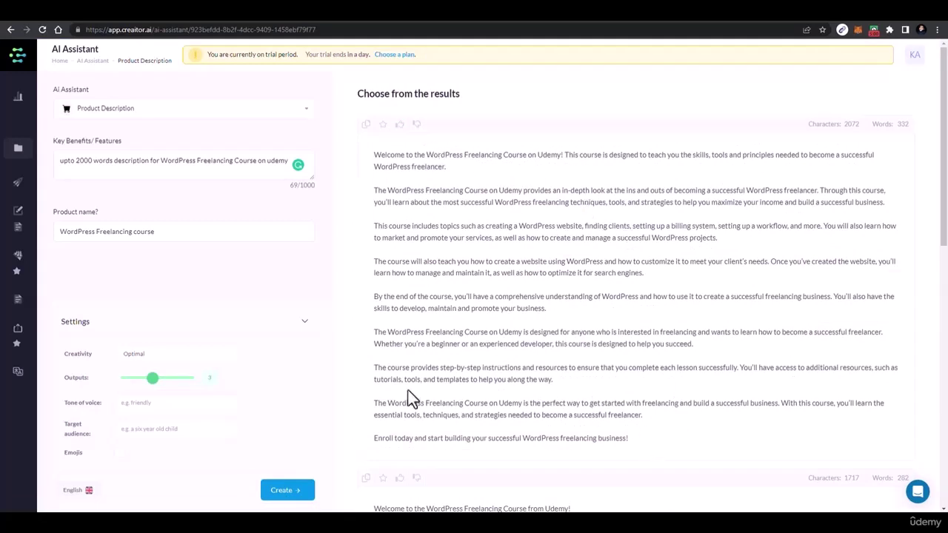
Go back to the dashboard, browse the Ecommerce tools, then switch to the Social media category.
click(9, 30)
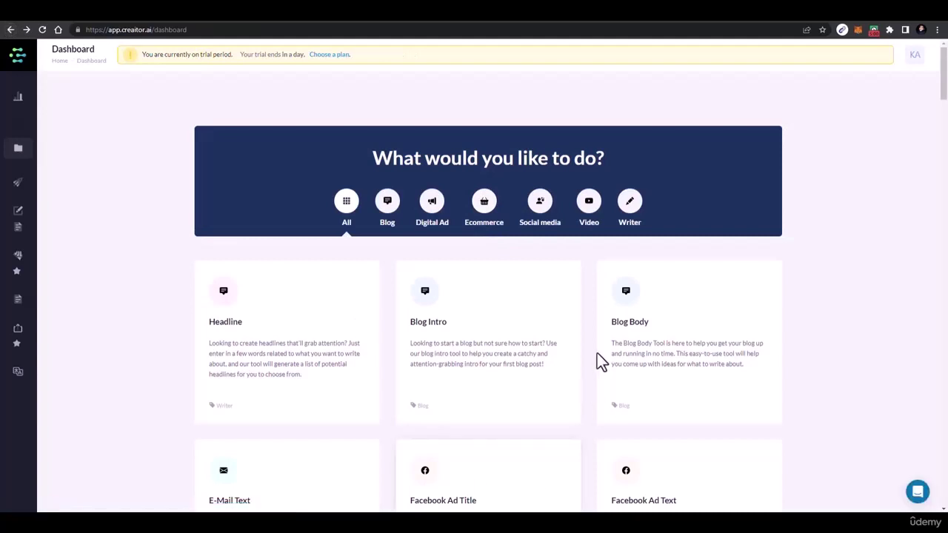
click(487, 206)
scroll(451, 402, down, 1)
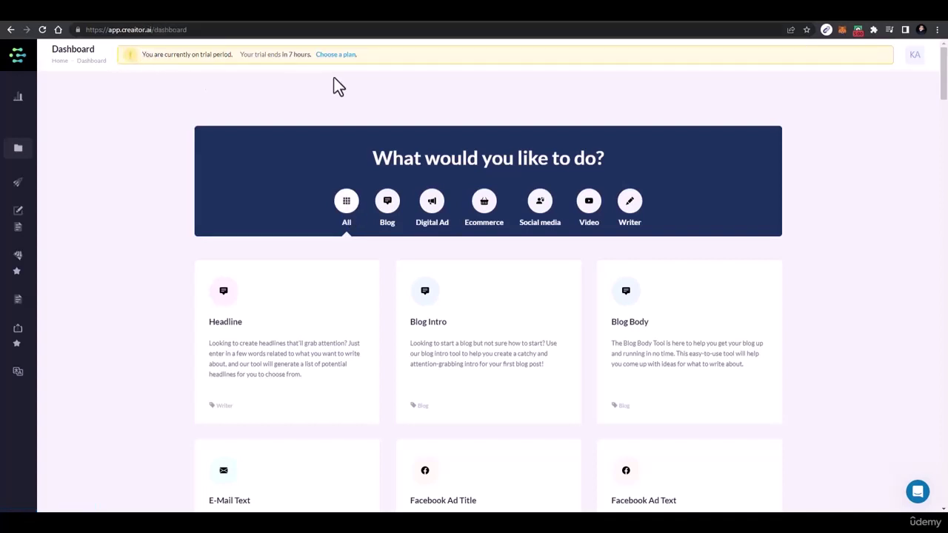
click(540, 207)
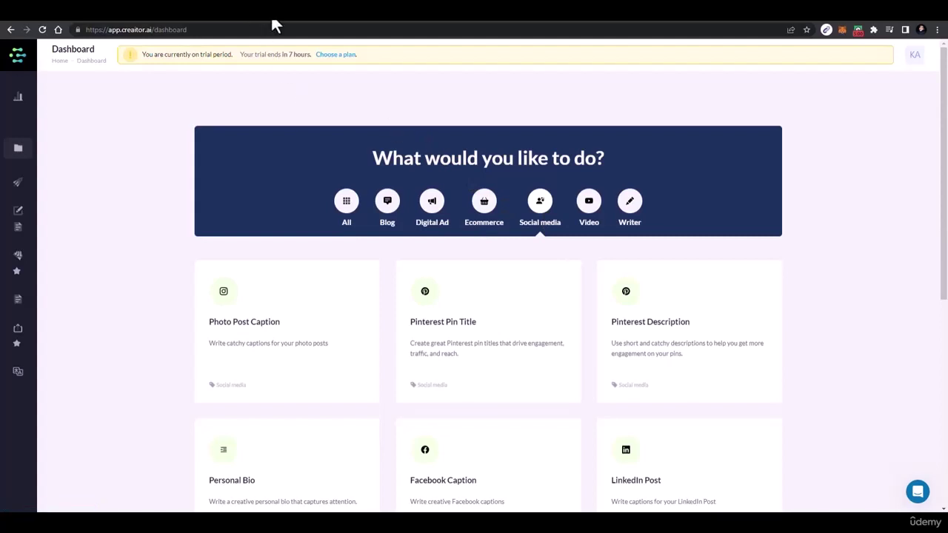
key(ctrl+t)
text(webi)
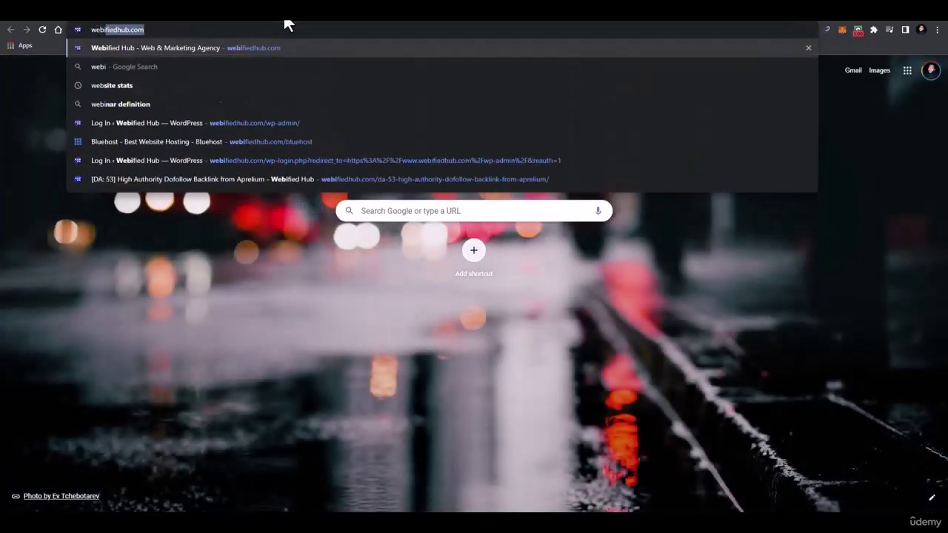
text(fiedhub.co)
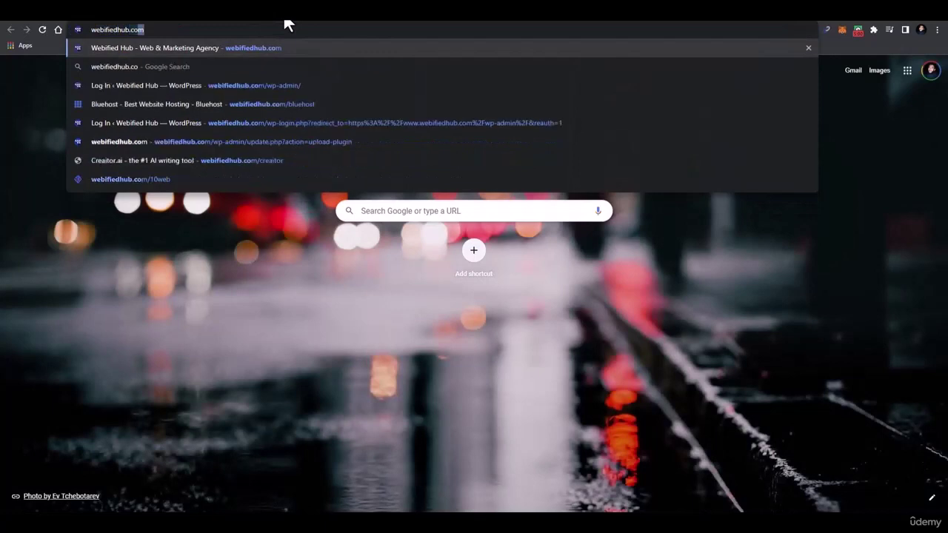
text(m/canva)
key(Return)
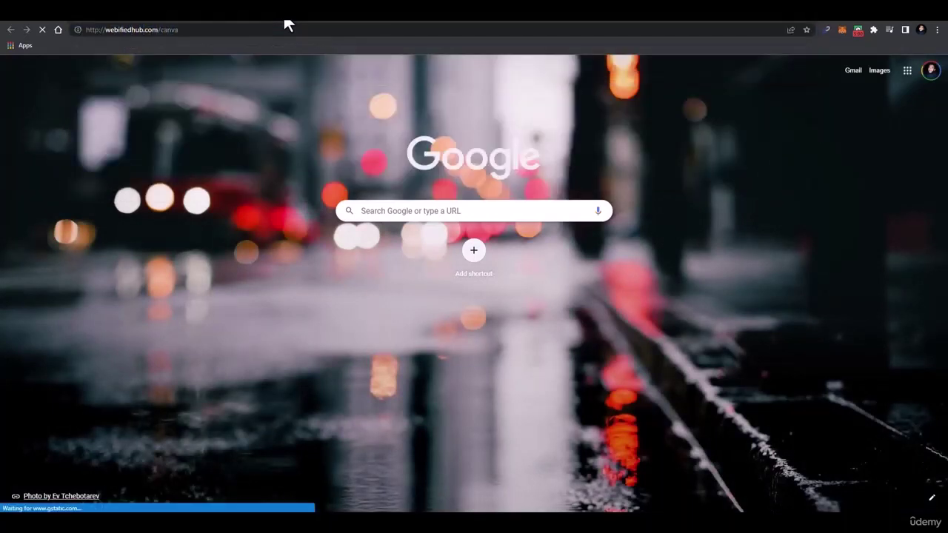
click(376, 23)
text(ca)
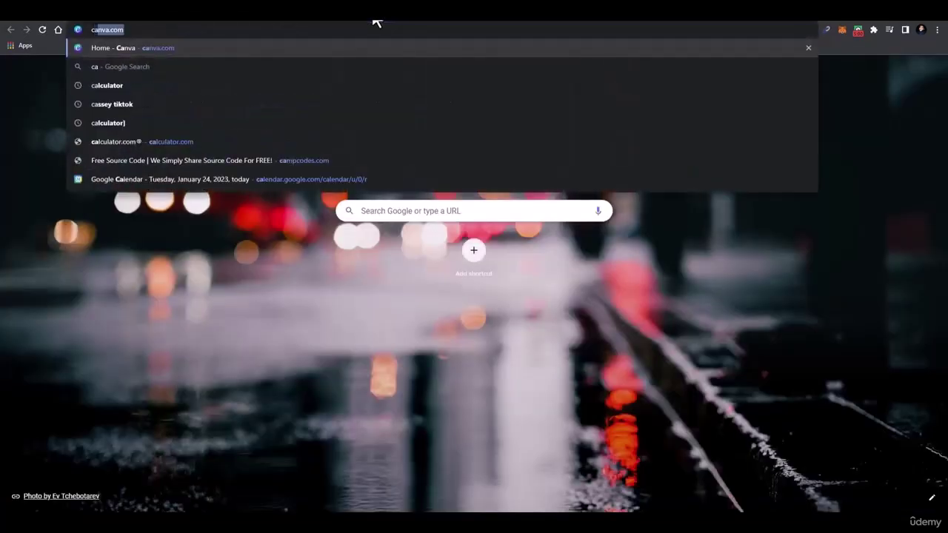
text(nva)
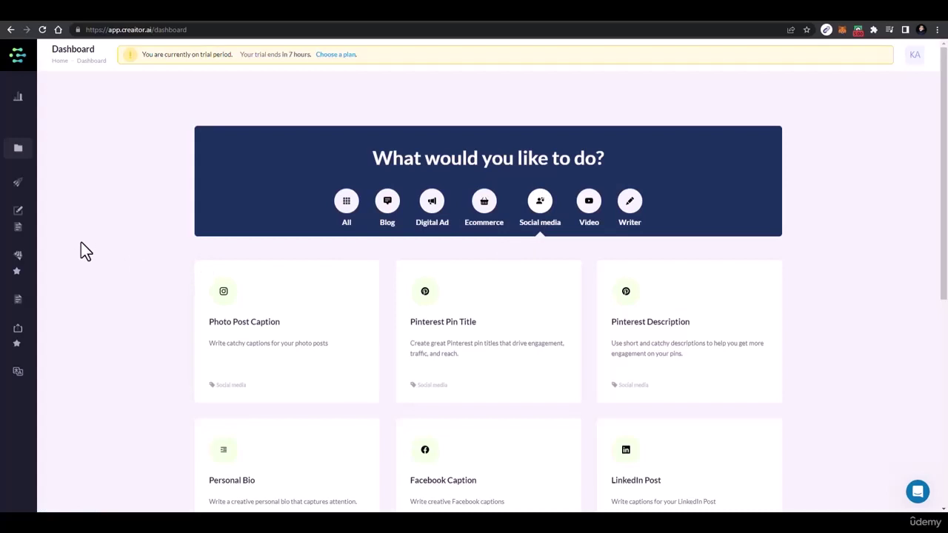
Open the LinkedIn Post writing tool from the list, then navigate back from the AI Assistant page.
scroll(544, 302, down, 5)
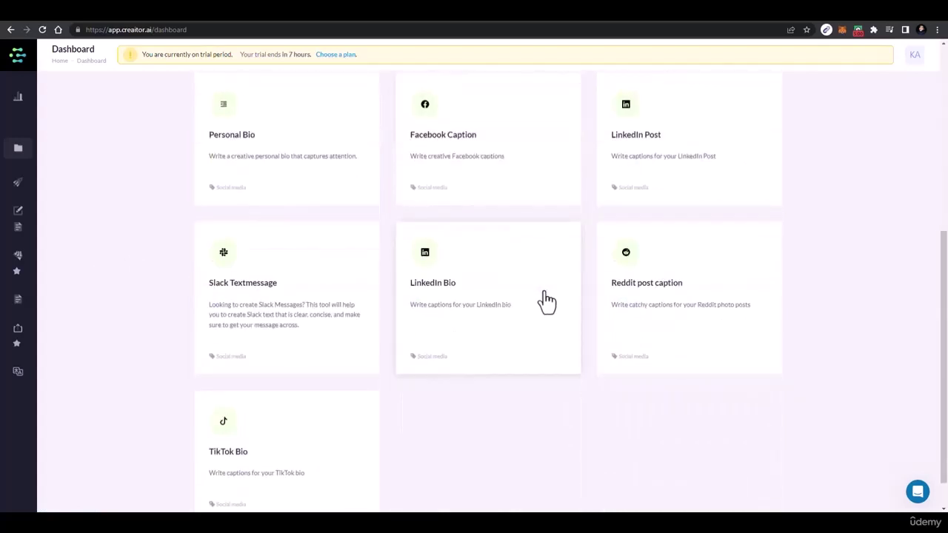
scroll(543, 303, up, 4)
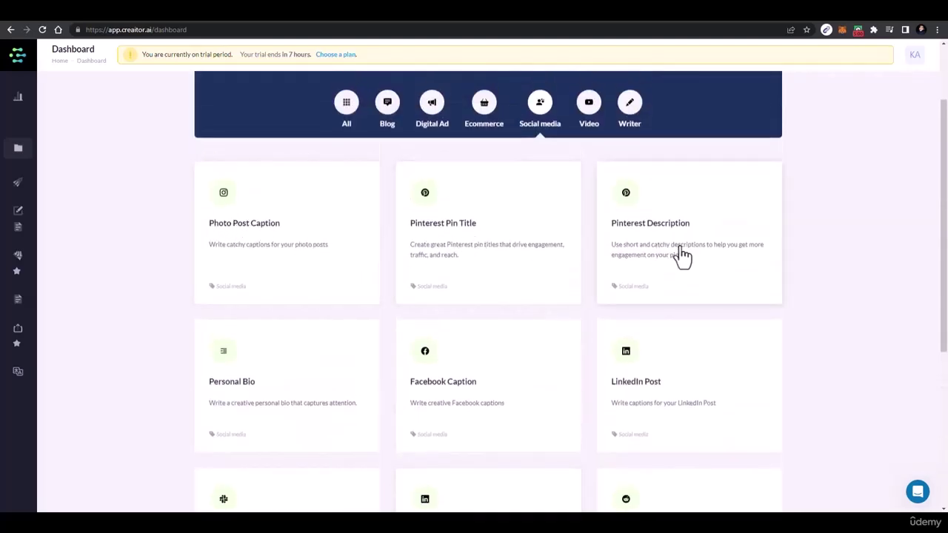
scroll(681, 256, down, 2)
scroll(650, 247, down, 2)
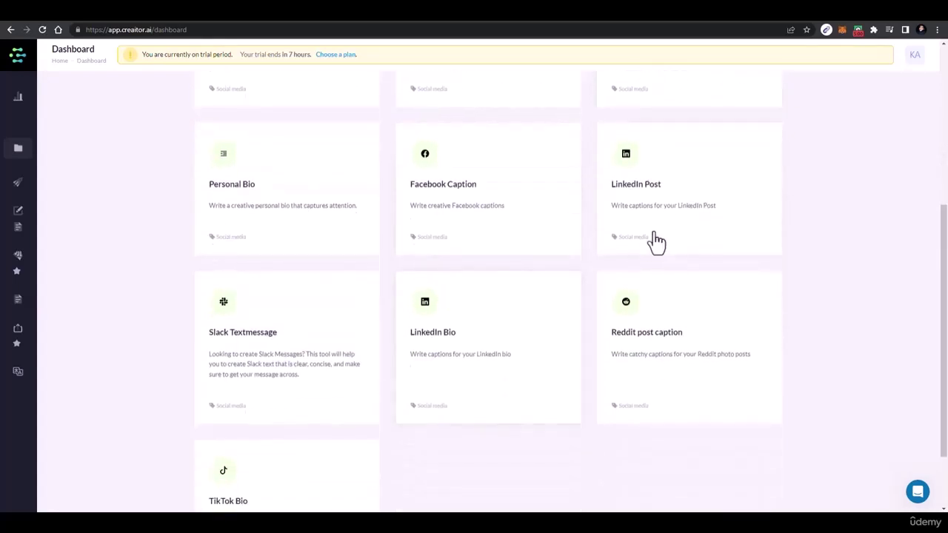
click(663, 219)
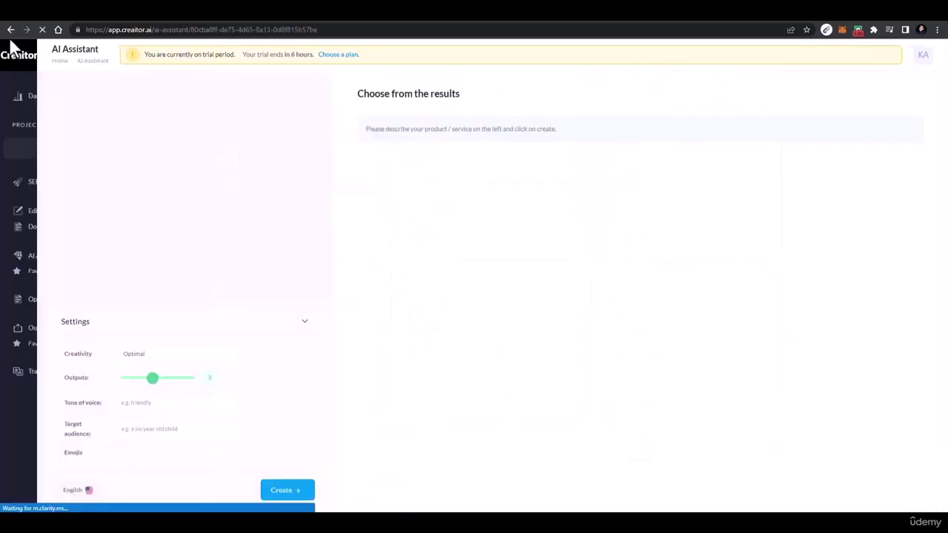
click(10, 31)
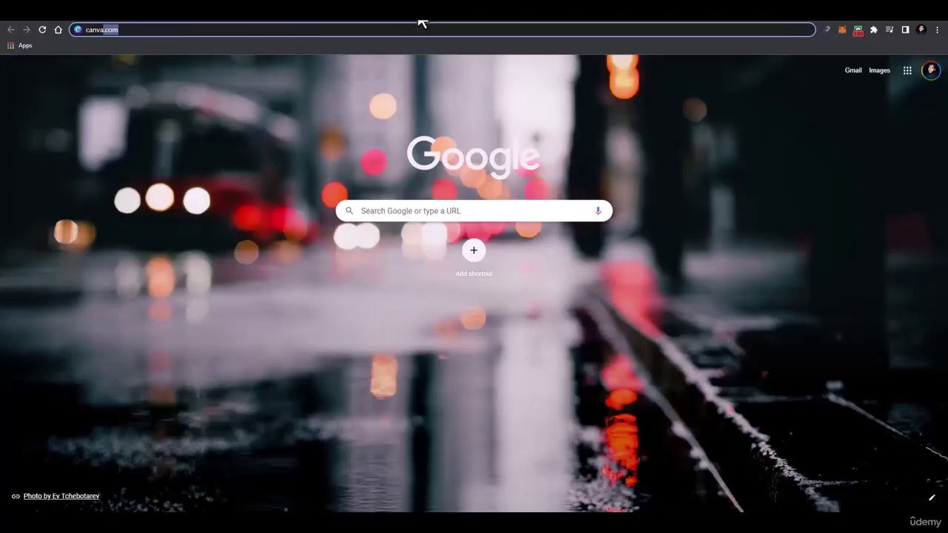
Search Fiverr for 'linkedin post description' gigs and browse the results.
text(fiver)
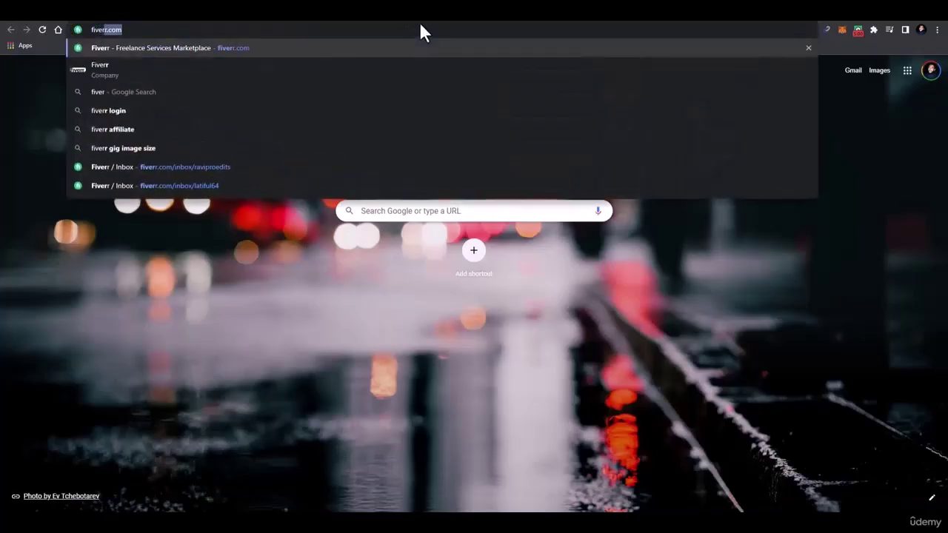
key(Return)
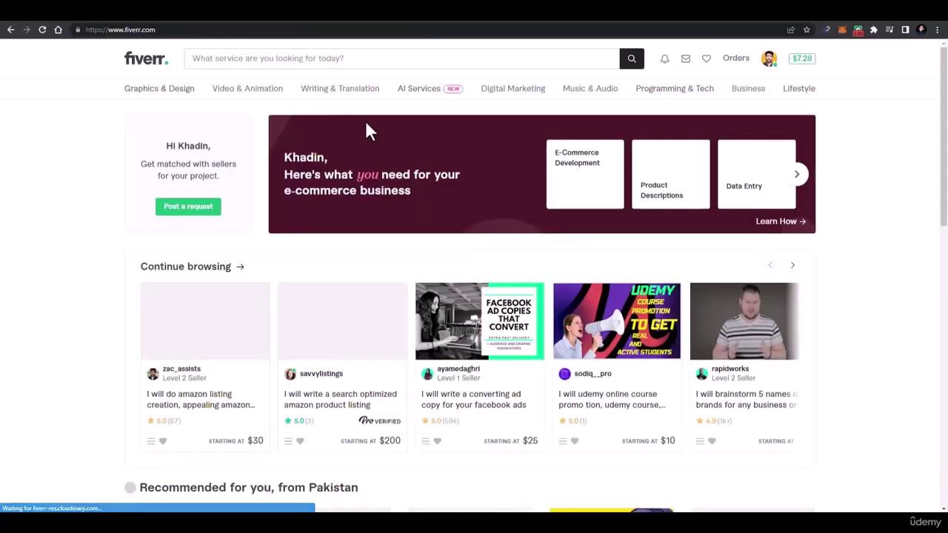
click(378, 61)
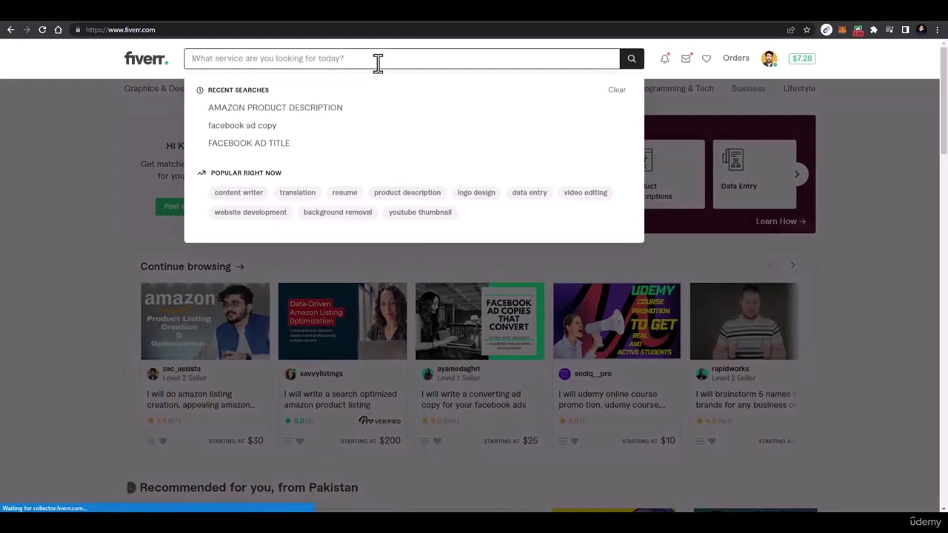
text(linkedin po)
text(st de)
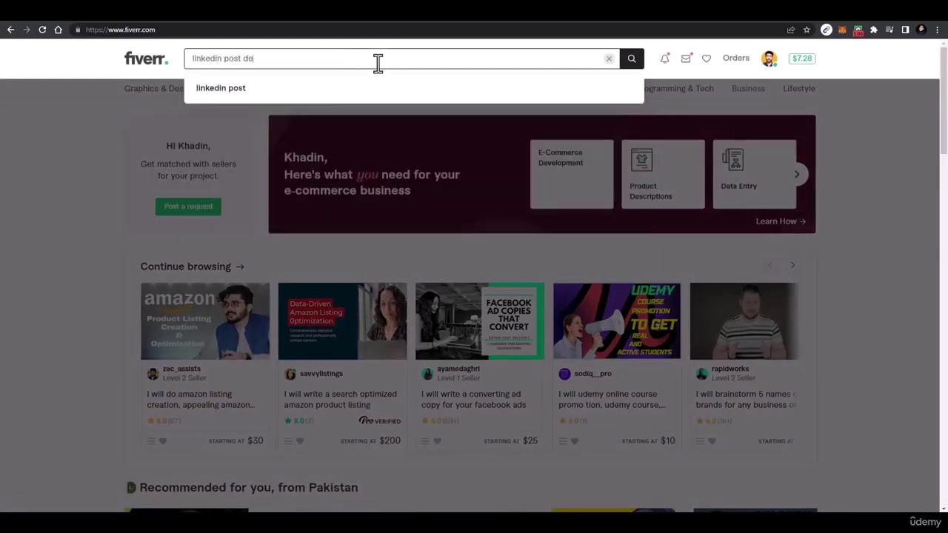
text(scriptinoon)
key(Return)
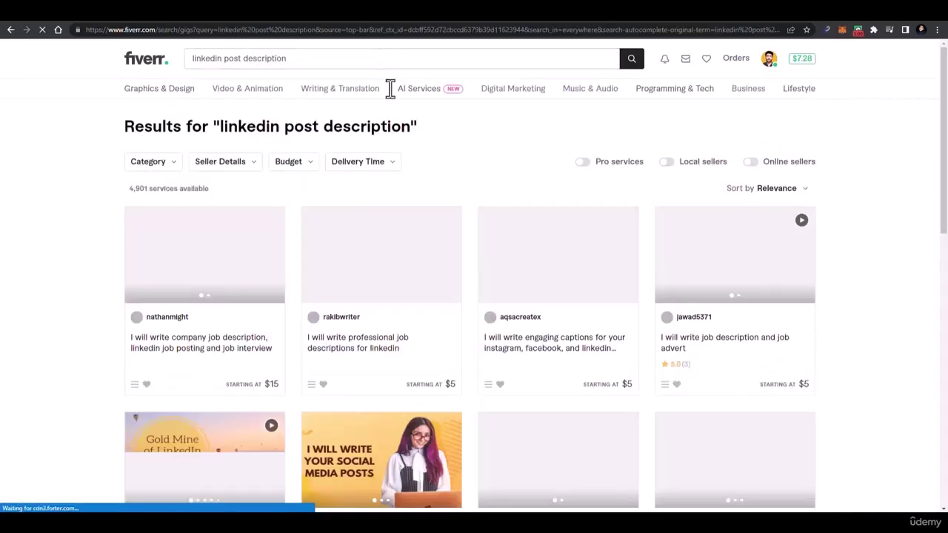
scroll(265, 322, down, 2)
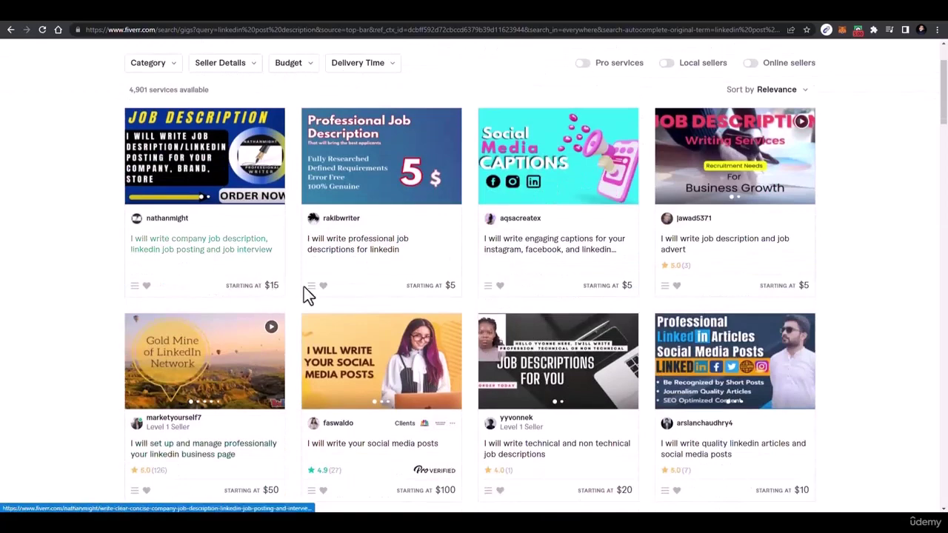
scroll(518, 292, down, 2)
scroll(748, 293, down, 1)
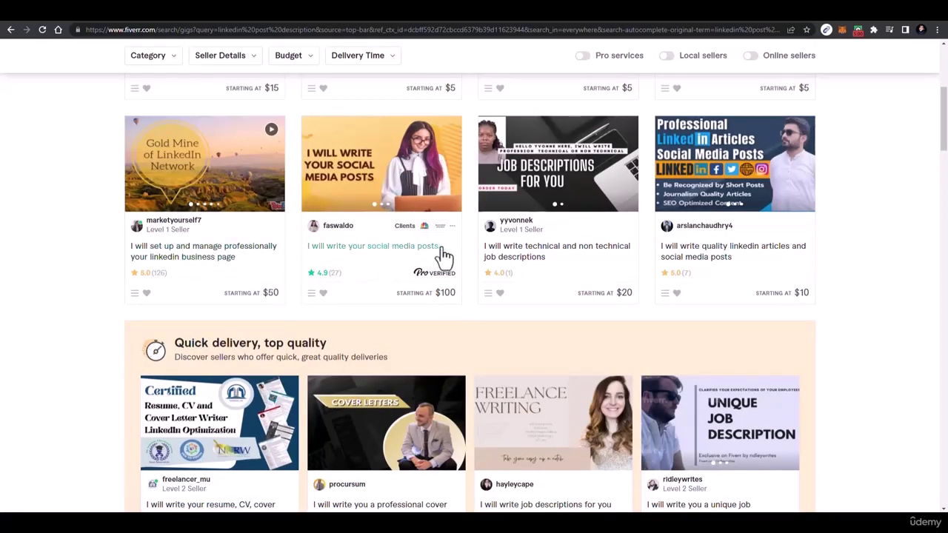
scroll(503, 343, down, 3)
scroll(439, 165, up, 5)
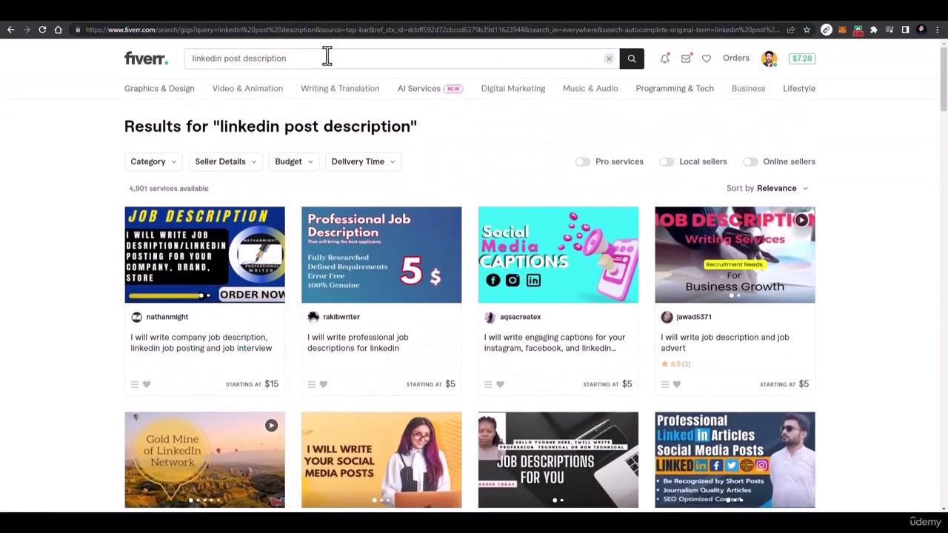
Replace the query with 'social media posts writing' and browse the 29,240 matching gigs.
double_click(327, 58)
triple_click(326, 57)
text(socia)
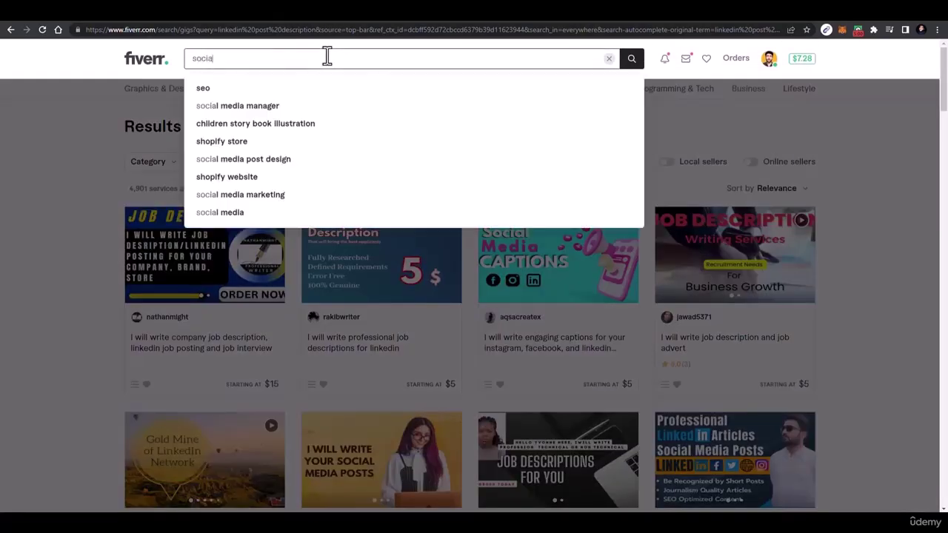
text(l media )
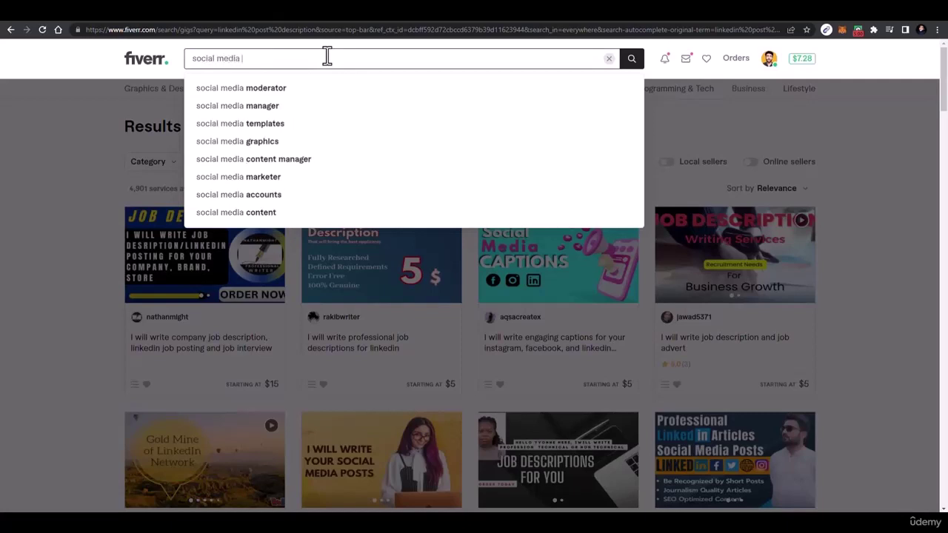
text(posts wirriting)
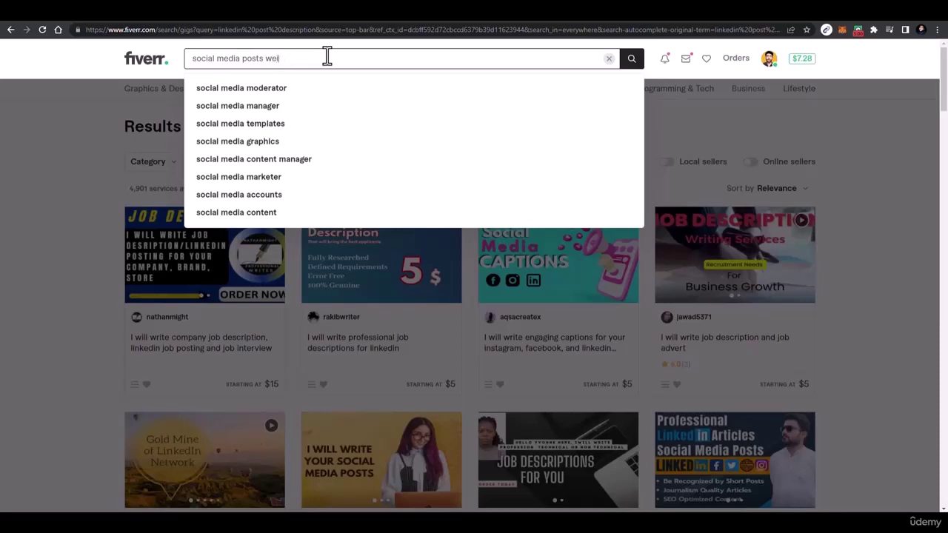
key(Return)
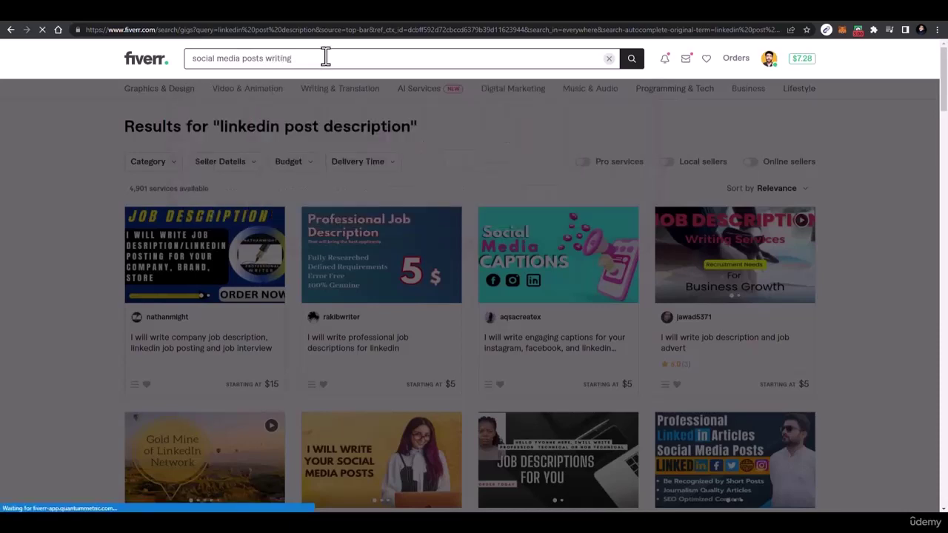
scroll(444, 197, down, 1)
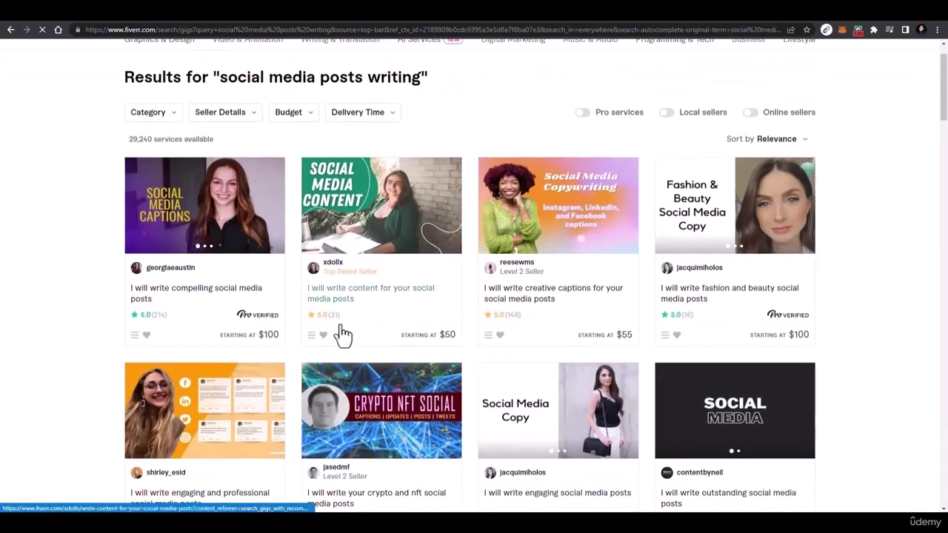
scroll(703, 333, down, 3)
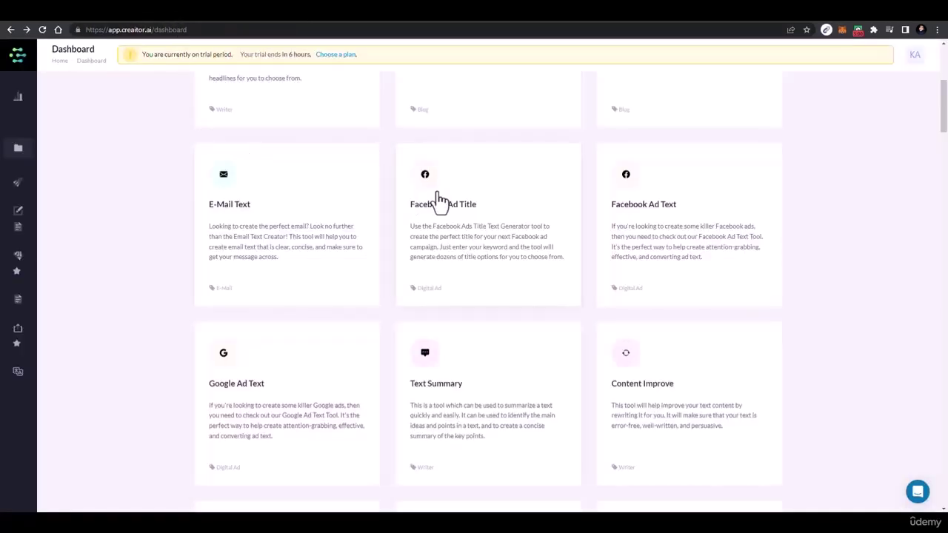
Open the LinkedIn Post tool and describe reaching 4000 subscribers on the YouTube channel.
scroll(343, 200, up, 5)
click(534, 162)
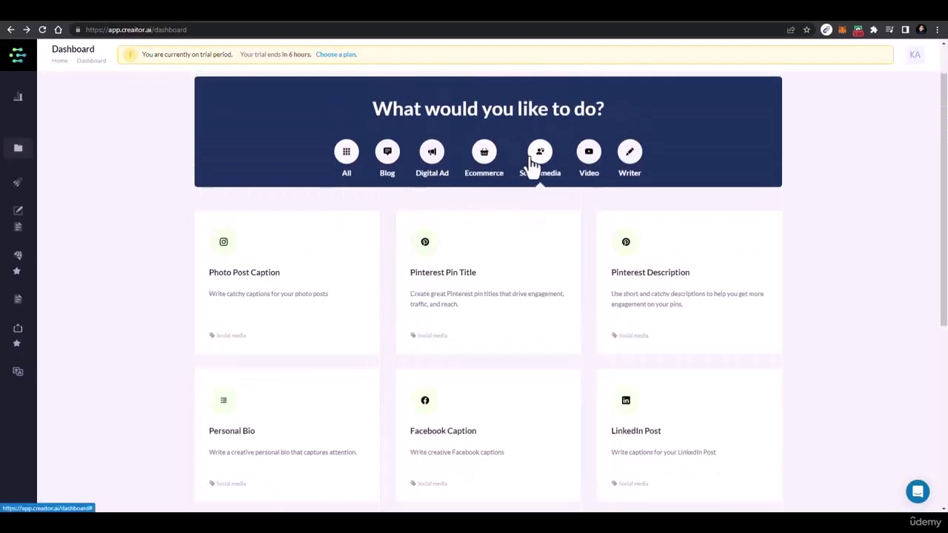
scroll(533, 259, down, 1)
scroll(556, 292, down, 2)
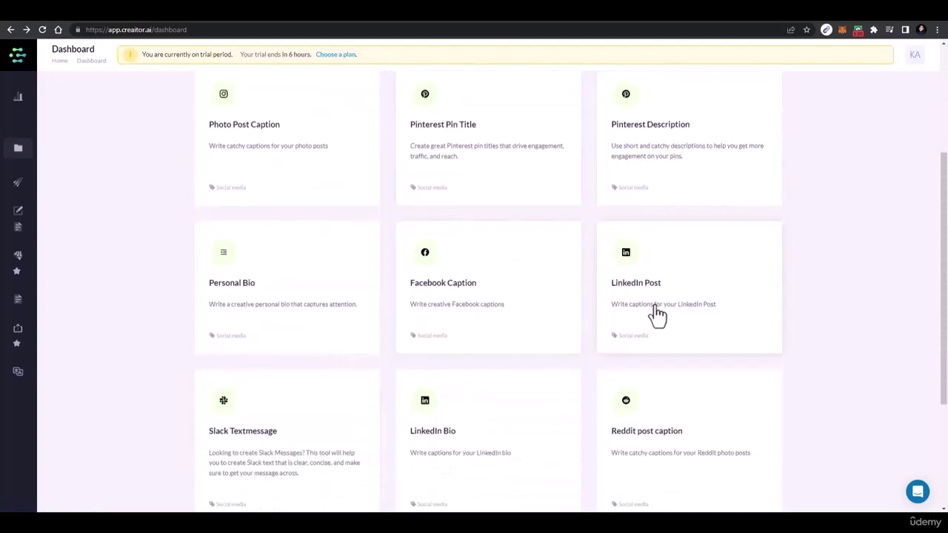
click(656, 313)
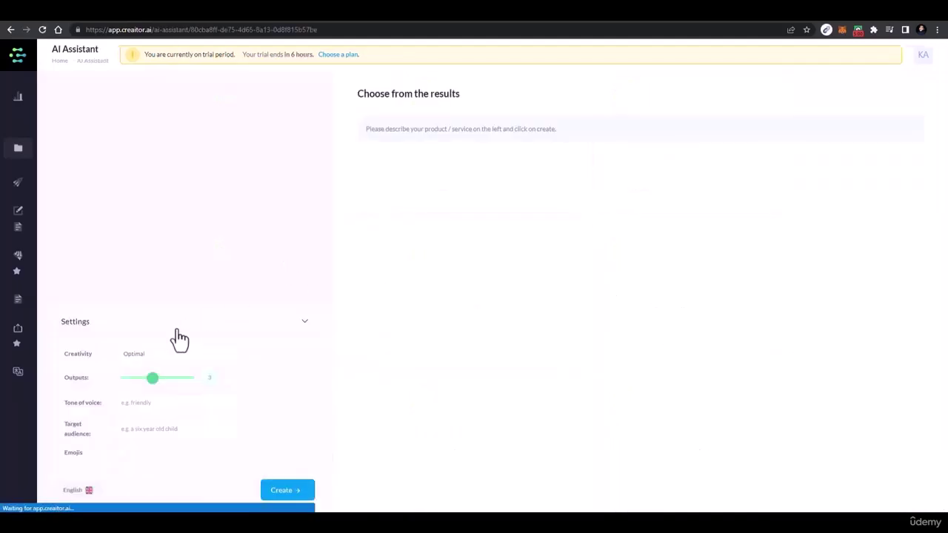
click(200, 165)
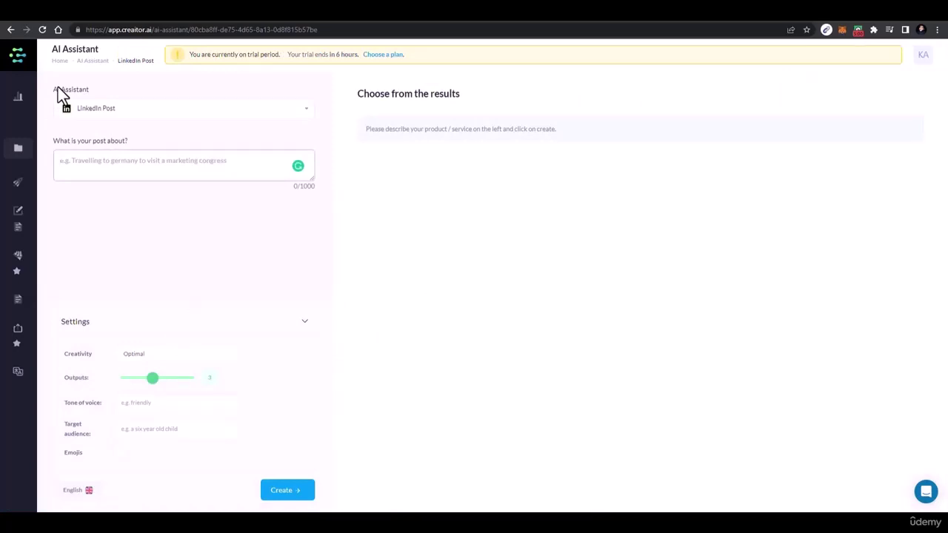
text(I)
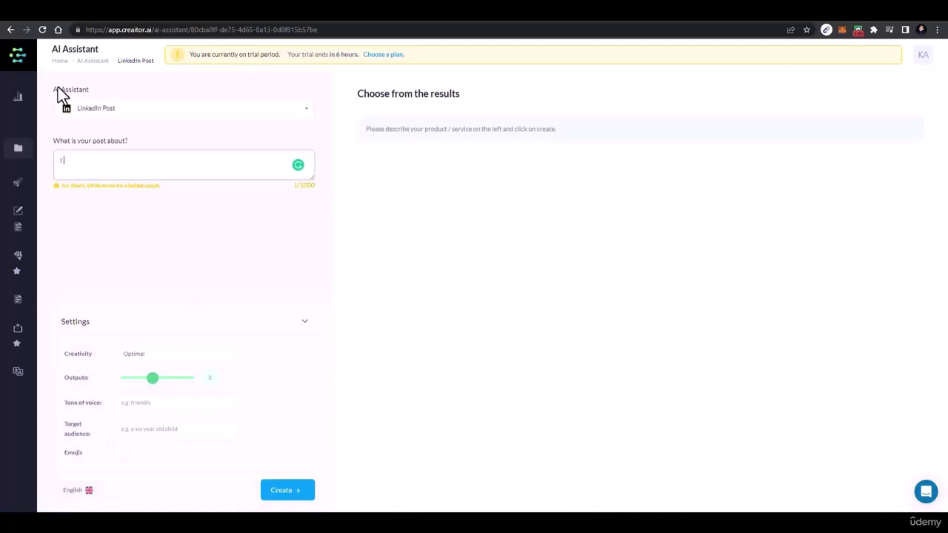
text( recently complete 4000 subscribers on my youtube channel)
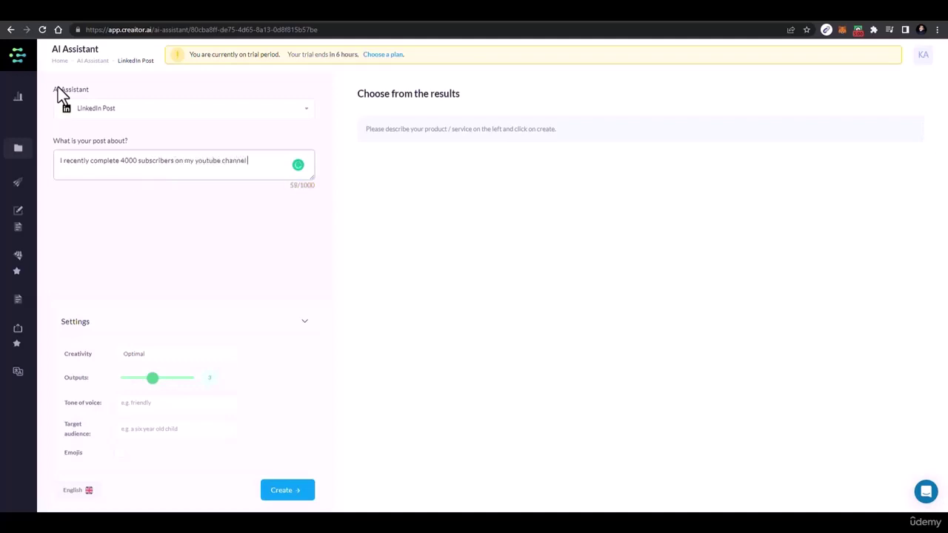
text( GROW WITH KHADIN)
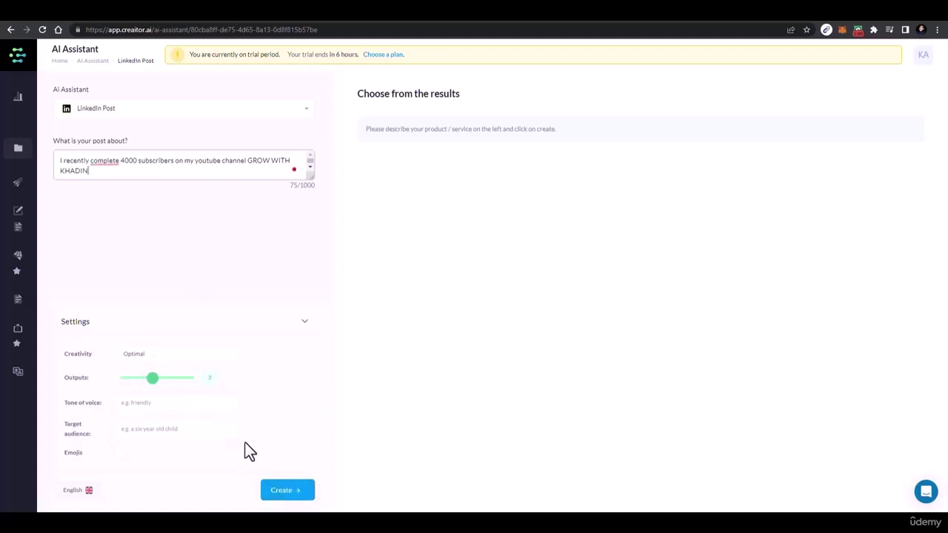
Set creativity to Max and tone to professional, then create the LinkedIn posts.
click(139, 355)
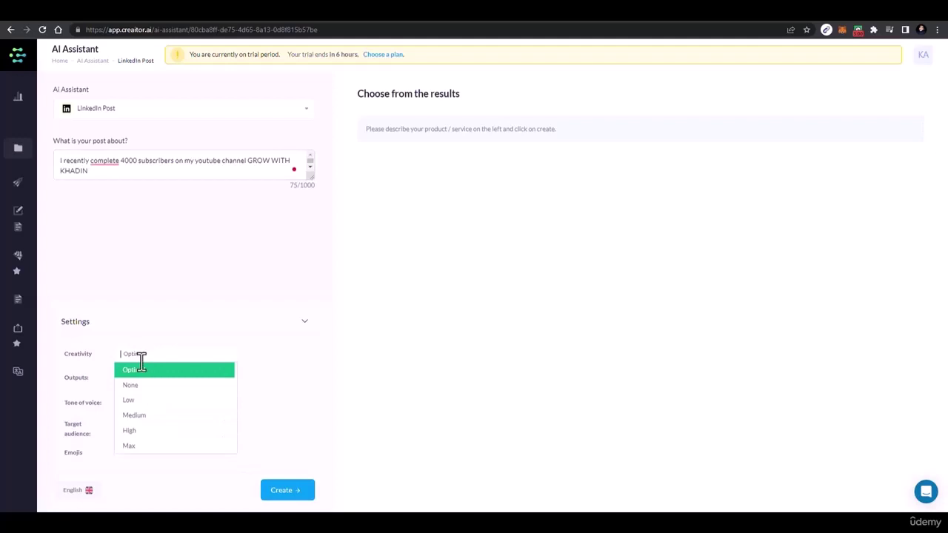
click(131, 446)
click(138, 431)
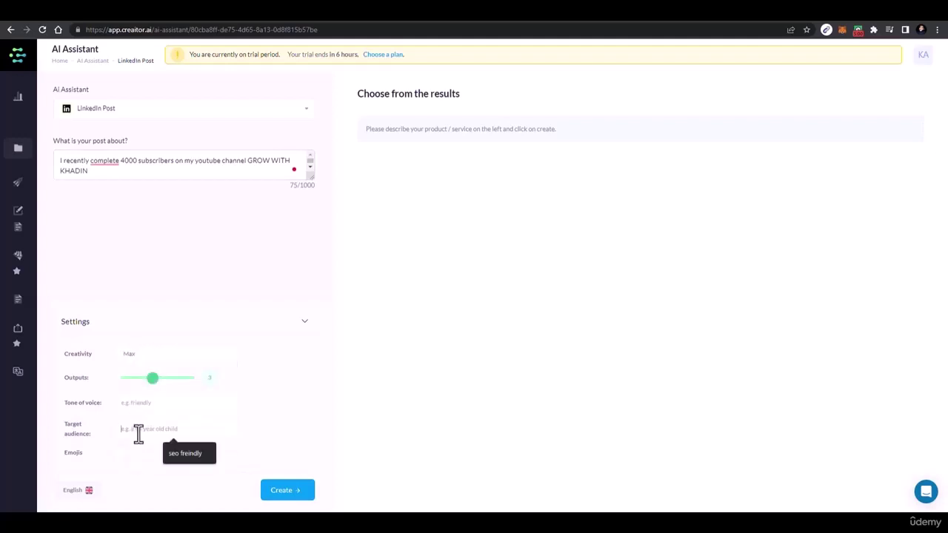
click(172, 402)
text(professional)
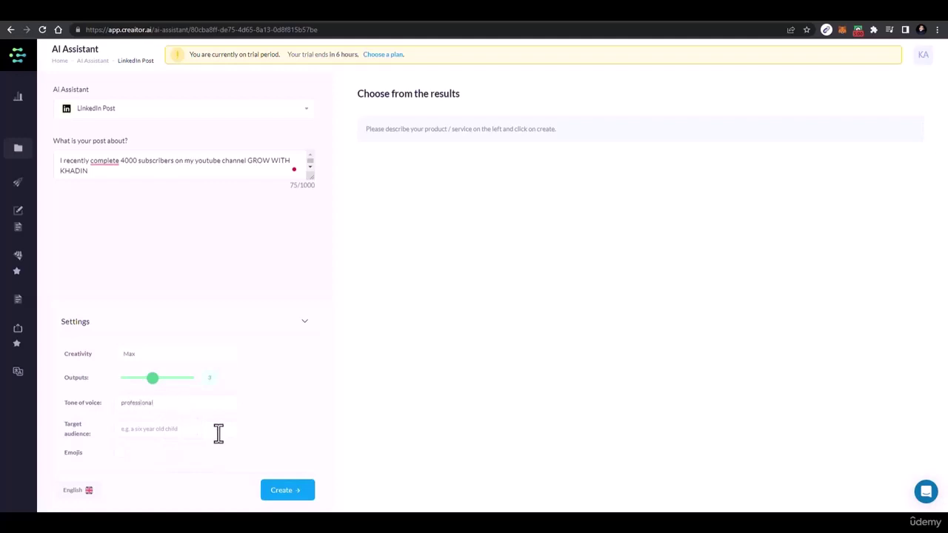
click(298, 502)
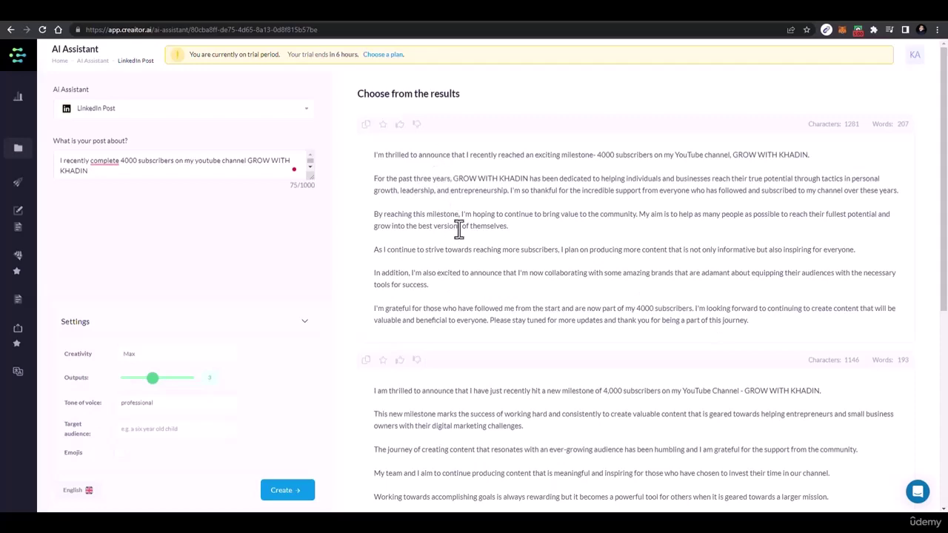
Review the generated LinkedIn posts, copy the 4000-subscriber prompt text, and go back to the dashboard.
scroll(459, 231, down, 3)
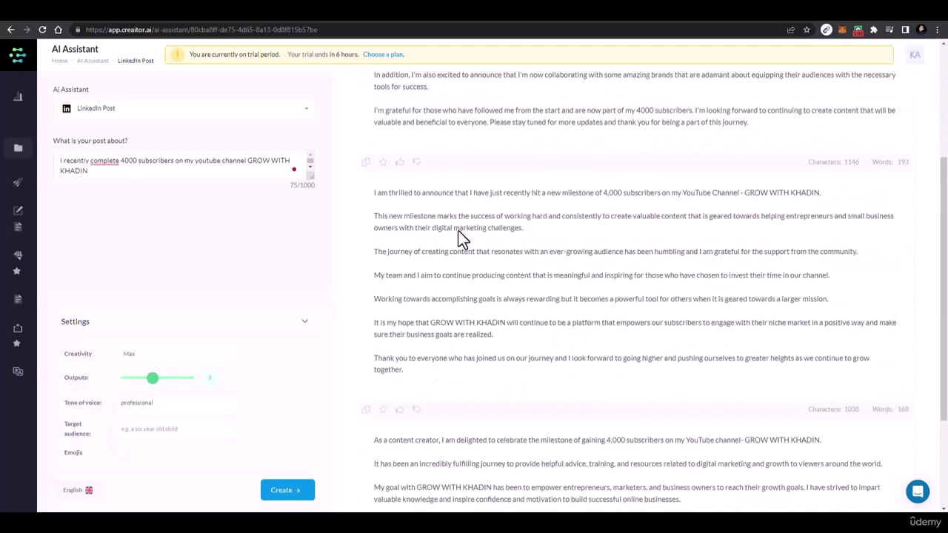
scroll(459, 229, down, 2)
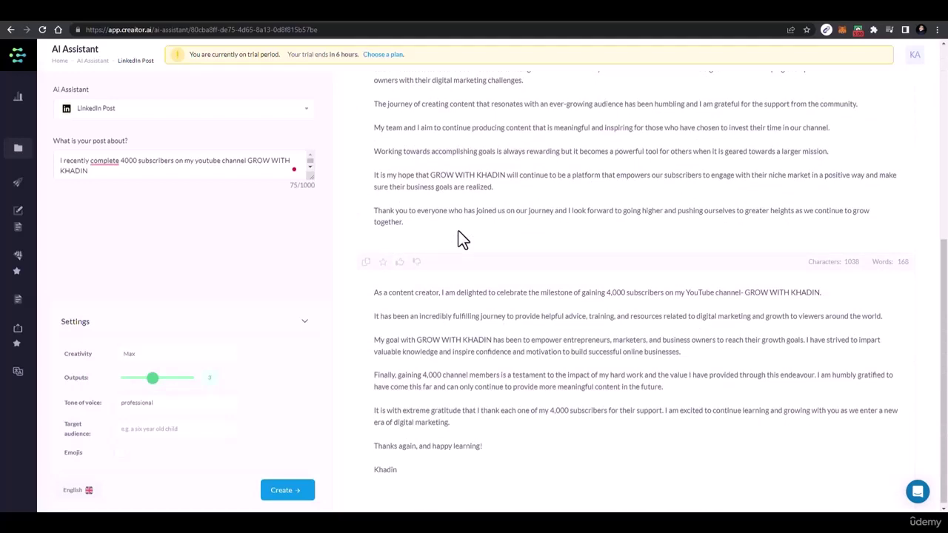
scroll(855, 289, up, 5)
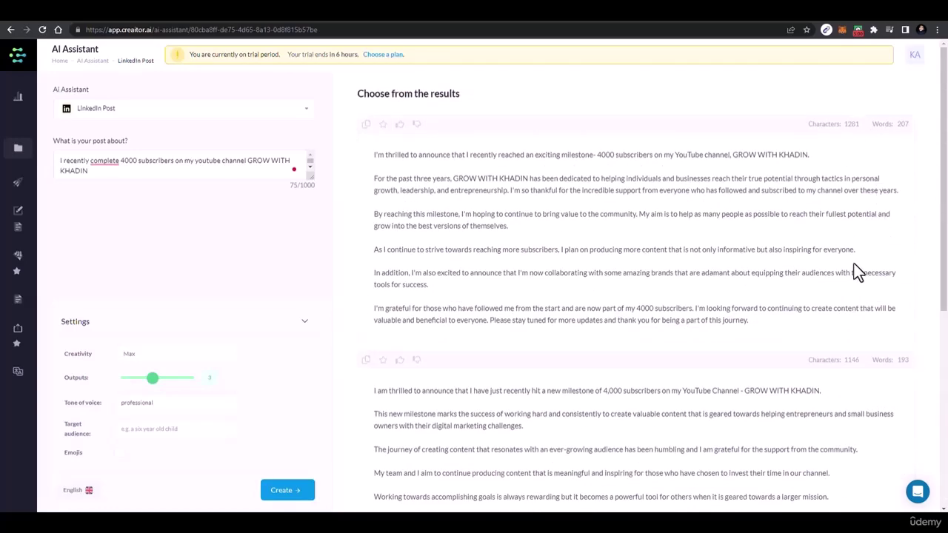
scroll(852, 369, down, 4)
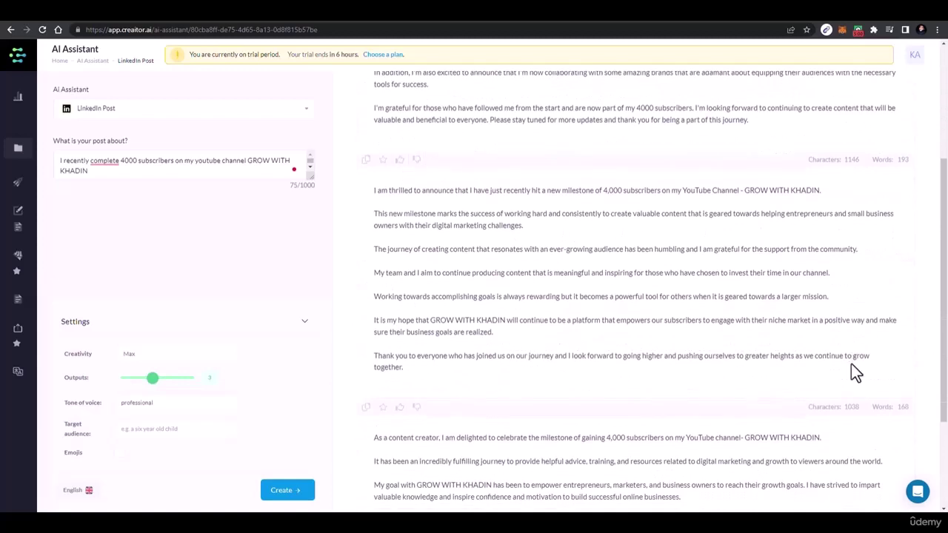
scroll(825, 312, up, 5)
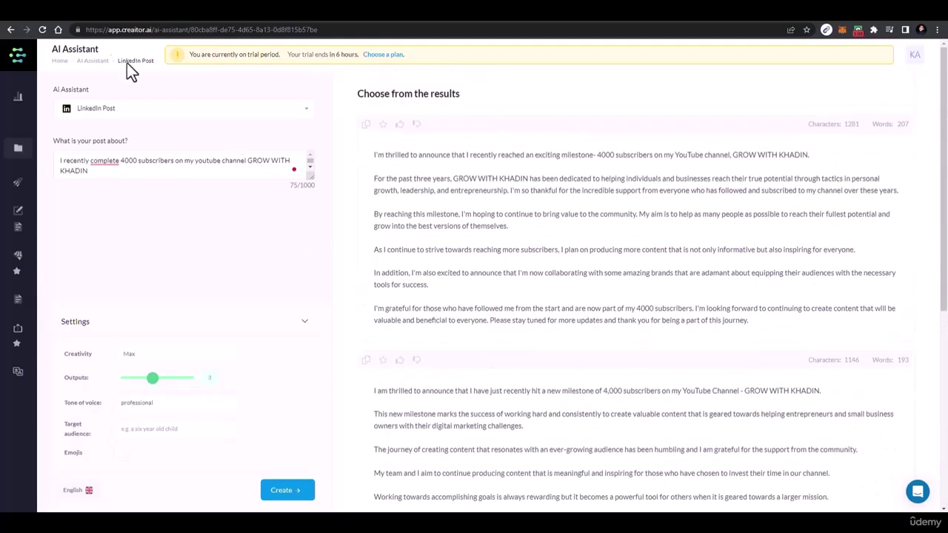
triple_click(112, 171)
click(131, 195)
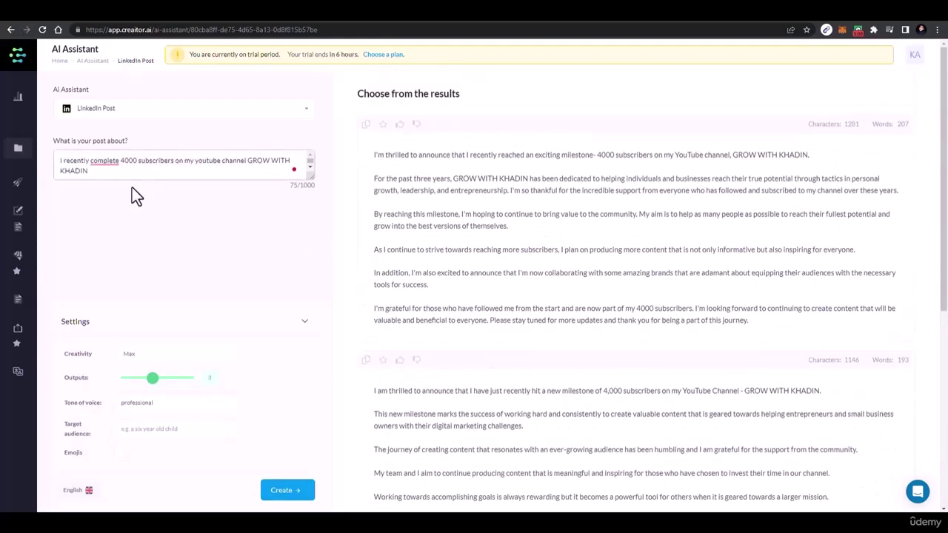
triple_click(136, 168)
right_click(136, 169)
click(164, 212)
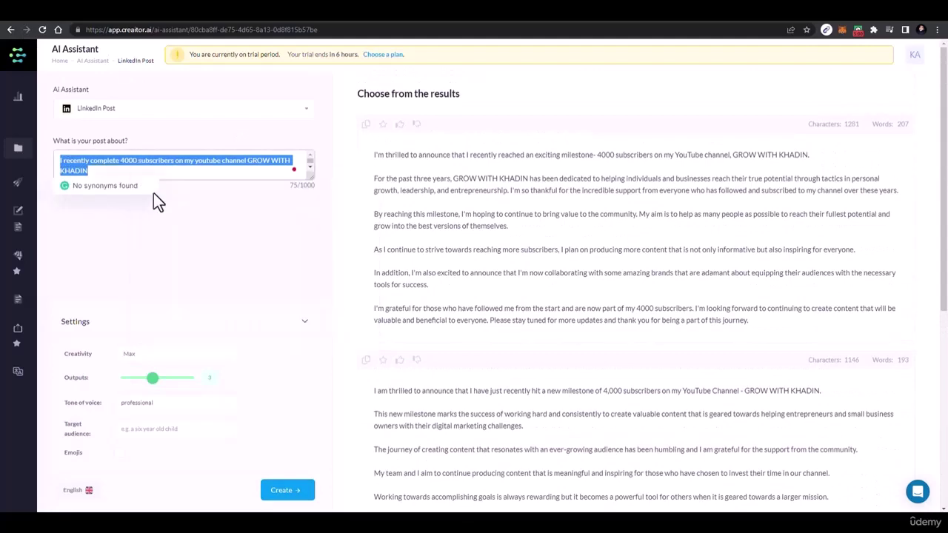
click(10, 30)
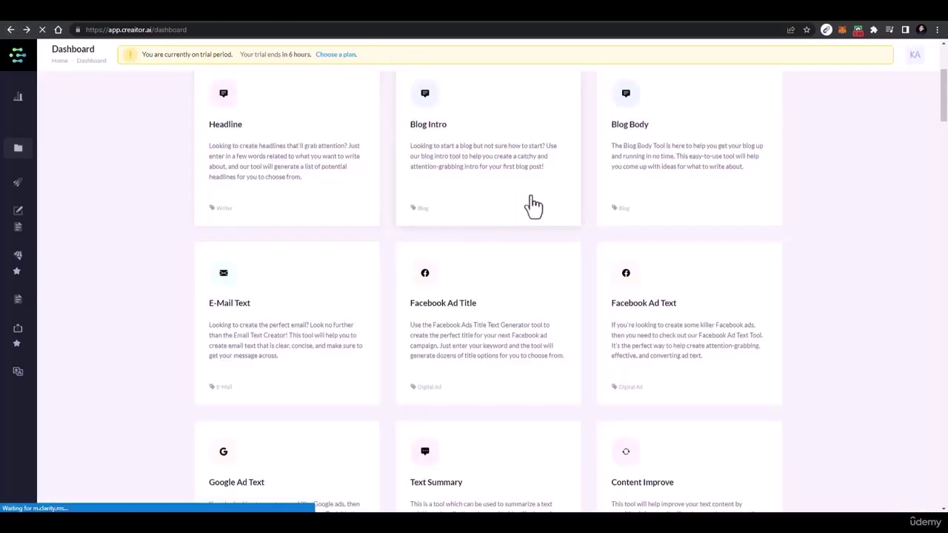
Paste the 4000-subscriber prompt into Pinterest Pin Title and create three pin titles.
click(532, 215)
scroll(522, 222, down, 2)
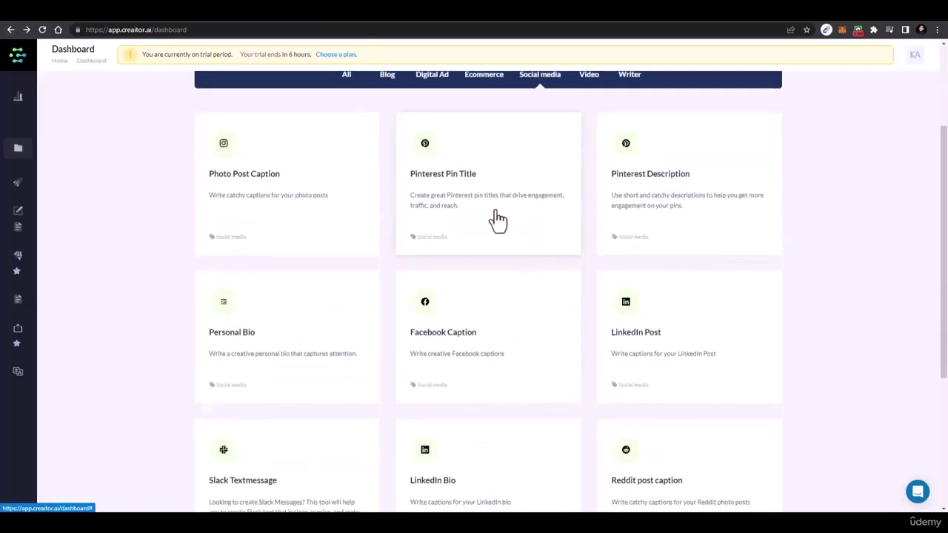
scroll(409, 178, down, 1)
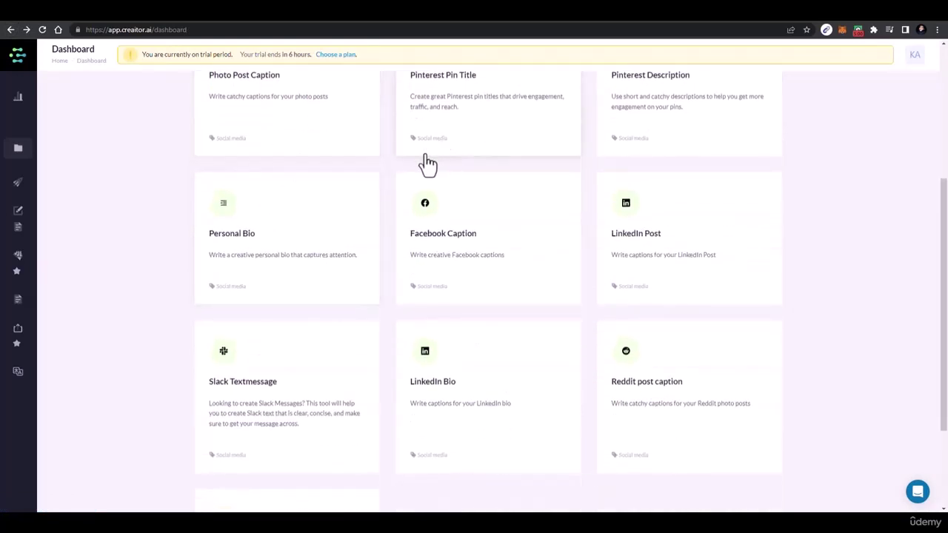
scroll(429, 178, up, 1)
click(450, 175)
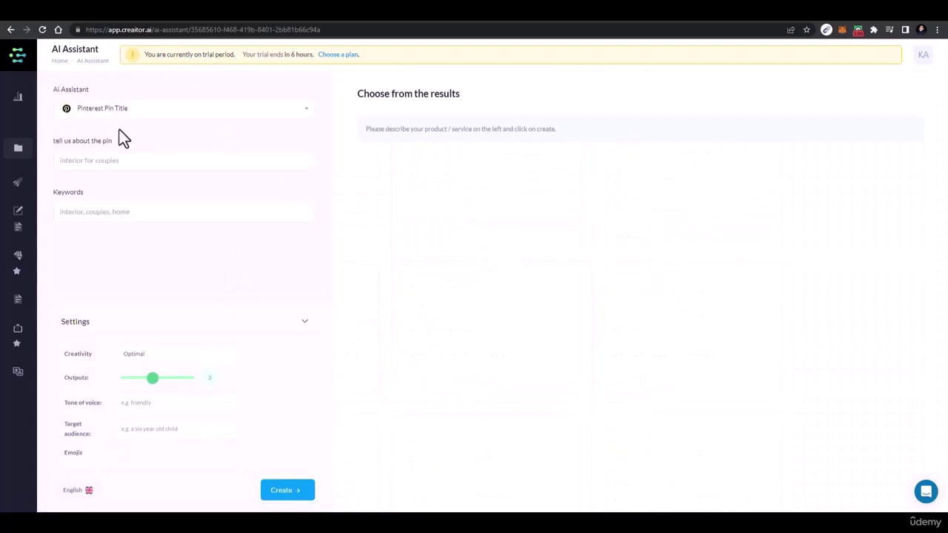
right_click(122, 162)
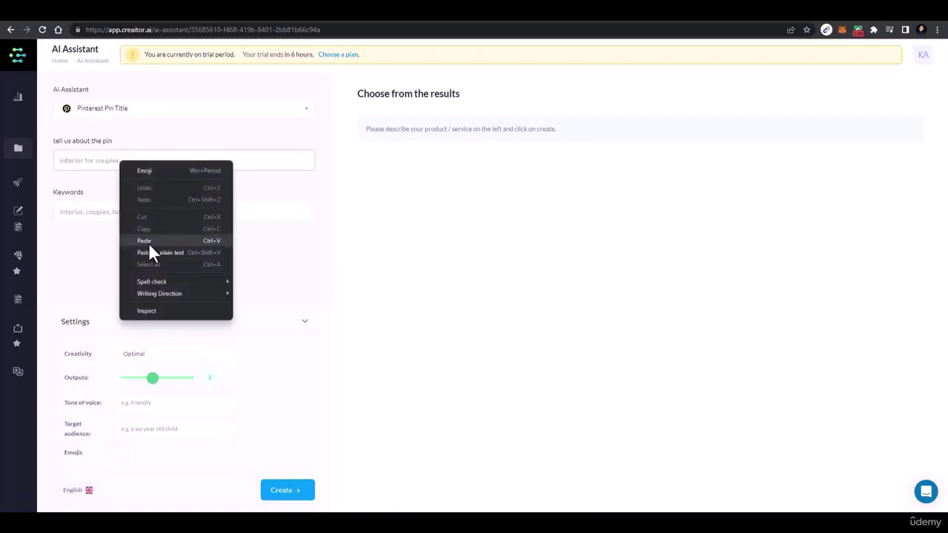
click(148, 240)
click(167, 212)
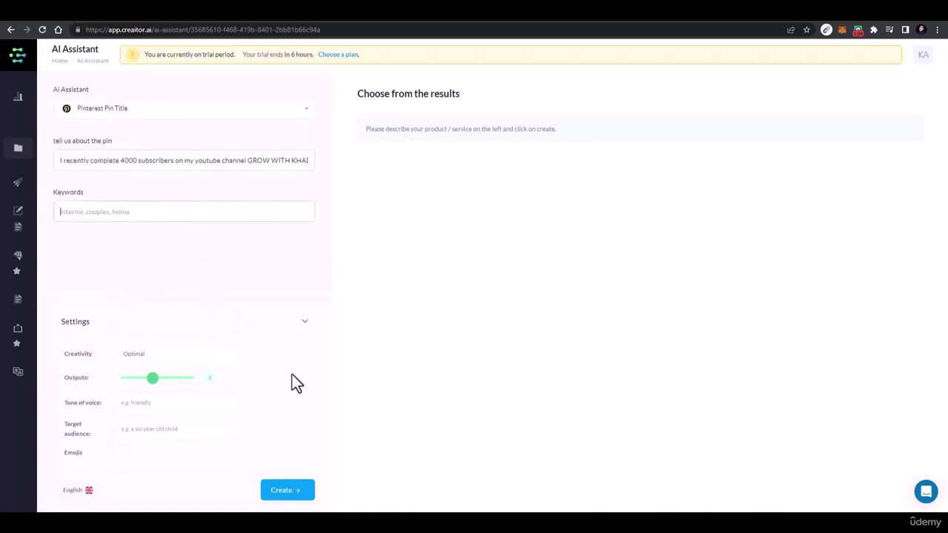
click(287, 492)
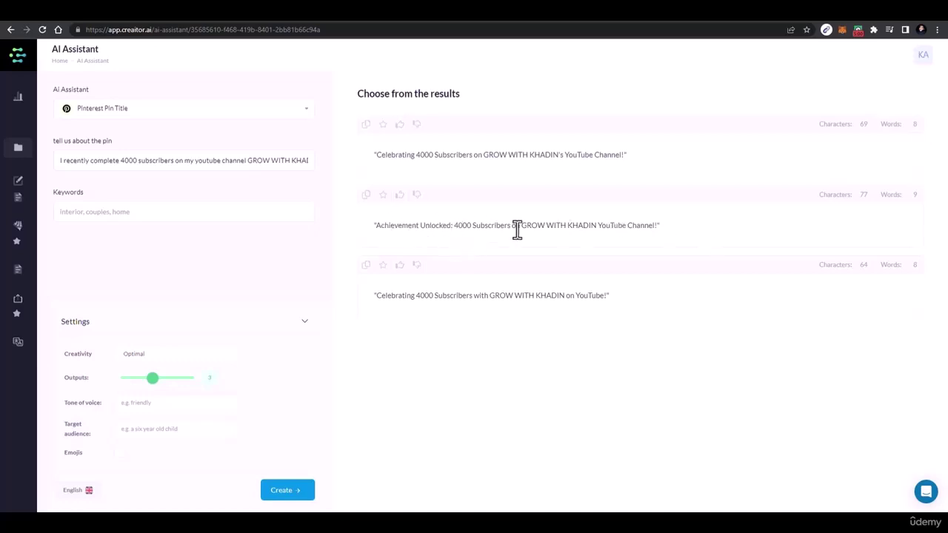
Open the TikTok Bio tool from the social media tools and paste the copied prompt.
mouse_move(33, 67)
click(9, 29)
scroll(453, 301, down, 2)
scroll(454, 96, up, 1)
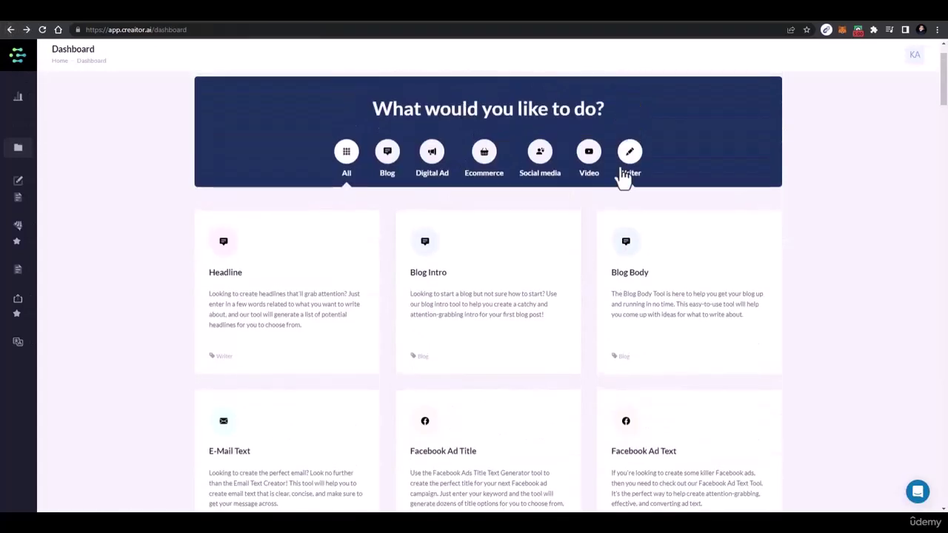
click(540, 167)
scroll(585, 297, down, 4)
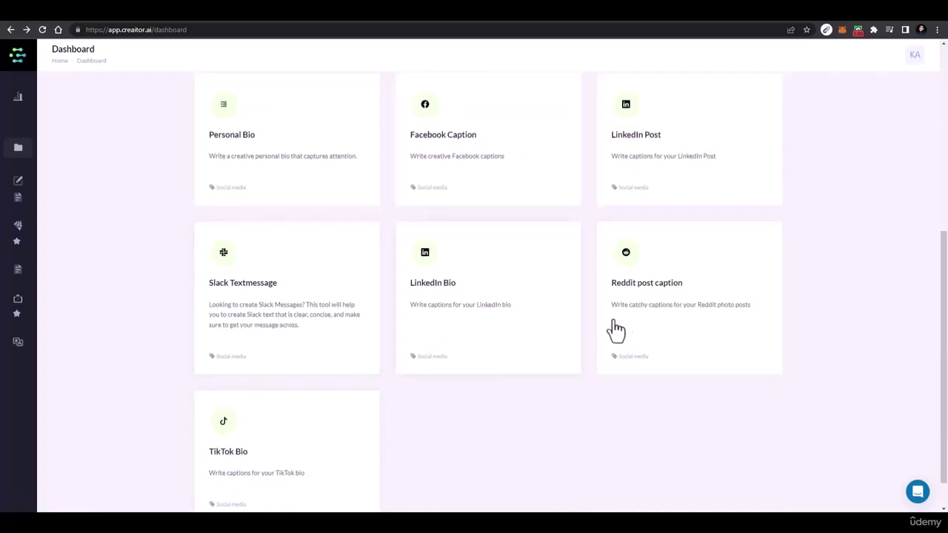
click(245, 468)
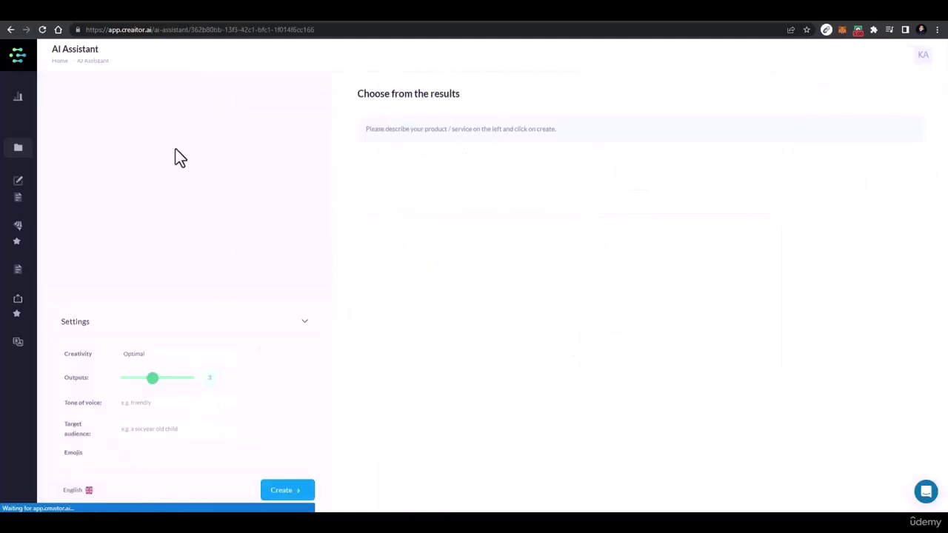
right_click(112, 159)
click(133, 237)
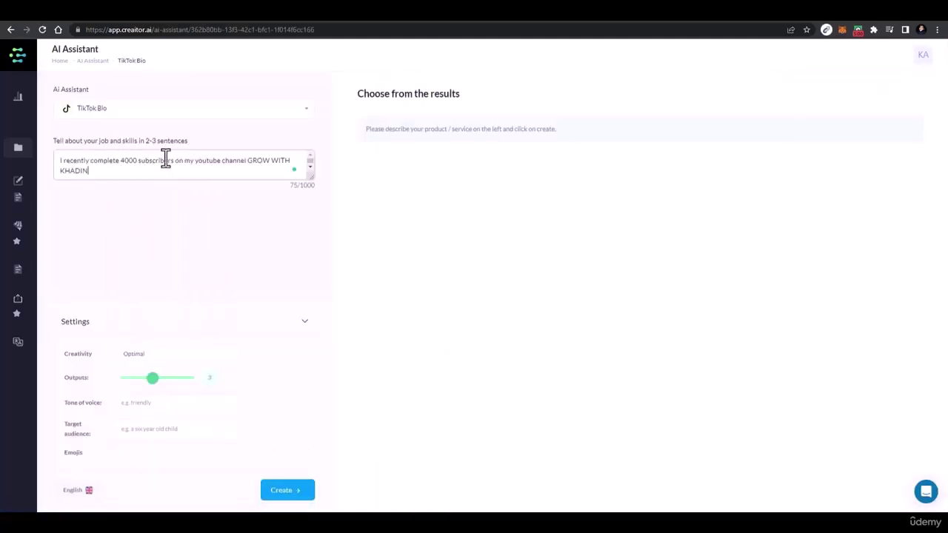
Rewrite the description as a Udemy instructor with 70k+ students, YouTuber and Digital Marketer, then create with Max creativity.
drag(95, 177, 42, 157)
text(I)
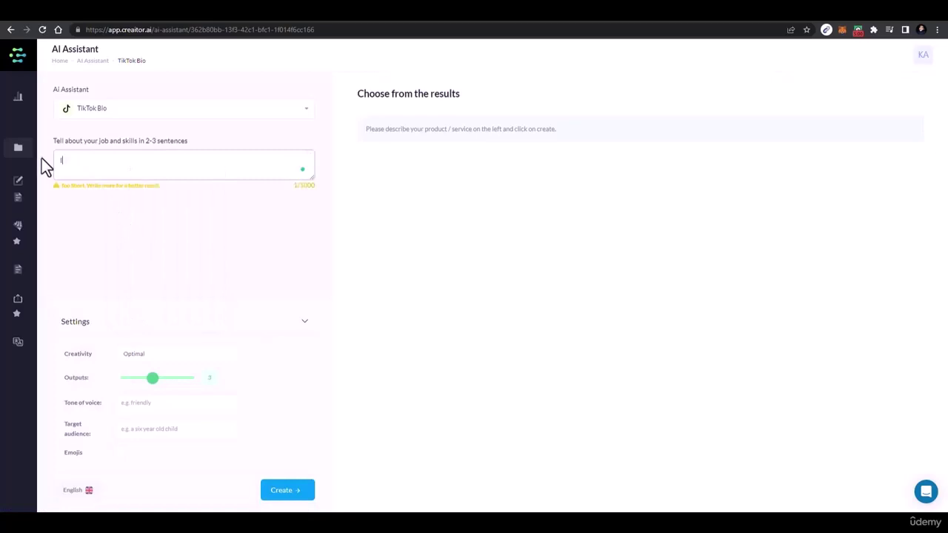
text( am udemy instructor with 70)
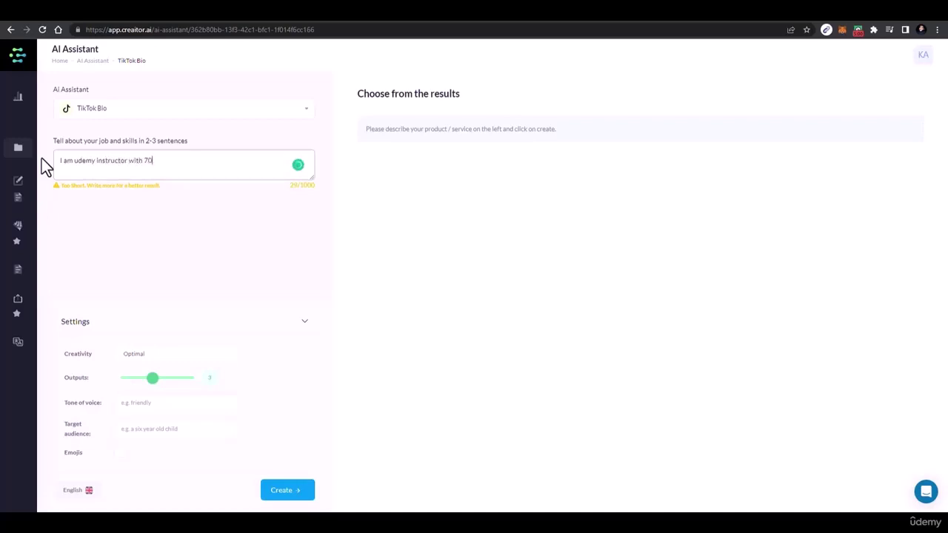
text(k+ )
text(studetns)
key(BackSpace)
key(BackSpace)
key(BackSpace)
text(nts)
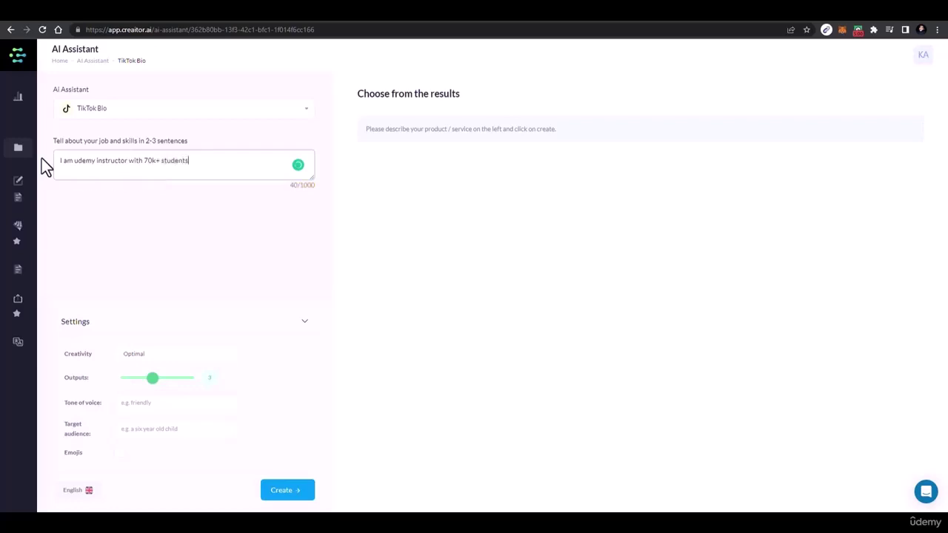
text(, youtube,)
text(with 4k+ Subscribe)
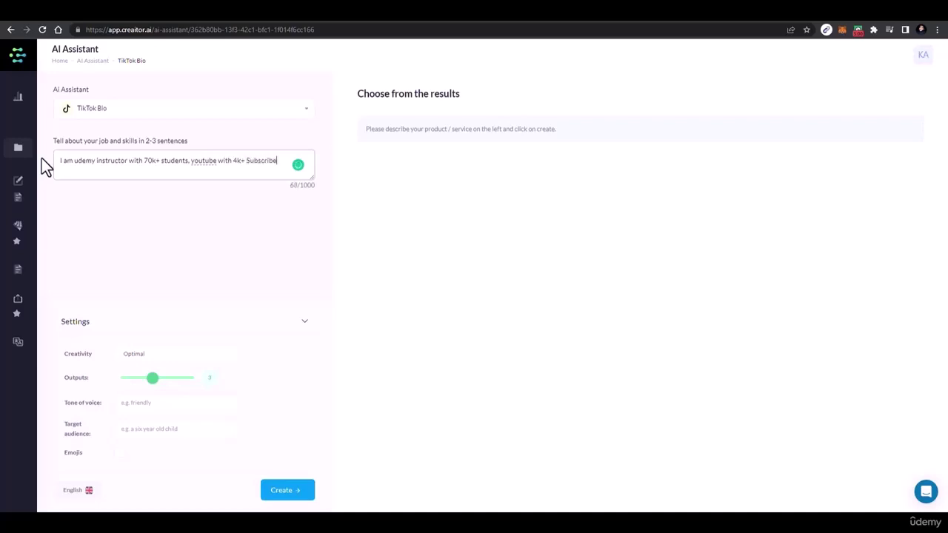
text(and dG)
key(BackSpace)
text(igital Marketi)
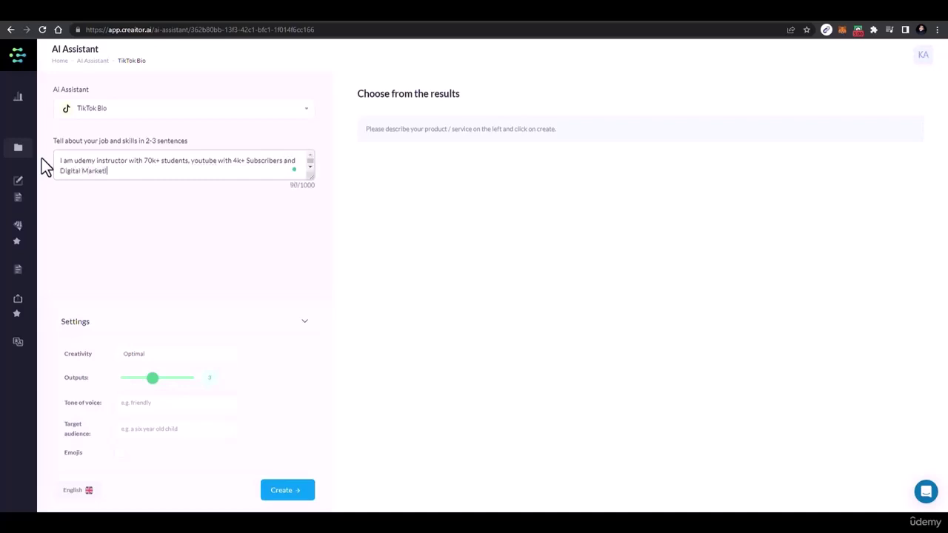
key(BackSpace)
text(er.)
click(177, 353)
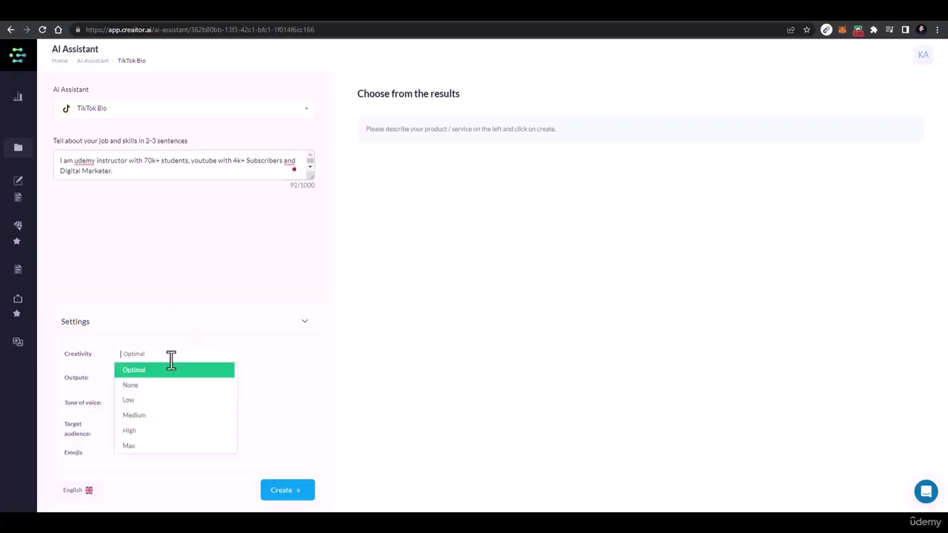
click(136, 449)
click(295, 501)
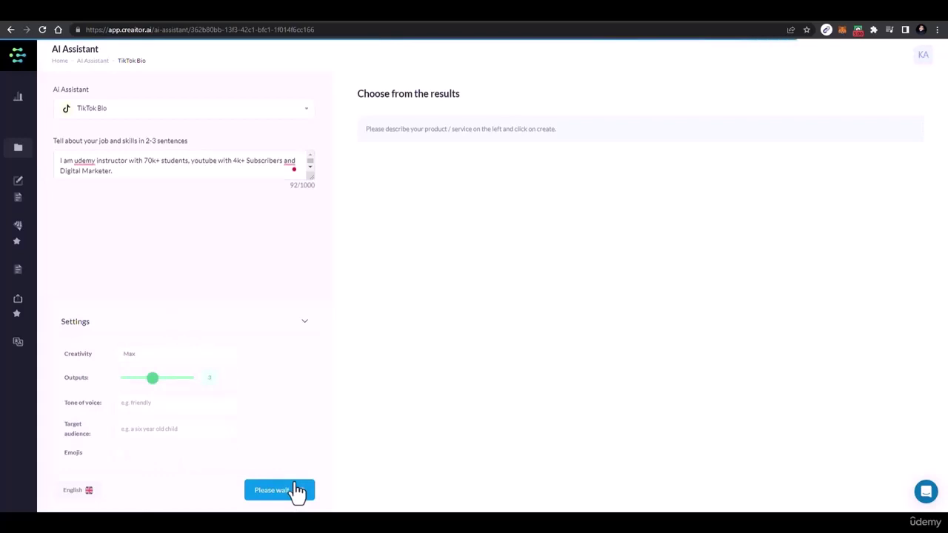
Enable emojis, insert the creator's name after 'I am', and regenerate the TikTok bios.
click(119, 454)
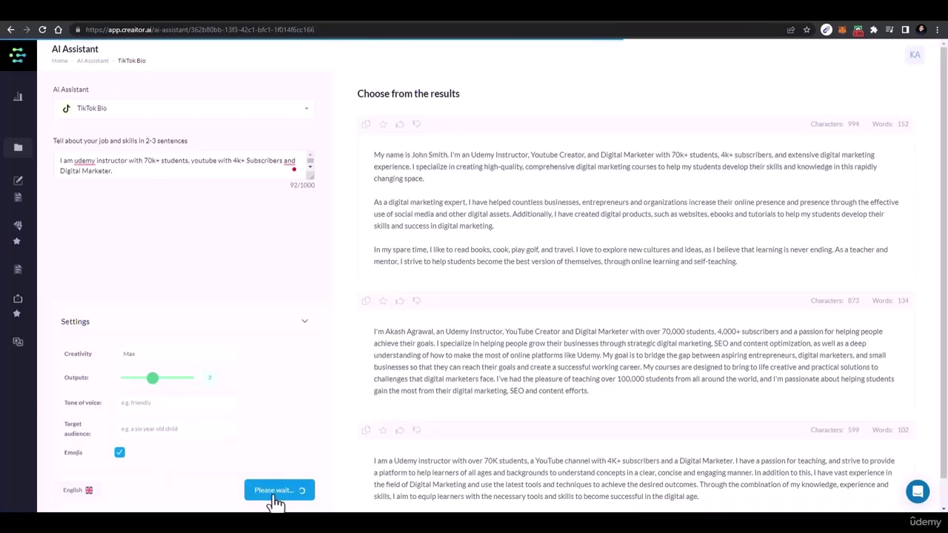
click(74, 160)
text(khadina)
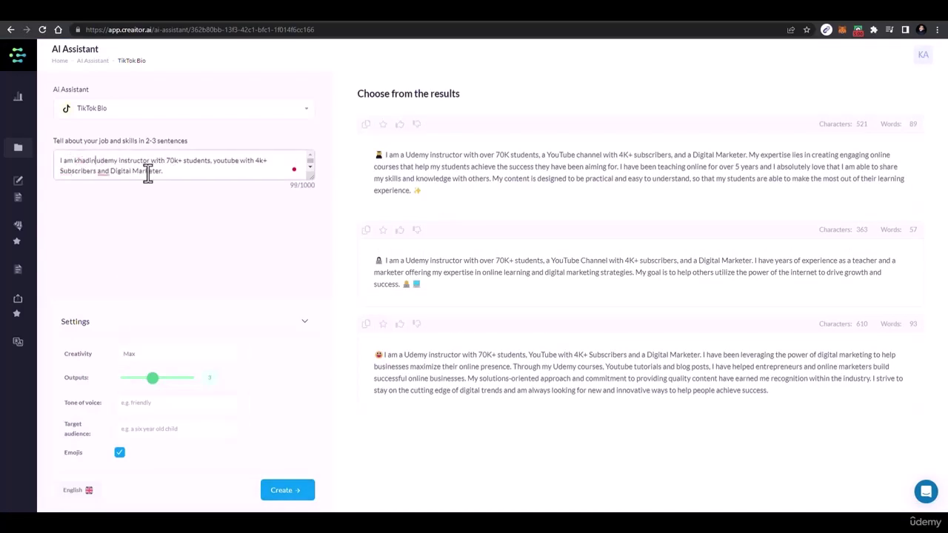
key(BackSpace)
key(BackSpace)
text(akbar)
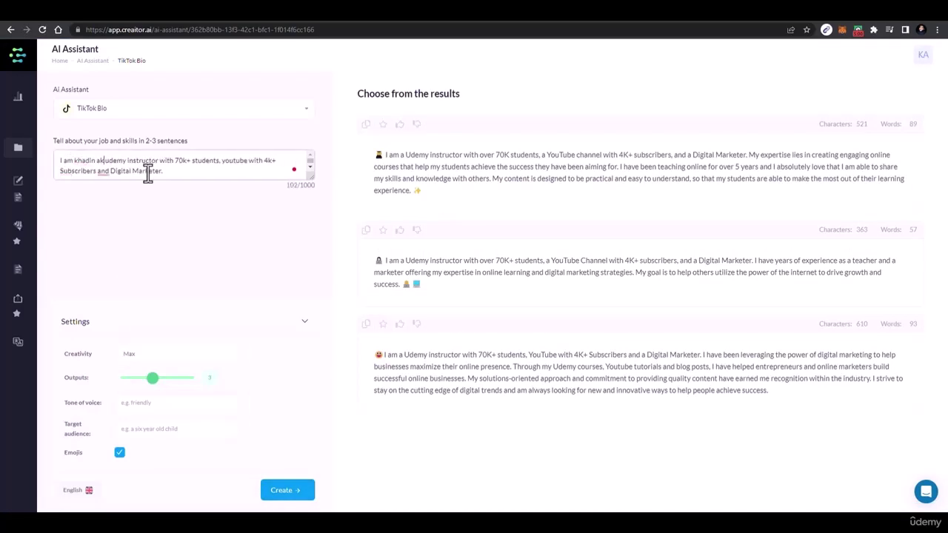
text(,)
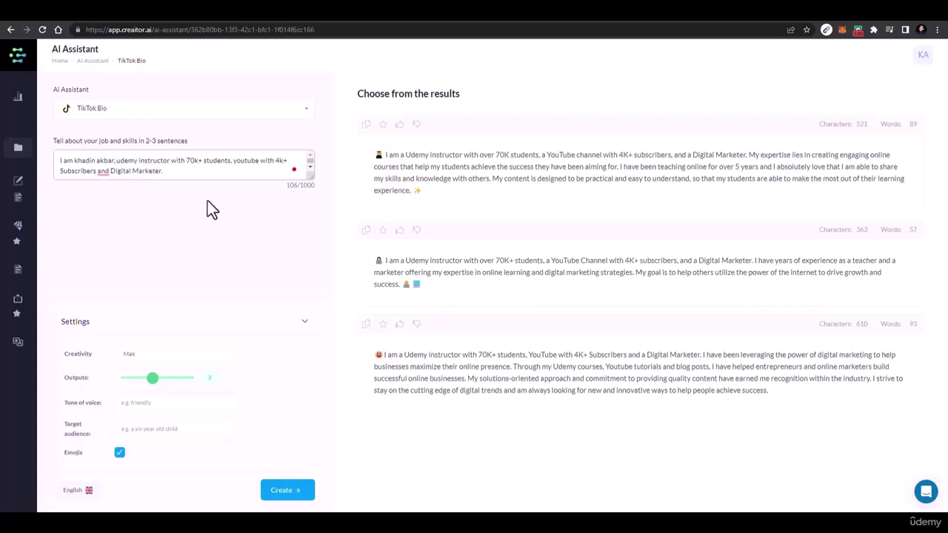
click(294, 504)
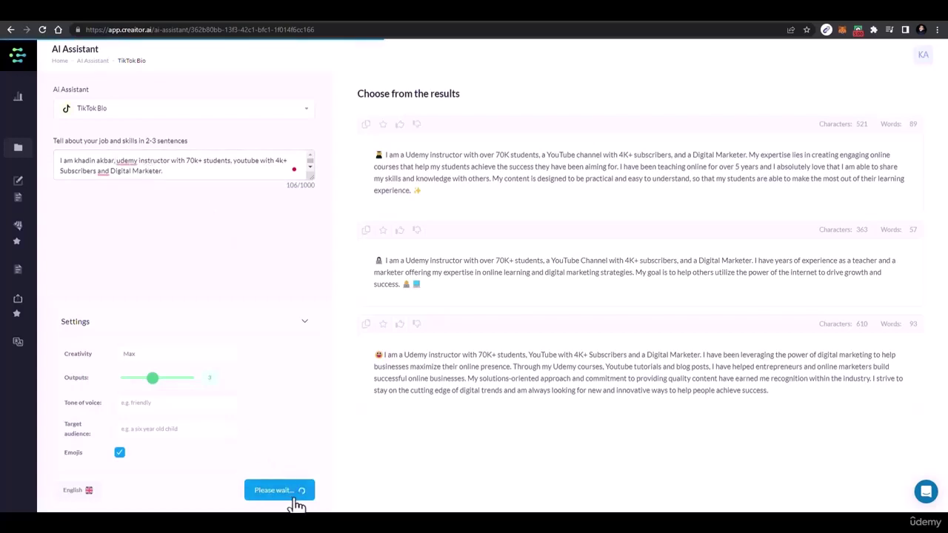
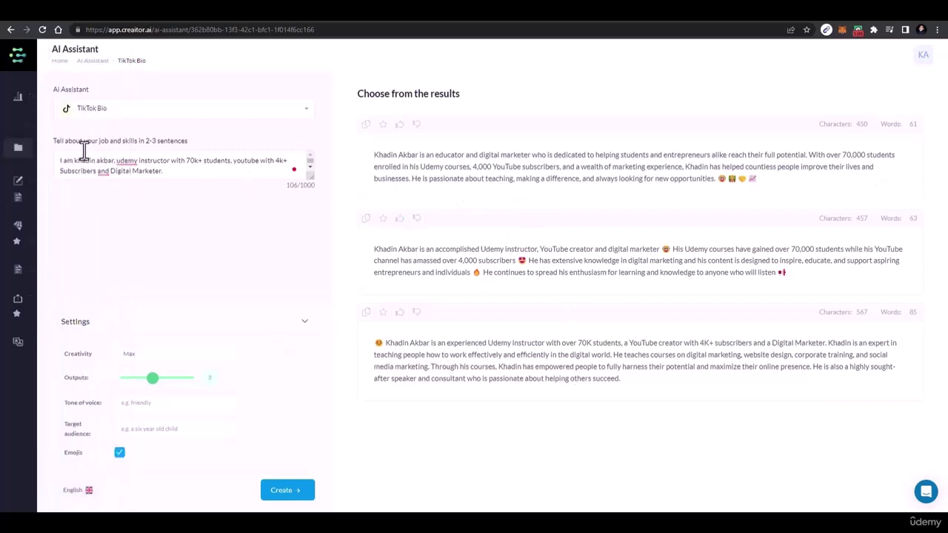
Delete the creator's name from the TikTok bio prompt and regenerate three bios.
drag(116, 163, 77, 161)
key(BackSpace)
click(286, 493)
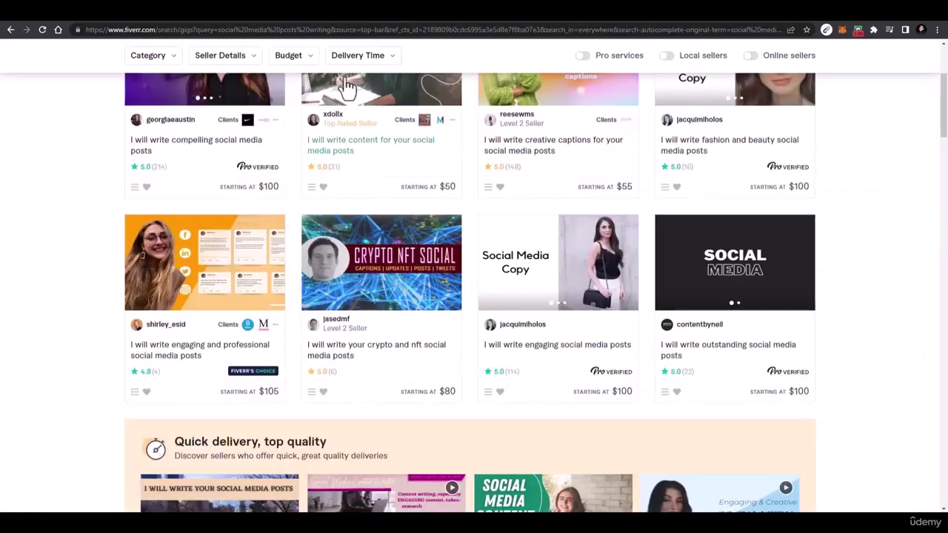
scroll(345, 84, up, 3)
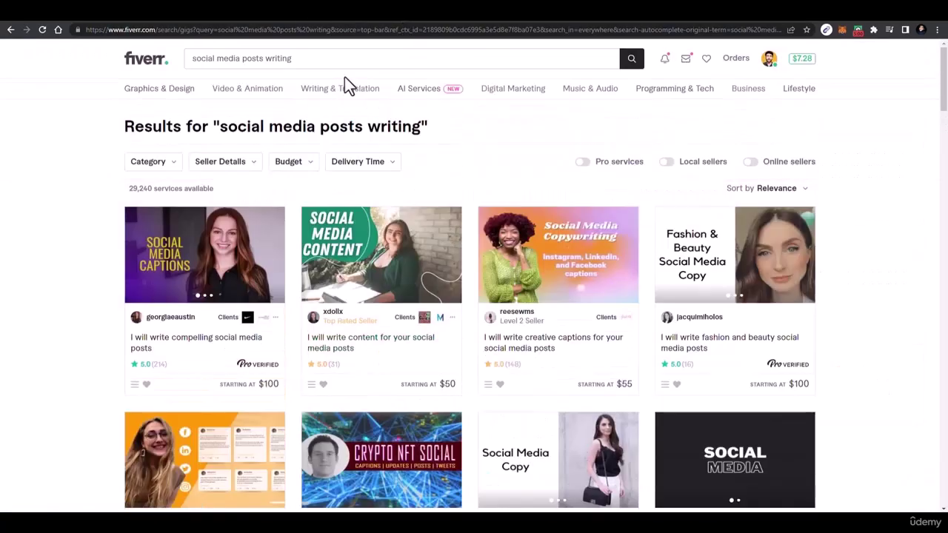
Search Fiverr for 'tiktok bio' and browse the 4 resulting gigs.
click(299, 63)
text(tiktok)
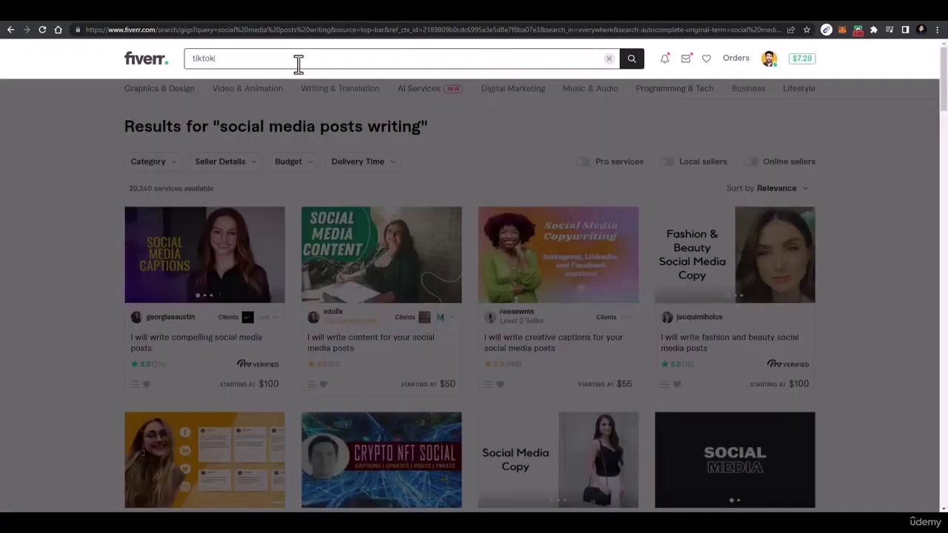
text( bio)
key(Return)
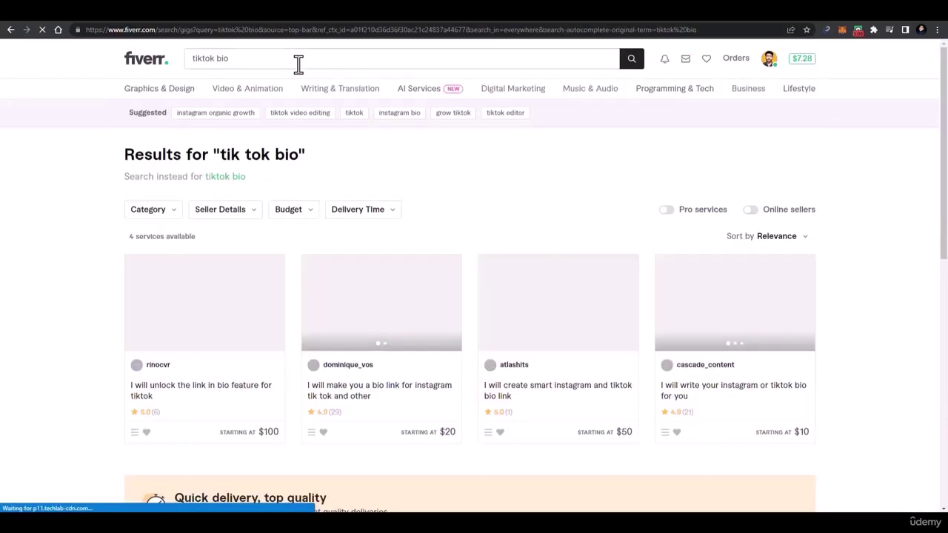
scroll(373, 289, down, 1)
scroll(373, 289, down, 1)
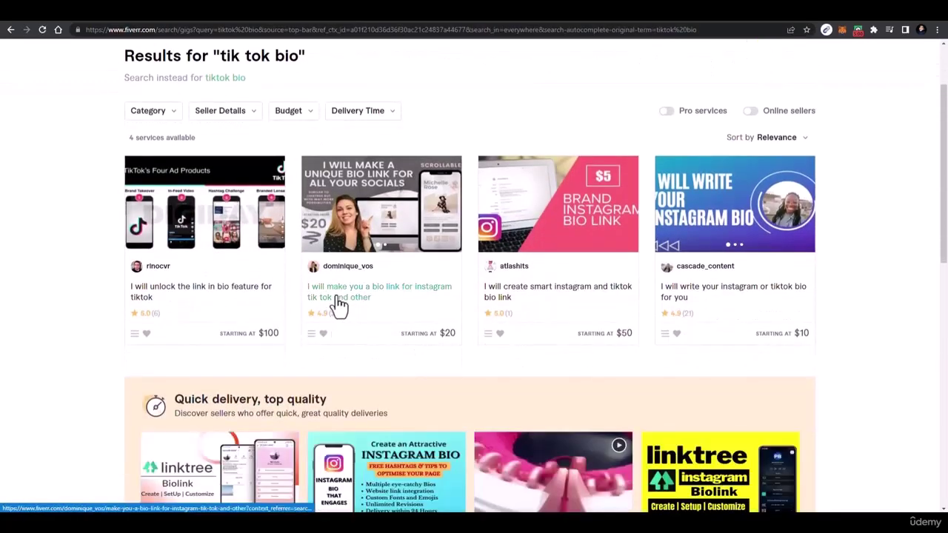
scroll(537, 315, down, 1)
scroll(481, 289, up, 3)
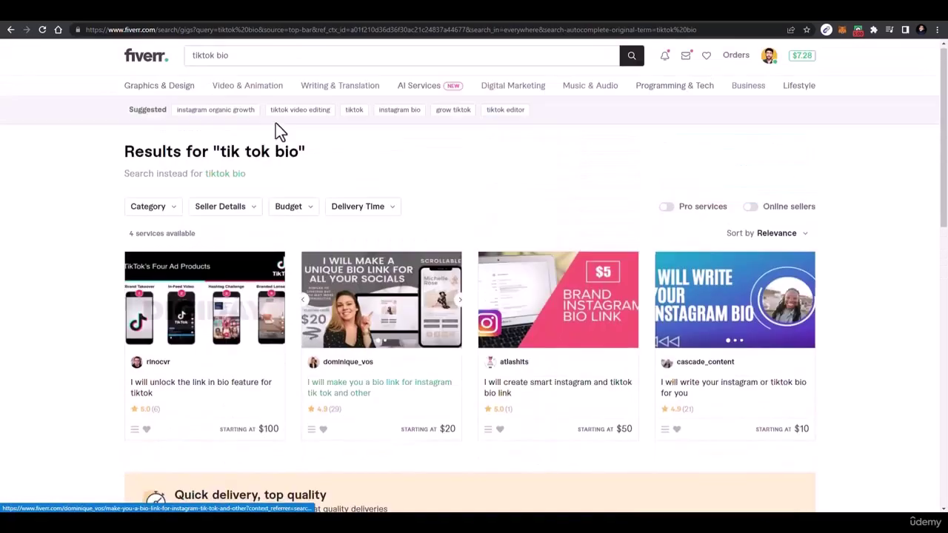
Replace the query with 'instagram' and browse the 17,769 matching services.
double_click(235, 58)
click(236, 58)
text(instagram)
key(Return)
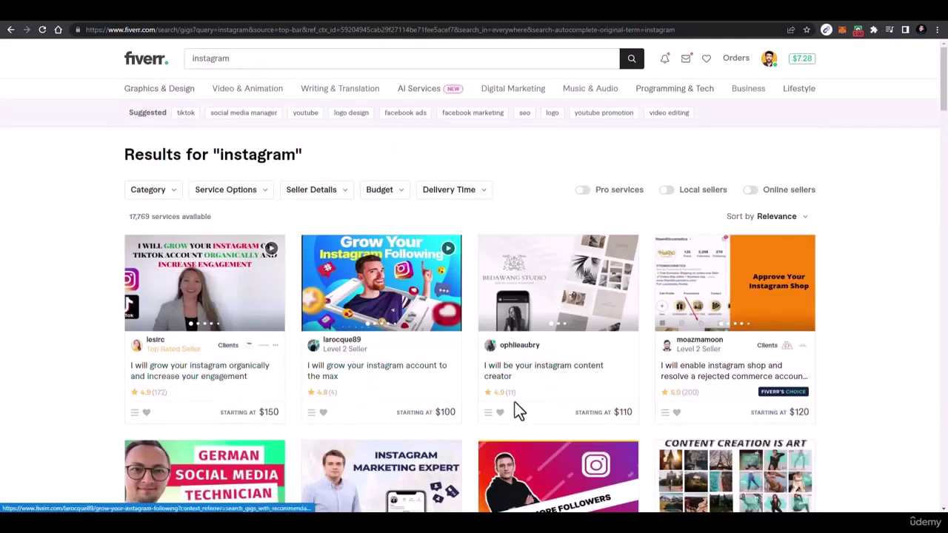
scroll(516, 412, down, 8)
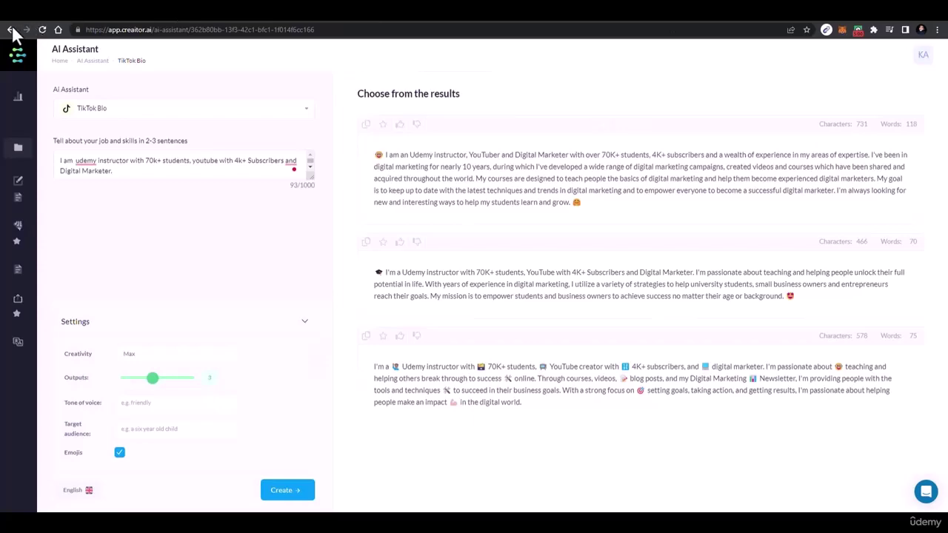
Return to the Creaitor.ai dashboard and browse the Social media tool cards.
click(10, 29)
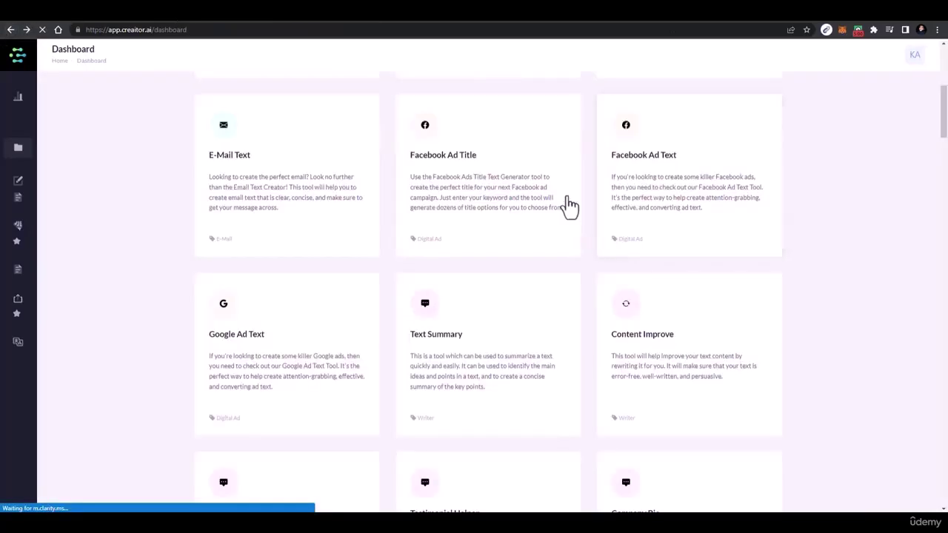
scroll(569, 208, up, 5)
click(541, 218)
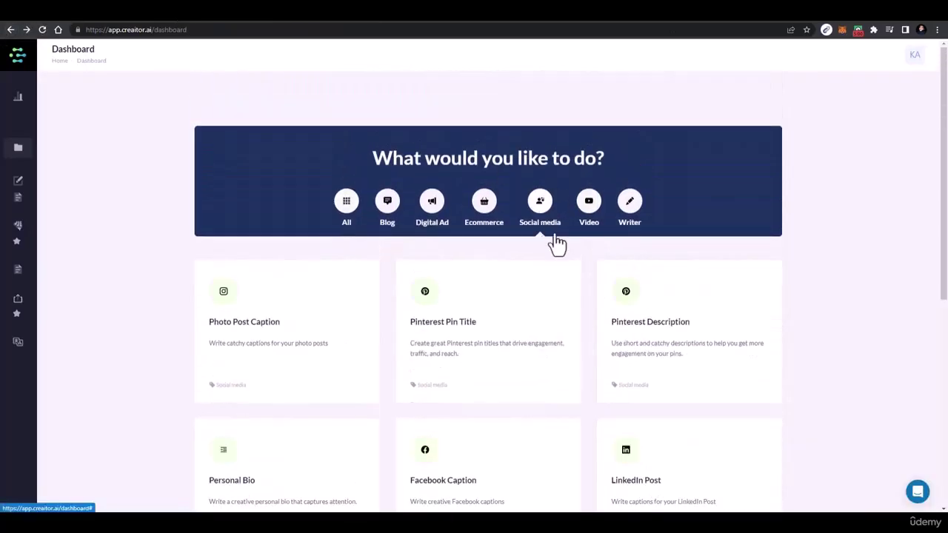
scroll(552, 238, down, 5)
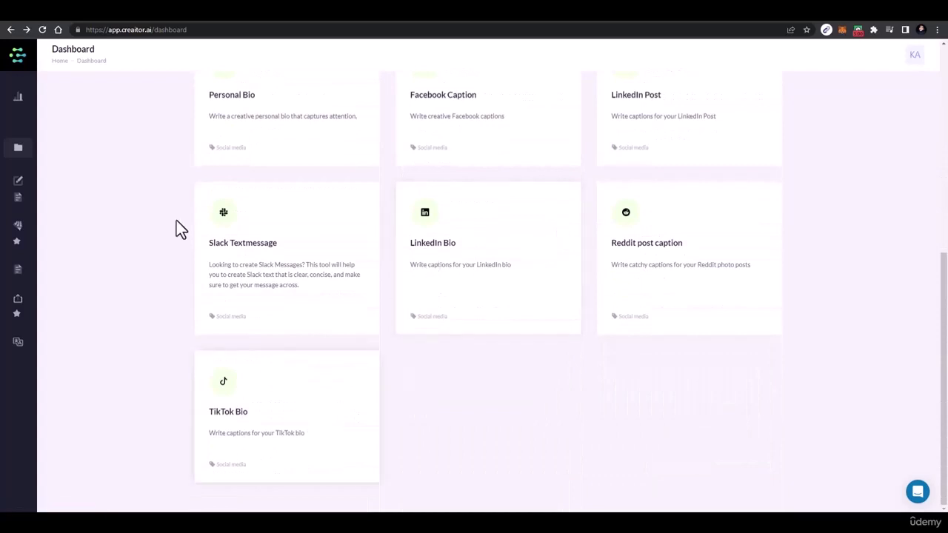
scroll(423, 292, up, 3)
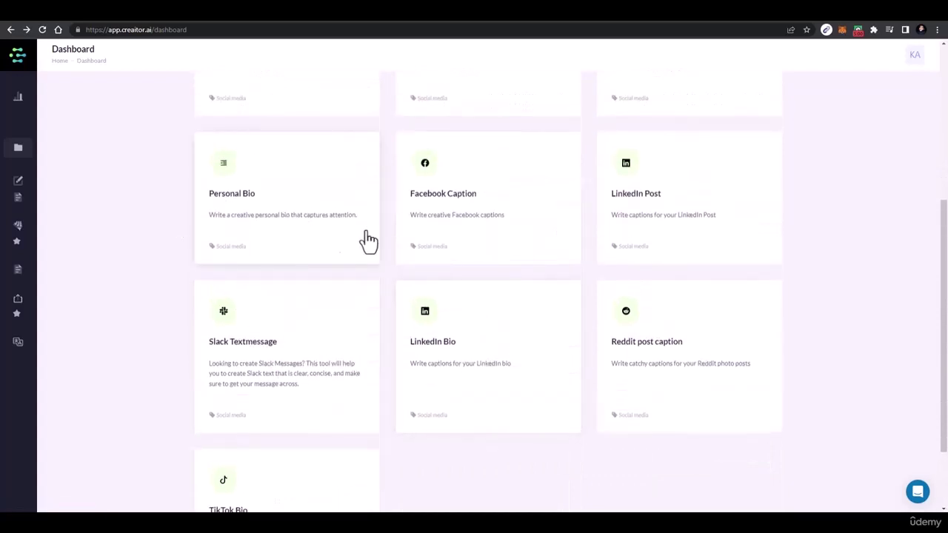
scroll(462, 259, up, 1)
drag(491, 265, 817, 326)
click(829, 326)
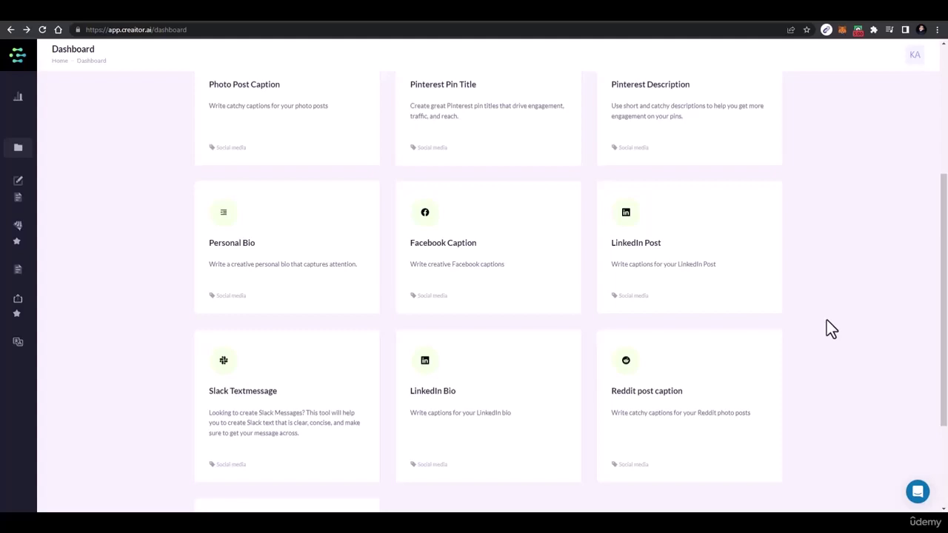
Filter the dashboard to the Video category, including Youtube Video topic idea.
scroll(592, 274, up, 10)
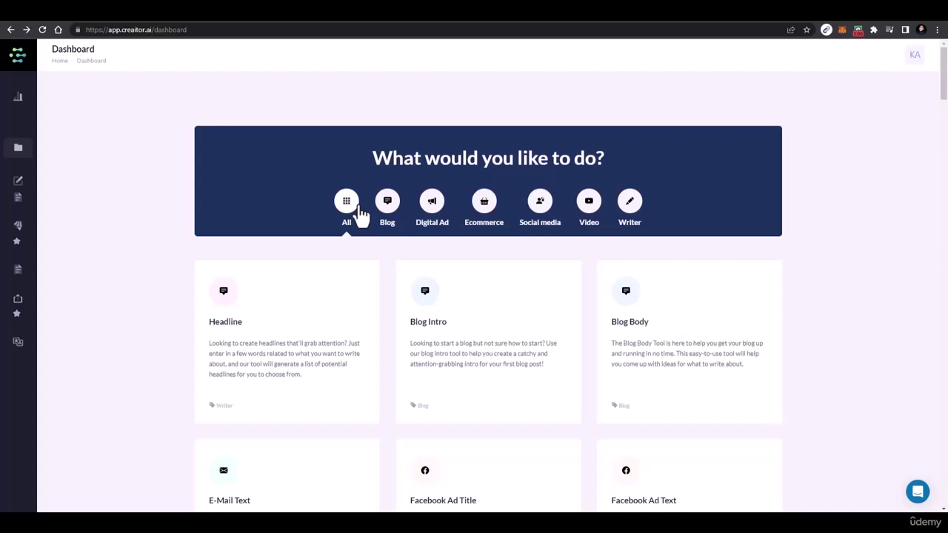
click(590, 217)
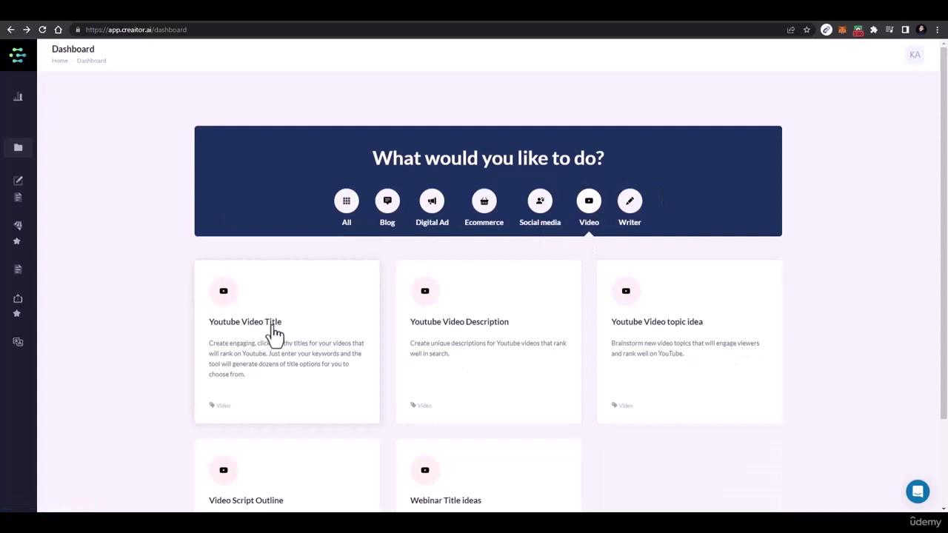
scroll(718, 321, down, 2)
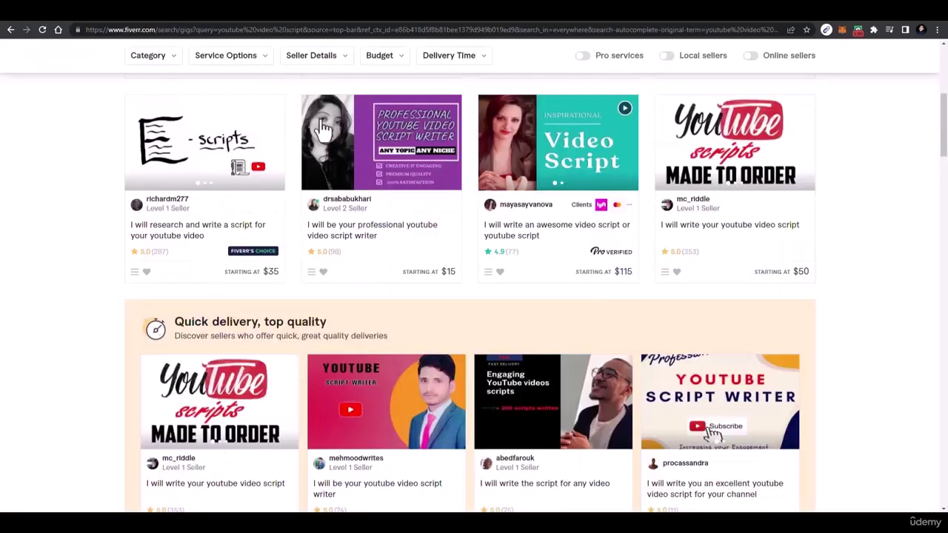
Browse the 'youtube video script' results and open a video script gig.
scroll(317, 106, up, 3)
scroll(323, 127, up, 2)
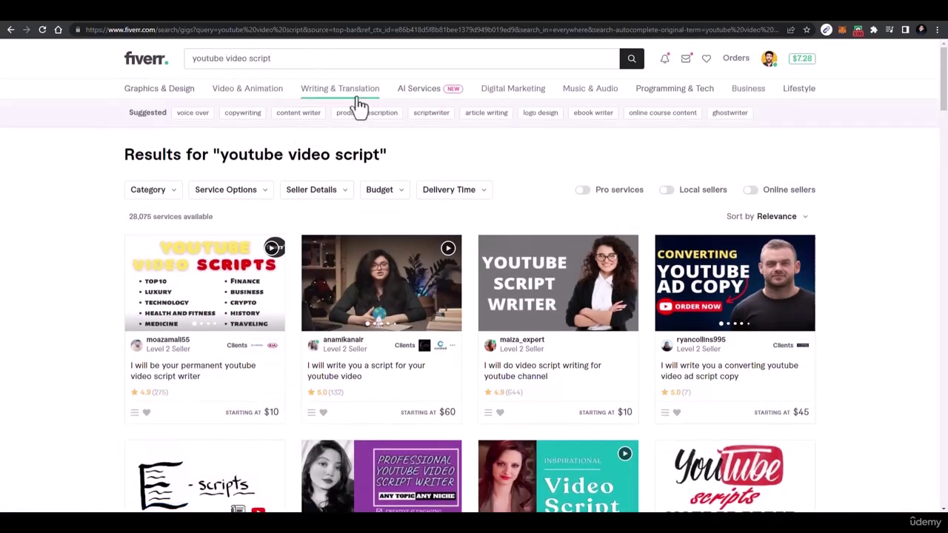
scroll(355, 107, down, 2)
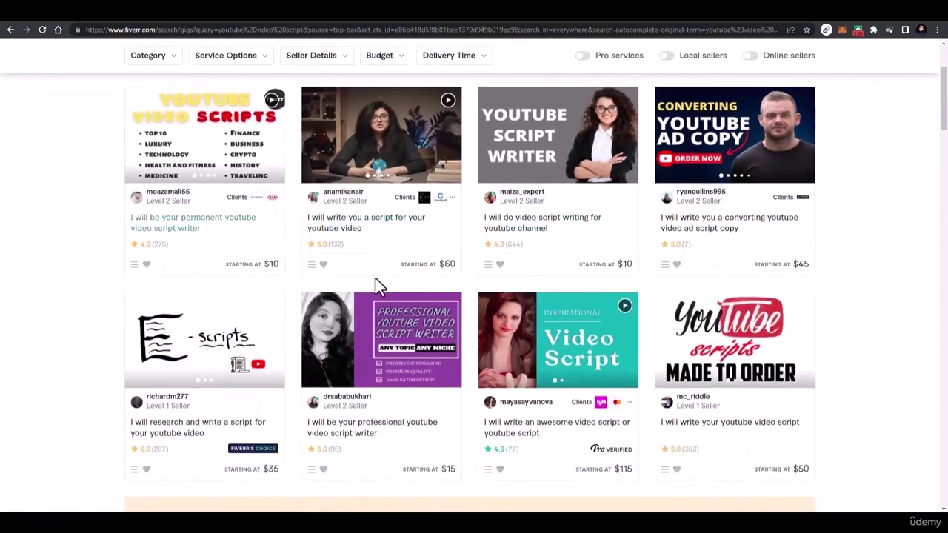
scroll(785, 274, down, 2)
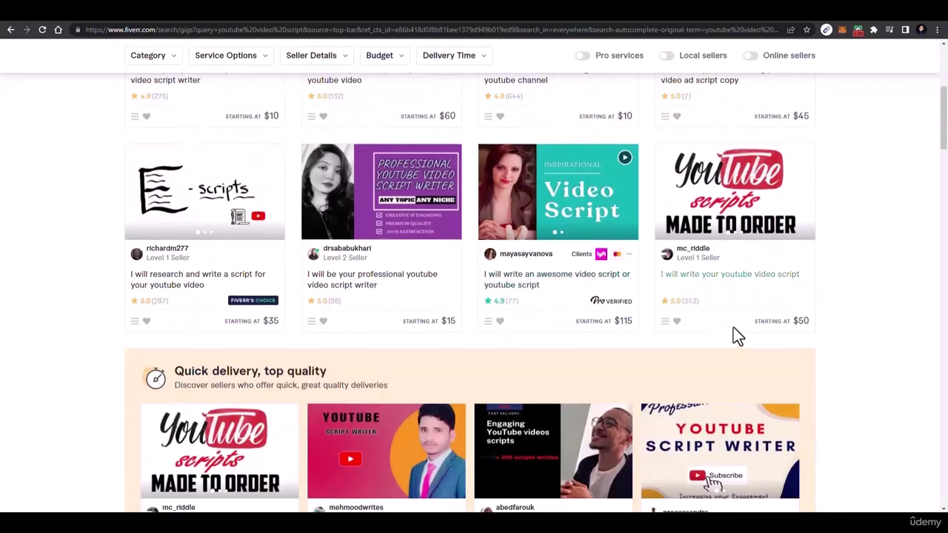
click(544, 285)
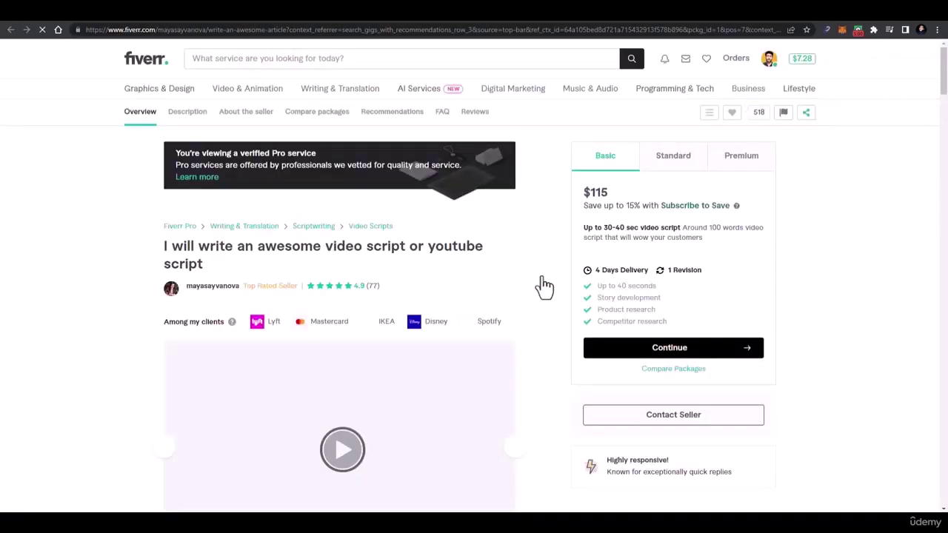
Compare the gig's Basic package at $115 with its Premium package at $295.
drag(642, 226, 612, 227)
double_click(632, 228)
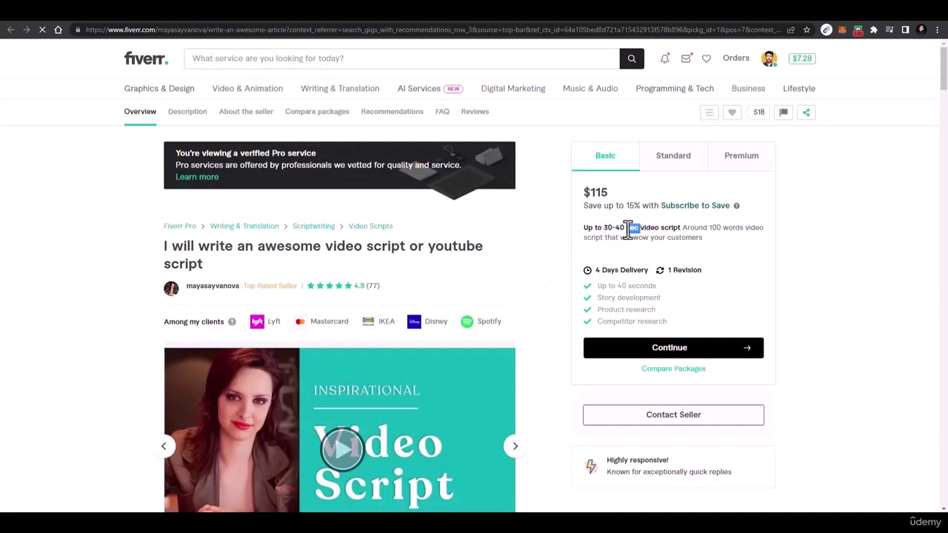
double_click(604, 193)
click(730, 159)
mouse_move(588, 229)
mouse_down()
mouse_move(609, 229)
mouse_move(585, 229)
mouse_move(595, 229)
mouse_up()
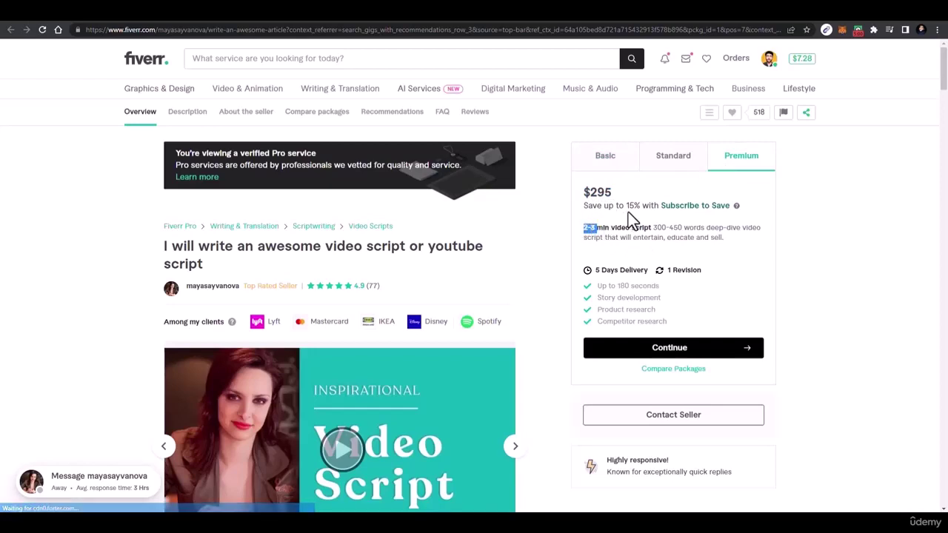
double_click(602, 193)
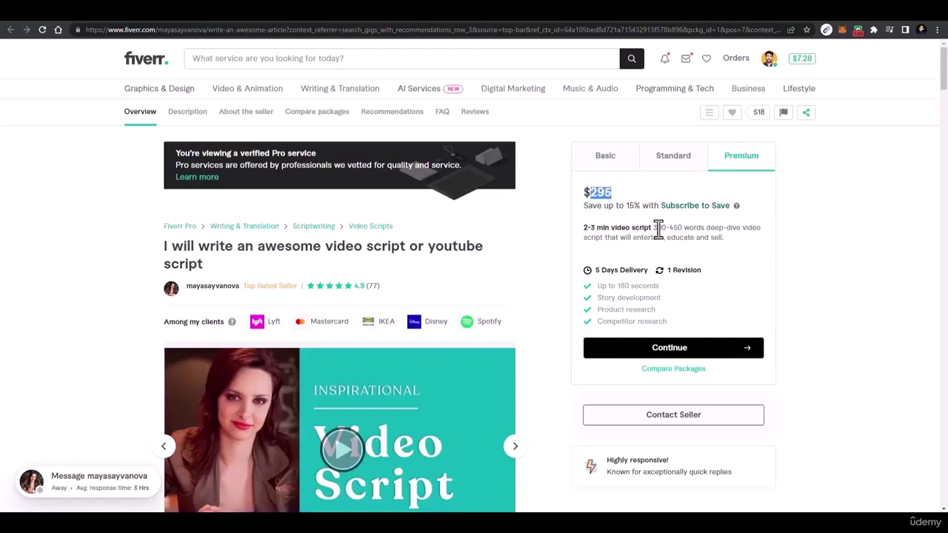
drag(656, 228, 672, 228)
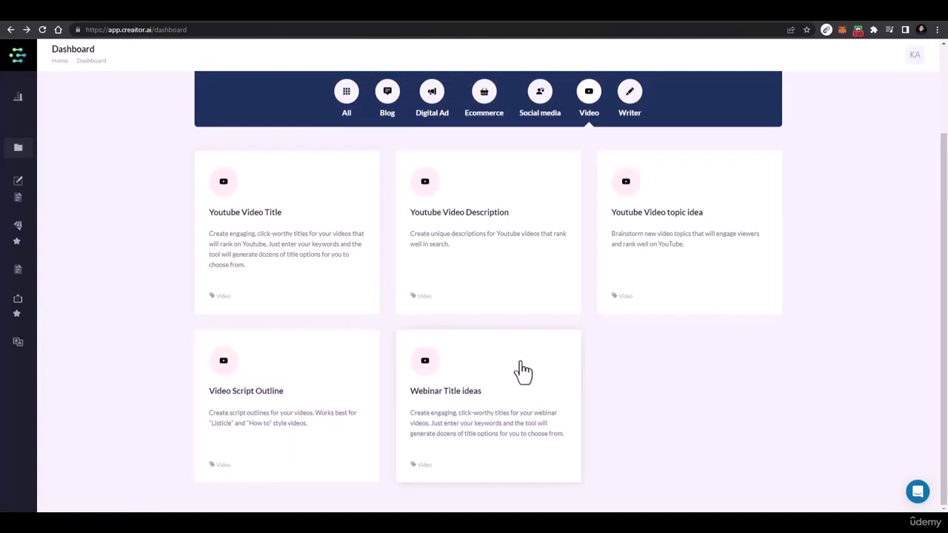
Generate YouTube video topic ideas for 'FREELANCING IN 2023'.
click(685, 215)
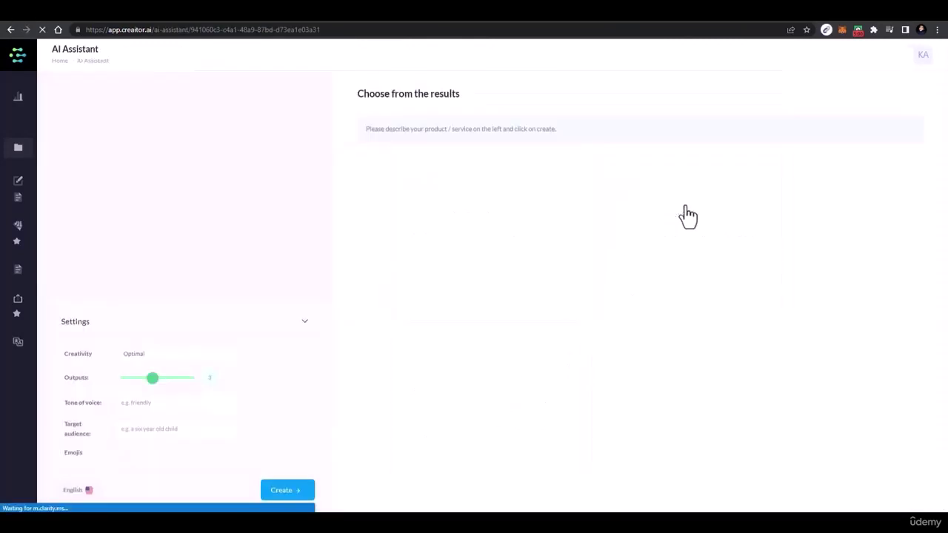
click(117, 162)
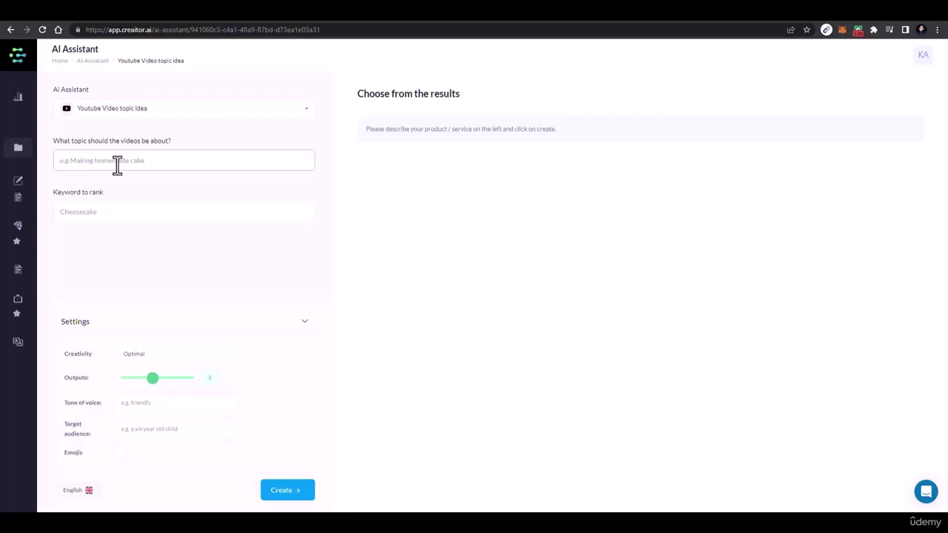
text(FREELANCING IN 2023)
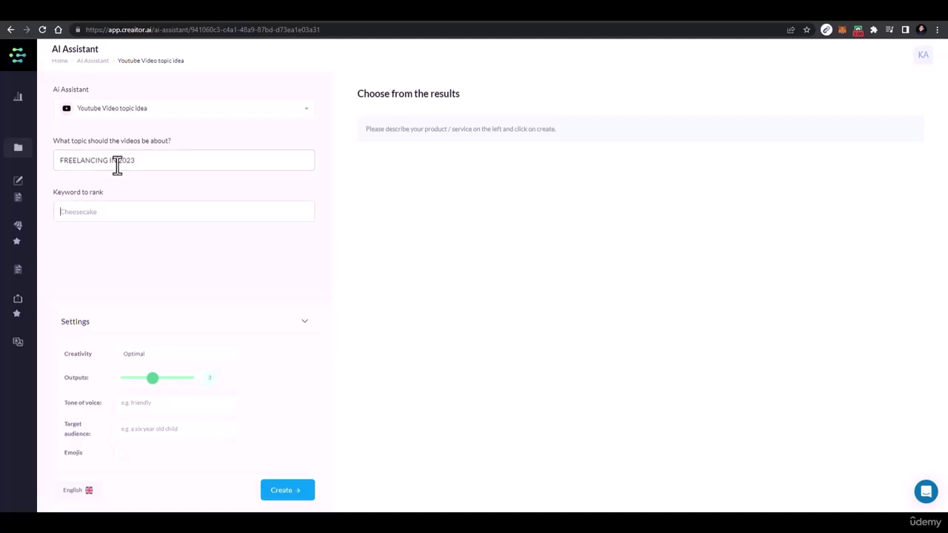
click(312, 493)
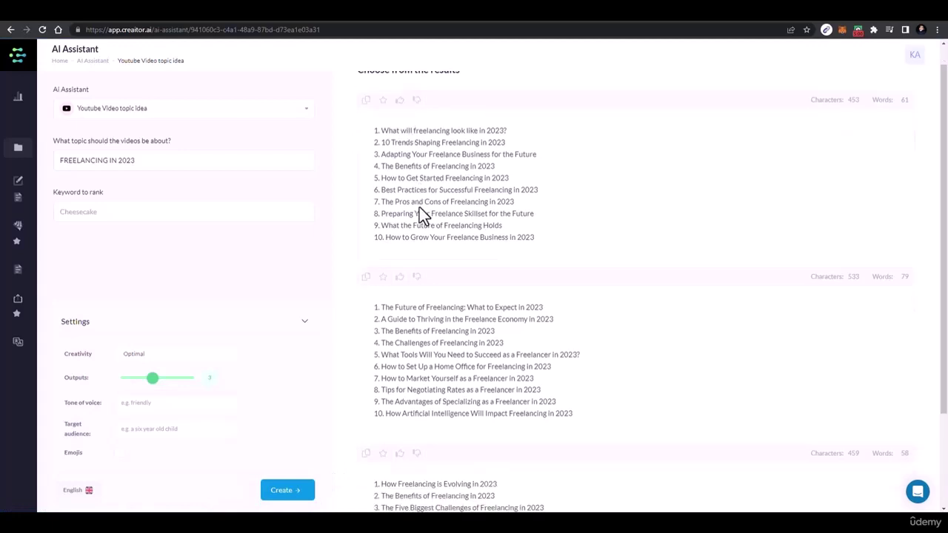
Review the idea lists and copy 'How to Grow Your Freelance Business in 2023'.
scroll(421, 219, down, 2)
scroll(389, 207, up, 2)
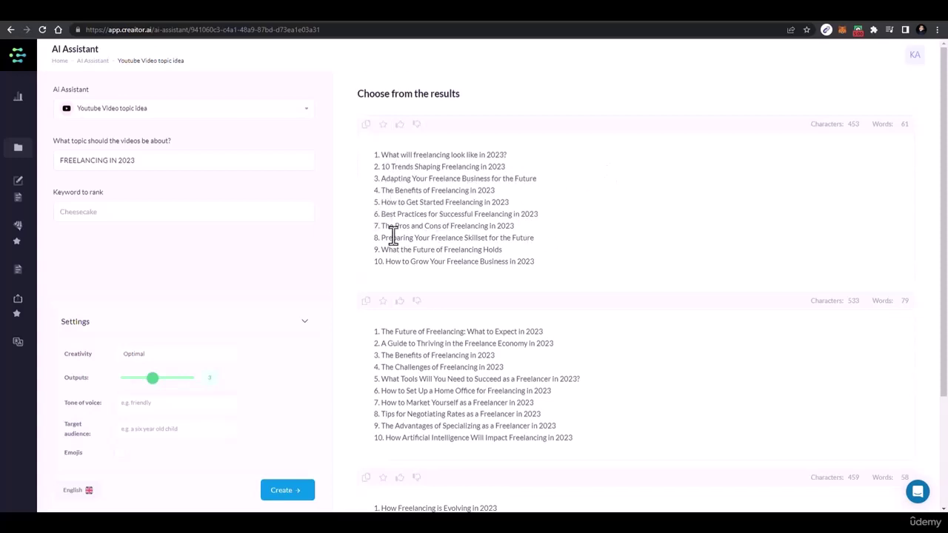
scroll(431, 272, down, 2)
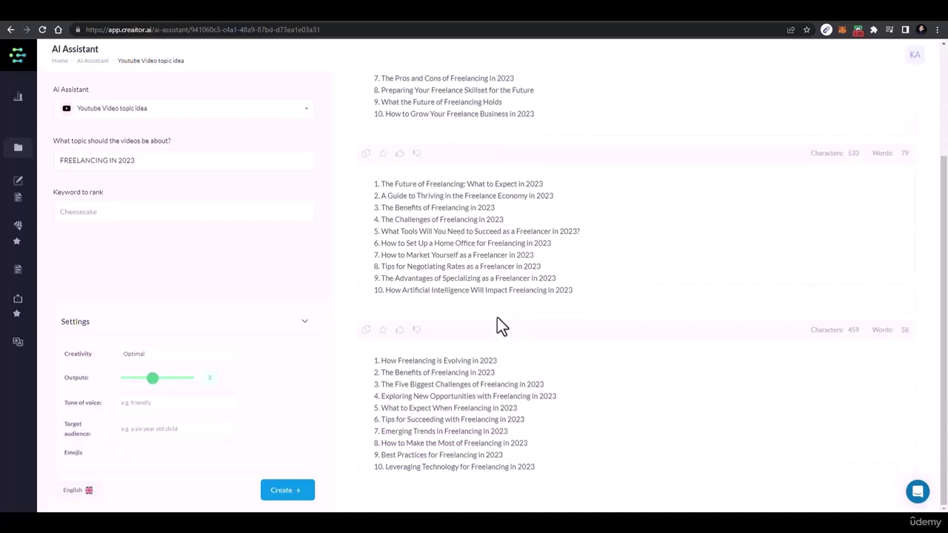
scroll(467, 305, up, 2)
double_click(444, 332)
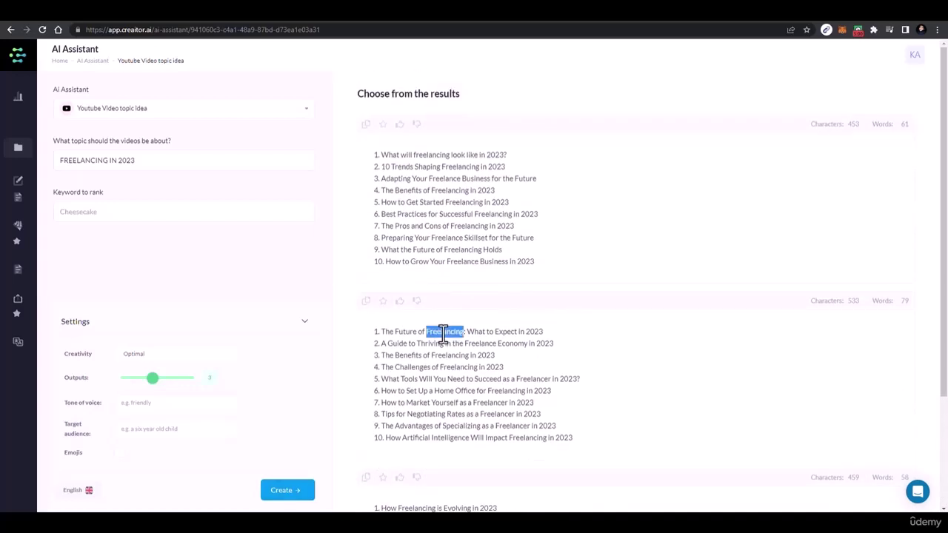
click(419, 265)
right_click(424, 264)
click(584, 266)
drag(554, 265, 389, 266)
right_click(389, 267)
click(420, 269)
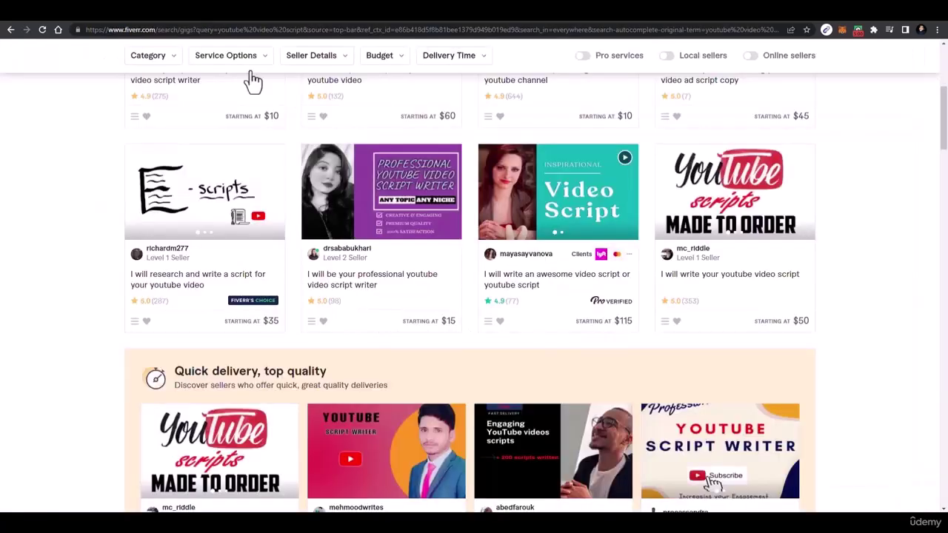
scroll(339, 86, up, 5)
Search Fiverr for 'YOUTUBE VIDEO IDEA' and review the 15,103 gigs priced $5–$30.
click(289, 60)
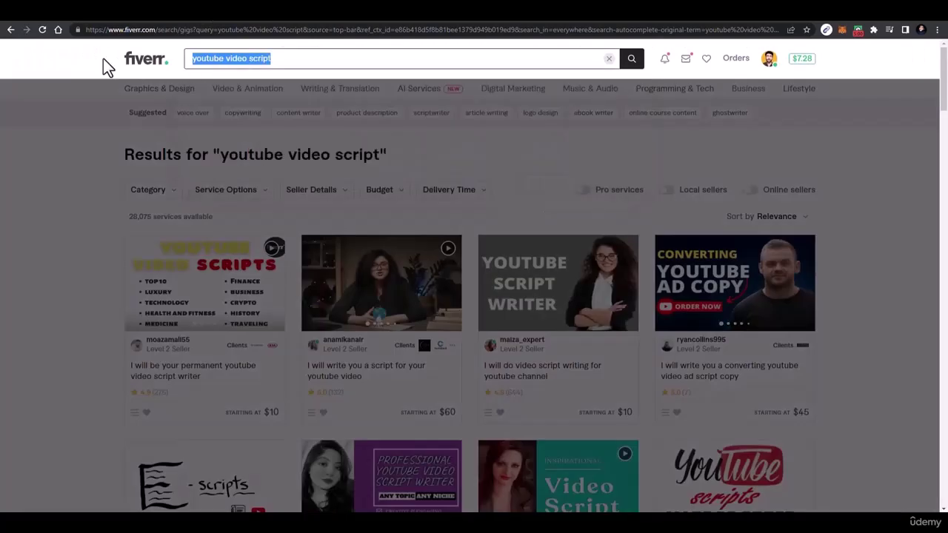
text(YOUTUBE VIDEO IDEA)
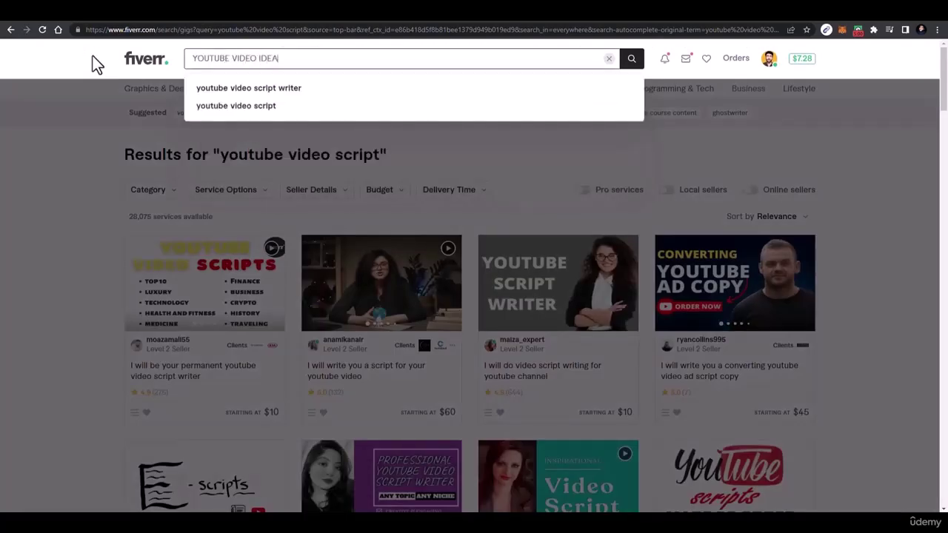
key(Return)
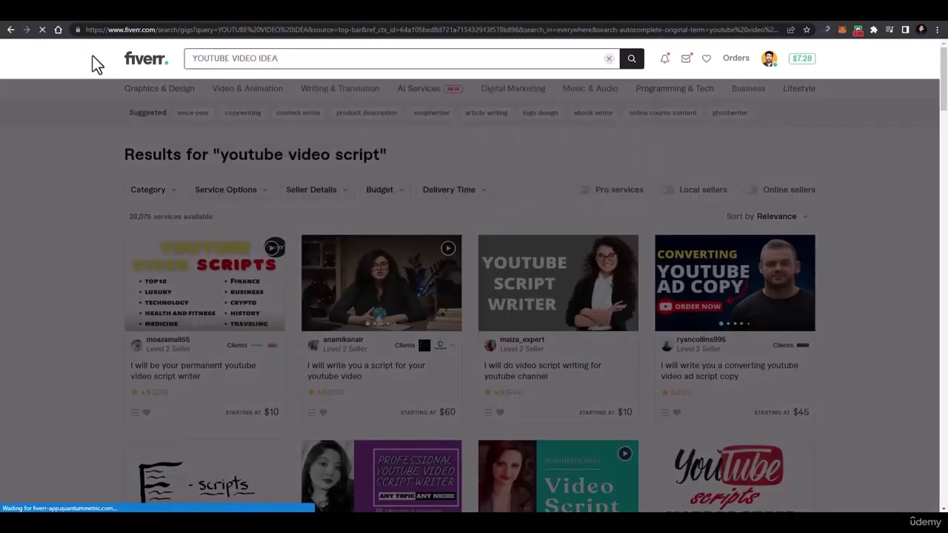
scroll(293, 296, down, 2)
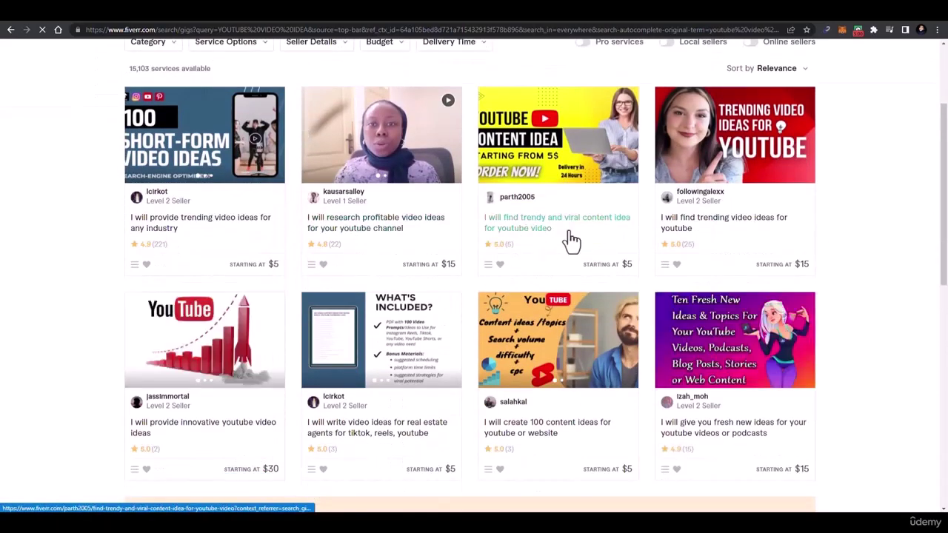
scroll(293, 267, down, 1)
scroll(290, 258, down, 2)
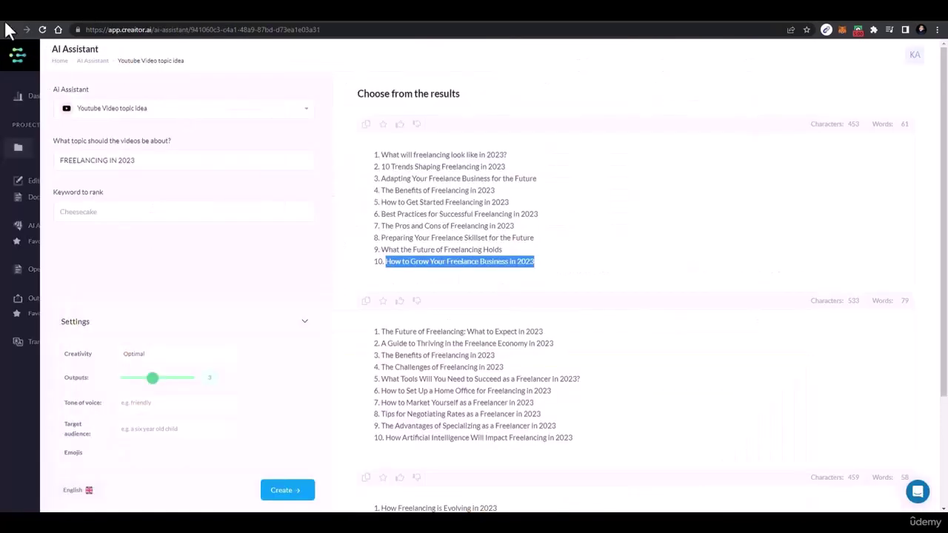
click(10, 31)
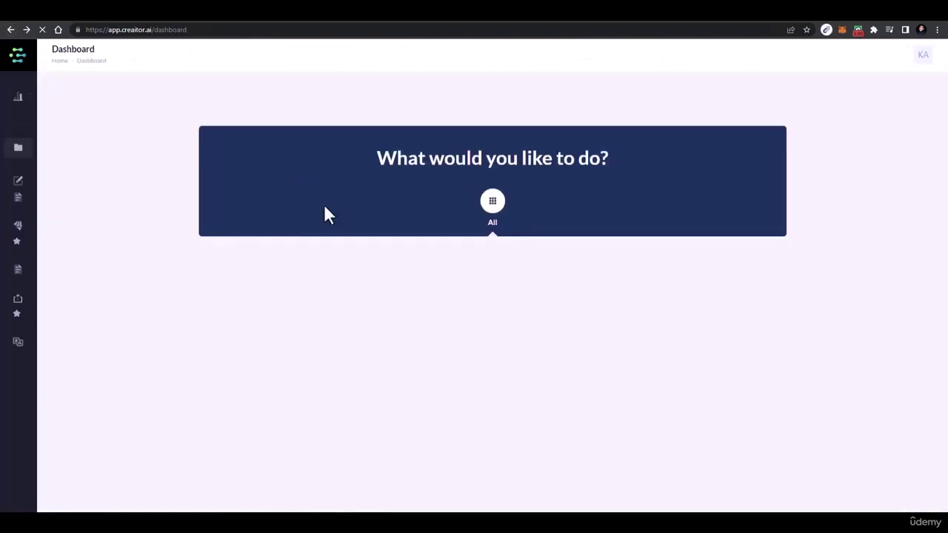
Paste 'How to Grow Your Freelance Business in 2023' into Video Script Outline and create outlines.
scroll(408, 155, down, 3)
click(591, 95)
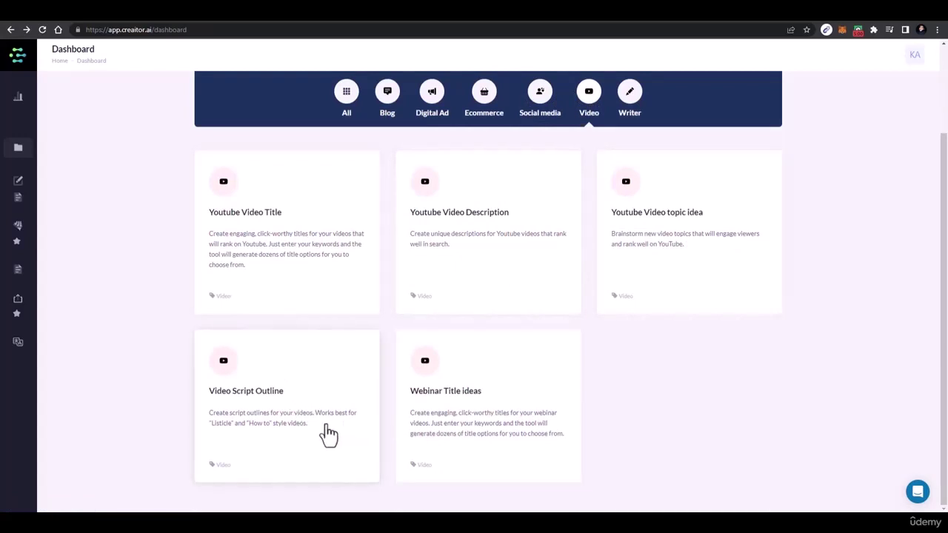
click(328, 435)
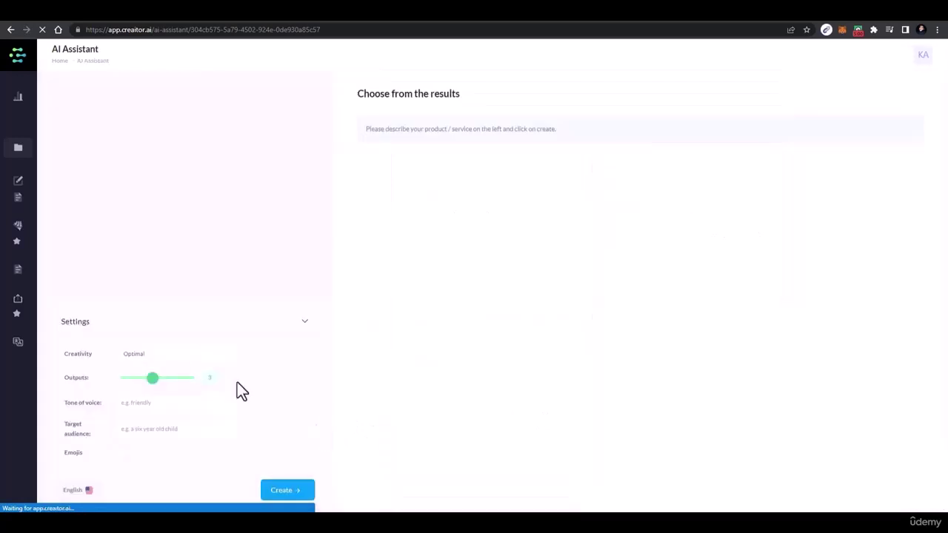
click(111, 160)
key(ctrl+v)
click(290, 485)
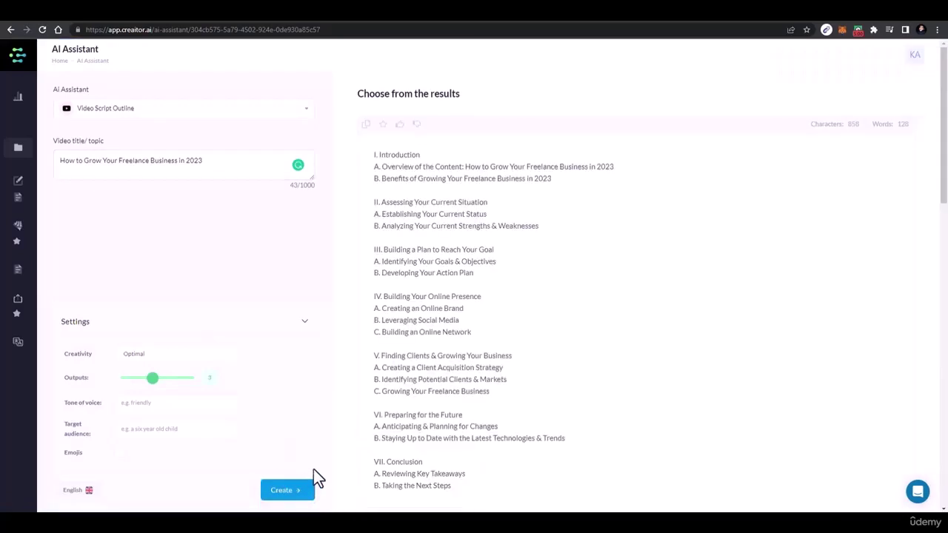
scroll(467, 229, down, 5)
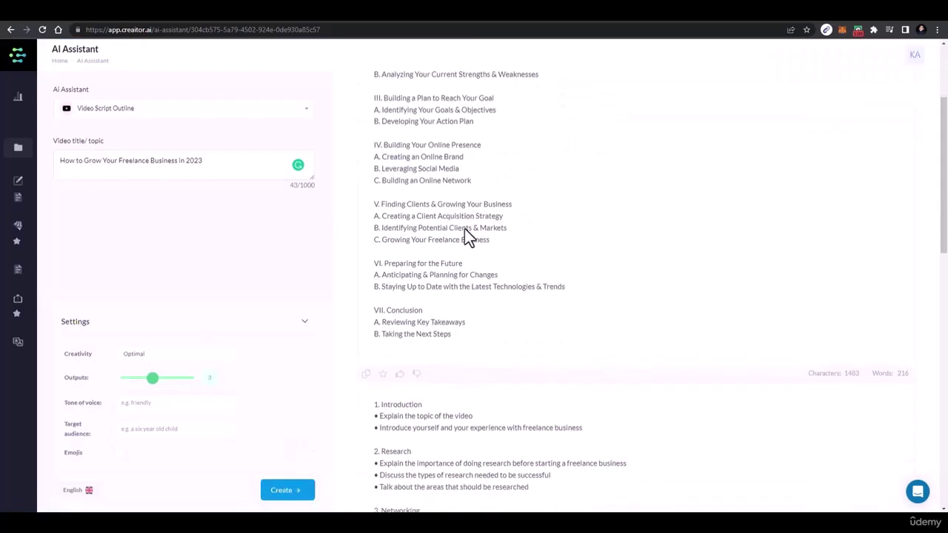
scroll(465, 237, up, 1)
scroll(467, 237, down, 2)
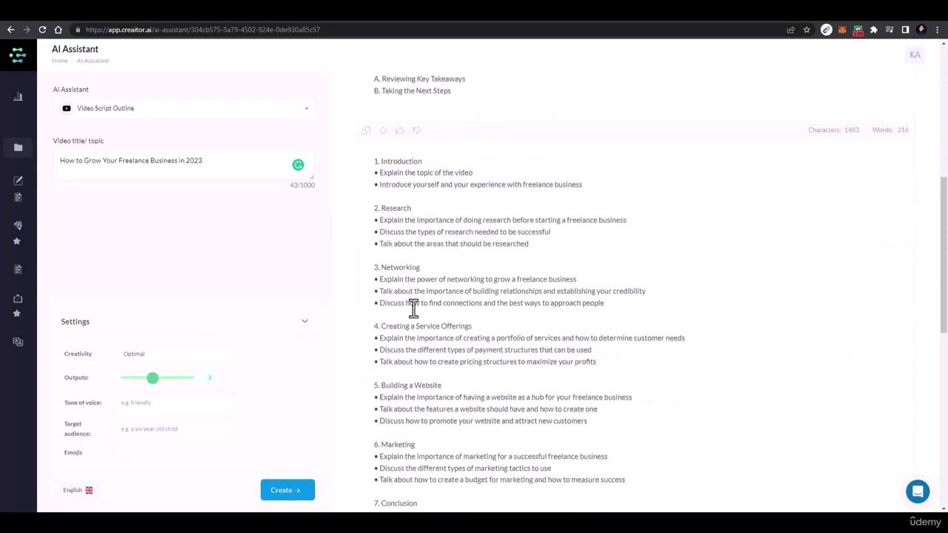
scroll(407, 296, down, 7)
scroll(397, 277, up, 13)
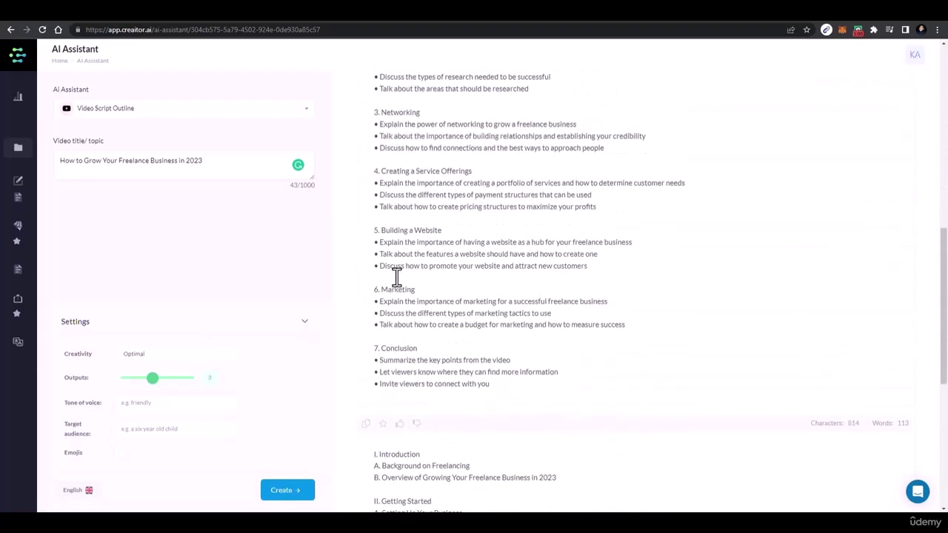
Regenerate the script outlines with creativity set to Max.
click(135, 354)
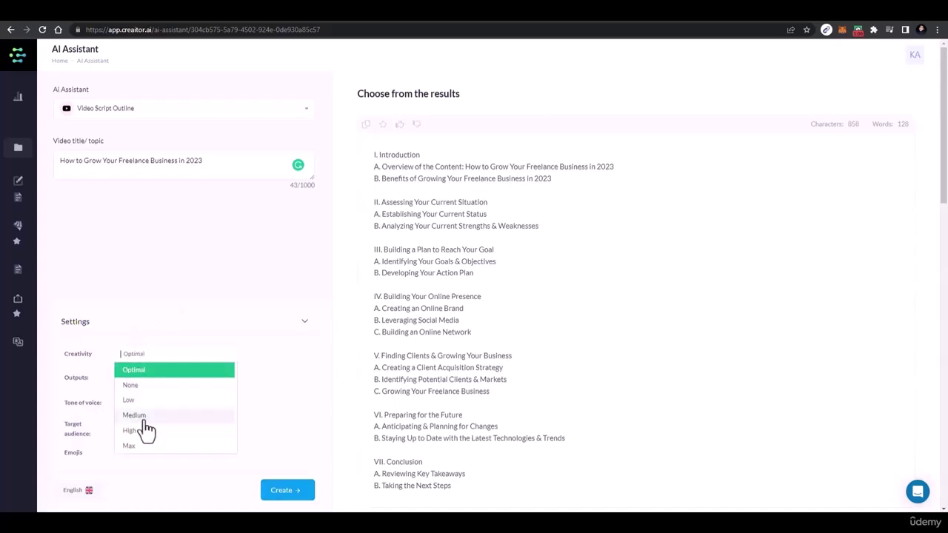
scroll(142, 440, down, 3)
click(138, 448)
click(298, 501)
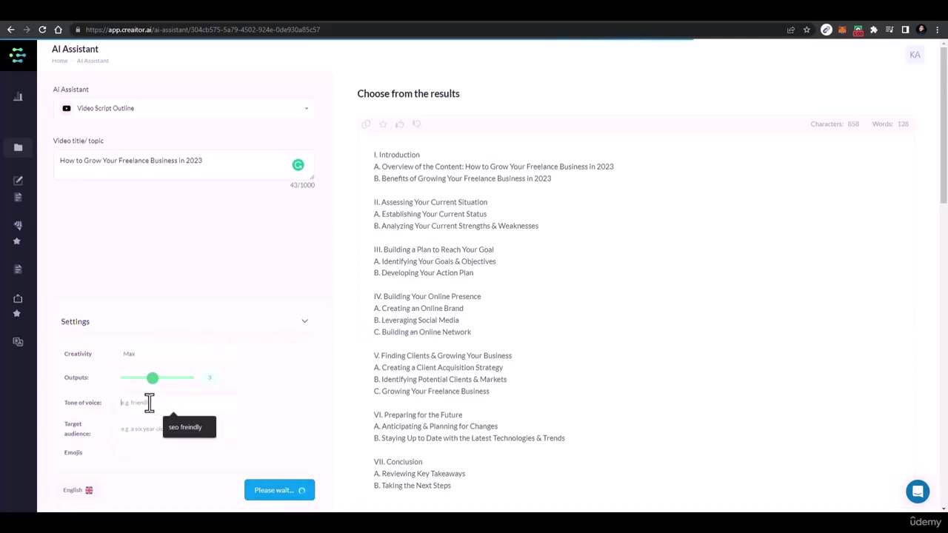
Set the tone of voice to 'friendly', regenerate, and review the more detailed outlines.
text(FRI)
key(BackSpace)
key(BackSpace)
text(friendly)
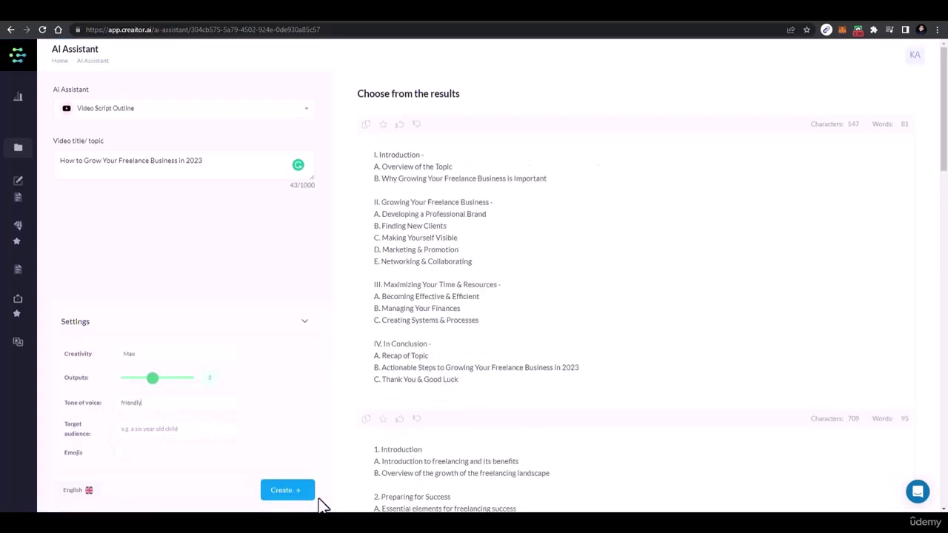
click(269, 492)
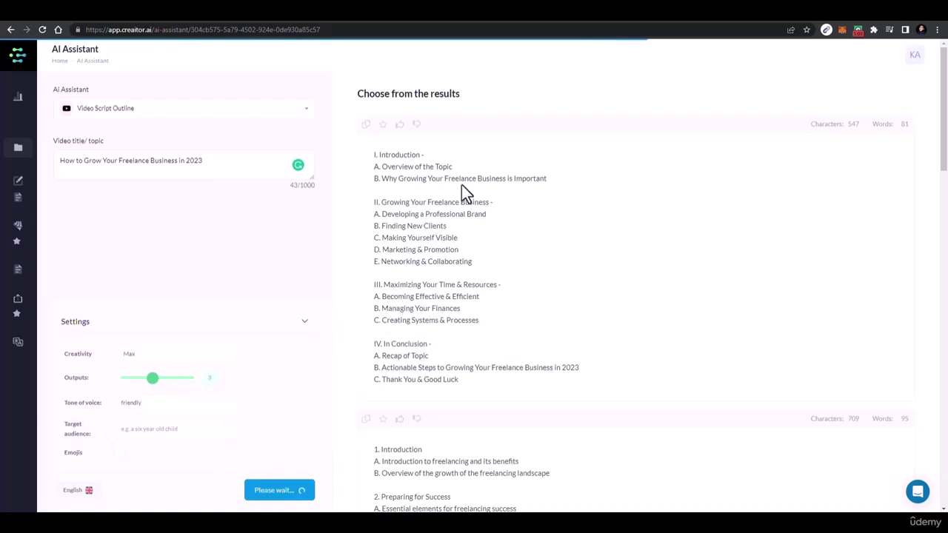
scroll(461, 185, down, 2)
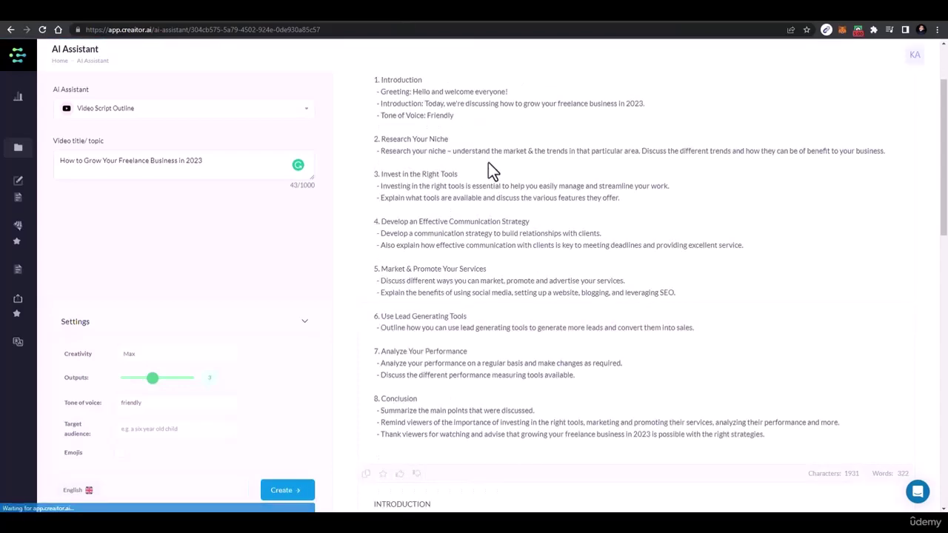
scroll(588, 296, down, 8)
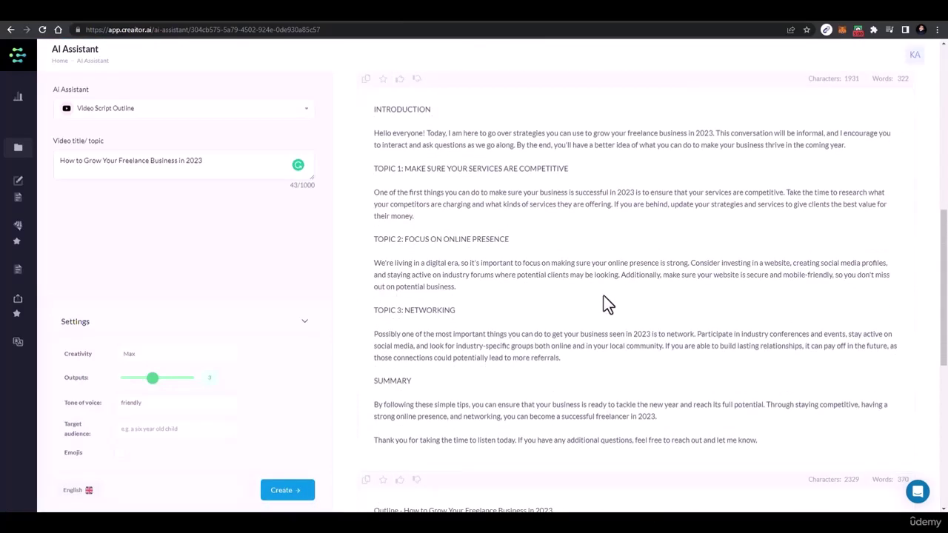
scroll(603, 303, up, 3)
scroll(603, 303, down, 4)
scroll(484, 349, down, 6)
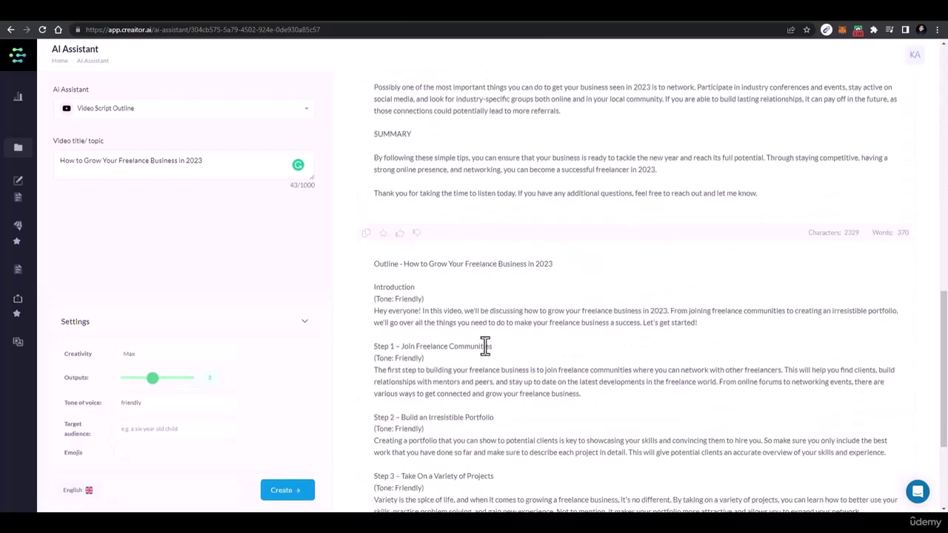
scroll(391, 265, up, 8)
scroll(392, 237, up, 8)
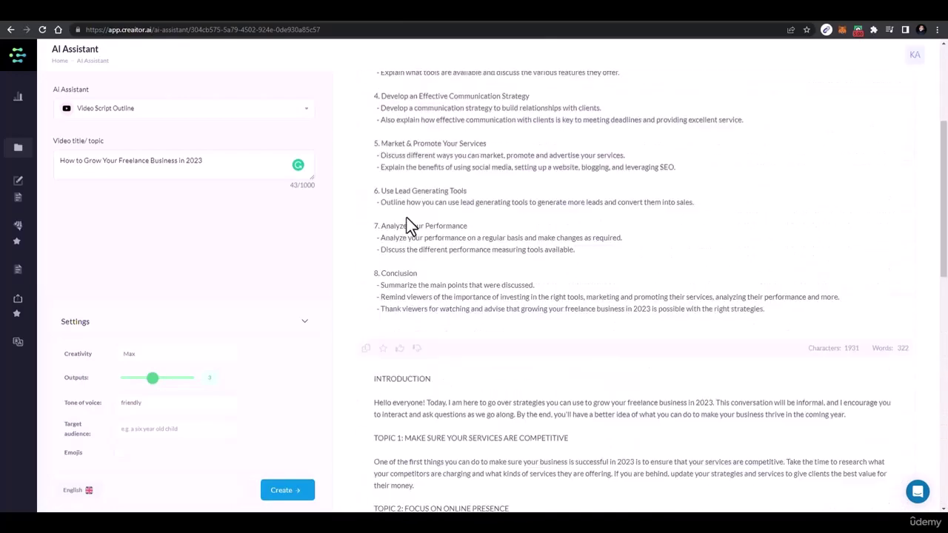
click(244, 103)
click(244, 93)
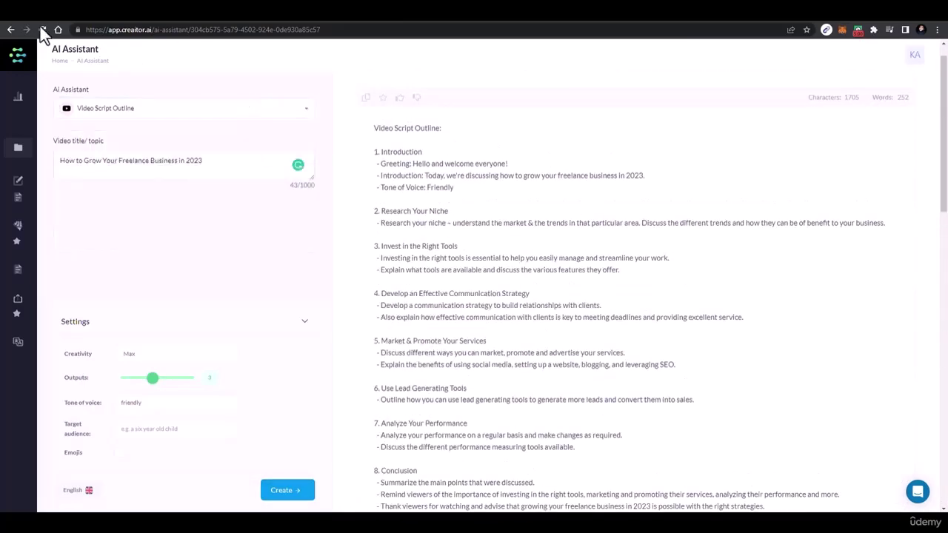
Return to the dashboard and open Webinar Title ideas from the Video tools.
click(11, 30)
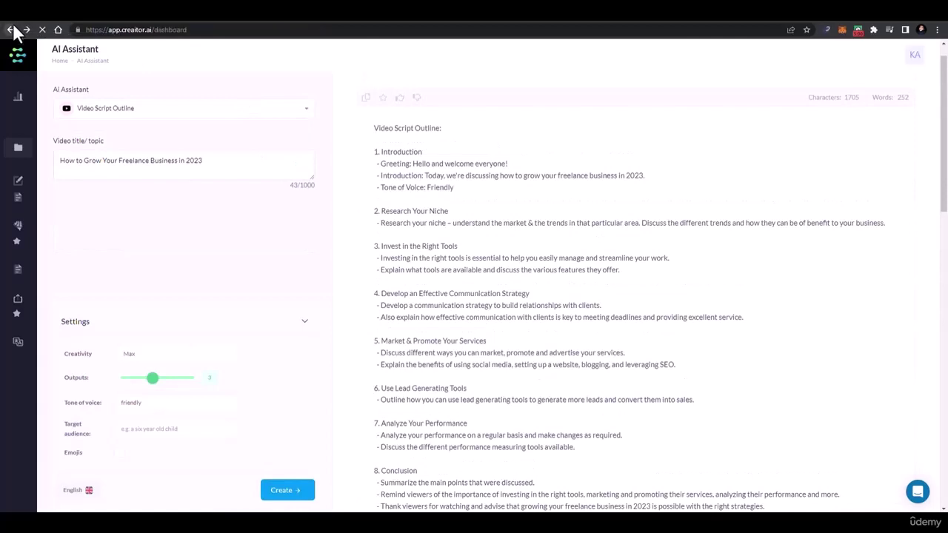
scroll(461, 290, down, 2)
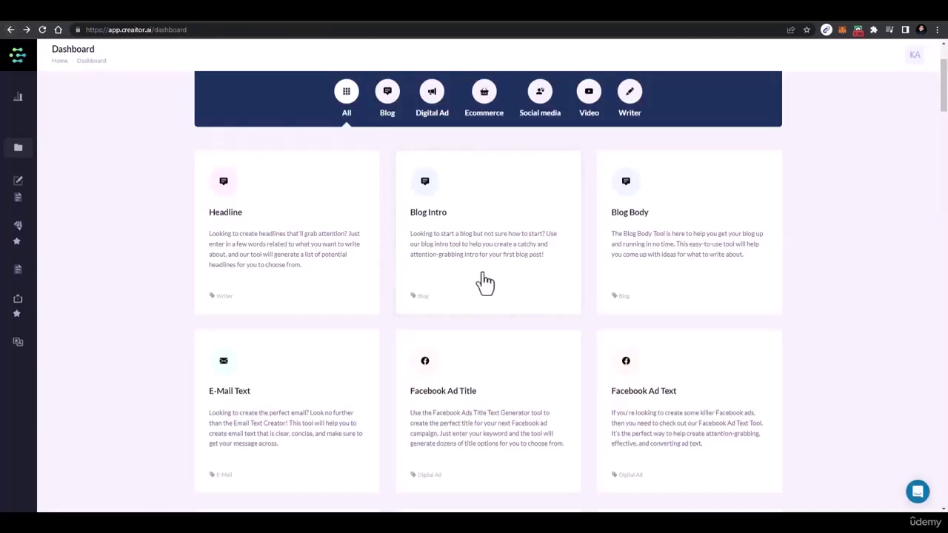
scroll(363, 288, down, 2)
scroll(452, 259, up, 4)
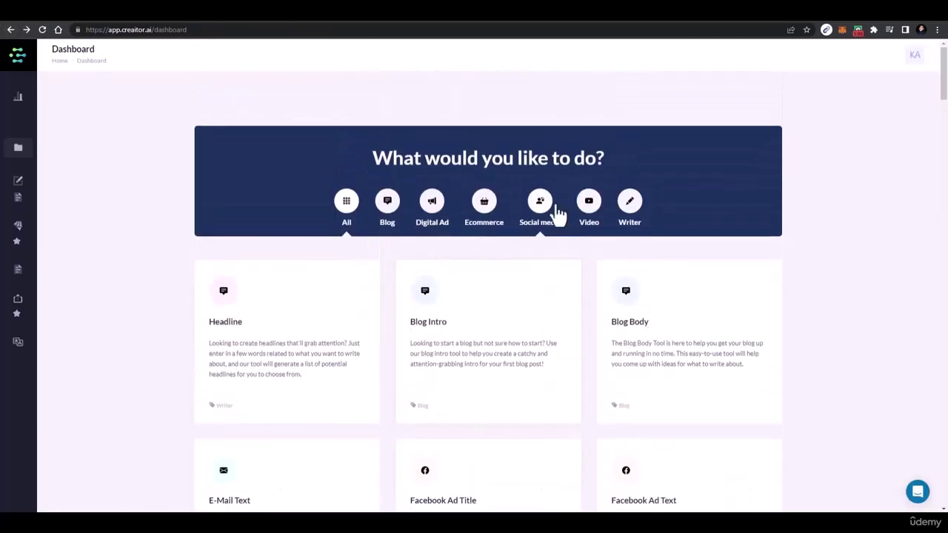
click(589, 211)
scroll(474, 259, down, 2)
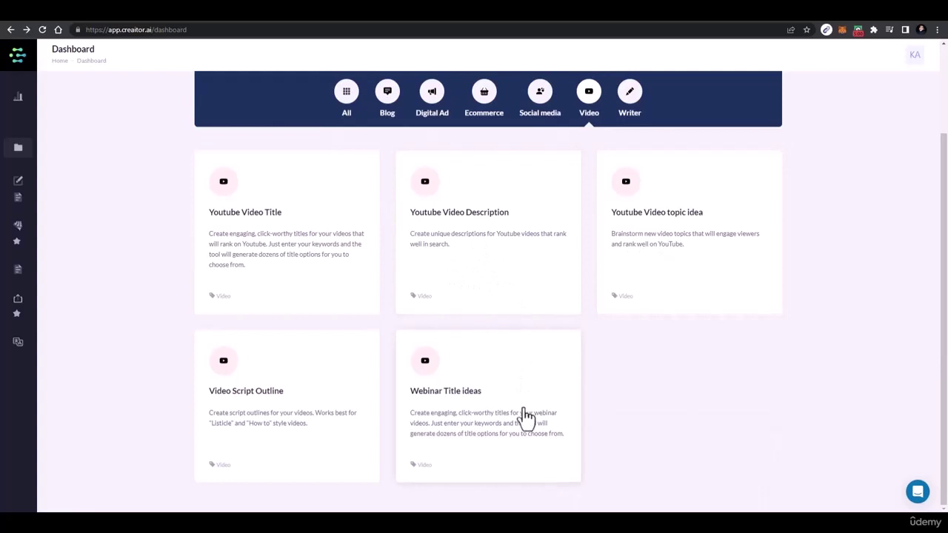
click(526, 419)
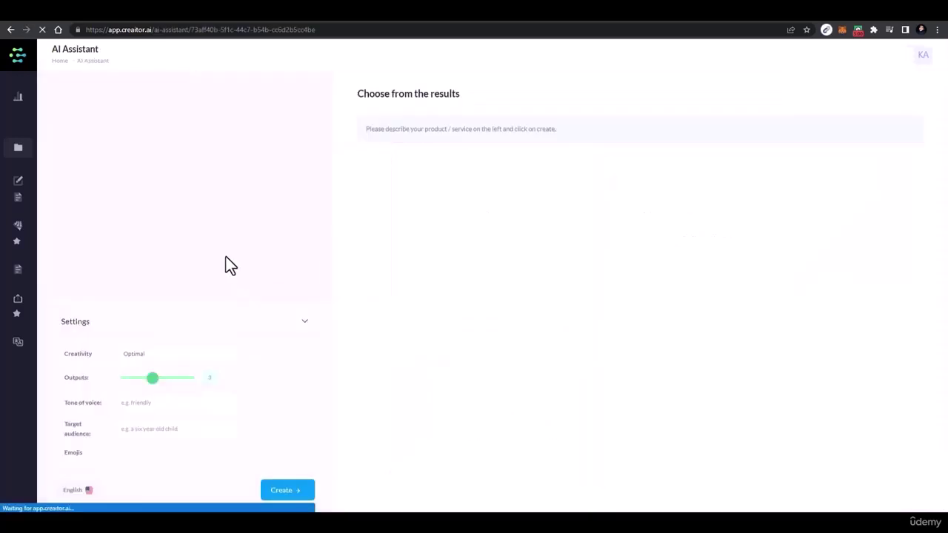
Paste 'How to Grow Your Freelance Business in 2023' as the webinar topic and generate titles.
right_click(124, 164)
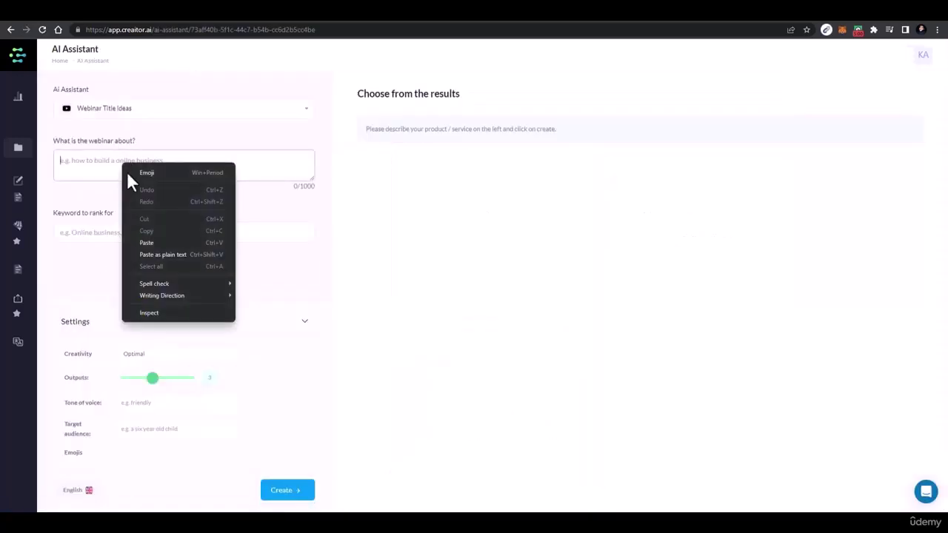
click(152, 245)
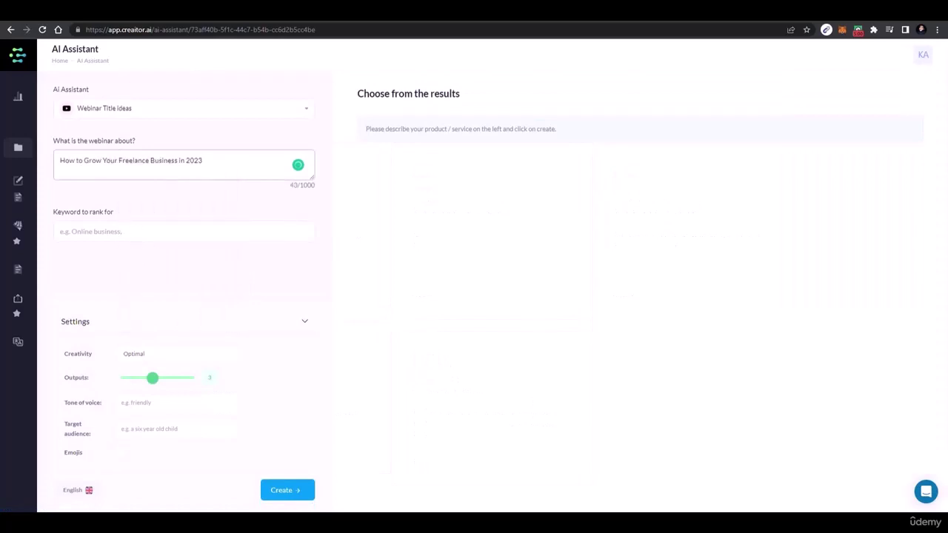
click(280, 492)
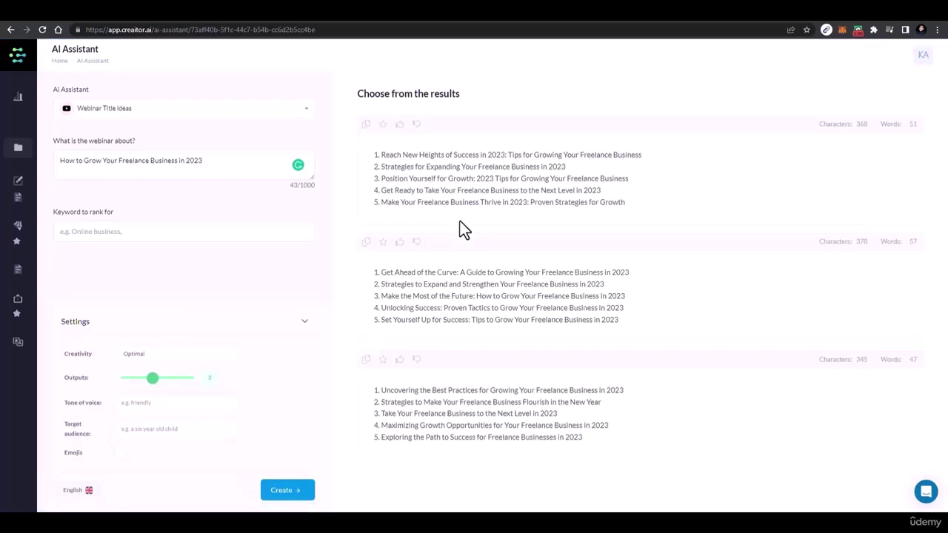
click(11, 30)
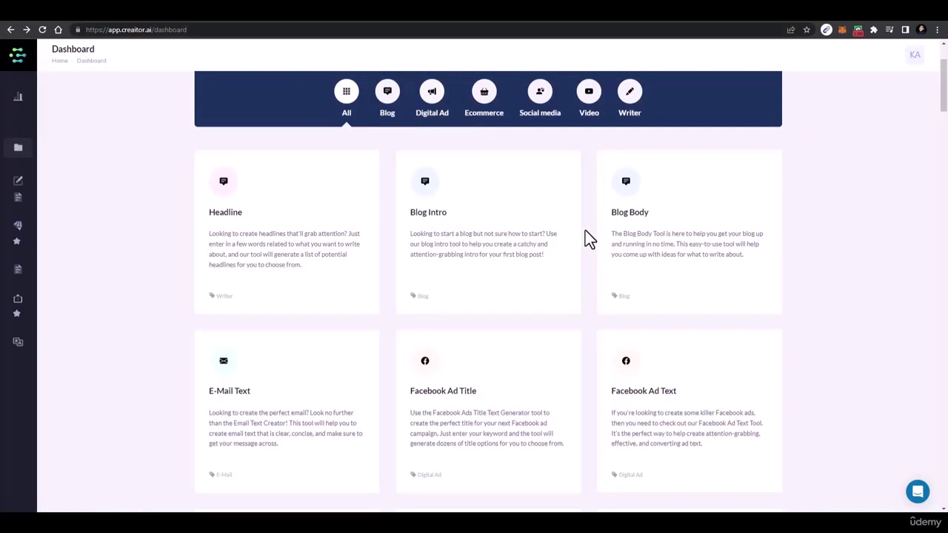
Browse the dashboard's Video category, then scroll through the Writer category's tools.
click(597, 101)
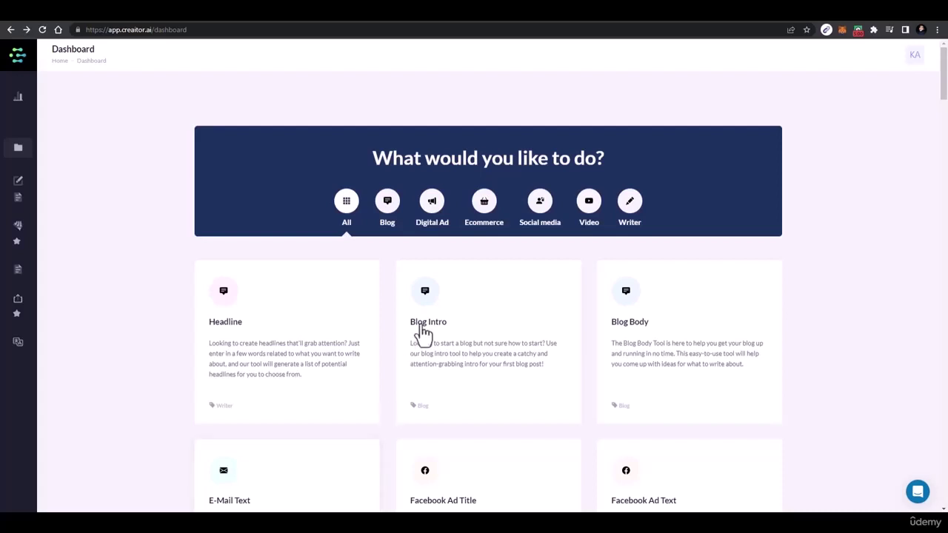
click(640, 203)
scroll(532, 281, down, 5)
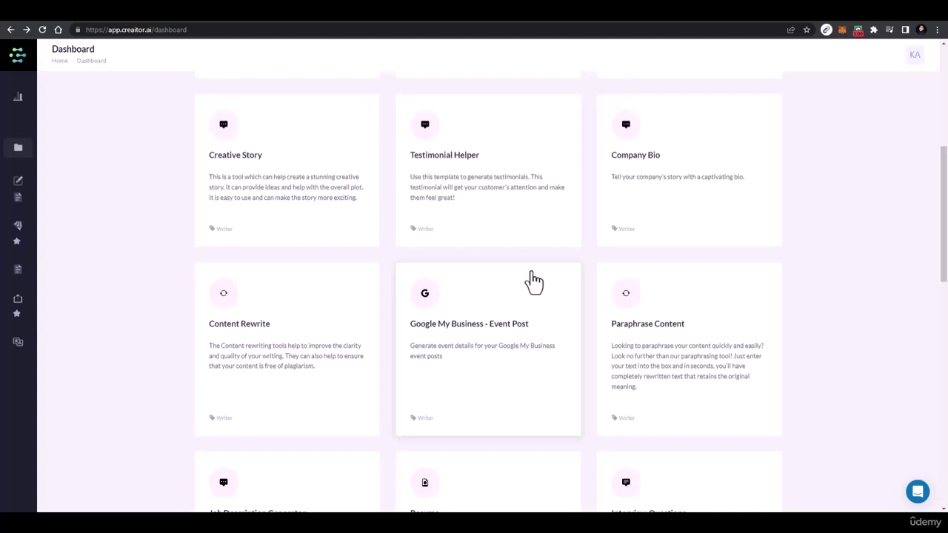
scroll(535, 278, up, 3)
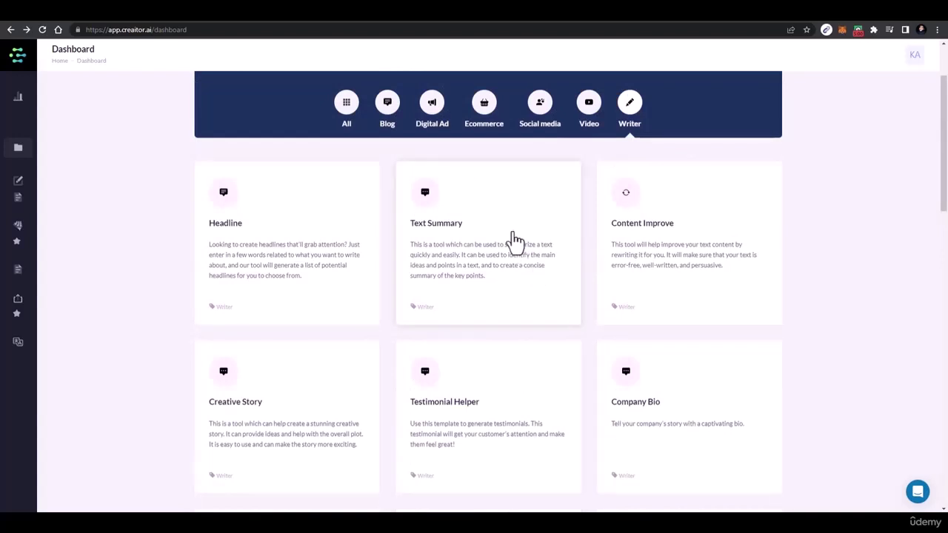
mouse_move(942, 141)
mouse_down()
mouse_move(945, 452)
mouse_move(946, 148)
mouse_up()
Switch the dashboard from the video tools back to the Writer tools.
click(588, 203)
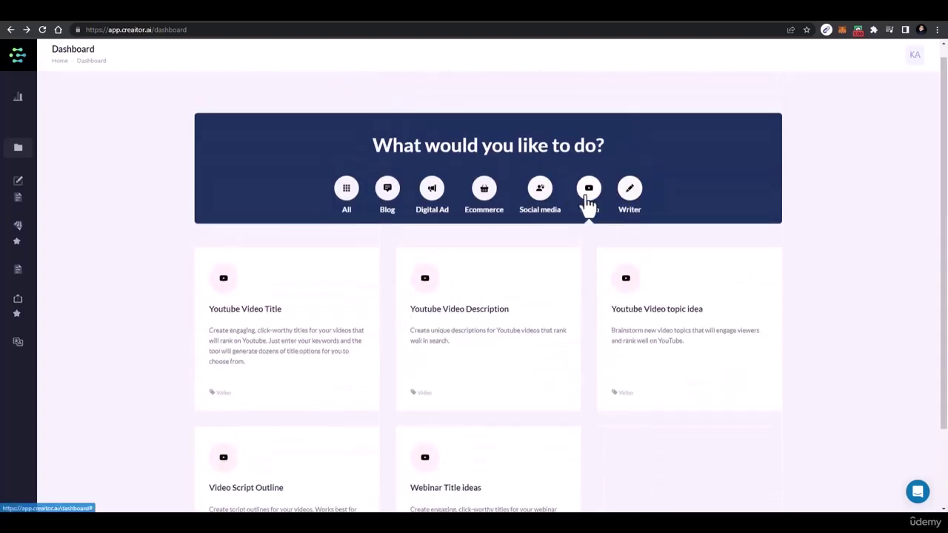
click(631, 190)
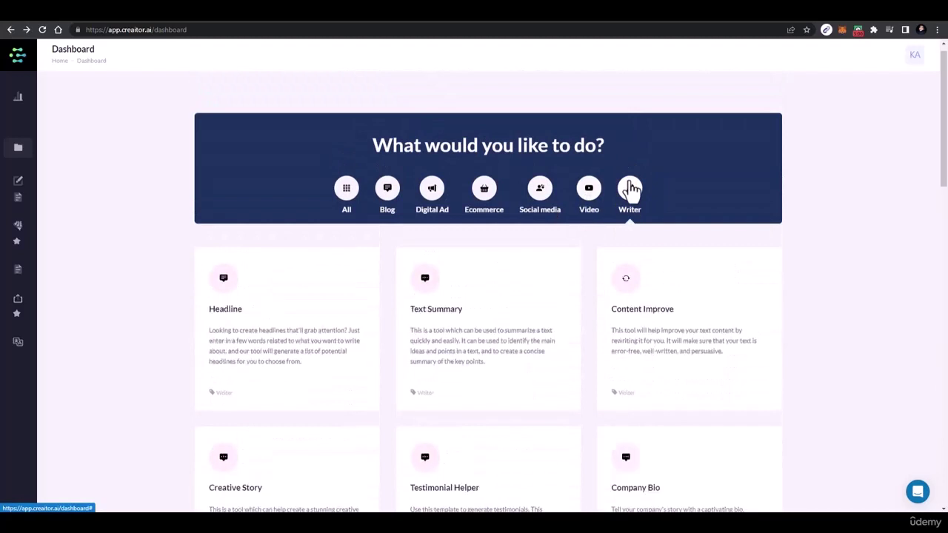
drag(945, 82, 946, 129)
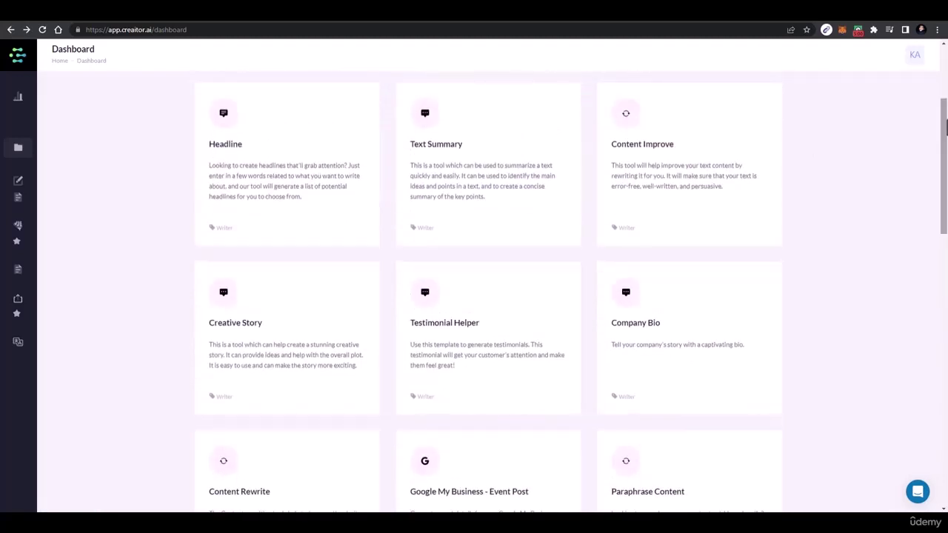
drag(946, 130, 946, 102)
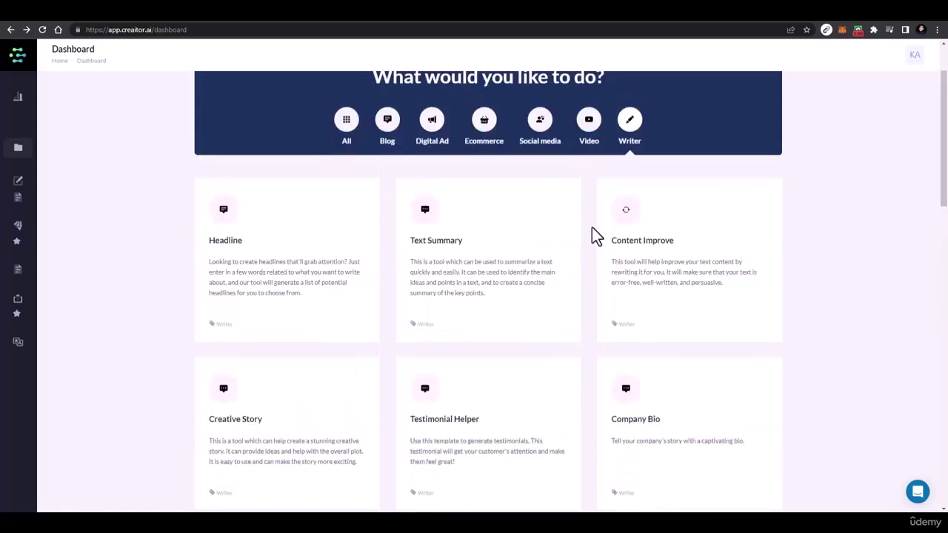
scroll(597, 228, down, 3)
scroll(591, 226, down, 5)
scroll(592, 226, up, 4)
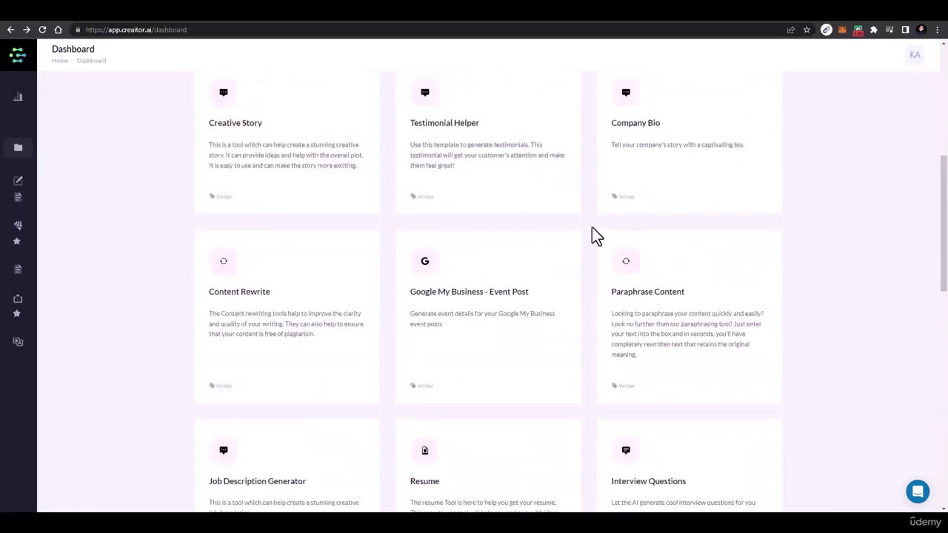
scroll(585, 237, up, 4)
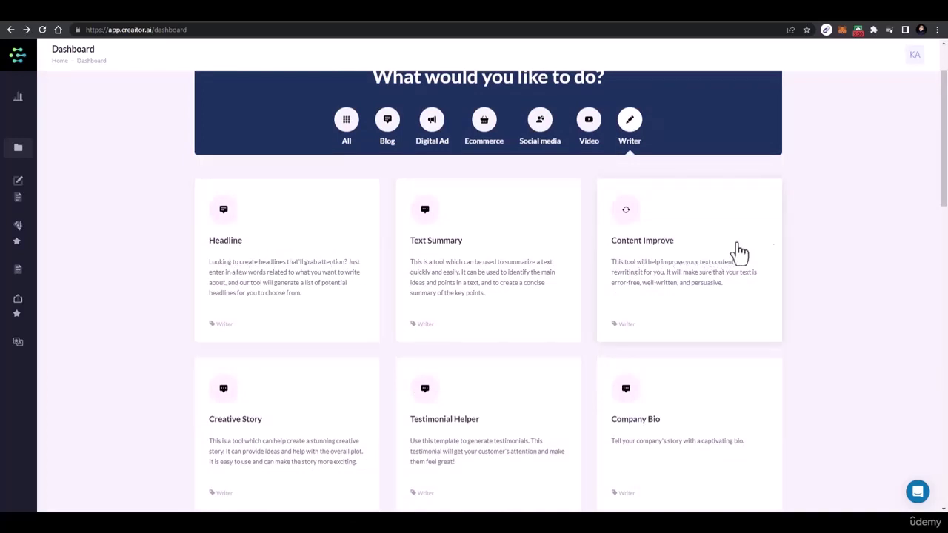
Browse the Writer cards down to Poems and voice converters, then back up to Paraphrase Content.
scroll(943, 148, down, 1)
scroll(945, 196, down, 3)
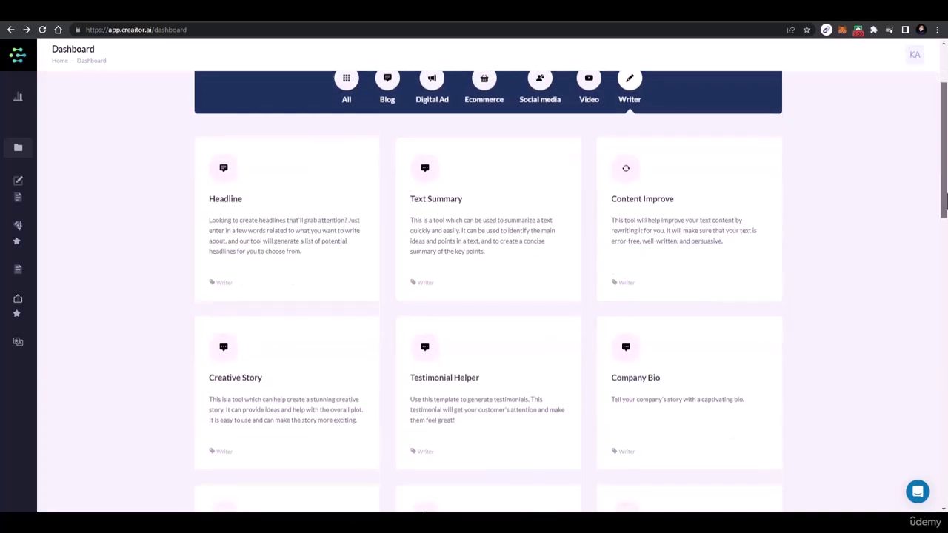
scroll(945, 256, down, 3)
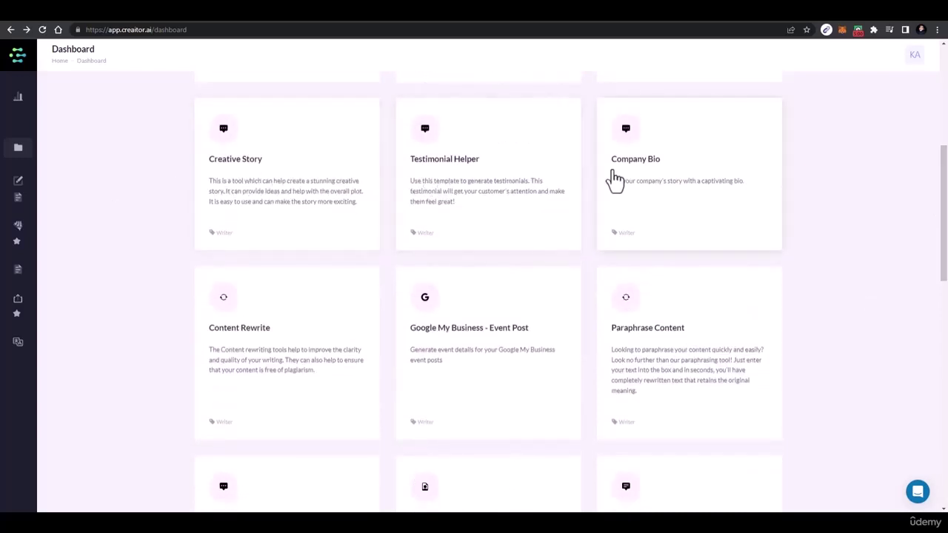
scroll(945, 222, down, 3)
scroll(945, 230, down, 2)
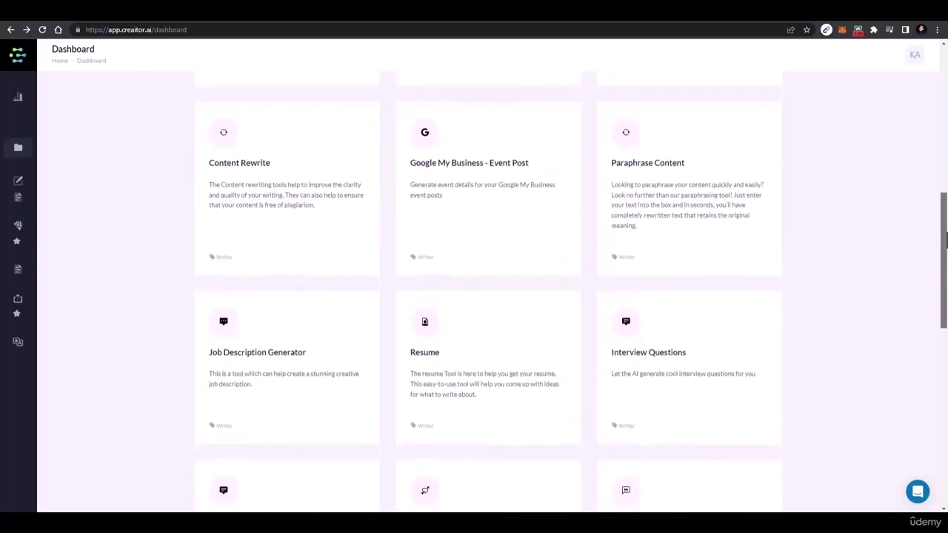
right_click(259, 170)
click(826, 230)
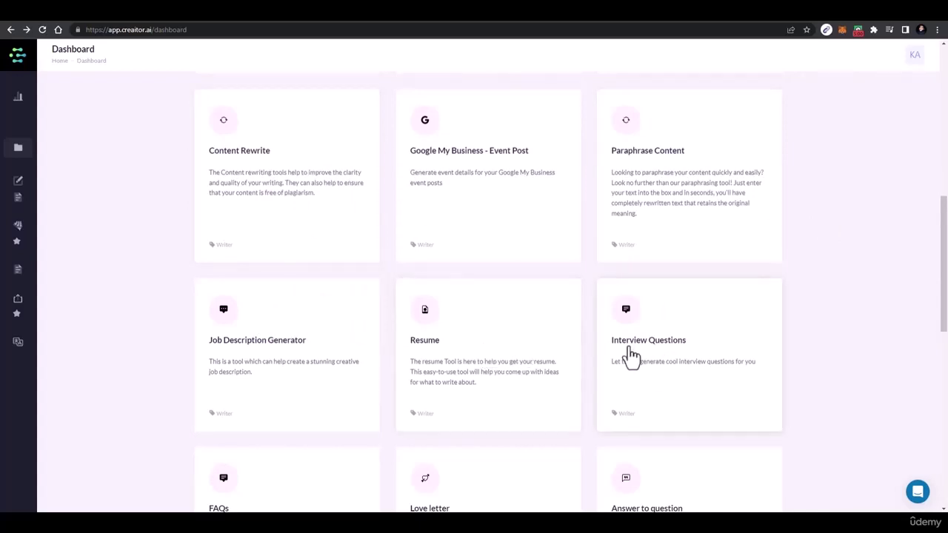
scroll(481, 333, down, 2)
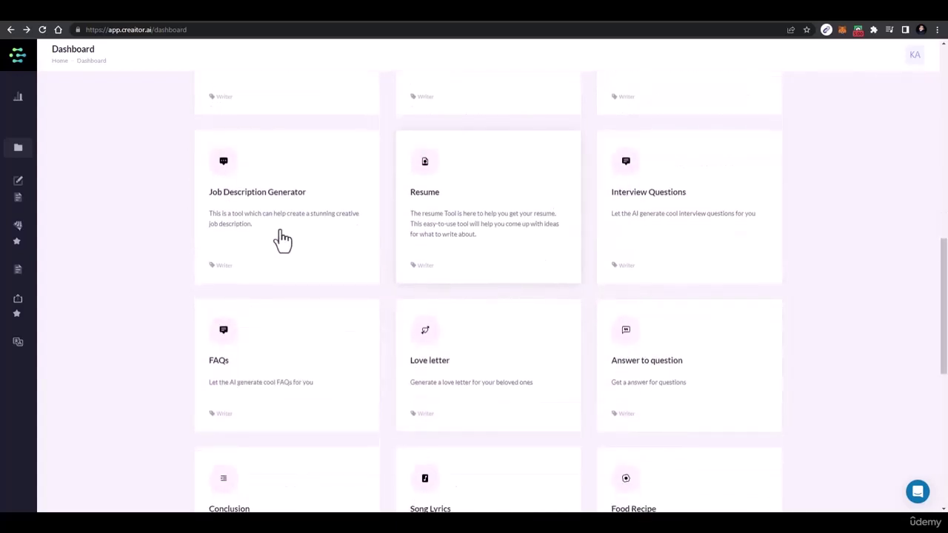
scroll(341, 234, down, 2)
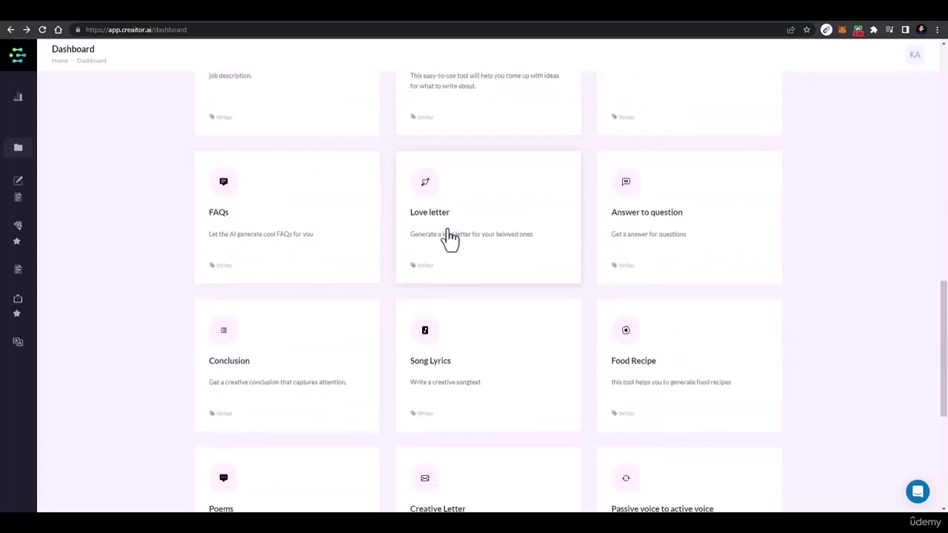
scroll(620, 244, down, 3)
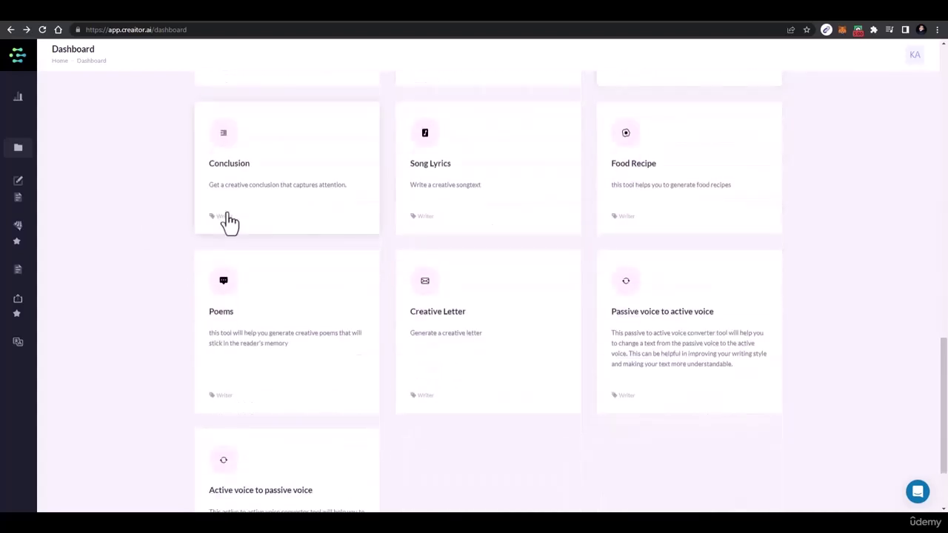
scroll(635, 375, down, 2)
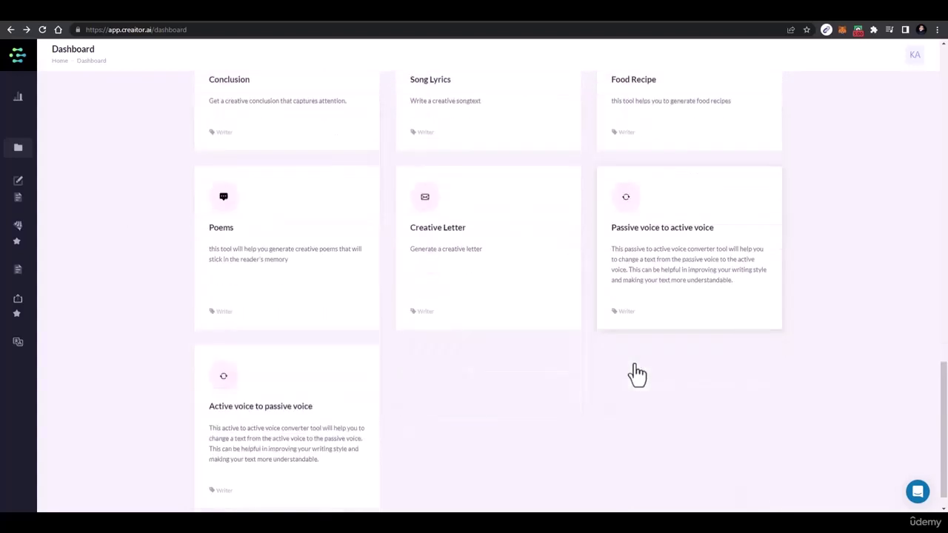
scroll(559, 357, up, 3)
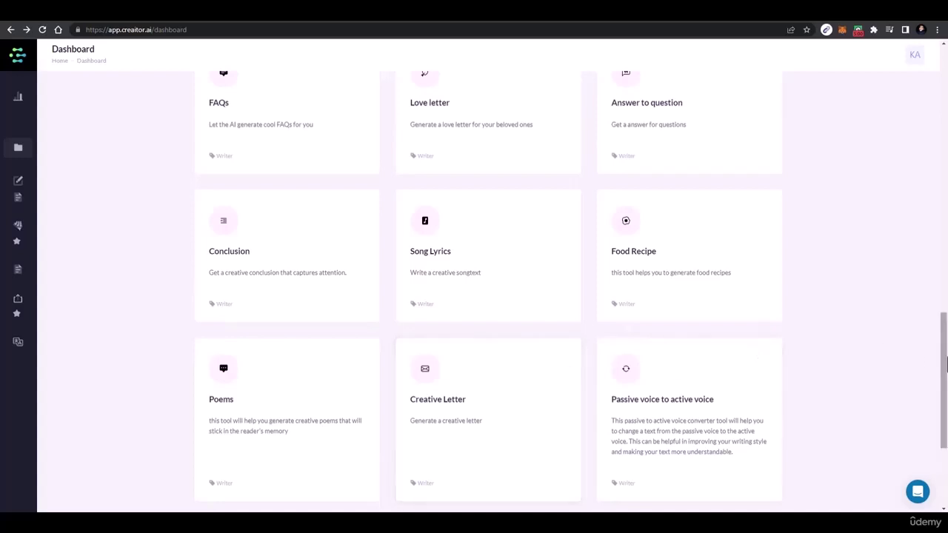
scroll(559, 364, up, 4)
scroll(488, 292, up, 3)
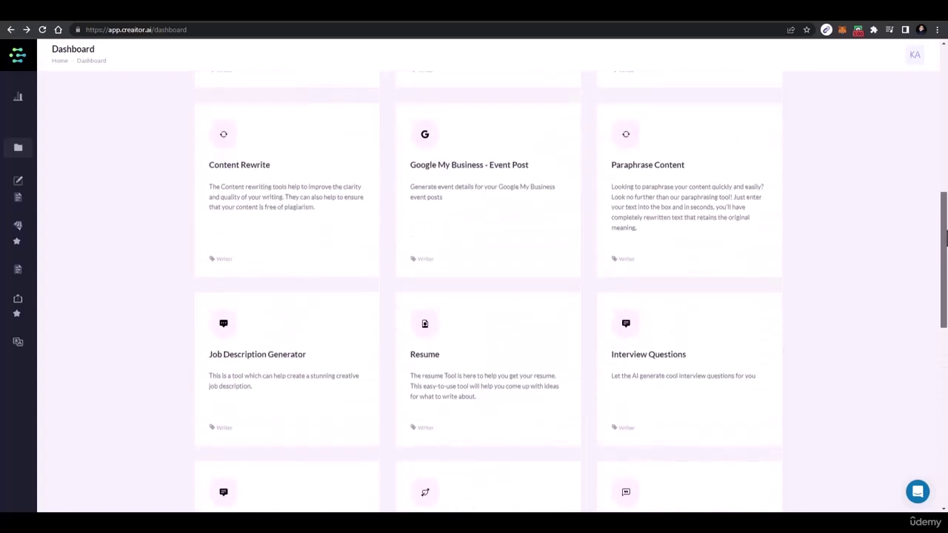
scroll(489, 292, up, 2)
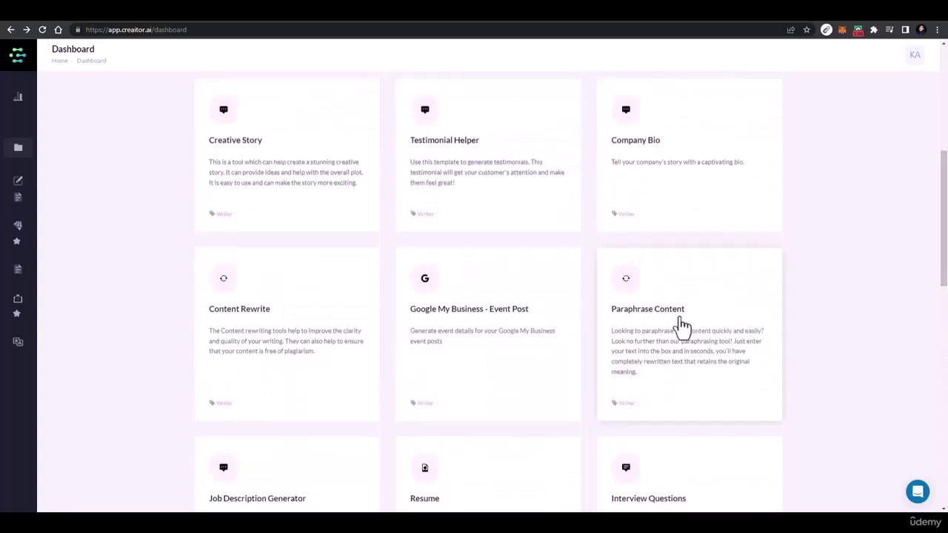
Paste the freelance business title into Paraphrase Content and select the word Business.
click(628, 351)
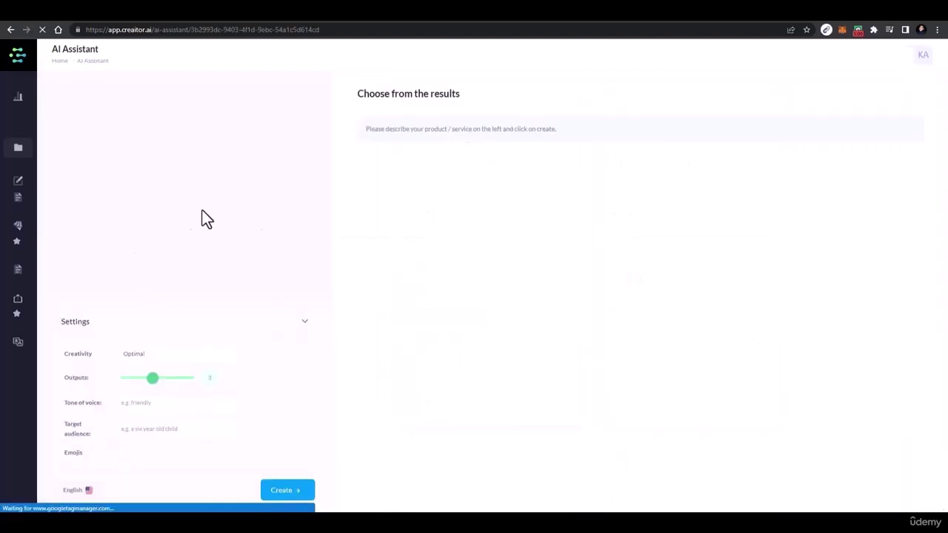
right_click(117, 164)
click(141, 243)
triple_click(187, 170)
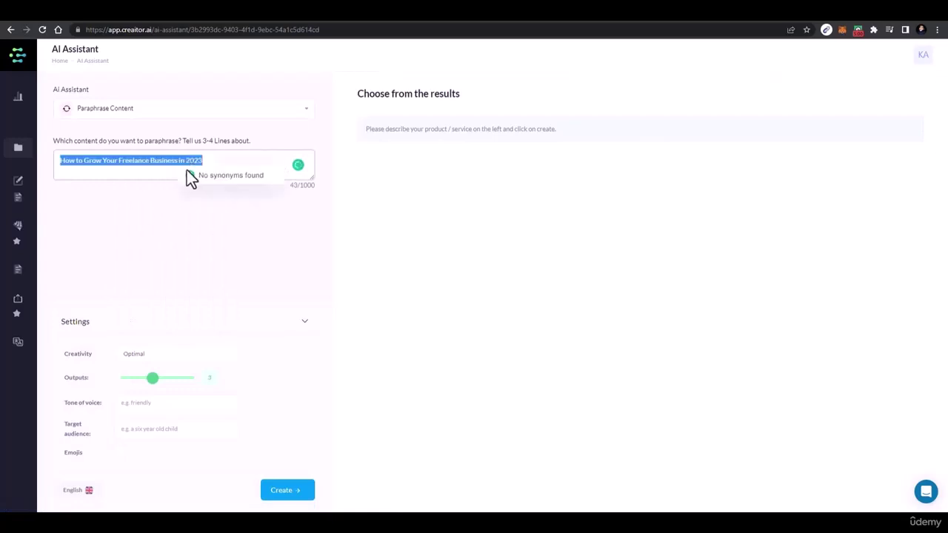
click(159, 161)
double_click(163, 161)
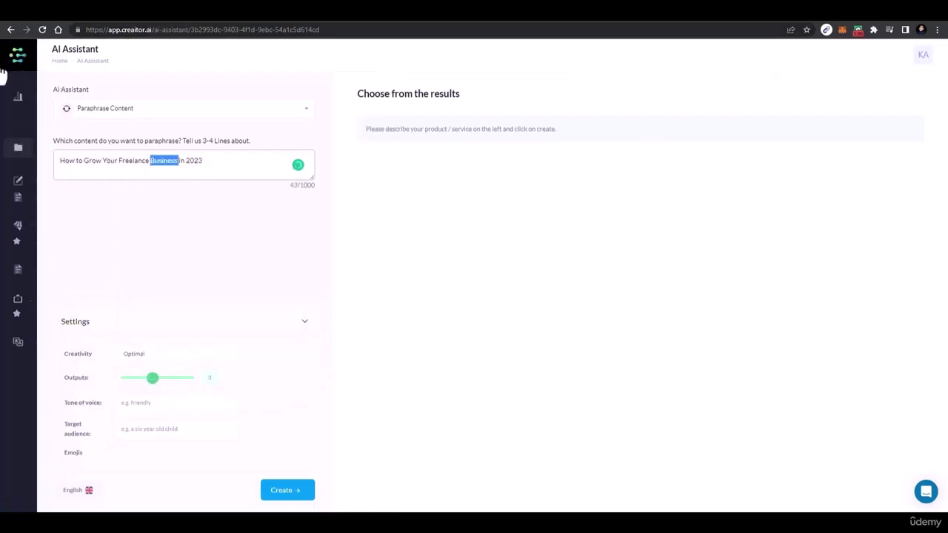
Return to the tool dashboard and open the E-Mail Text assistant.
click(10, 29)
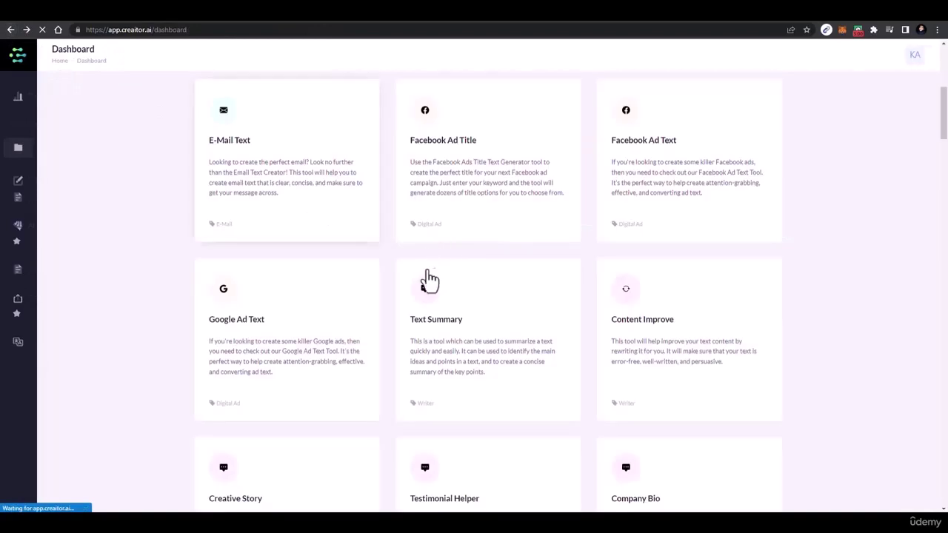
scroll(336, 253, up, 4)
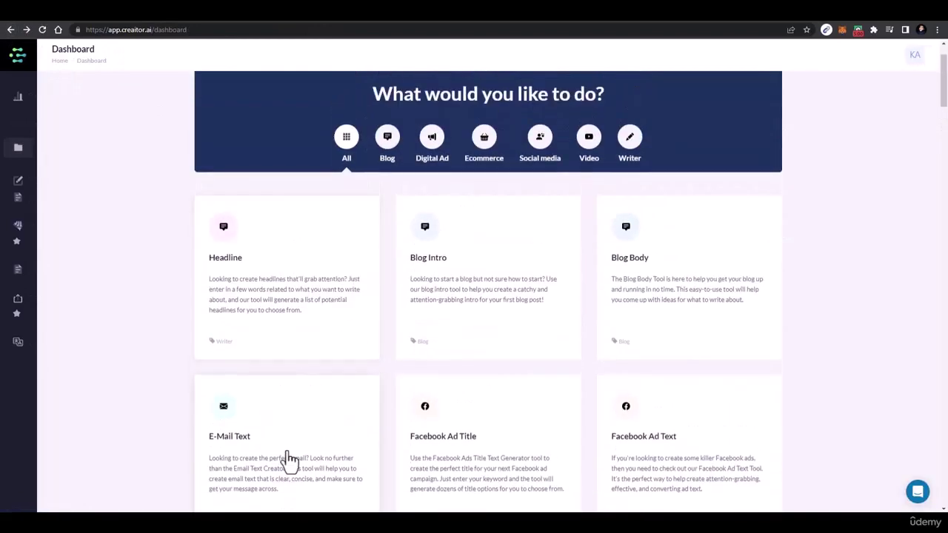
click(292, 478)
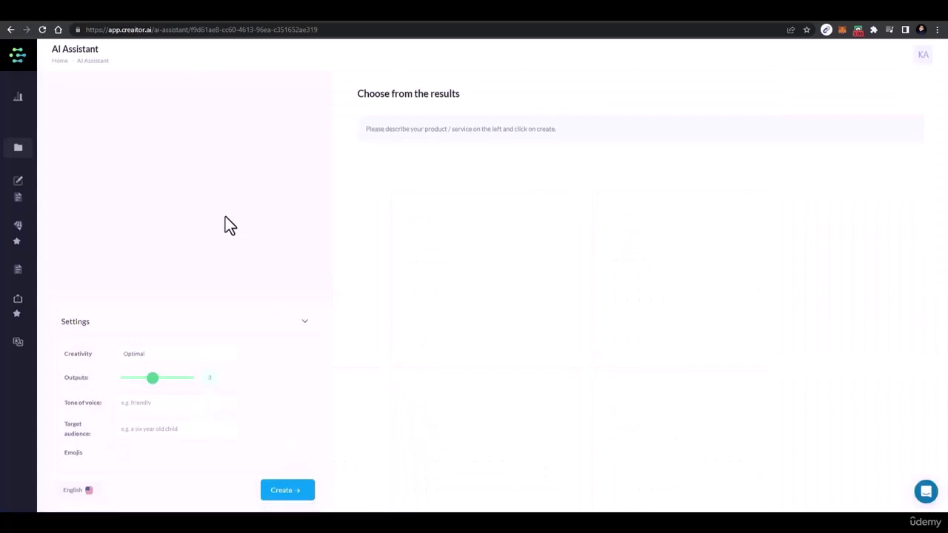
Generate emails from 'write a cold email to restaurant for web design services' and review them.
click(127, 163)
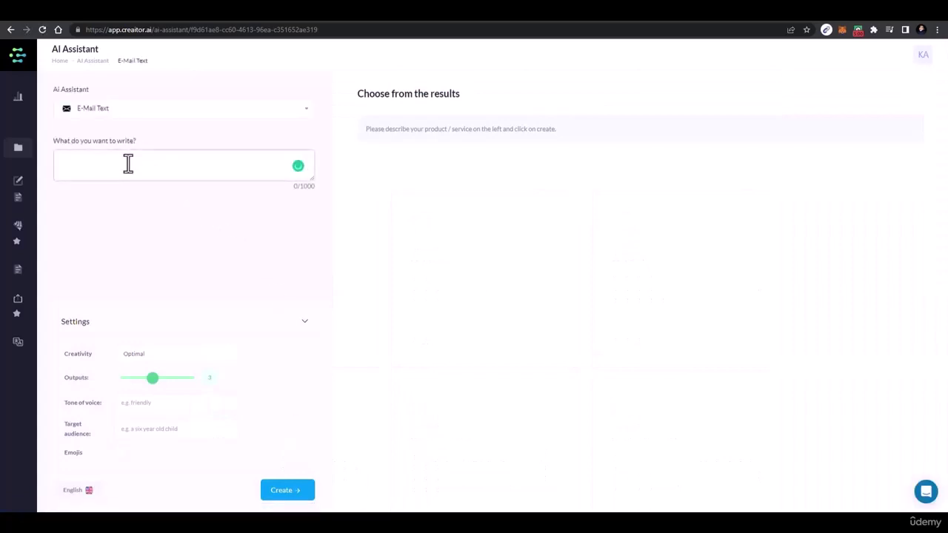
text(E)
key(BackSpace)
text(write a co)
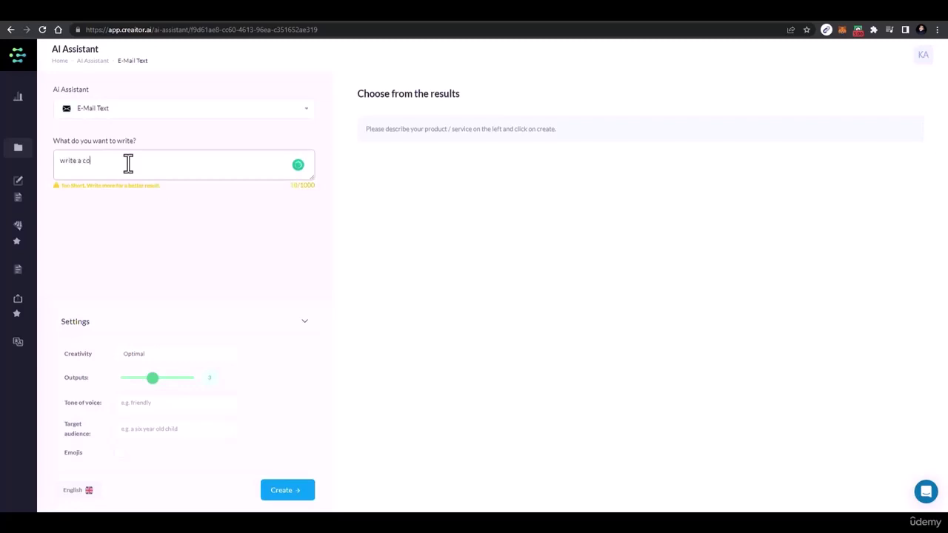
text(ld email to restaurant for web design services)
click(288, 493)
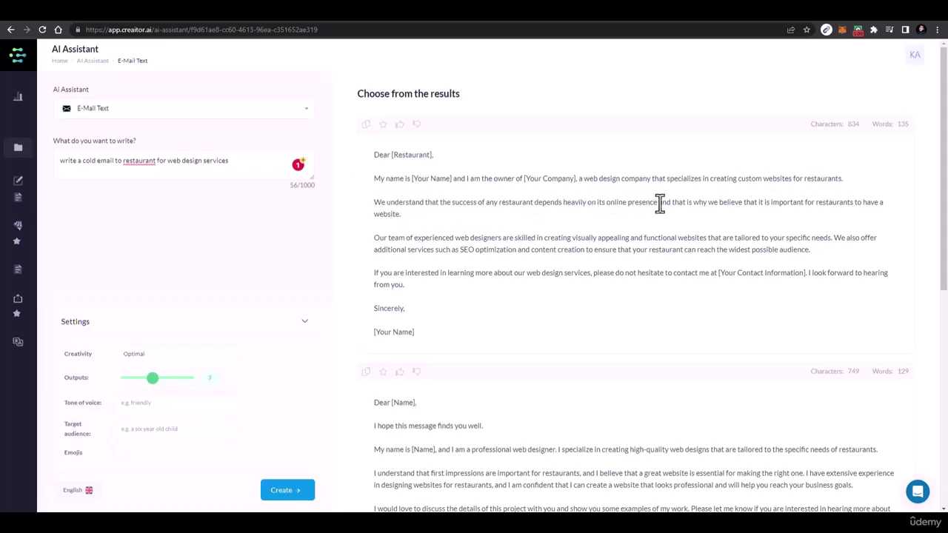
scroll(550, 255, down, 2)
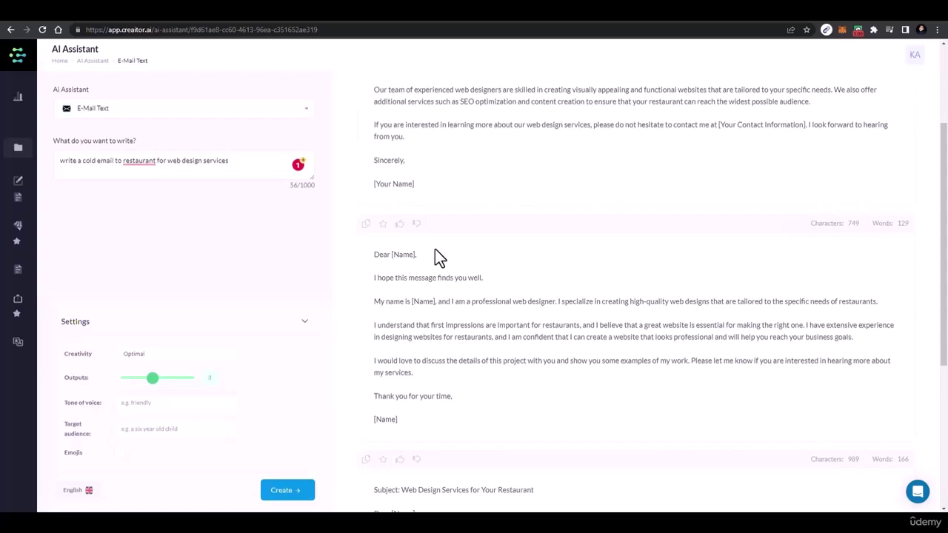
scroll(472, 293, down, 3)
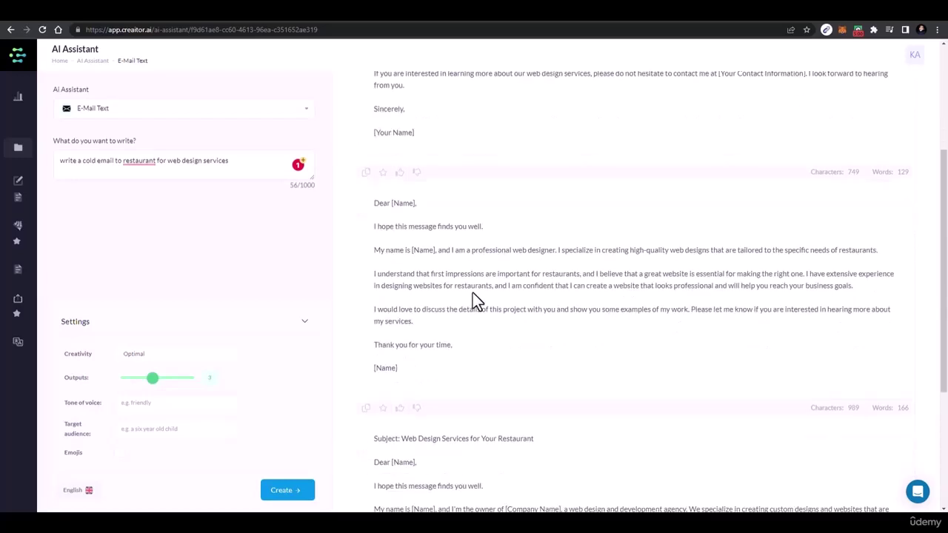
triple_click(497, 245)
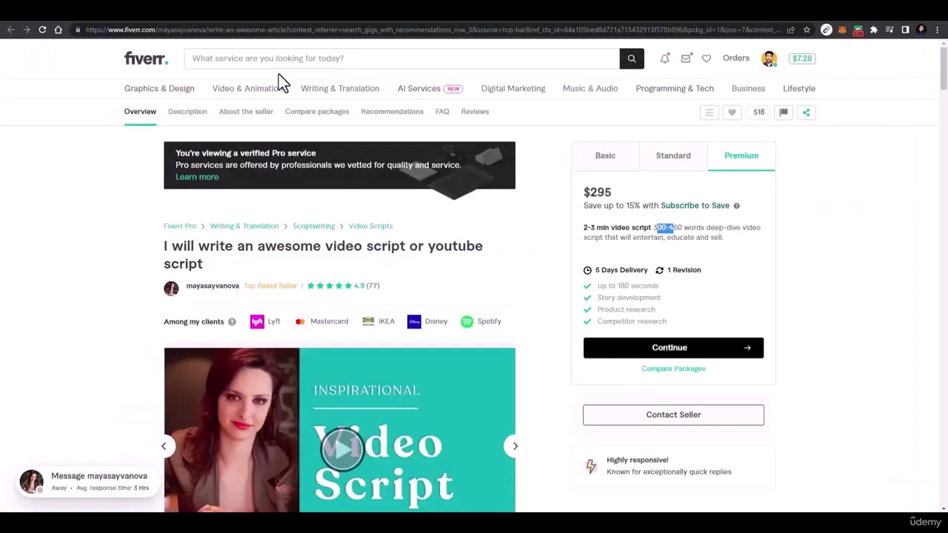
Search Fiverr for 'email copywriting' gigs and scroll their $20–$75 starting prices.
click(286, 65)
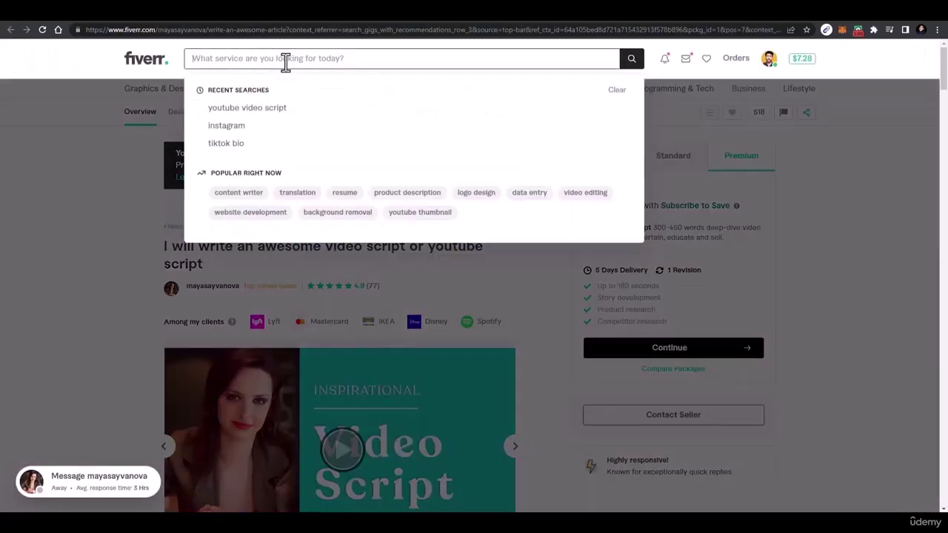
text(email)
key(Return)
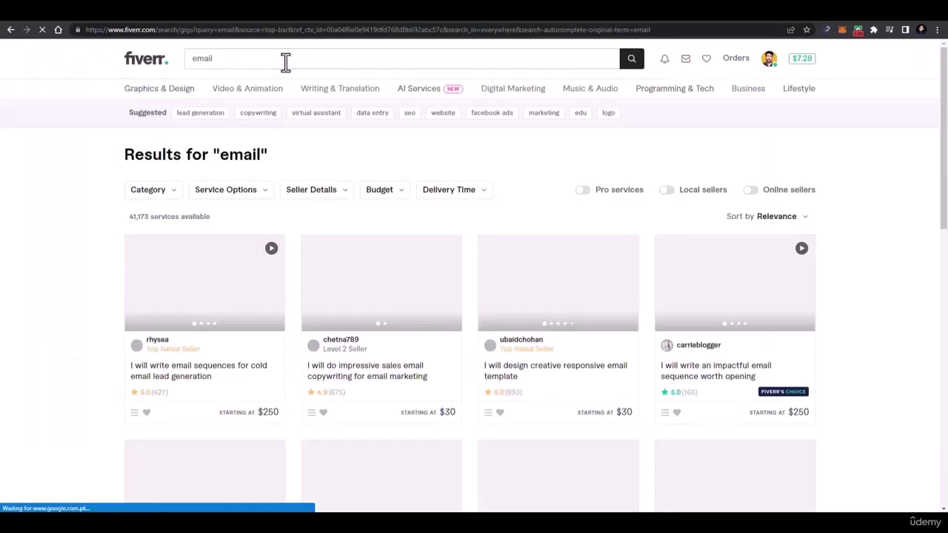
click(285, 62)
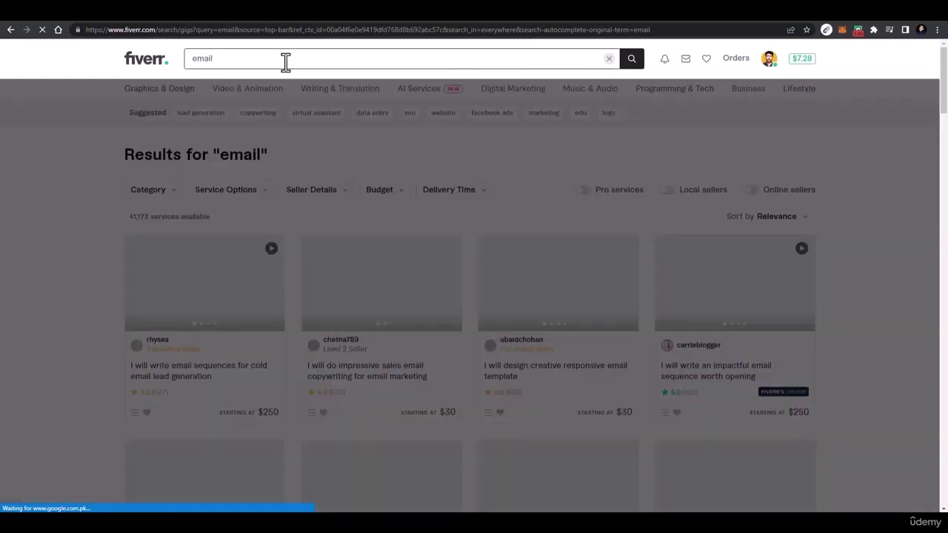
text(writin)
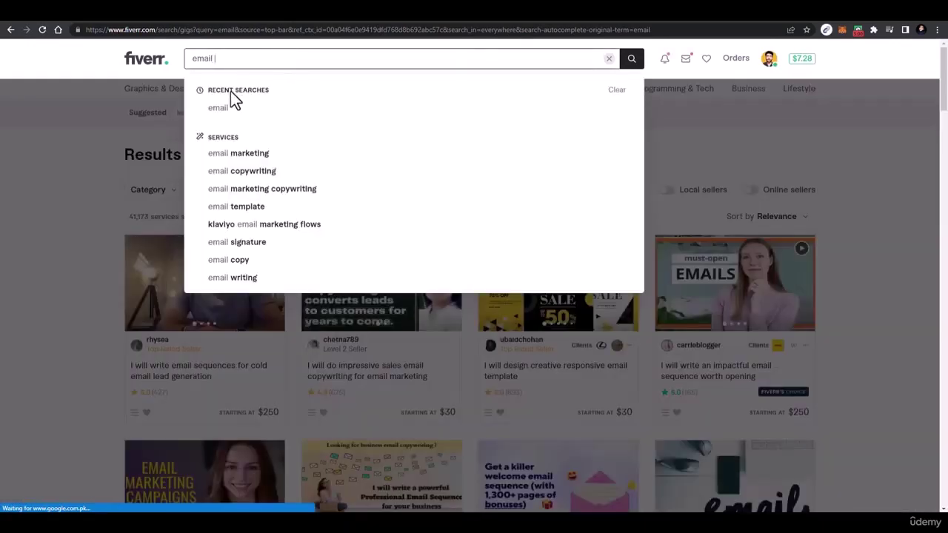
key(BackSpace)
key(BackSpace)
key(BackSpace)
key(BackSpace)
key(BackSpace)
key(BackSpace)
text(copywriting)
key(Return)
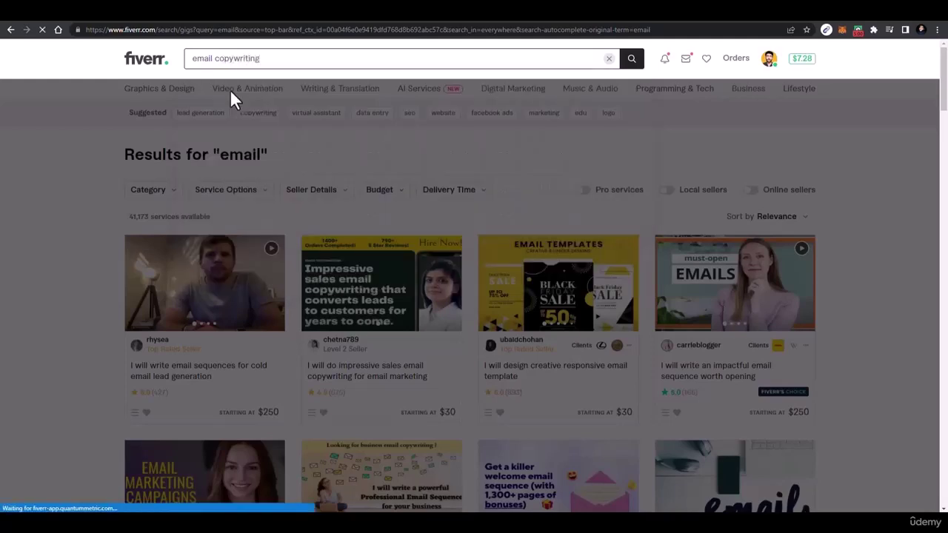
scroll(296, 233, down, 1)
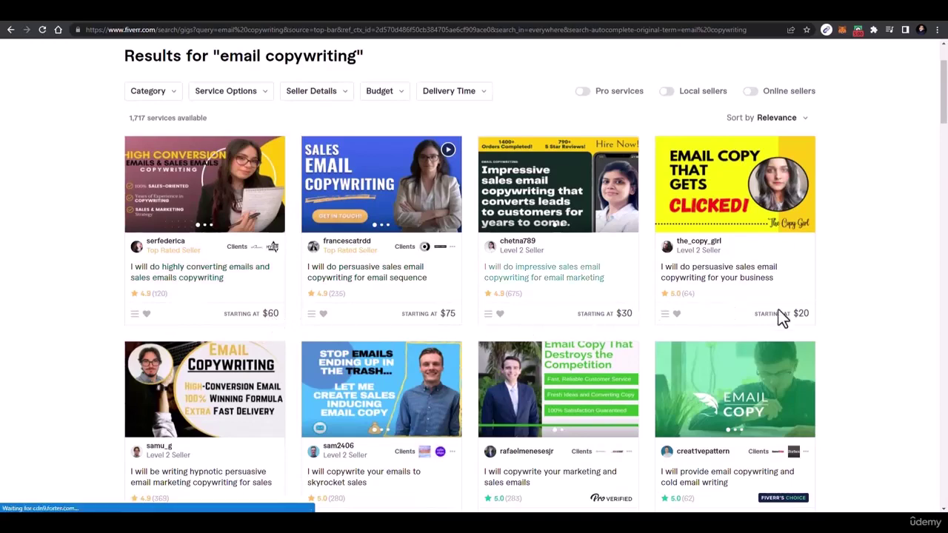
scroll(733, 315, down, 3)
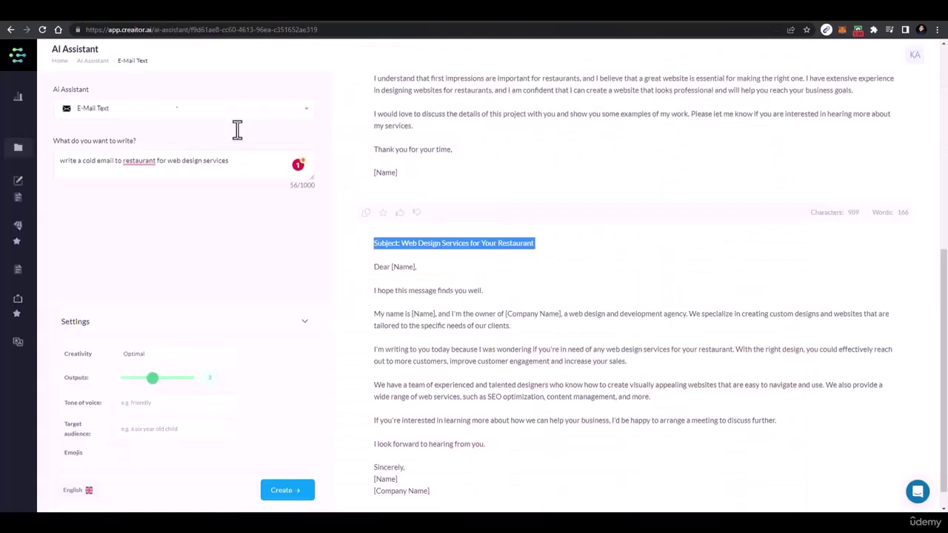
Accept the grammar fix so the prompt says 'to the restaurant', then return to the dashboard.
scroll(440, 286, up, 4)
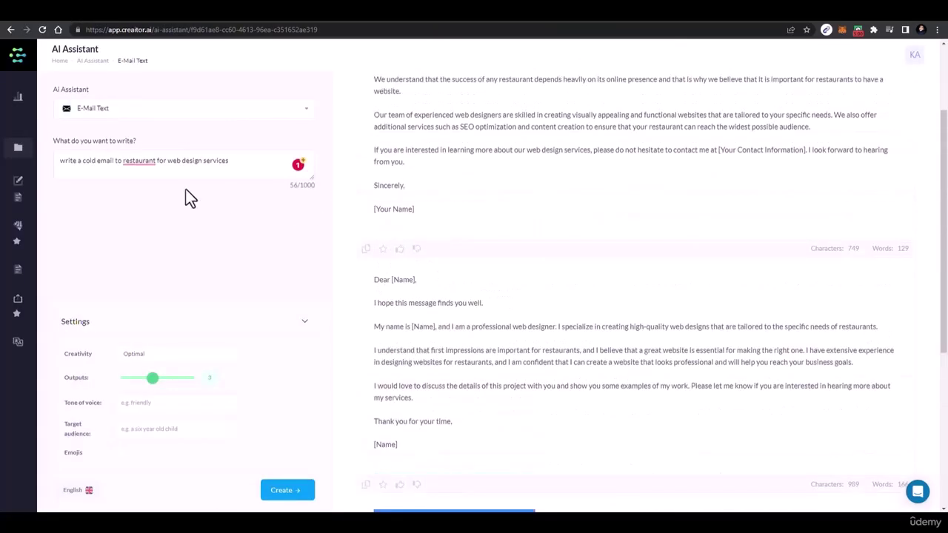
mouse_move(135, 166)
click(147, 185)
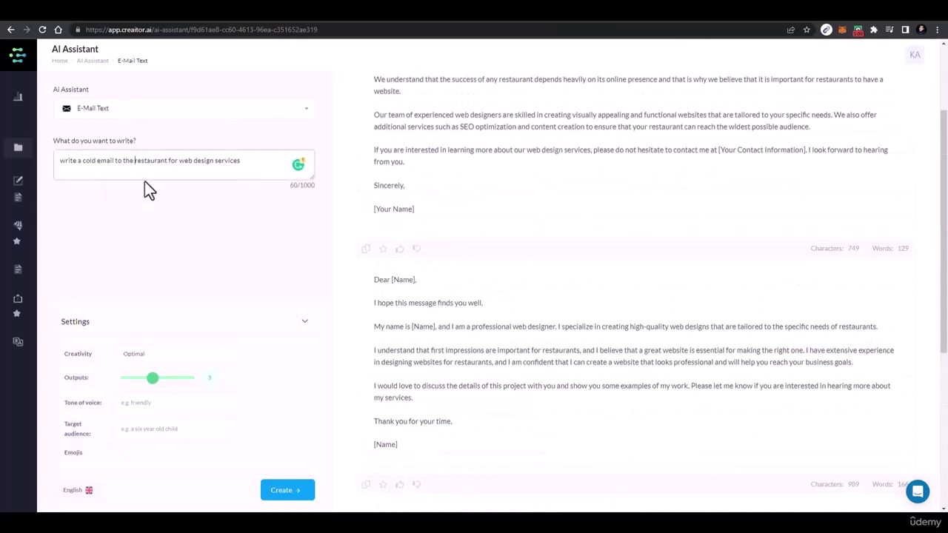
scroll(159, 170, down, 2)
scroll(434, 153, up, 4)
mouse_move(63, 176)
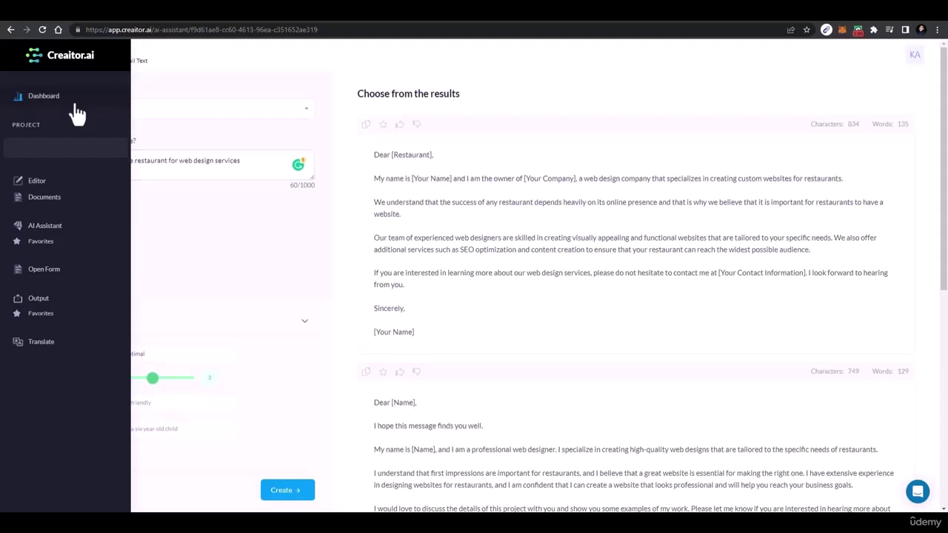
click(10, 30)
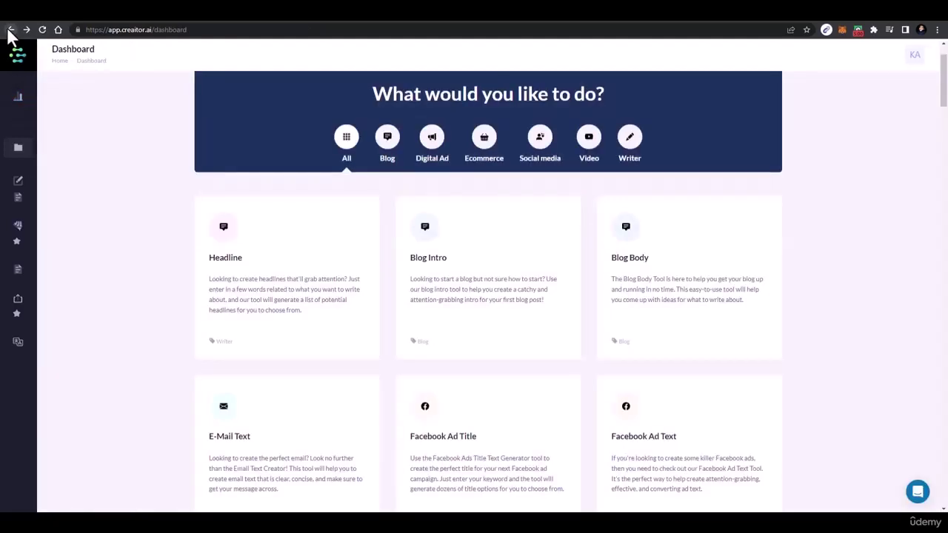
Filter the dashboard to Writer tools, scroll down and open the Poems tool.
click(634, 142)
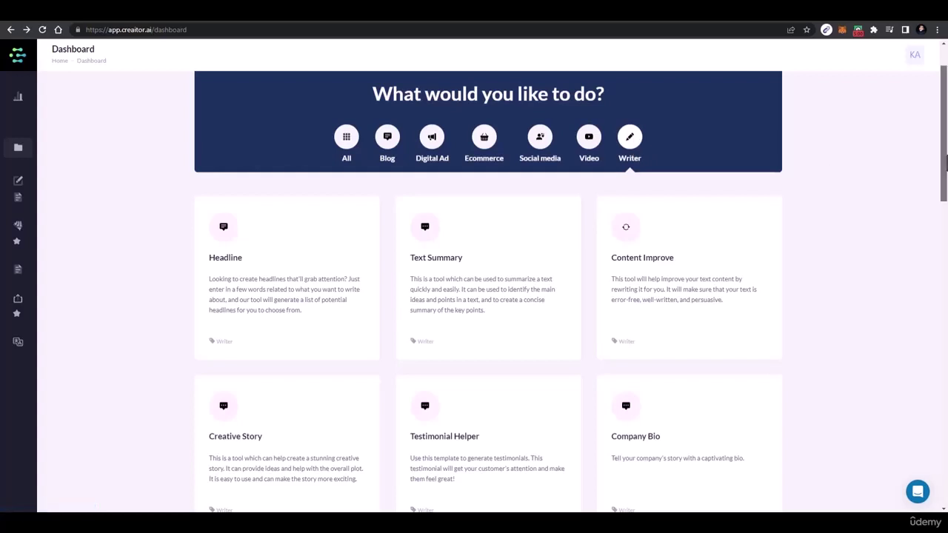
drag(944, 159, 945, 231)
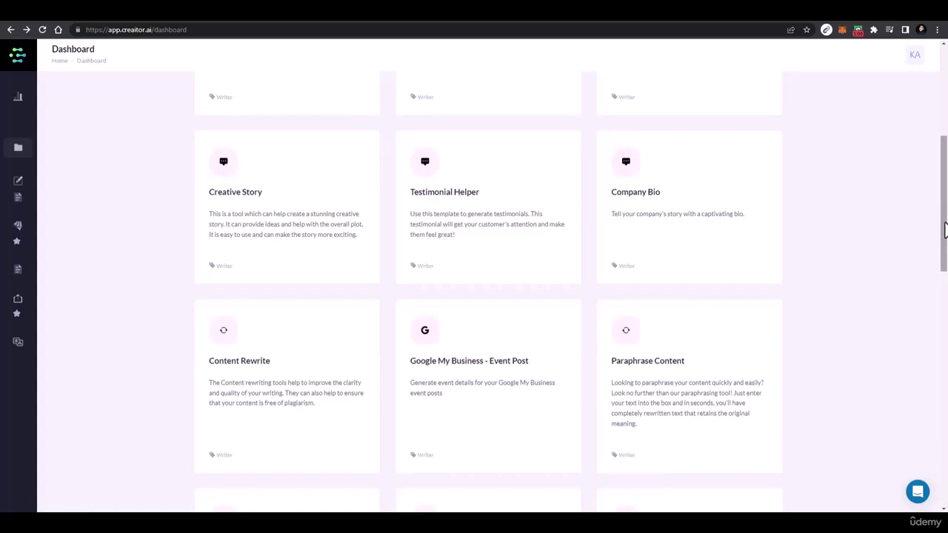
drag(945, 231, 946, 374)
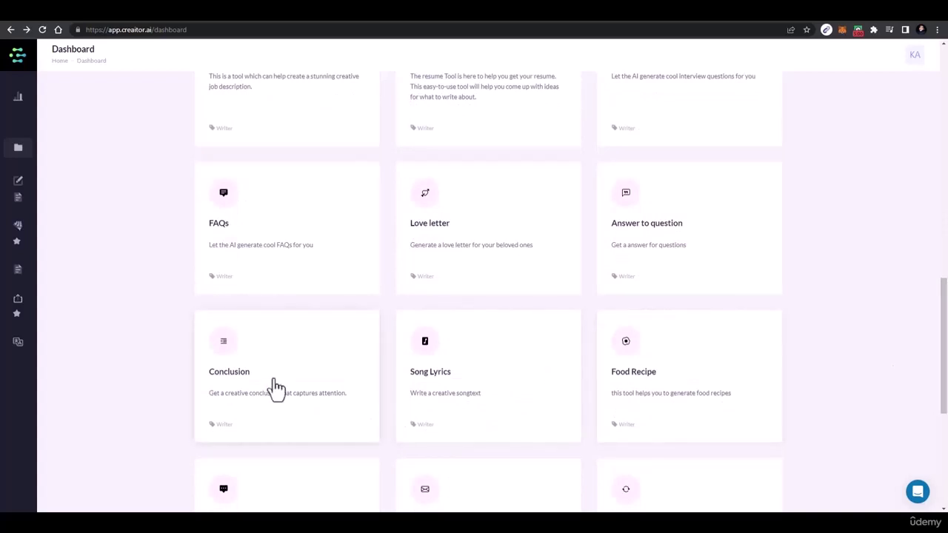
scroll(275, 390, up, 1)
scroll(275, 390, down, 3)
scroll(474, 375, down, 2)
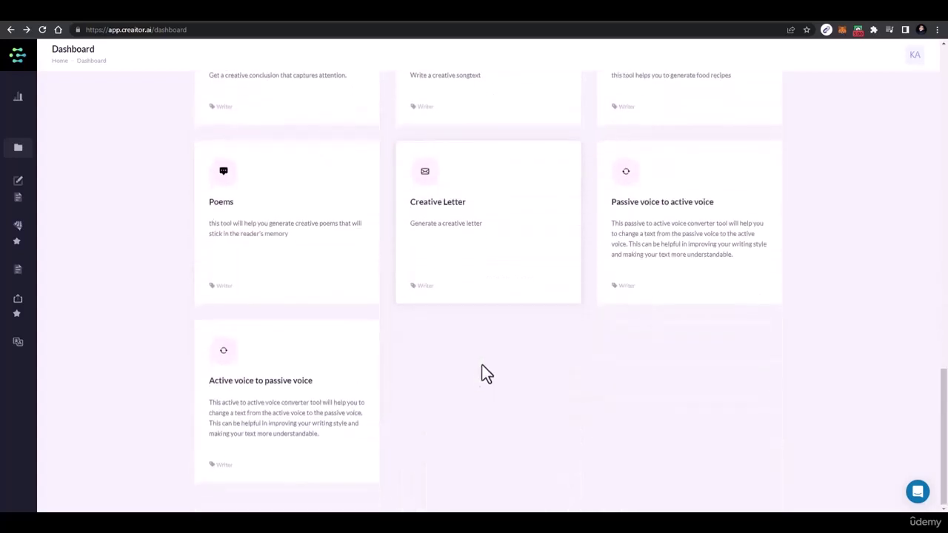
right_click(274, 236)
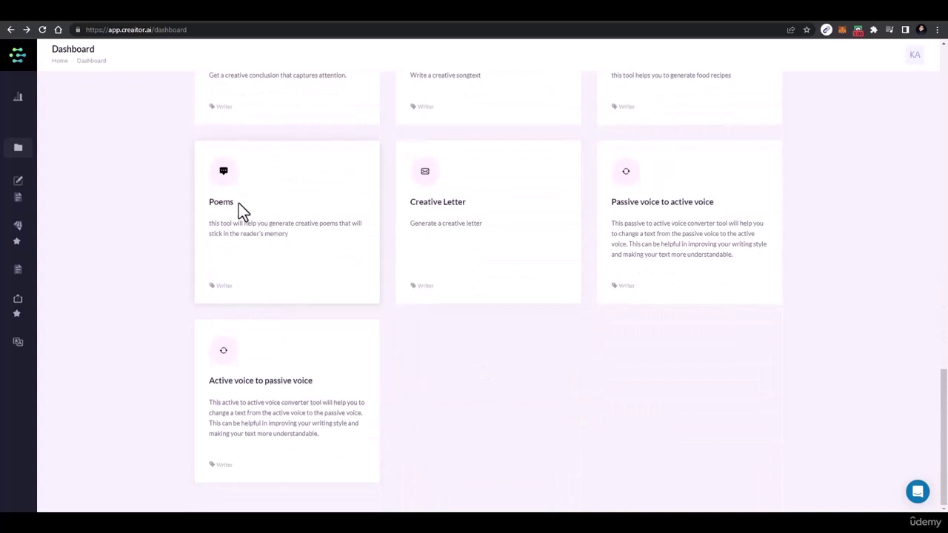
click(240, 211)
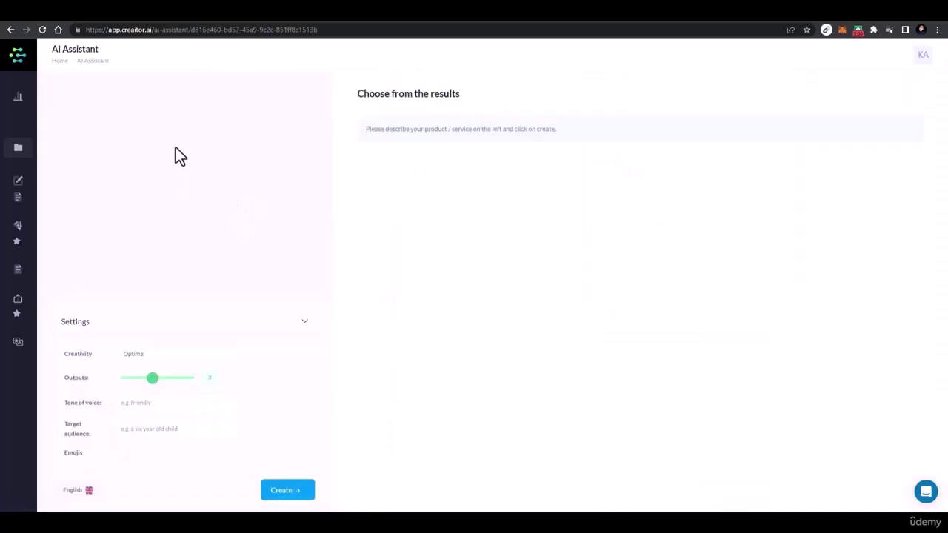
Generate poems about the named content creator and freelance digital marketer.
click(163, 159)
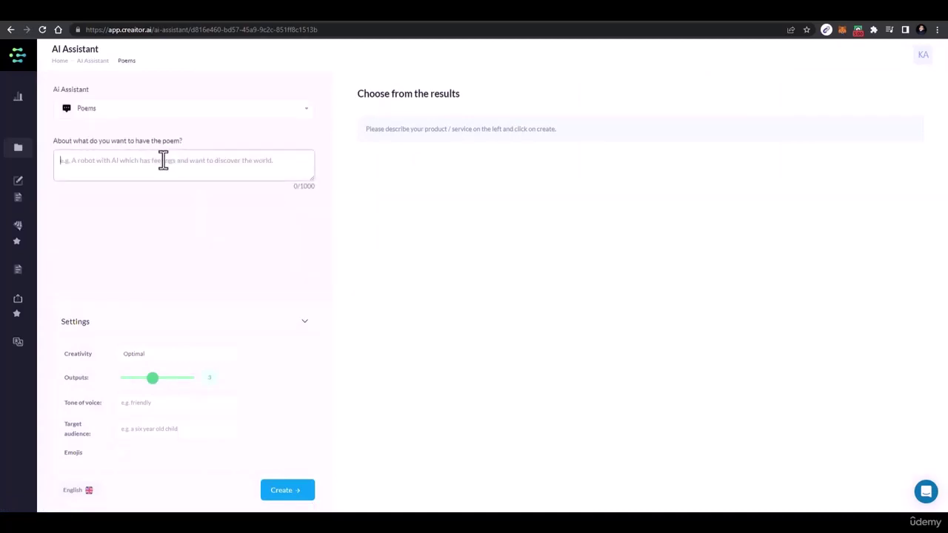
text(write )
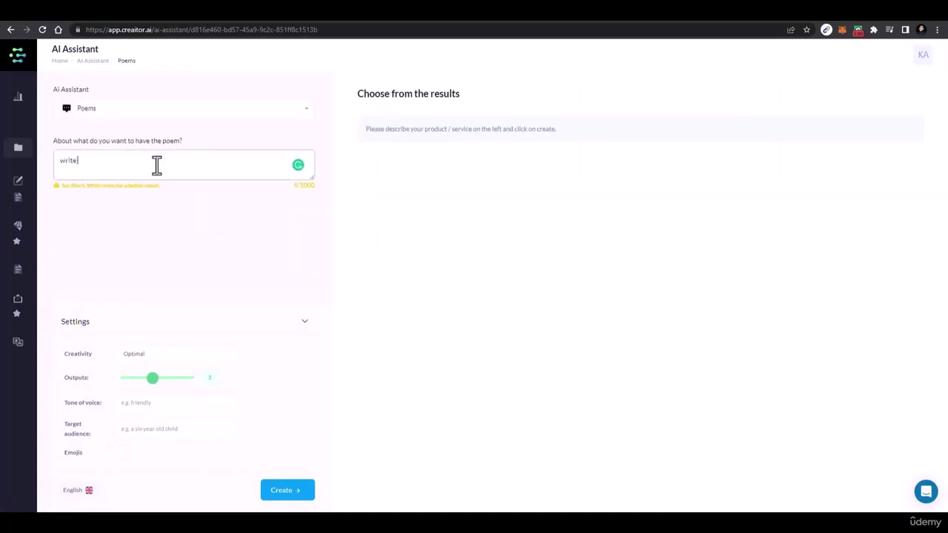
text(a peo)
text(oem)
text( on khadin akba)
text(r who is a content )
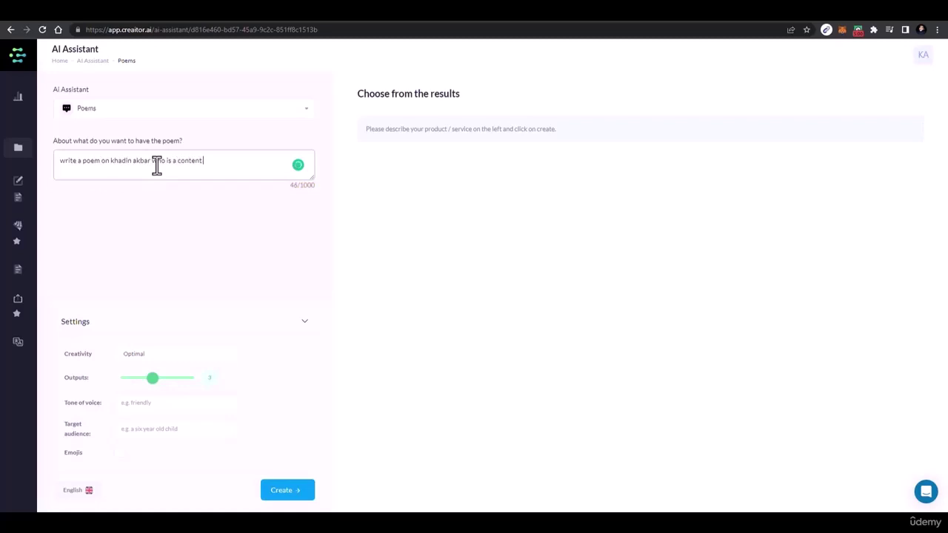
text(creator and freelancee digital marketer)
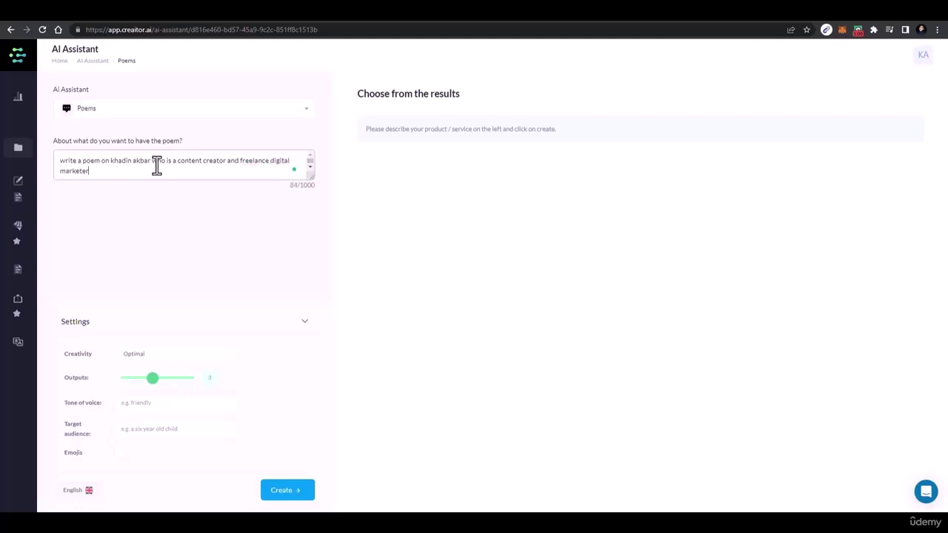
click(292, 493)
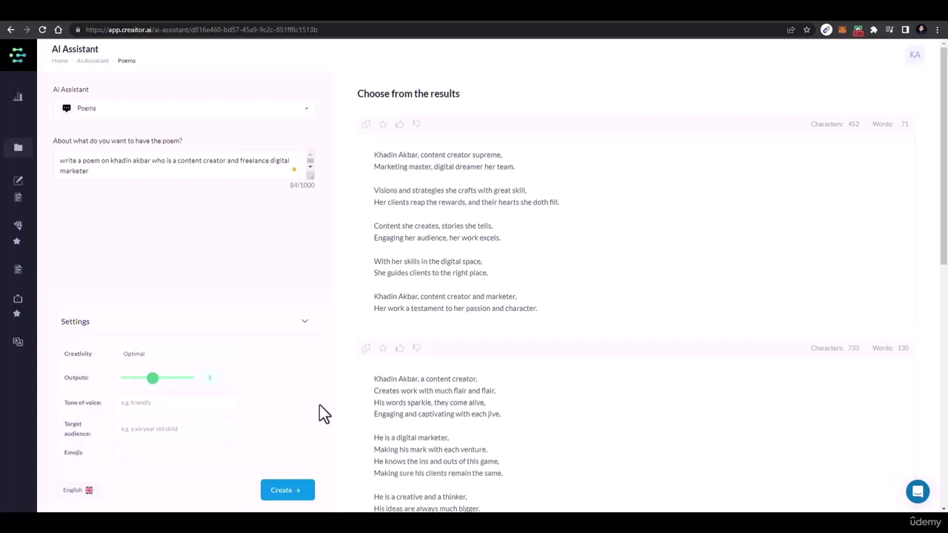
double_click(490, 166)
click(632, 239)
Replace 'who' in the prompt with ', he' and regenerate the poems.
double_click(160, 160)
key(BackSpace)
text(, he)
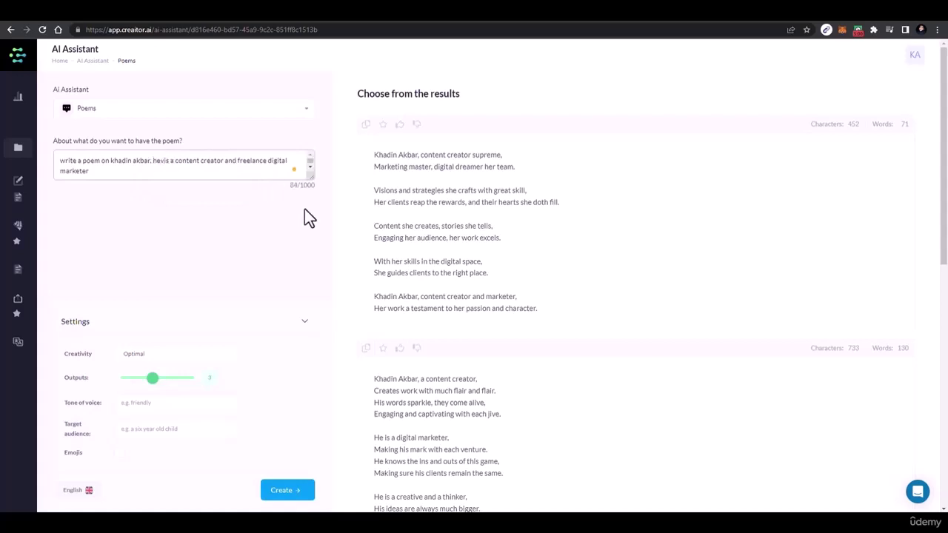
click(273, 501)
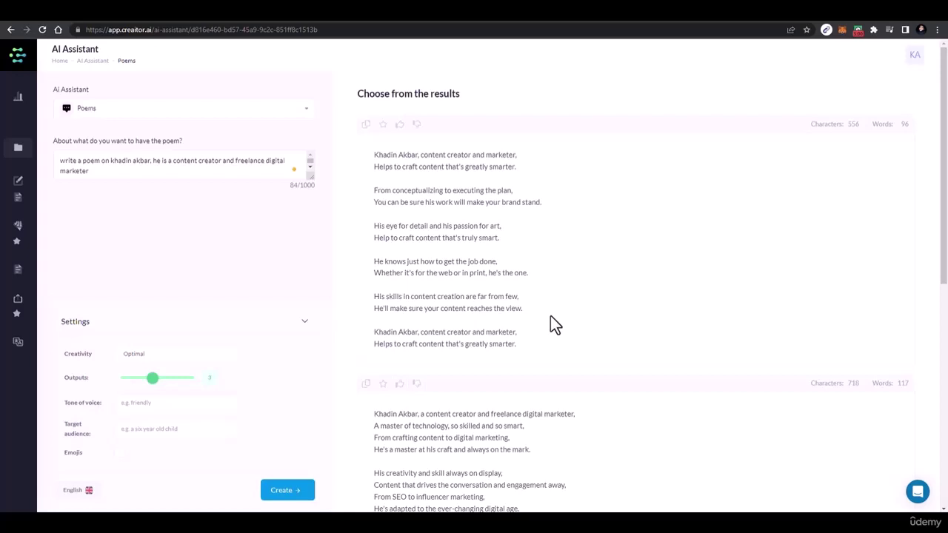
scroll(551, 317, down, 3)
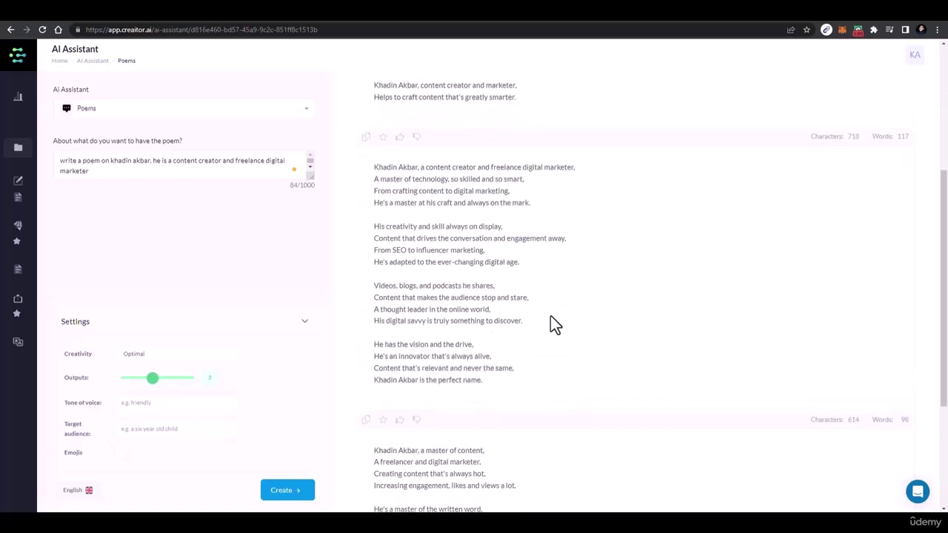
Return to the dashboard, filter to Writer tools and open Food Recipe.
click(10, 29)
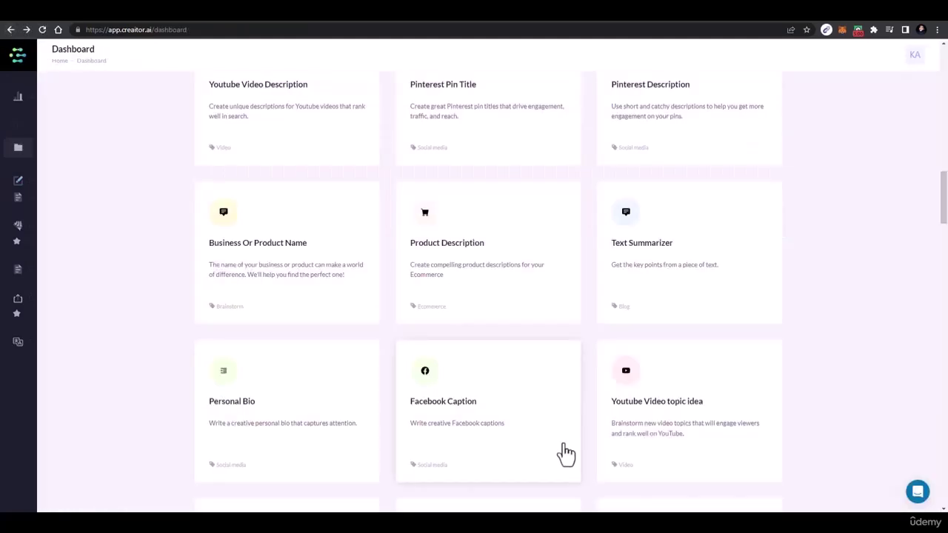
scroll(566, 453, up, 2)
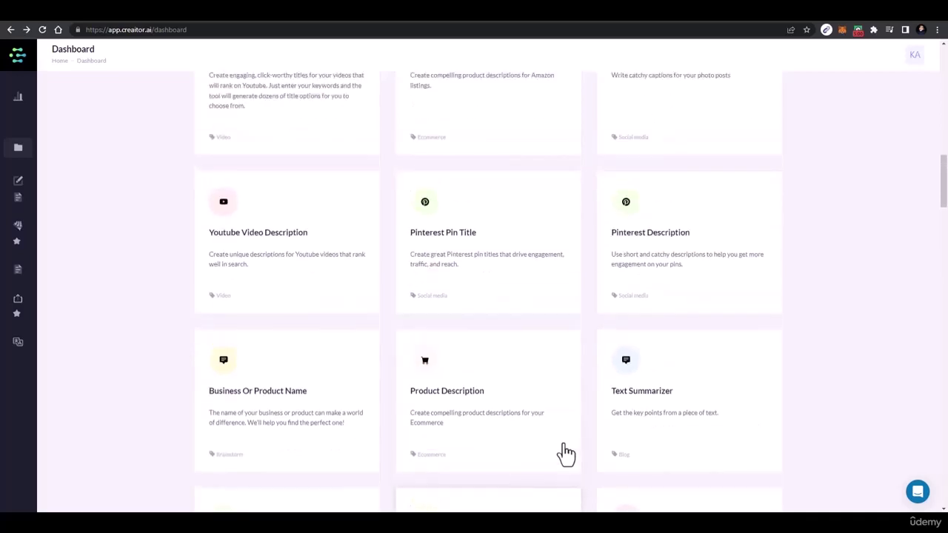
scroll(555, 262, up, 4)
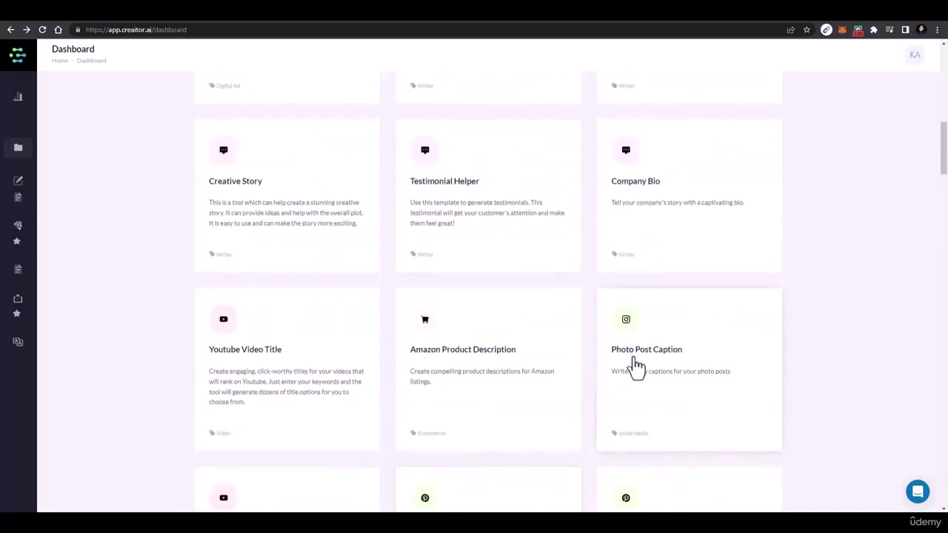
scroll(383, 296, up, 5)
scroll(415, 245, up, 5)
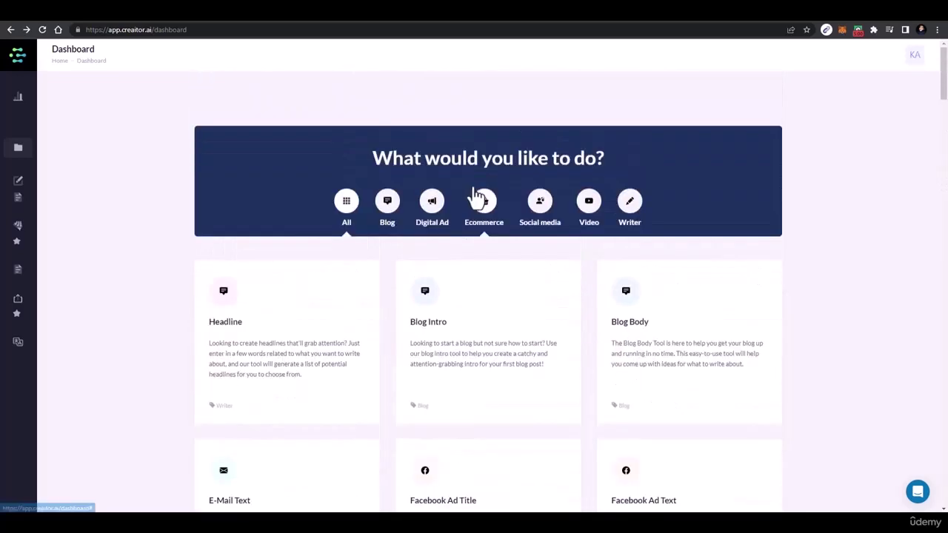
click(626, 201)
scroll(455, 255, down, 10)
scroll(457, 254, down, 3)
scroll(457, 254, up, 7)
scroll(504, 297, down, 5)
scroll(689, 407, down, 3)
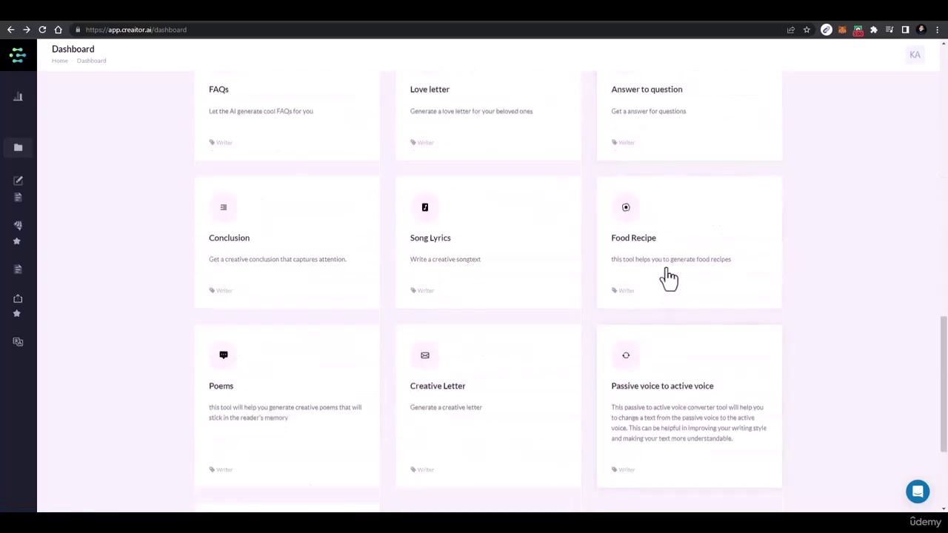
click(669, 274)
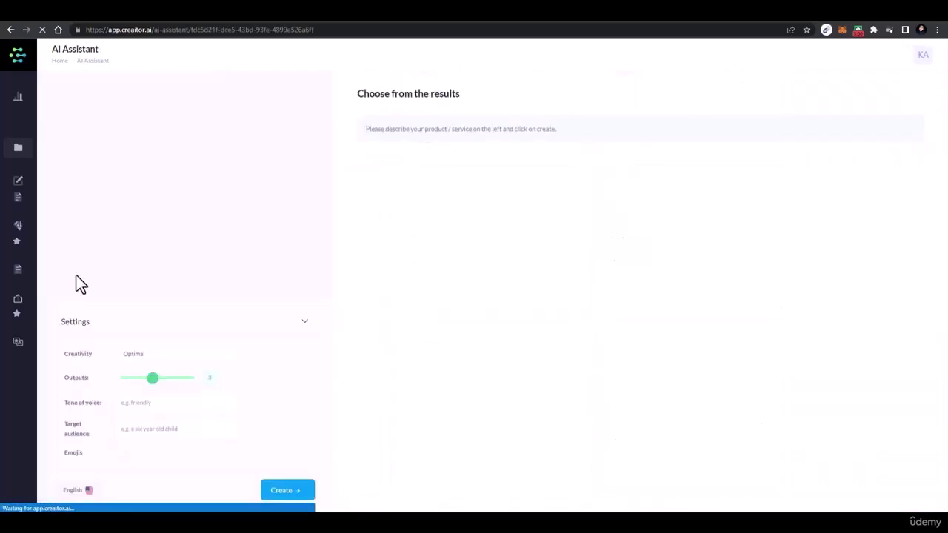
Generate recipes from the ingredients 'sauce, chilly, potato oil and garlix'.
click(138, 162)
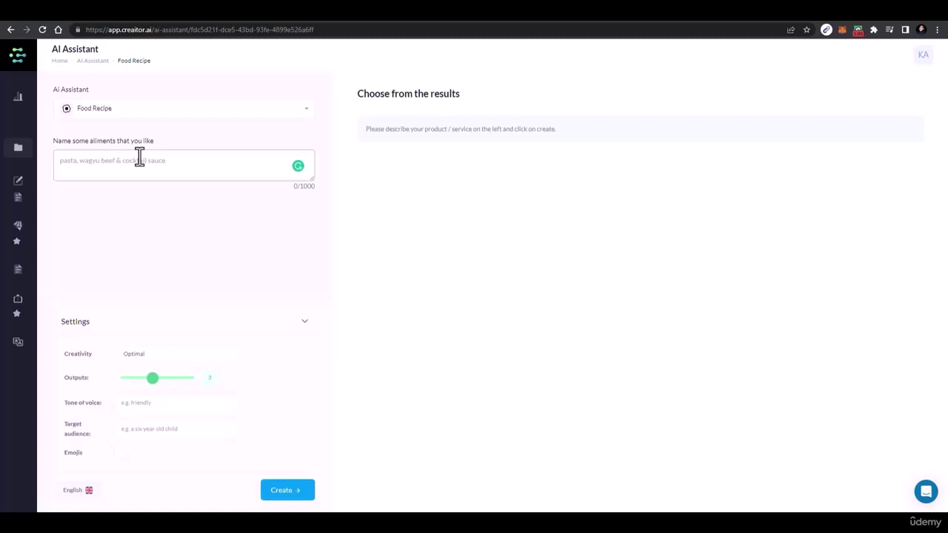
text(sau)
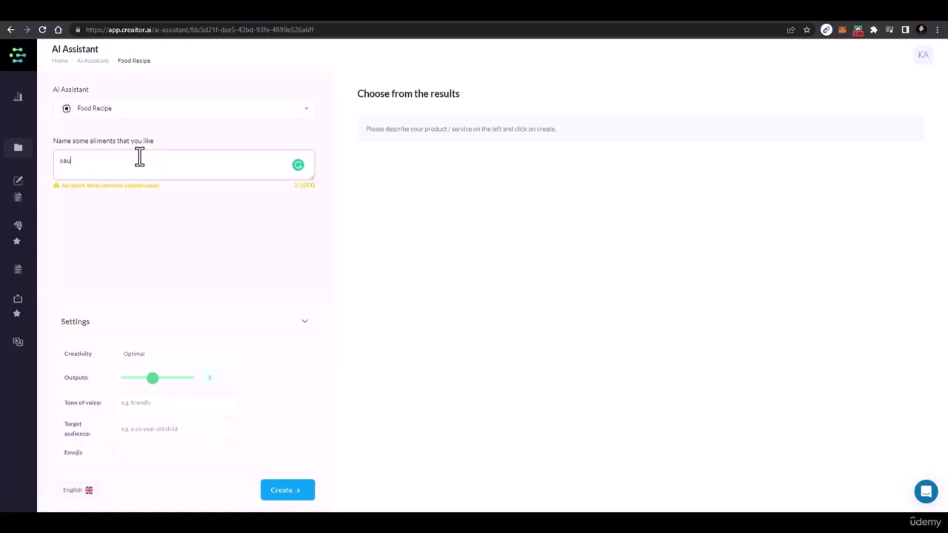
text(ce, chilly, potato )
text(oil and garlix)
click(291, 497)
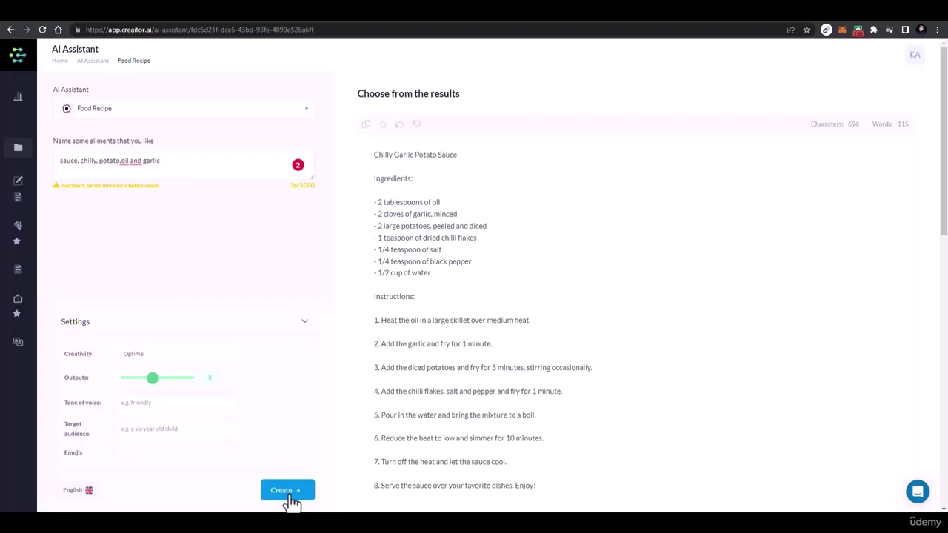
Review the Chilly Garlic Potato Sauce recipe results, then return to the dashboard.
scroll(399, 307, down, 2)
scroll(399, 307, up, 1)
mouse_move(124, 161)
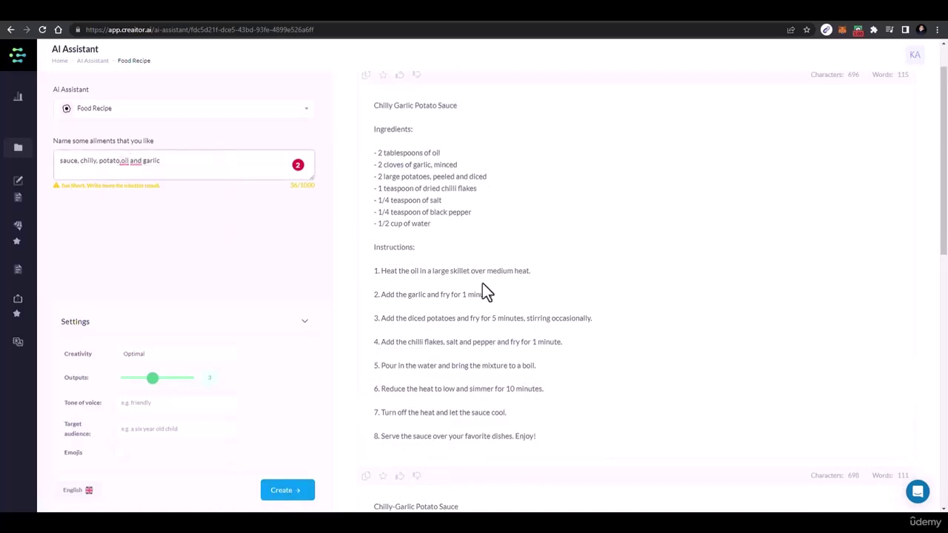
scroll(406, 286, down, 4)
scroll(407, 288, up, 5)
scroll(407, 290, down, 3)
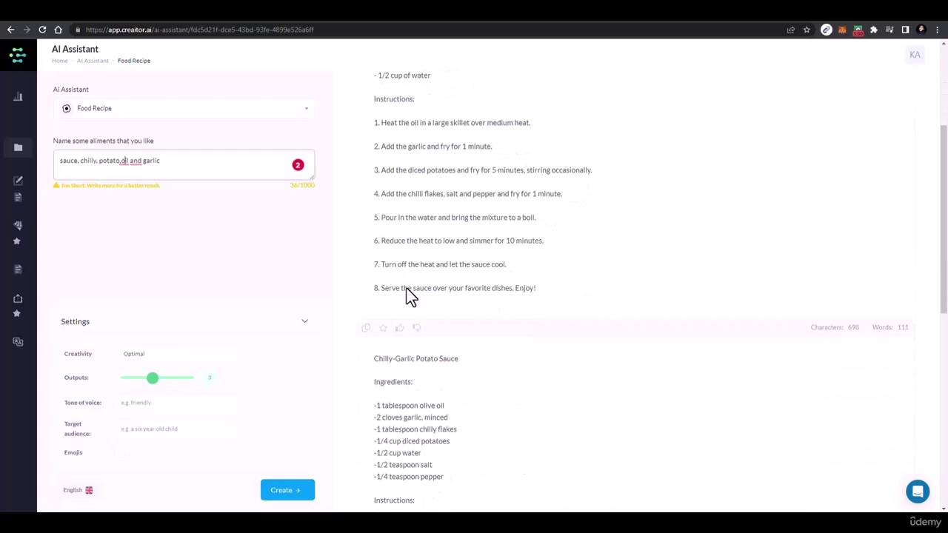
scroll(407, 288, up, 3)
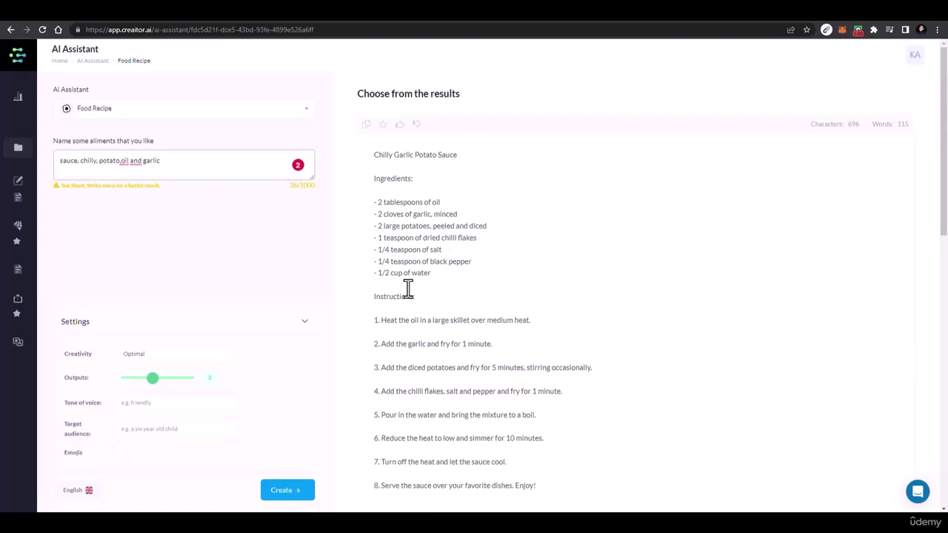
scroll(378, 267, down, 2)
scroll(407, 296, down, 4)
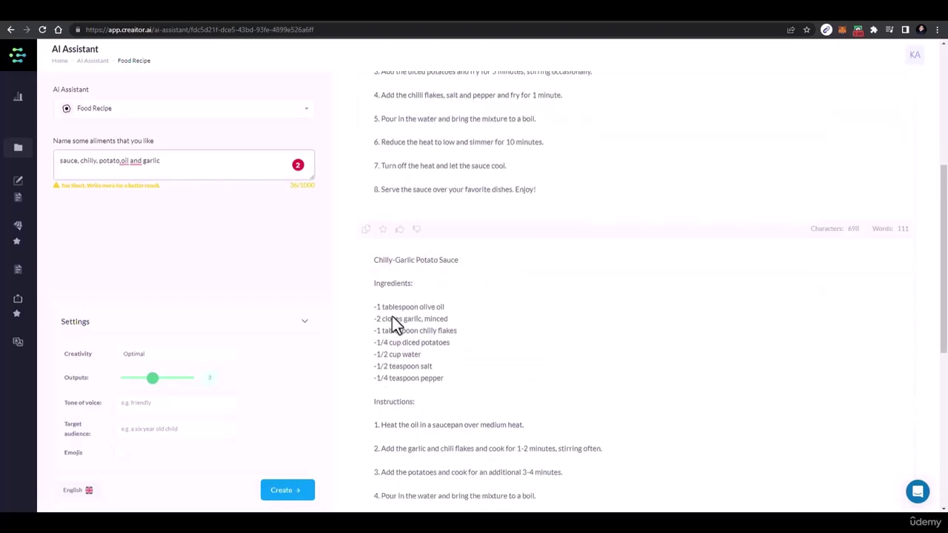
click(10, 30)
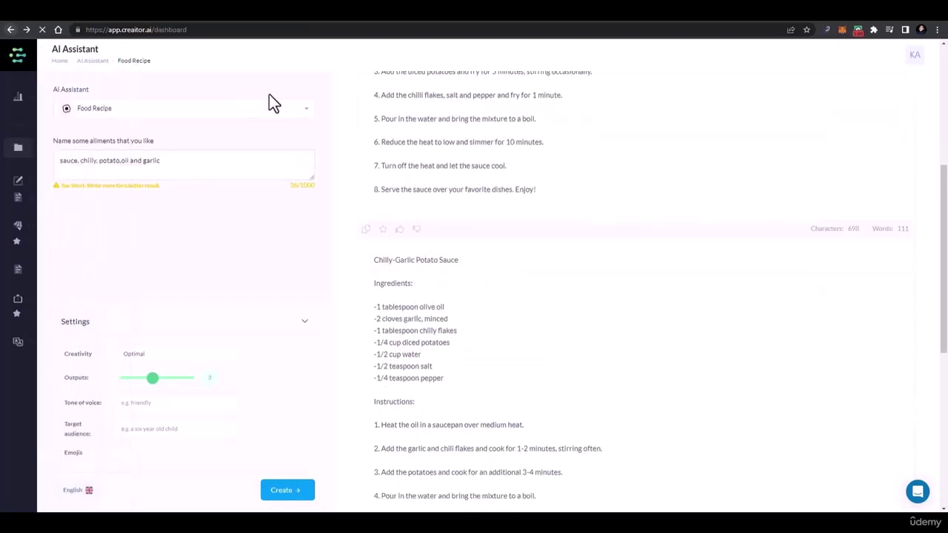
Filter the dashboard to Writer tools and open the Content Improve tool.
scroll(568, 289, down, 10)
scroll(568, 290, up, 6)
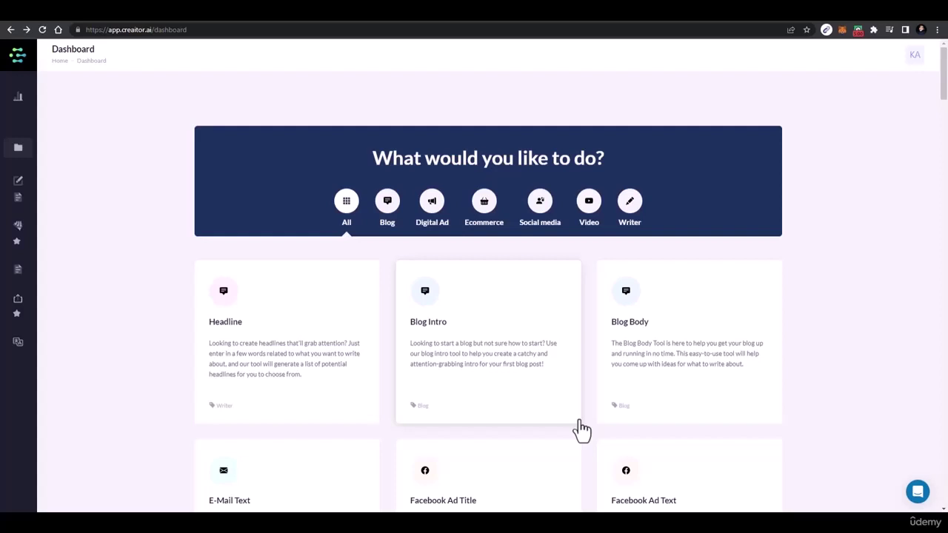
scroll(583, 429, down, 2)
click(628, 109)
scroll(604, 182, down, 4)
scroll(603, 181, up, 4)
scroll(637, 239, down, 3)
scroll(637, 240, up, 3)
click(643, 237)
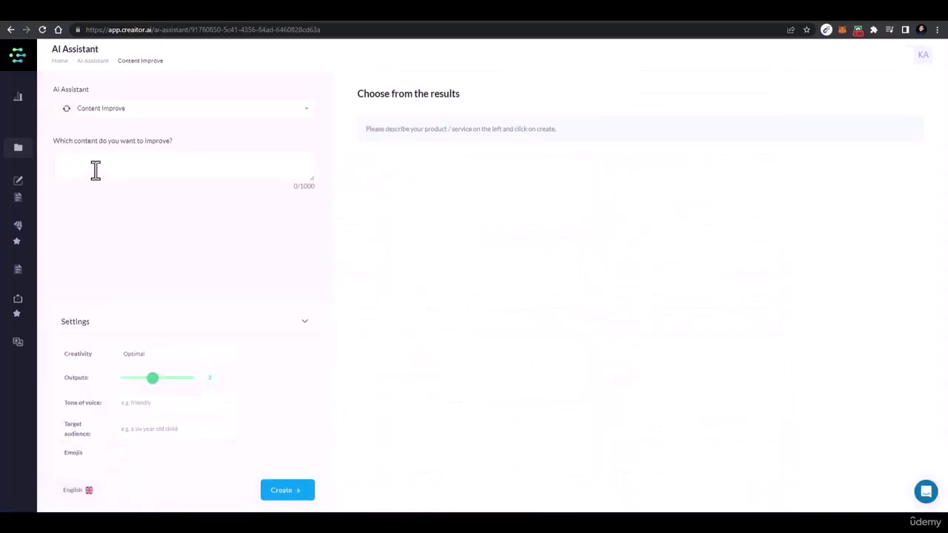
Paste the title 'How to Grow Your Freelance Business in 2023' into Content Improve and generate improved versions.
right_click(96, 170)
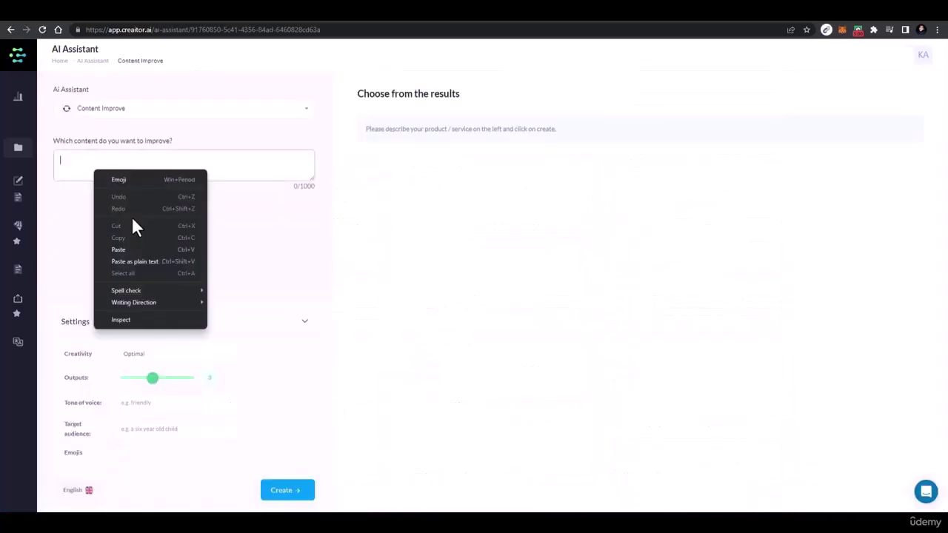
click(147, 251)
click(274, 491)
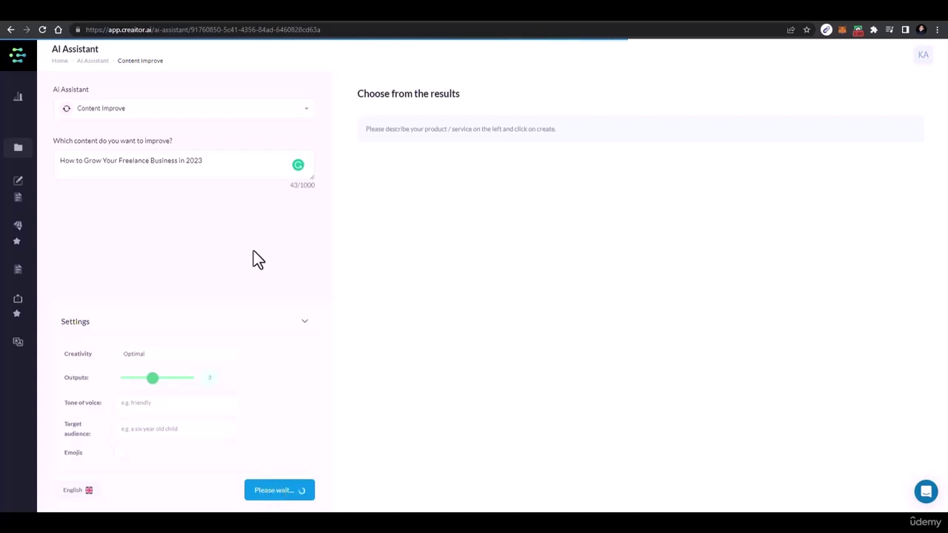
Review the three generated freelance-business tip articles, then go back to the dashboard.
scroll(487, 363, down, 5)
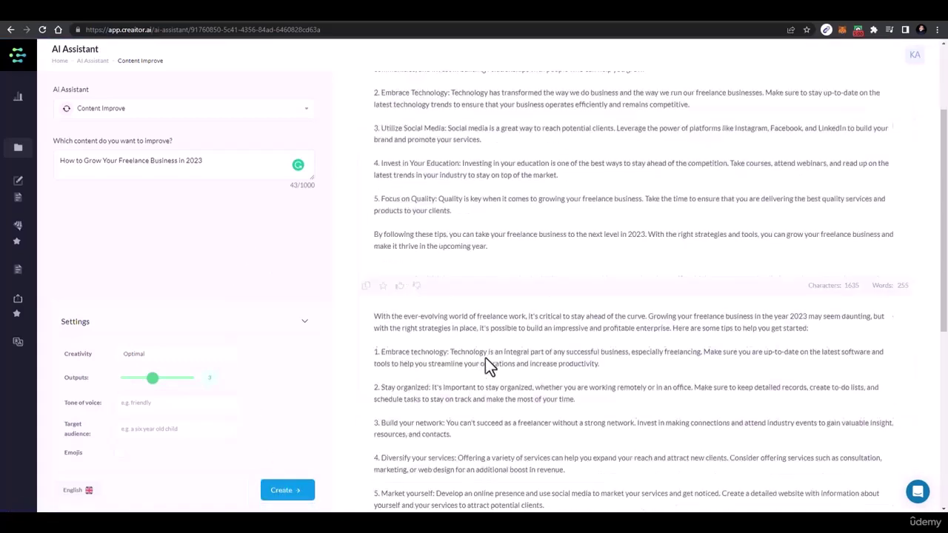
scroll(485, 359, down, 2)
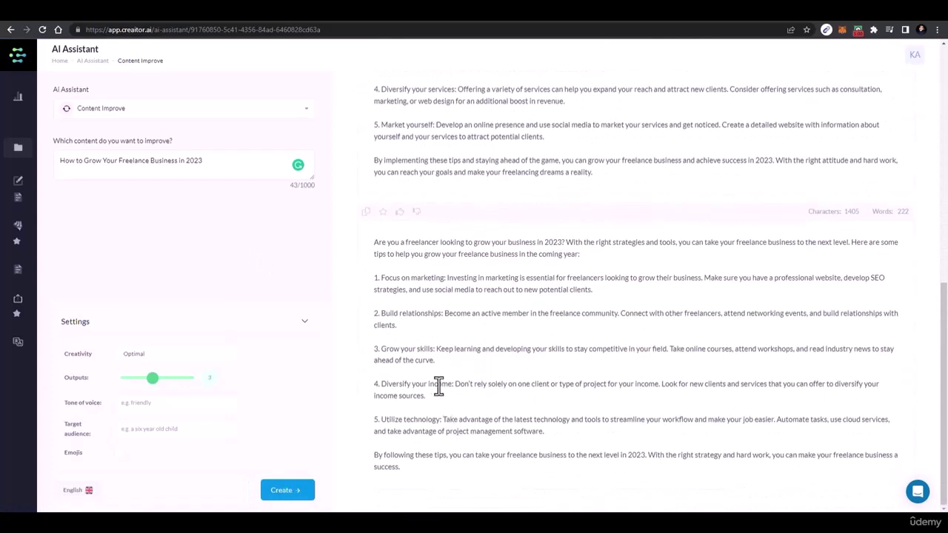
scroll(341, 365, up, 5)
click(11, 30)
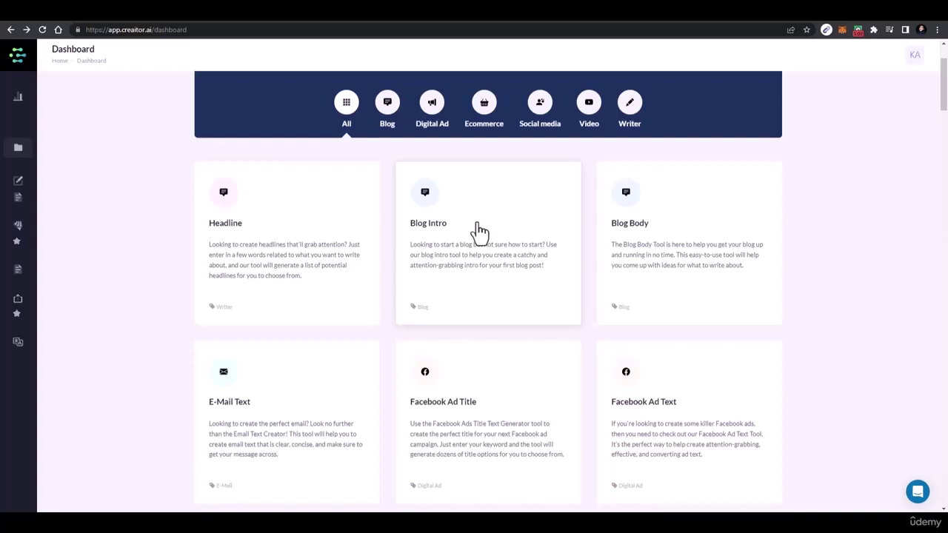
Scroll the tool cards from Headline and Blog Intro down to Text Summary and Content Improve.
scroll(551, 244, down, 2)
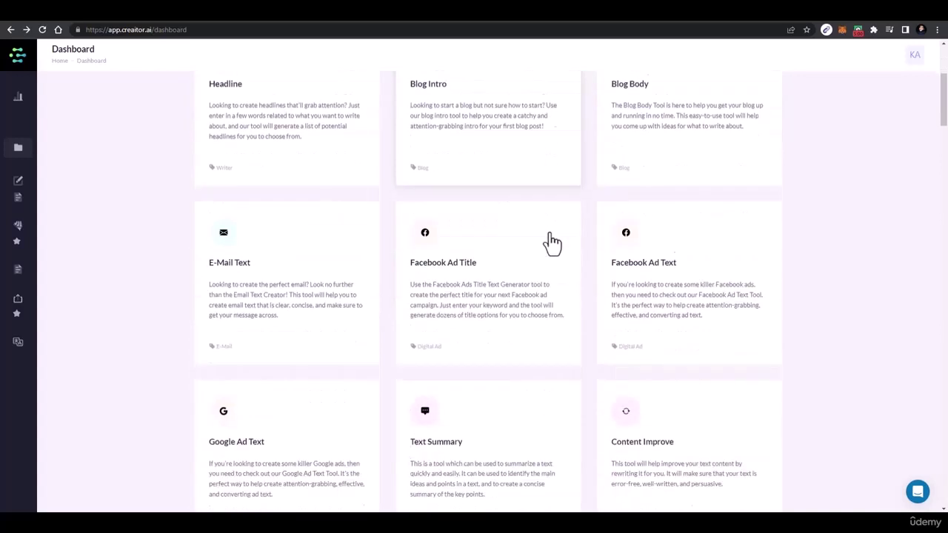
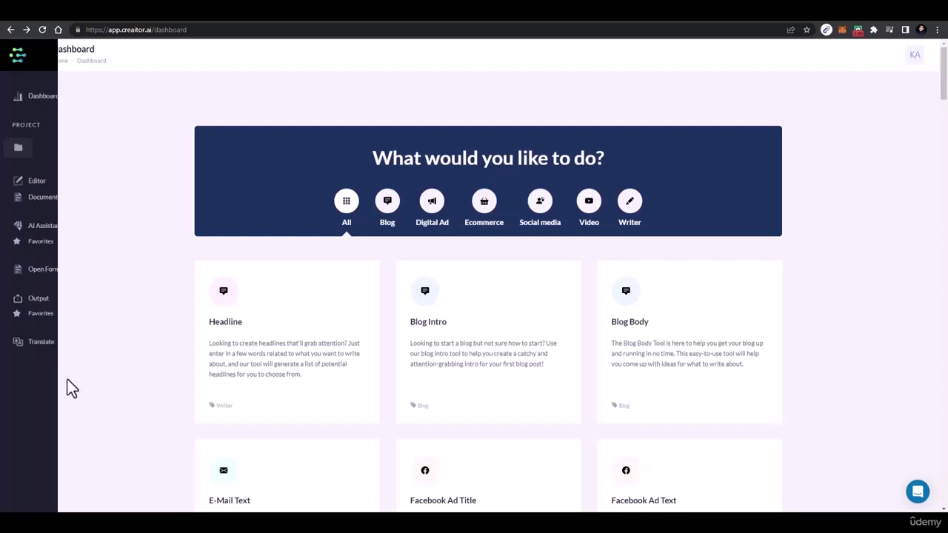
In Open Form, ask for commands and ideas to test this tool as a content writer.
mouse_move(9, 233)
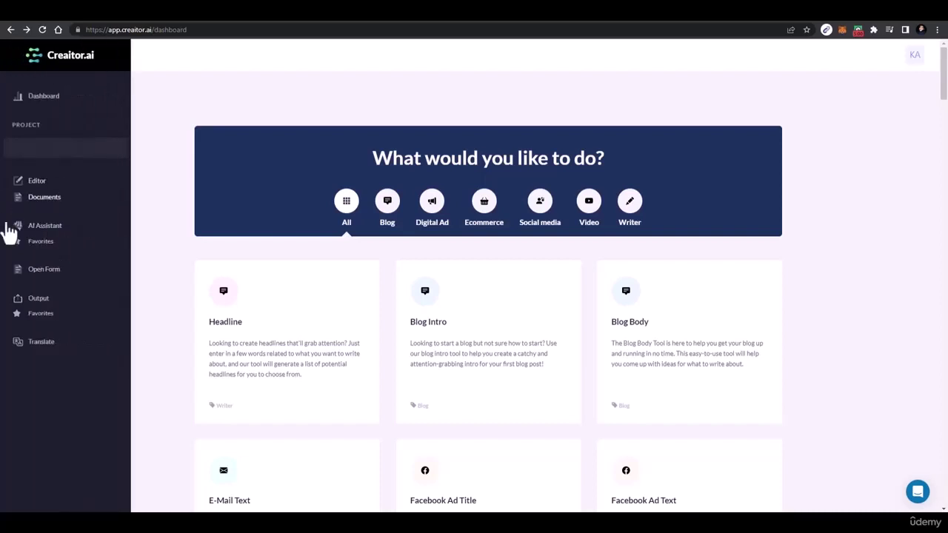
click(34, 272)
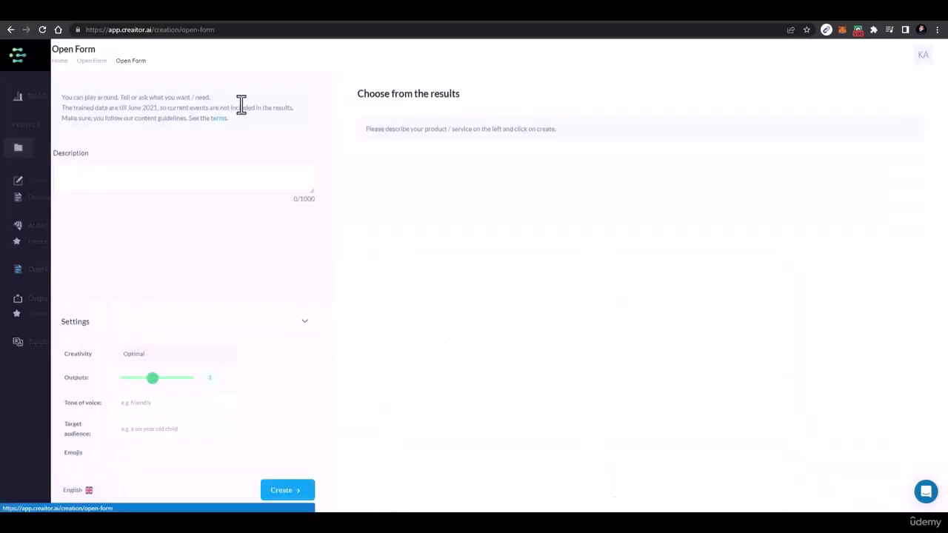
click(210, 188)
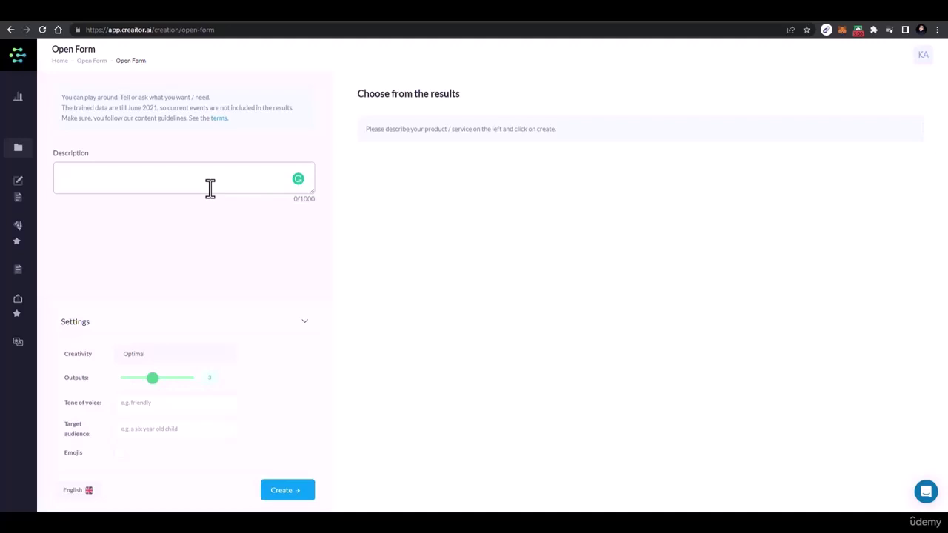
key(ctrl+v)
key(ctrl+z)
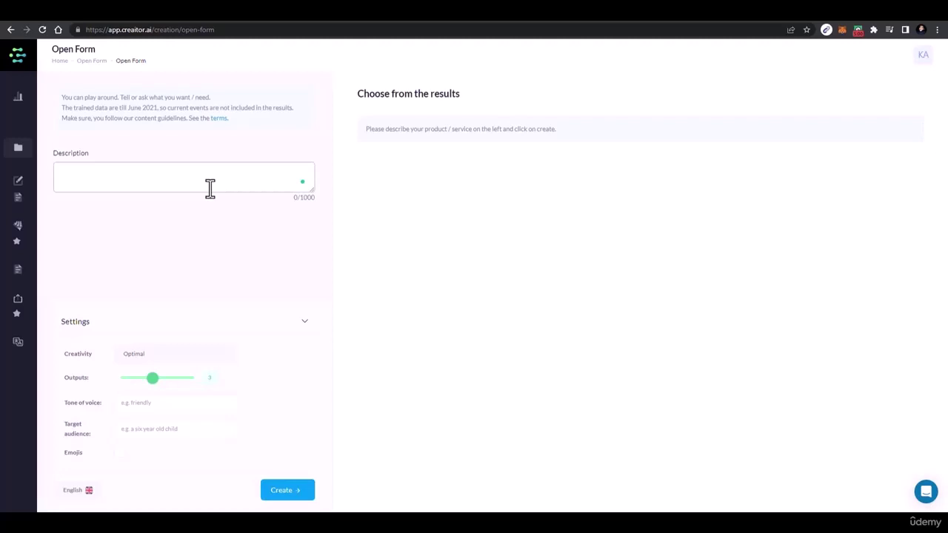
text(write)
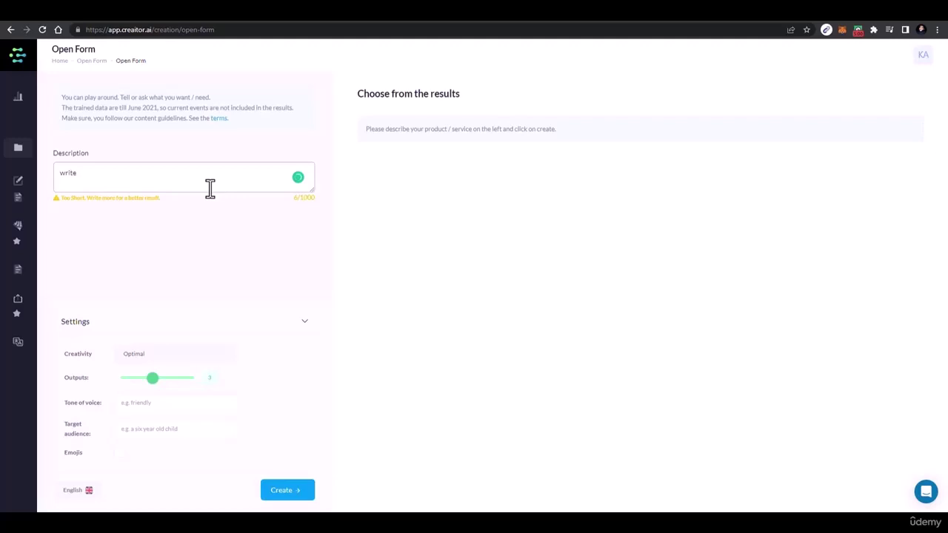
text( soem)
key(BackSpace)
key(BackSpace)
text(me commands and ideas to test this )
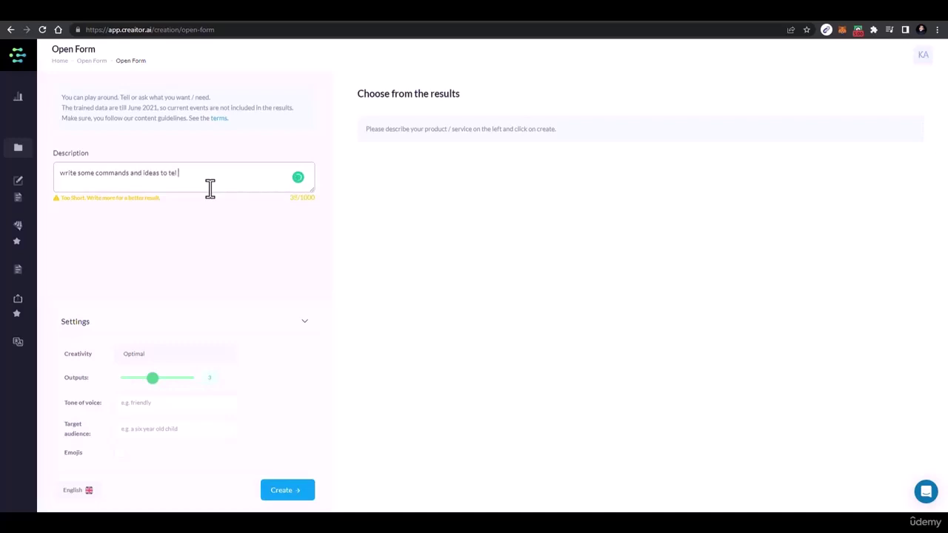
text(tool as I)
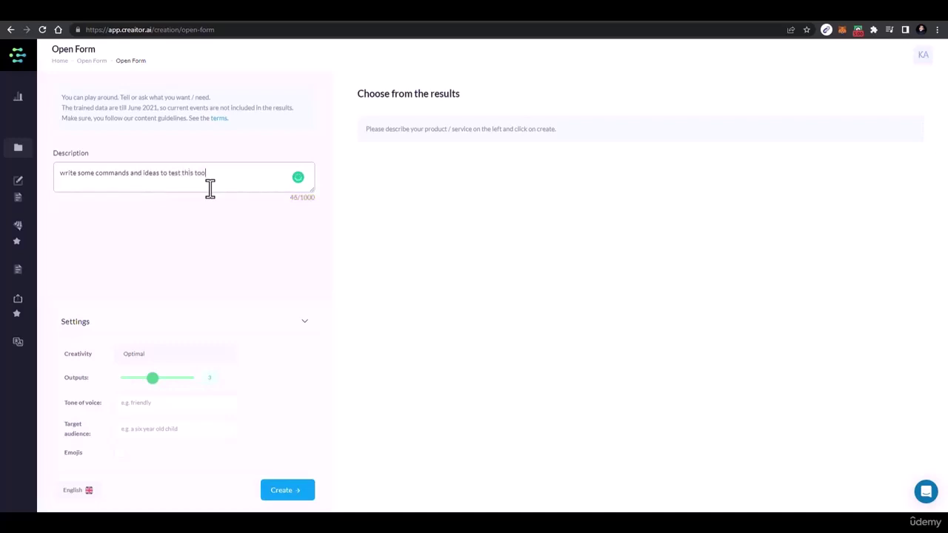
text( am a content writer)
click(281, 491)
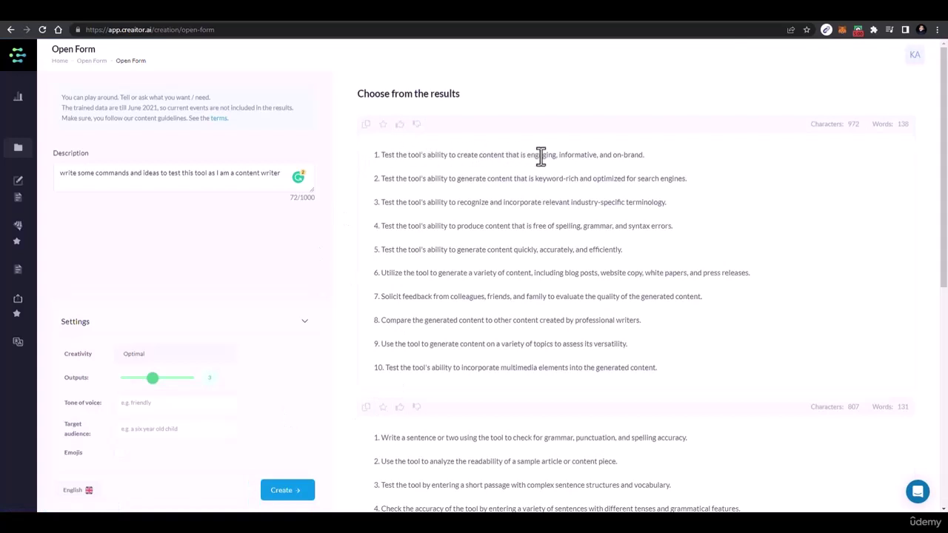
Remove 'and ideas' from the prompt and regenerate so it asks for commands only.
scroll(385, 218, down, 2)
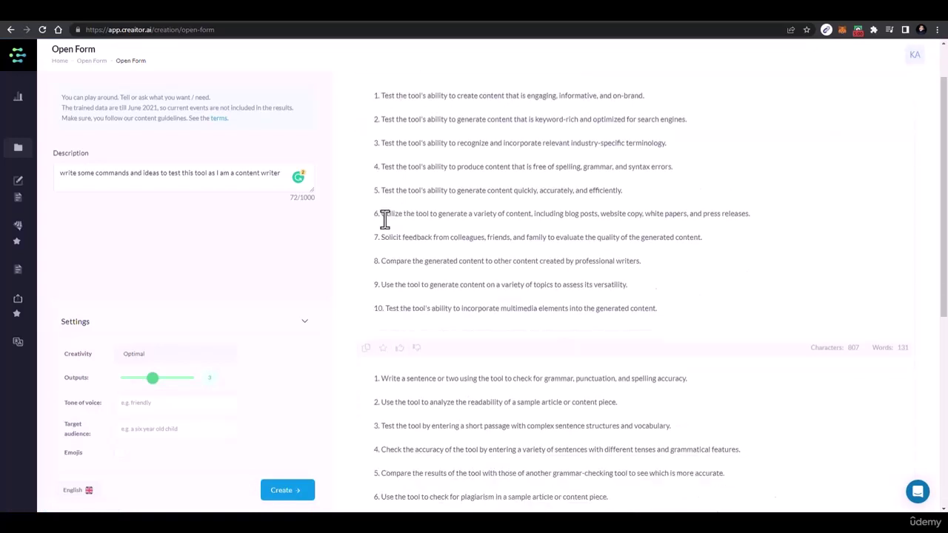
drag(479, 246, 584, 245)
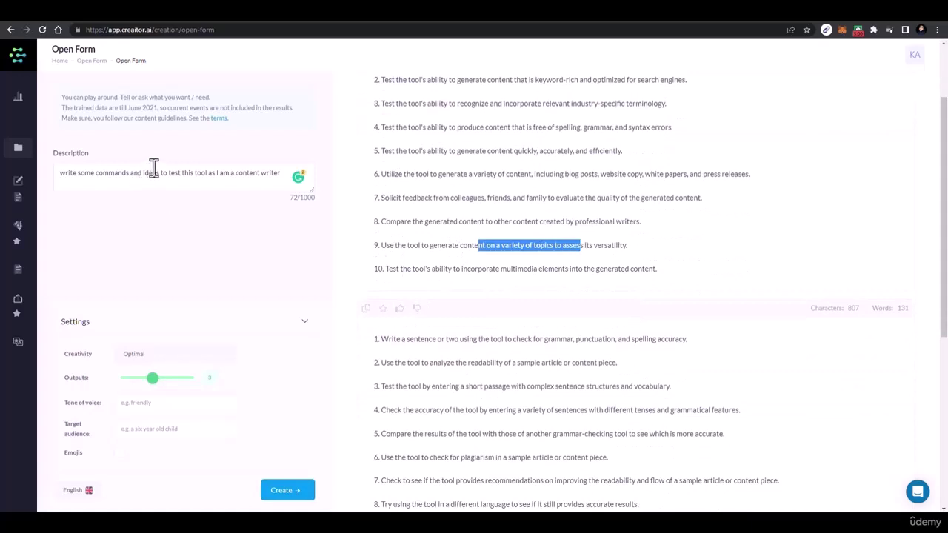
click(147, 174)
double_click(146, 174)
key(BackSpace)
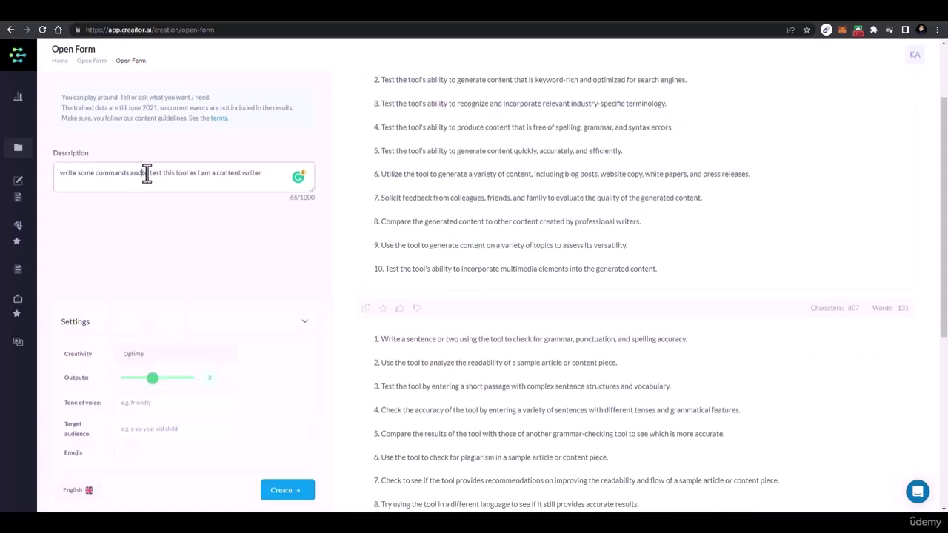
key(BackSpace)
key(BackSpace)
key(BackSpace)
key(BackSpace)
click(283, 490)
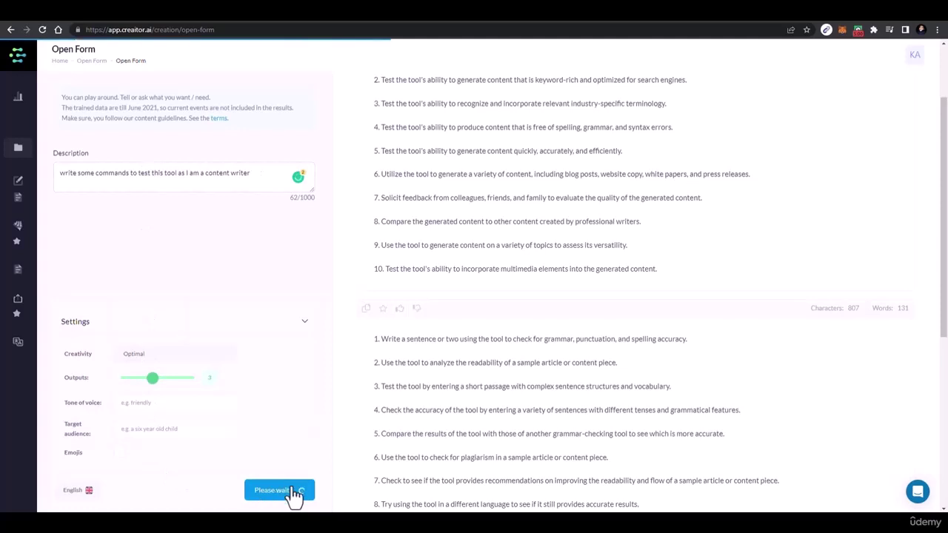
Insert 'freelance' before 'content writer' in the prompt and regenerate the command lists.
scroll(406, 332, down, 3)
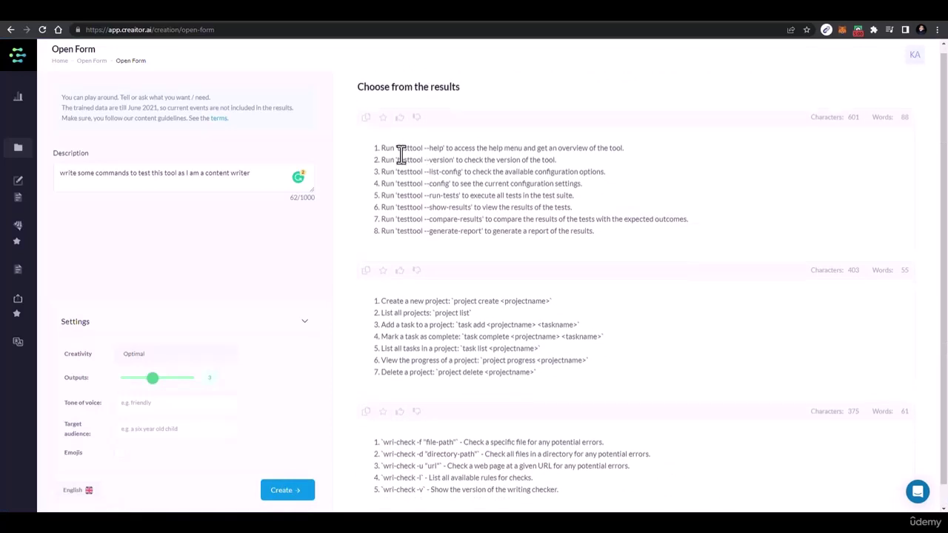
scroll(442, 252, down, 1)
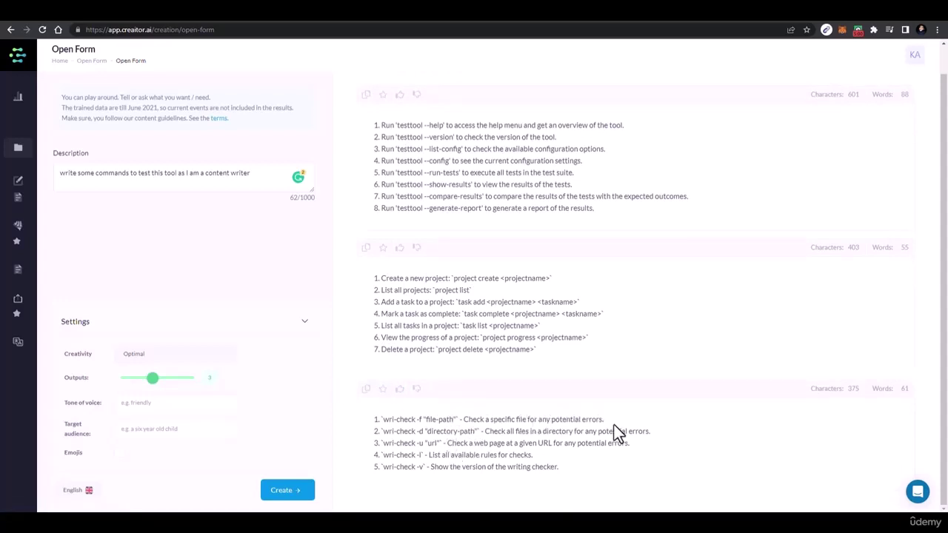
click(250, 173)
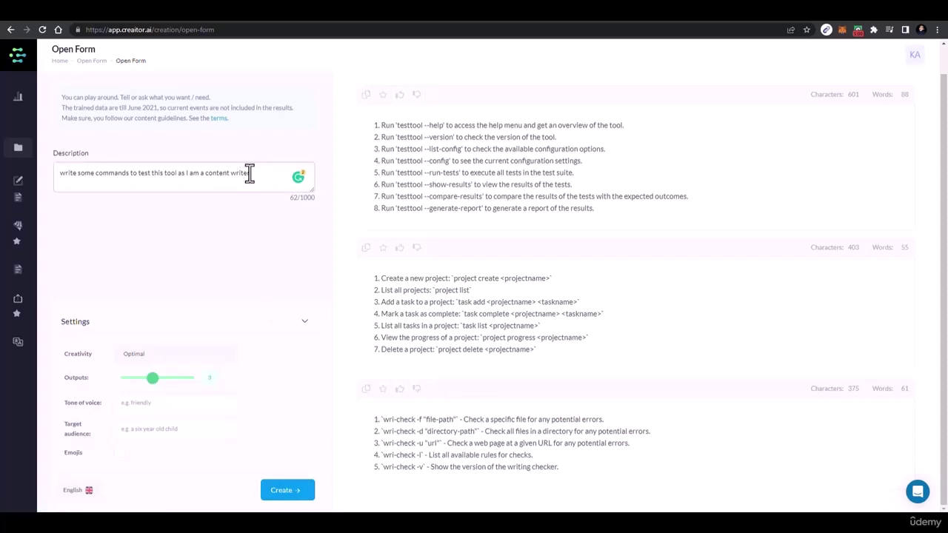
text(freelance)
click(306, 492)
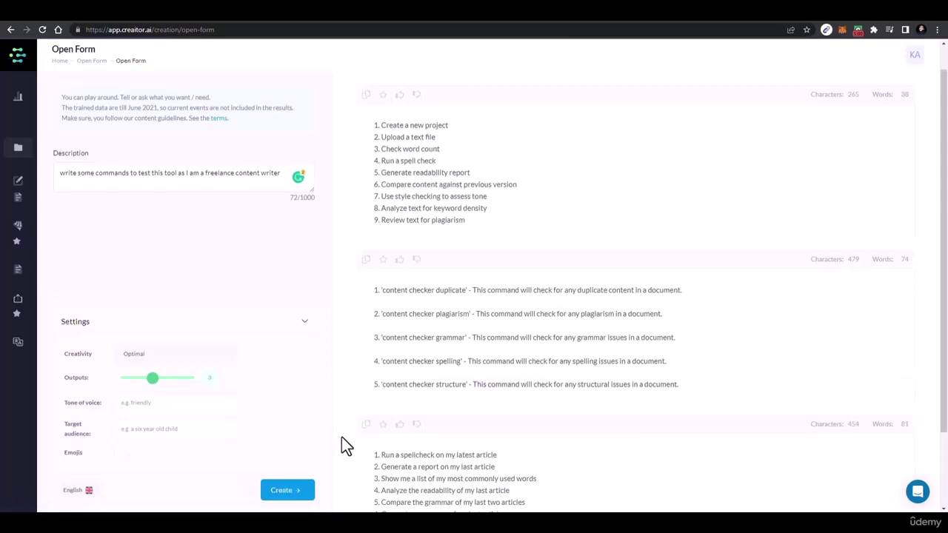
Review the new lists, including the 'Check word count' content checker commands.
triple_click(403, 148)
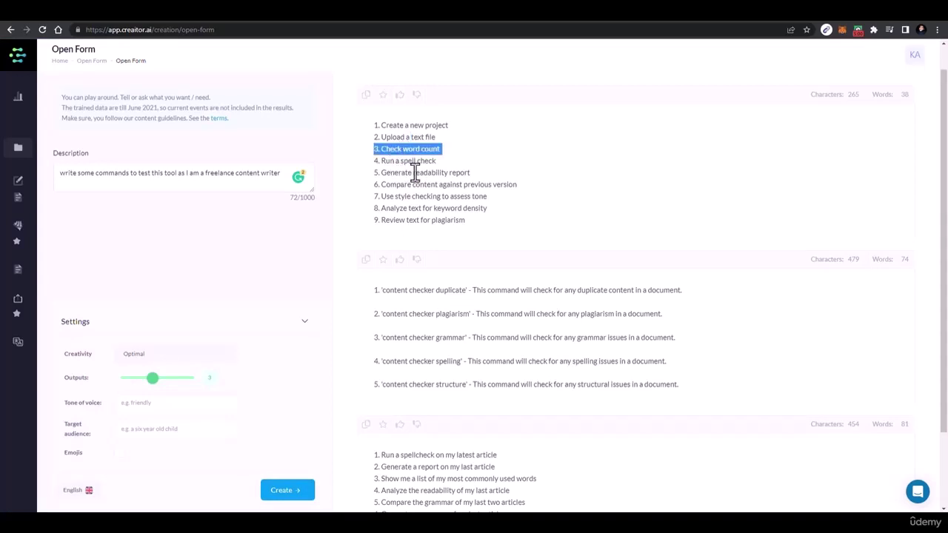
scroll(426, 281, down, 1)
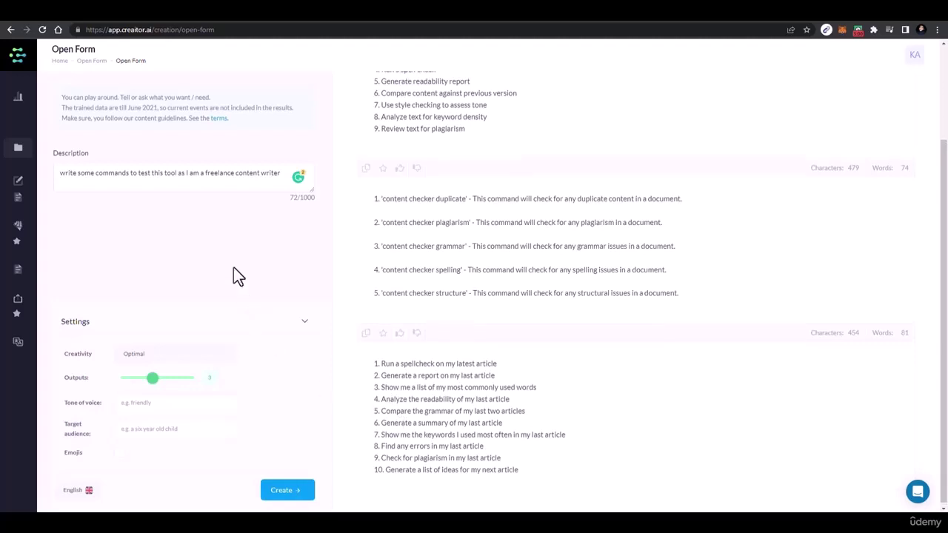
scroll(252, 223, up, 2)
drag(282, 173, 178, 178)
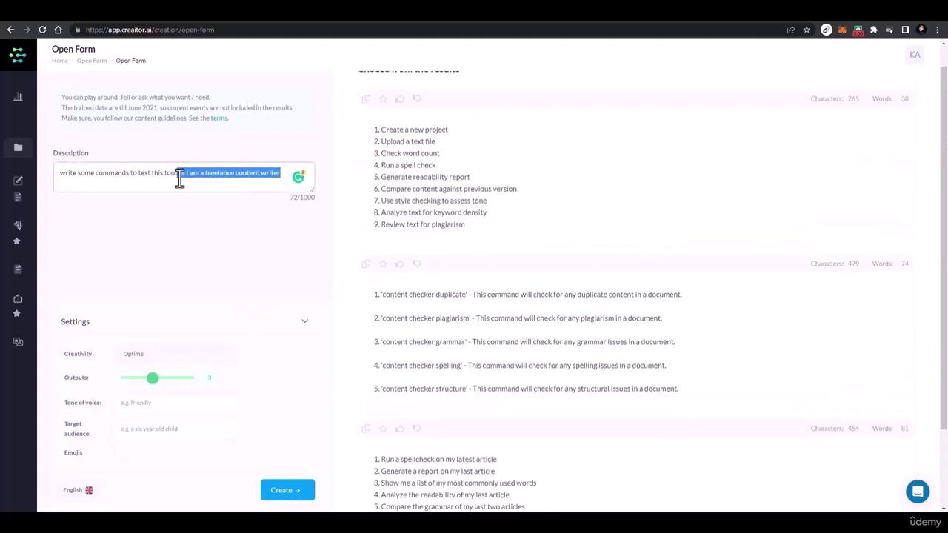
Replace the prompt with a bio request for a Udemy instructor and YouTuber teaching entrepreneurship, freelancing and passive income.
key(BackSpace)
key(BackSpace)
key(BackSpace)
key(BackSpace)
key(BackSpace)
key(BackSpace)
key(BackSpace)
key(BackSpace)
key(BackSpace)
key(BackSpace)
key(BackSpace)
key(BackSpace)
key(BackSpace)
key(BackSpace)
key(BackSpace)
key(BackSpace)
key(BackSpace)
key(BackSpace)
key(BackSpace)
key(BackSpace)
key(BackSpace)
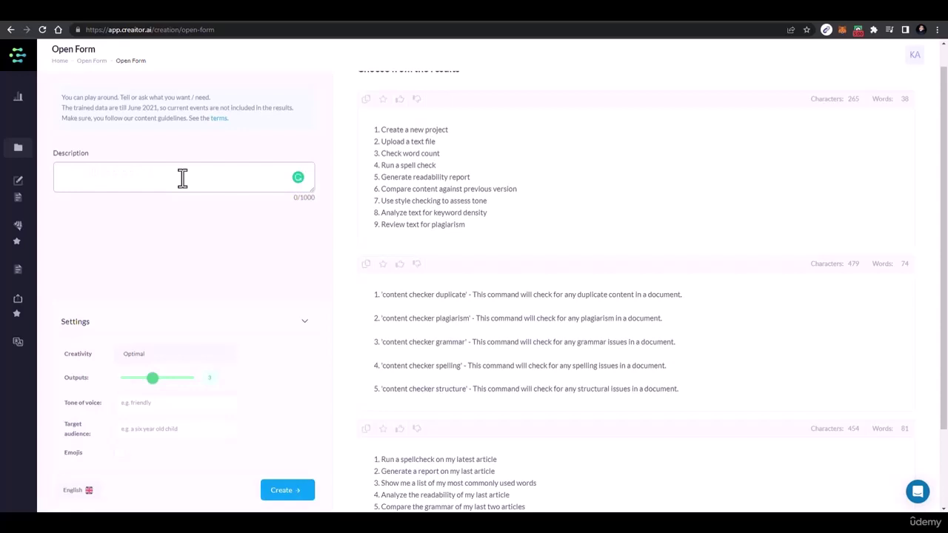
text(generate a bi)
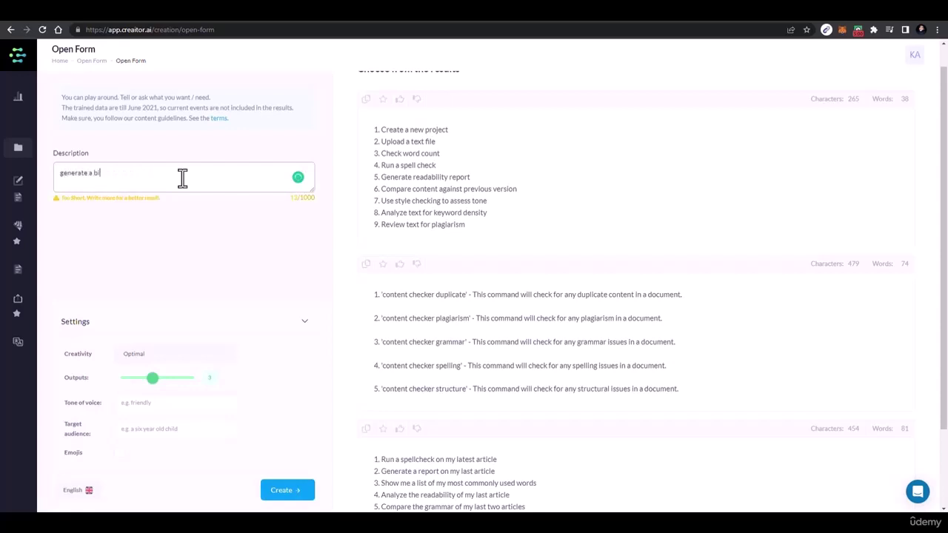
text(o on my c)
text(elf if I am audem)
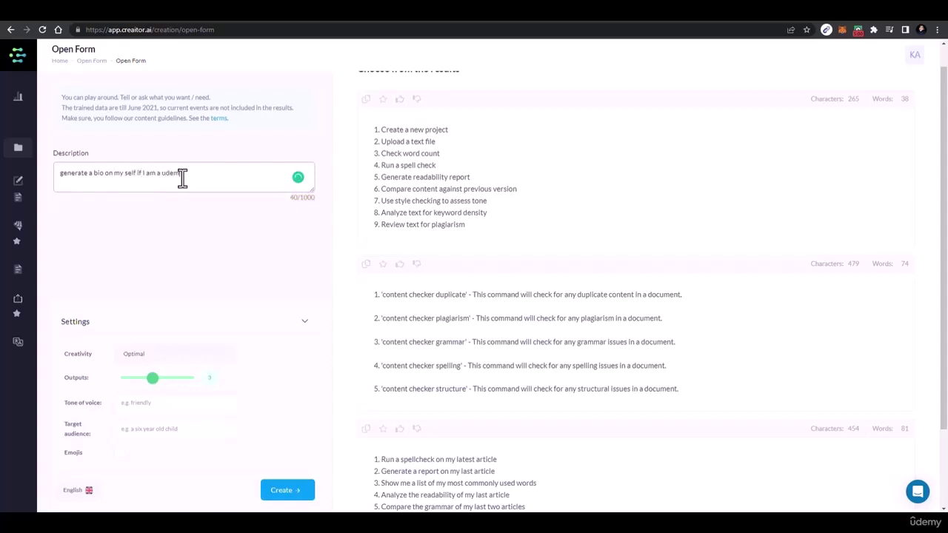
text(y instructor and )
text(a digi)
text(tal marketing)
key(BackSpace)
key(BackSpace)
key(BackSpace)
key(BackSpace)
key(BackSpace)
key(BackSpace)
key(BackSpace)
key(BackSpace)
key(BackSpace)
key(BackSpace)
key(BackSpace)
key(BackSpace)
key(BackSpace)
key(BackSpace)
key(BackSpace)
key(BackSpace)
text(youtuber)
text( tec)
text(ching)
text( entrepre)
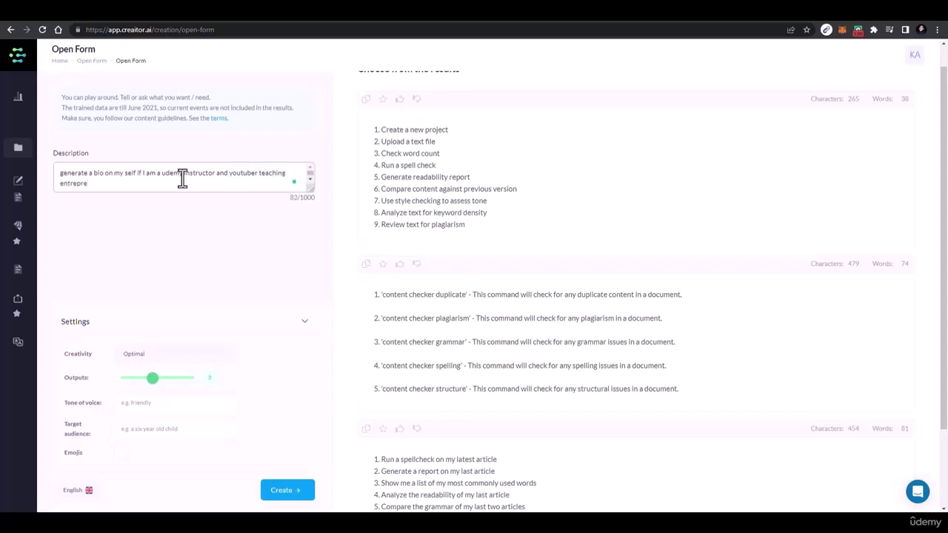
text(e)
key(BackSpace)
text(neurship. freelancing and)
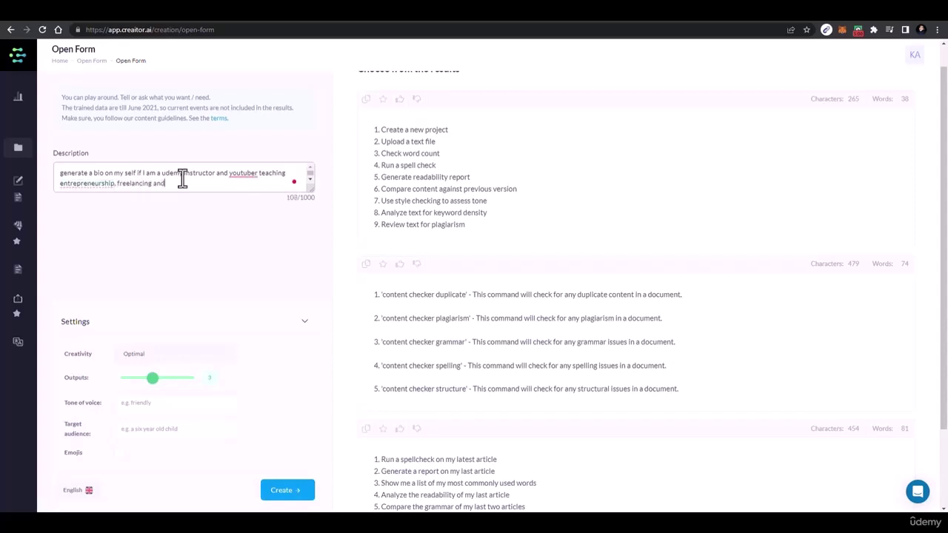
text( passive income stuff)
mouse_move(87, 187)
click(104, 214)
key(BackSpace)
key(BackSpace)
key(BackSpace)
text(pre)
Ask for a professional, friendly TikTok bio of up to 250 words and generate drafts.
click(252, 186)
text(. Make this bio a bit profes)
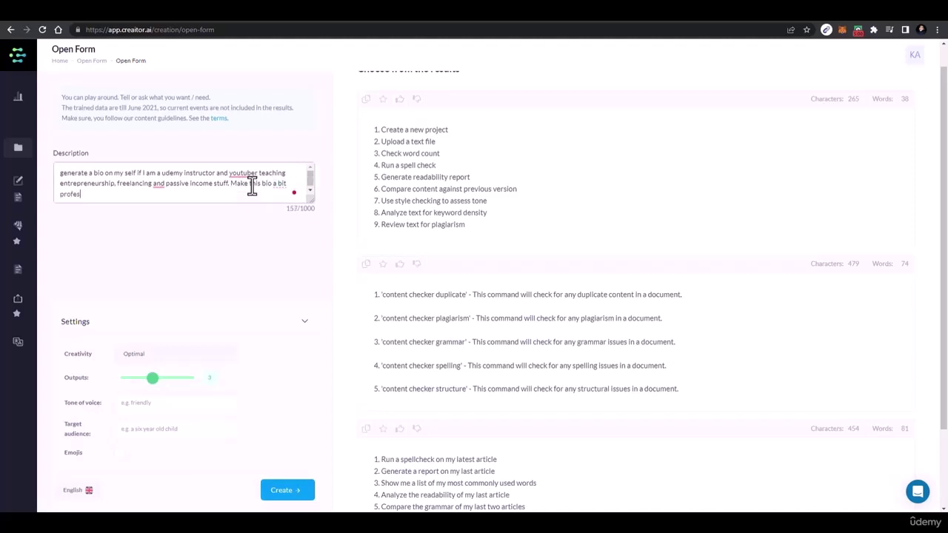
text(sional and friendly. make it up to 250 words. )
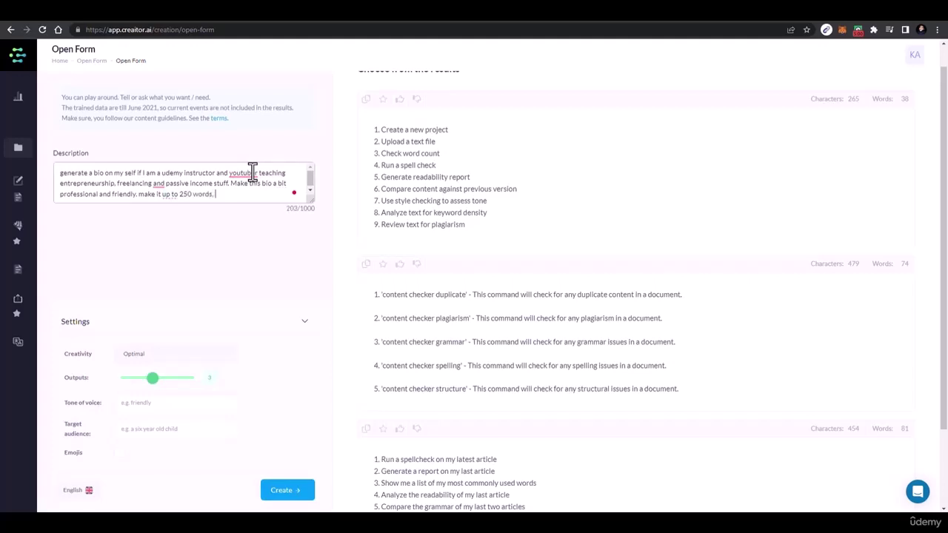
text(I want to use this bio on my tiktok)
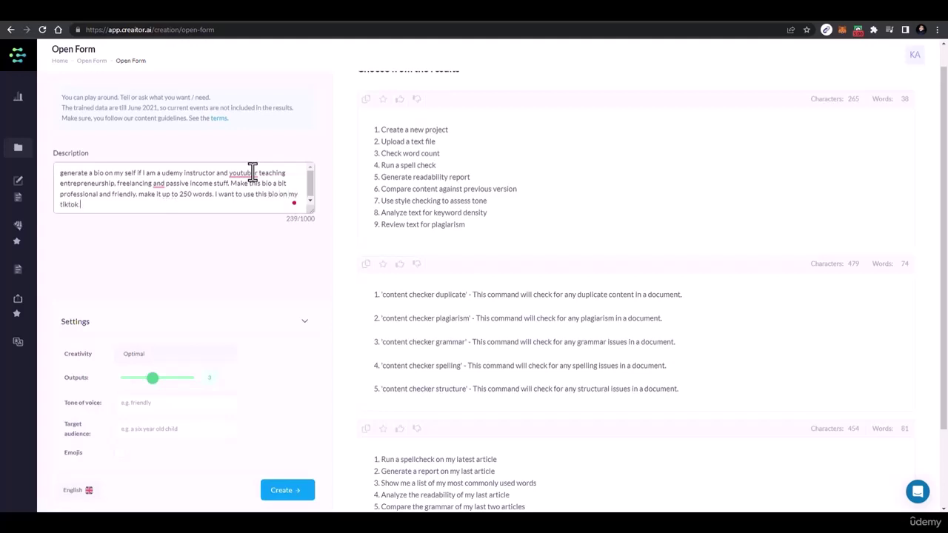
text(profile. I have over 70000 stud)
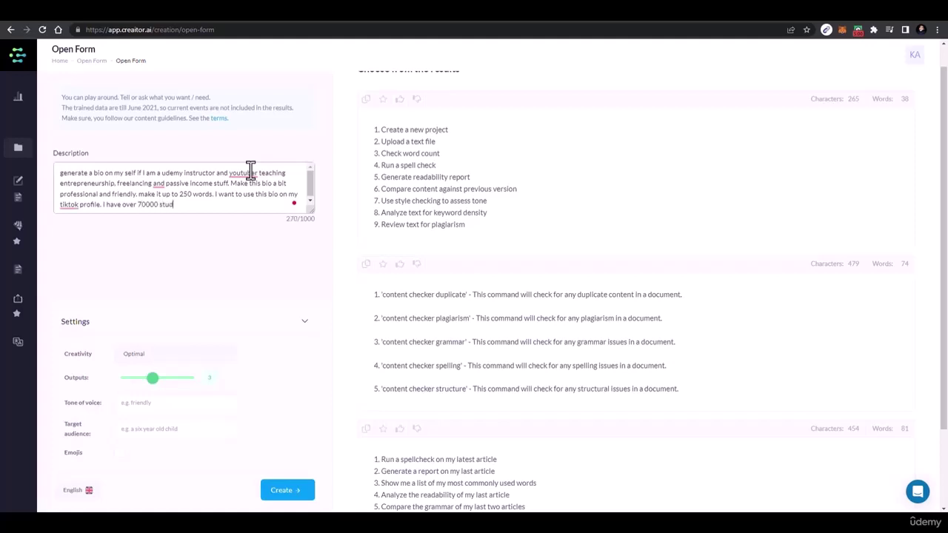
text(nts on udemy. I)
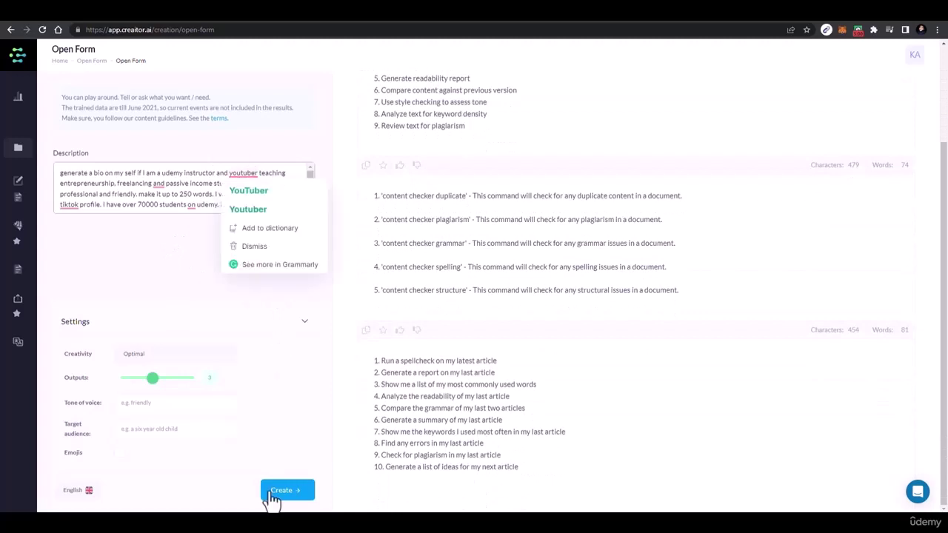
click(281, 495)
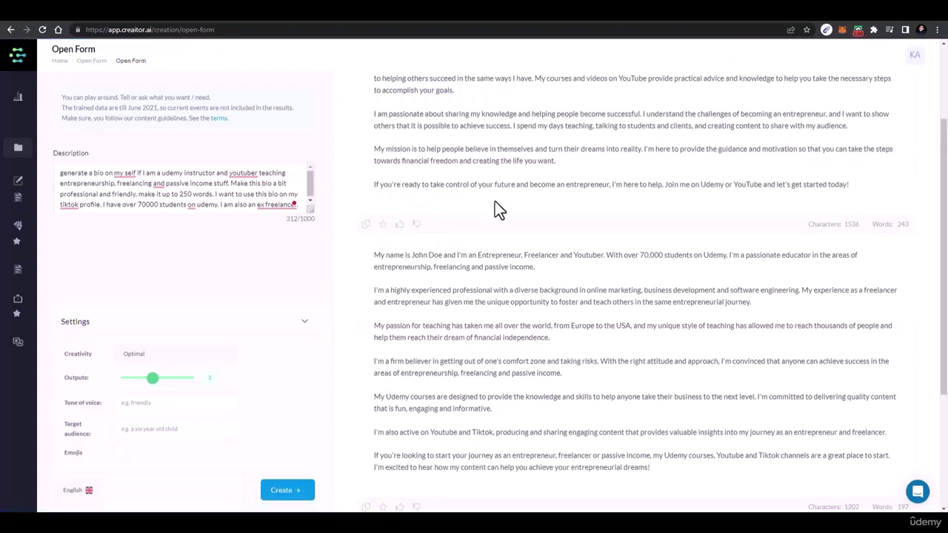
Change the bio limit from 250 words to 250 characters and generate three shorter drafts.
scroll(514, 234, up, 2)
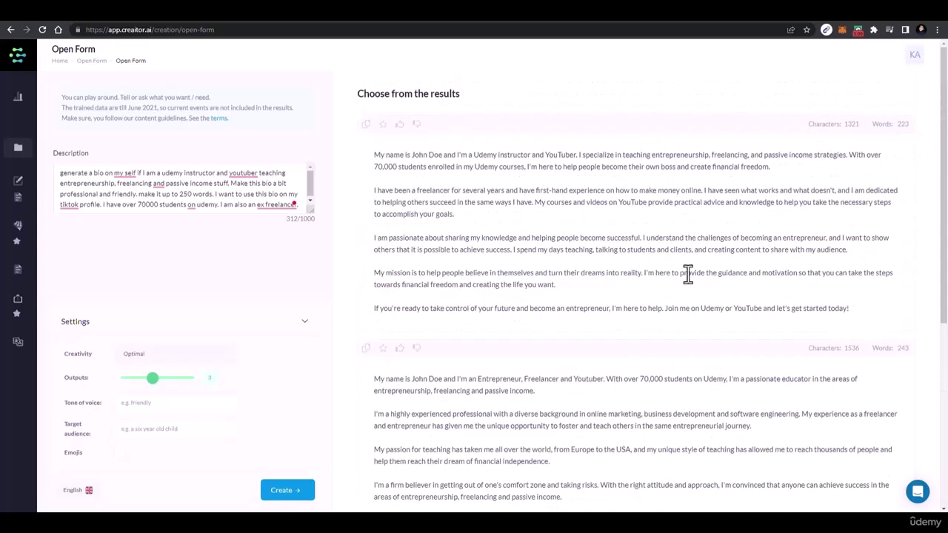
double_click(203, 194)
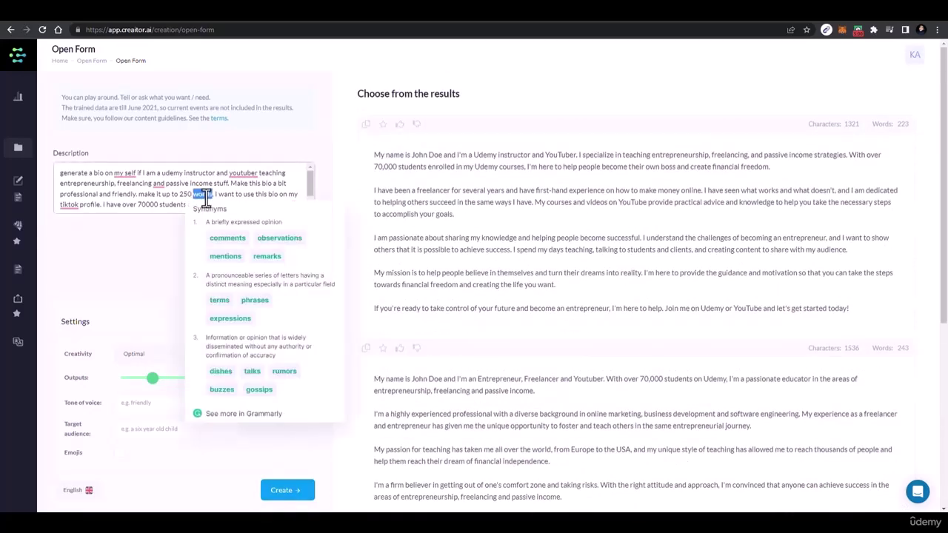
text(characters)
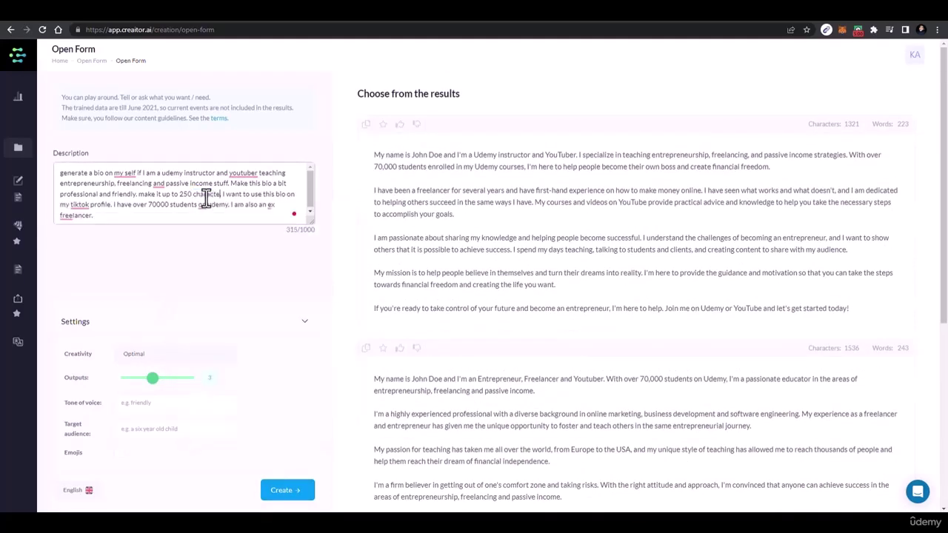
click(276, 493)
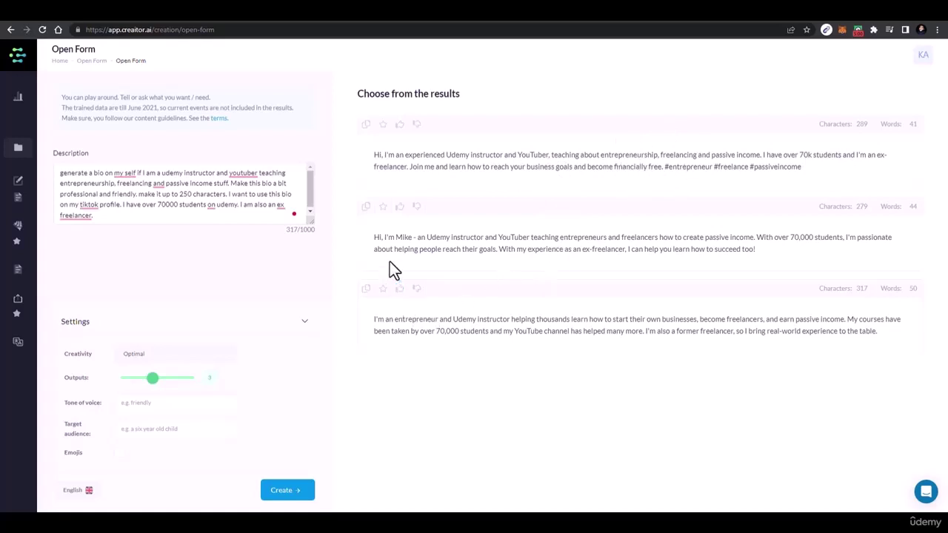
drag(309, 220, 308, 356)
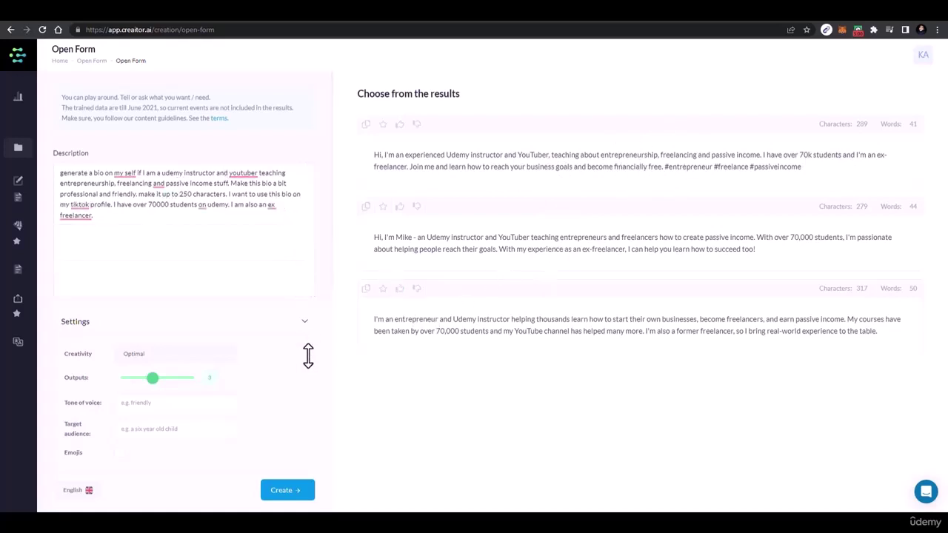
drag(129, 223, 33, 169)
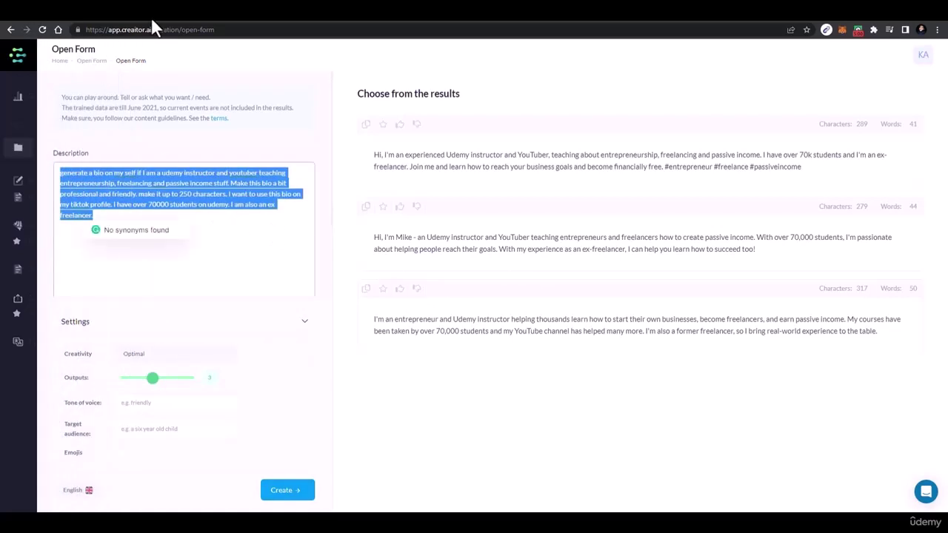
Go to upwork.com in a new browser tab.
key(ctrl+t)
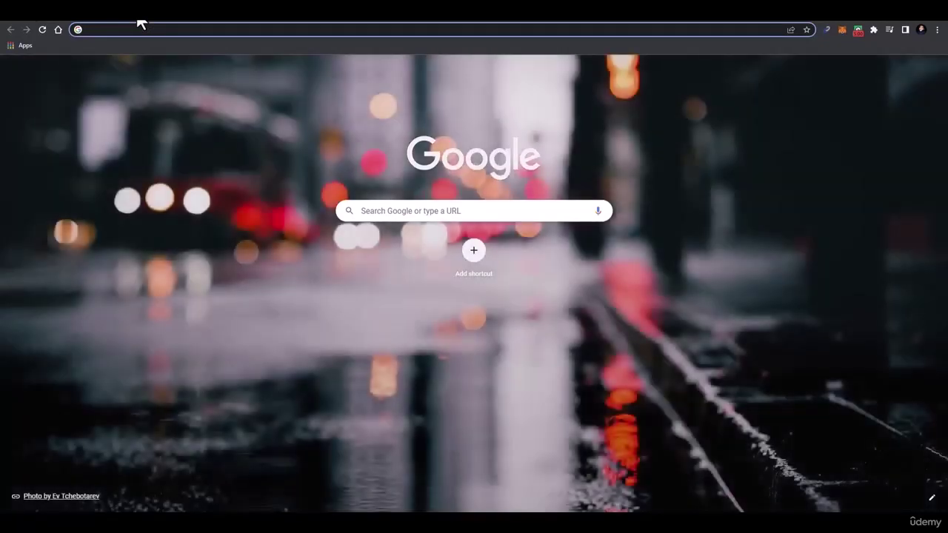
text(upwro)
key(BackSpace)
key(BackSpace)
text(ork)
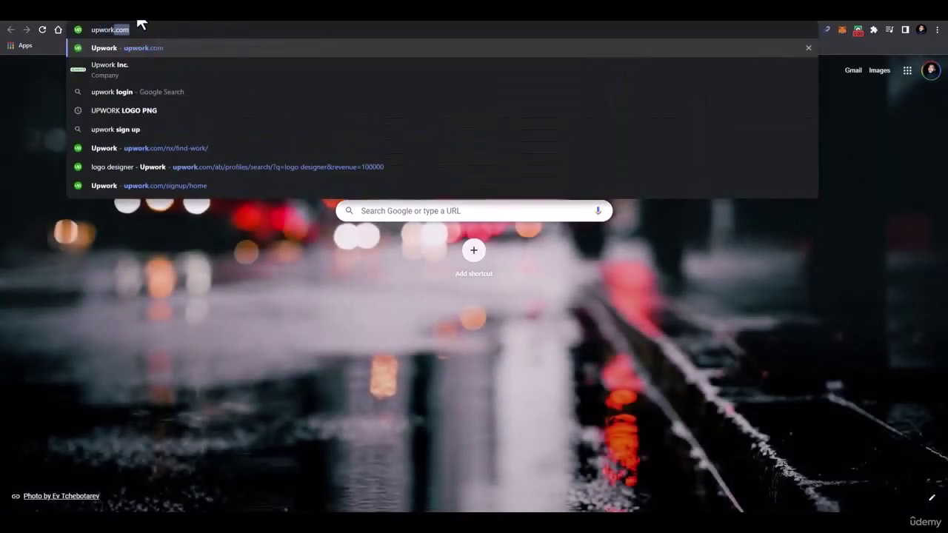
key(Return)
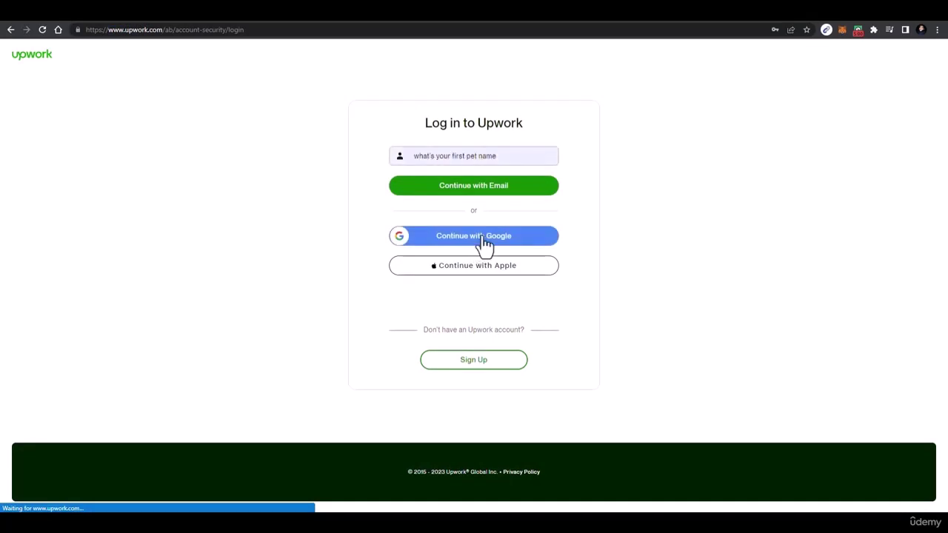
Sign in to Upwork with Google, staying logged in and skipping account protection setup.
click(483, 237)
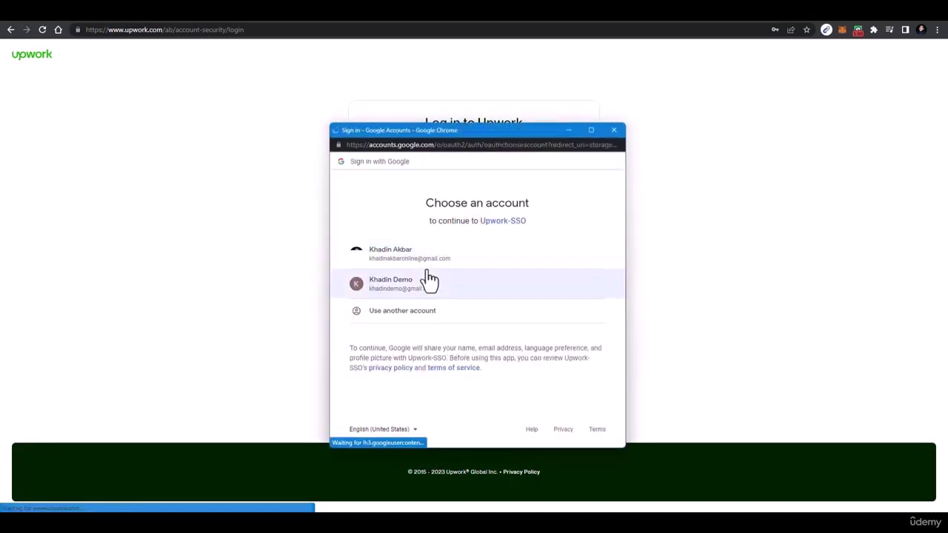
click(427, 269)
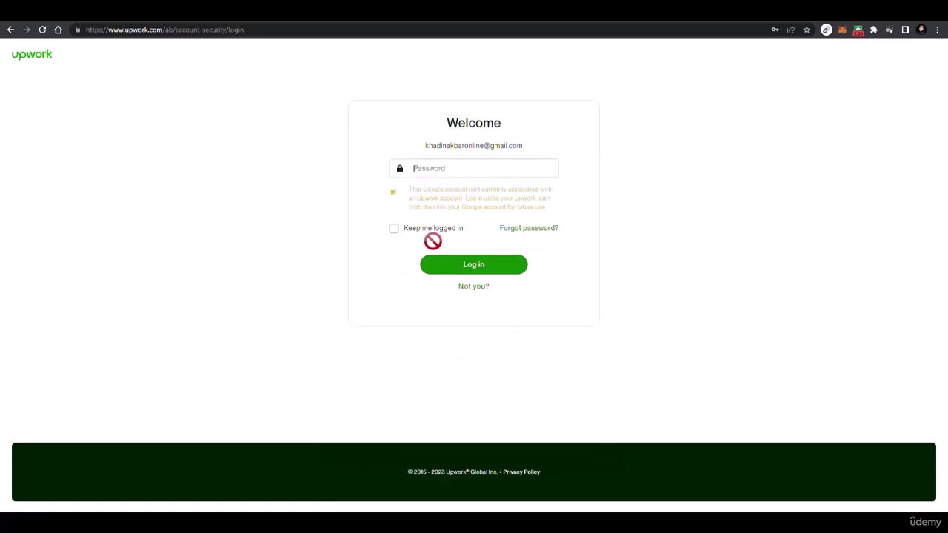
click(399, 229)
click(474, 271)
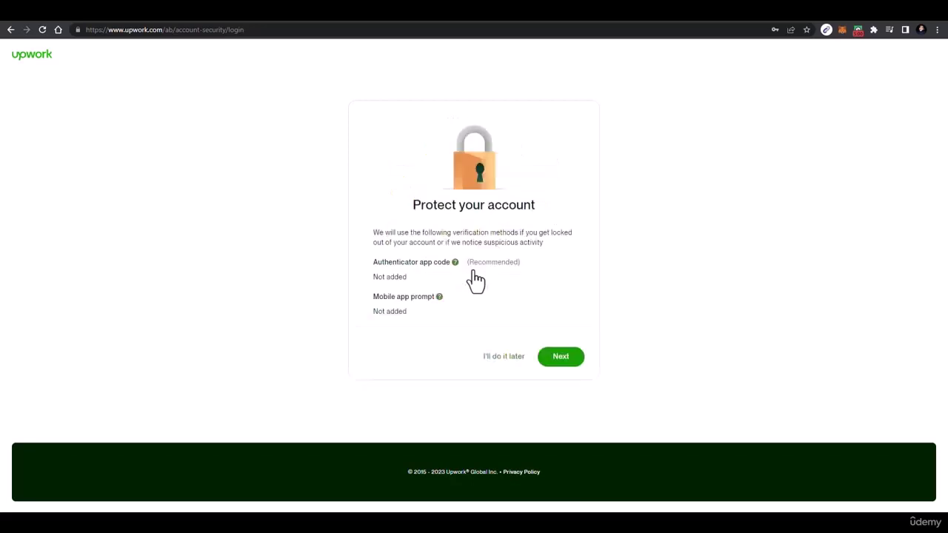
click(501, 356)
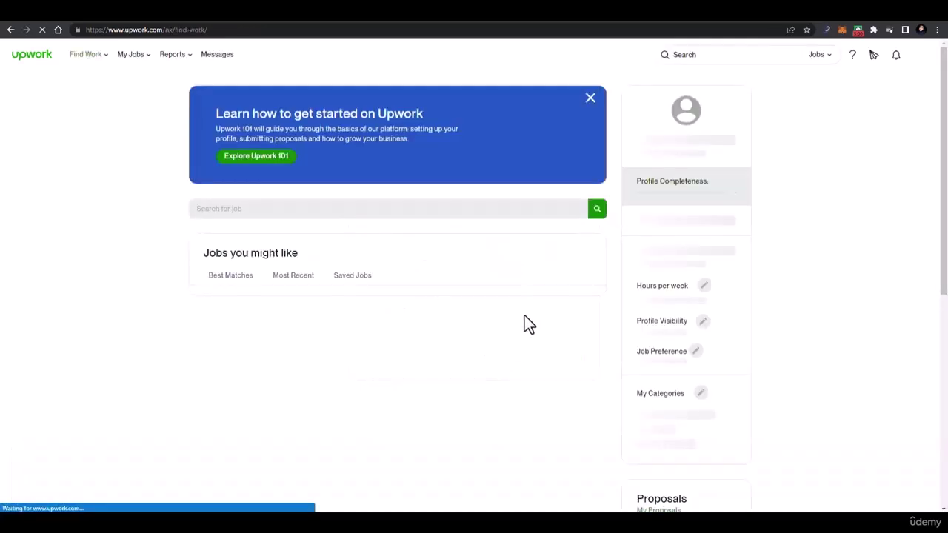
click(300, 209)
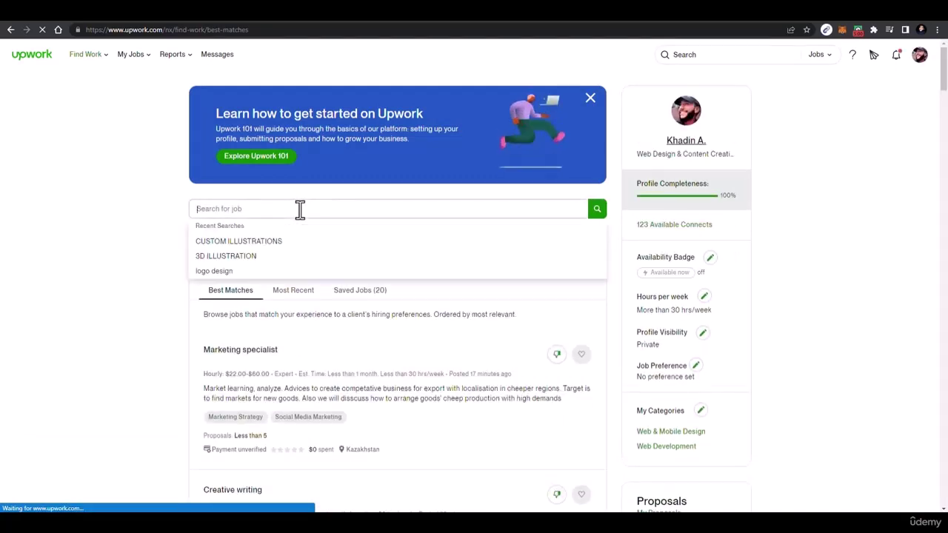
Search Upwork for 'content writing' and copy the Social Media Content Creator job description.
text(content writing)
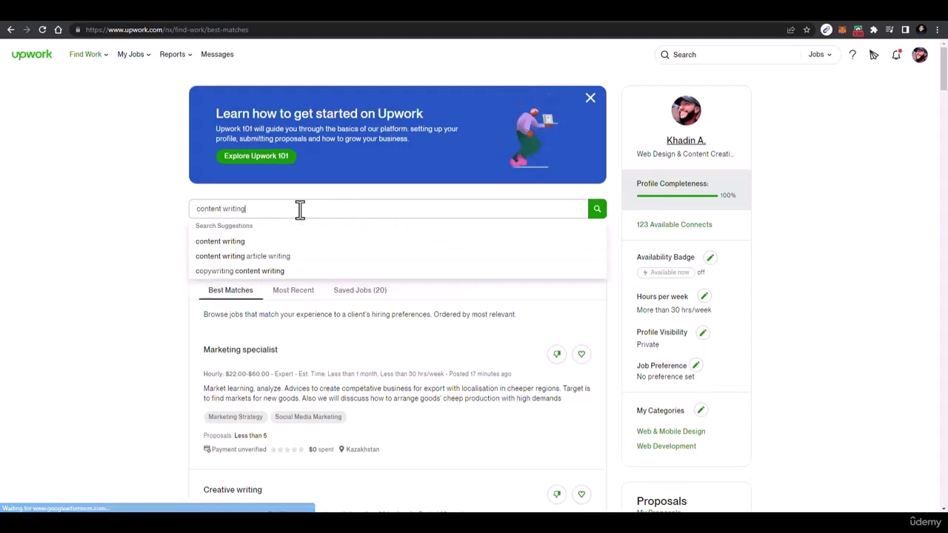
key(Return)
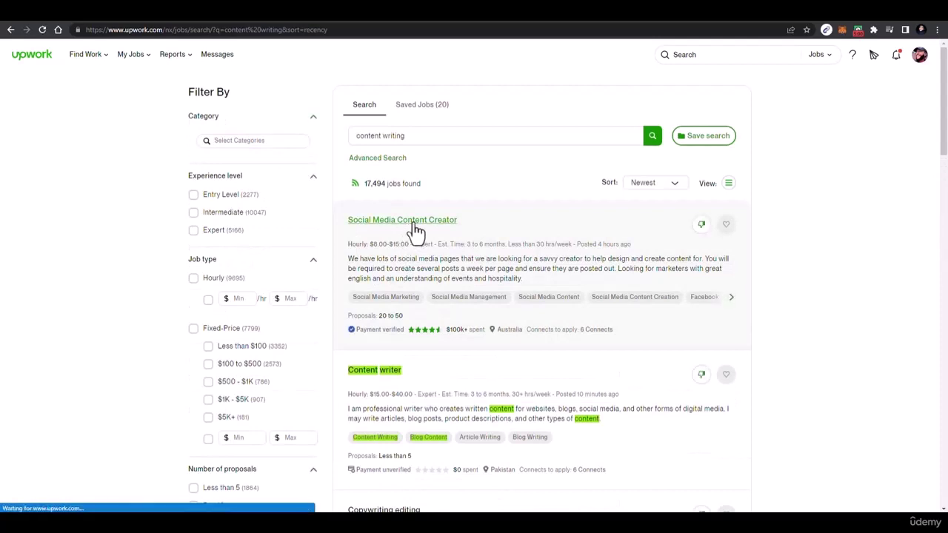
click(416, 226)
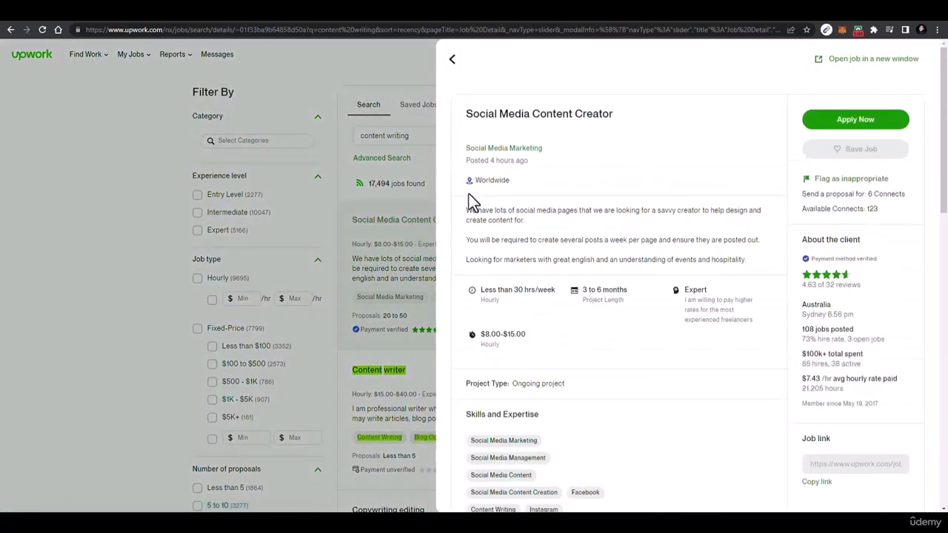
drag(467, 210, 746, 260)
right_click(701, 250)
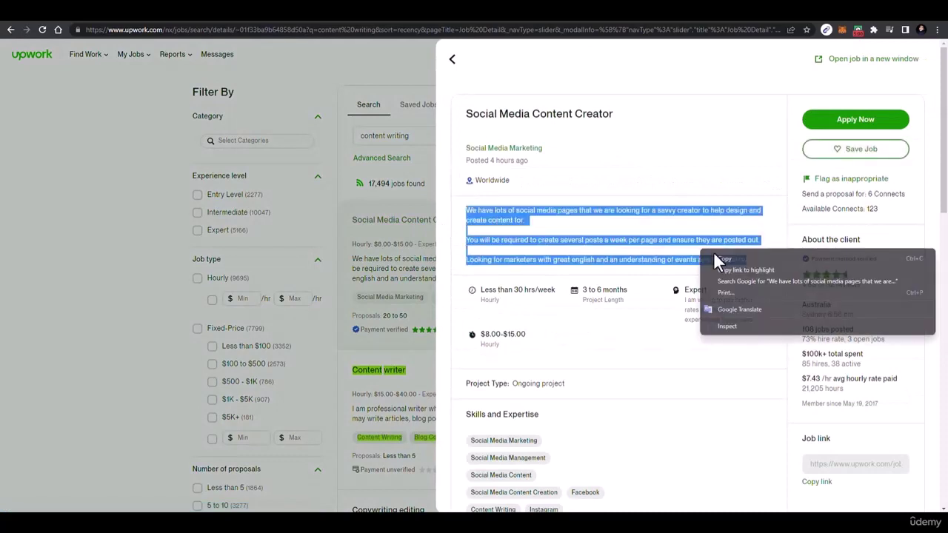
click(721, 255)
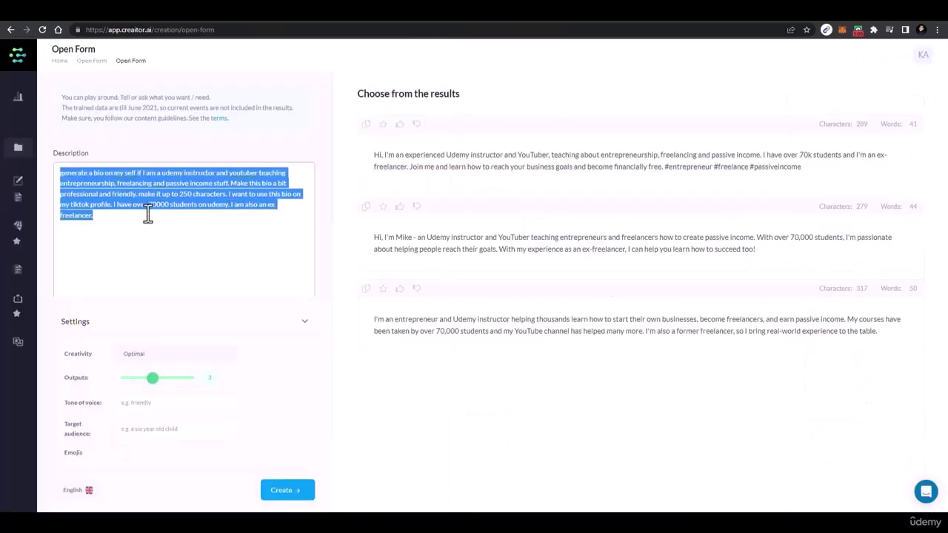
Paste the Upwork job description into Open Form, generate three versions, and capitalise 'English'.
key(ctrl+v)
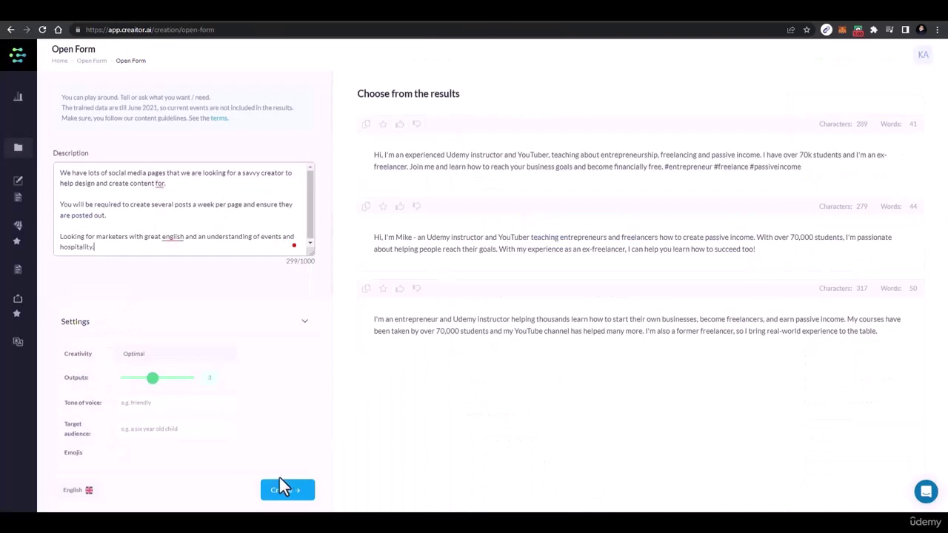
click(274, 488)
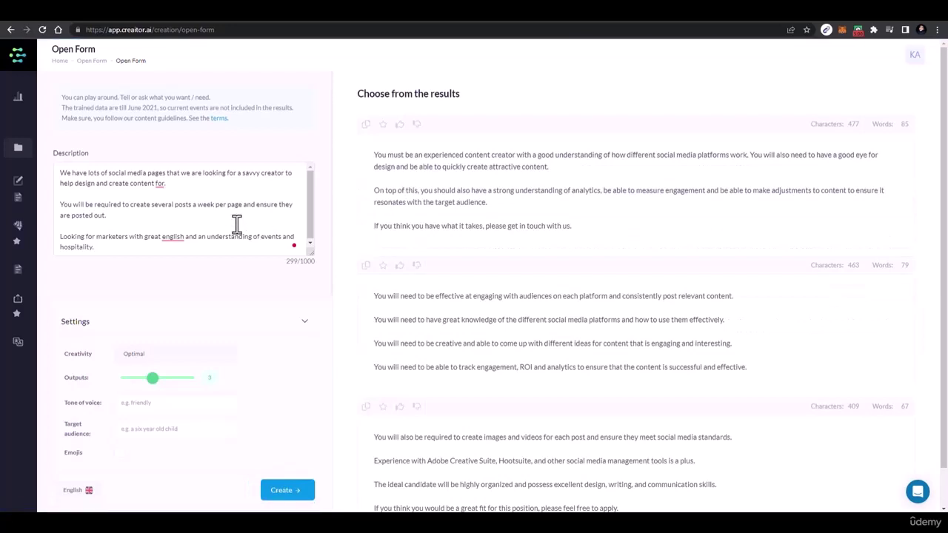
click(60, 174)
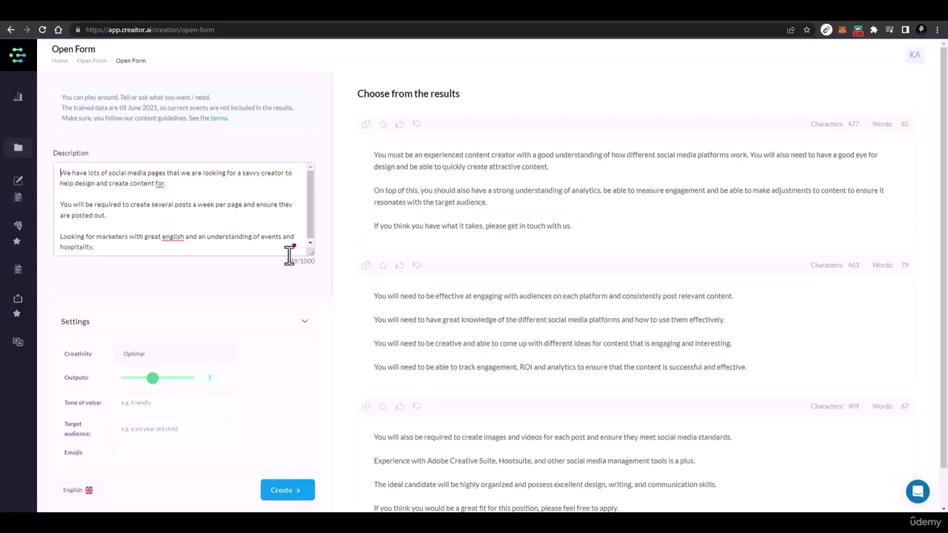
drag(315, 254, 314, 304)
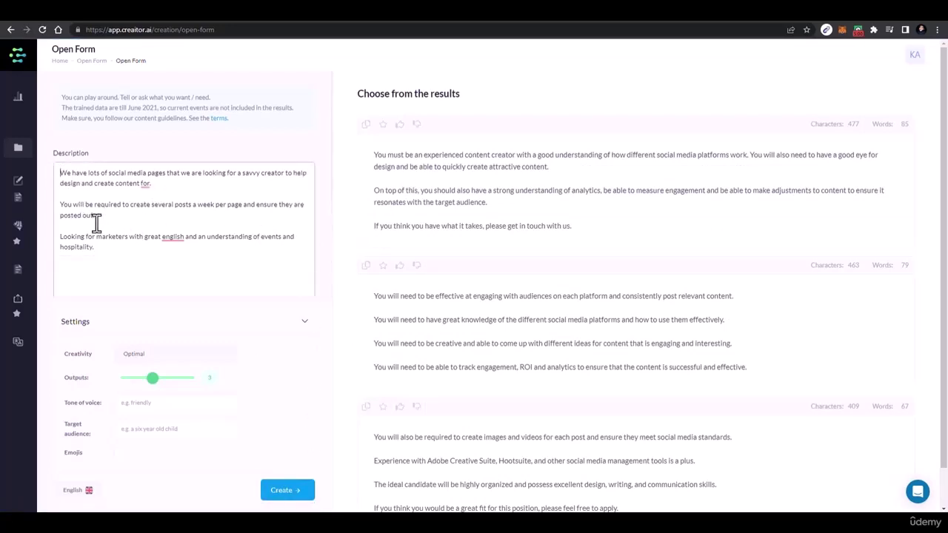
mouse_move(168, 236)
click(185, 265)
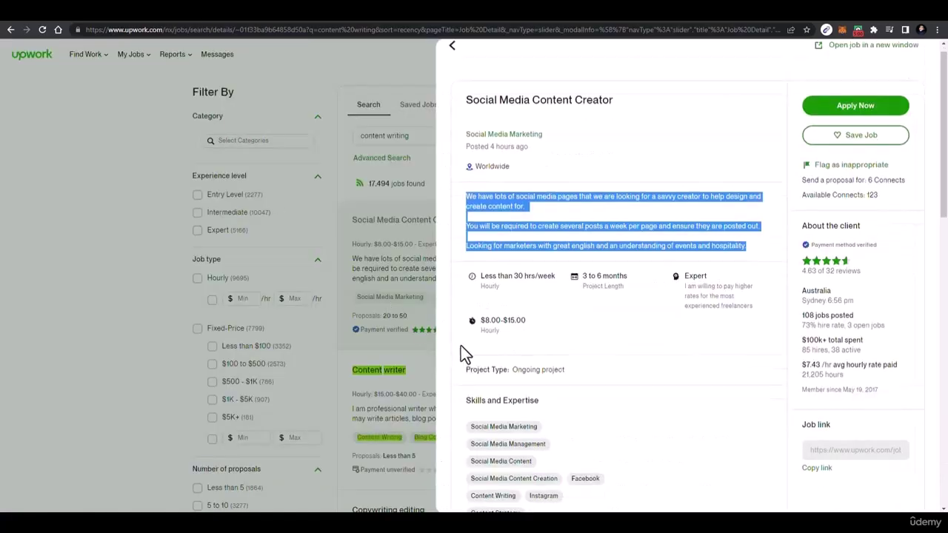
scroll(464, 355, down, 3)
click(322, 261)
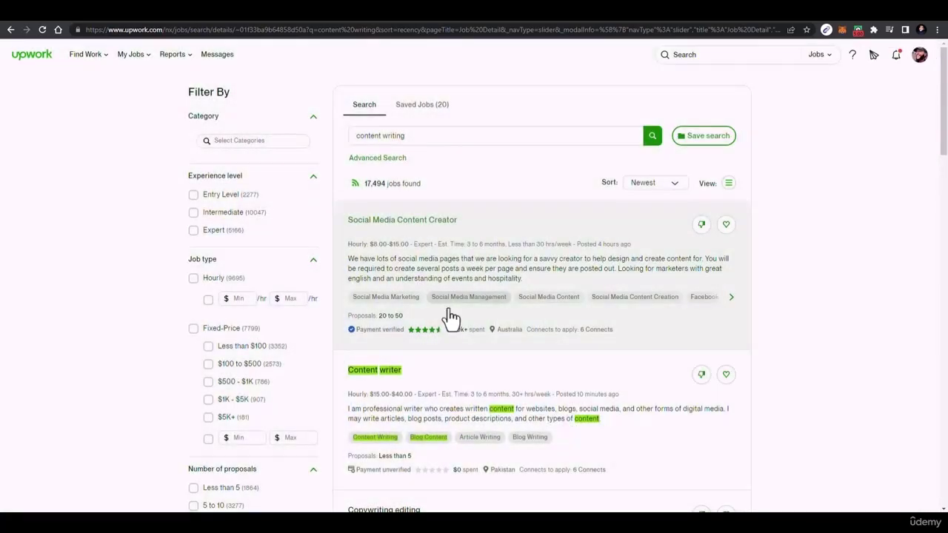
scroll(354, 300, down, 2)
scroll(677, 387, down, 2)
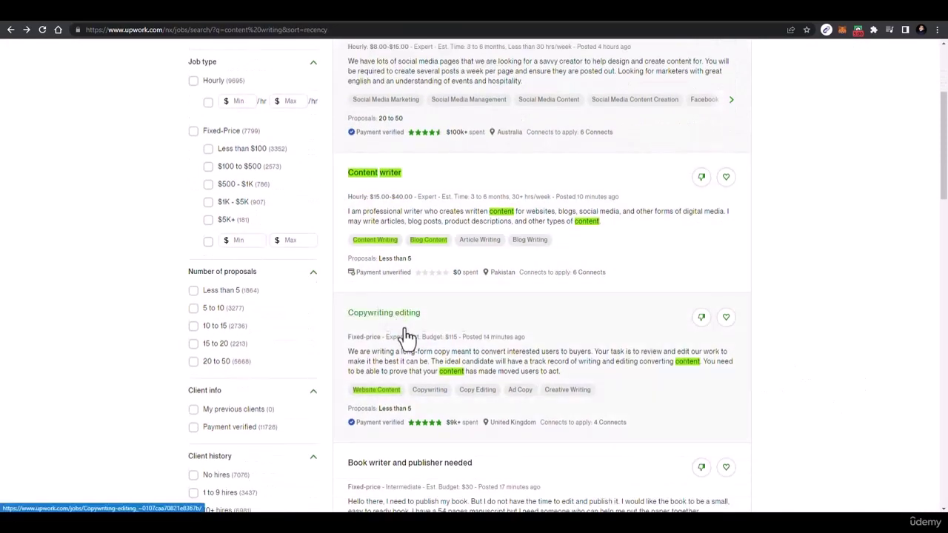
scroll(400, 363, down, 2)
click(427, 369)
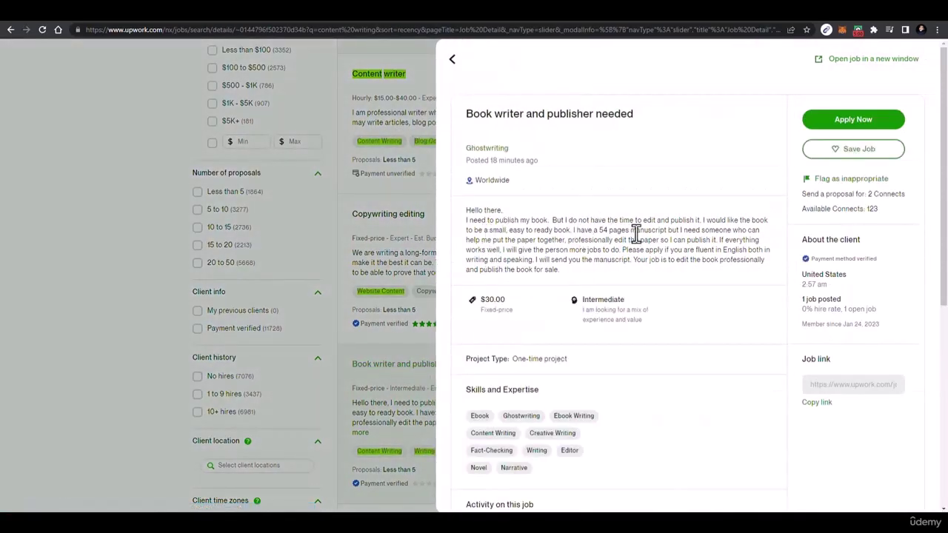
scroll(518, 229, down, 2)
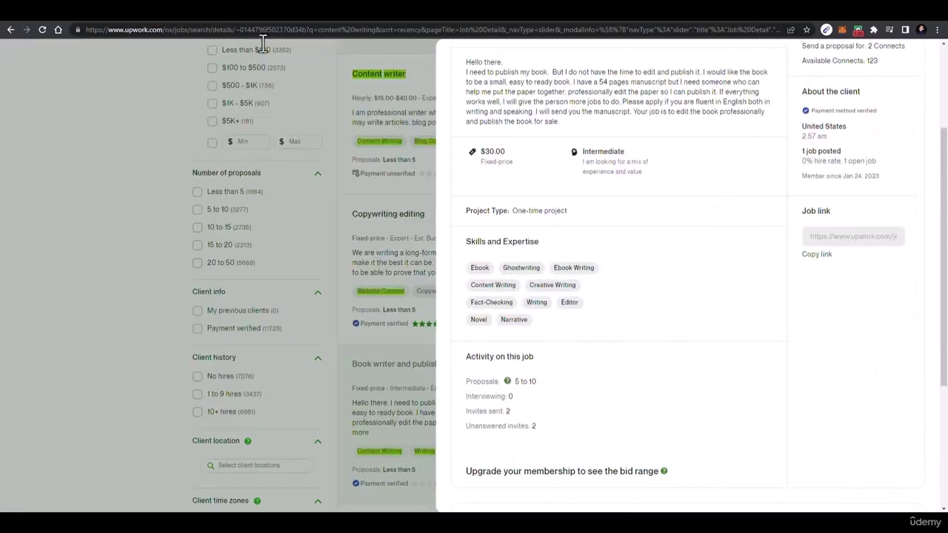
click(333, 161)
scroll(450, 277, down, 3)
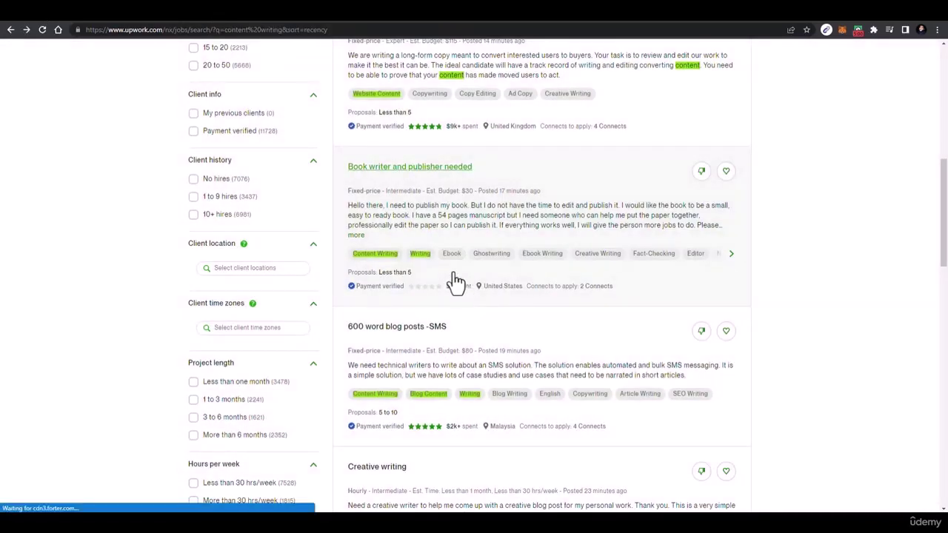
scroll(454, 284, down, 1)
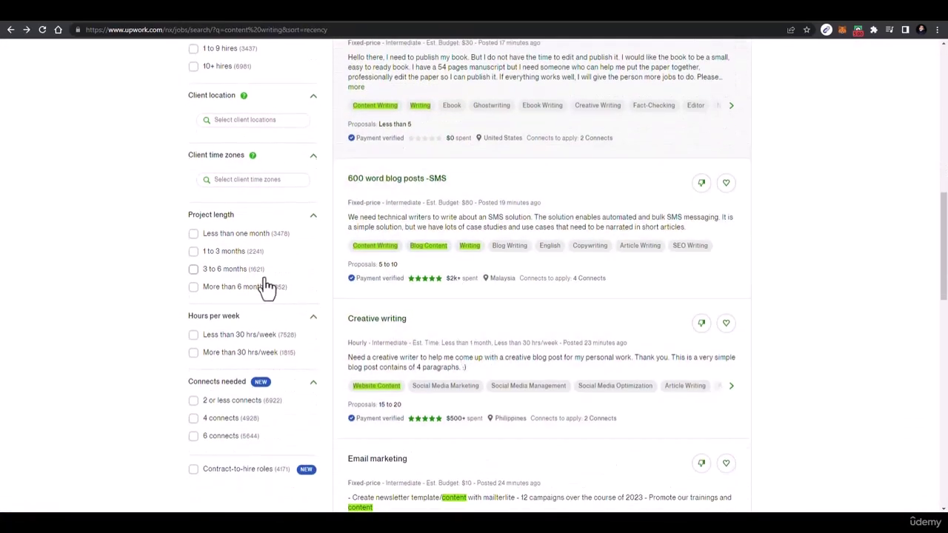
scroll(433, 378, down, 2)
click(79, 9)
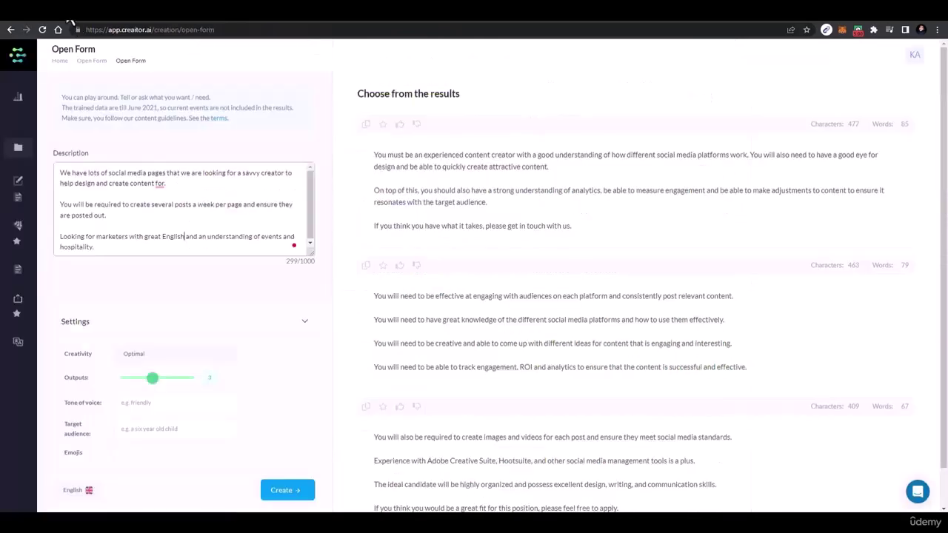
In Open Form, request a cold email sequence selling web design services to restaurants, creativity Max.
click(10, 30)
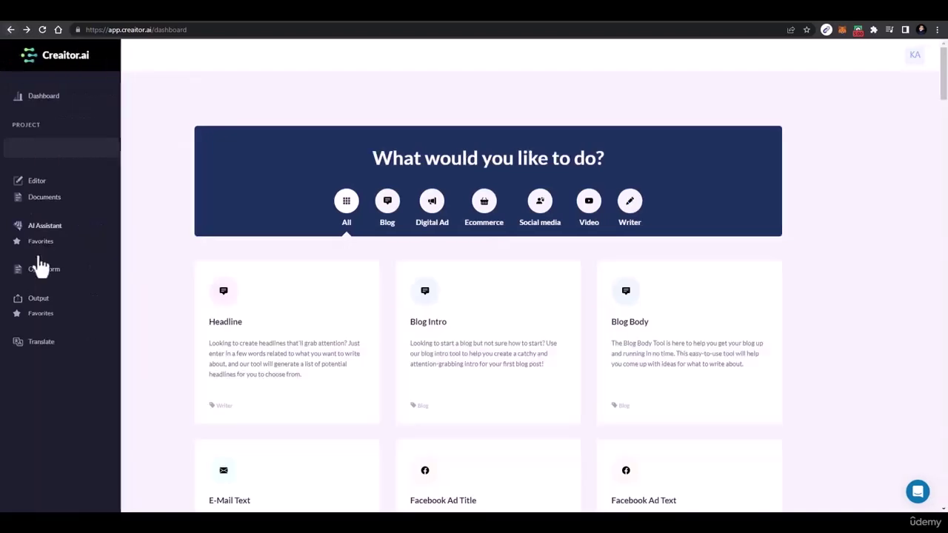
click(41, 268)
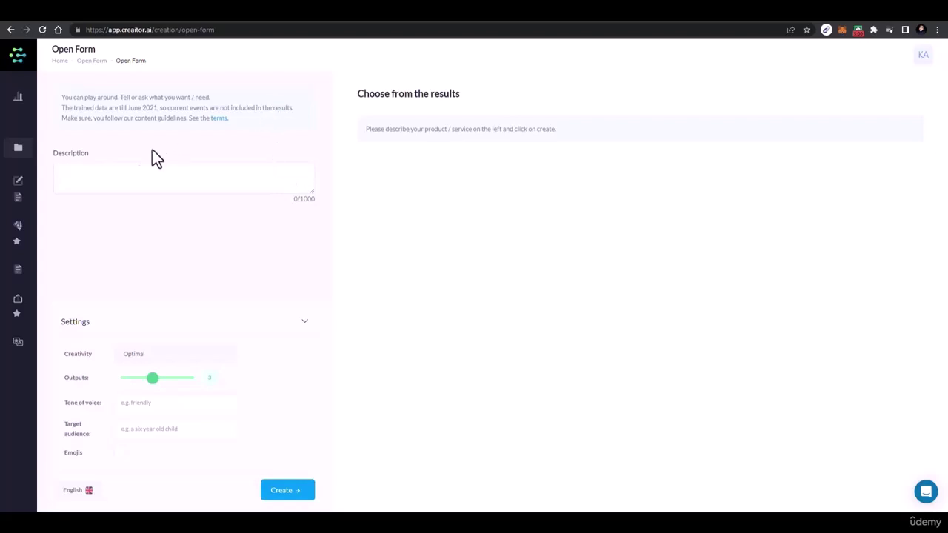
click(123, 184)
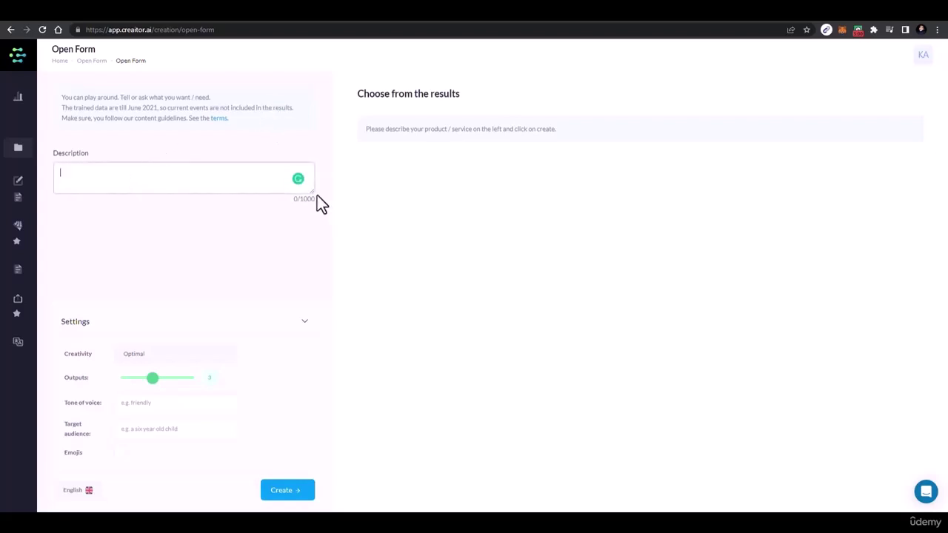
drag(313, 193, 336, 306)
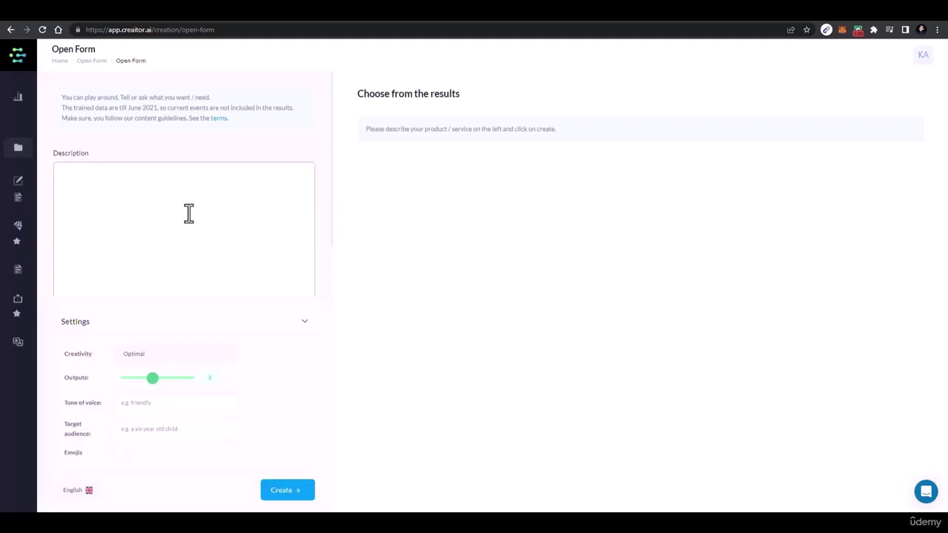
text(wri)
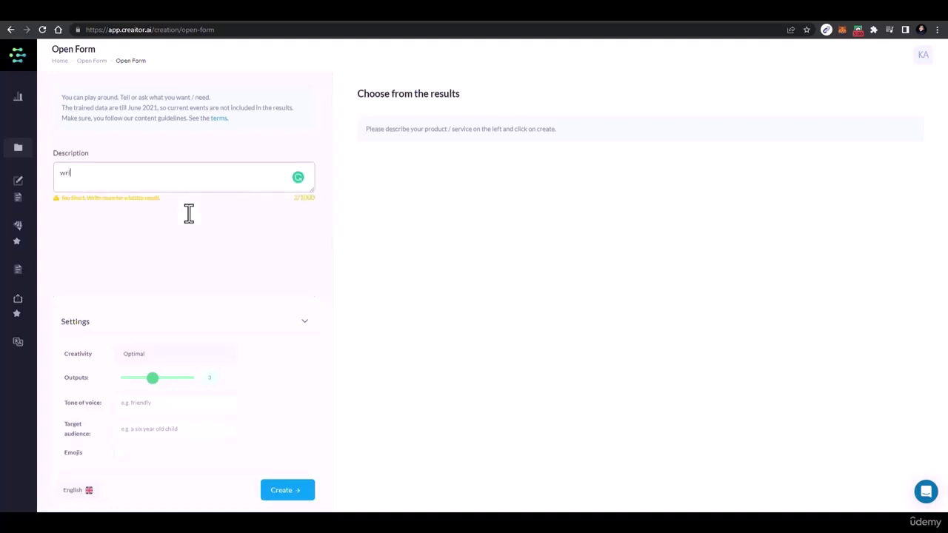
text(te me a email marketing sequencefor )
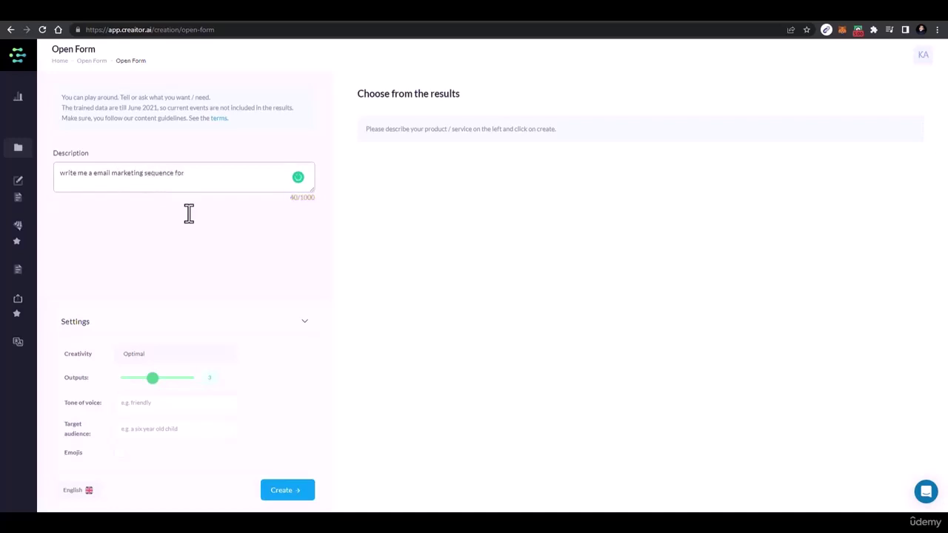
text(a cold email campaign for)
text(web design servi)
text(ces )
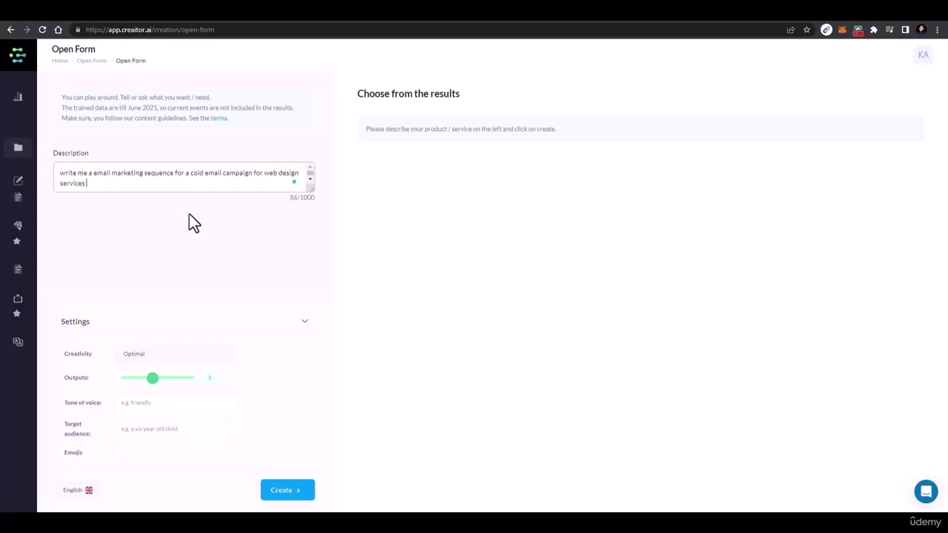
text(for restarurants)
click(153, 353)
click(170, 449)
click(314, 498)
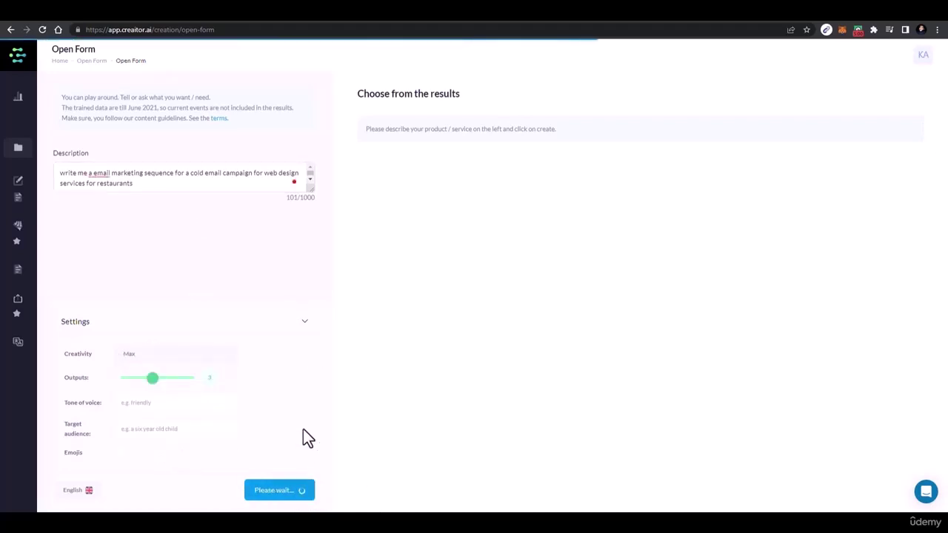
Scroll through the 180, 356 and 339-word restaurant web-design cold email outputs.
mouse_move(99, 173)
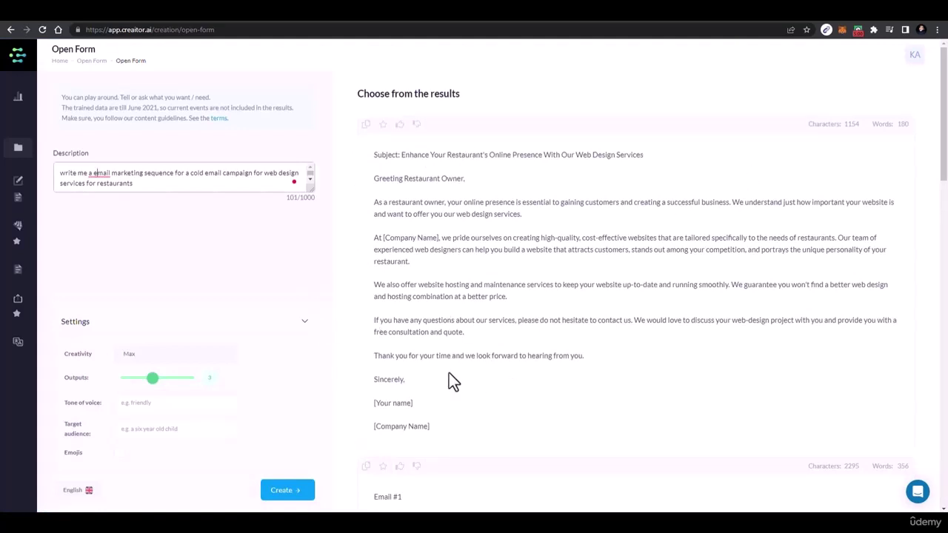
scroll(414, 319, down, 4)
scroll(477, 277, down, 2)
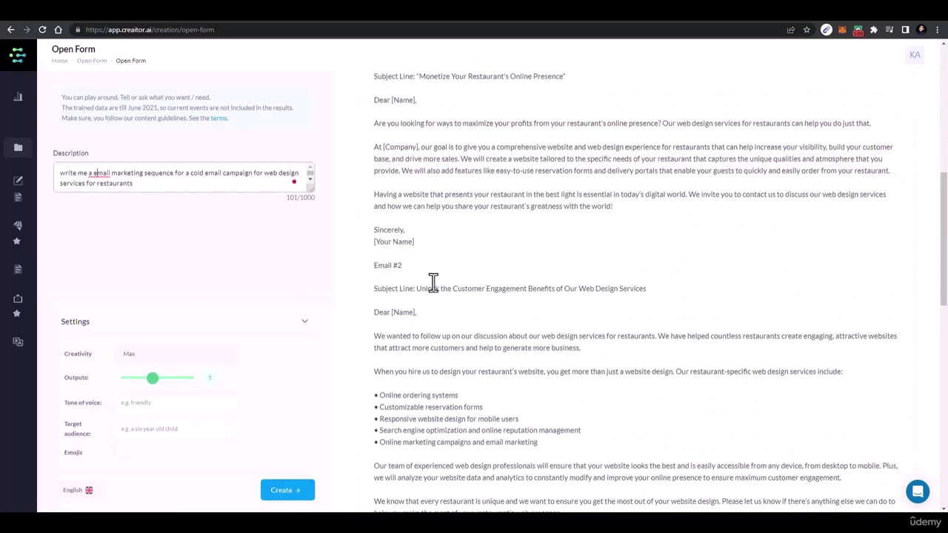
scroll(408, 257, up, 2)
scroll(461, 303, down, 2)
scroll(359, 322, down, 2)
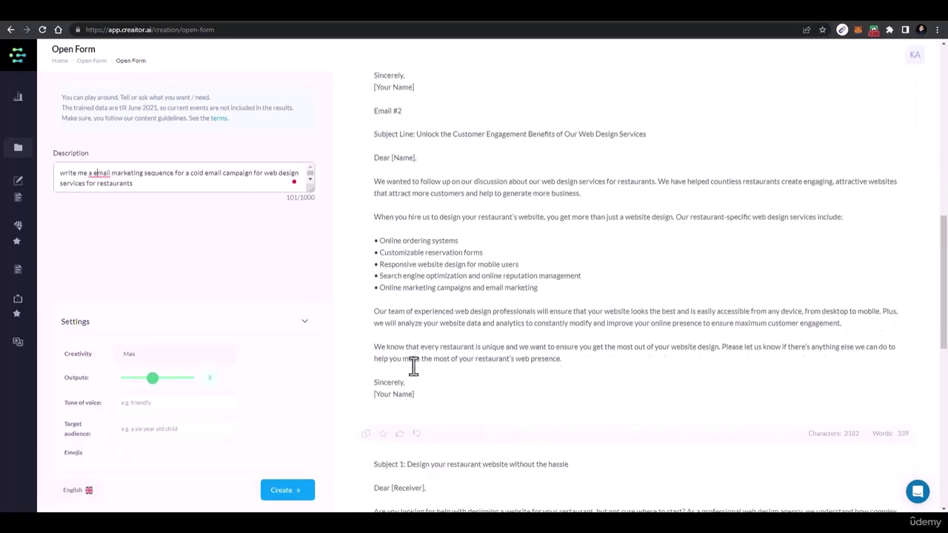
scroll(413, 365, down, 7)
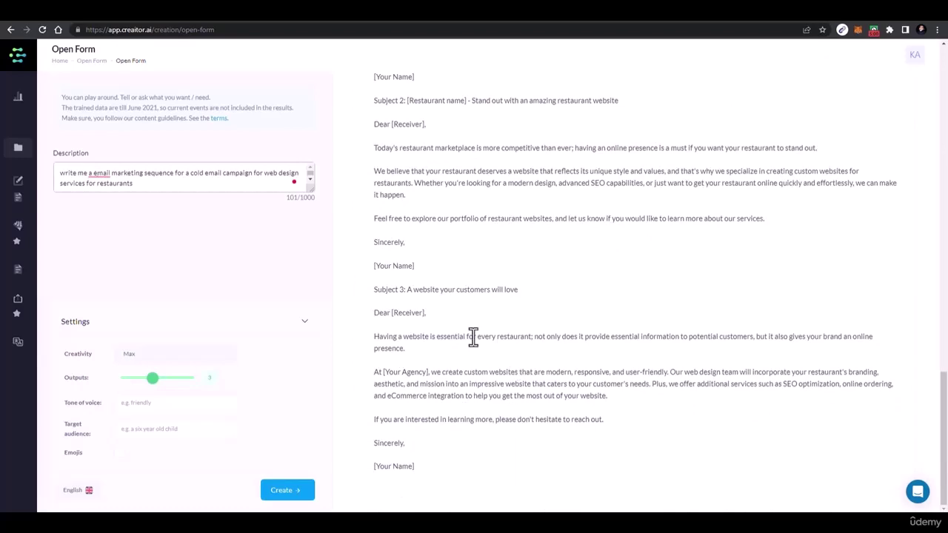
scroll(461, 270, up, 7)
scroll(396, 211, up, 15)
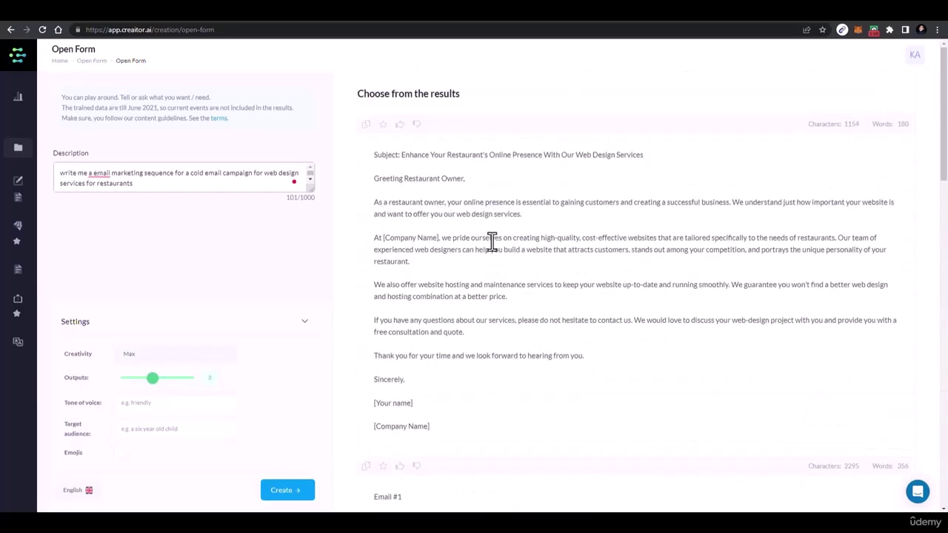
scroll(492, 243, down, 6)
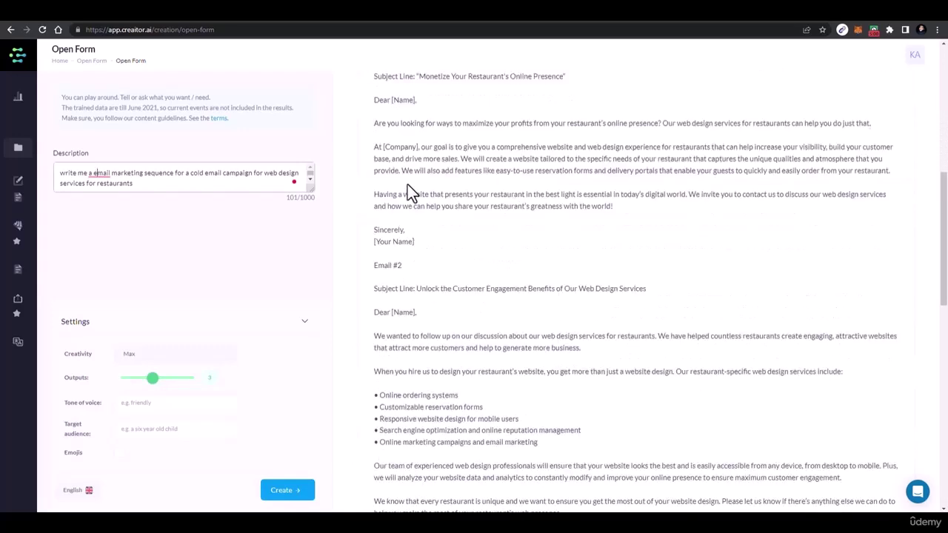
scroll(407, 186, down, 8)
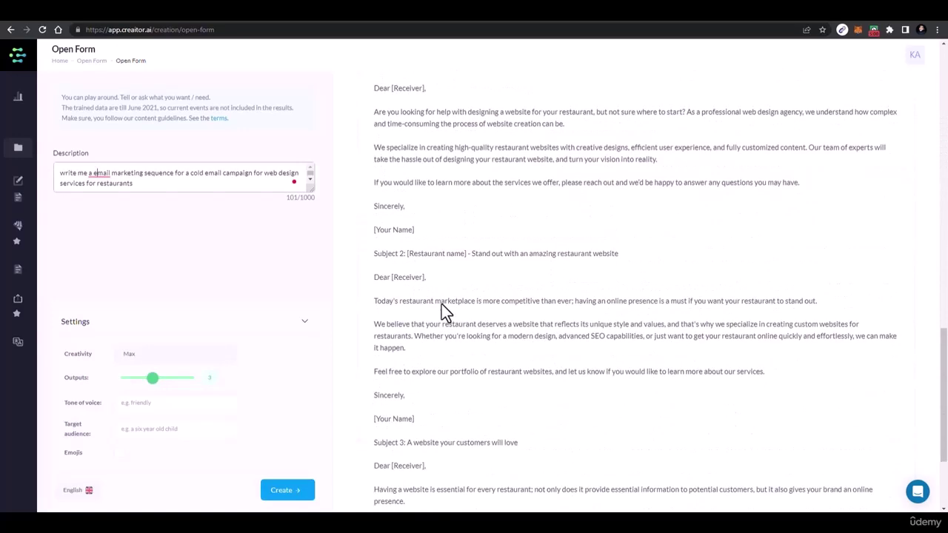
scroll(442, 308, down, 2)
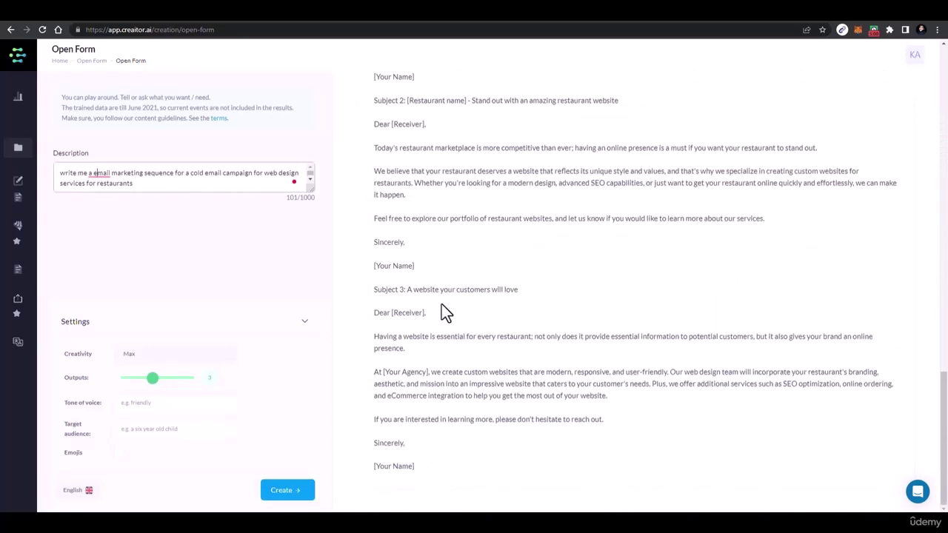
Correct 'a email' to 'an email', then replace the prompt with an Instagram post-ideas request.
click(97, 173)
click(111, 189)
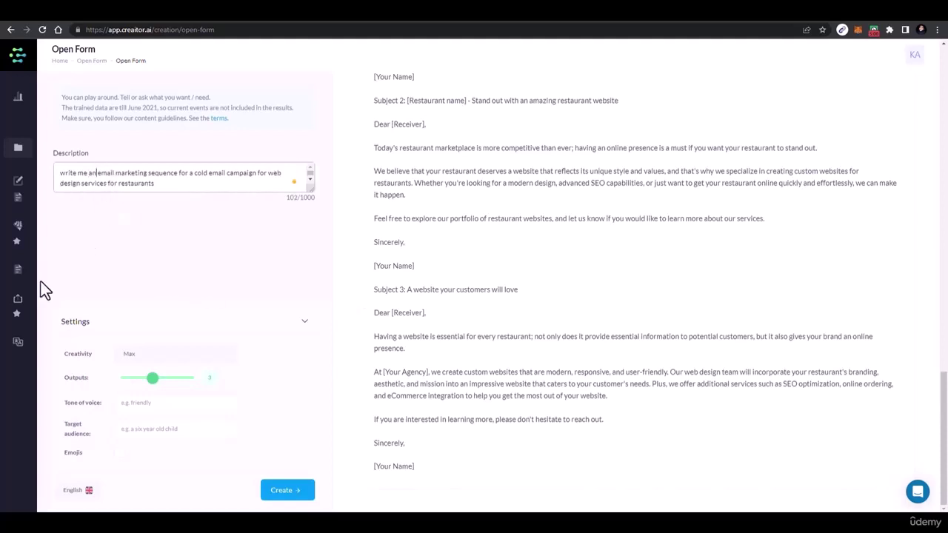
drag(155, 184, 6, 156)
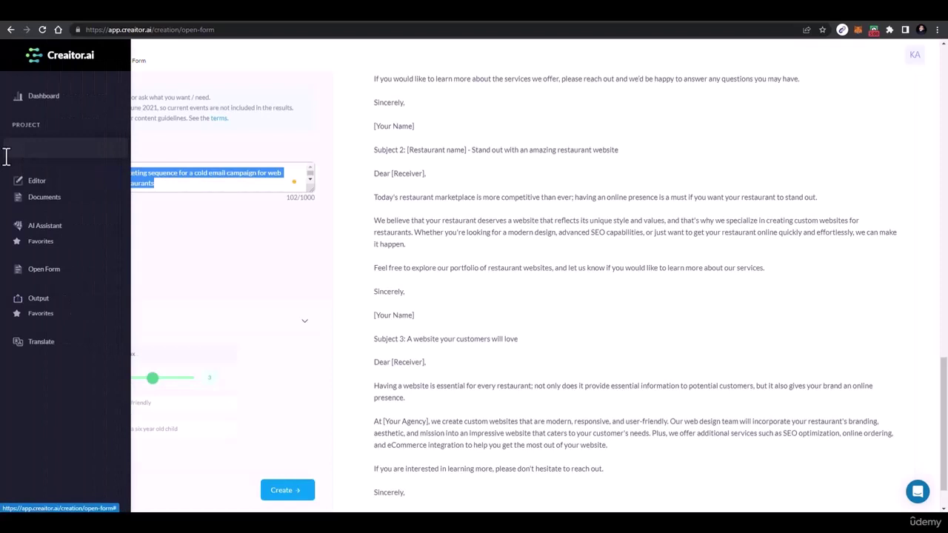
key(BackSpace)
key(BackSpace)
key(BackSpace)
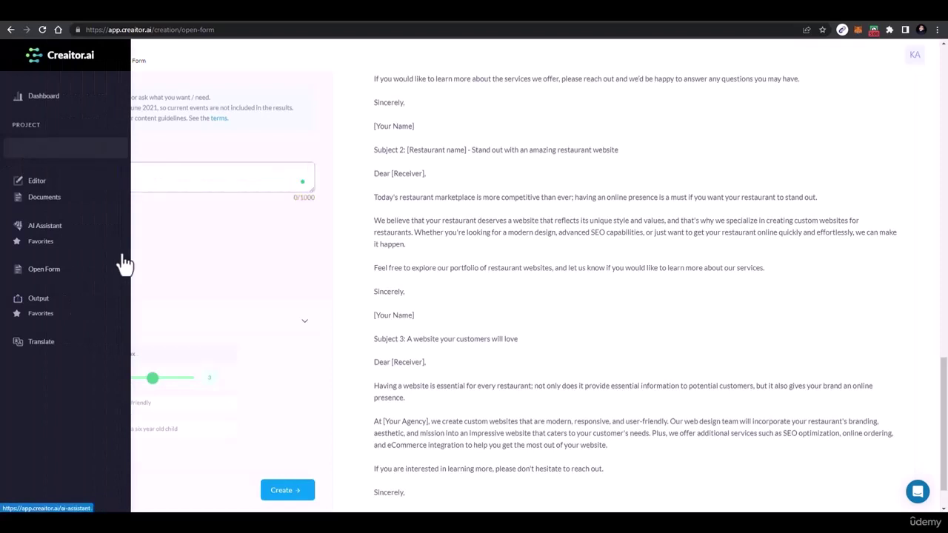
text(write )
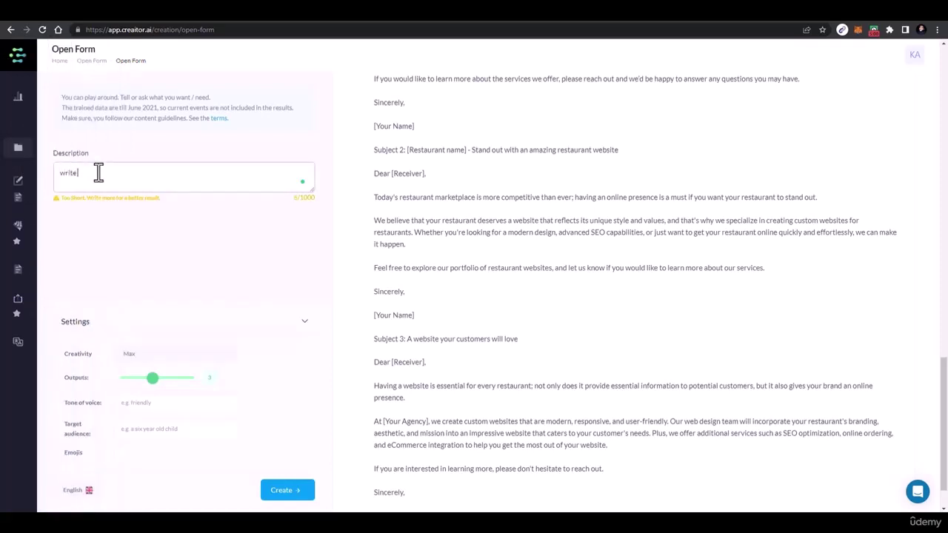
text(instagram post ideas for me as I am)
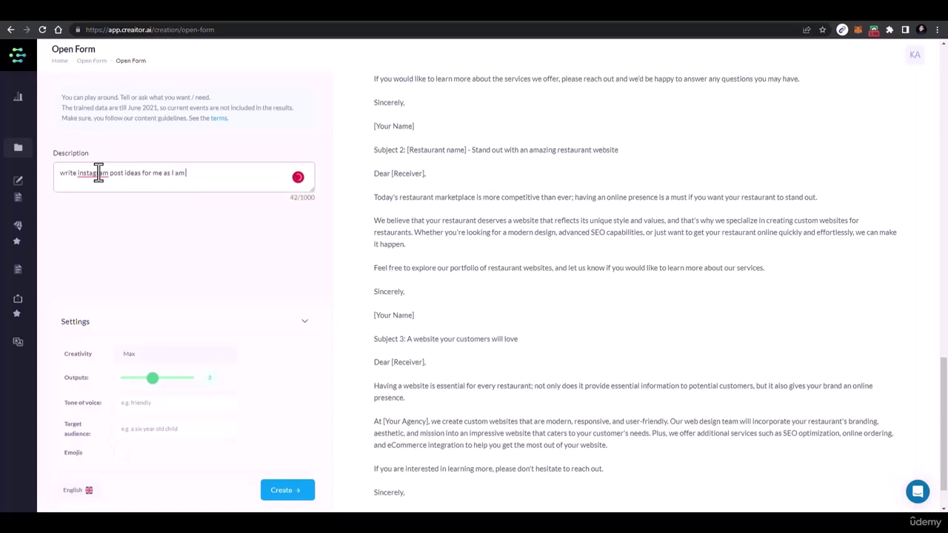
text(a udemy inst)
key(BackSpace)
key(BackSpace)
key(BackSpace)
key(BackSpace)
key(BackSpace)
key(BackSpace)
key(BackSpace)
text(teaching about freelancing, entrepre)
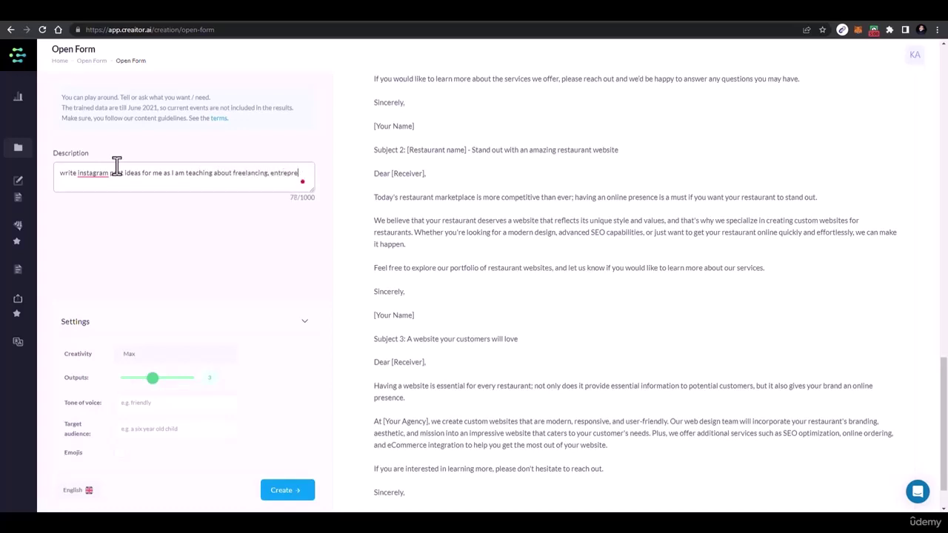
text(neurship and pas)
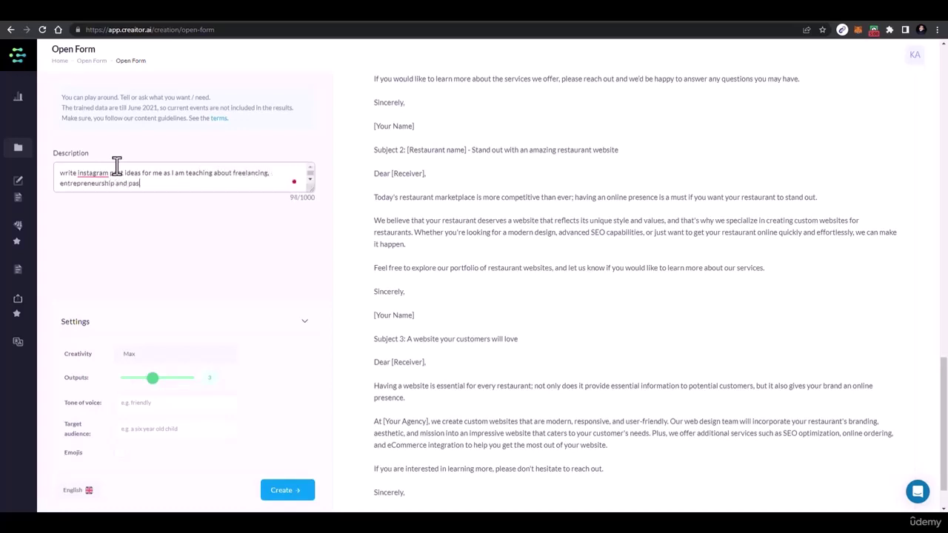
text(sive)
text( icn)
text(come)
Generate the Instagram ideas, review the three five-idea lists, and select the third idea of the last list.
click(300, 496)
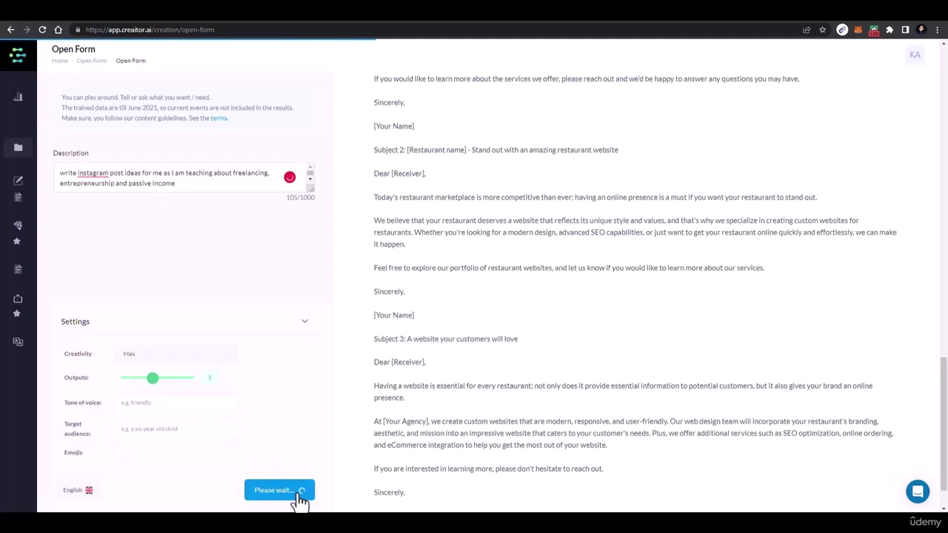
mouse_move(96, 176)
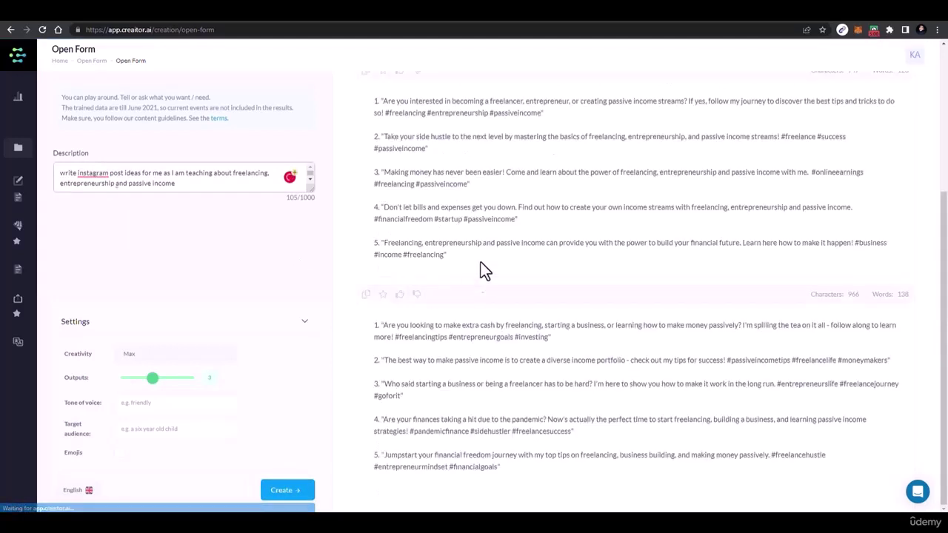
scroll(437, 206, up, 2)
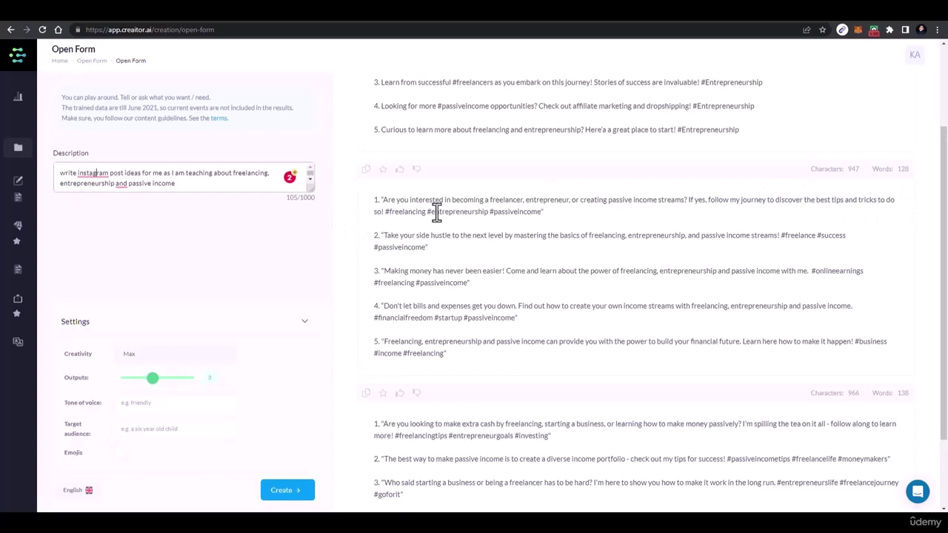
scroll(485, 235, up, 3)
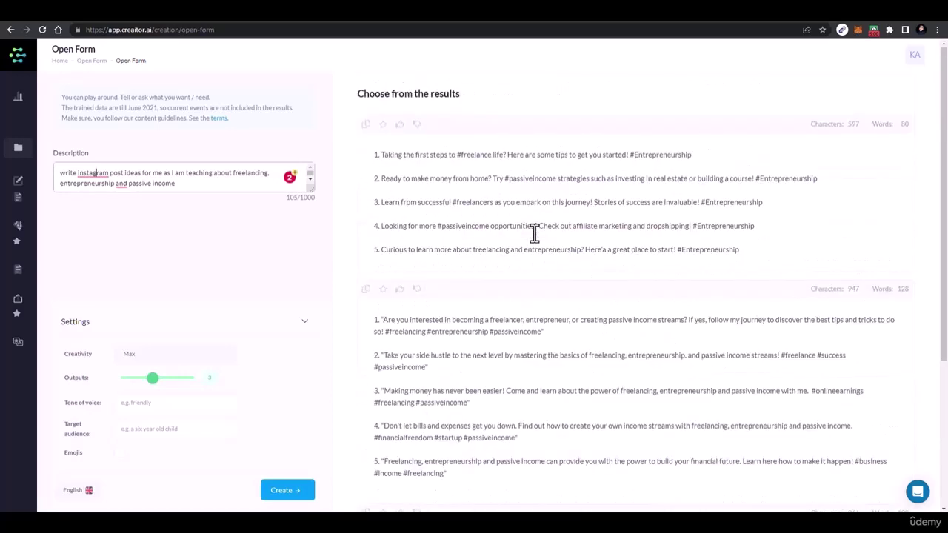
scroll(403, 176, down, 4)
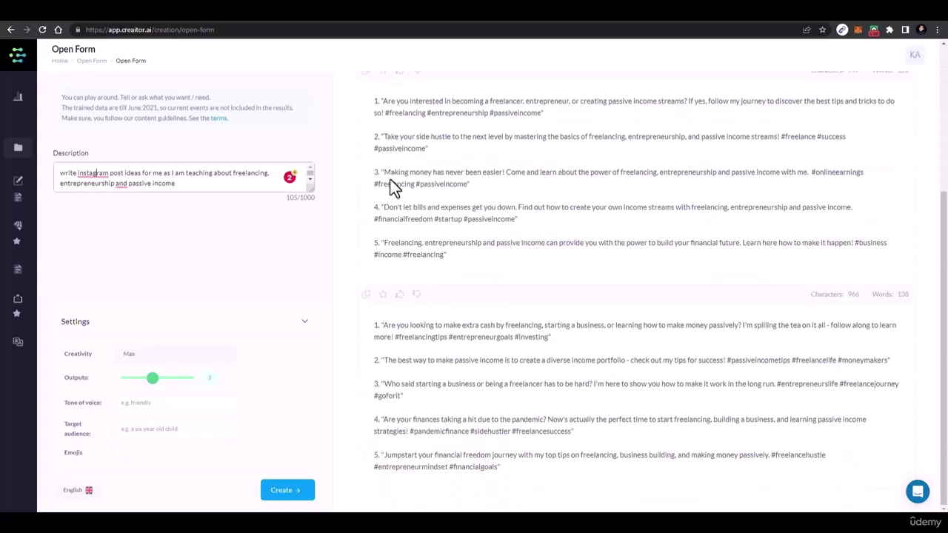
triple_click(531, 386)
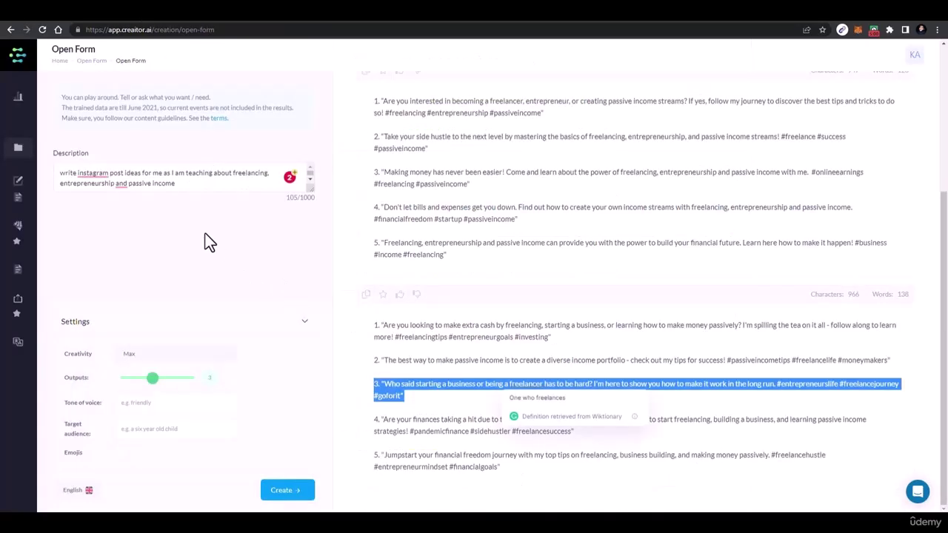
Go from the dashboard and prompt page to the Translate tool with an empty text box.
click(11, 30)
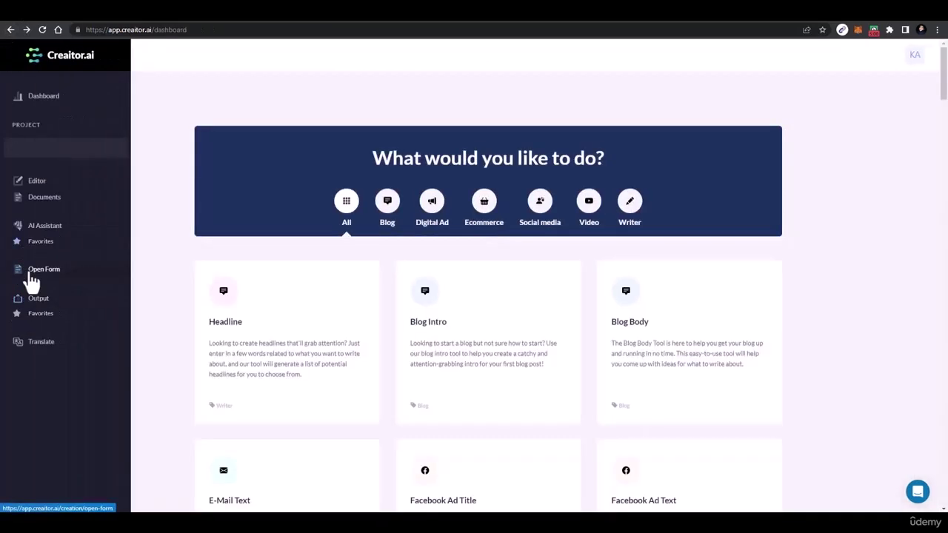
click(32, 276)
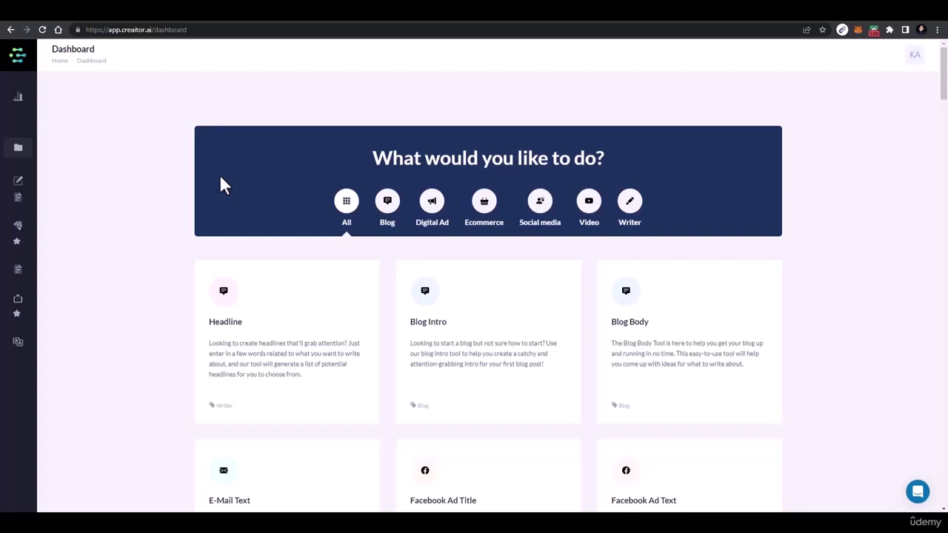
click(21, 348)
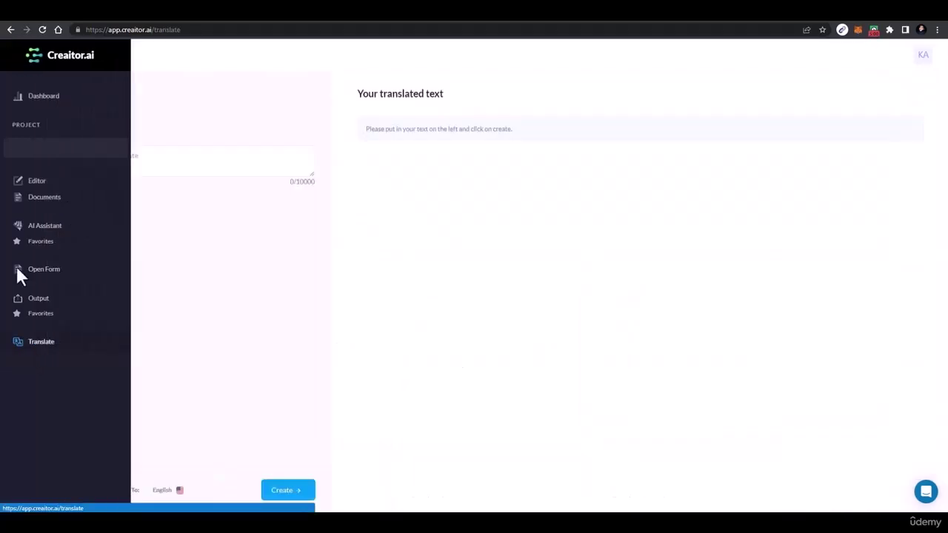
Focus the text box and keep English as the source language.
click(109, 164)
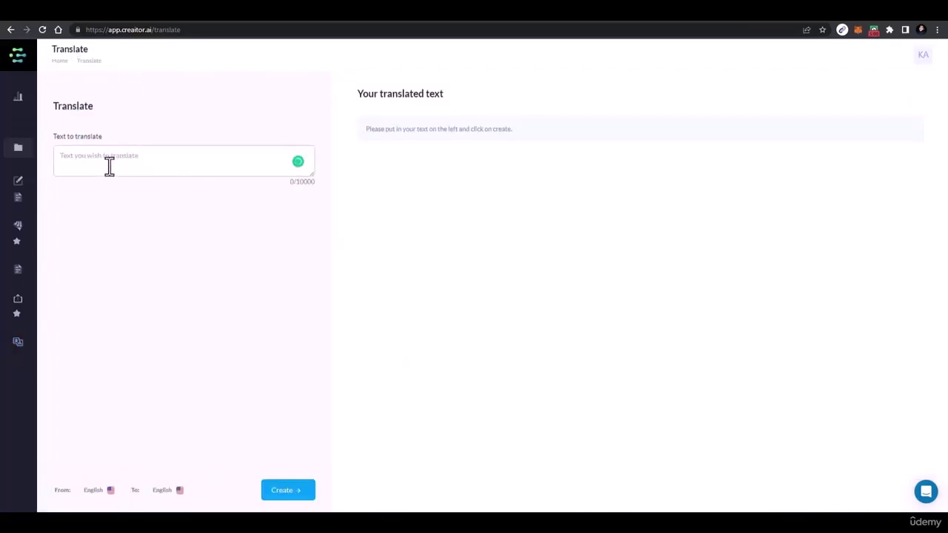
click(95, 492)
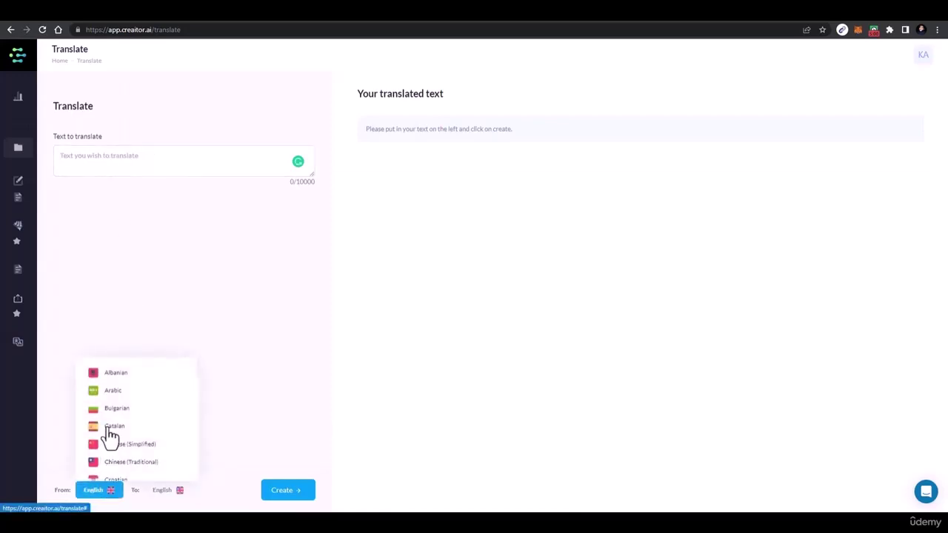
scroll(119, 437, down, 5)
click(385, 415)
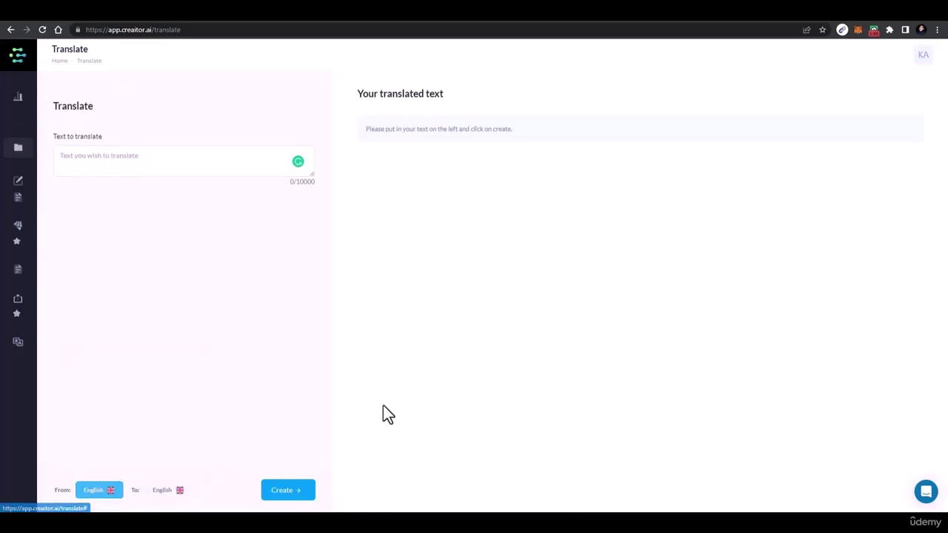
Choose Hindi as the target language and bring up the text box's paste menu.
click(184, 495)
scroll(194, 430, down, 10)
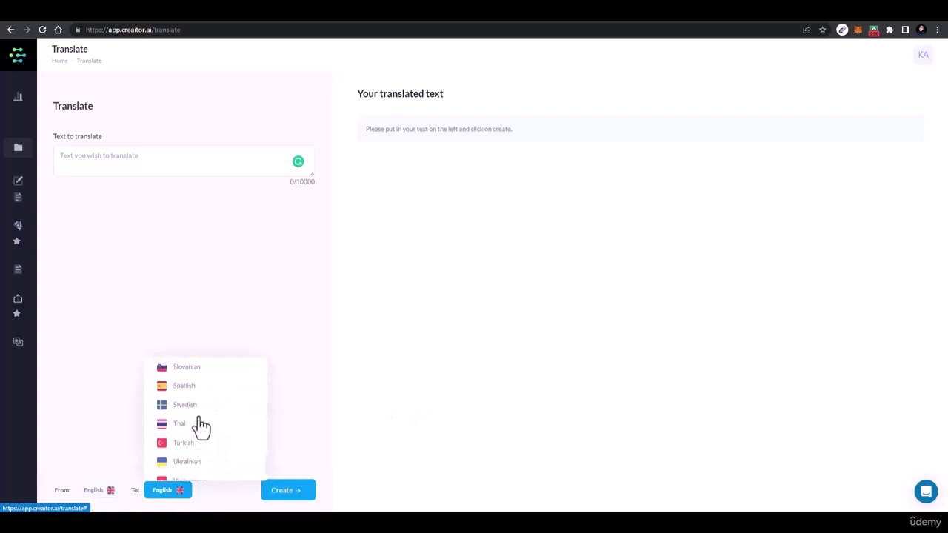
scroll(202, 427, up, 5)
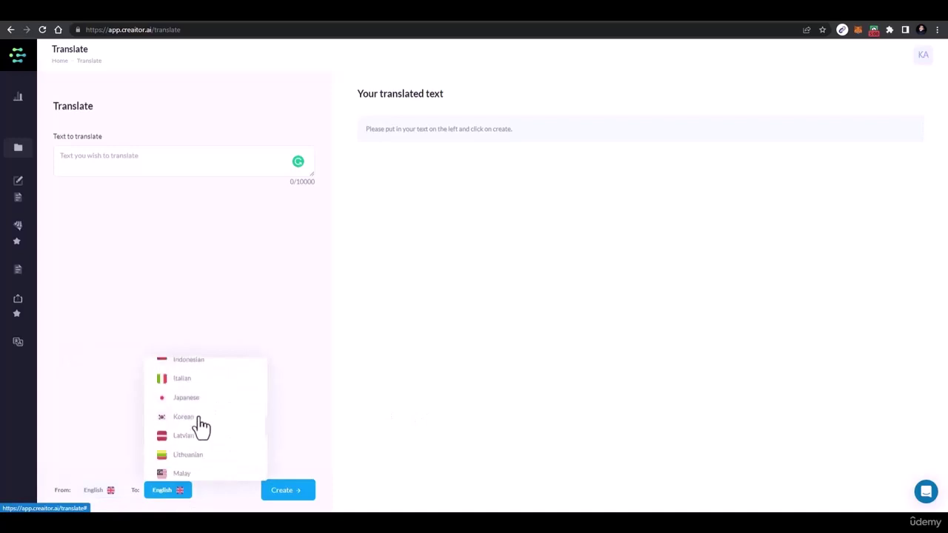
scroll(204, 427, down, 5)
scroll(219, 431, up, 3)
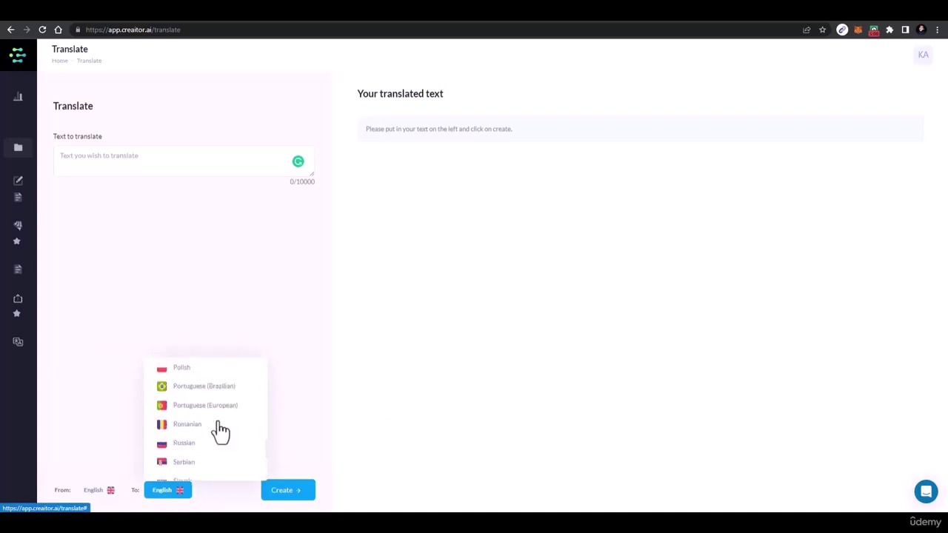
scroll(221, 432, up, 10)
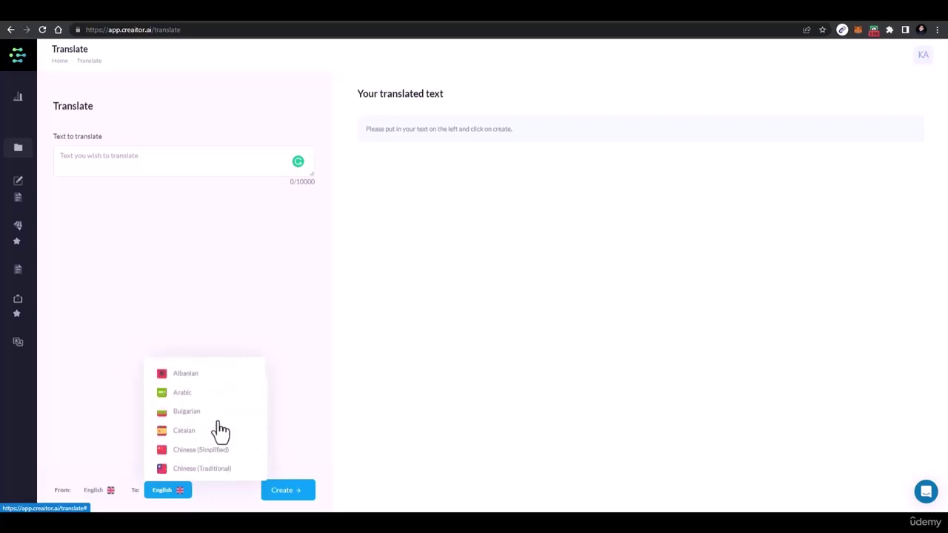
scroll(221, 431, down, 15)
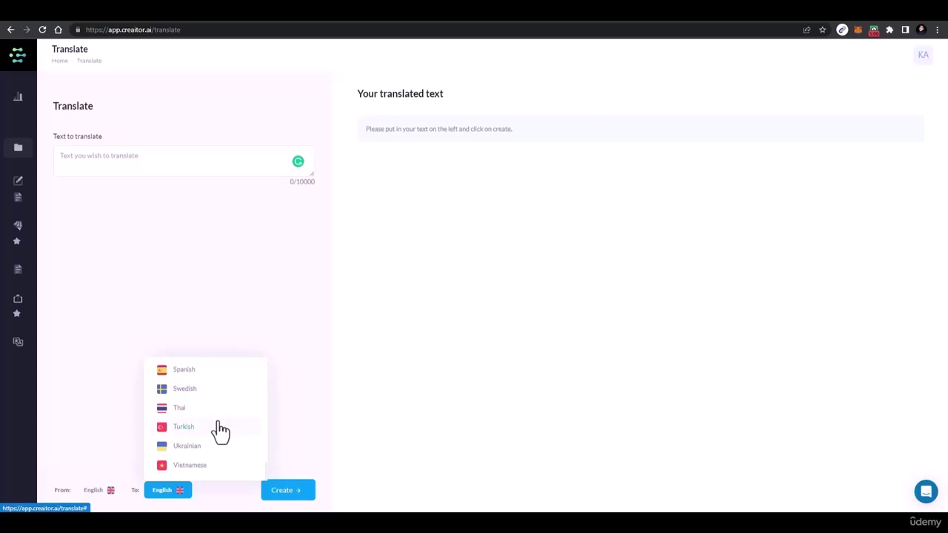
scroll(218, 441, up, 5)
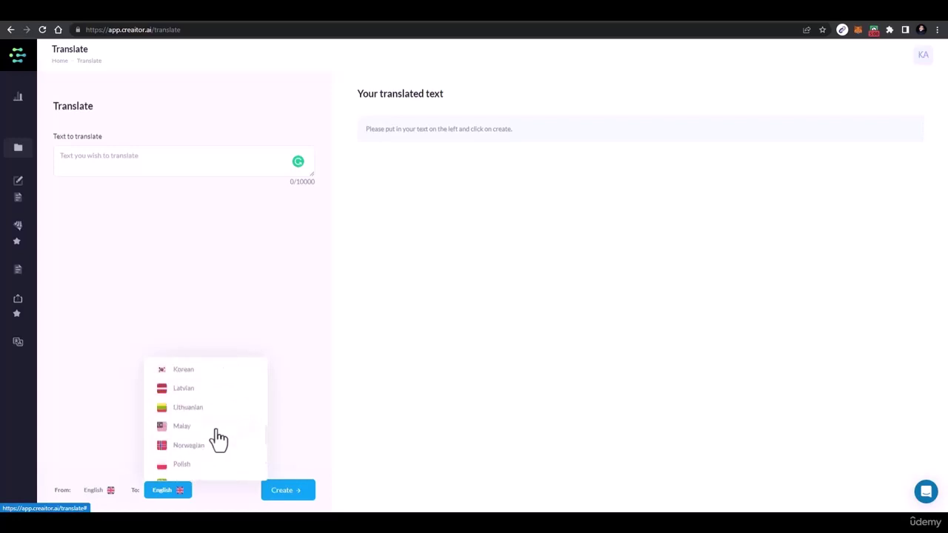
scroll(218, 441, up, 3)
scroll(215, 440, down, 1)
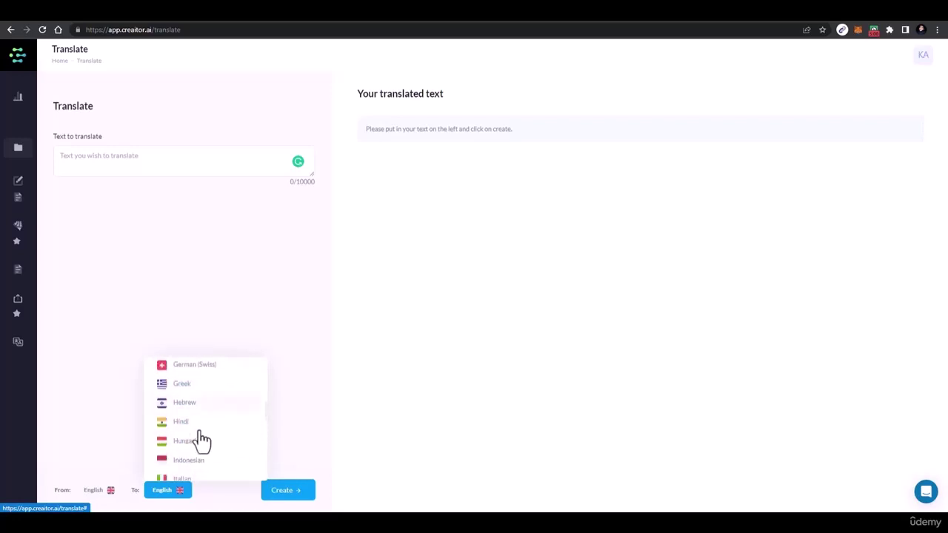
click(178, 422)
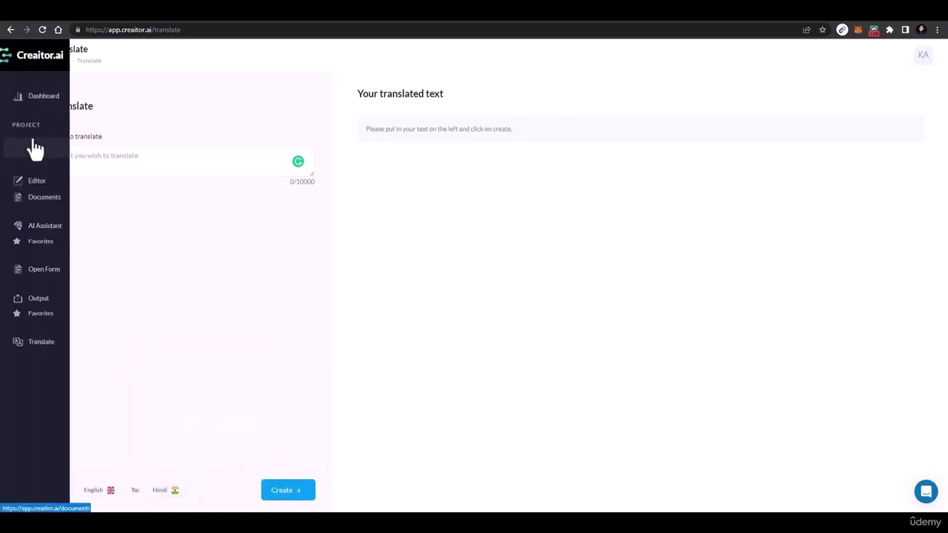
right_click(158, 163)
Paste the job post, translate it into Hindi, and copy the three-paragraph Hindi output.
click(183, 242)
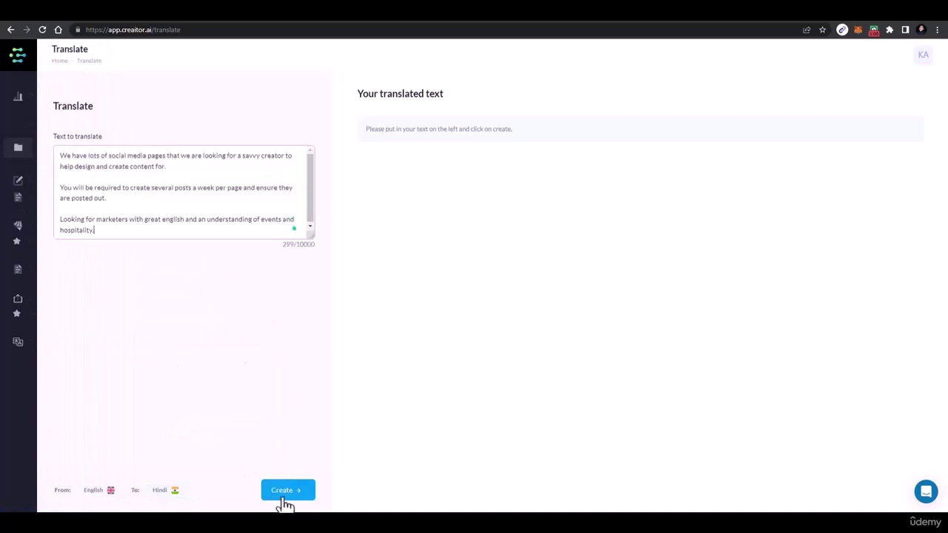
click(293, 495)
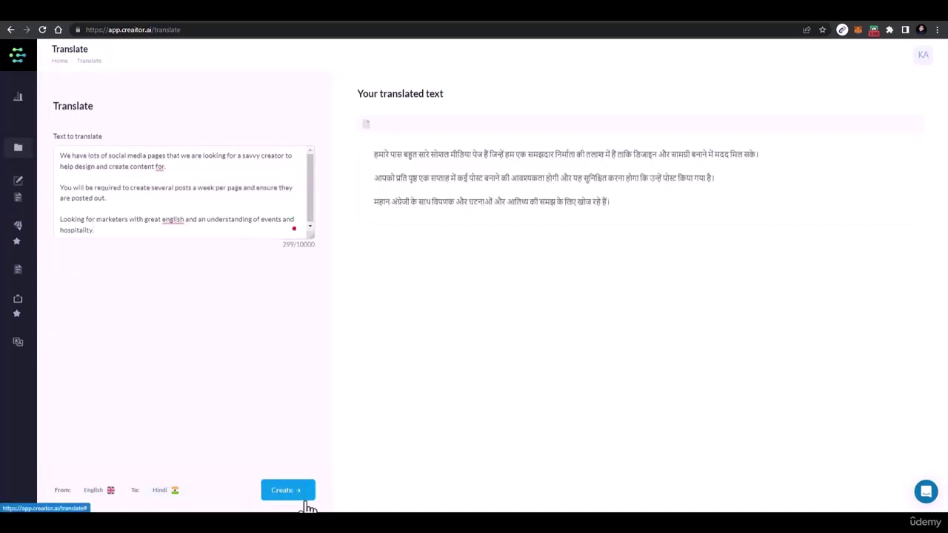
drag(376, 156, 629, 214)
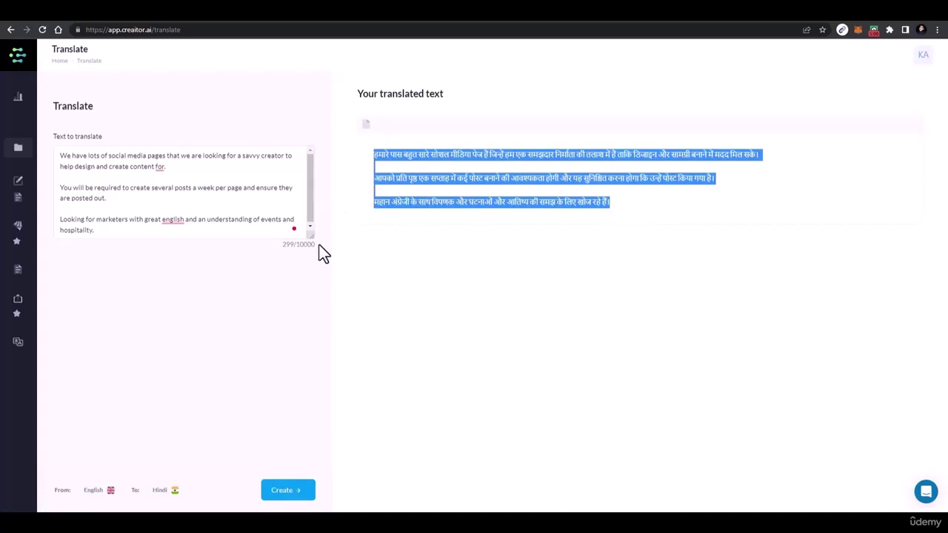
right_click(419, 175)
click(446, 186)
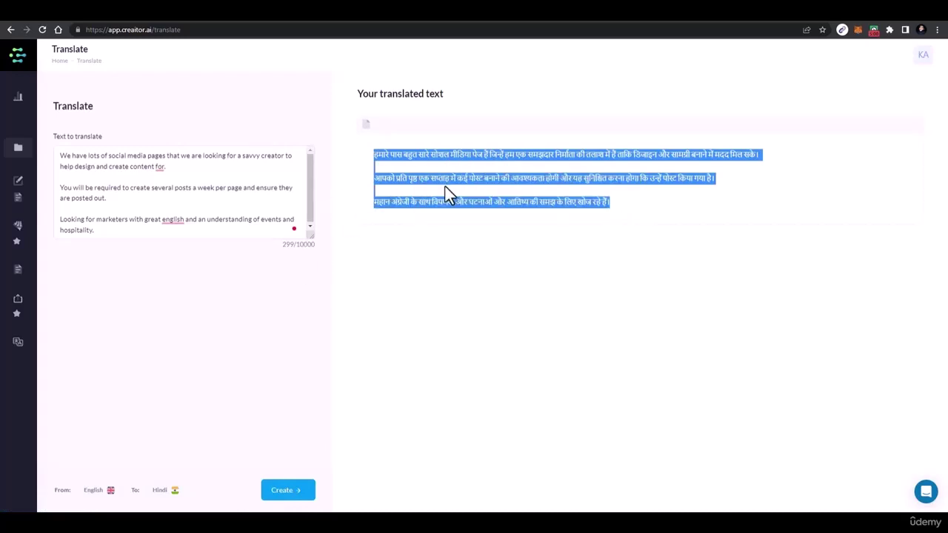
Switch the translation direction to Hindi as source and English as target.
click(106, 498)
scroll(112, 437, up, 5)
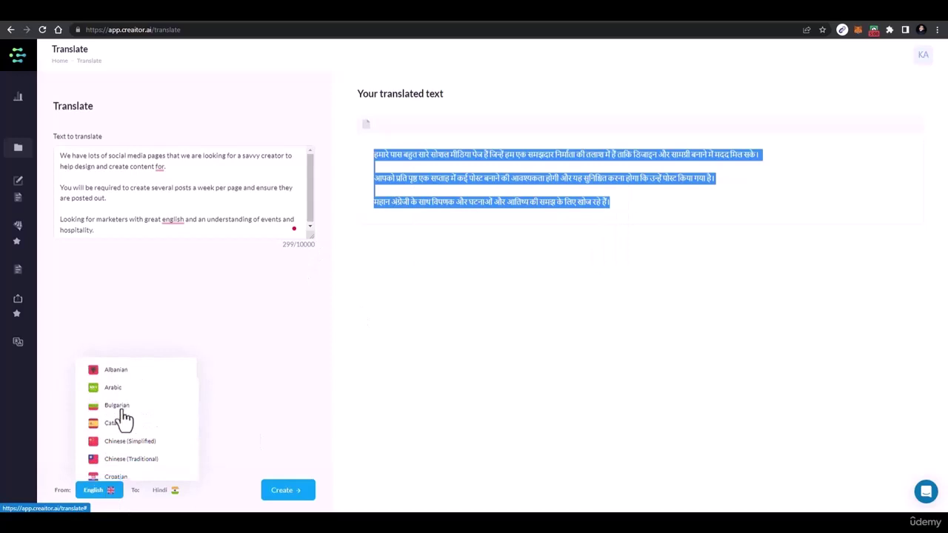
scroll(124, 419, down, 5)
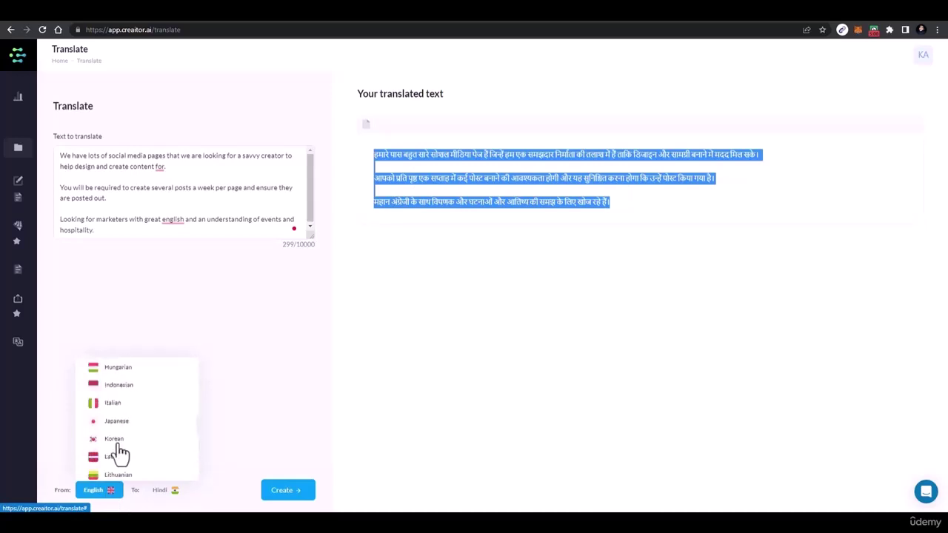
scroll(115, 448, up, 5)
scroll(121, 425, down, 3)
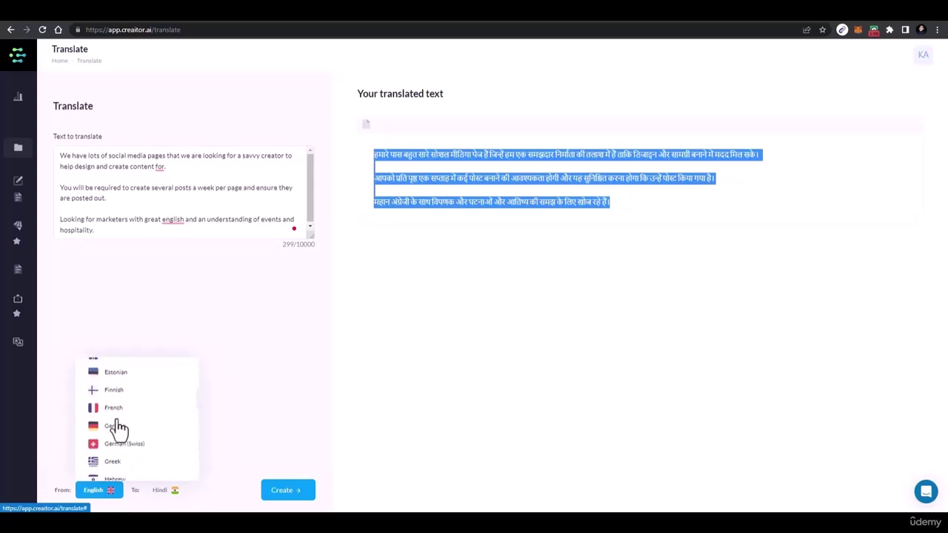
scroll(119, 428, down, 5)
scroll(133, 415, up, 3)
scroll(137, 426, down, 2)
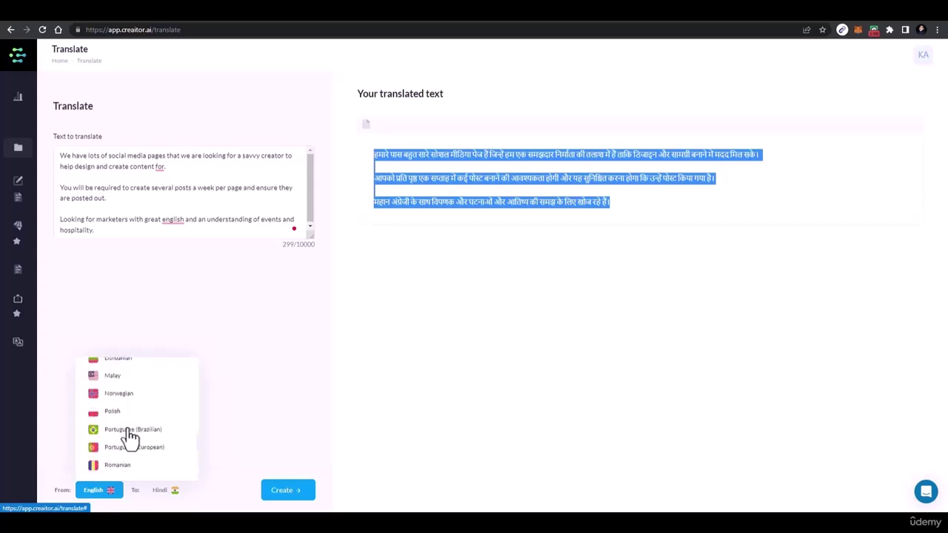
scroll(130, 437, up, 5)
scroll(127, 440, down, 3)
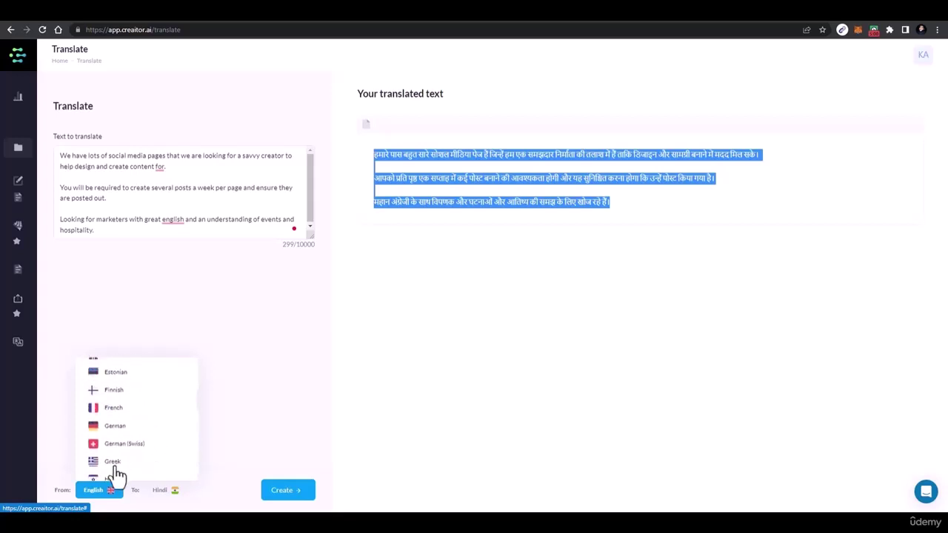
scroll(114, 452, down, 2)
click(107, 400)
click(160, 496)
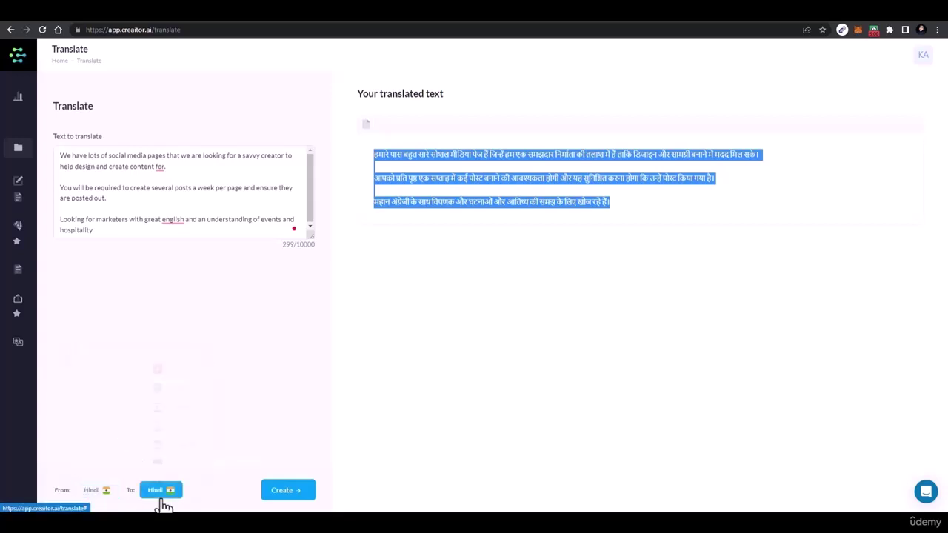
scroll(191, 404, down, 10)
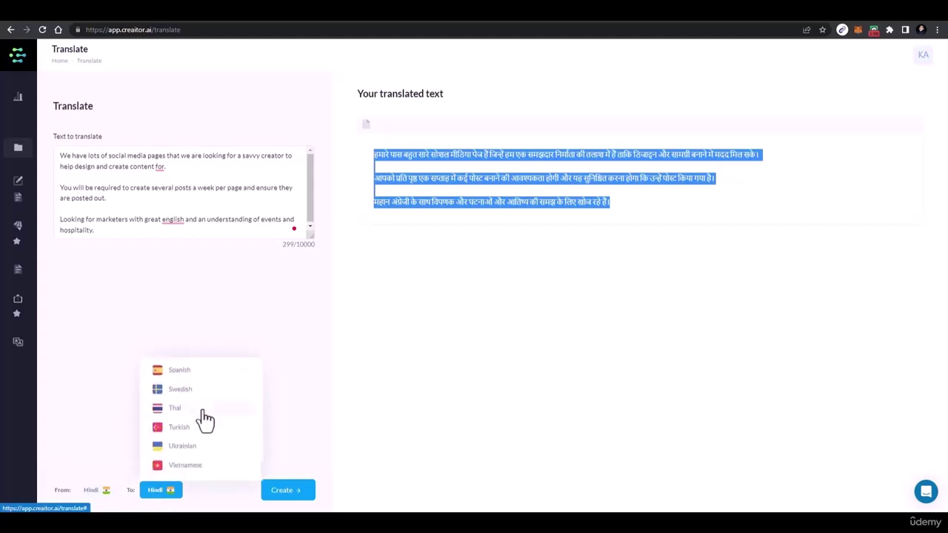
scroll(205, 421, up, 4)
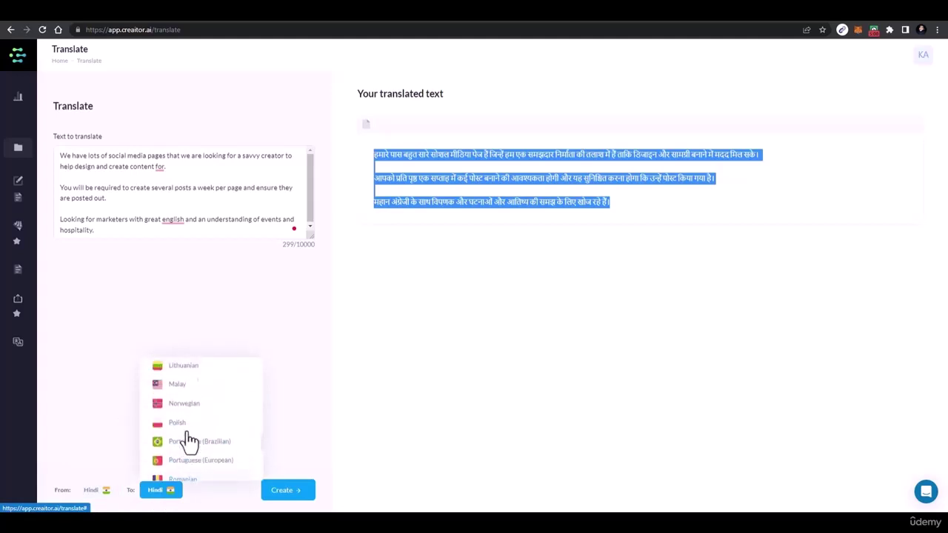
scroll(190, 441, up, 5)
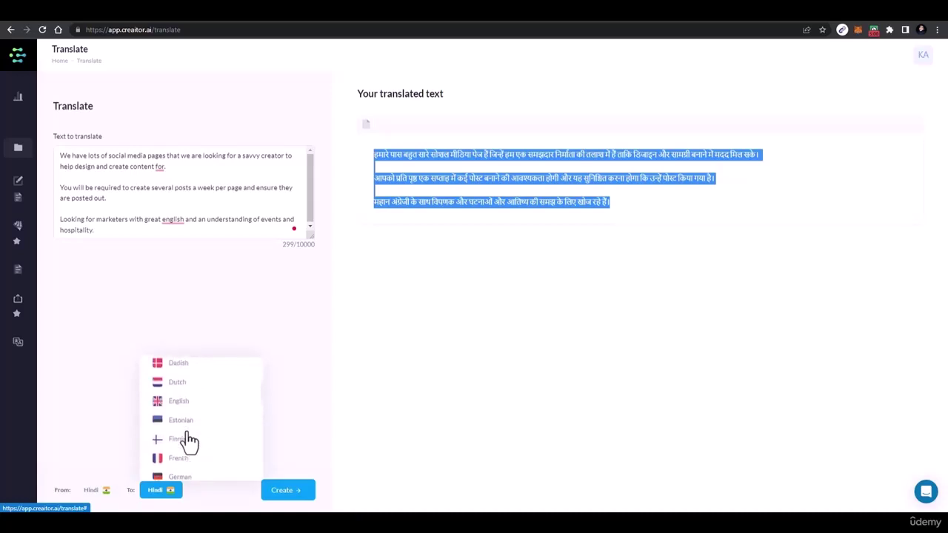
click(179, 403)
Replace the source text with the copied 327-character Hindi translation.
click(212, 200)
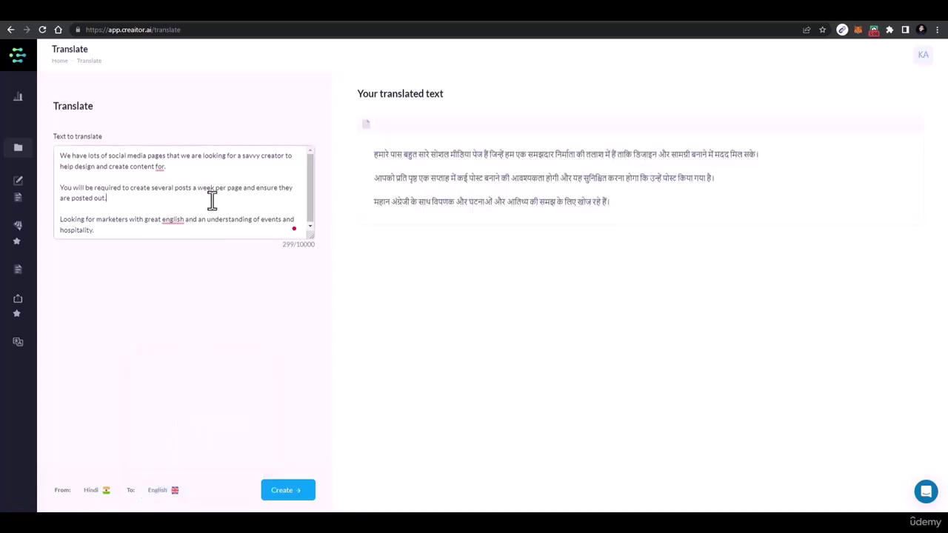
key(ctrl+a)
key(ctrl+v)
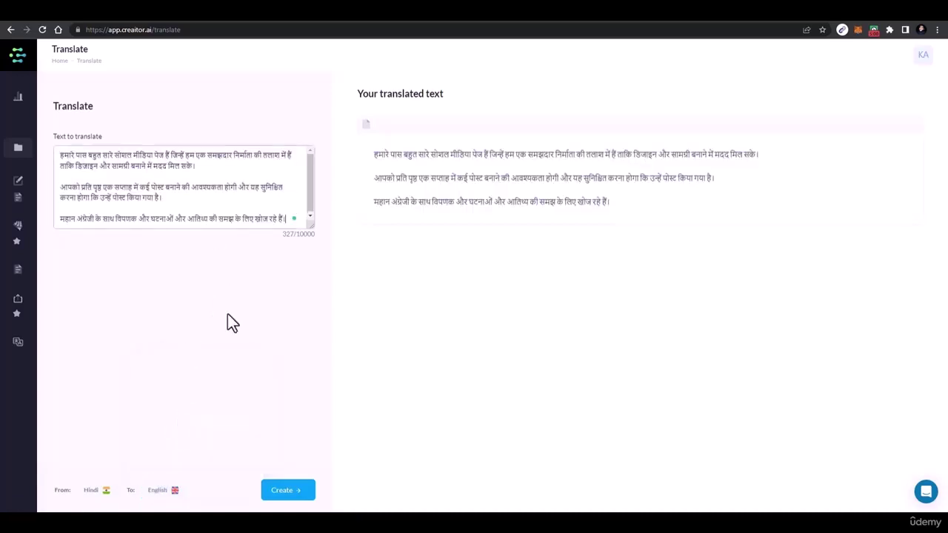
Translate the Hindi job post into Czech, then briefly open and close a new browser tab.
click(281, 490)
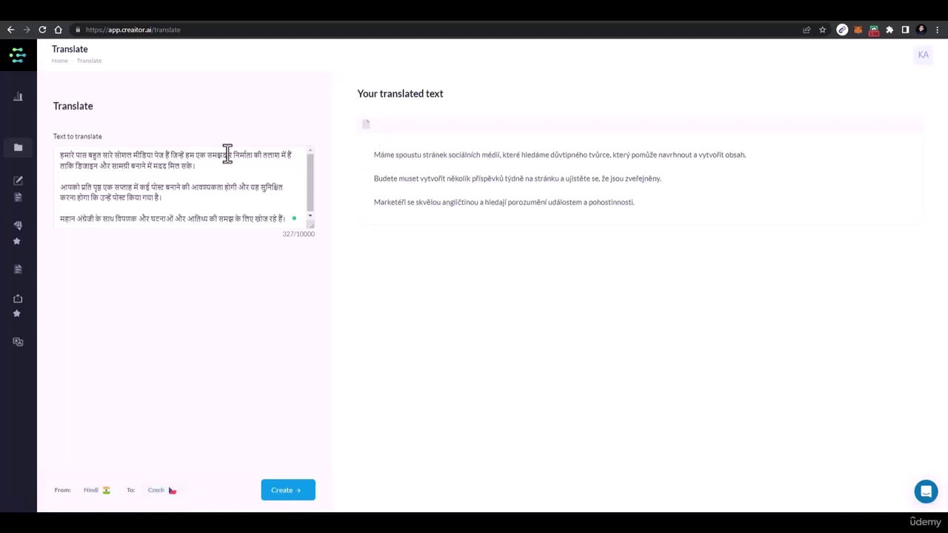
click(94, 493)
click(474, 191)
key(ctrl+t)
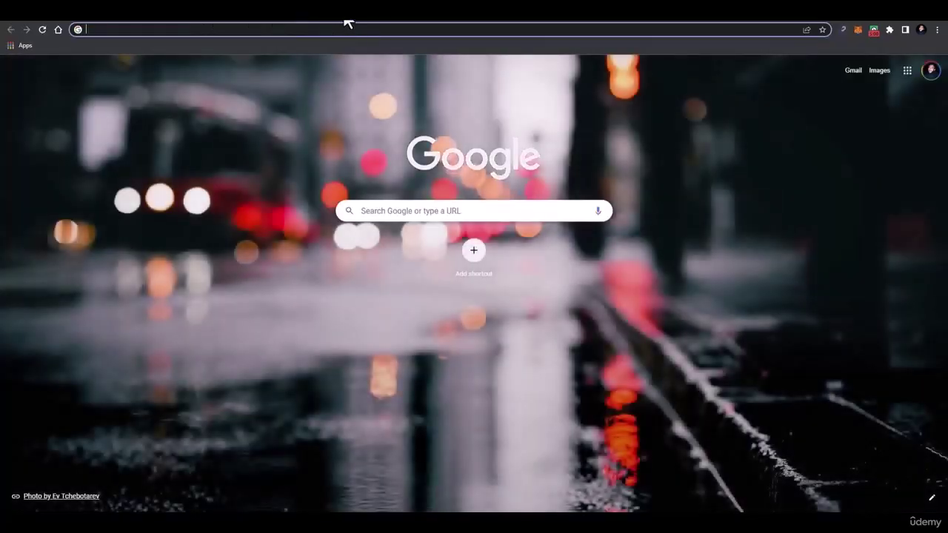
key(ctrl+w)
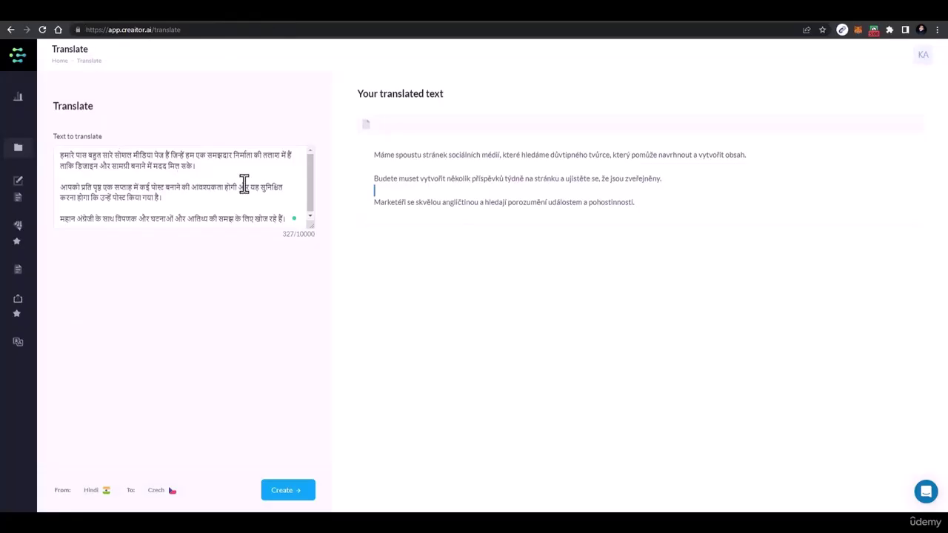
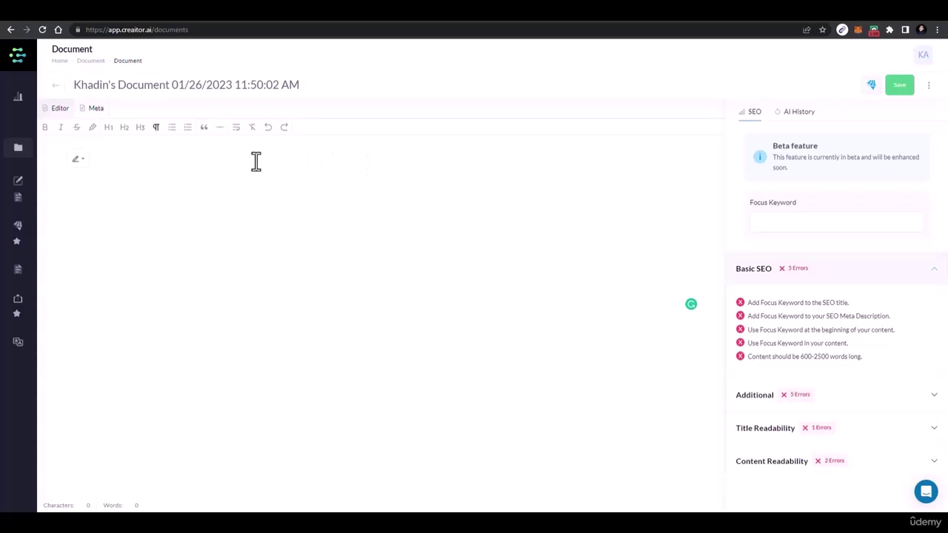
Paste the copied 442-word article on five ways students can make money online into the empty editor.
right_click(229, 166)
click(166, 177)
right_click(167, 177)
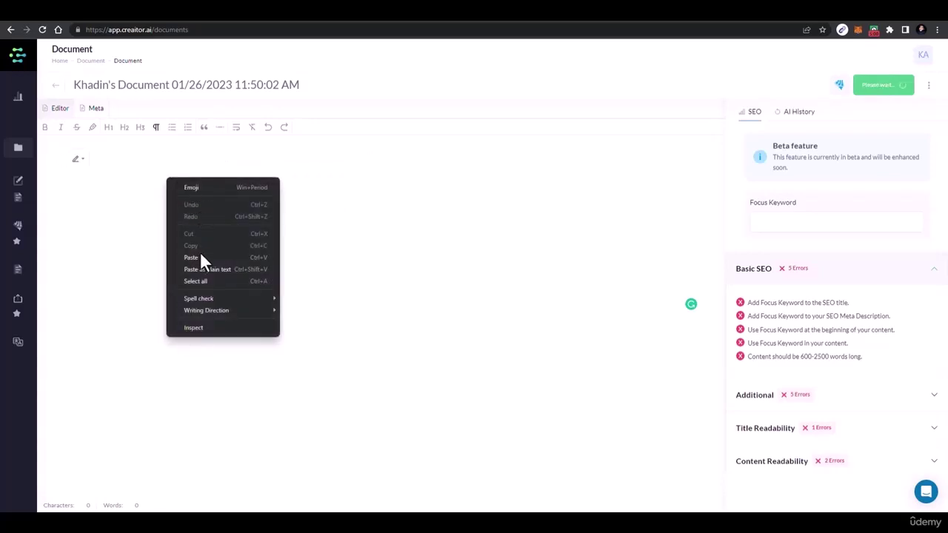
click(204, 257)
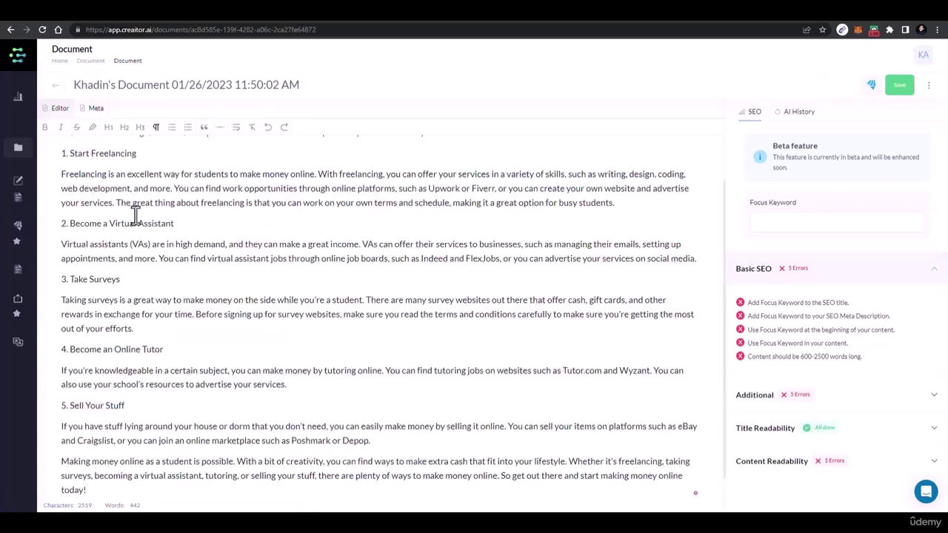
scroll(138, 212, up, 1)
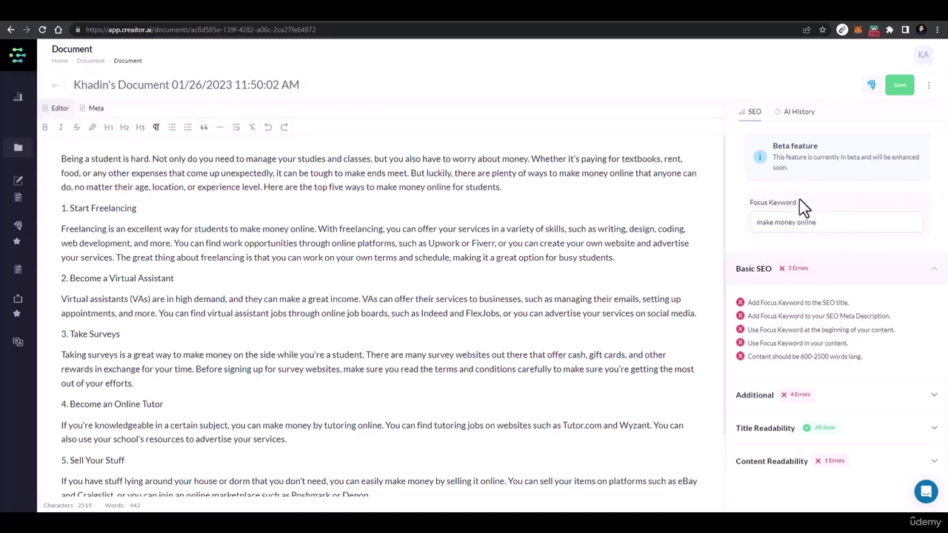
scroll(806, 274, down, 1)
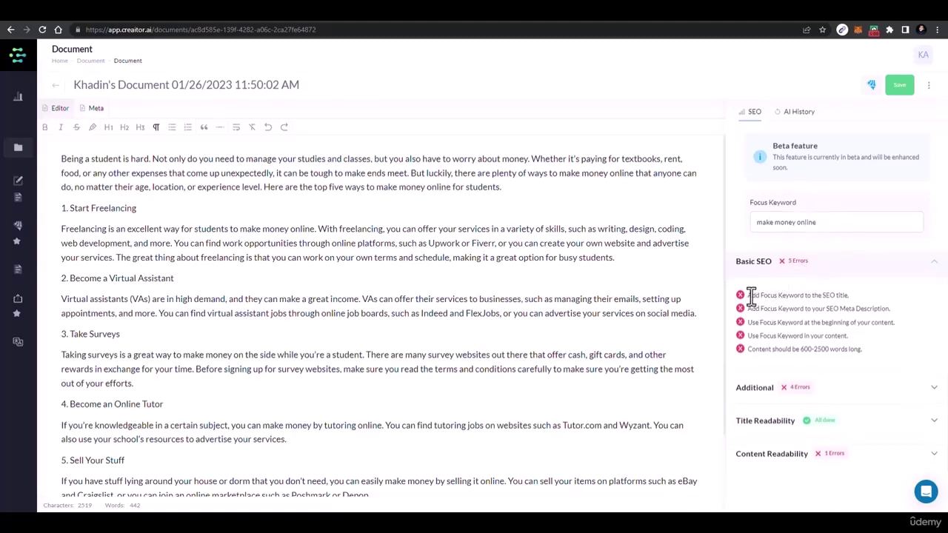
drag(755, 295, 837, 296)
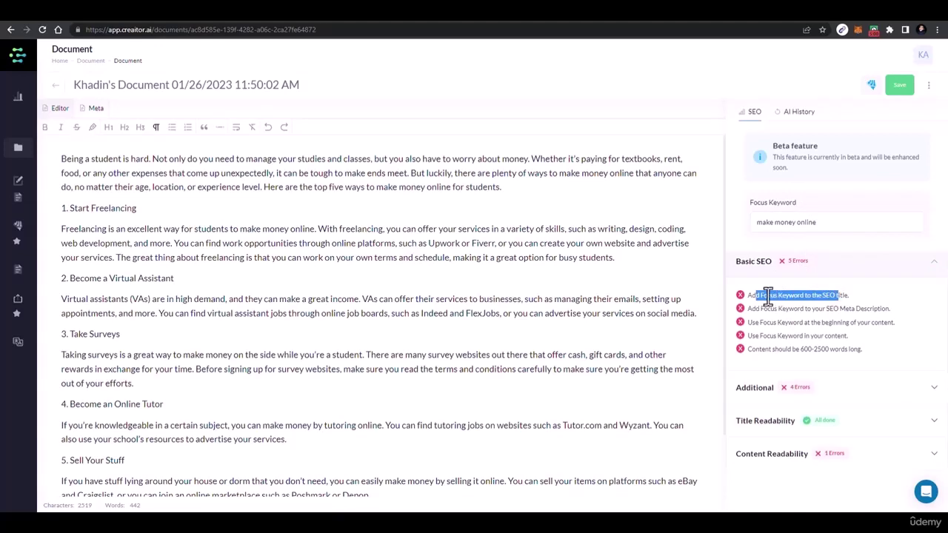
click(773, 296)
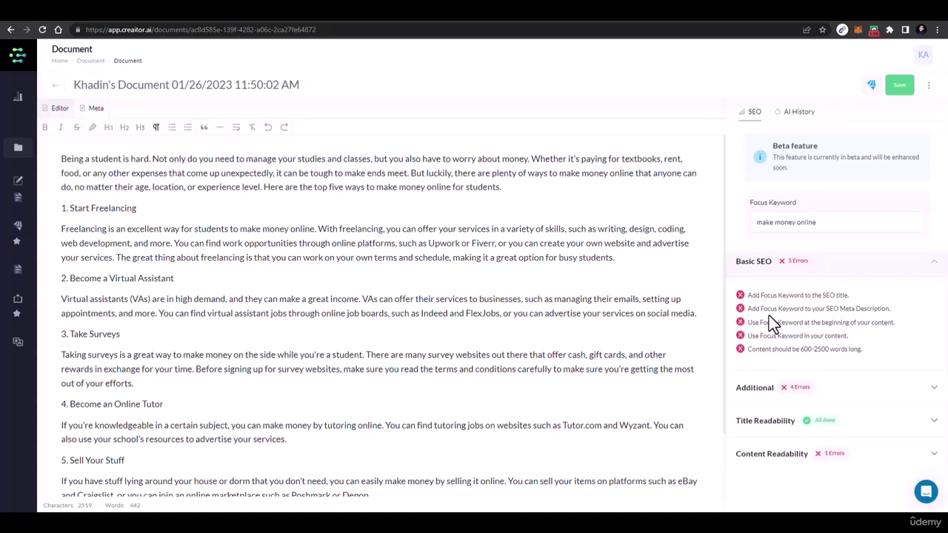
click(774, 389)
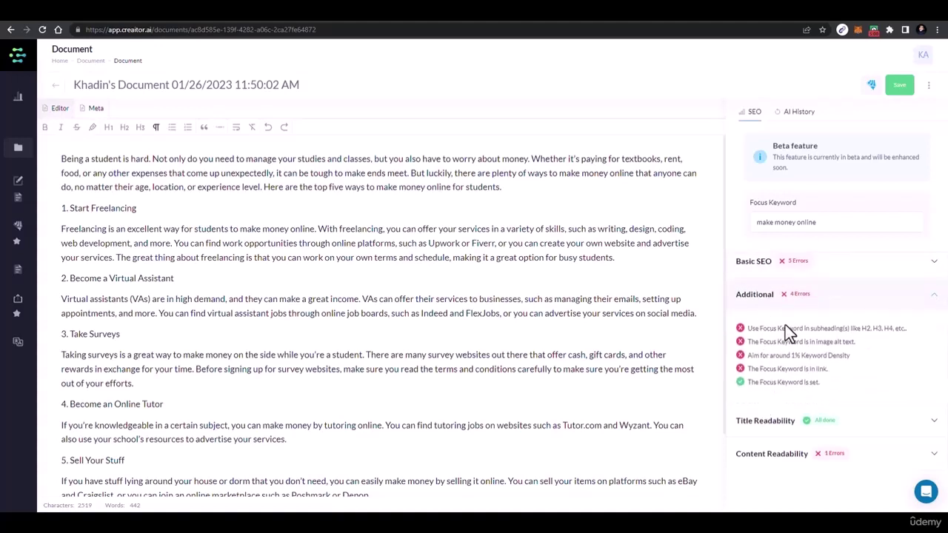
drag(806, 328, 817, 328)
click(811, 274)
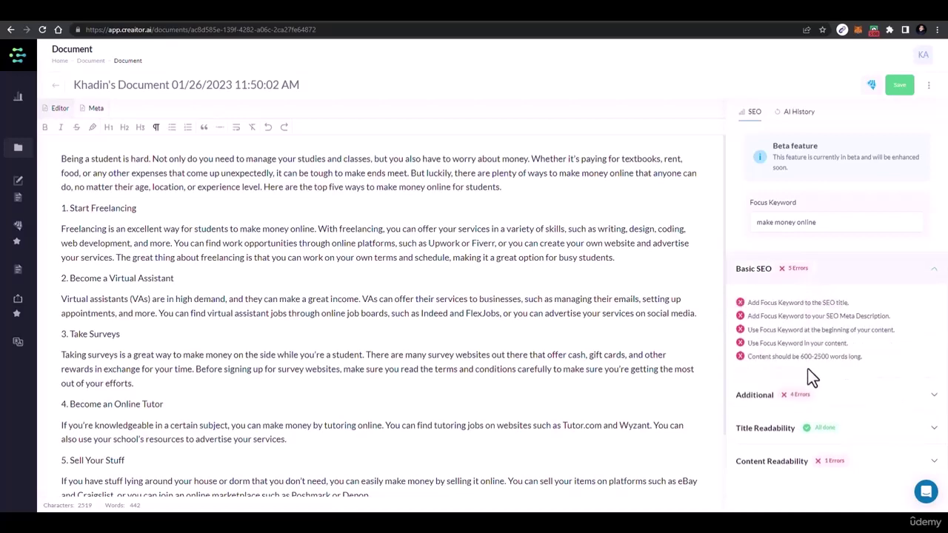
click(811, 463)
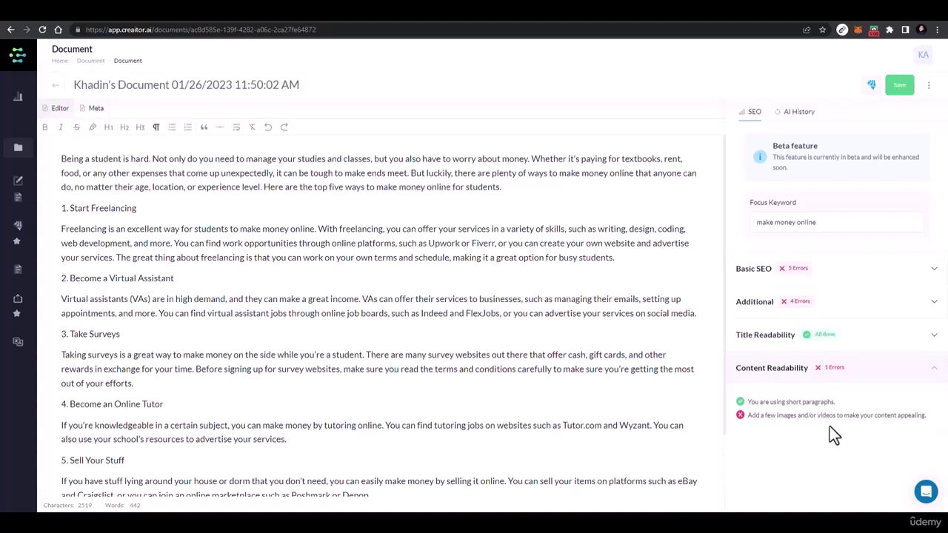
click(781, 273)
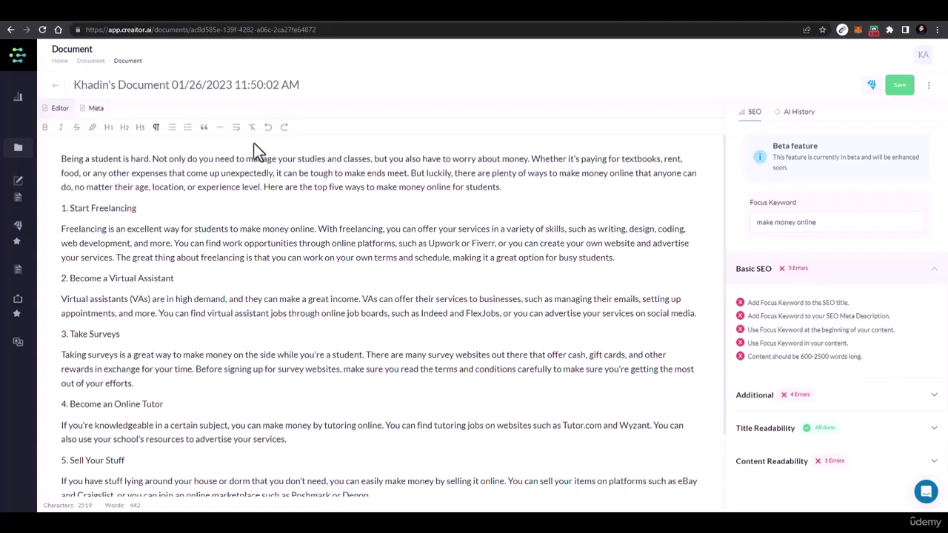
Enter 'Best Ways to make money online for students in 2023' as the SEO title.
click(97, 109)
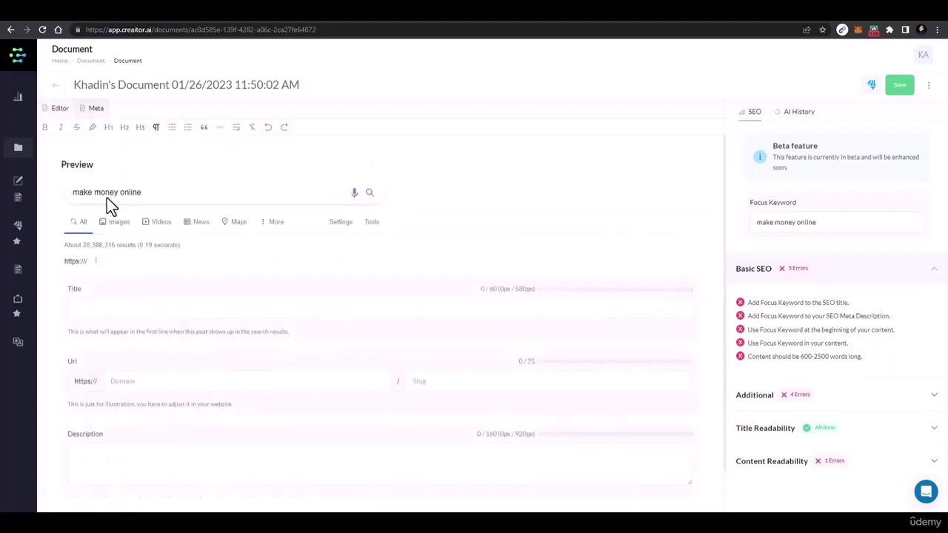
scroll(101, 267, down, 1)
click(99, 277)
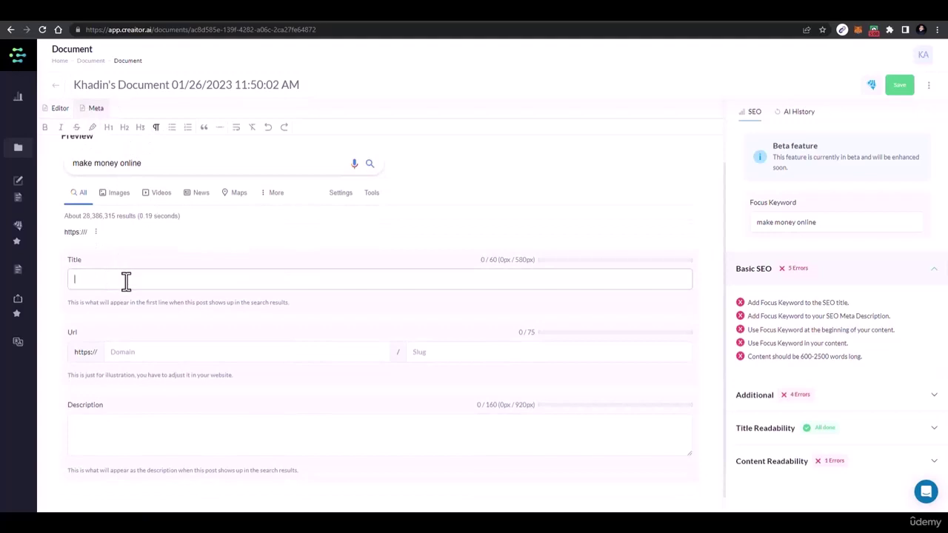
text(Make)
key(BackSpace)
key(BackSpace)
key(BackSpace)
key(BackSpace)
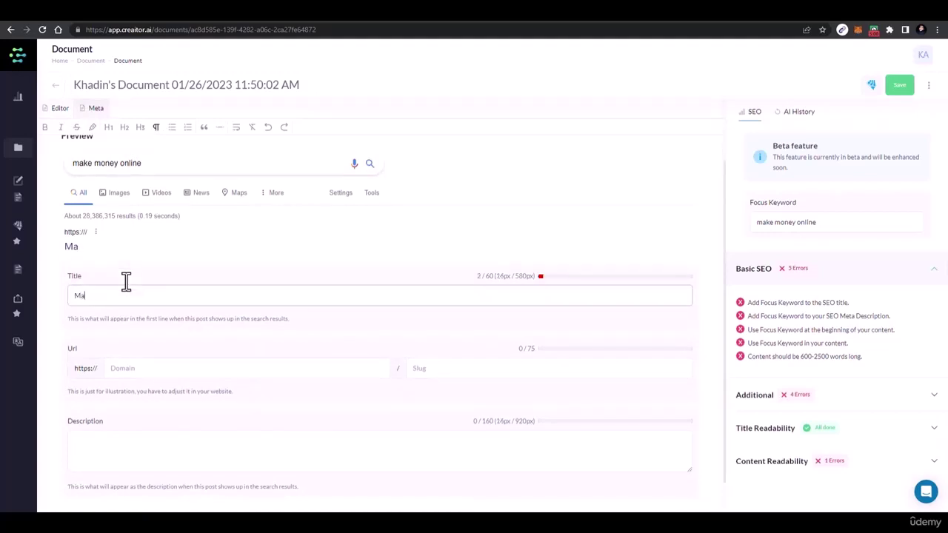
text(Best Ways)
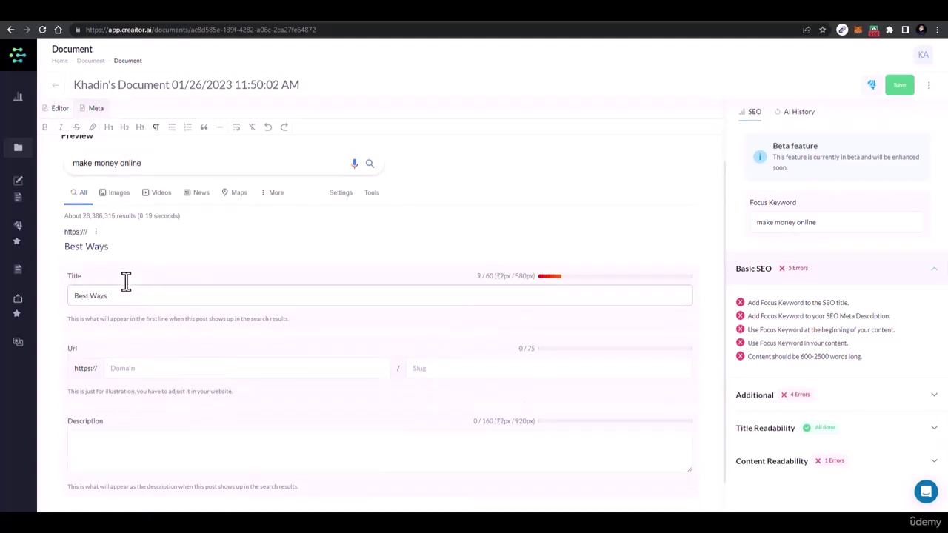
text( to make money )
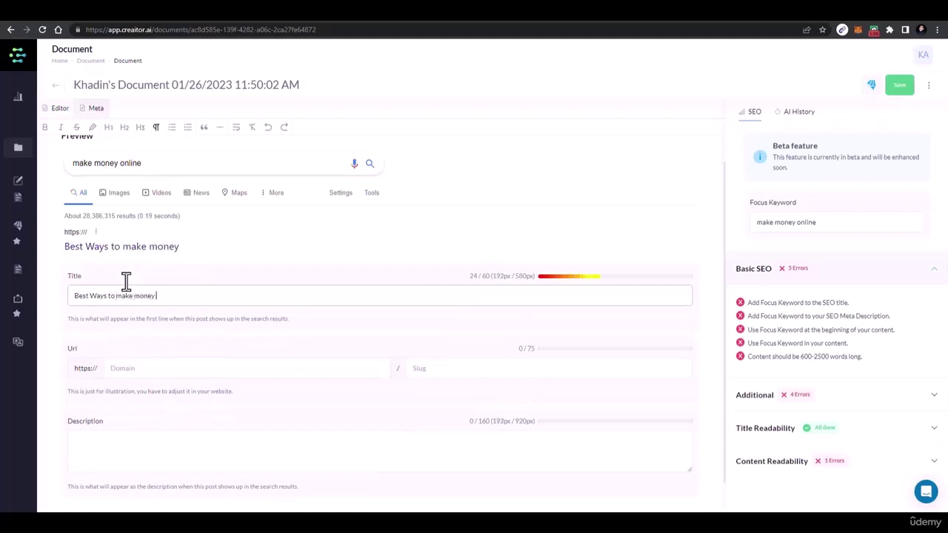
text(online for stu)
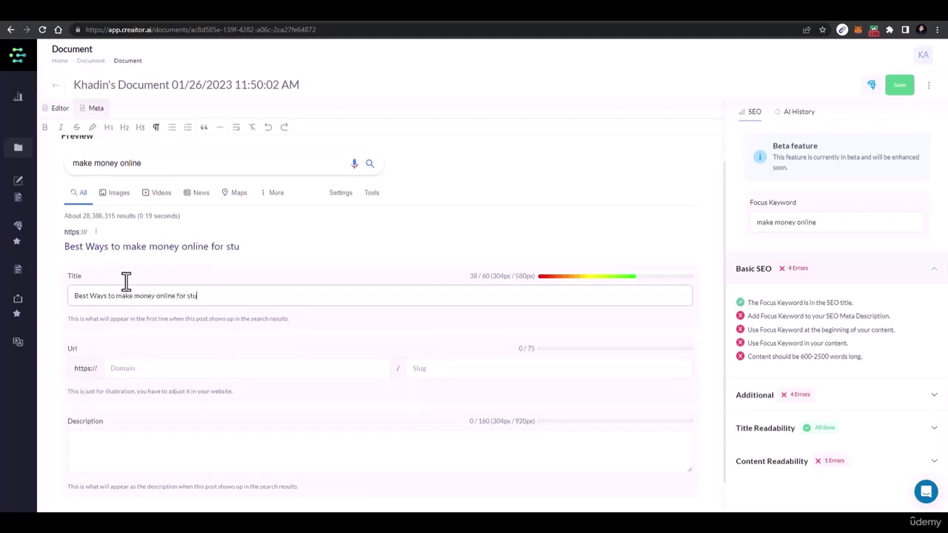
text(dents in 2023)
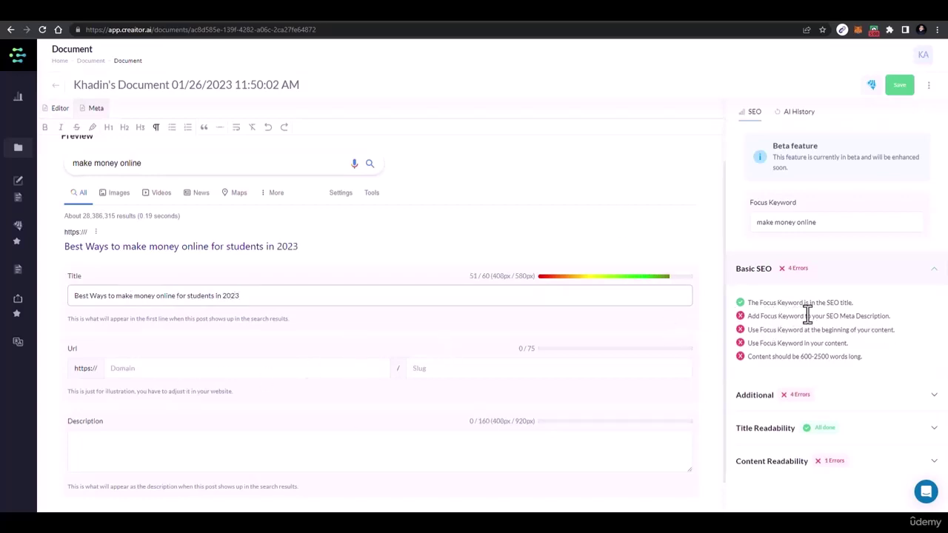
Build the meta description from the title, starting 'Find the' and ending 'so you can get out of that 9-5 grinding'.
triple_click(185, 296)
right_click(184, 296)
click(205, 336)
click(192, 438)
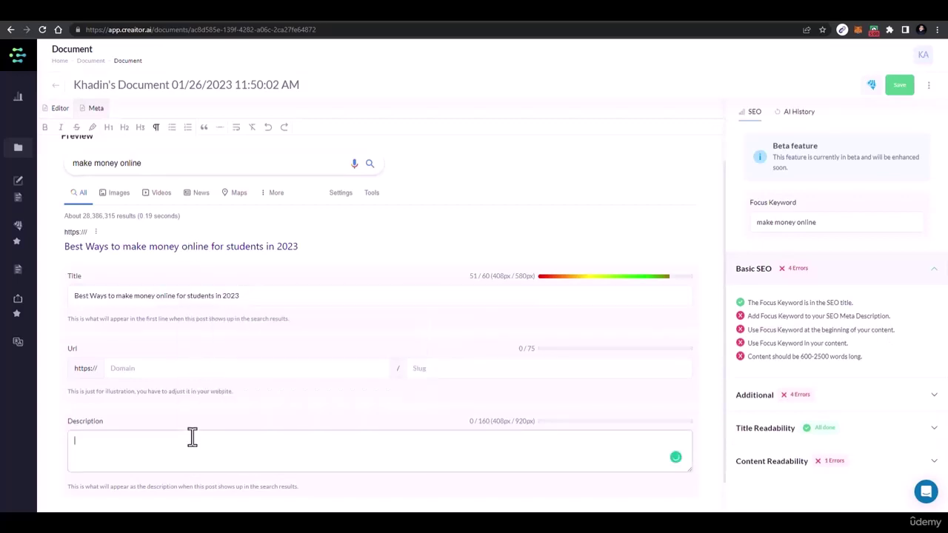
key(ctrl+v)
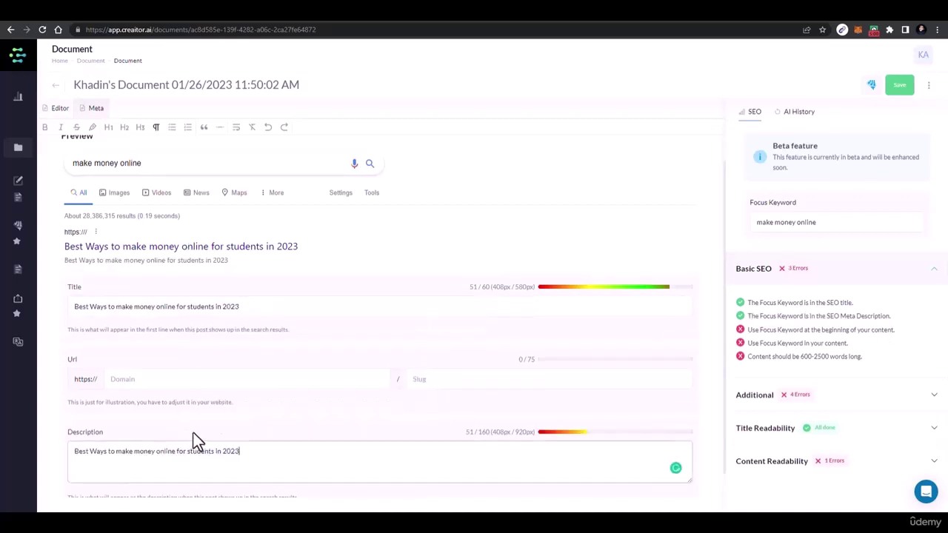
click(77, 451)
text(Find the )
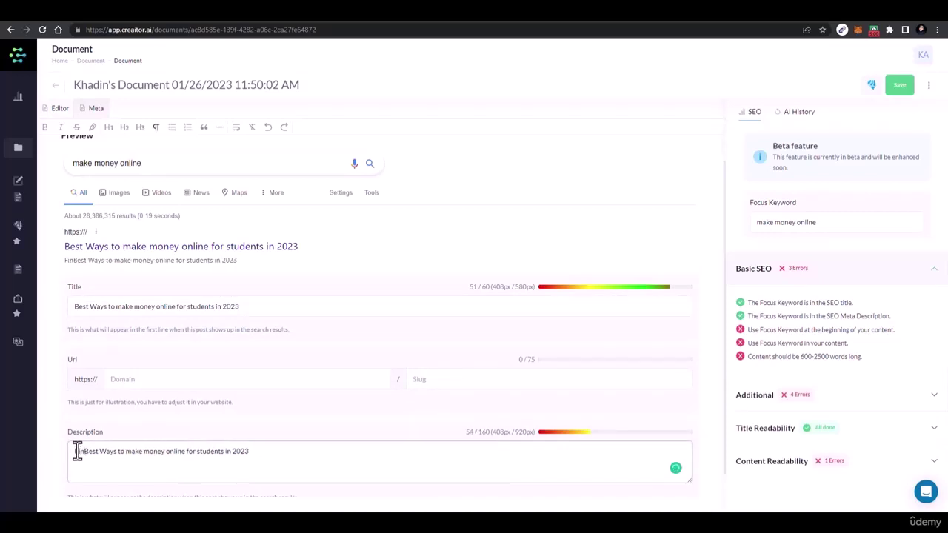
text(best ways )
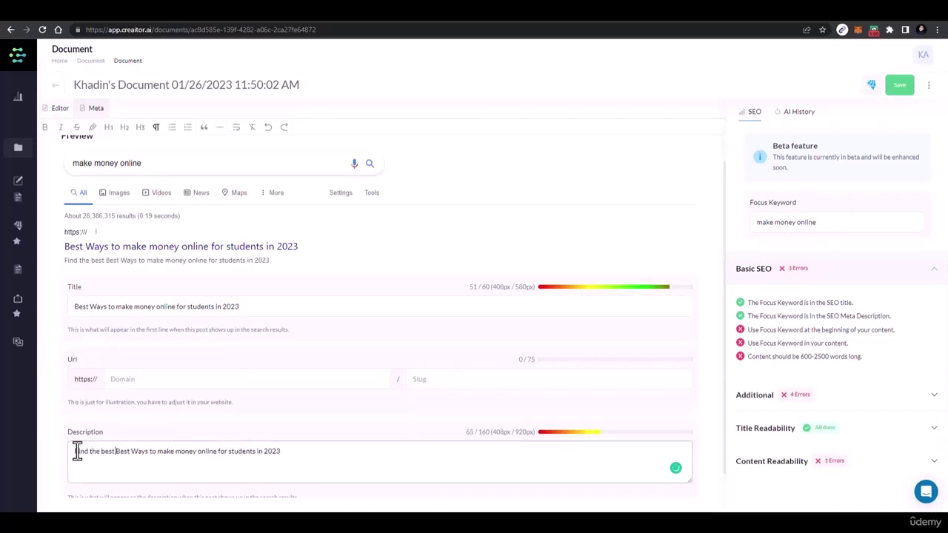
text(to)
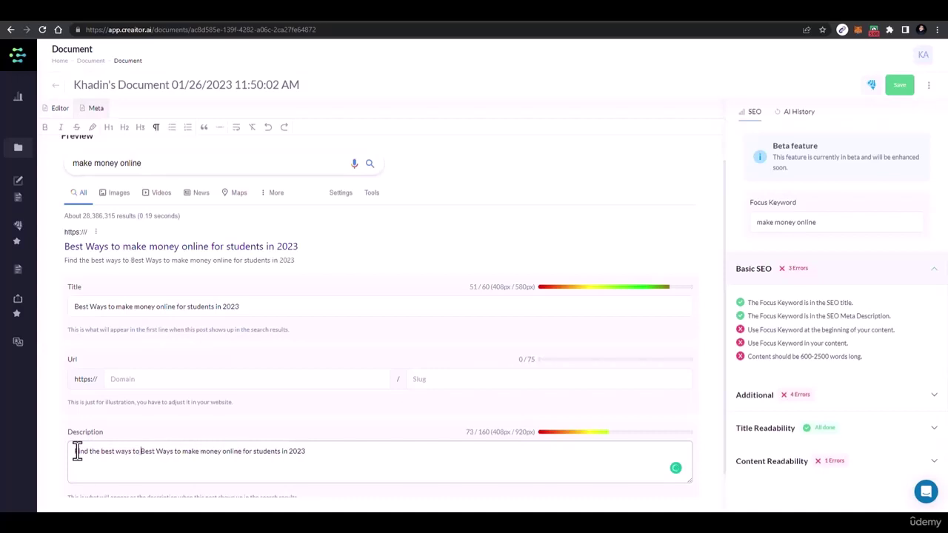
key(BackSpace)
key(BackSpace)
key(BackSpace)
key(BackSpace)
key(BackSpace)
key(BackSpace)
key(BackSpace)
key(BackSpace)
key(BackSpace)
key(BackSpace)
key(BackSpace)
key(BackSpace)
key(BackSpace)
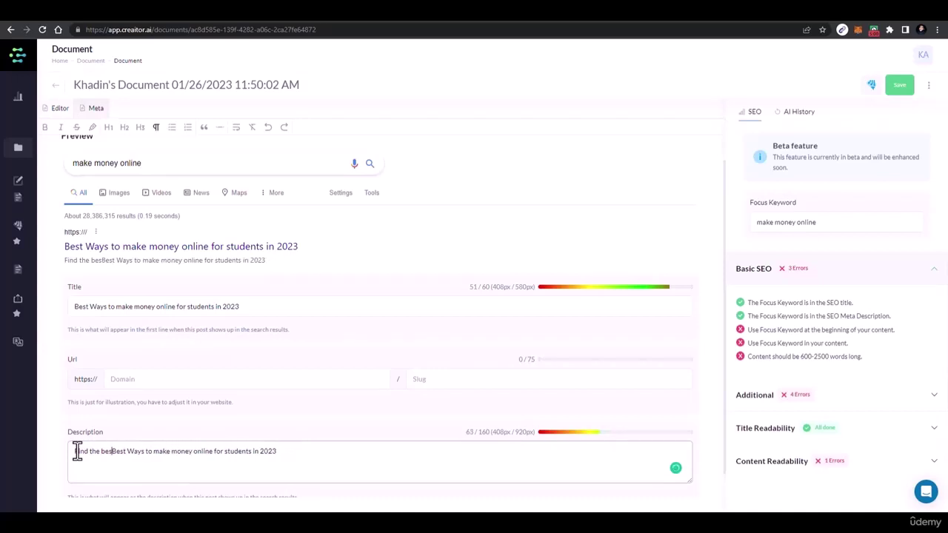
click(321, 455)
text(so you)
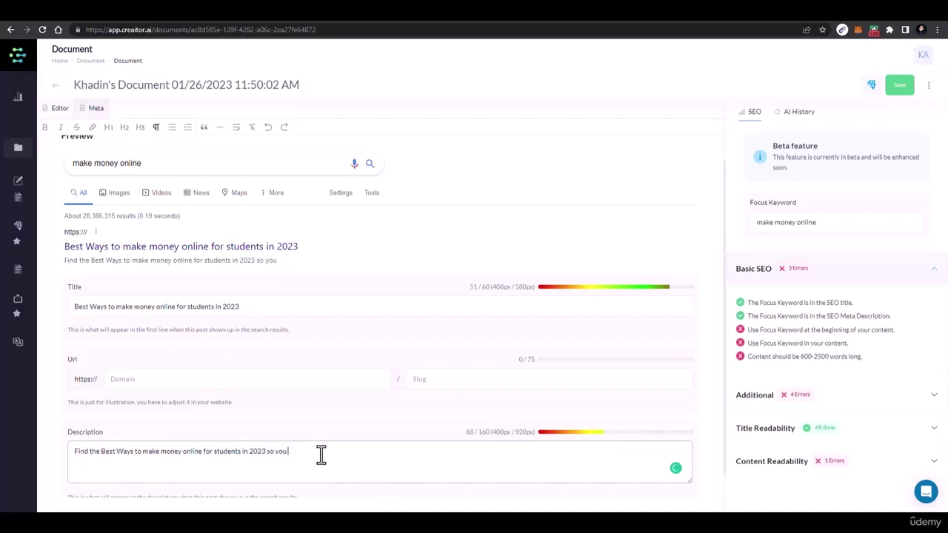
text( can get out of that 9-5)
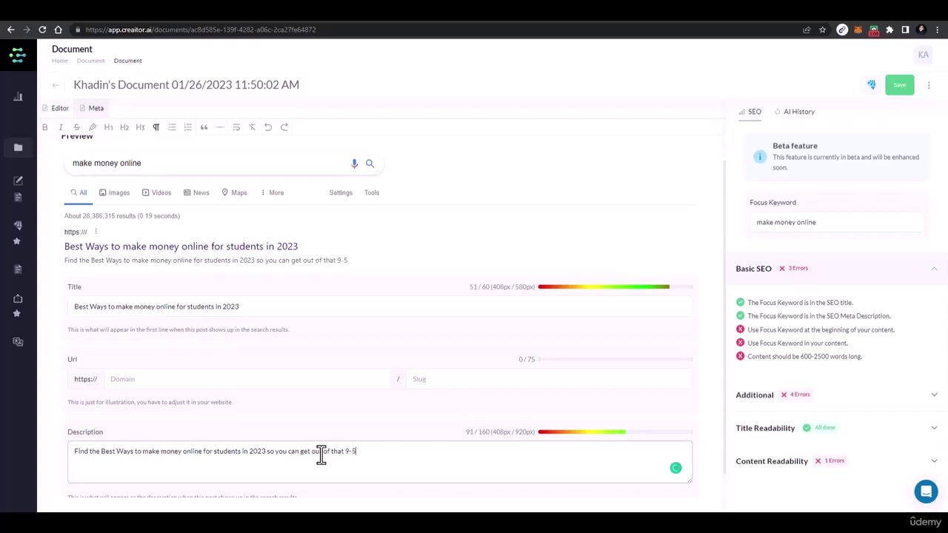
text( grinding.)
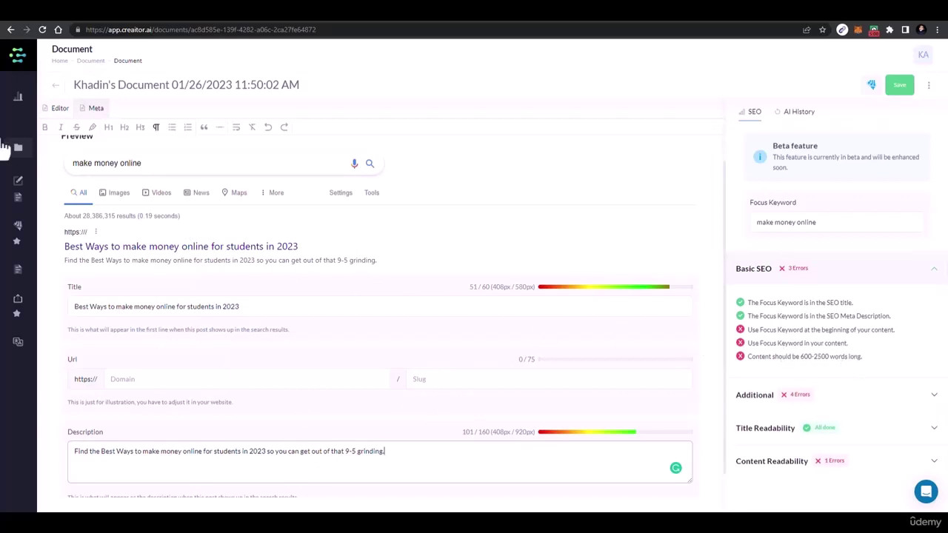
Switch between the Meta settings and the Editor, ending on the article text and scrolling through it.
click(60, 111)
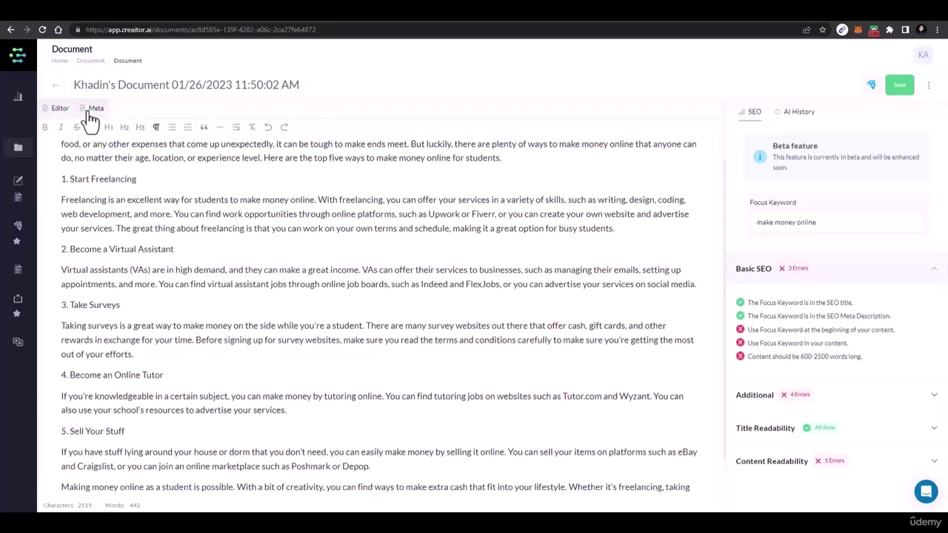
click(90, 111)
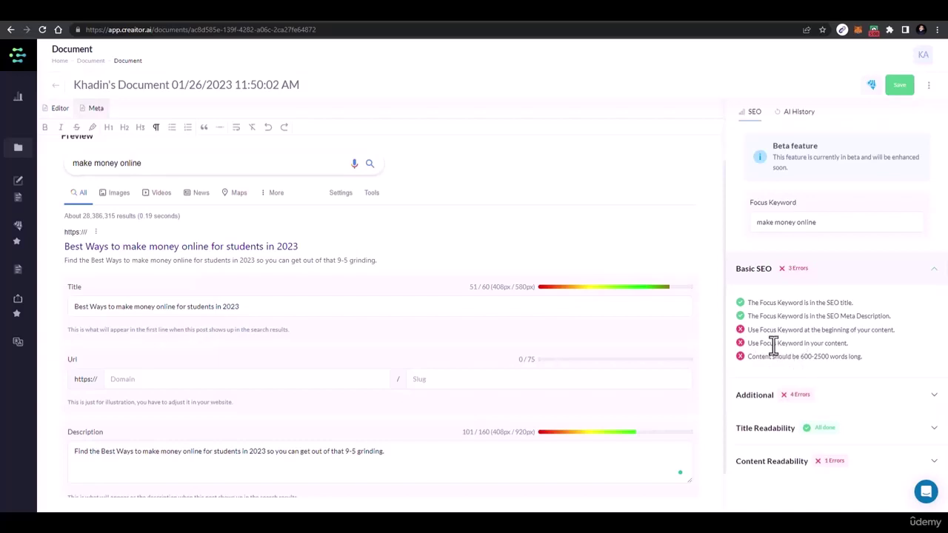
scroll(235, 277, down, 1)
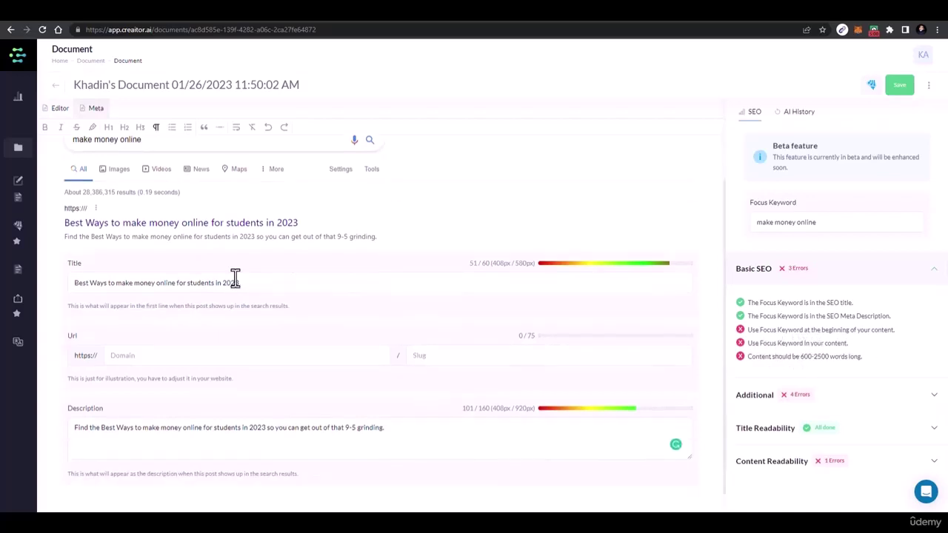
scroll(76, 142, up, 2)
click(59, 109)
scroll(275, 286, down, 1)
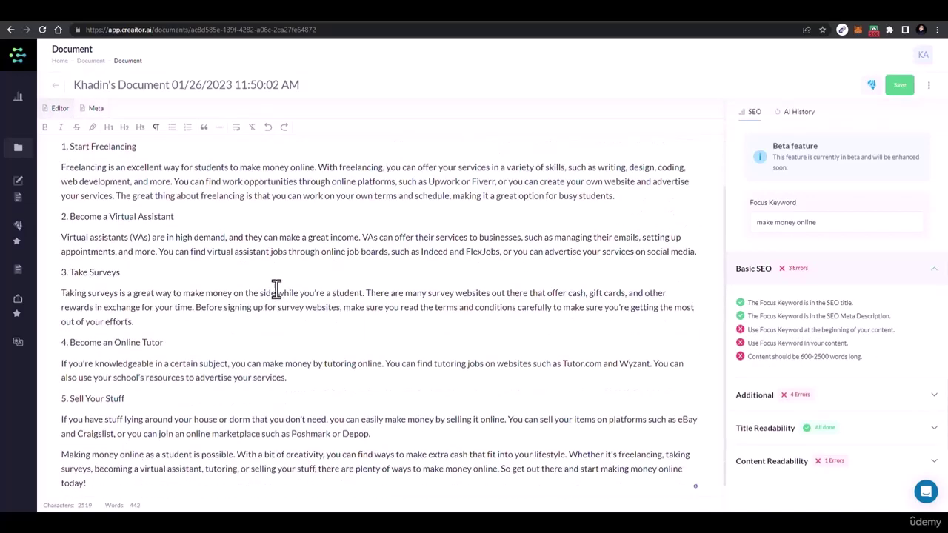
scroll(272, 288, up, 1)
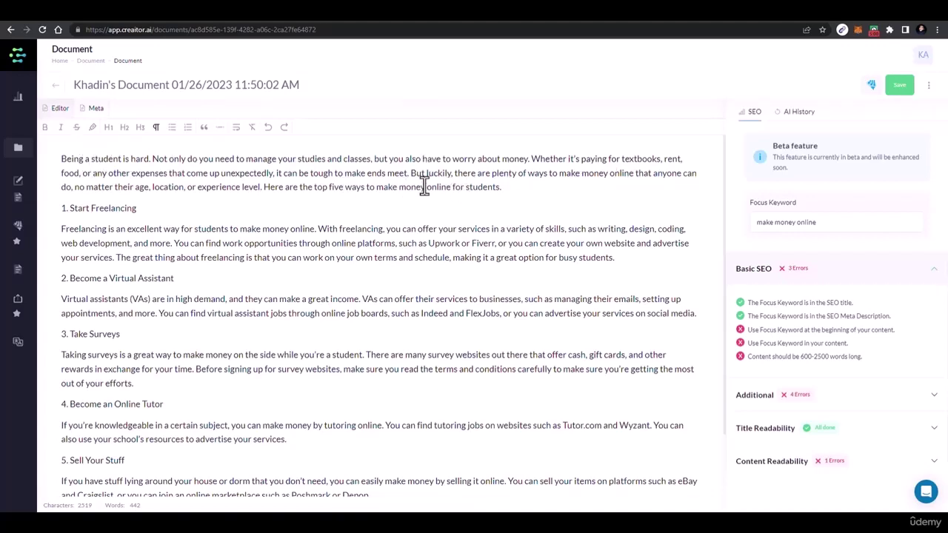
scroll(345, 241, down, 1)
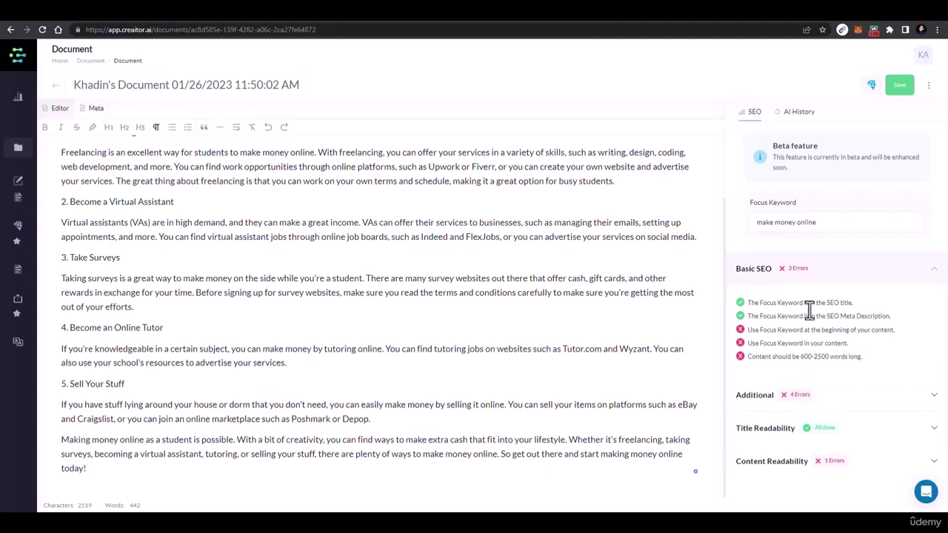
Shorten the focus keyword to 'make money' and review the Basic and Additional SEO checks.
click(807, 222)
triple_click(807, 222)
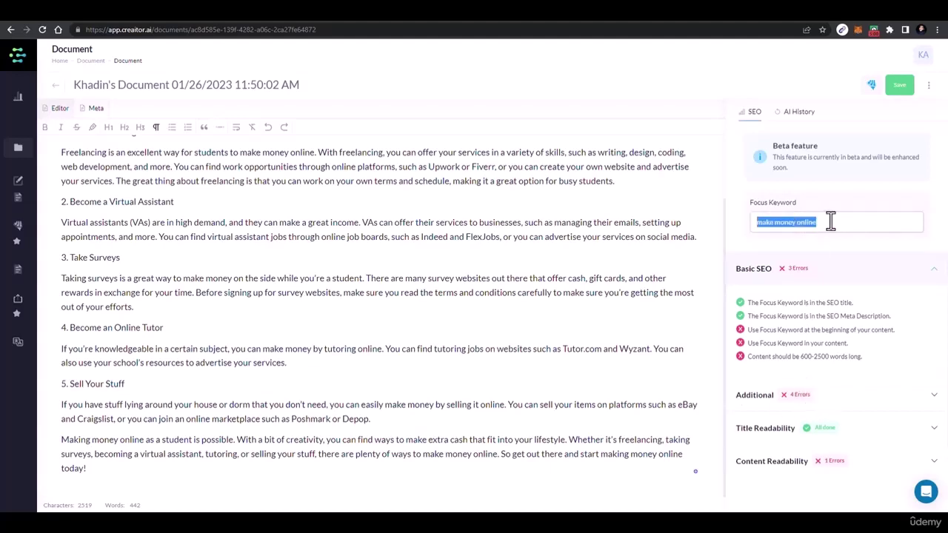
click(806, 222)
double_click(805, 222)
key(BackSpace)
click(824, 262)
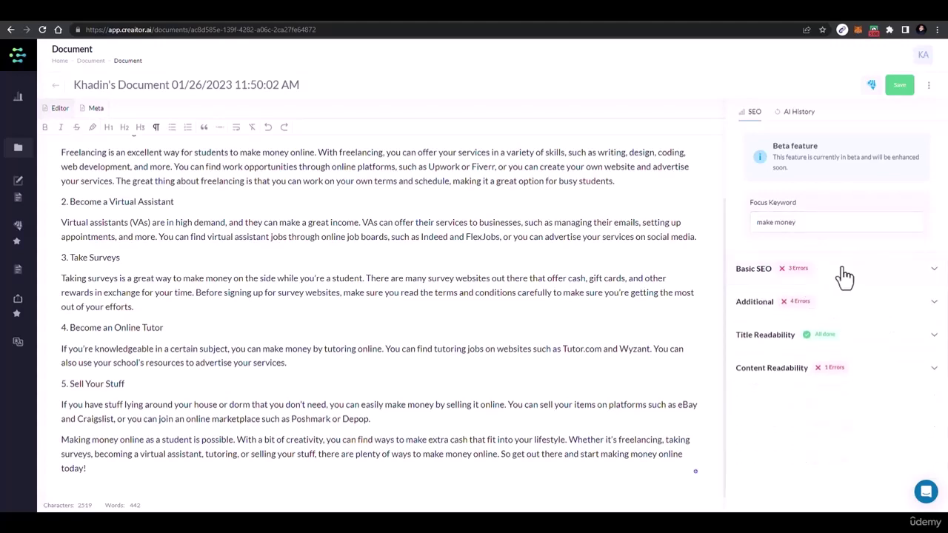
click(831, 280)
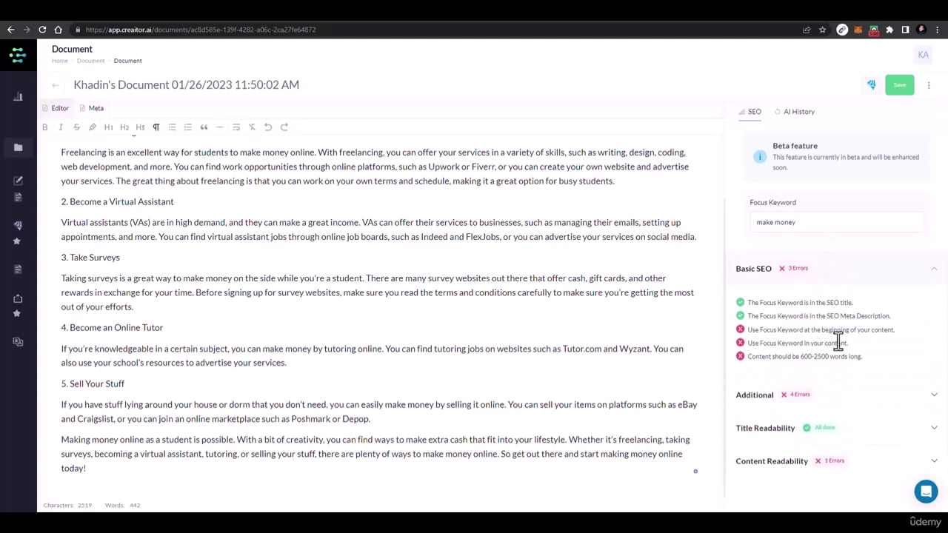
click(798, 397)
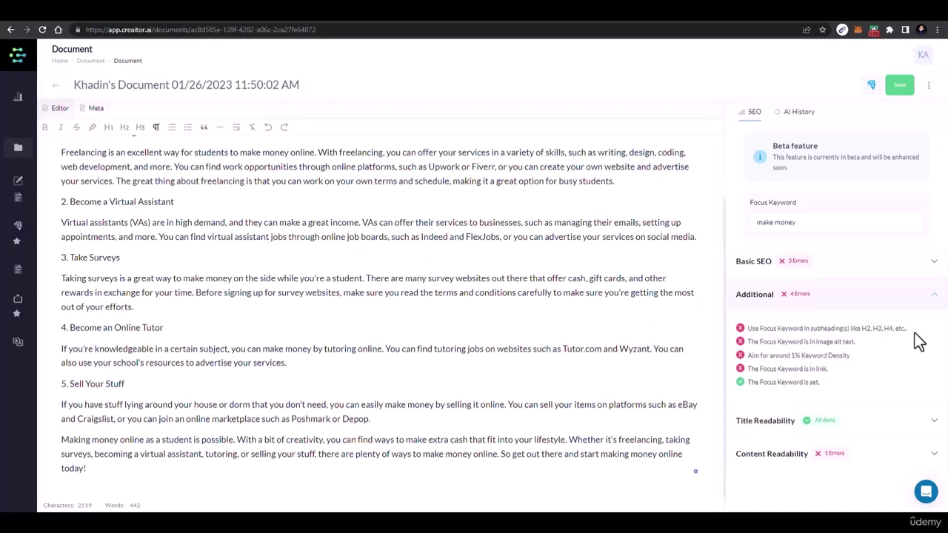
scroll(419, 296, up, 1)
Format headings 1–3 (Start Freelancing, Become a Virtual Assistant, Take Surveys) as H2 subheadings.
triple_click(104, 213)
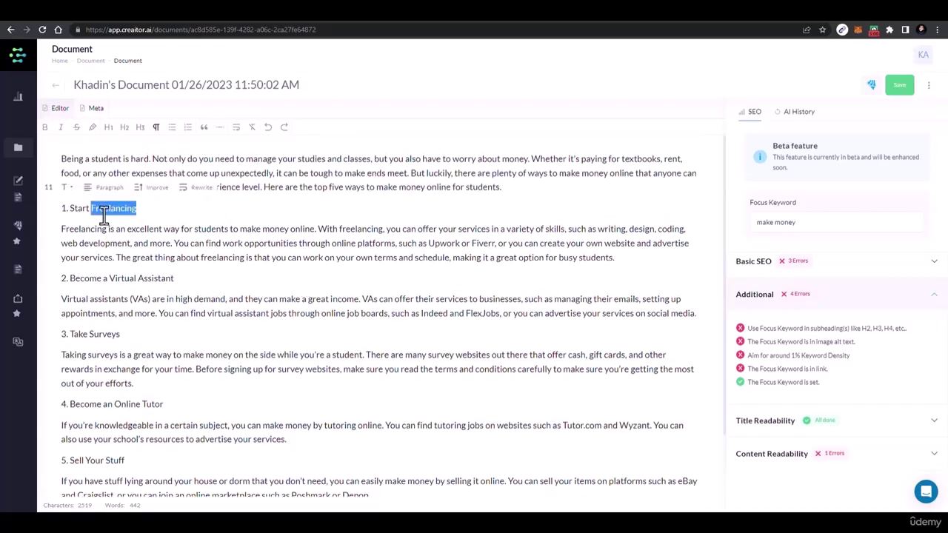
click(124, 131)
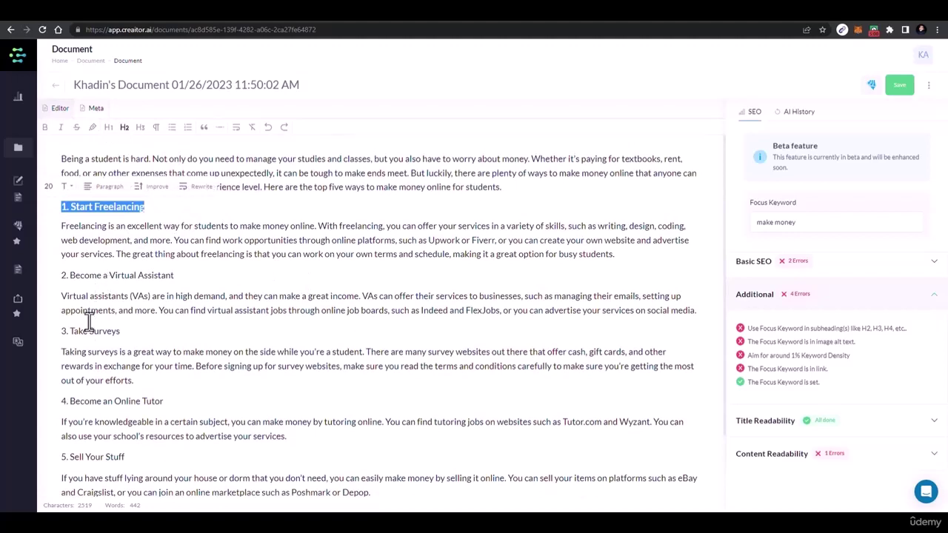
triple_click(106, 275)
click(125, 130)
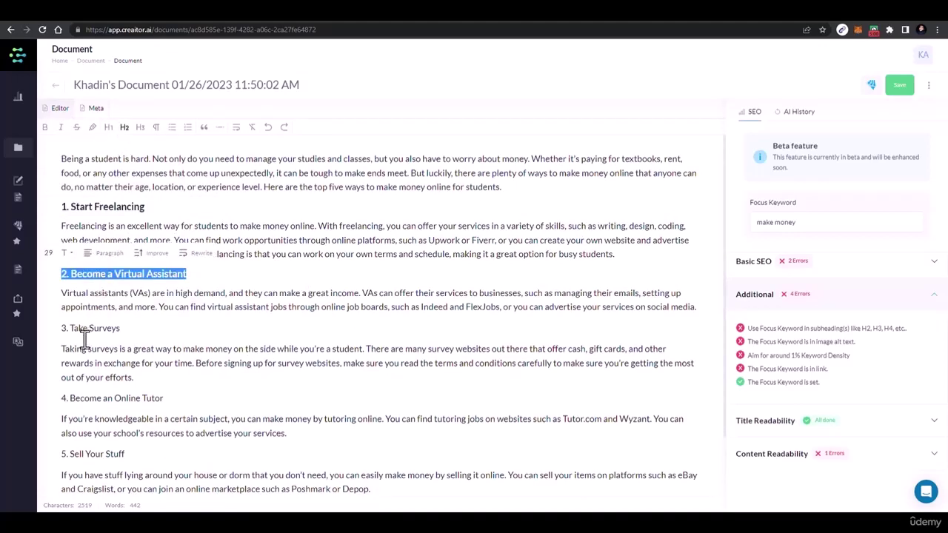
triple_click(104, 330)
click(124, 130)
Format headings 4 and 5 (Become an Online Tutor, Sell Your Stuff) as H2 subheadings.
scroll(104, 285, down, 1)
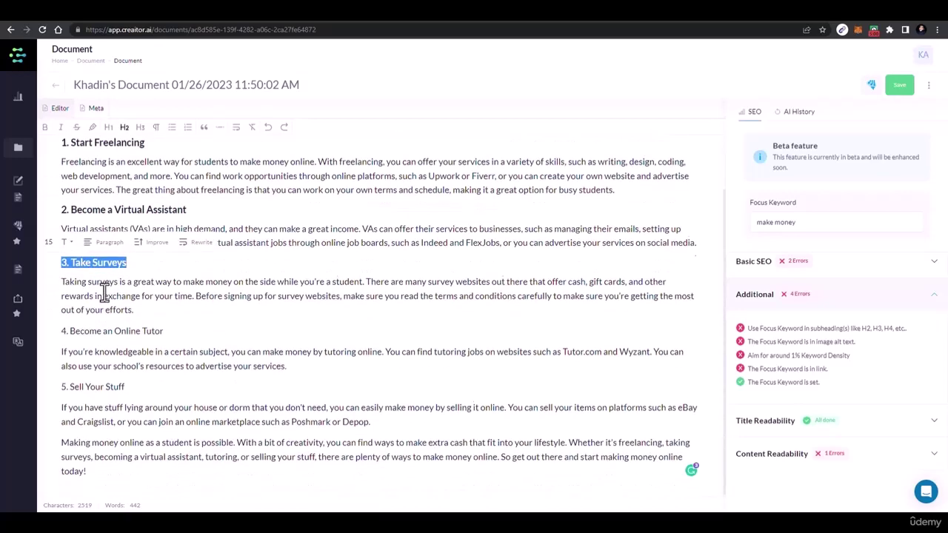
click(97, 333)
triple_click(97, 331)
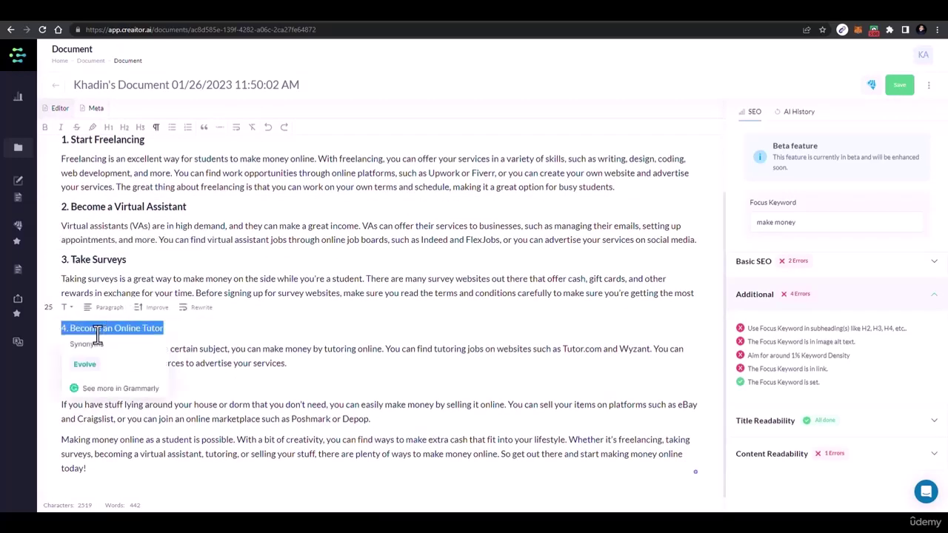
click(125, 129)
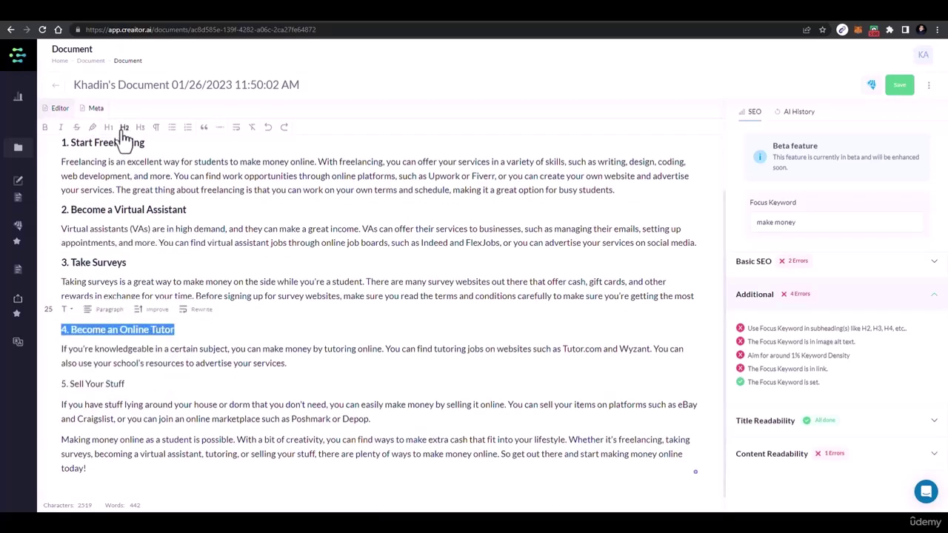
click(105, 380)
triple_click(105, 385)
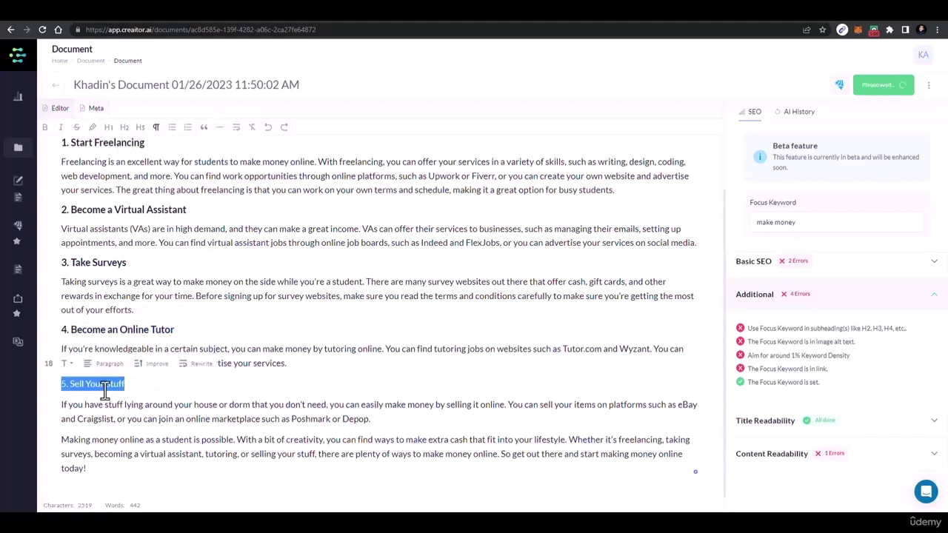
click(125, 128)
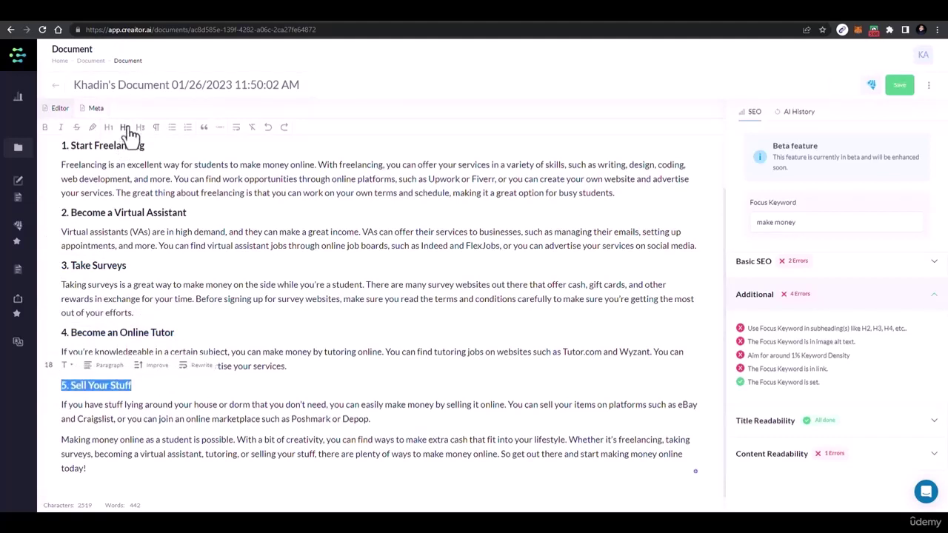
scroll(81, 163, up, 1)
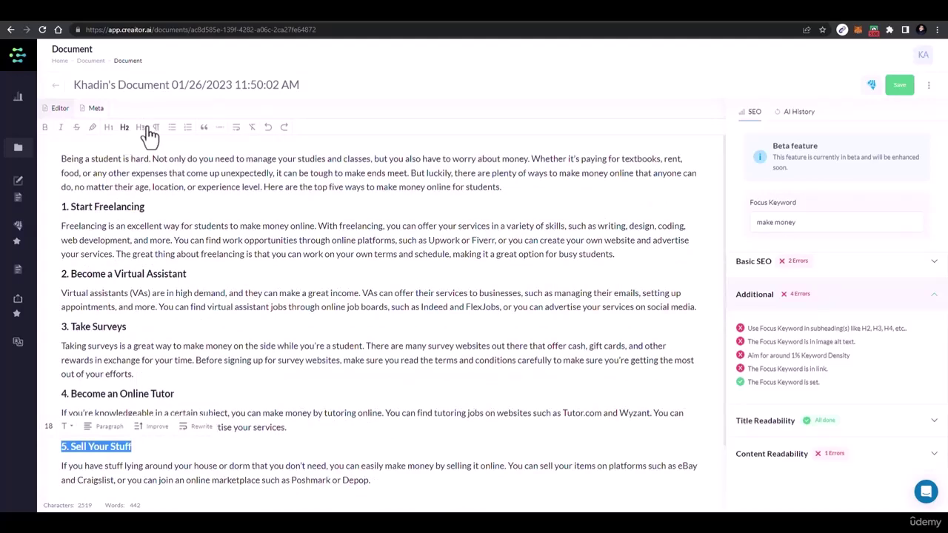
click(258, 162)
scroll(163, 213, down, 1)
scroll(180, 250, up, 2)
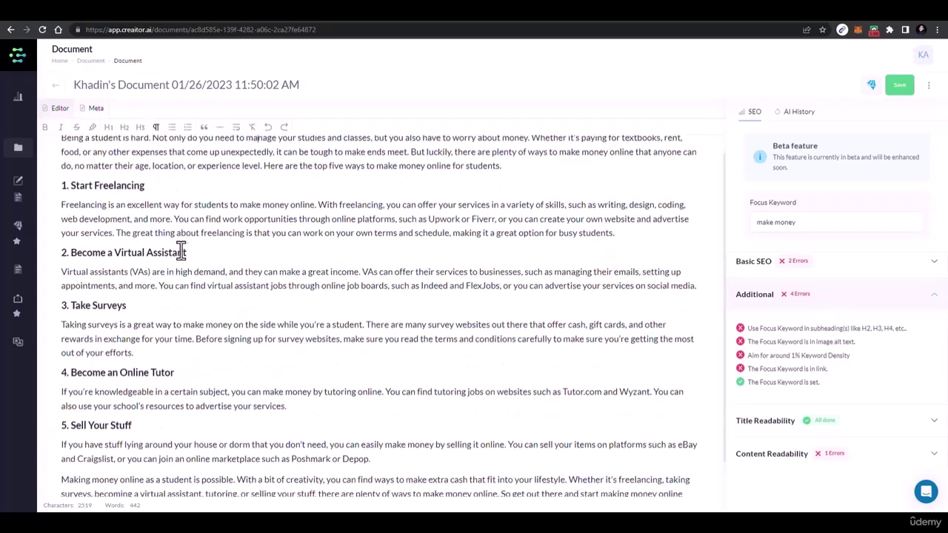
scroll(609, 334, down, 2)
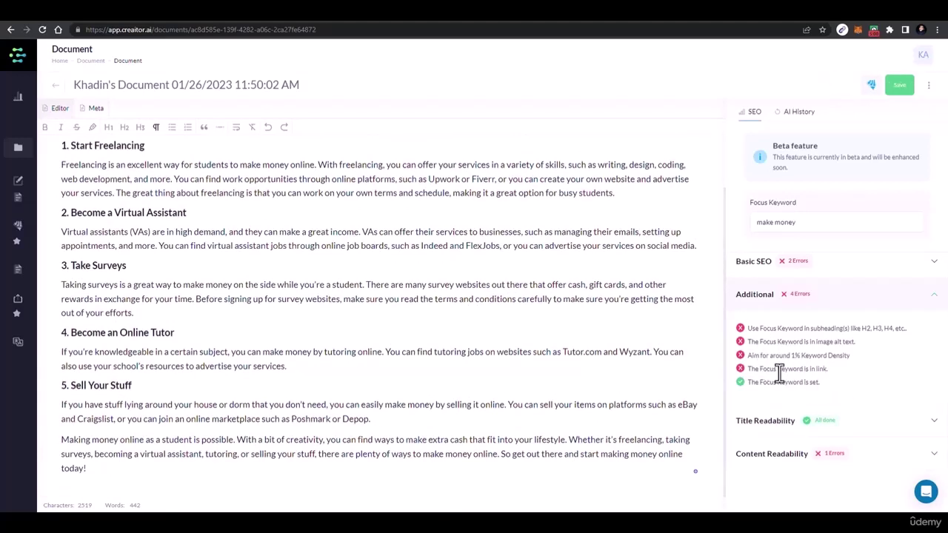
Look through the Content Readability and Basic SEO checklists.
click(763, 465)
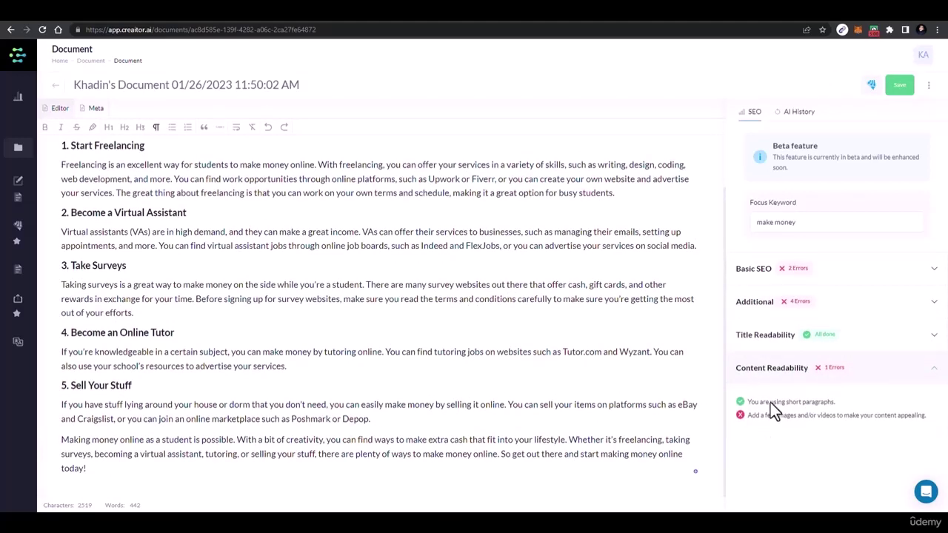
click(772, 371)
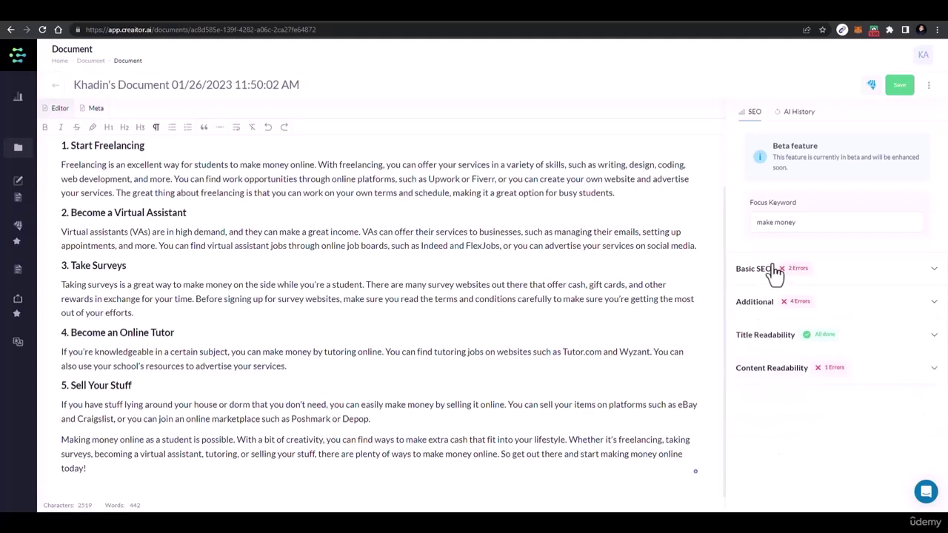
click(775, 270)
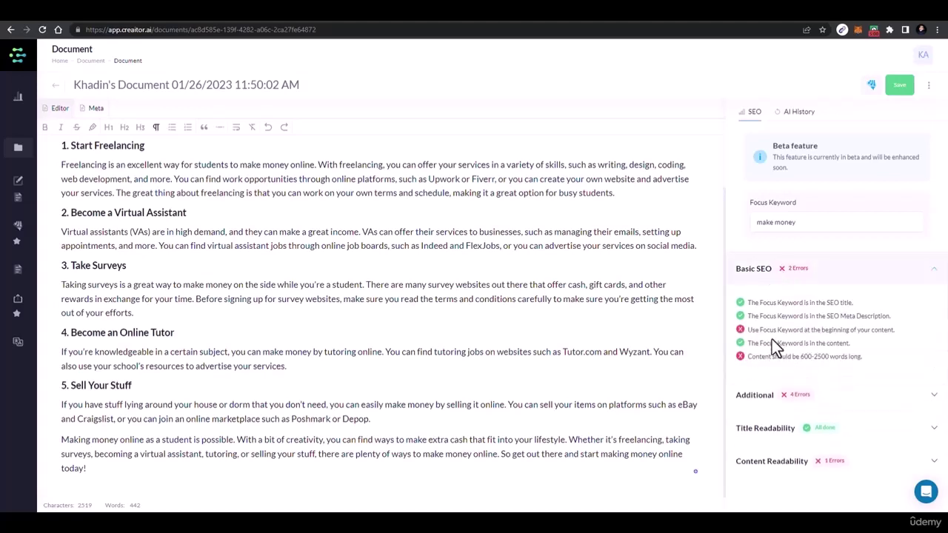
scroll(655, 301, up, 2)
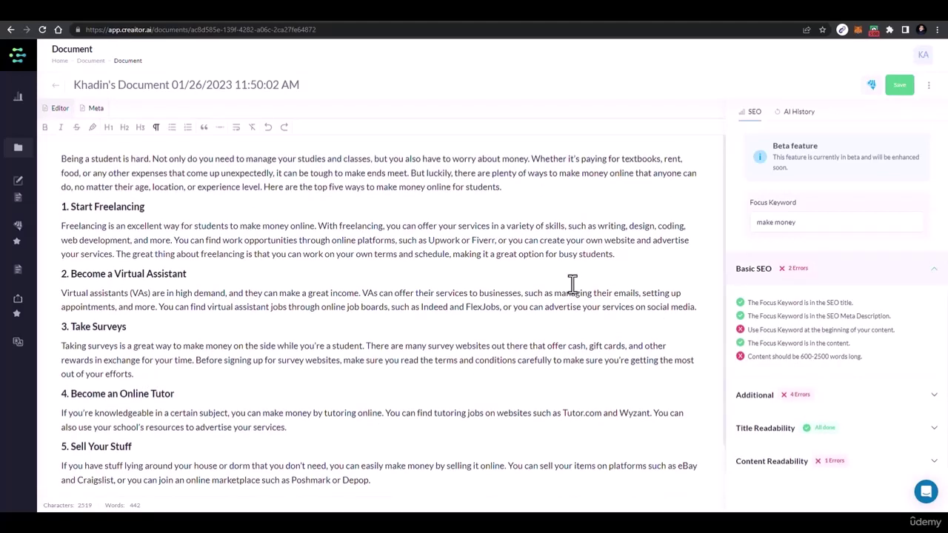
Extend the opening sentence with ', but you can make money online as a student'.
double_click(63, 159)
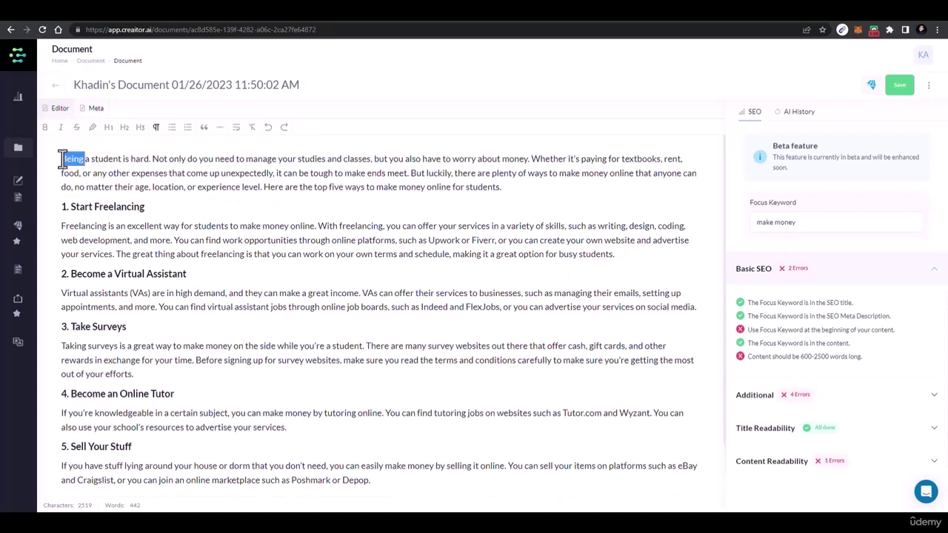
click(63, 159)
text(.)
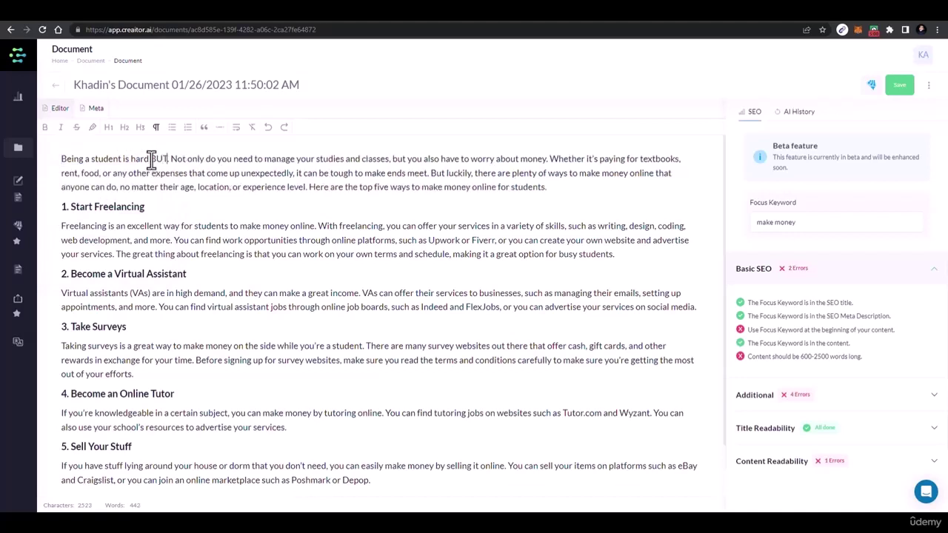
text(, but you cN)
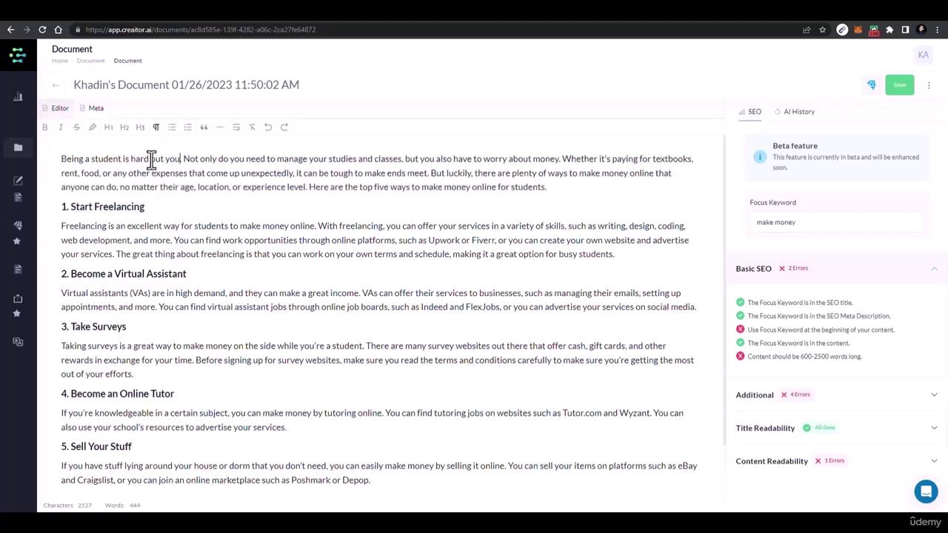
key(BackSpace)
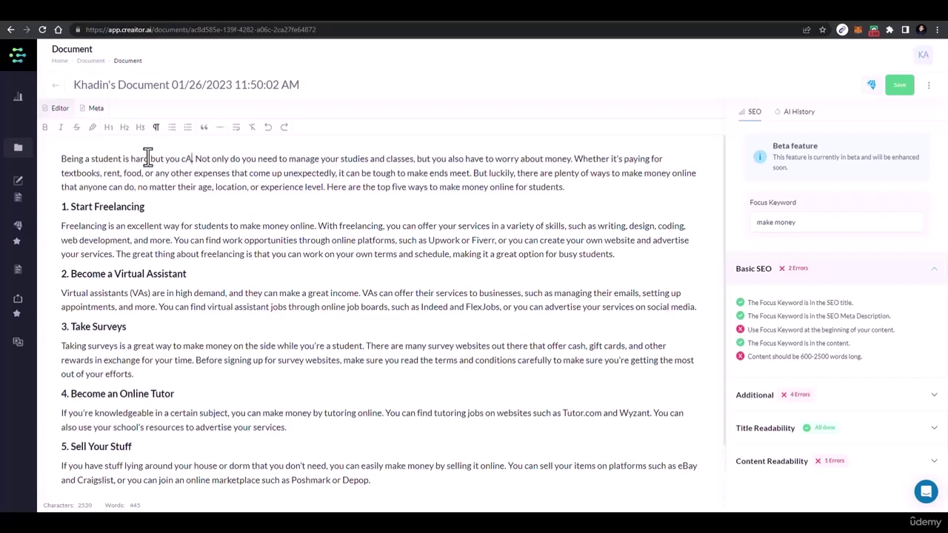
text(an )
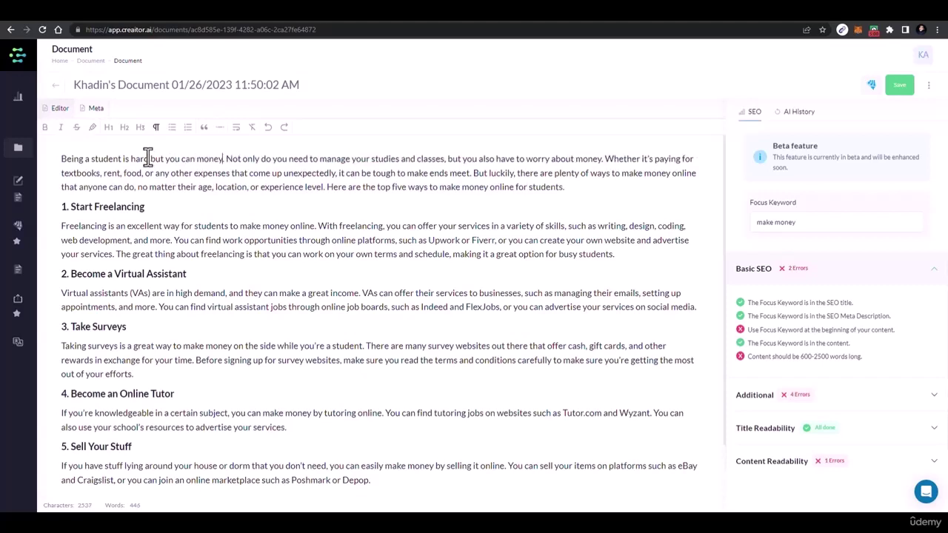
text(make mone)
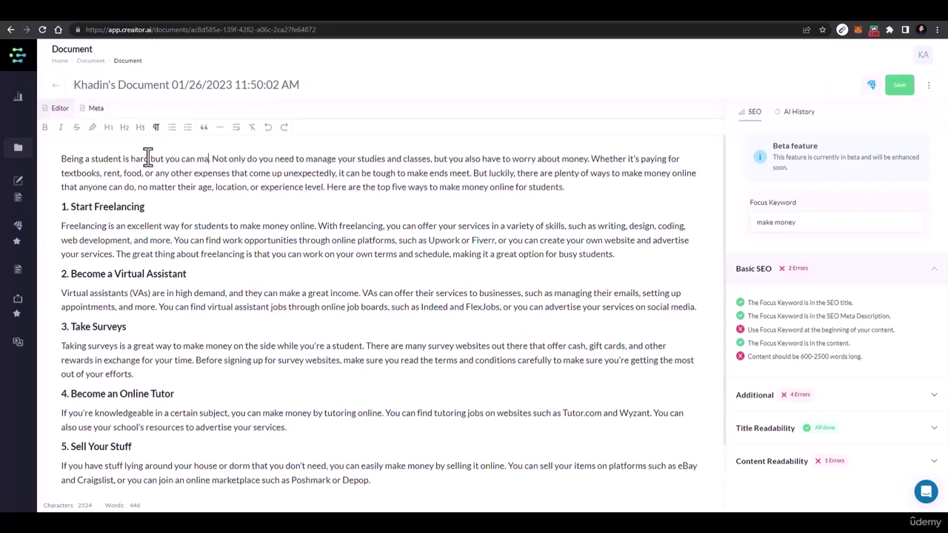
text(y online)
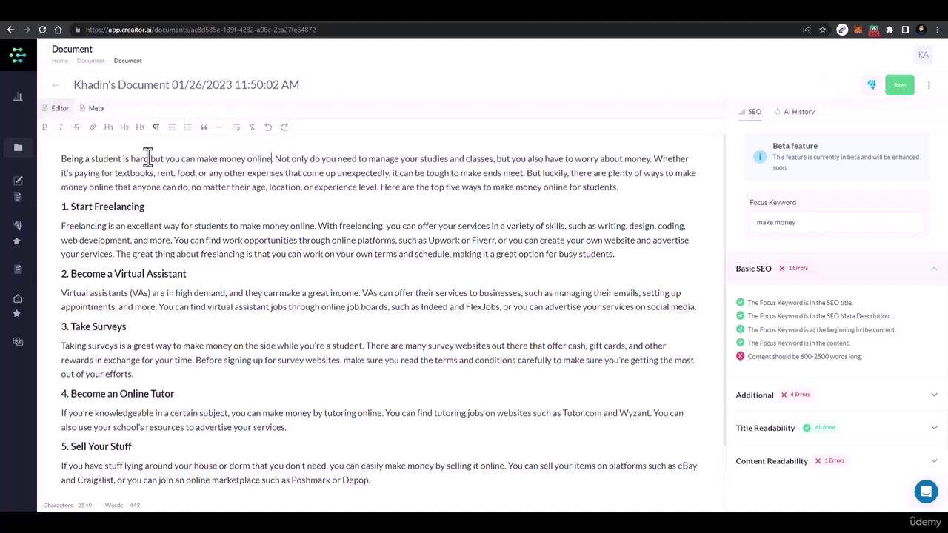
text( as)
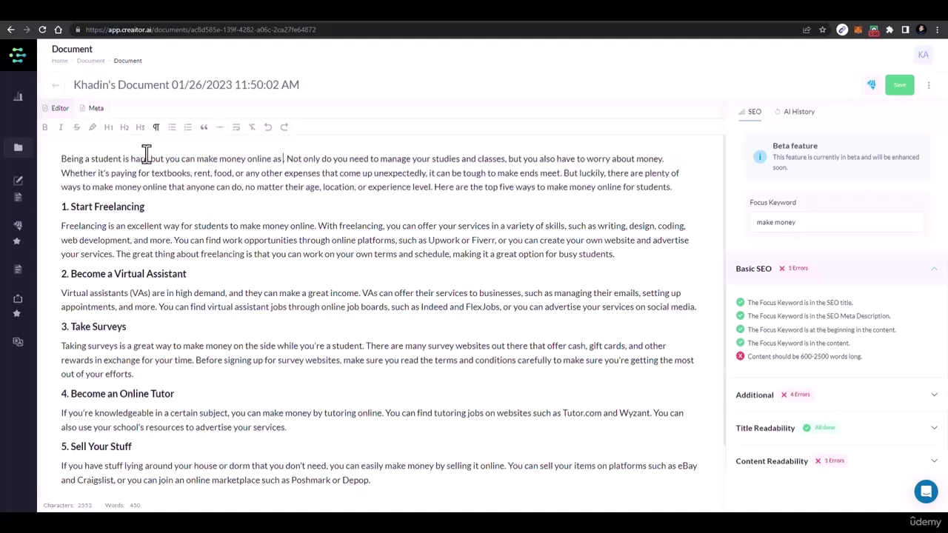
text( a student)
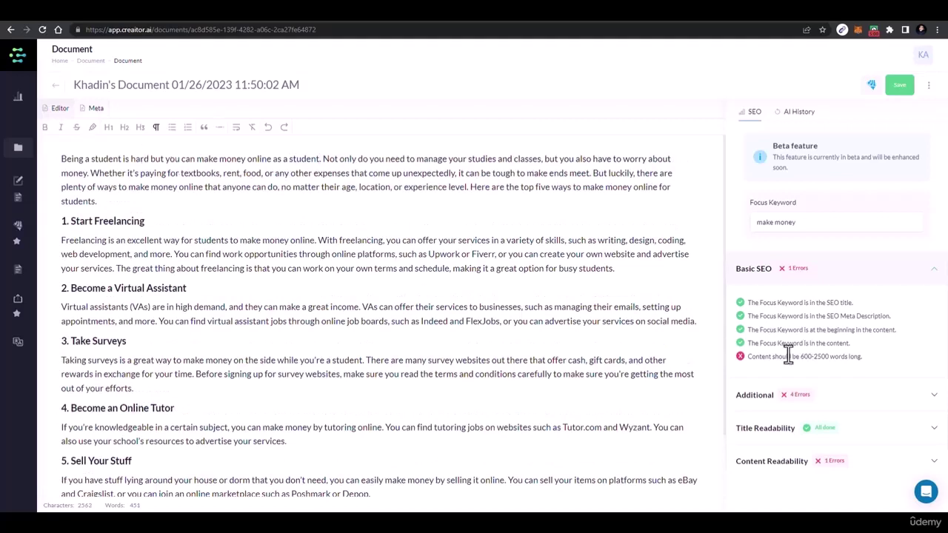
click(763, 400)
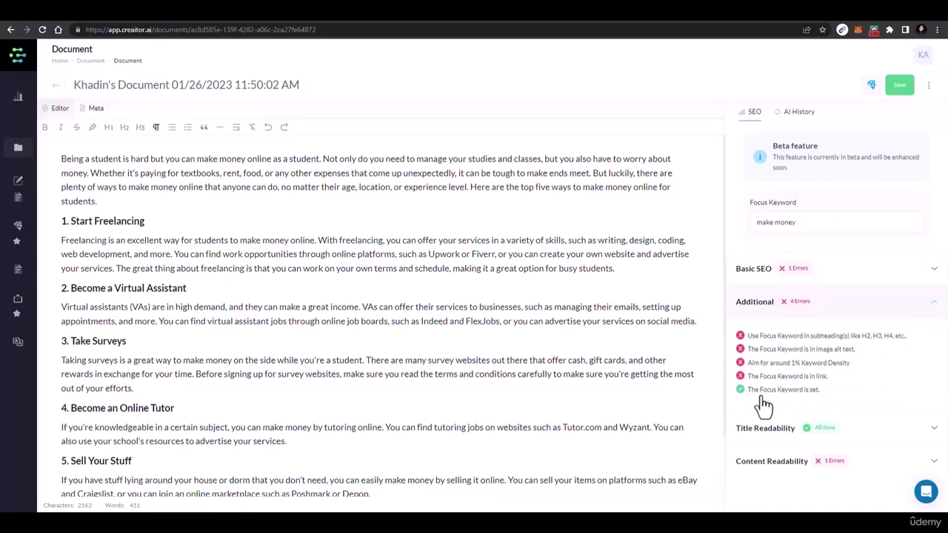
Append 'to Make Money Online' to the '3. Take Surveys' subheading.
scroll(311, 323, down, 2)
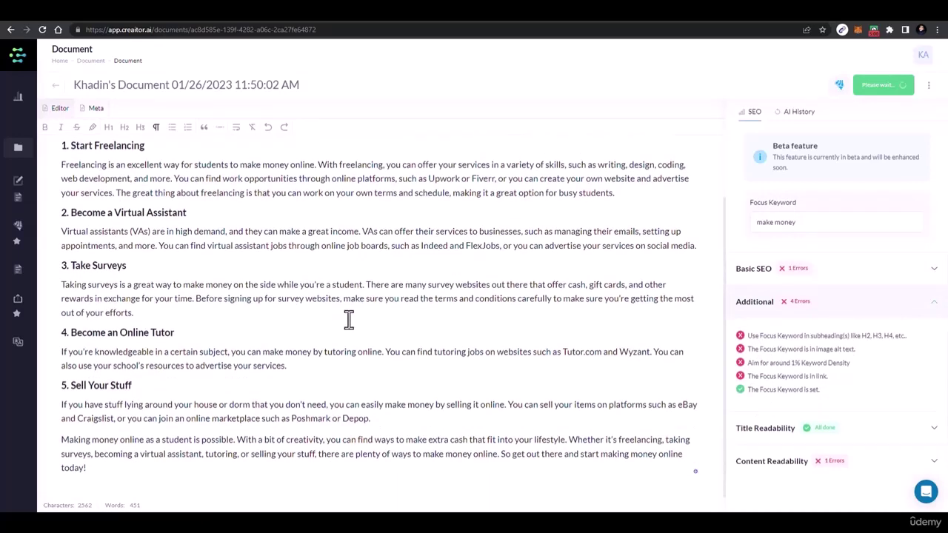
scroll(441, 318, up, 2)
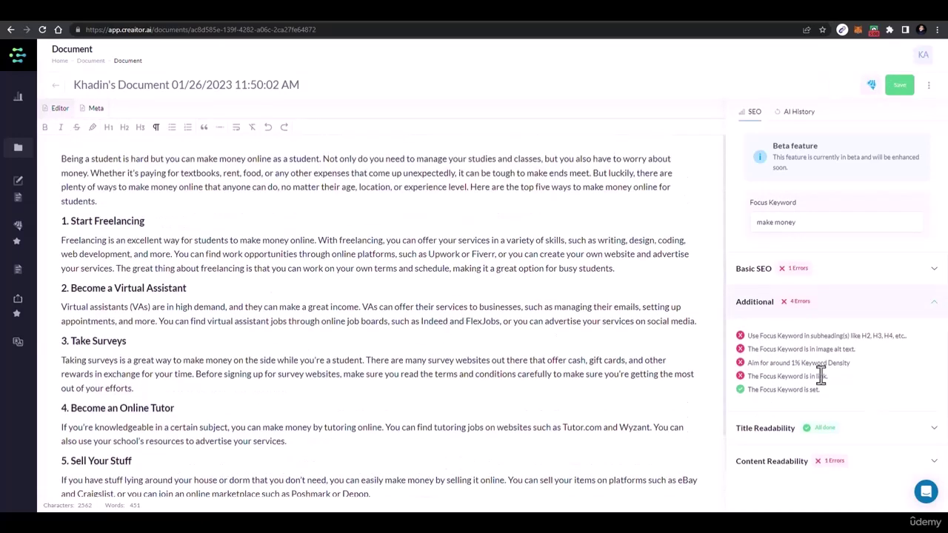
drag(760, 335, 861, 335)
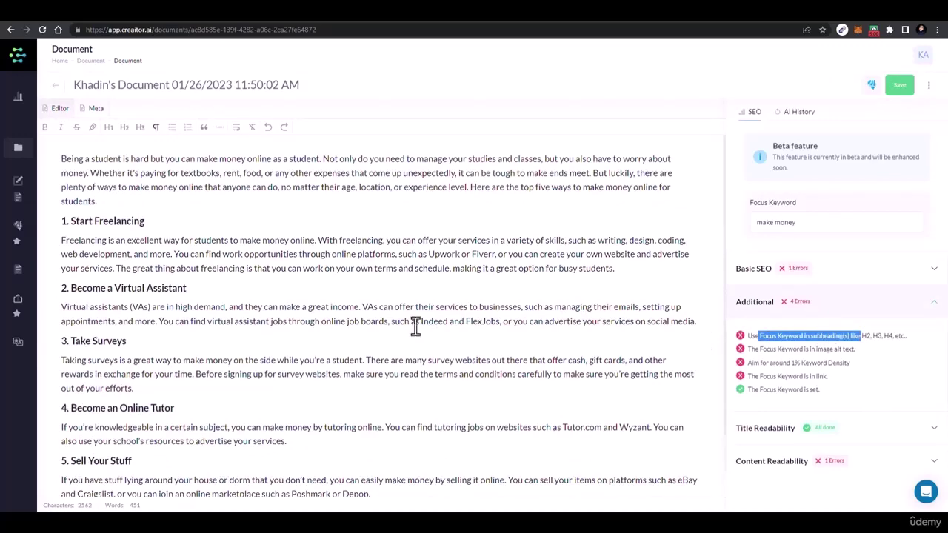
click(193, 290)
scroll(140, 317, down, 2)
click(145, 272)
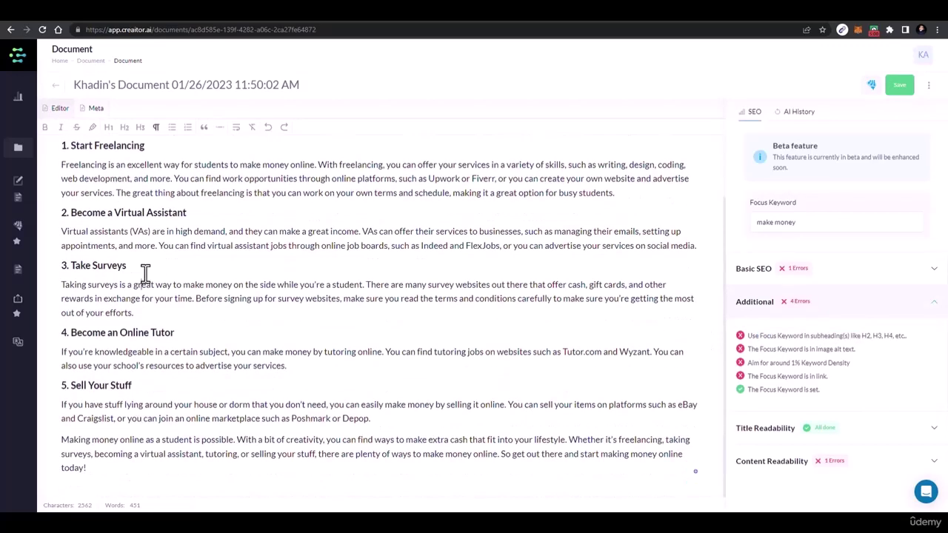
click(143, 263)
text(to Make Money Online)
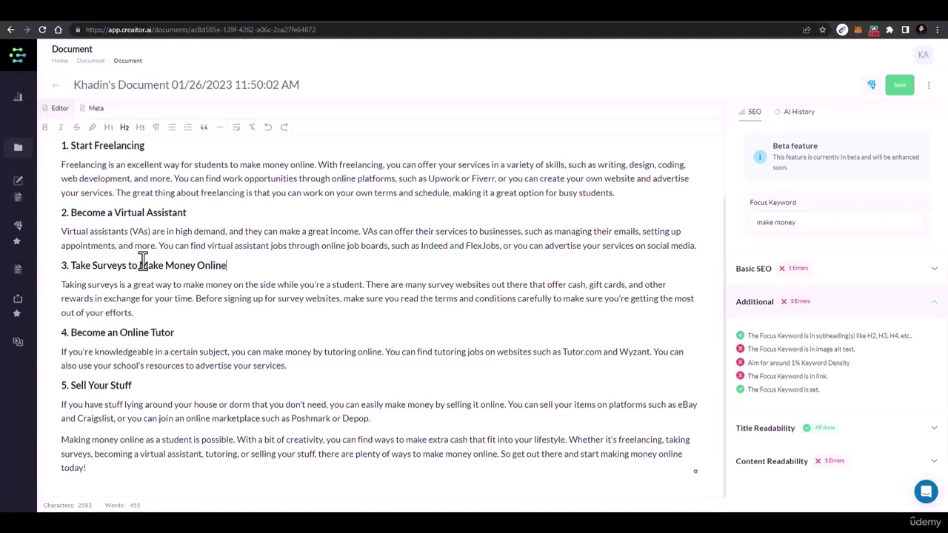
Check the Additional SEO tip about putting the keyword in a link.
click(402, 334)
scroll(452, 324, up, 2)
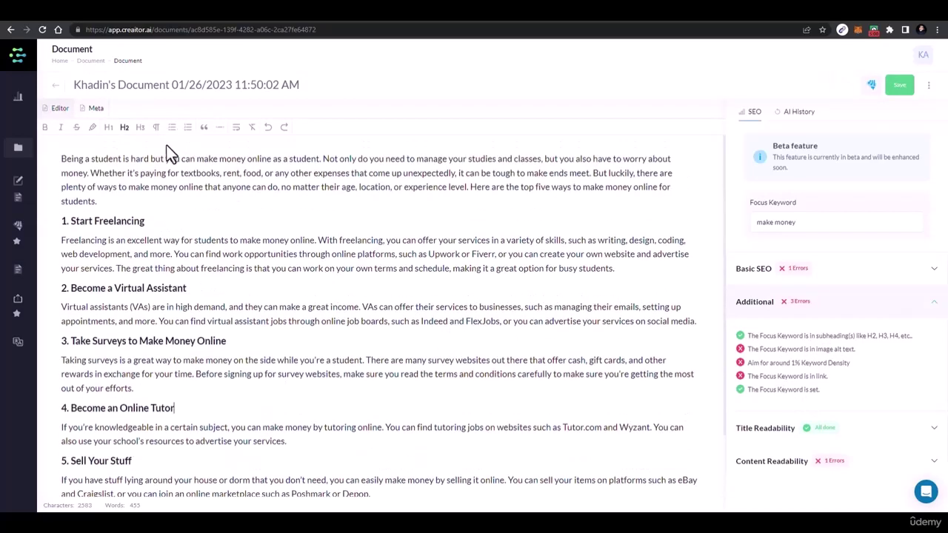
scroll(168, 178, down, 1)
scroll(168, 195, up, 2)
drag(755, 376, 828, 376)
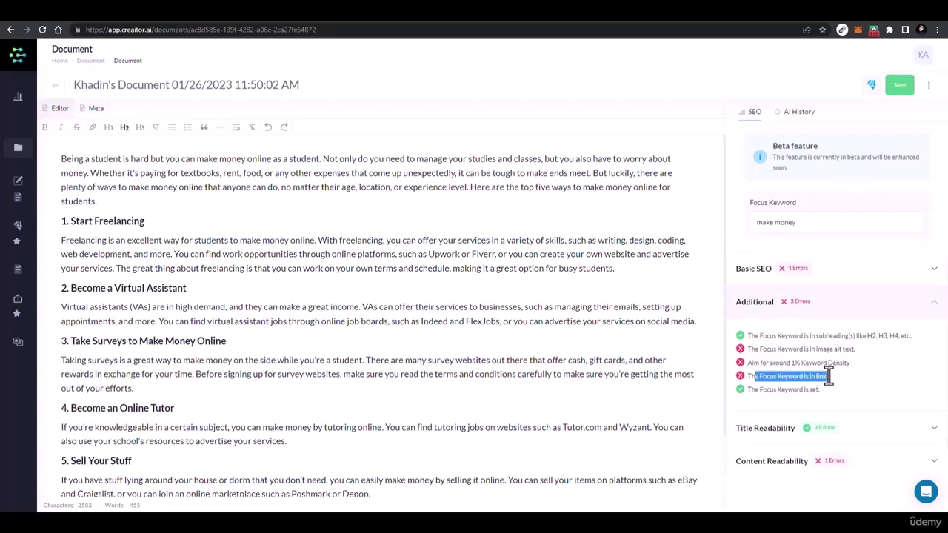
click(827, 375)
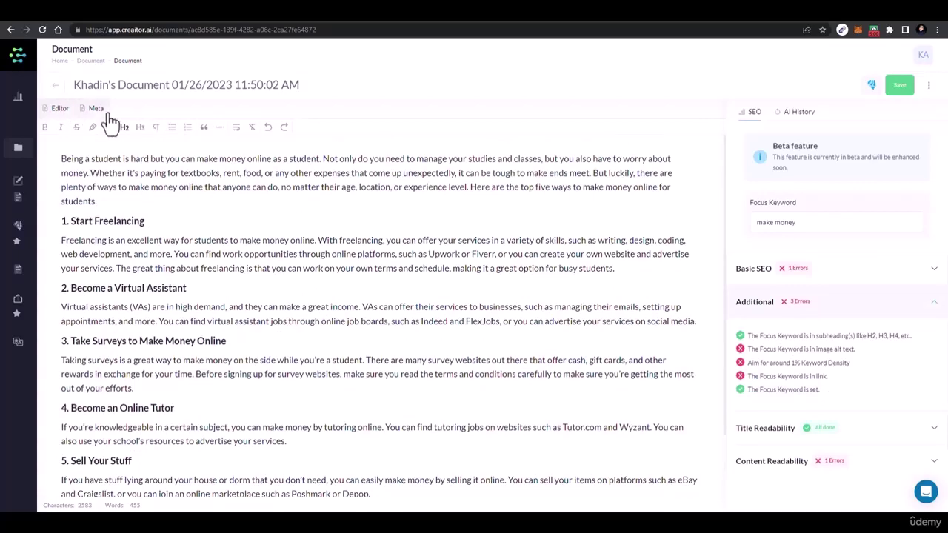
Enter 'make-money-online-for-students' as the URL slug, then go back to the article text.
click(104, 112)
scroll(152, 341, down, 1)
click(438, 354)
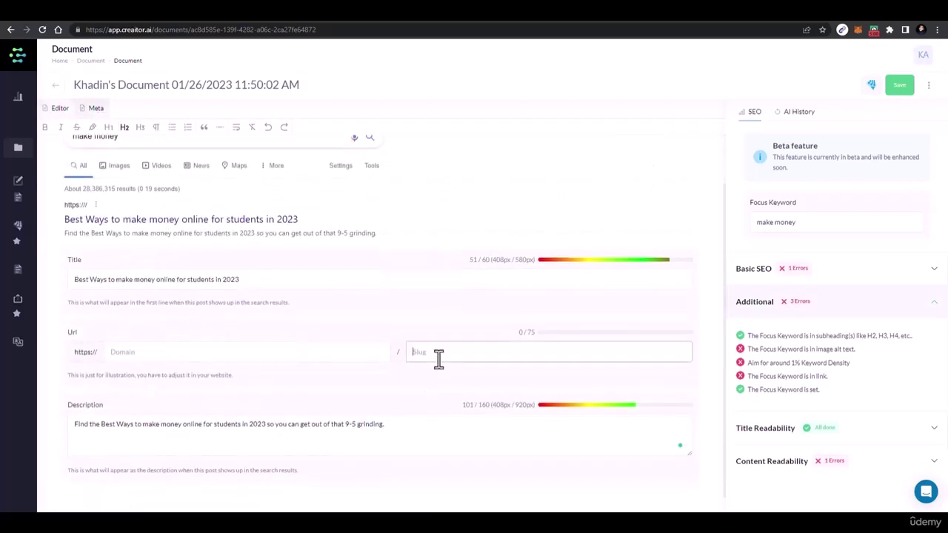
text(make-money-online)
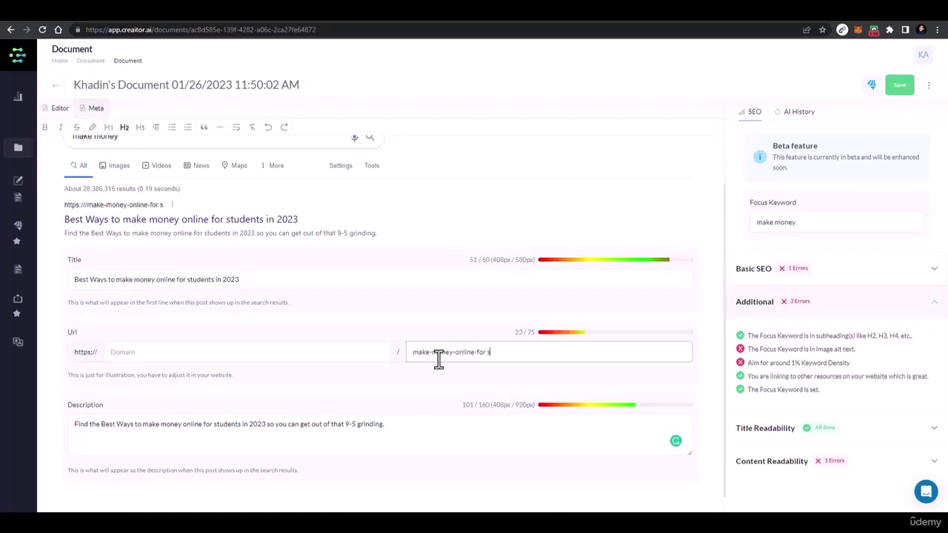
text(-for-students)
drag(763, 364, 836, 362)
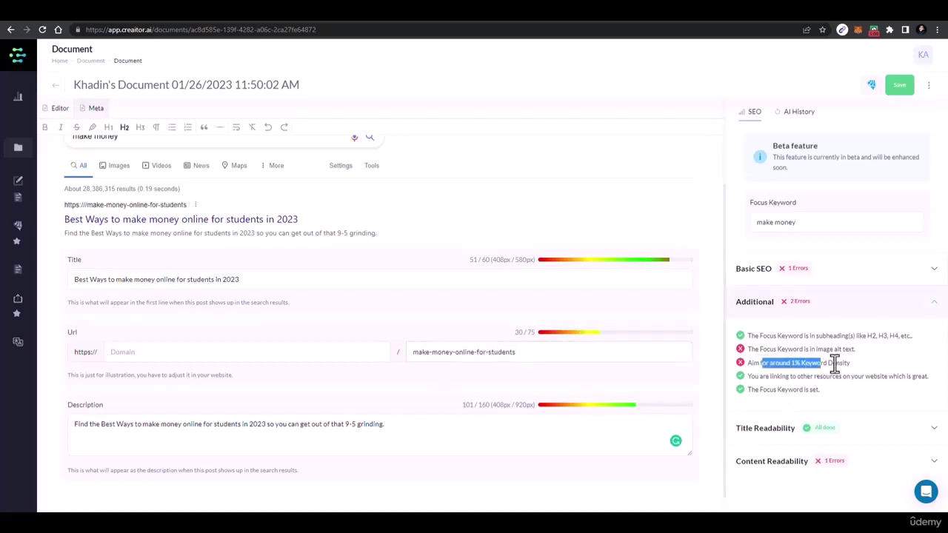
click(59, 108)
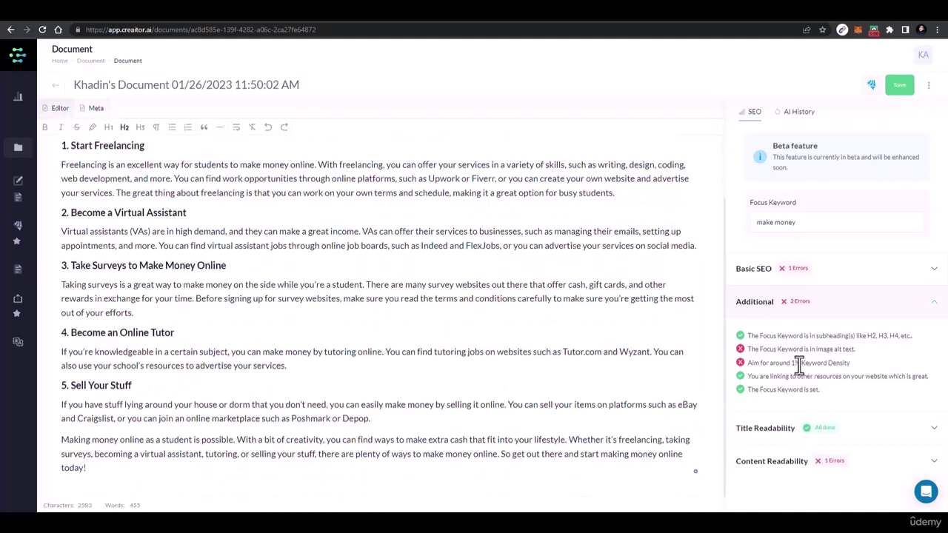
Review the readability tip asking for images or videos, undoing an accidental horizontal line.
scroll(327, 386, up, 2)
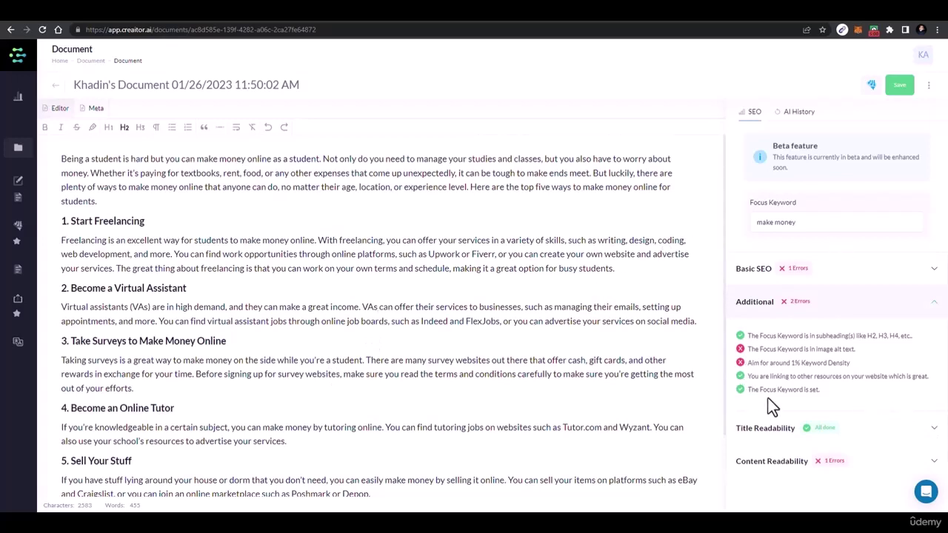
click(772, 461)
drag(757, 415, 857, 416)
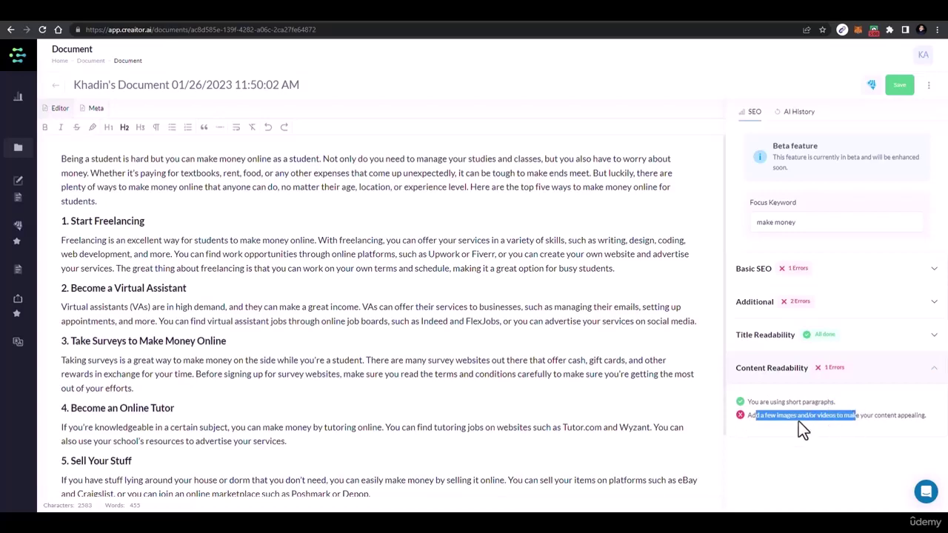
scroll(383, 293, down, 1)
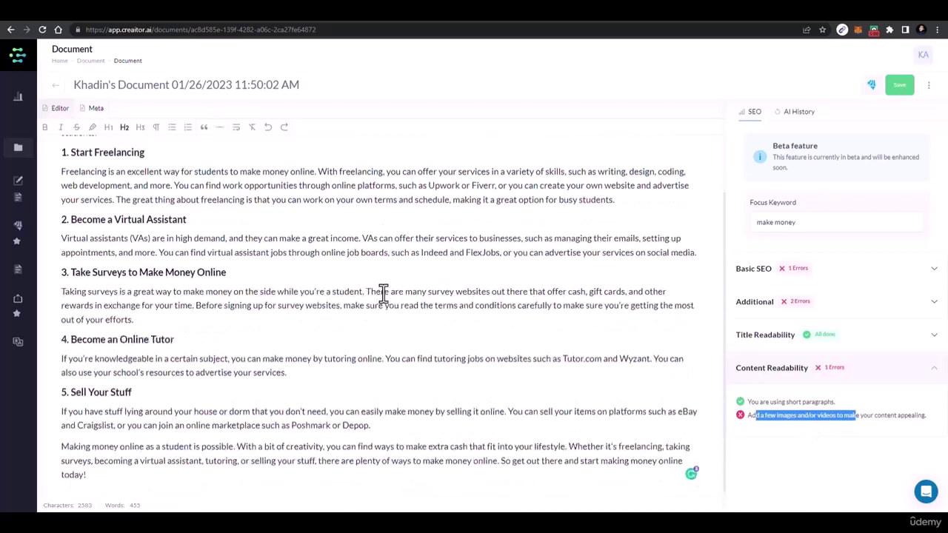
scroll(383, 292, up, 1)
click(220, 129)
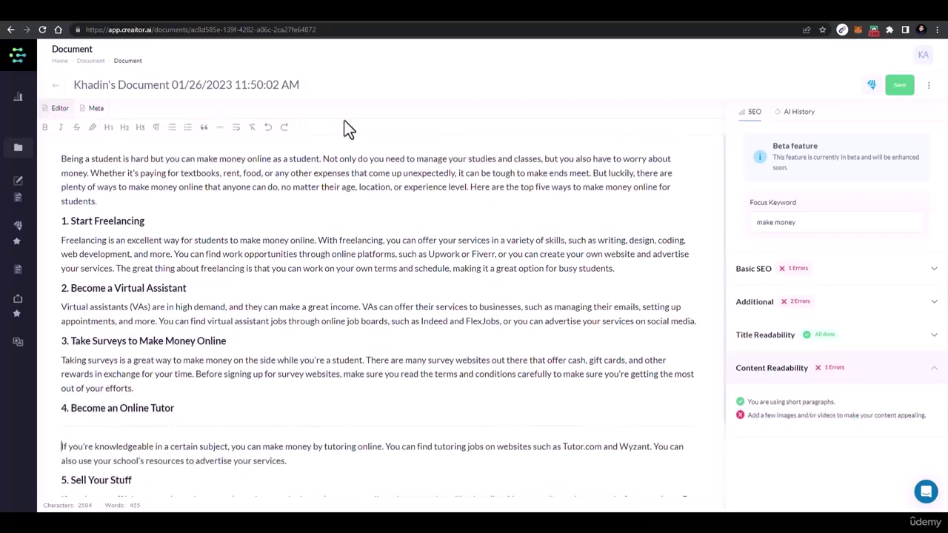
scroll(265, 252, down, 1)
scroll(267, 256, up, 1)
key(ctrl+z)
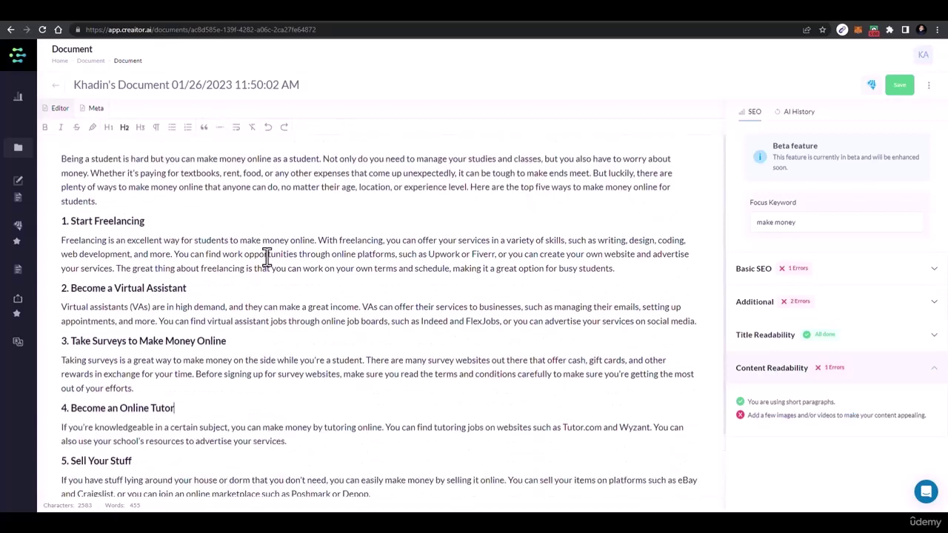
Save the article, briefly opening and closing the AI Assistant templates.
click(898, 86)
click(870, 88)
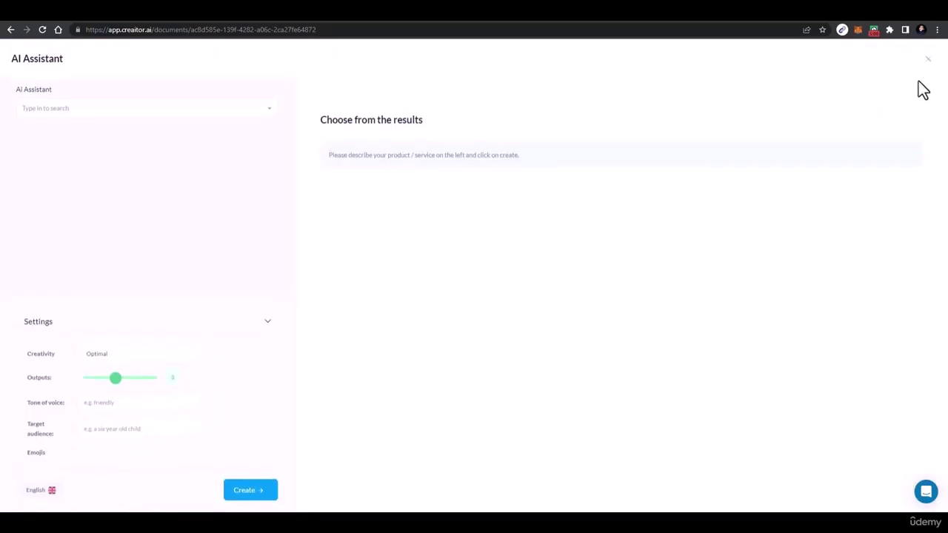
click(203, 113)
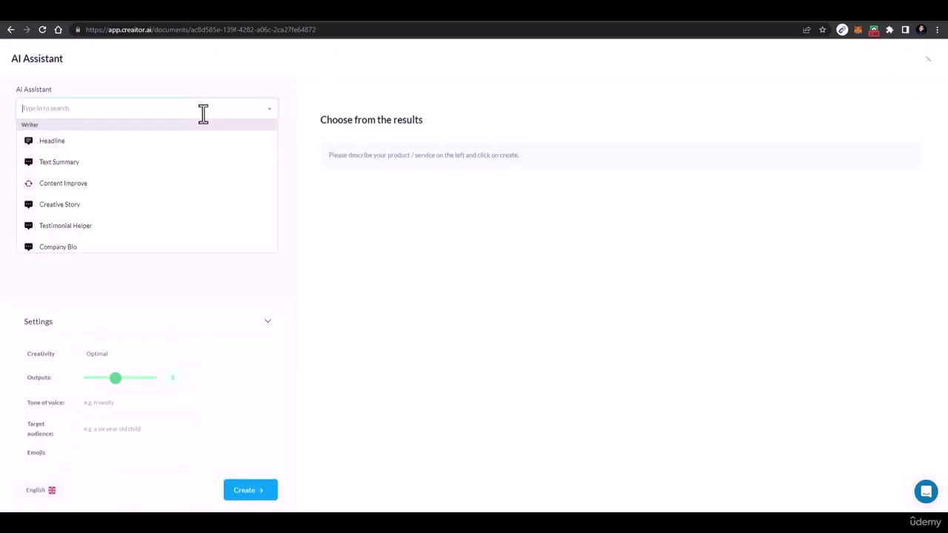
click(501, 337)
click(928, 60)
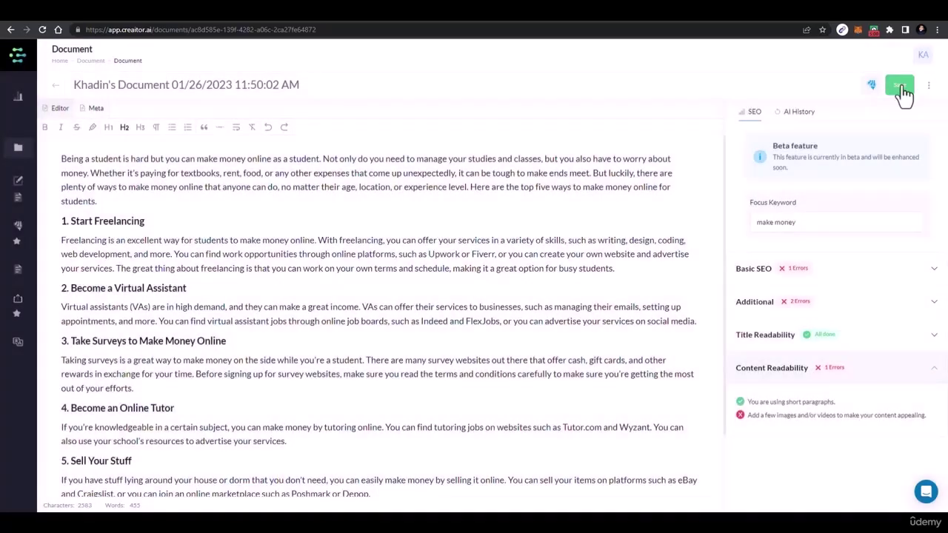
Export the article as a PDF, open the downloaded file to check it, and return to the editor.
click(928, 88)
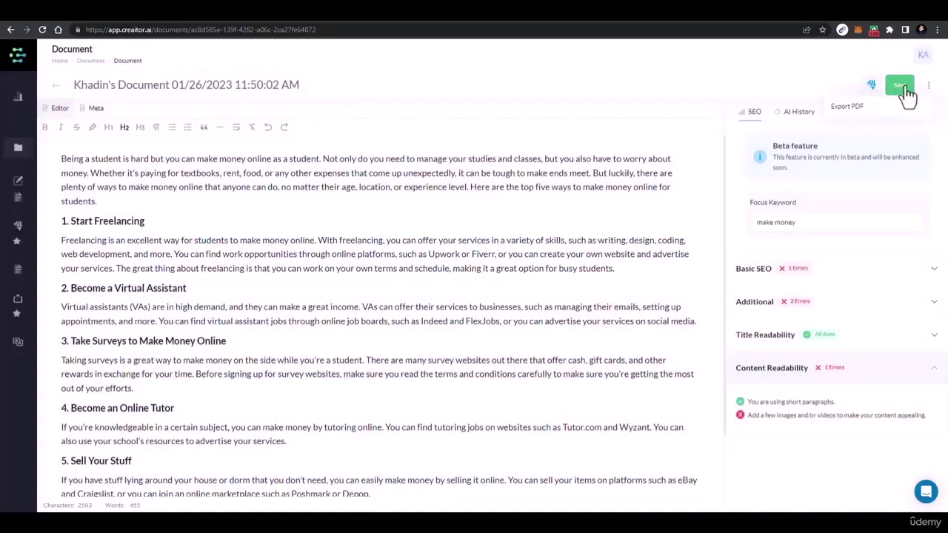
click(841, 117)
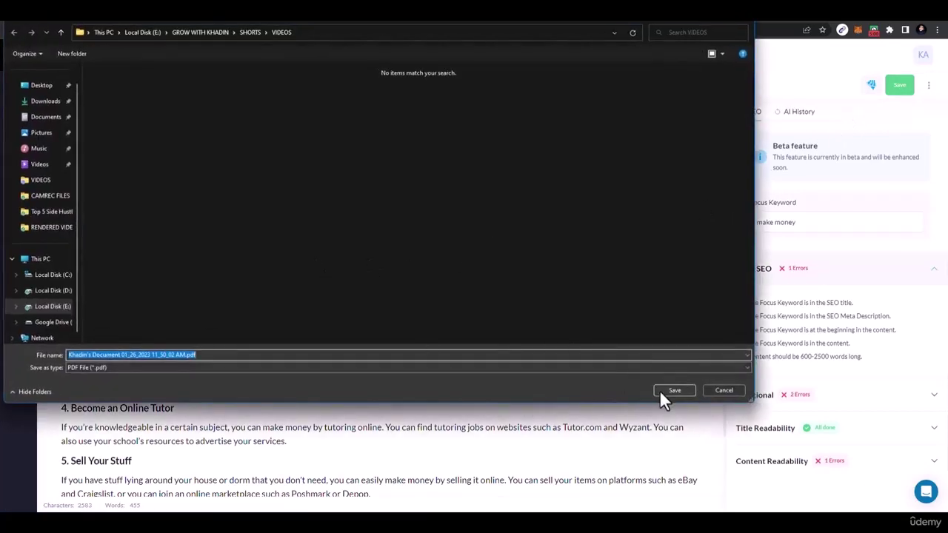
click(659, 391)
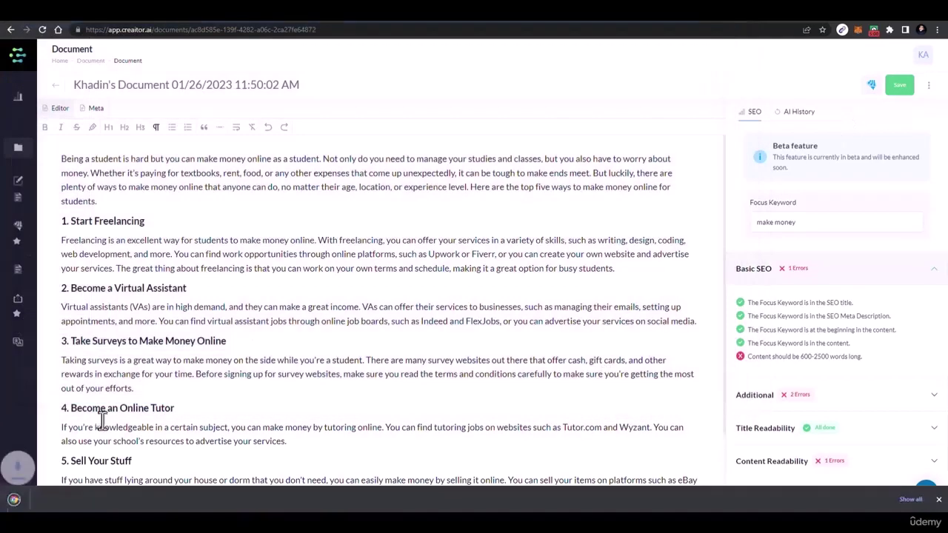
click(57, 502)
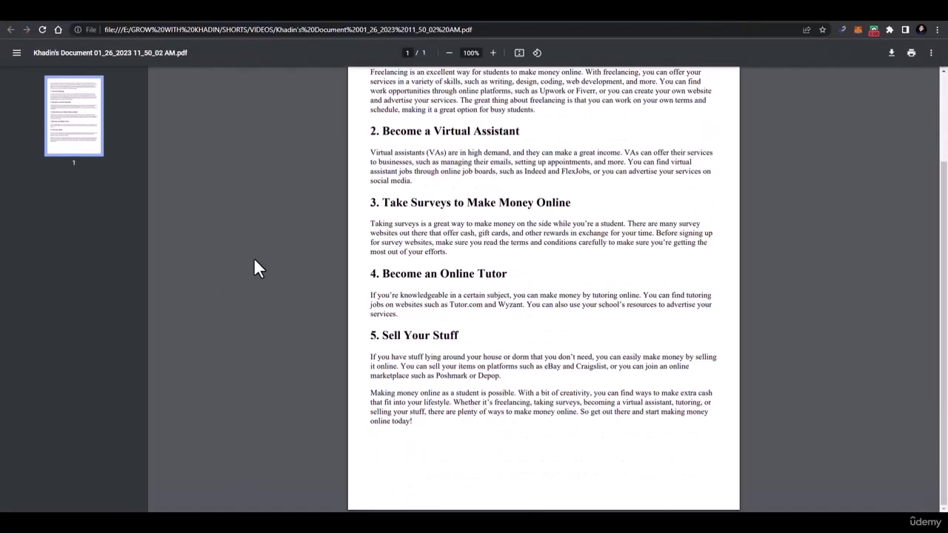
scroll(374, 294, up, 3)
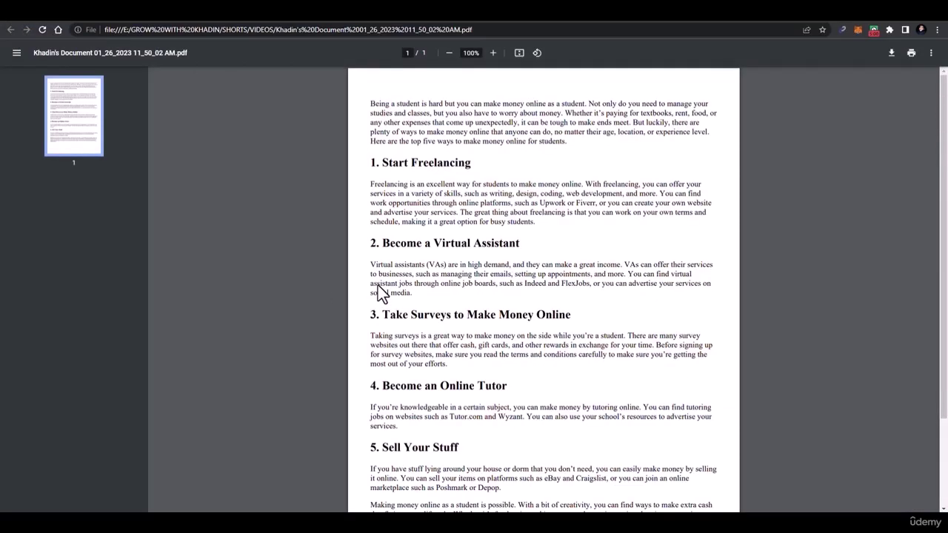
click(234, 16)
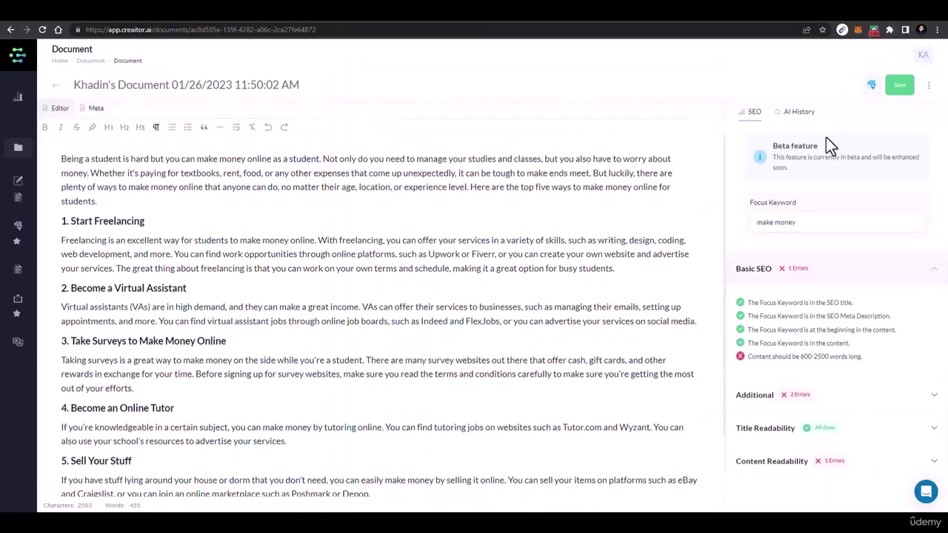
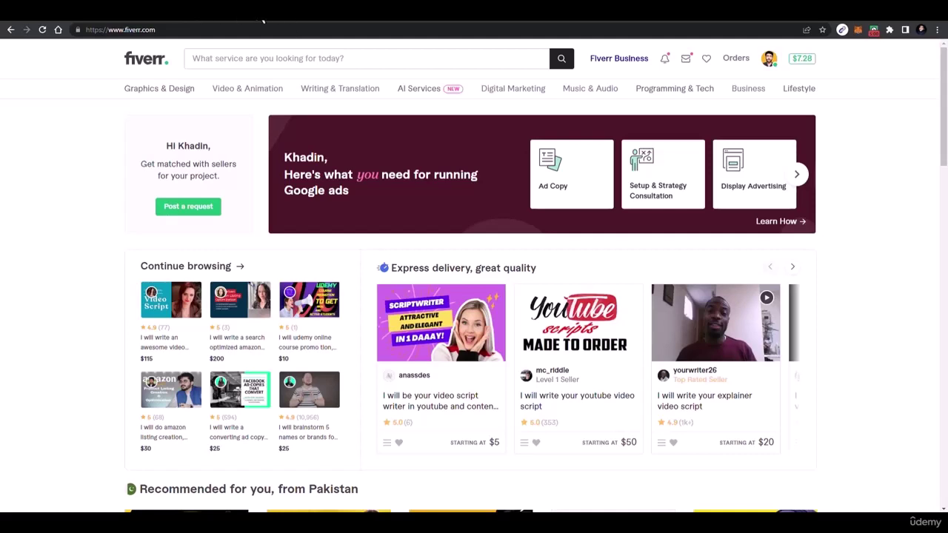
Search Google for 'best freelancing website' in a new tab and scroll through the results.
click(263, 22)
click(381, 27)
click(370, 23)
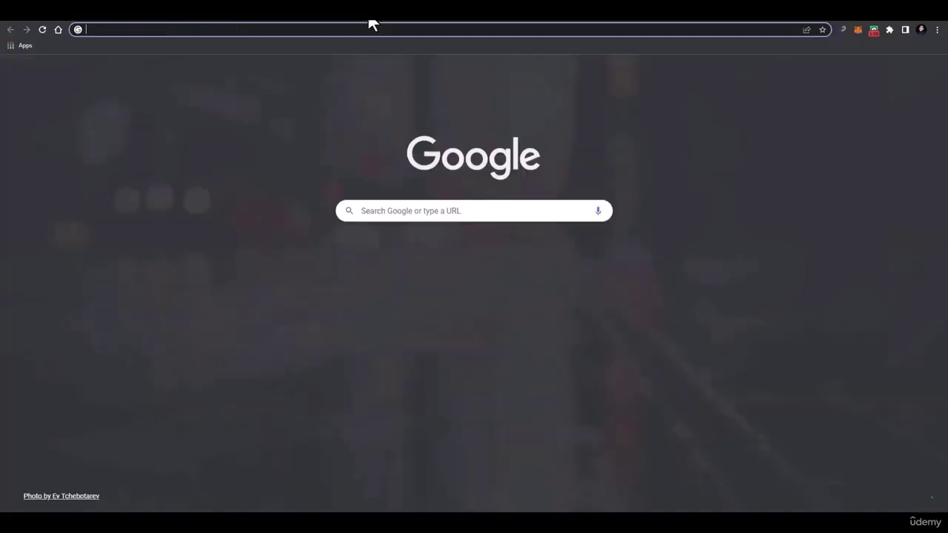
text(BEST FRE)
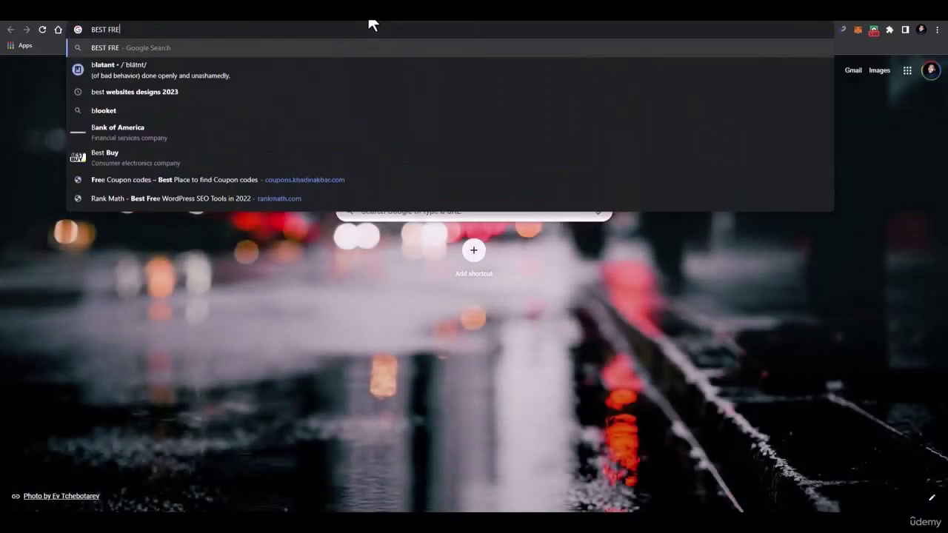
text(ELANCING WEBSTIE)
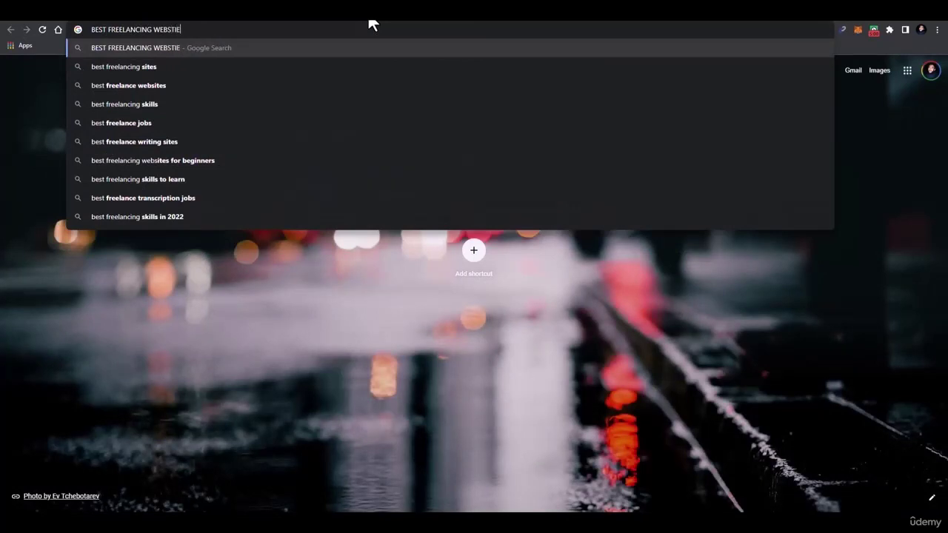
key(Return)
scroll(270, 300, down, 2)
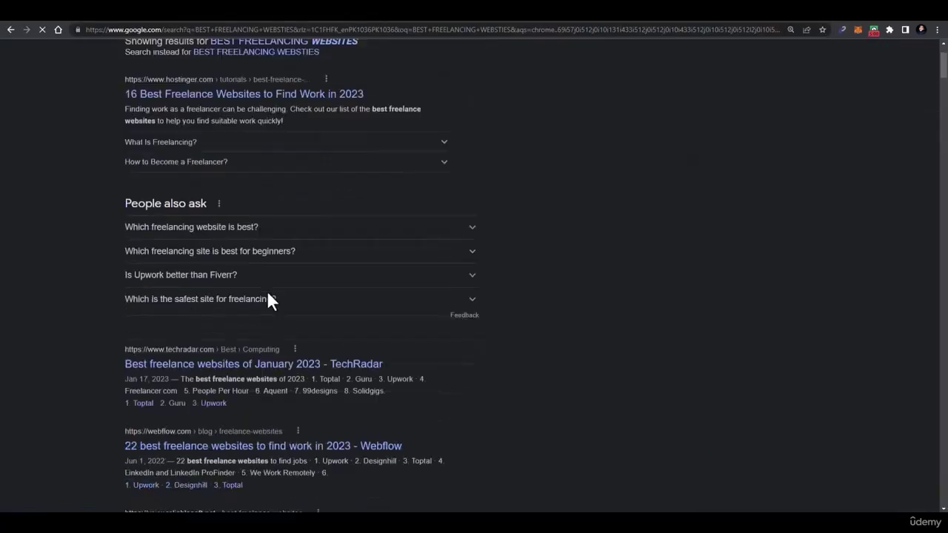
scroll(269, 300, down, 1)
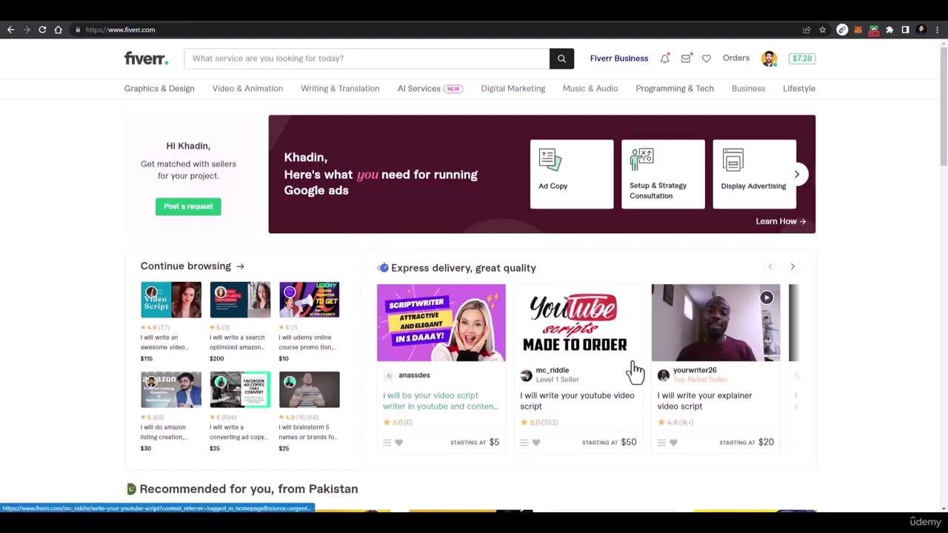
Open the YouTube video script gig on Fiverr and look over its details.
click(526, 398)
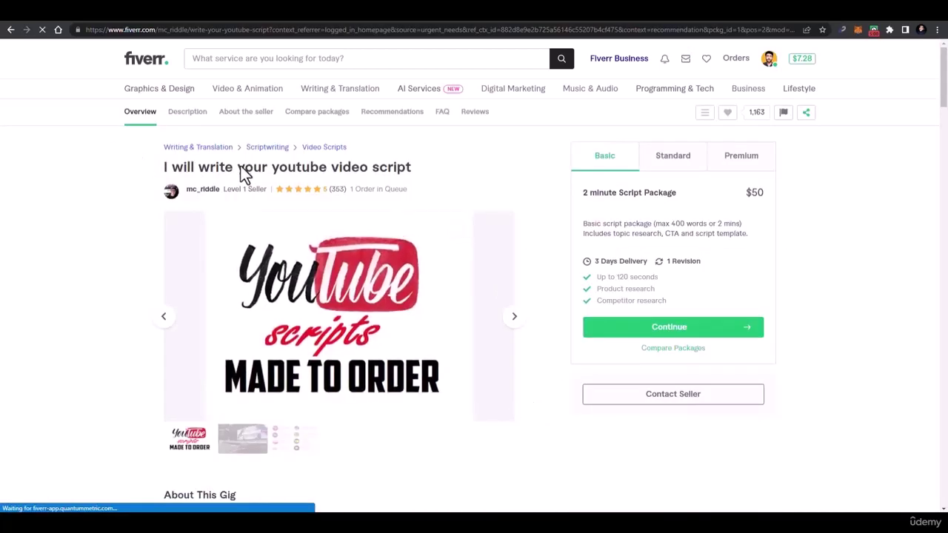
scroll(411, 343, down, 4)
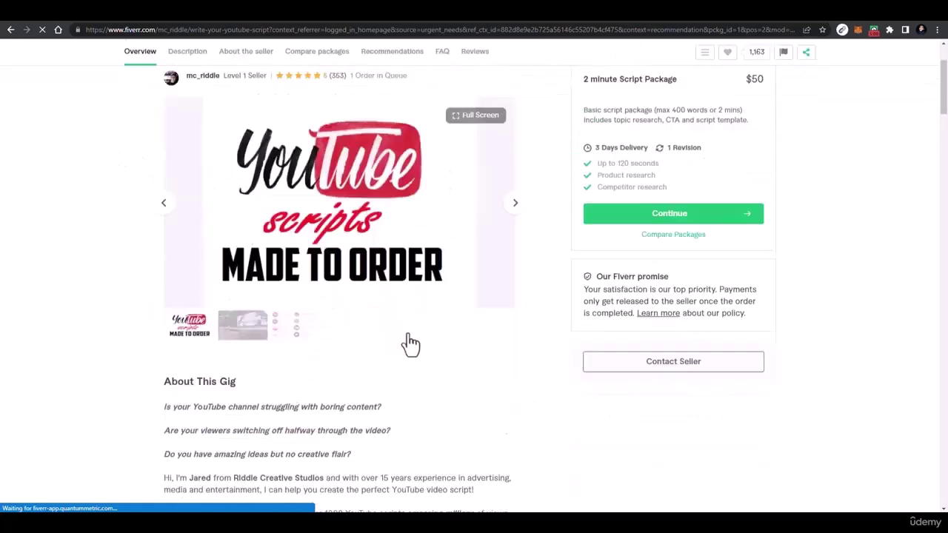
scroll(698, 131, up, 3)
scroll(286, 413, up, 1)
scroll(227, 393, down, 4)
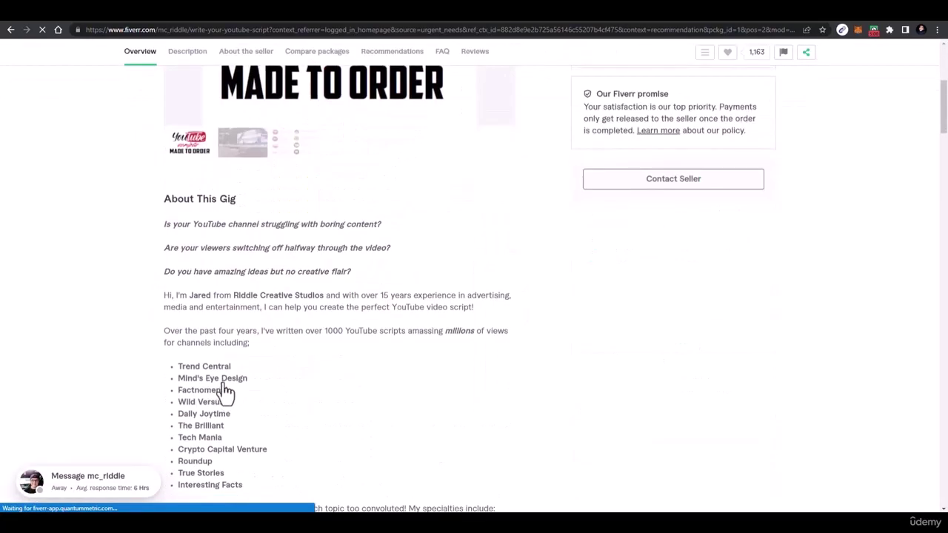
scroll(281, 354, up, 1)
scroll(293, 354, down, 2)
scroll(305, 355, up, 6)
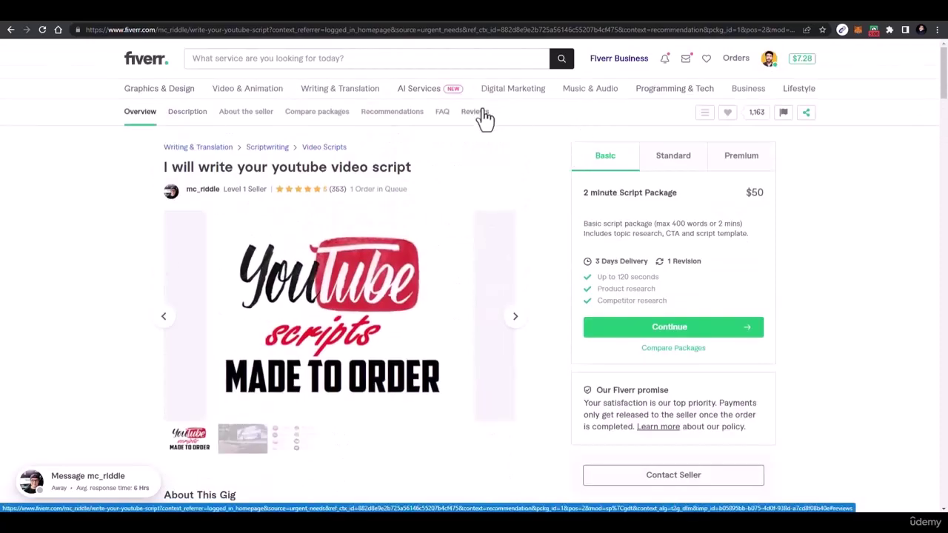
Choose Become a Seller from the account menu and start the seller sign-up.
click(770, 63)
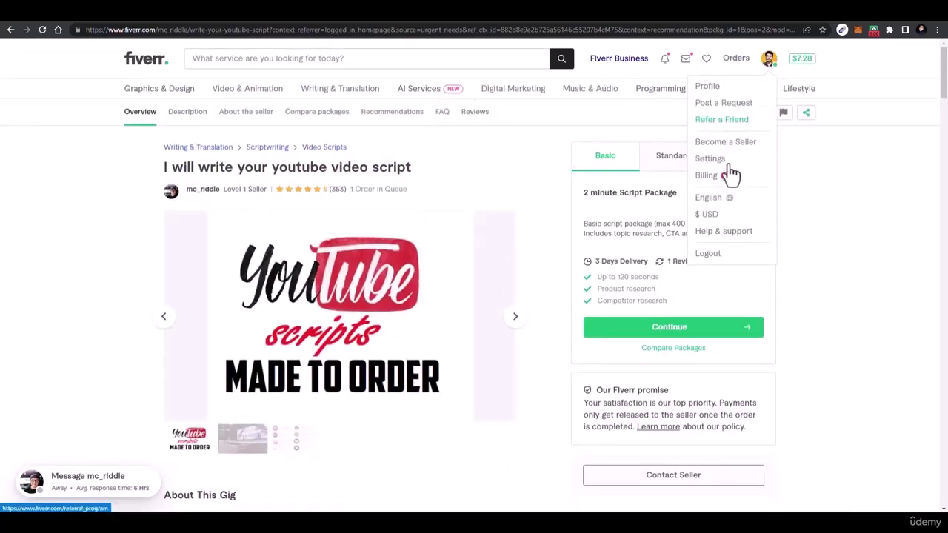
click(708, 151)
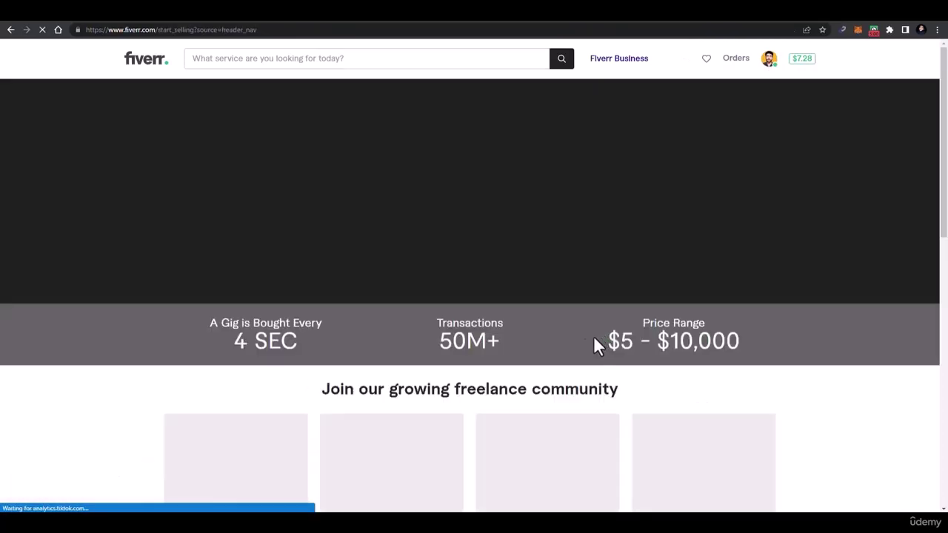
scroll(654, 225, down, 7)
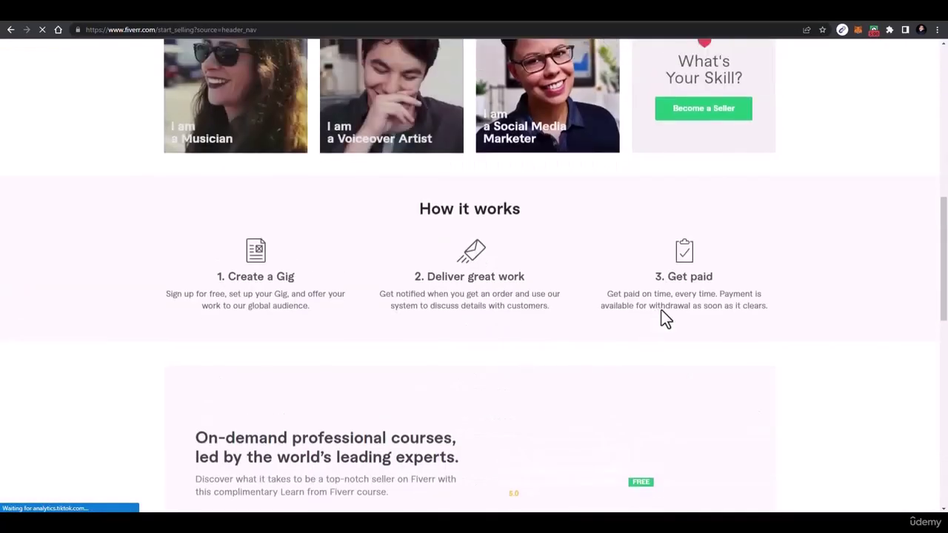
scroll(664, 317, up, 1)
click(703, 202)
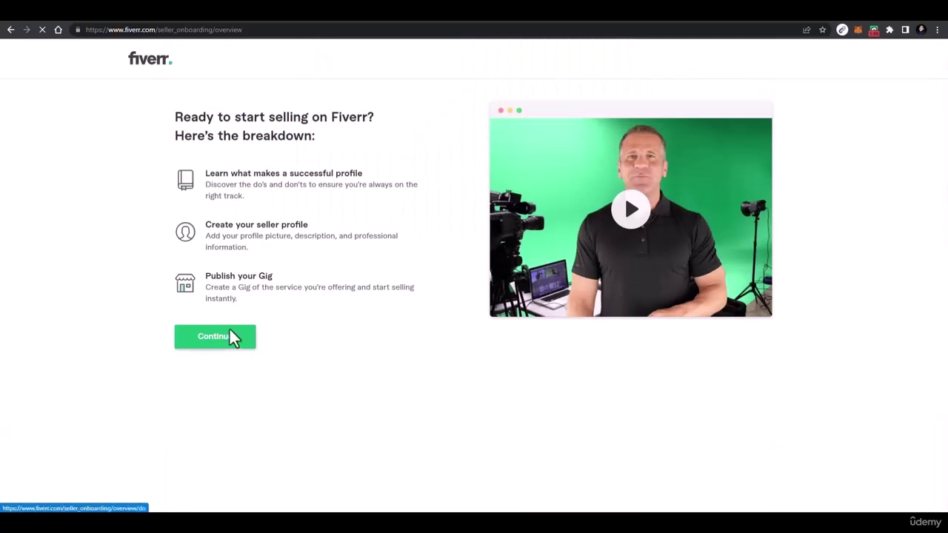
Move past the selling breakdown, profile tips and things-to-avoid pages to the Personal Info form.
click(230, 336)
click(435, 336)
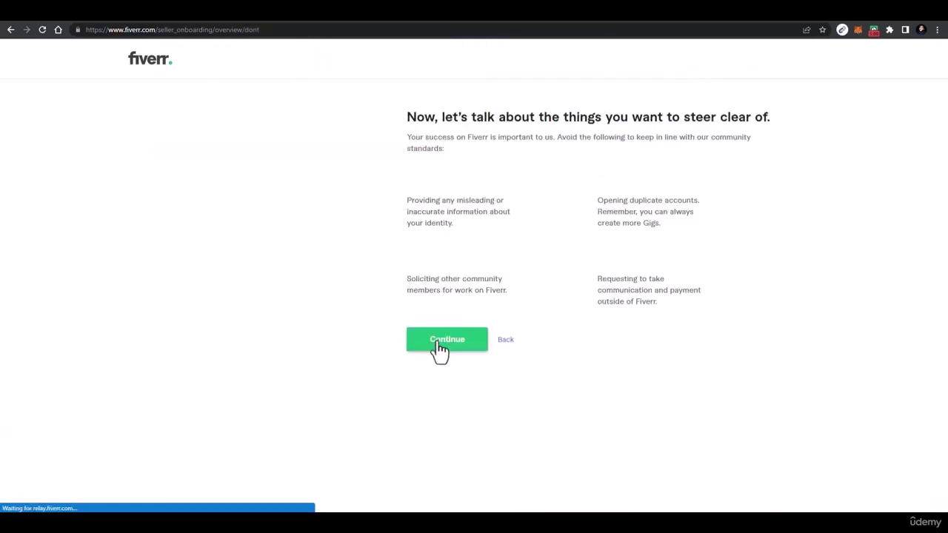
click(438, 348)
scroll(501, 317, down, 3)
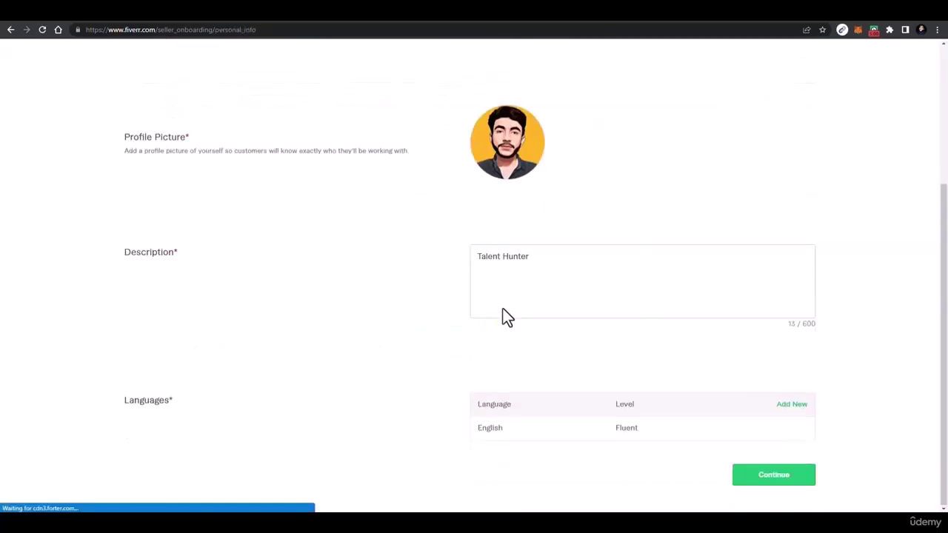
click(786, 489)
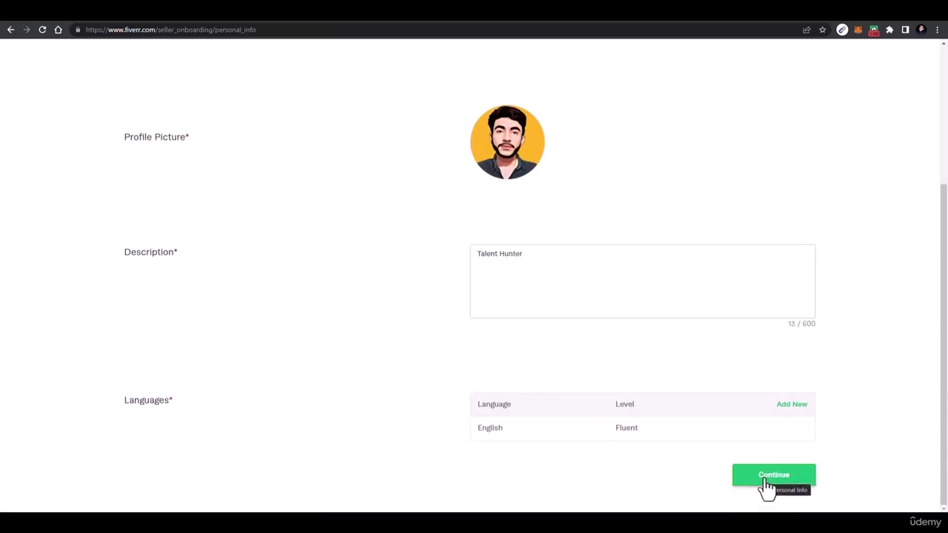
scroll(493, 318, up, 3)
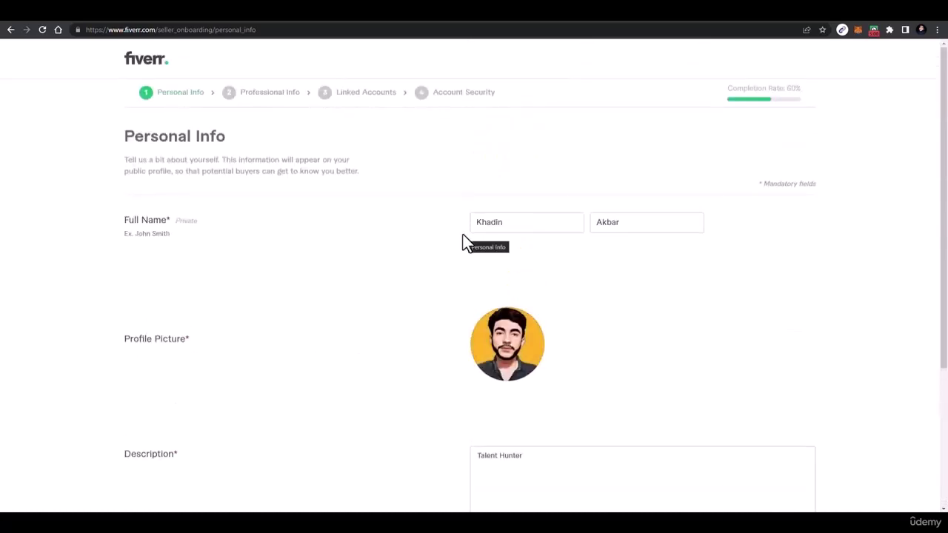
scroll(519, 296, down, 3)
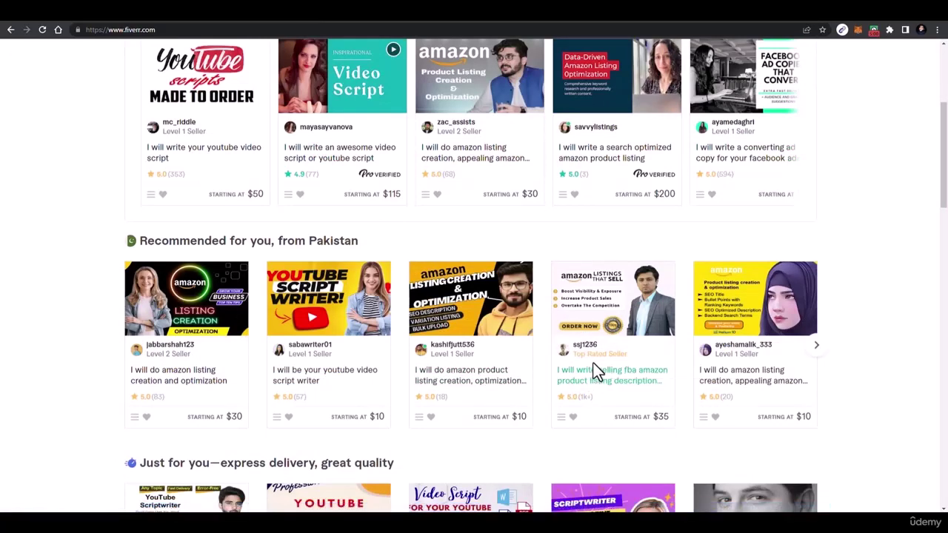
scroll(593, 363, up, 3)
scroll(863, 93, up, 1)
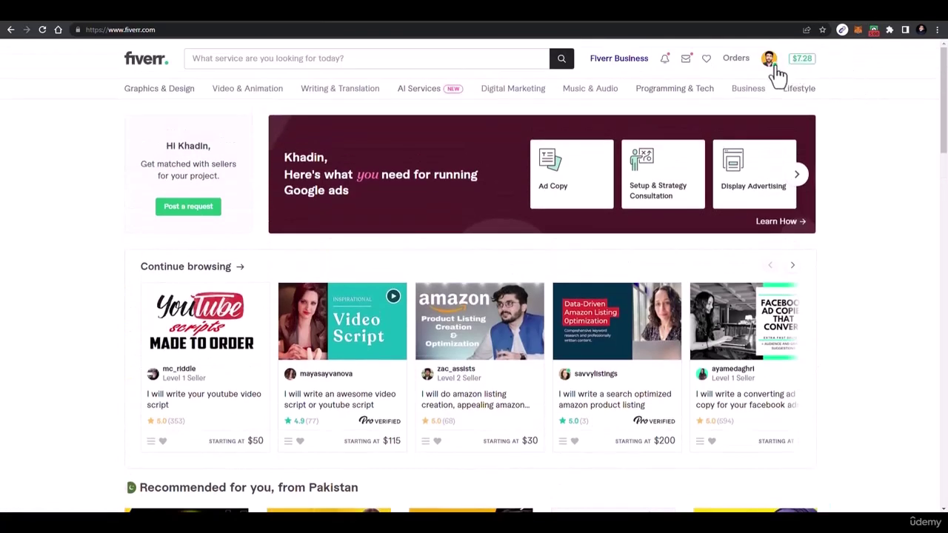
click(771, 61)
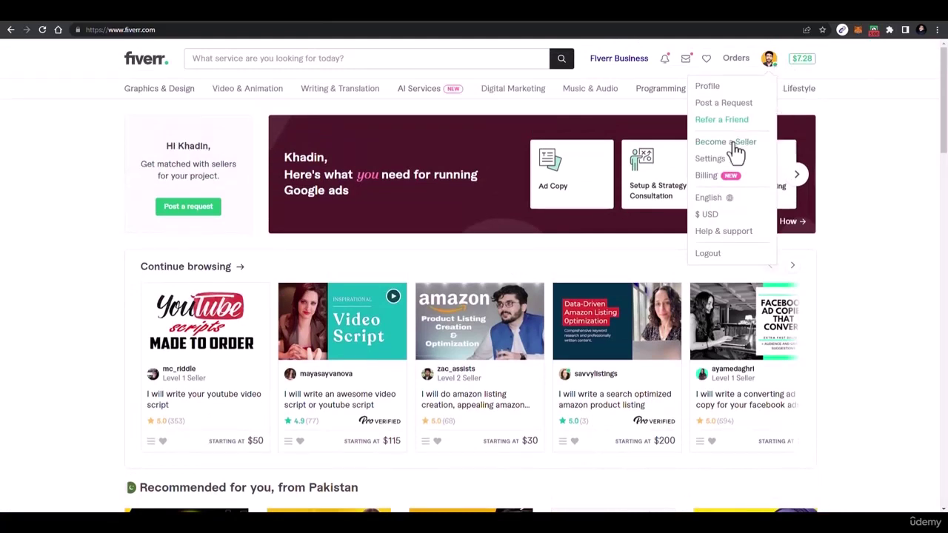
click(749, 103)
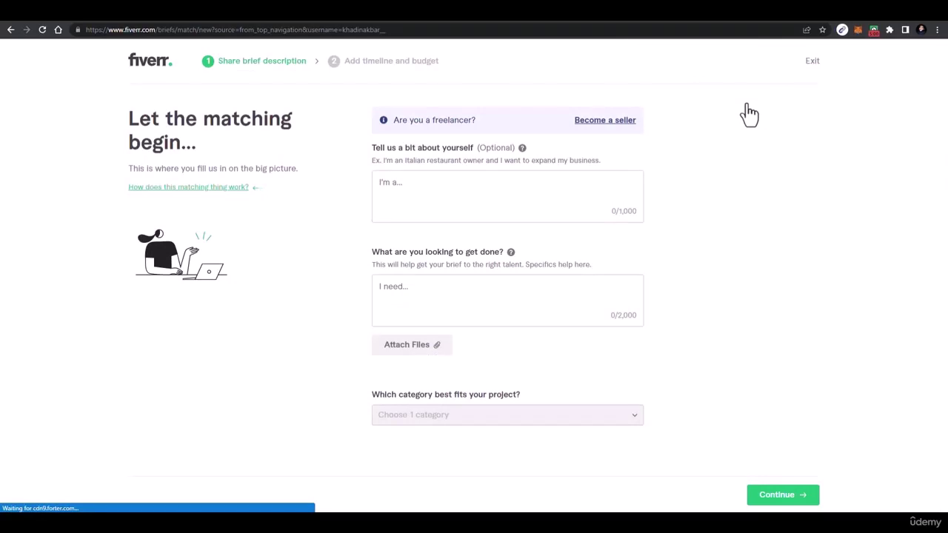
click(421, 189)
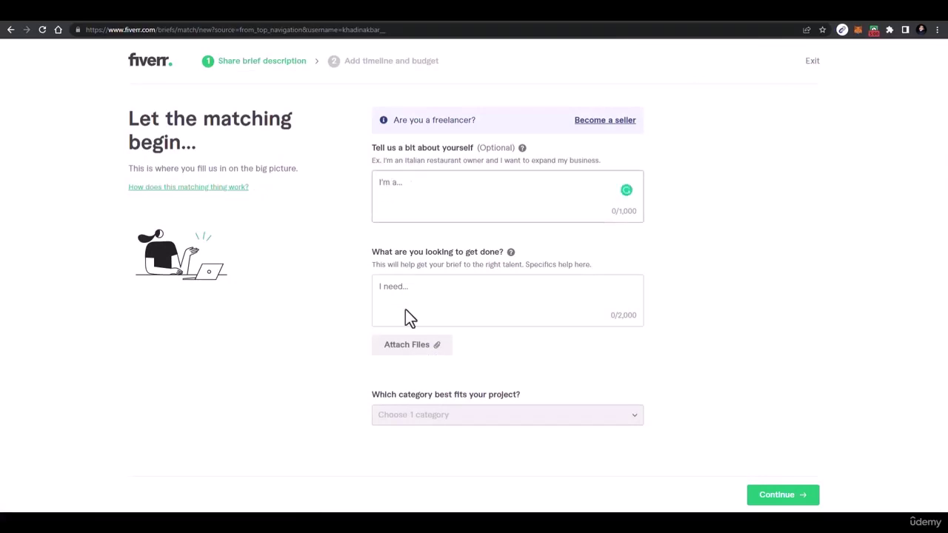
click(10, 29)
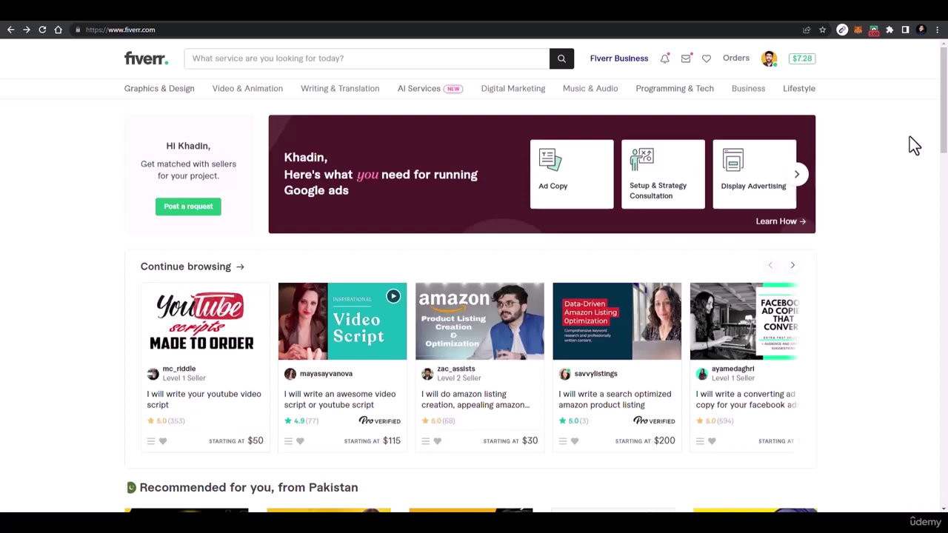
Browse the Best Matches job feed on Upwork's Find Work page.
click(459, 10)
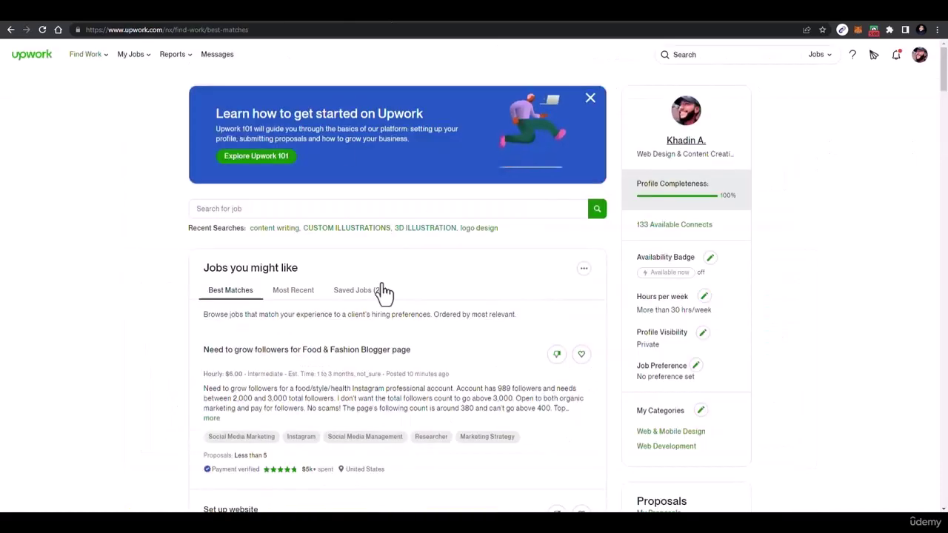
scroll(395, 264, down, 5)
scroll(395, 266, up, 6)
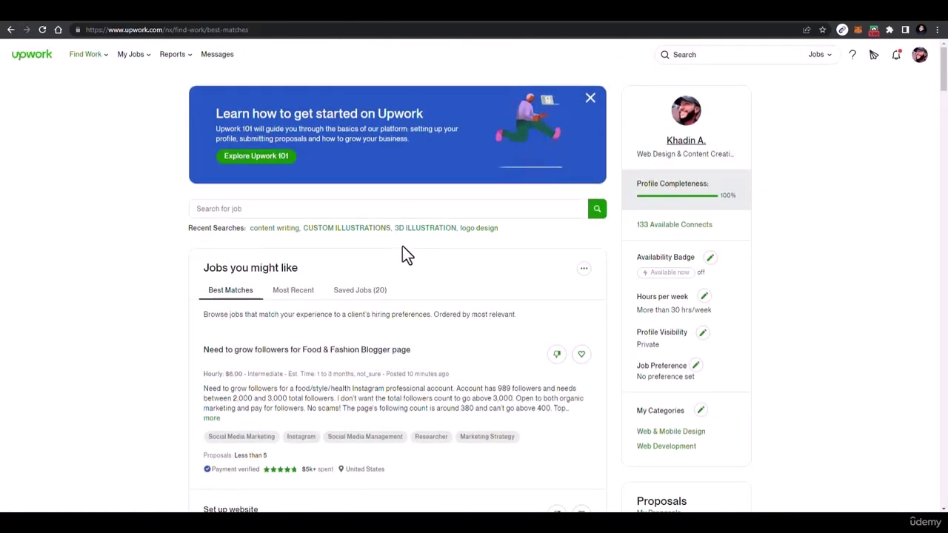
scroll(334, 280, down, 5)
scroll(340, 274, up, 4)
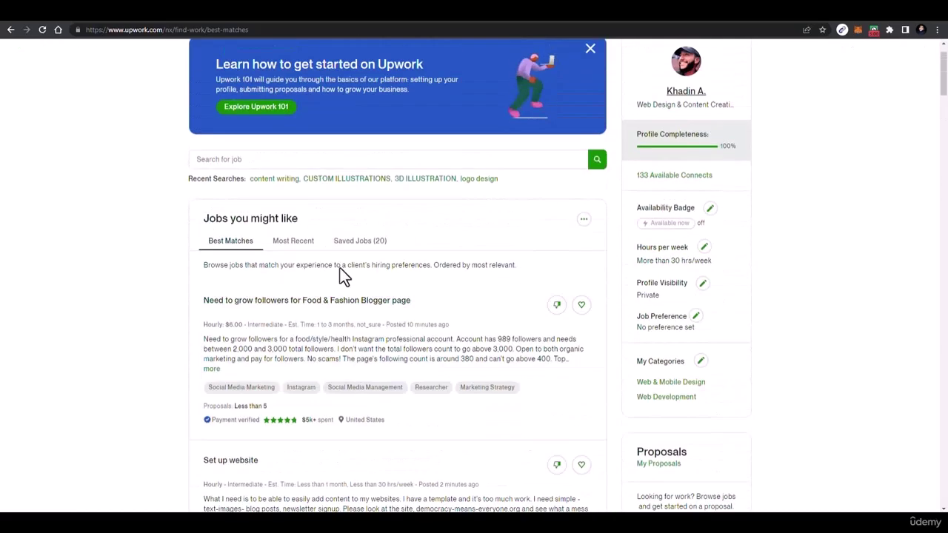
scroll(340, 268, up, 1)
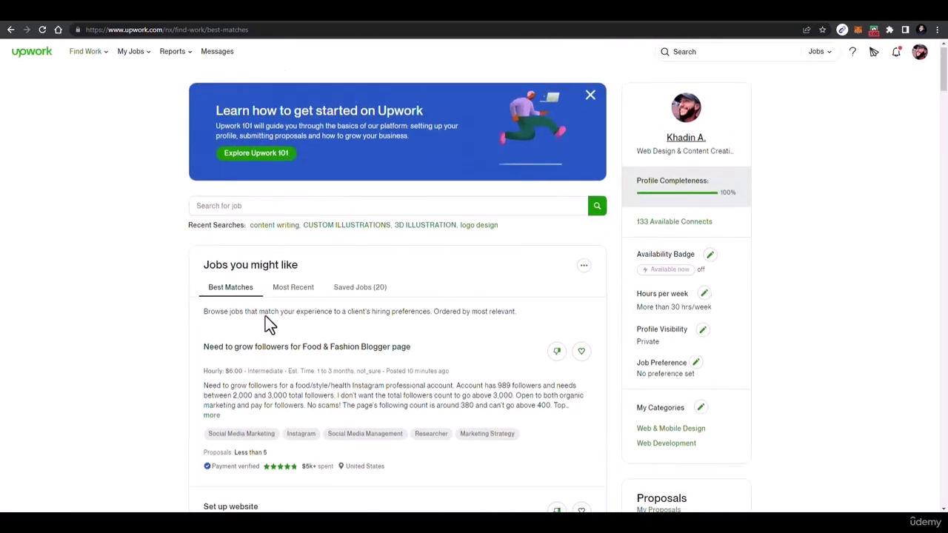
scroll(267, 320, down, 4)
scroll(385, 355, up, 4)
scroll(326, 359, down, 2)
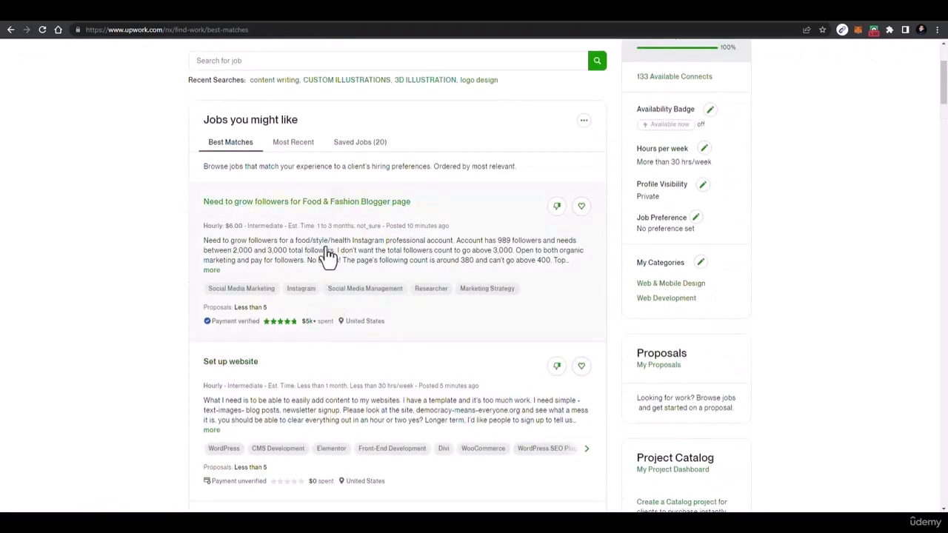
scroll(328, 267, down, 3)
scroll(281, 318, down, 1)
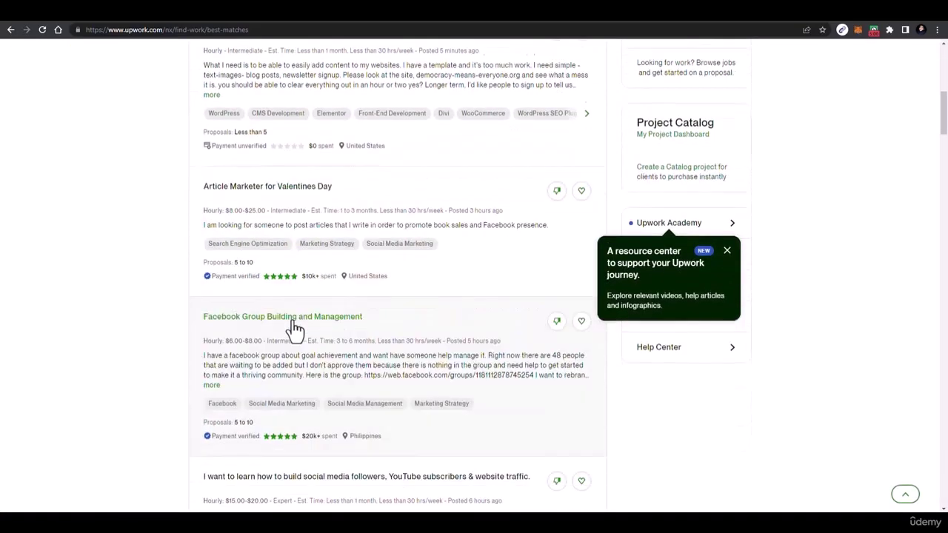
scroll(333, 355, down, 2)
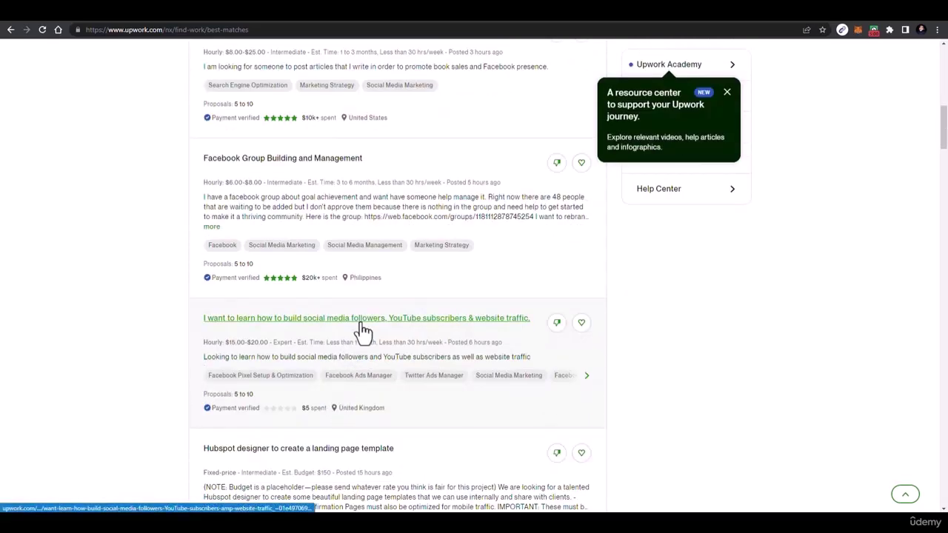
scroll(363, 330, up, 10)
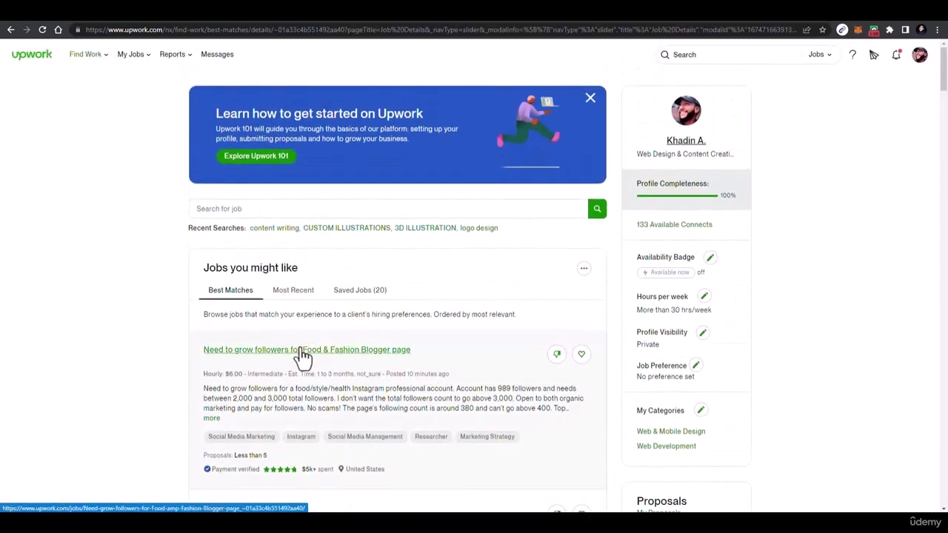
Preview the $6/hour follower-growth job for a Food & Fashion Blogger page, then close it.
click(302, 358)
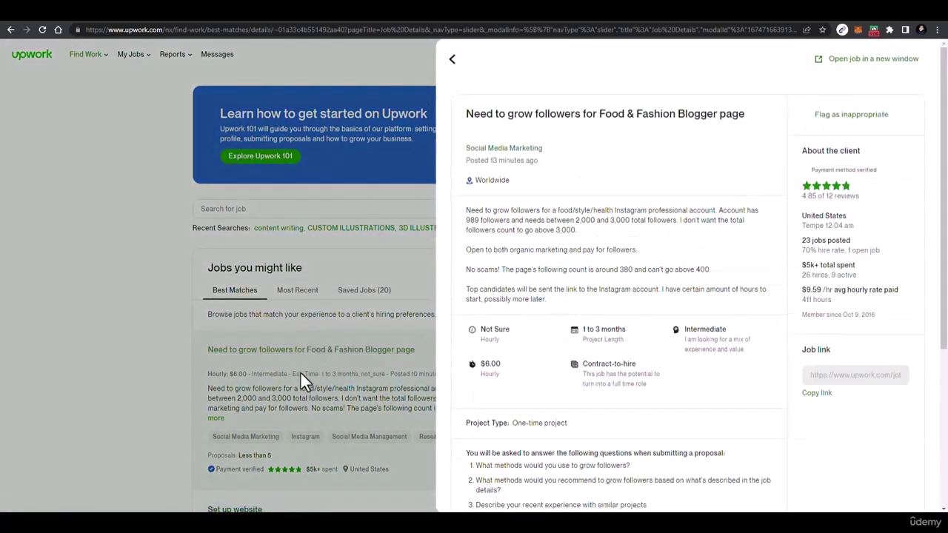
click(373, 377)
scroll(374, 380, down, 7)
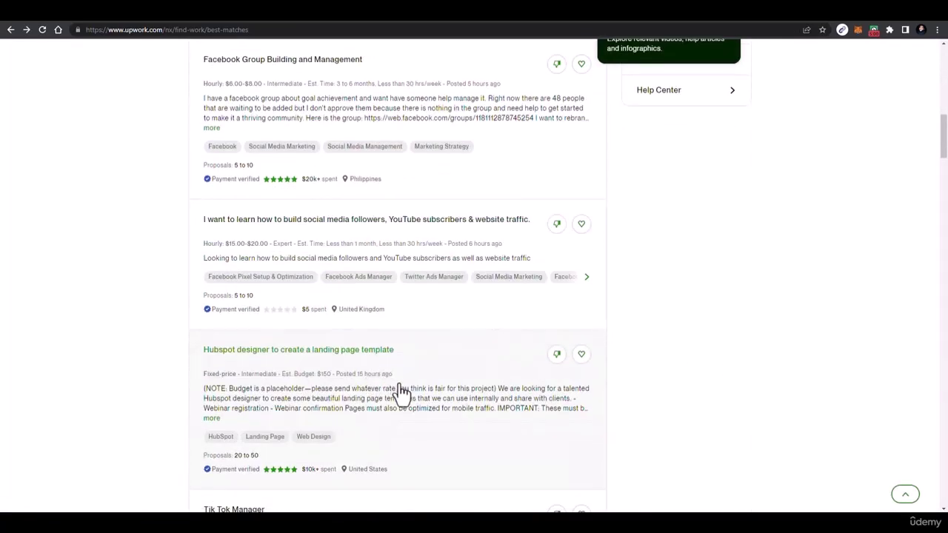
scroll(402, 387, up, 8)
scroll(403, 387, up, 3)
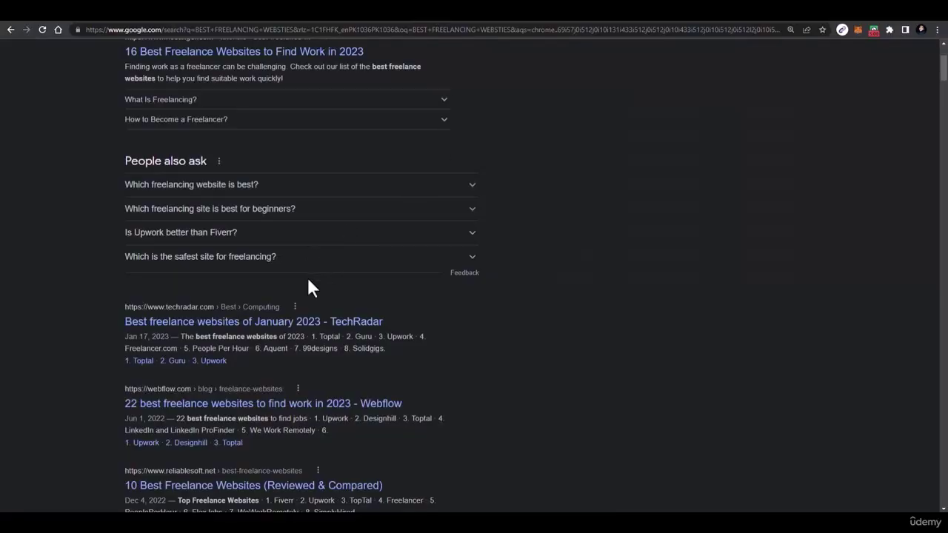
Scroll the best freelancing websites rankings, then switch back to the Upwork tab.
scroll(308, 279, down, 2)
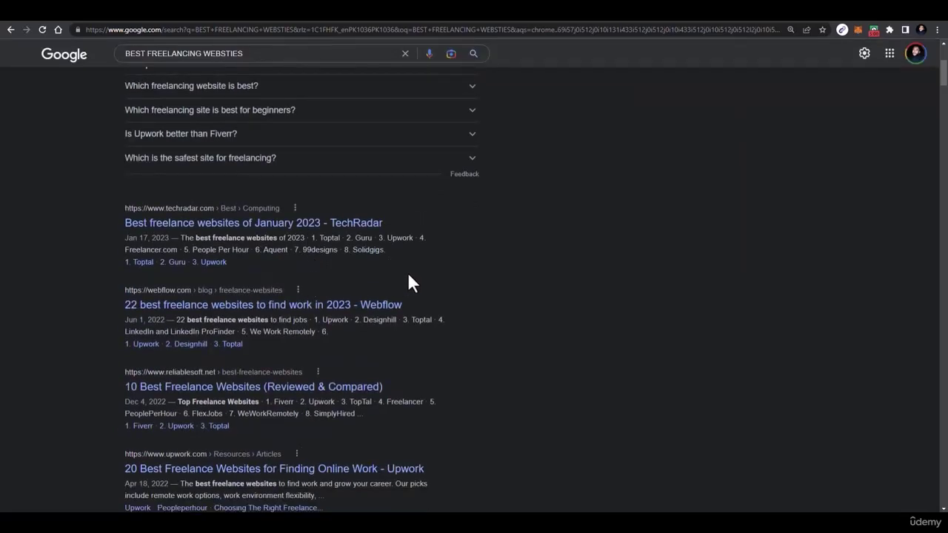
scroll(357, 185, down, 1)
click(316, 21)
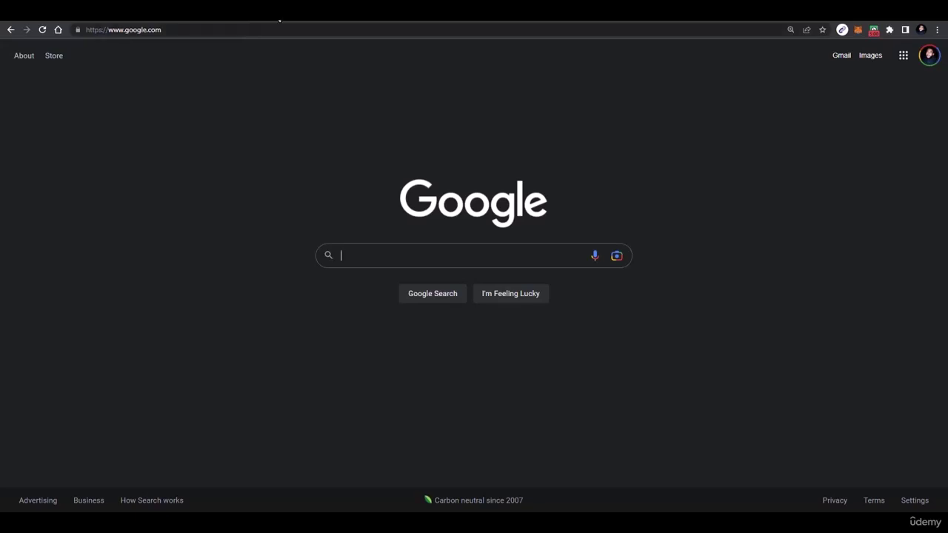
Delete 'Secaucus, NJ' from Indeed's Where field, leaving the location blank.
click(280, 20)
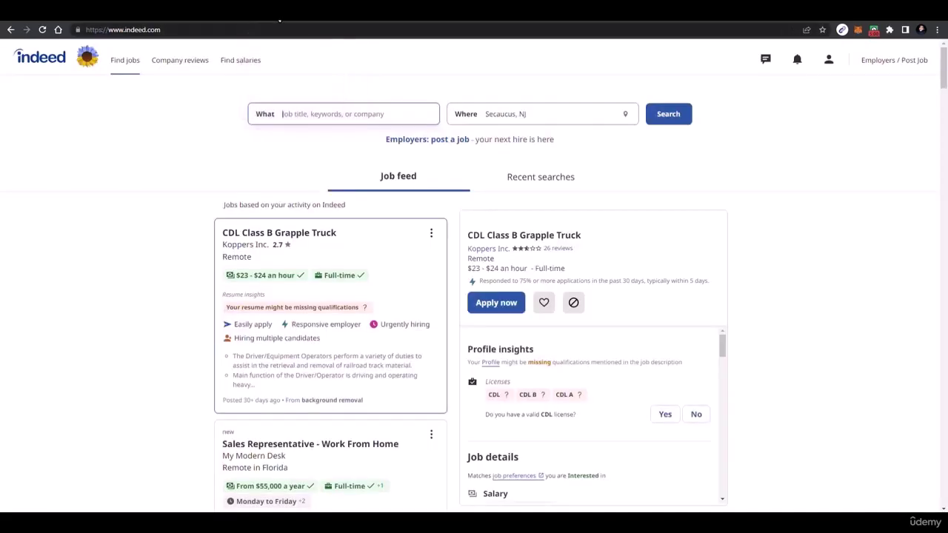
click(440, 17)
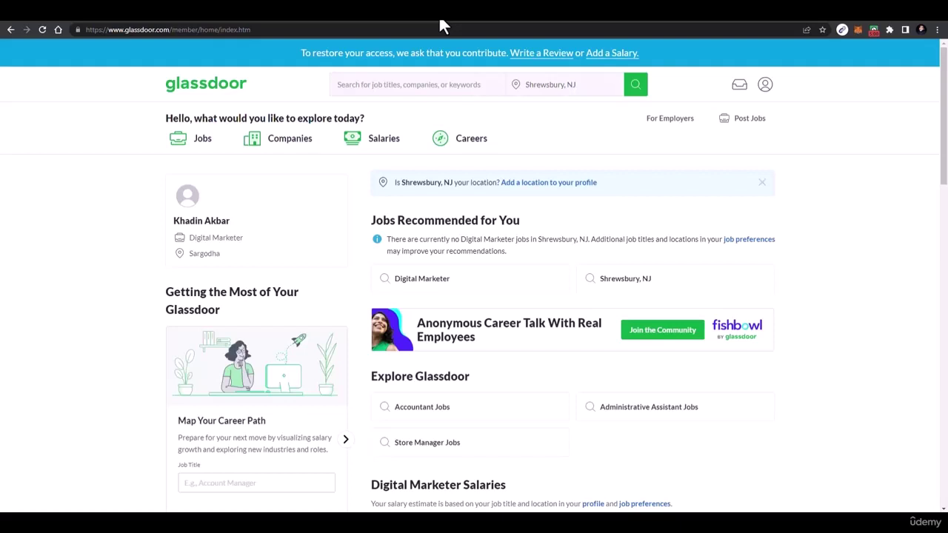
click(291, 21)
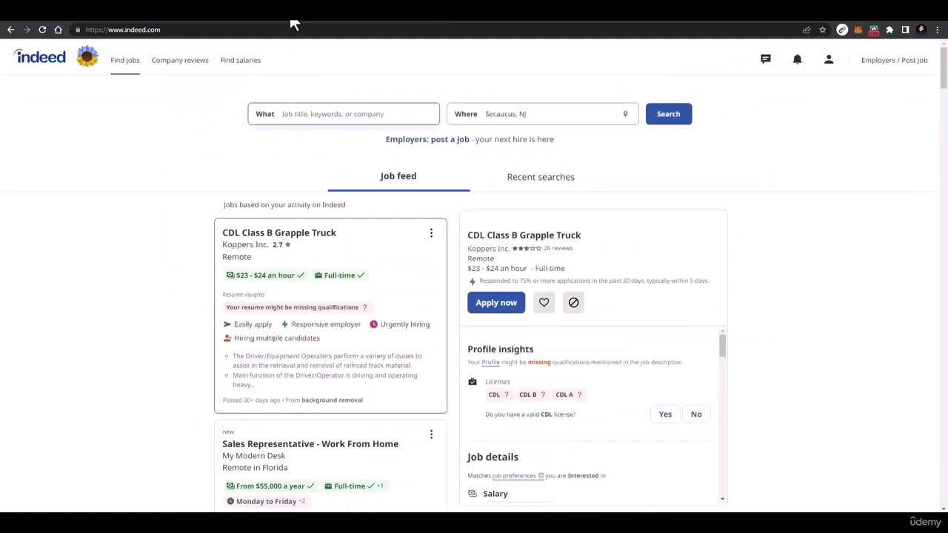
triple_click(517, 119)
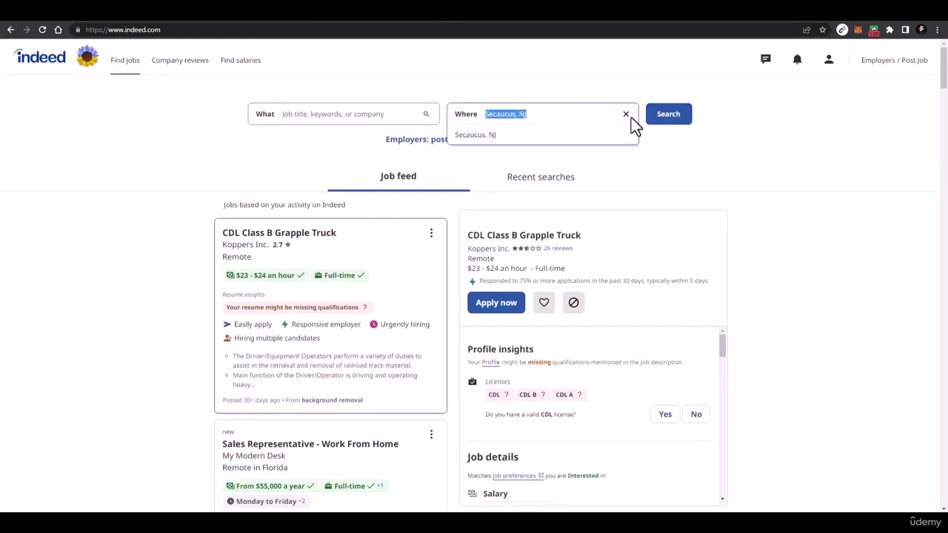
click(518, 115)
triple_click(518, 114)
click(628, 117)
click(538, 117)
triple_click(538, 117)
key(BackSpace)
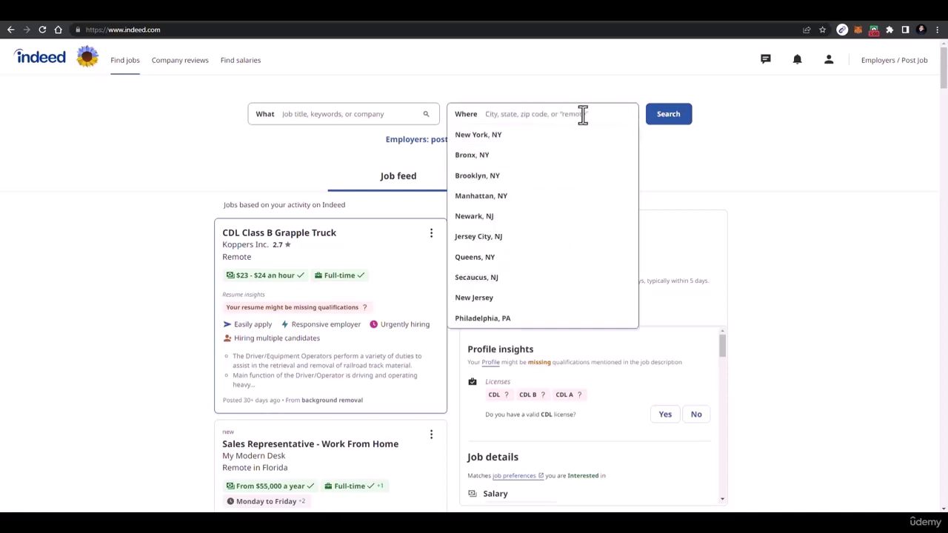
click(439, 29)
Search 'indeed canada', open Indeed Canada, and filter listings to Remote (4,484 jobs).
text(indeed )
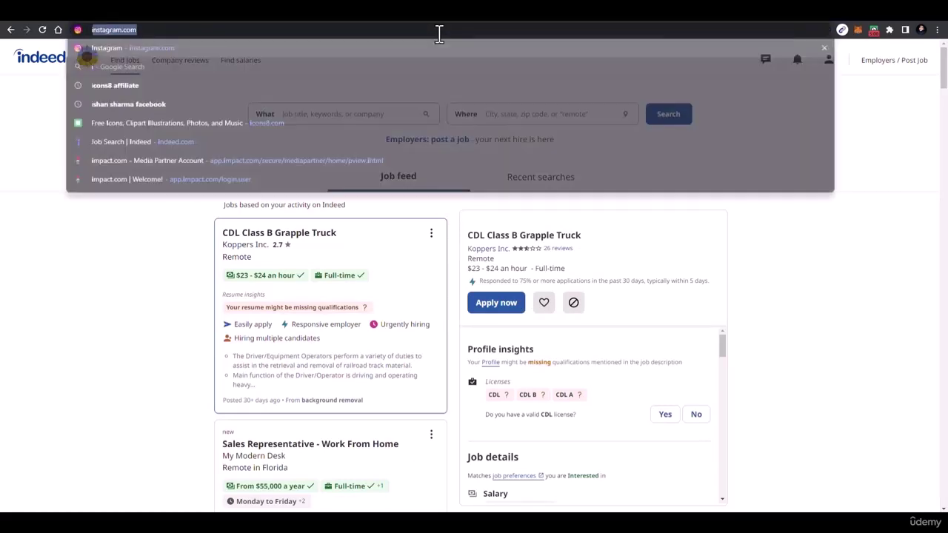
text(canada)
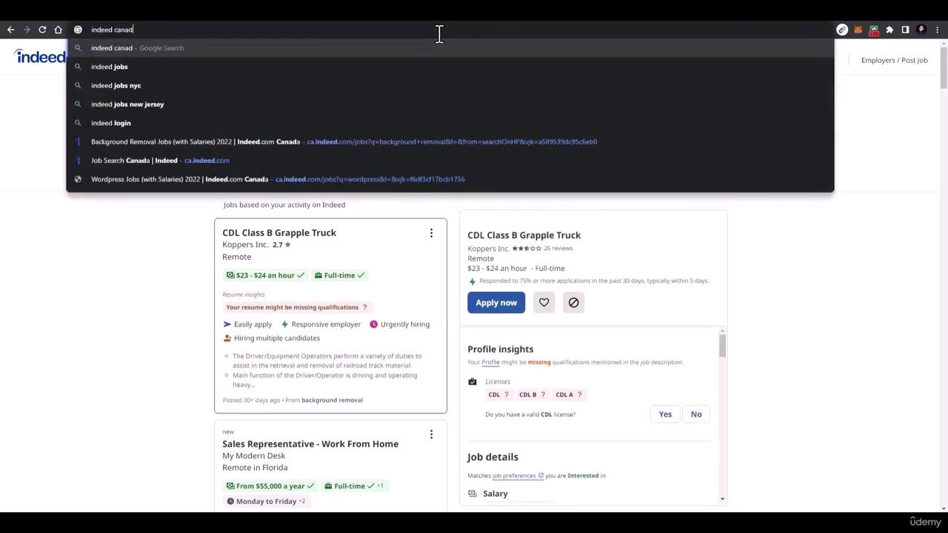
key(Return)
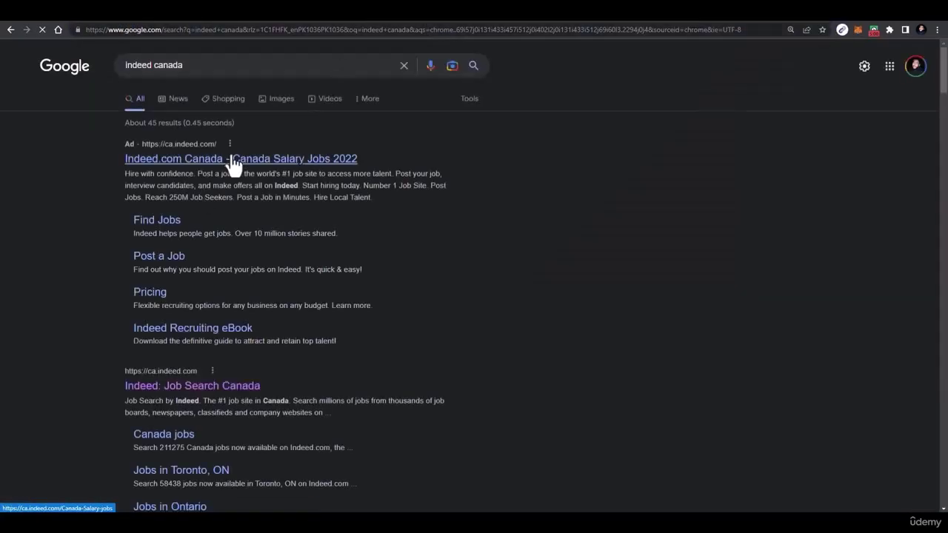
click(233, 164)
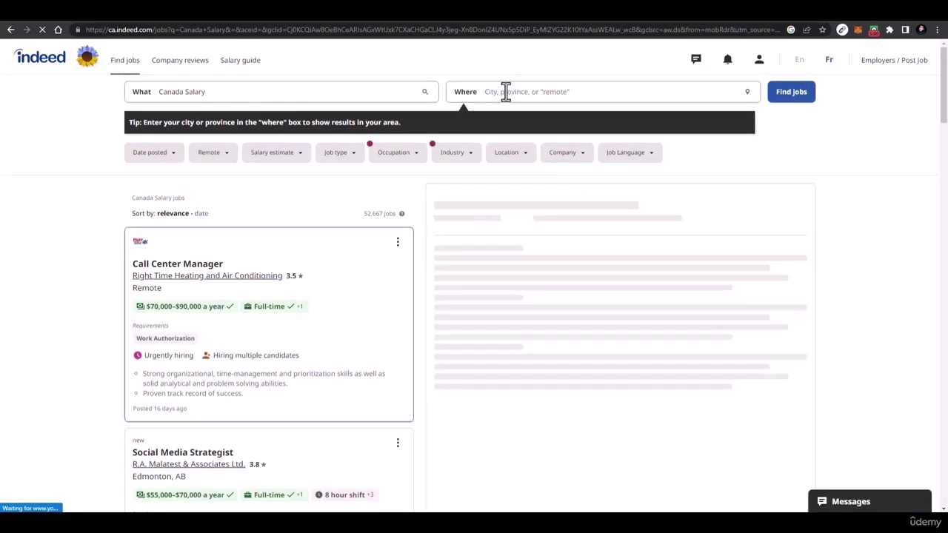
click(218, 153)
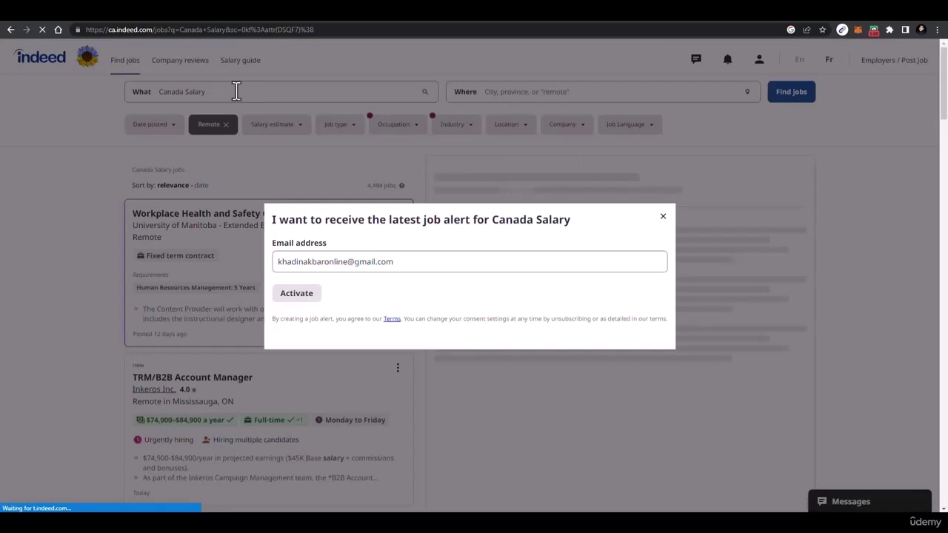
Search 'content writer' jobs and apply to Amur Financial Group's remote Content Writer role.
click(236, 90)
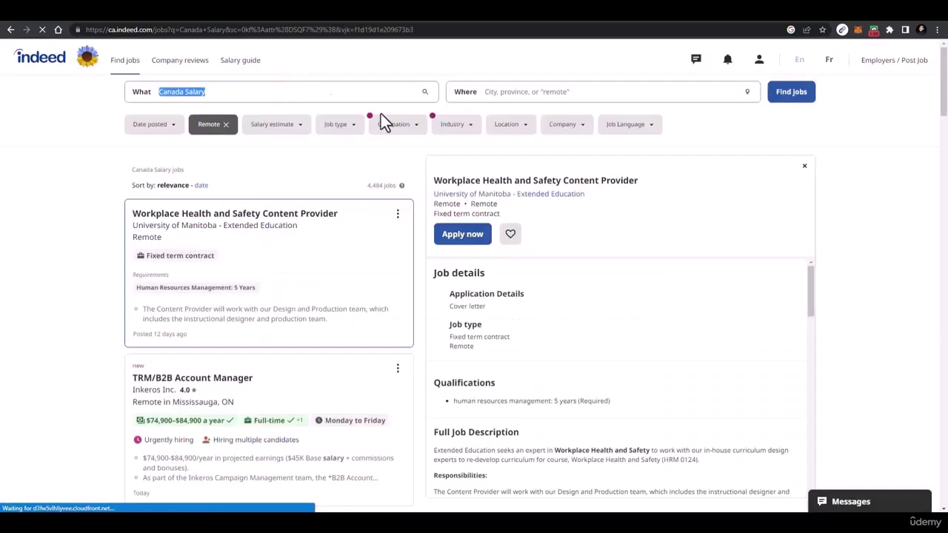
text(conte)
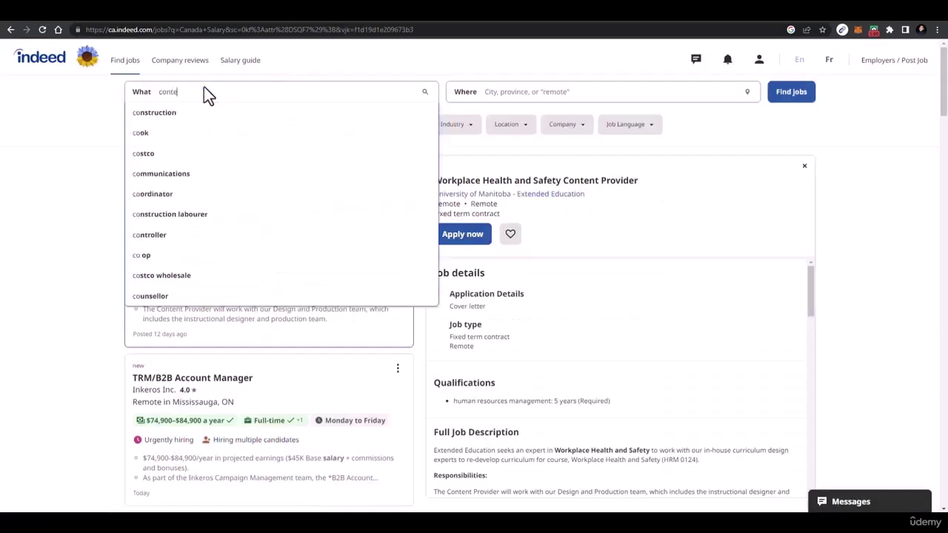
text(nt write)
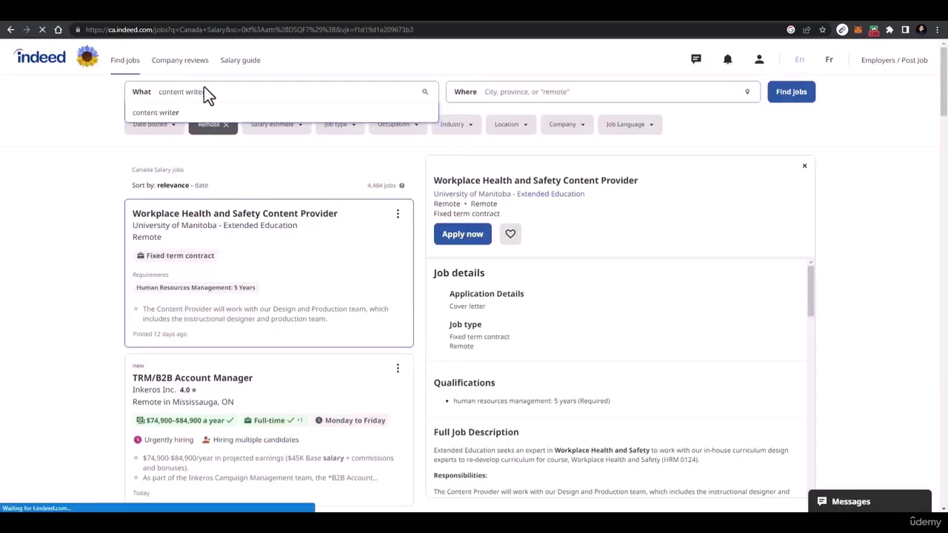
text(r)
key(Return)
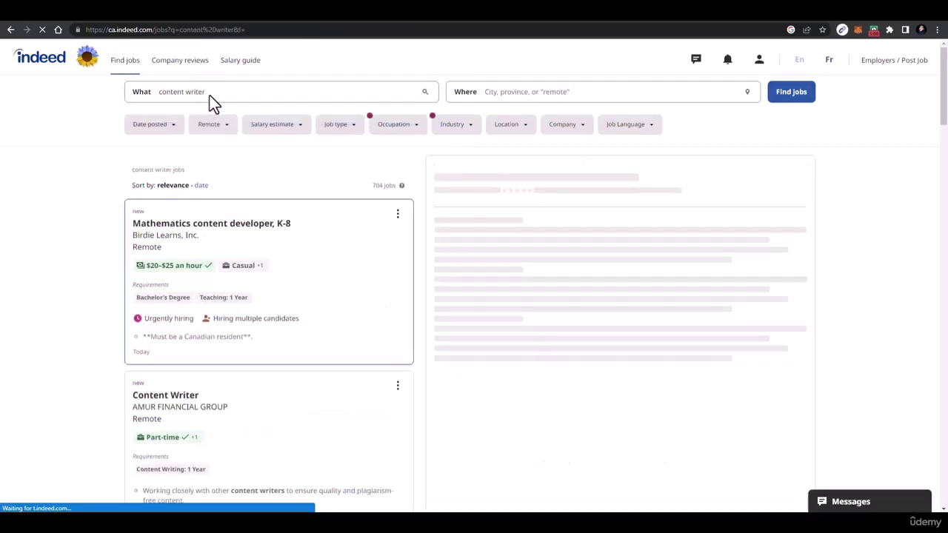
scroll(240, 207, down, 1)
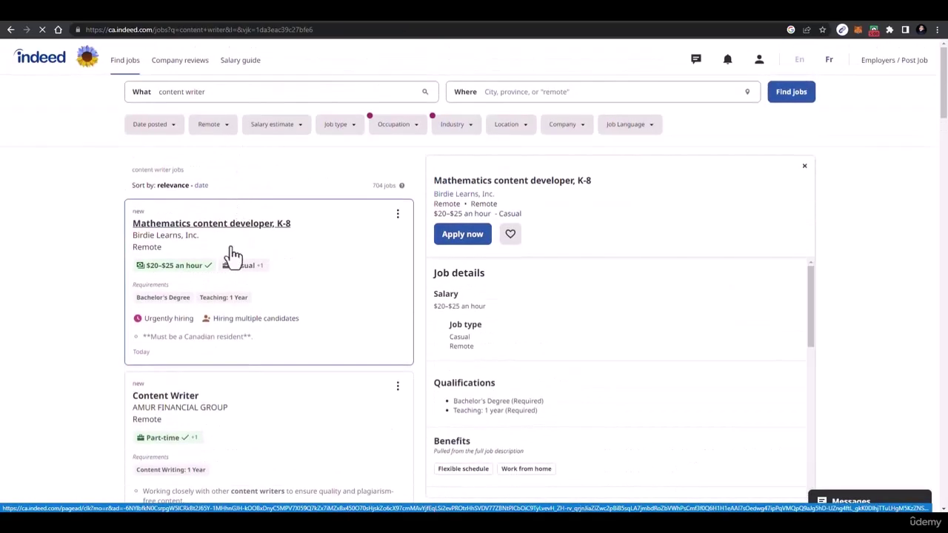
scroll(231, 296, down, 2)
click(230, 324)
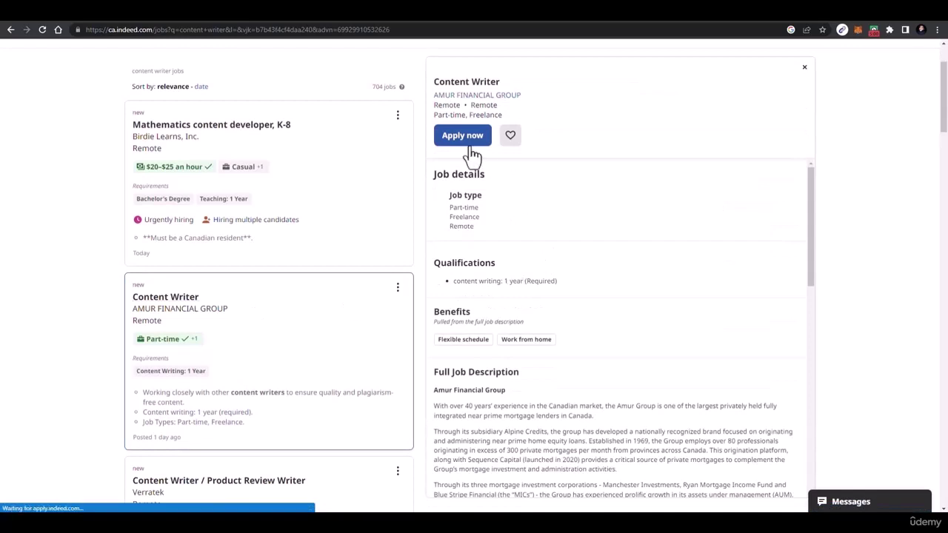
click(462, 135)
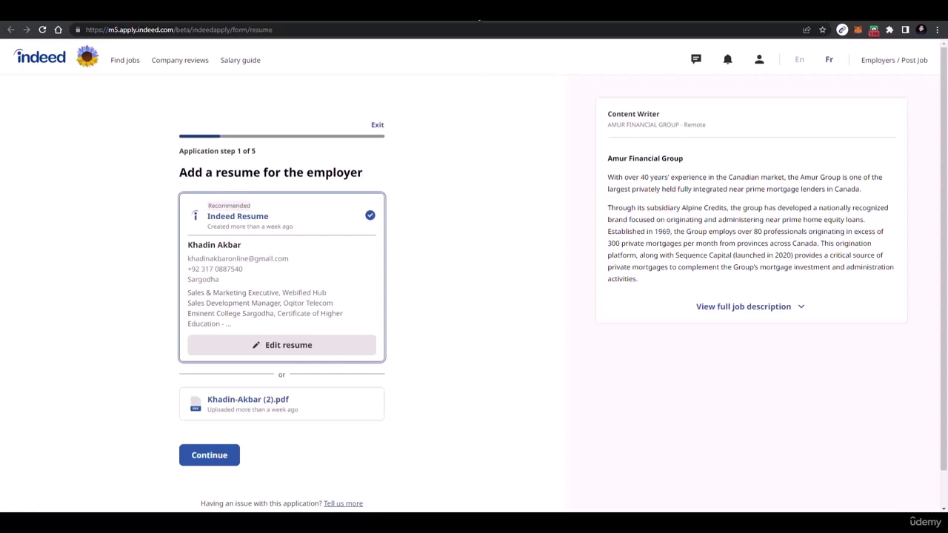
Clear the Shrewsbury, NJ location from Glassdoor's job search.
click(519, 17)
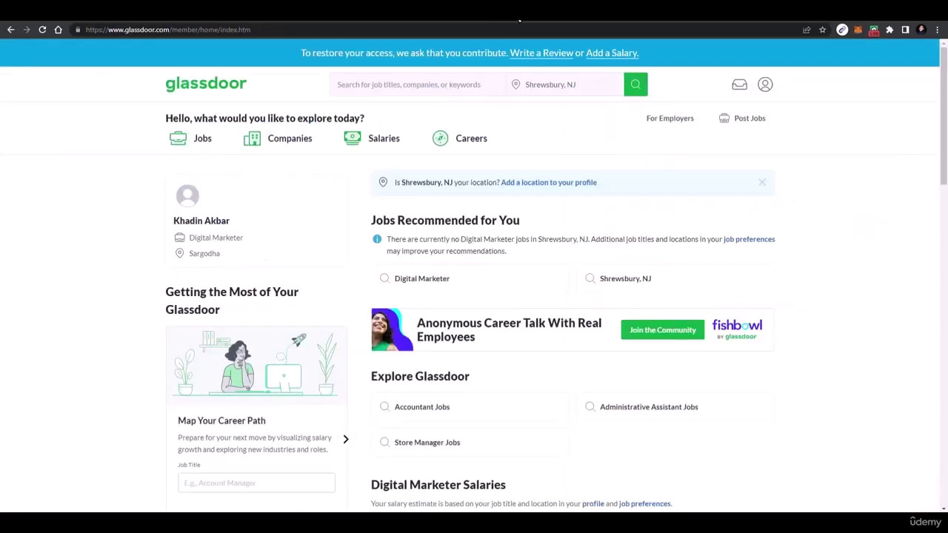
click(418, 14)
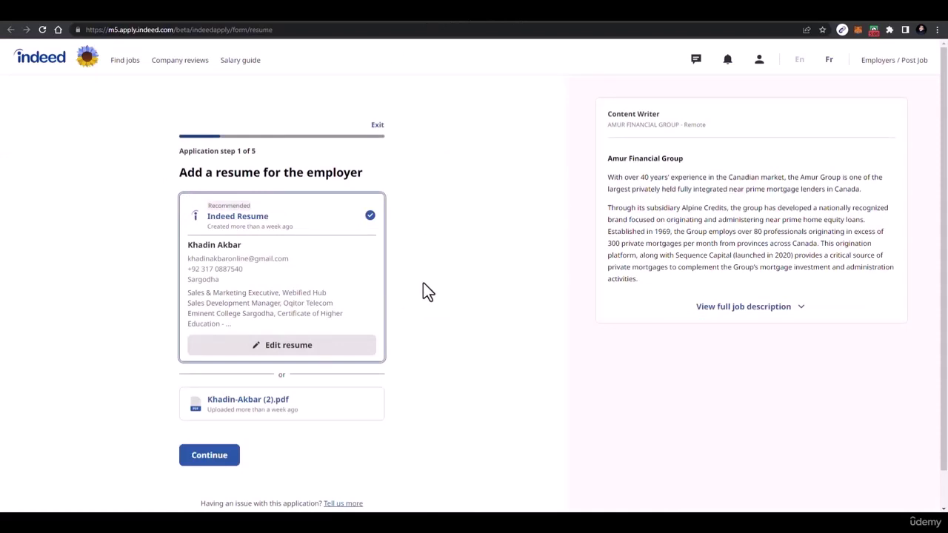
click(517, 21)
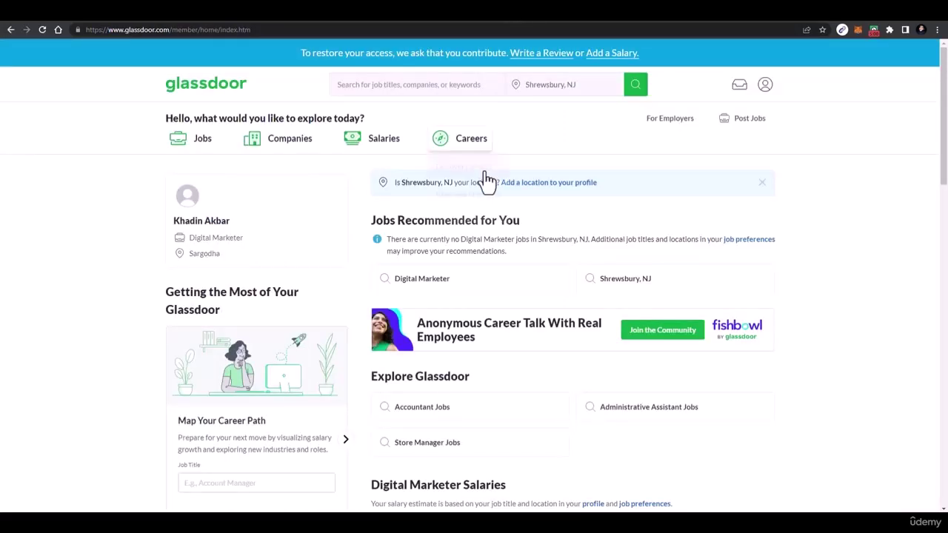
double_click(541, 90)
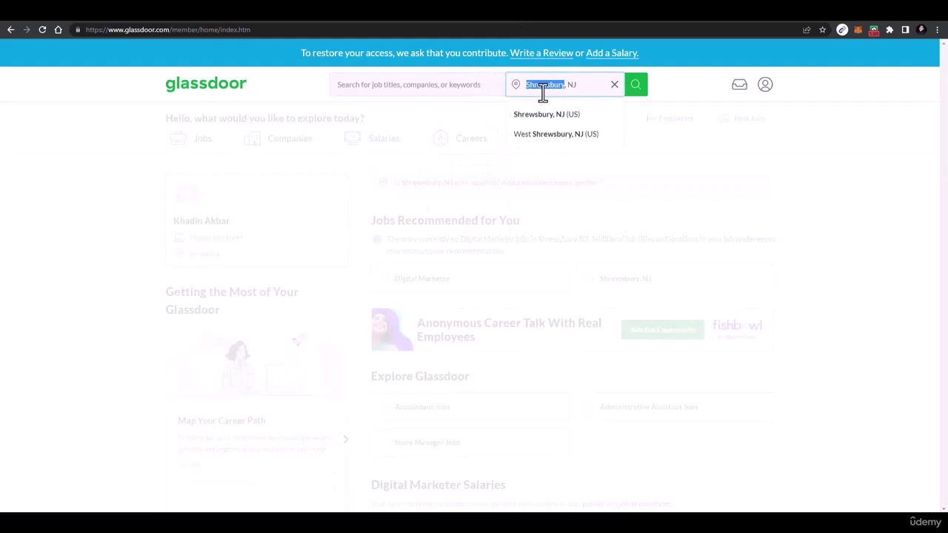
click(614, 84)
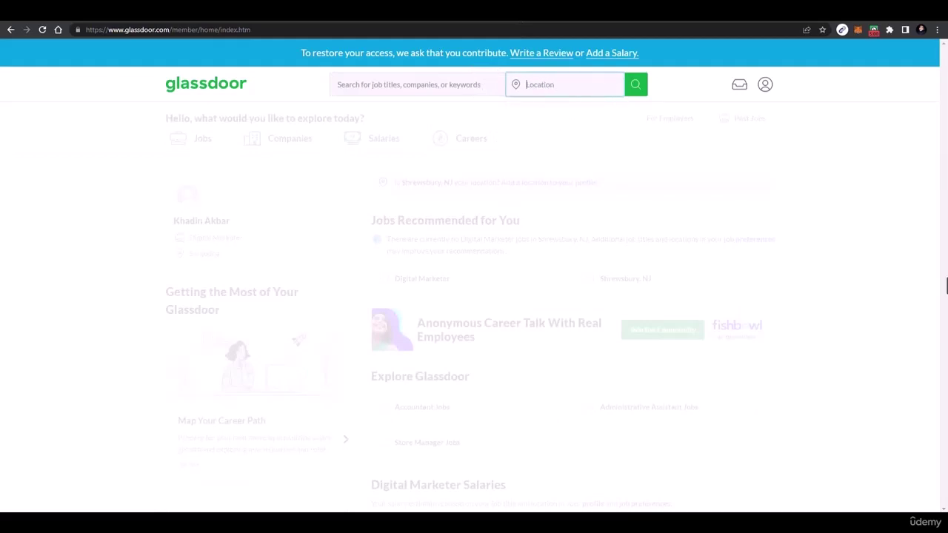
click(849, 350)
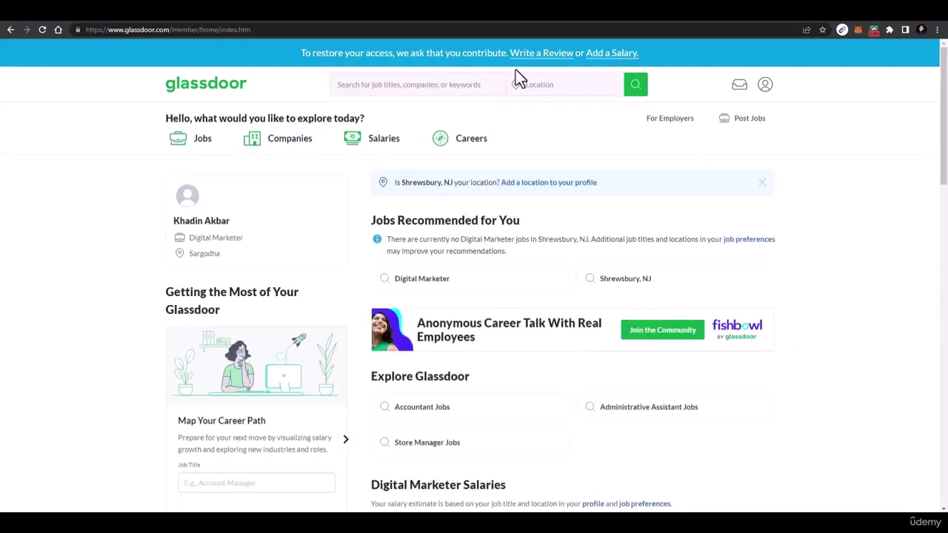
Search Glassdoor for 'content writing' jobs, then start a 'remotejobs' query in a new tab.
click(427, 85)
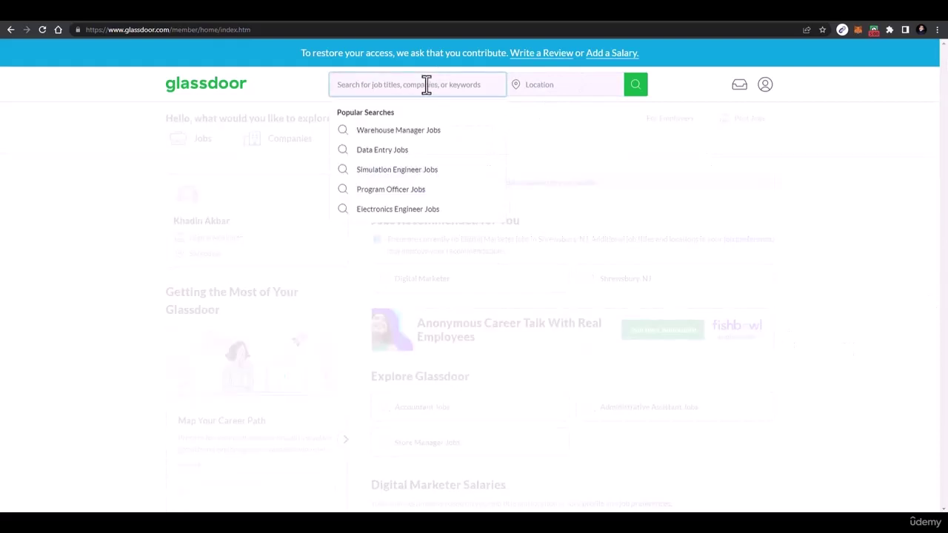
text(content)
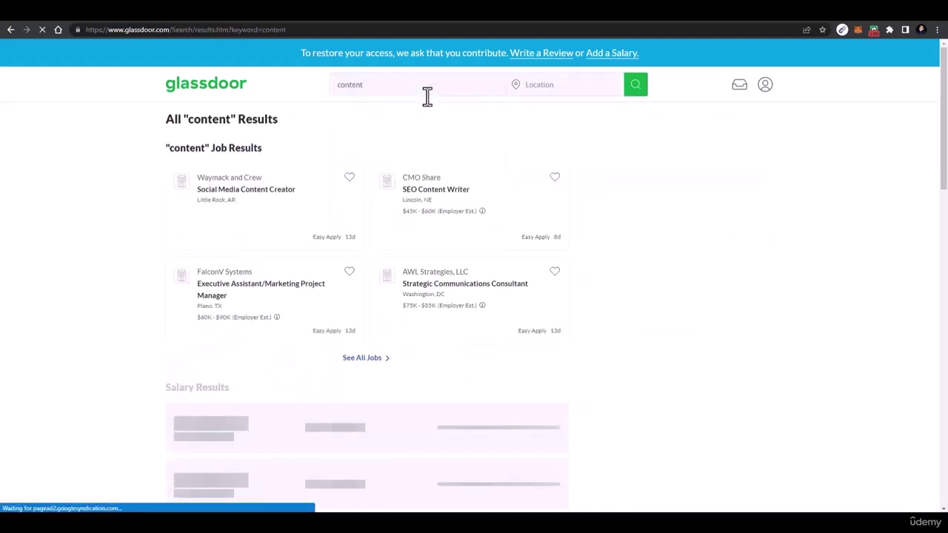
text(w writing)
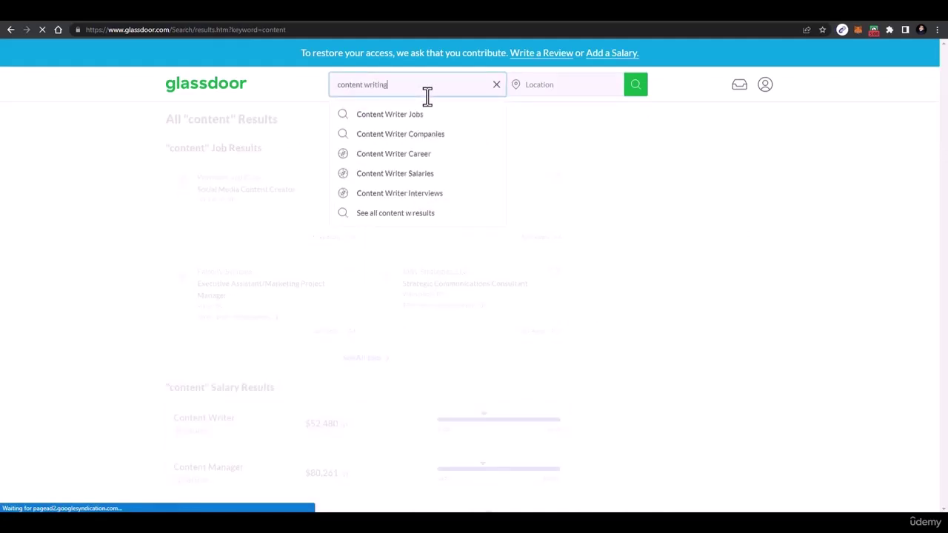
key(Return)
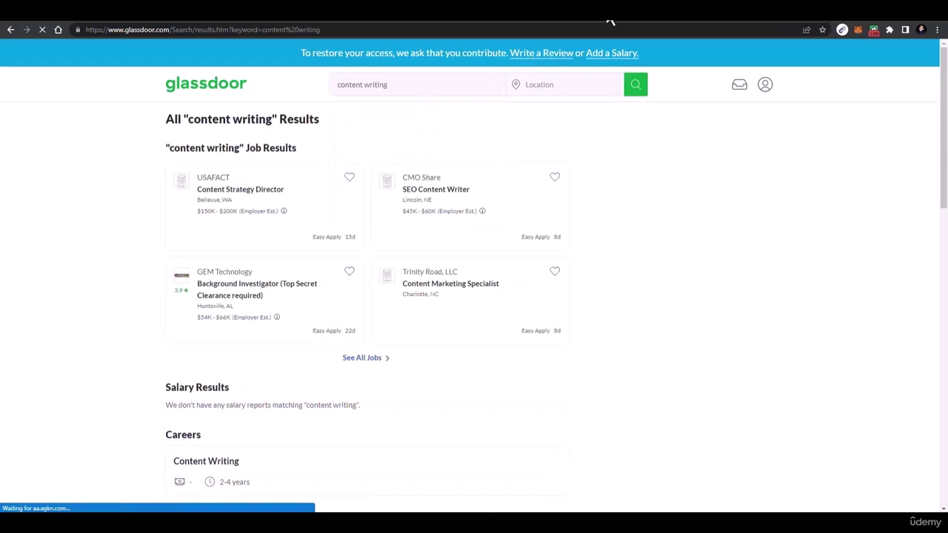
click(610, 23)
text(remotejobs.c)
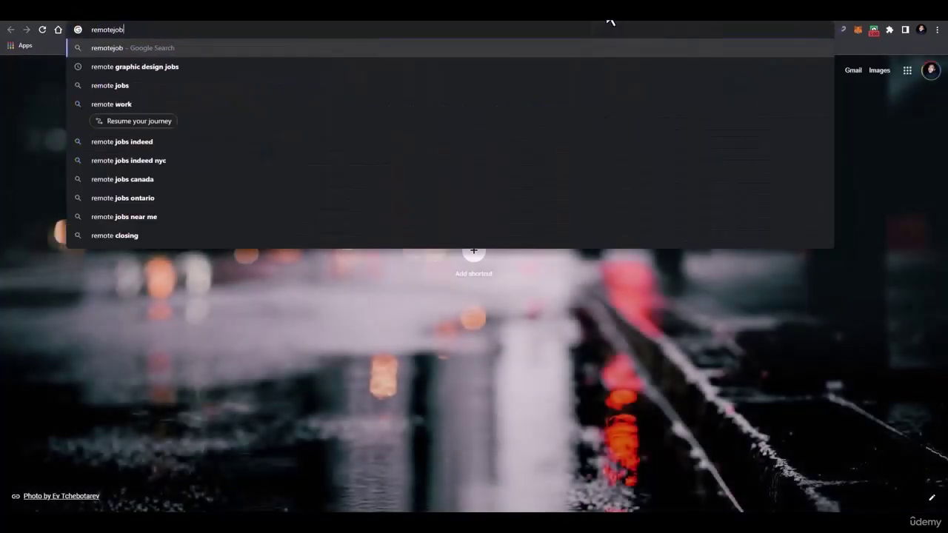
Search 'remotejobs', briefly visit Remote.co, then browse the FlexJobs and LinkedIn results.
key(BackSpace)
key(BackSpace)
key(Return)
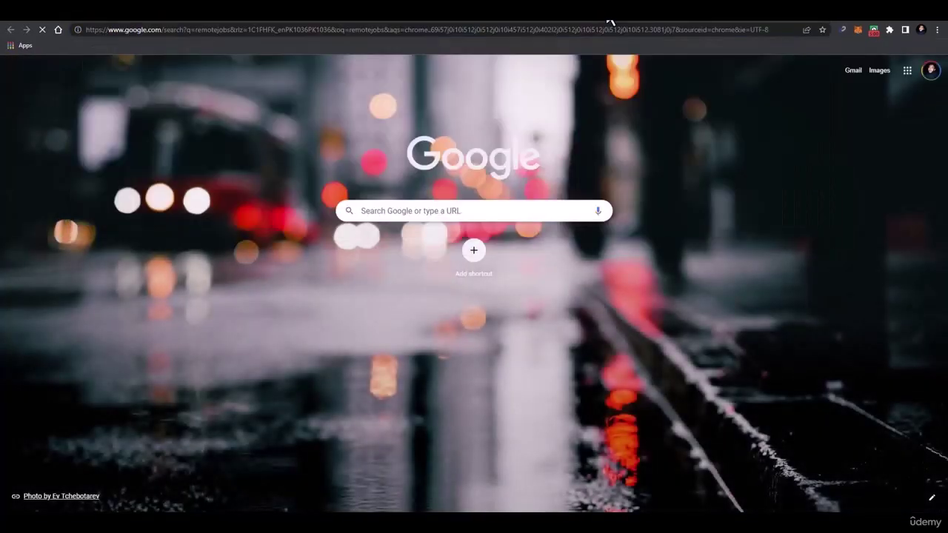
scroll(191, 169, down, 4)
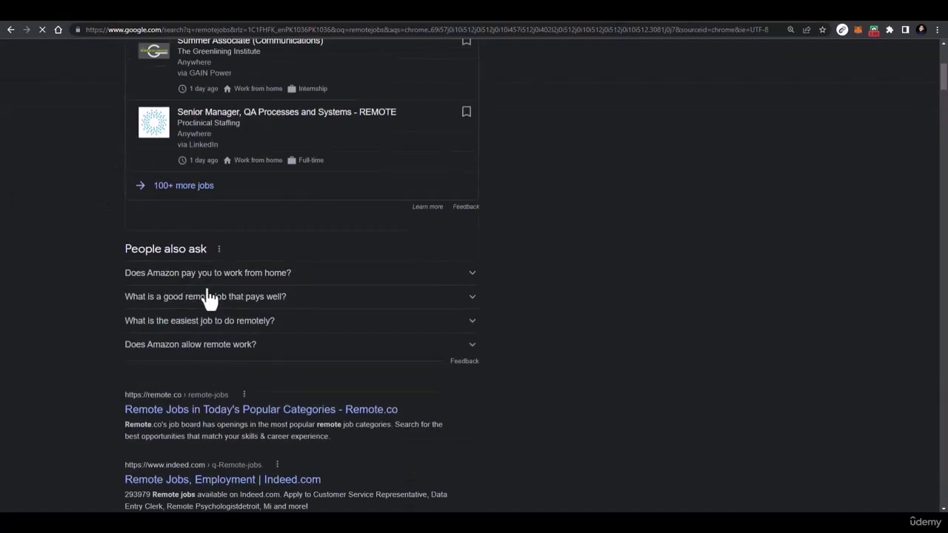
click(221, 415)
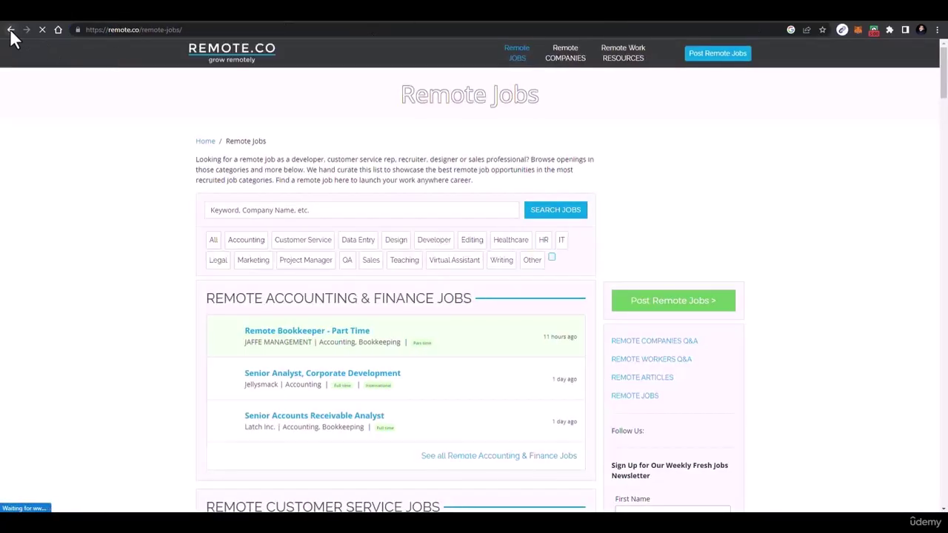
click(10, 30)
scroll(296, 193, down, 4)
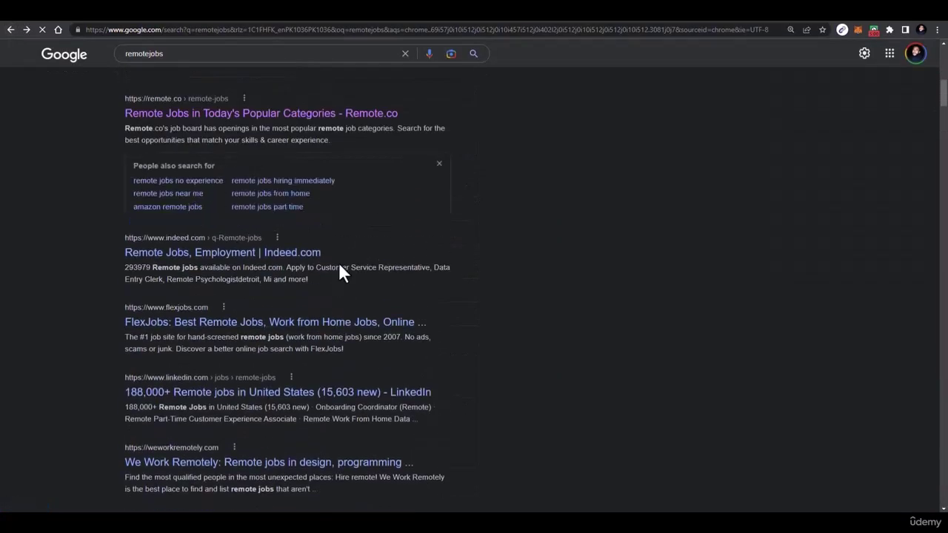
scroll(339, 271, down, 2)
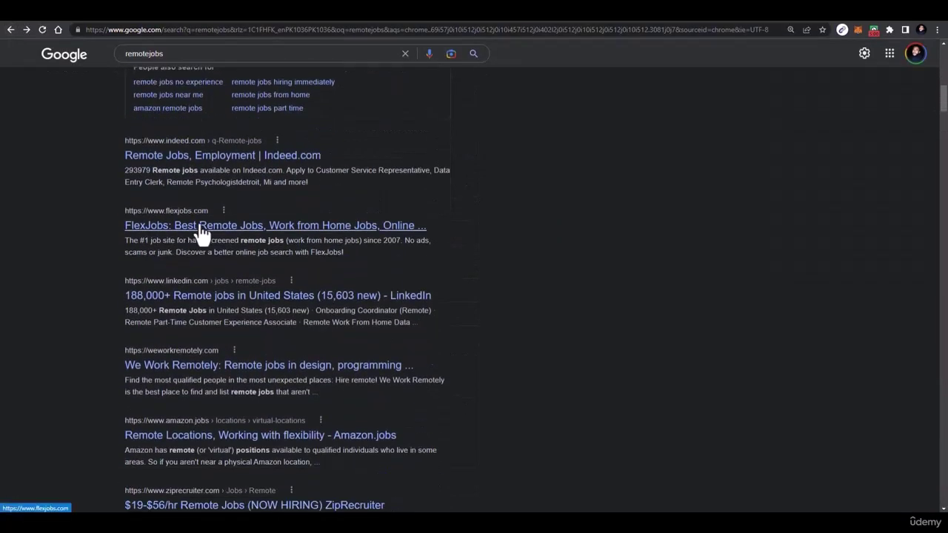
scroll(243, 272, down, 2)
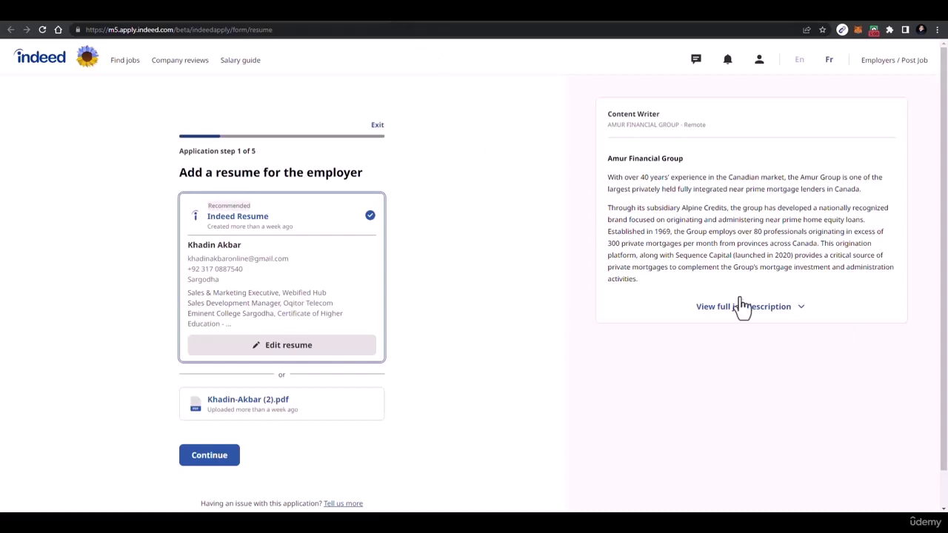
Expand the remote Content Writer job's full description on Indeed and read through it.
click(795, 315)
scroll(770, 392, down, 10)
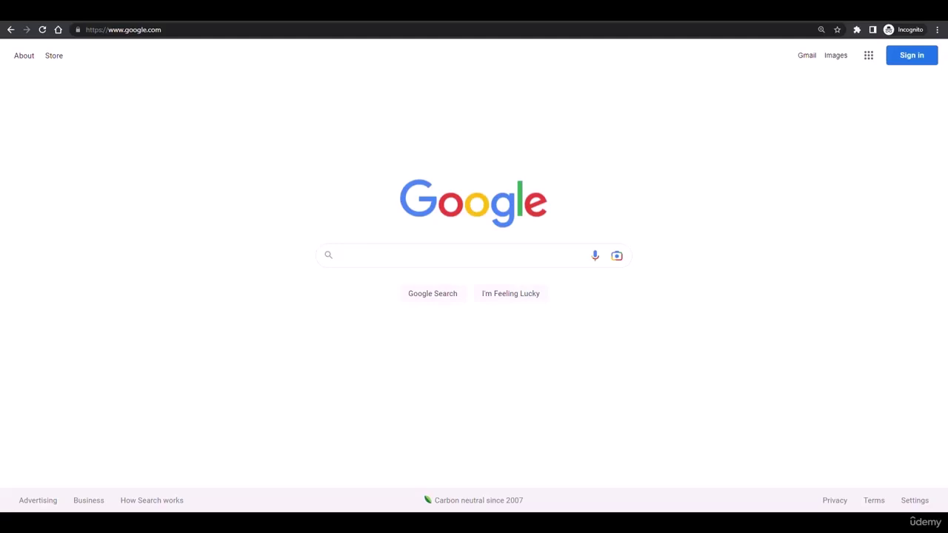
Search Google for restaurant "vancouver", keeping the city in exact-match quotes.
click(392, 251)
click(317, 211)
click(366, 258)
click(269, 247)
click(467, 259)
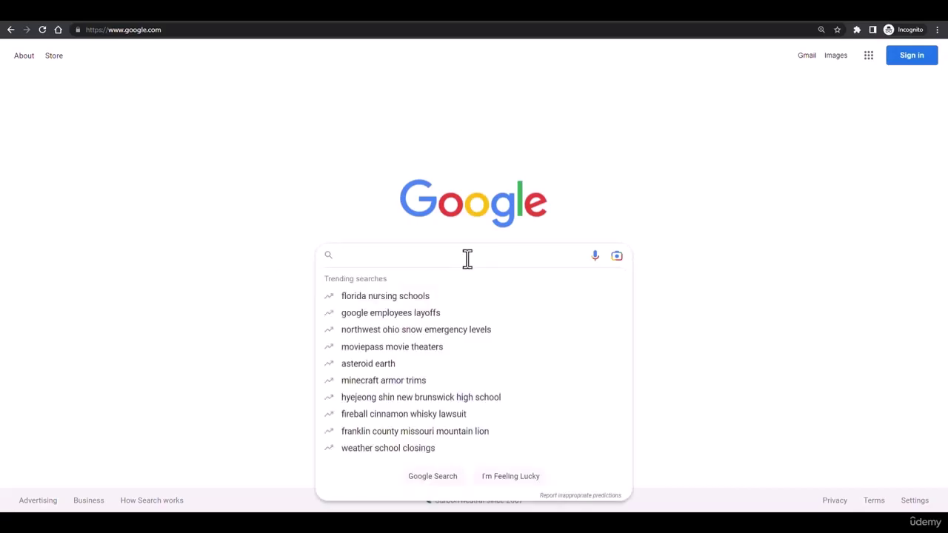
text(restaurant)
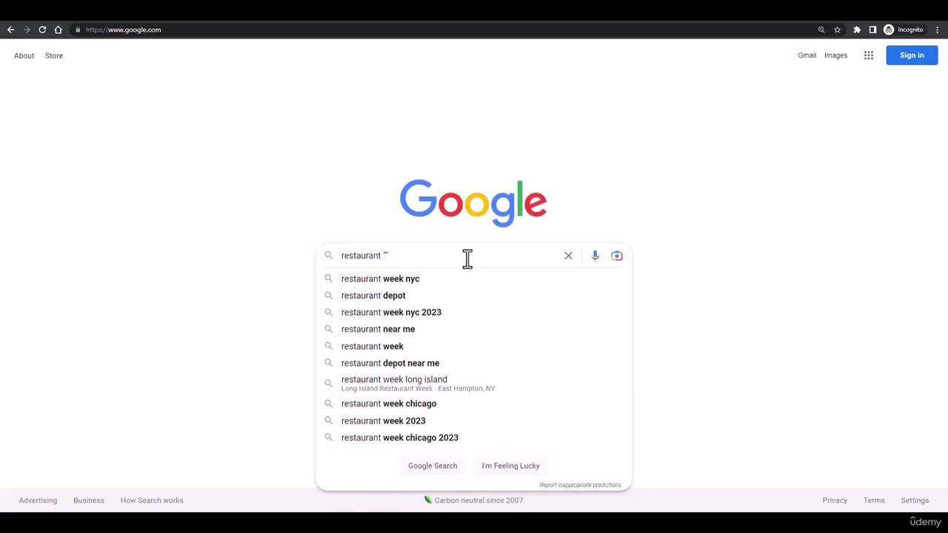
text(l)
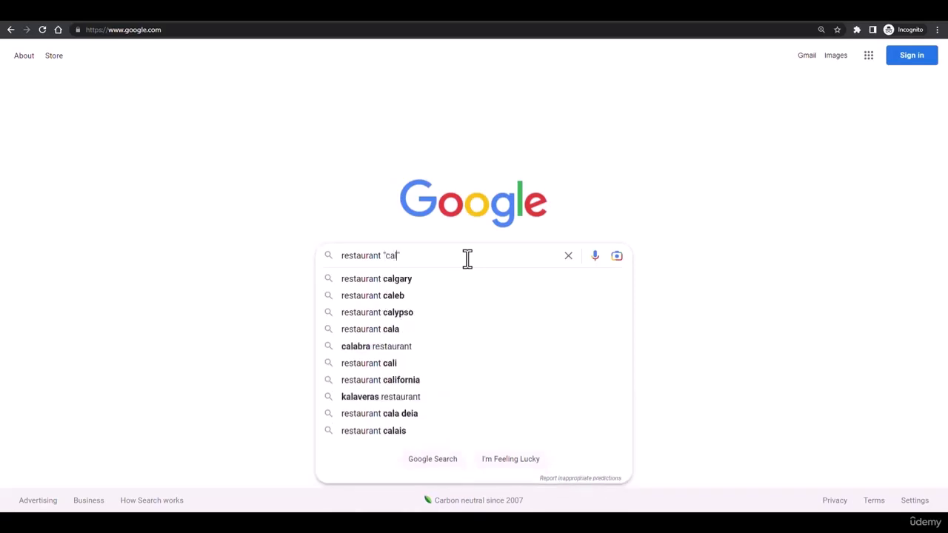
text(iforni)
key(BackSpace)
key(BackSpace)
key(BackSpace)
key(BackSpace)
key(BackSpace)
key(BackSpace)
key(BackSpace)
key(BackSpace)
text(var)
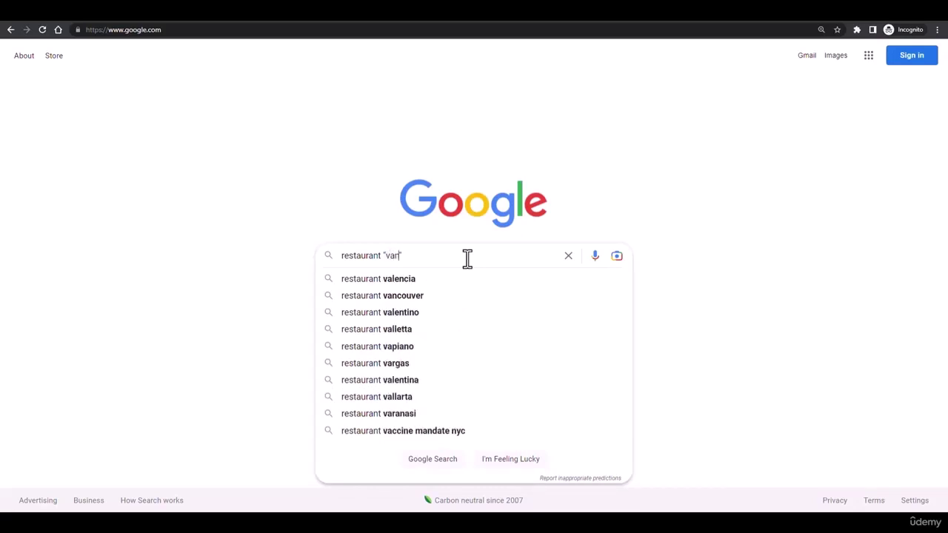
text(couver")
key(Return)
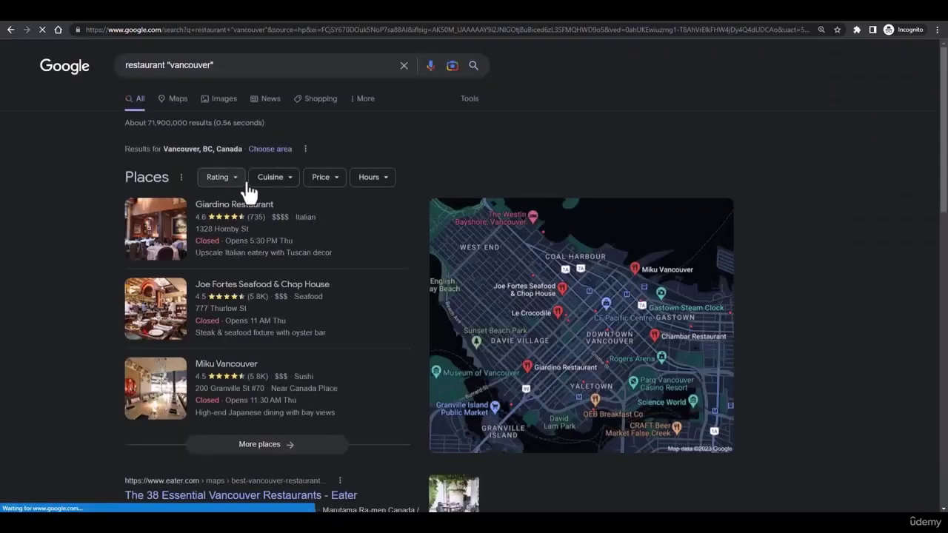
Limit the Vancouver restaurant results to the past month using Tools.
scroll(290, 189, down, 10)
scroll(290, 189, up, 2)
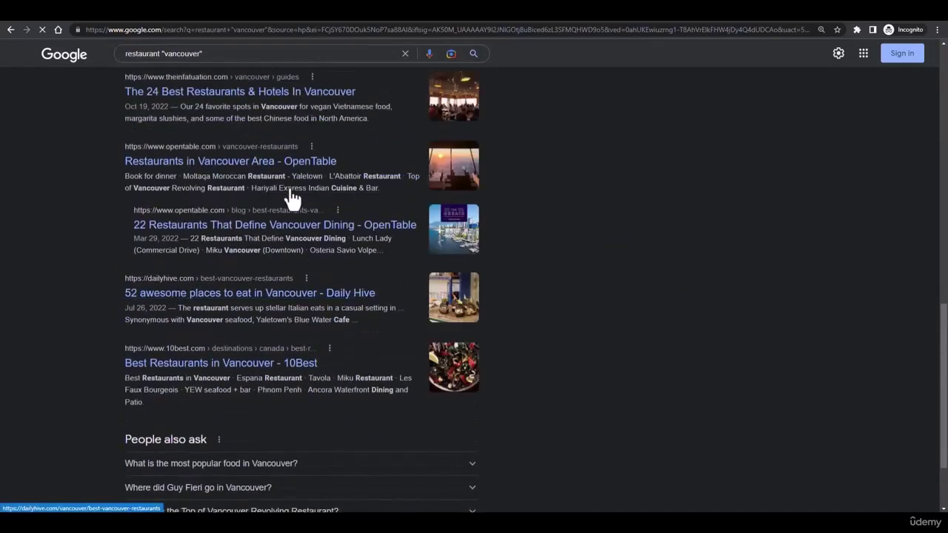
scroll(291, 191, up, 10)
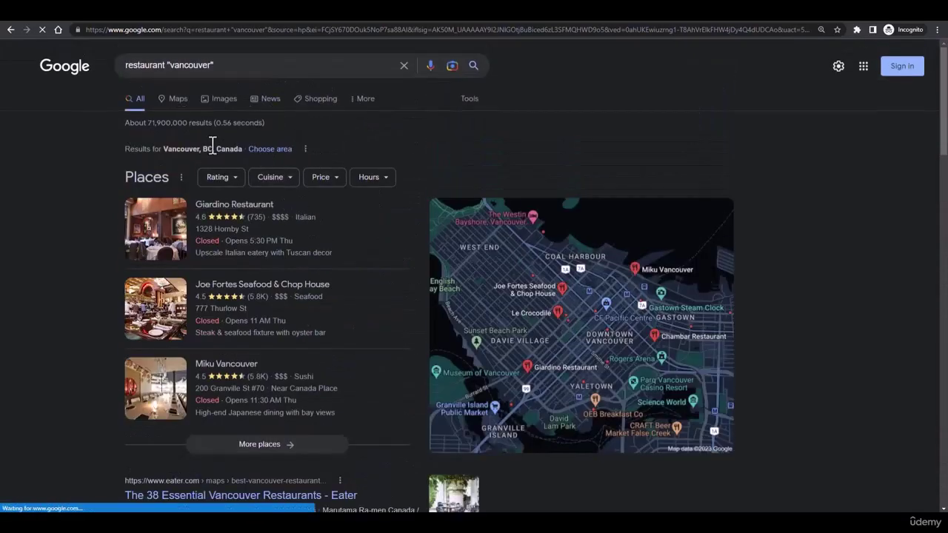
click(466, 99)
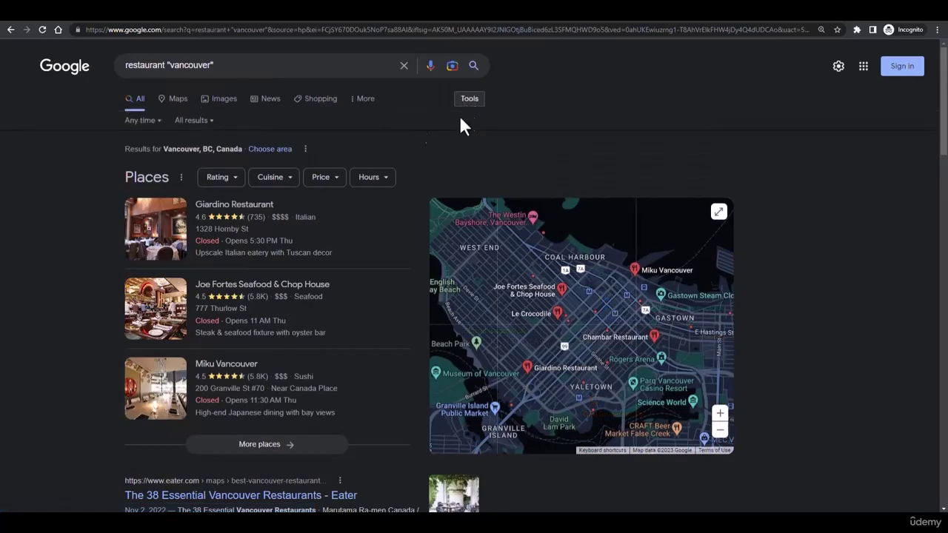
click(143, 121)
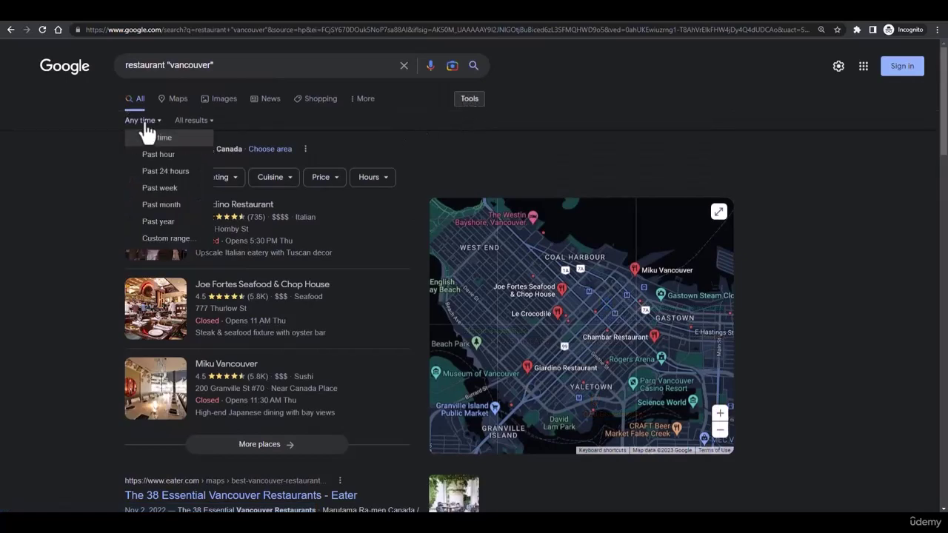
click(161, 206)
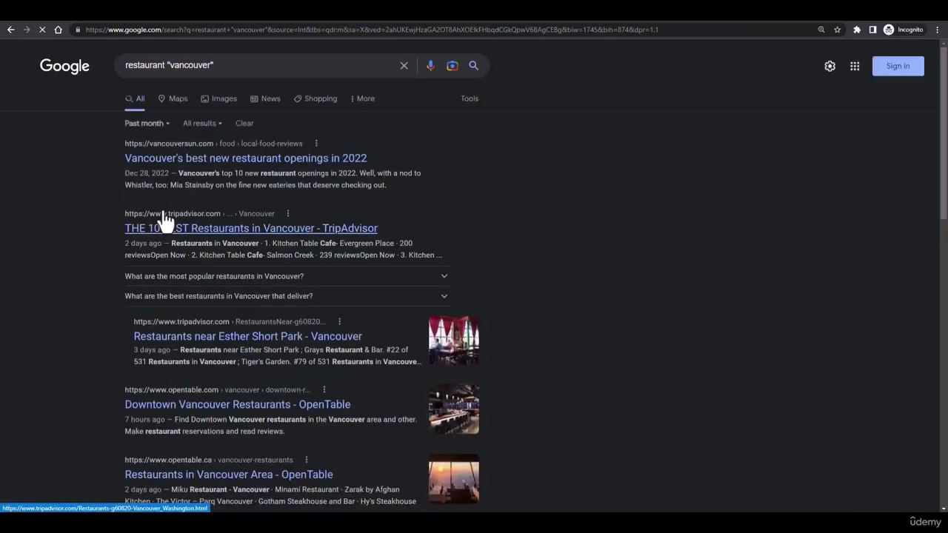
Scroll down the results and open the Per se social corner website.
scroll(296, 240, down, 15)
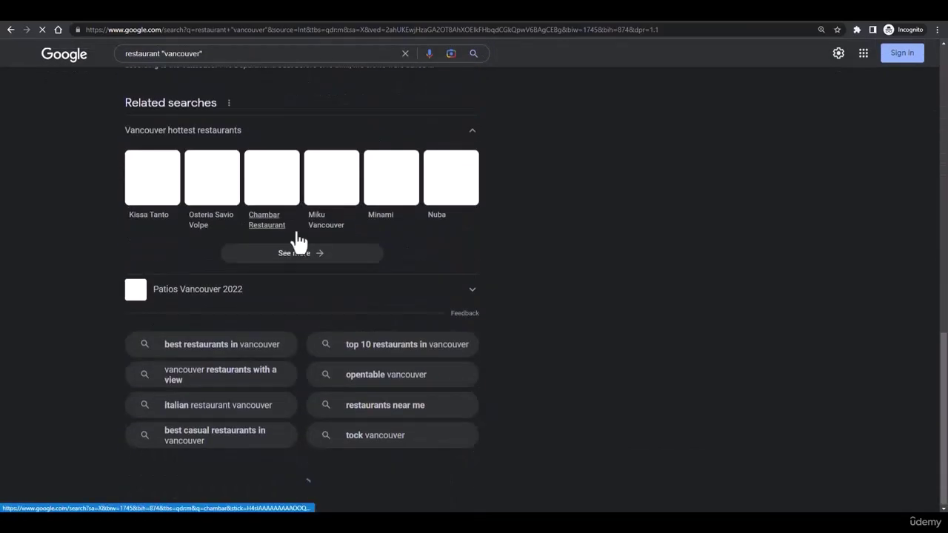
scroll(283, 484, down, 10)
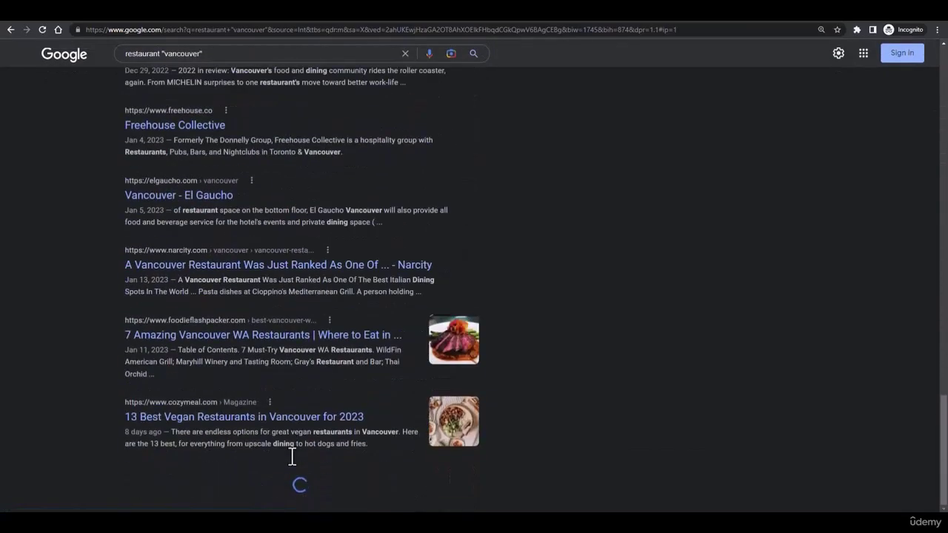
scroll(213, 365, down, 12)
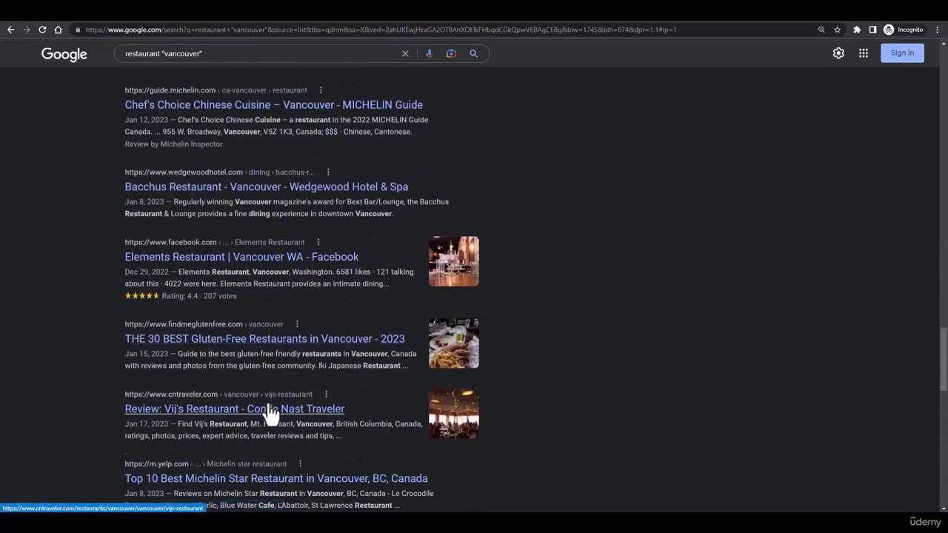
scroll(271, 415, down, 7)
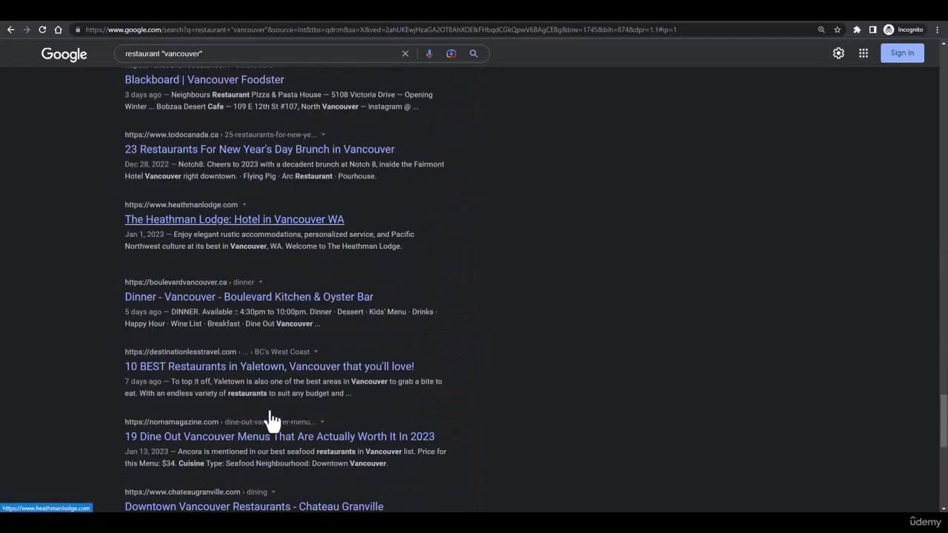
scroll(270, 417, down, 11)
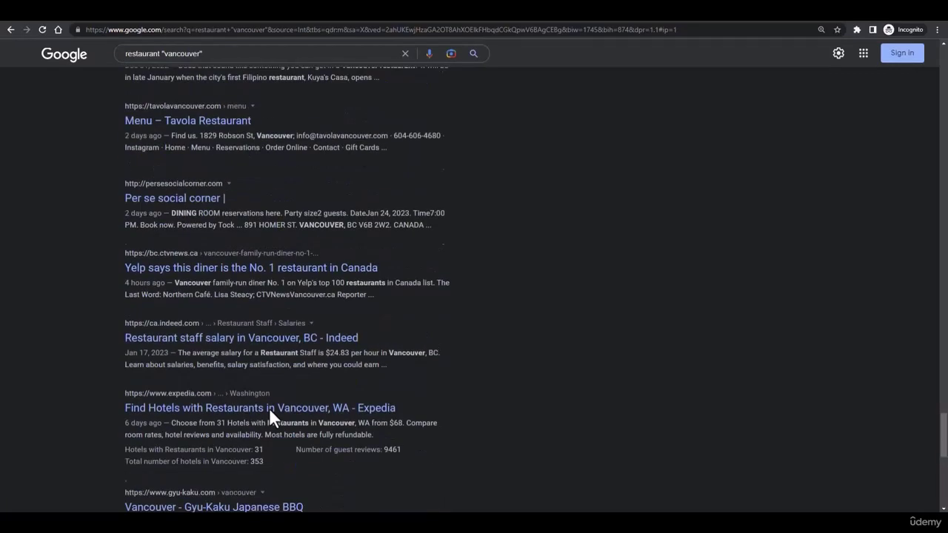
right_click(191, 206)
key(Escape)
click(191, 206)
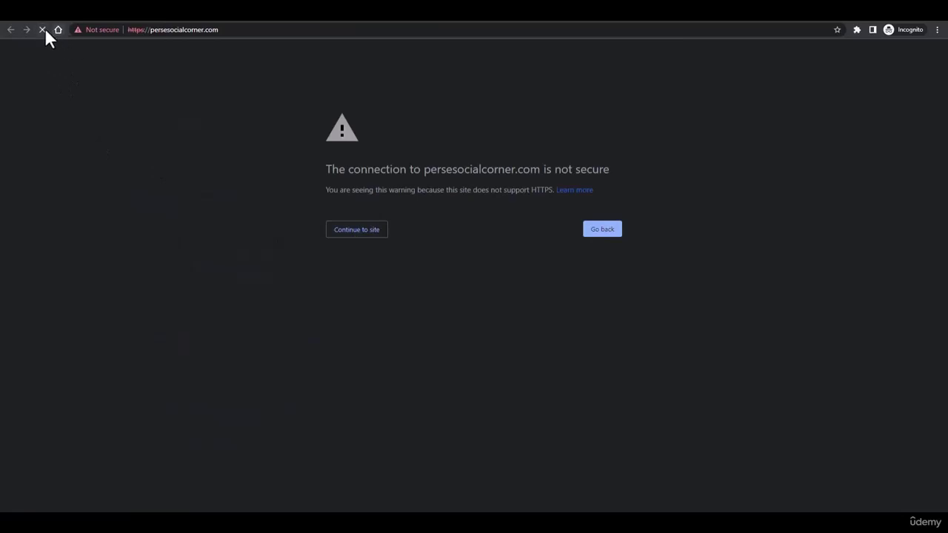
Proceed past the not-secure warning onto persesocialcorner.com.
click(332, 261)
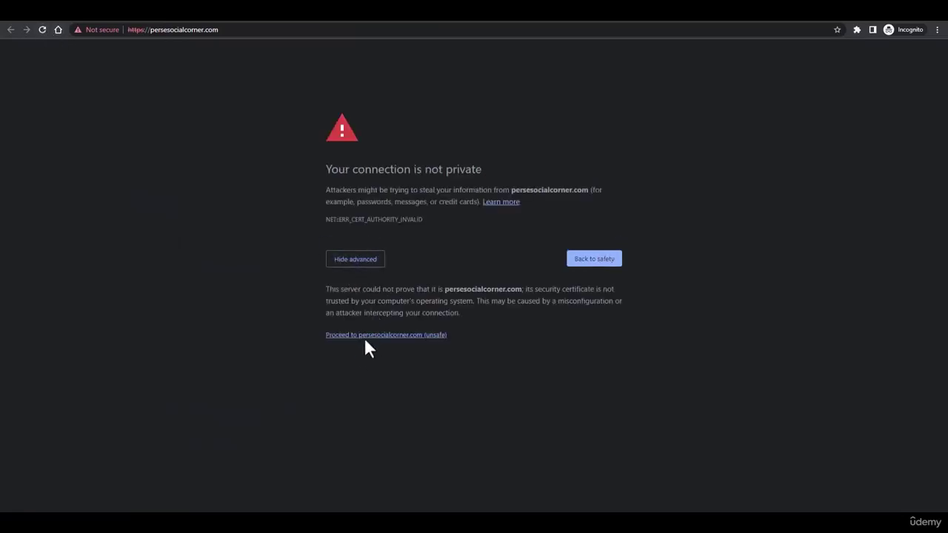
click(363, 334)
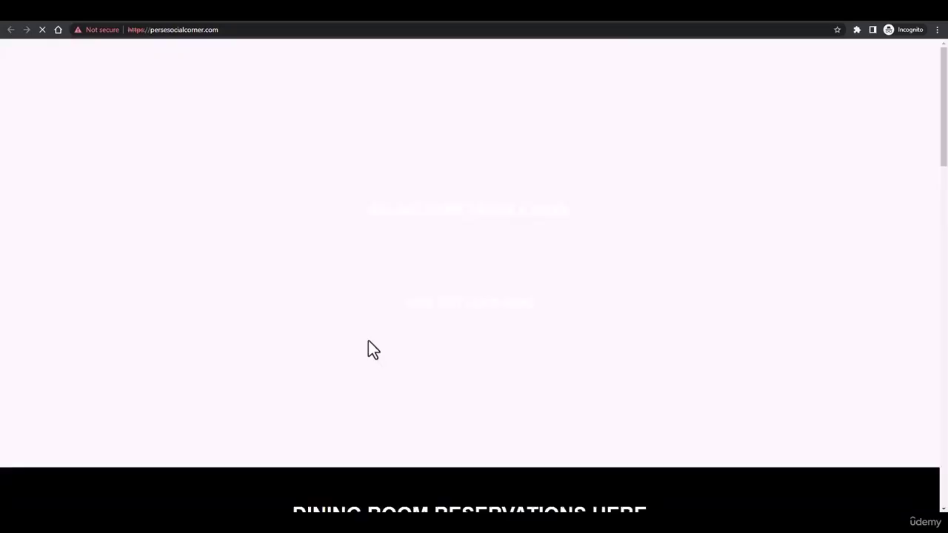
scroll(467, 322, down, 20)
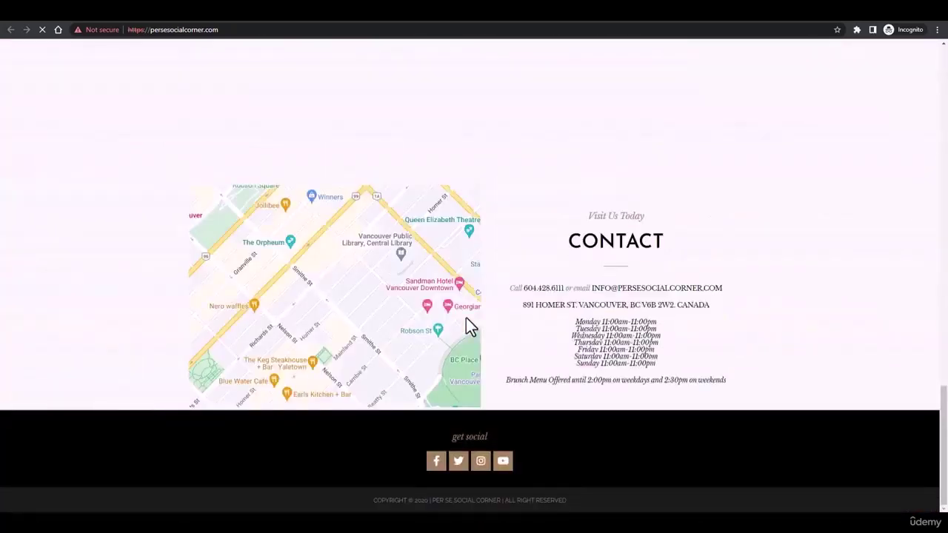
Scroll through the Per Se Social Corner site's menu, gallery and contact details.
scroll(600, 405, up, 20)
scroll(600, 406, down, 20)
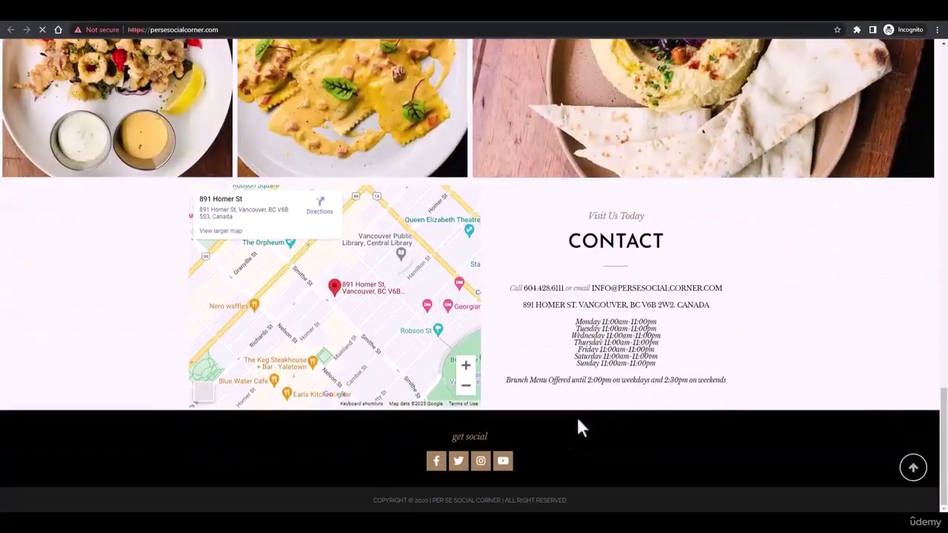
scroll(577, 471, up, 20)
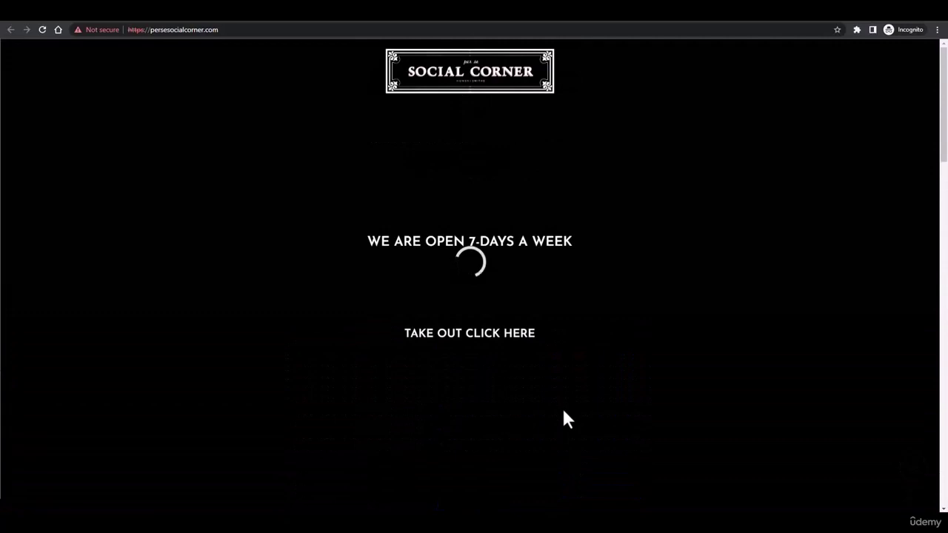
scroll(516, 283, down, 2)
scroll(465, 334, up, 2)
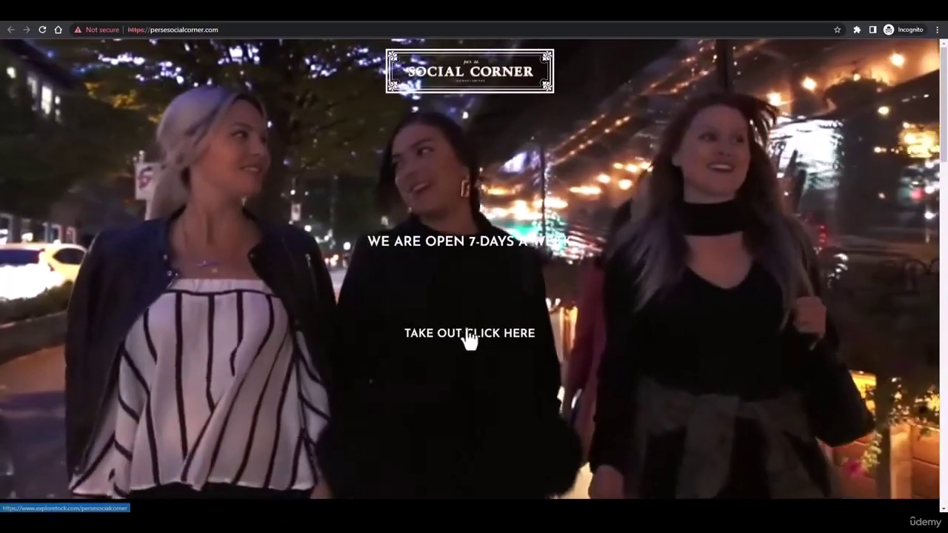
scroll(548, 273, down, 3)
scroll(539, 276, down, 4)
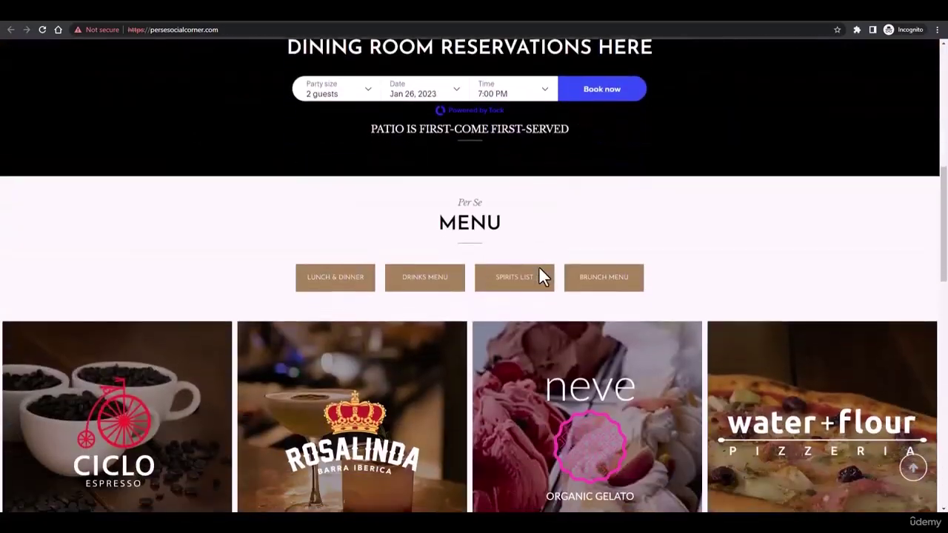
scroll(540, 277, up, 2)
scroll(540, 269, down, 3)
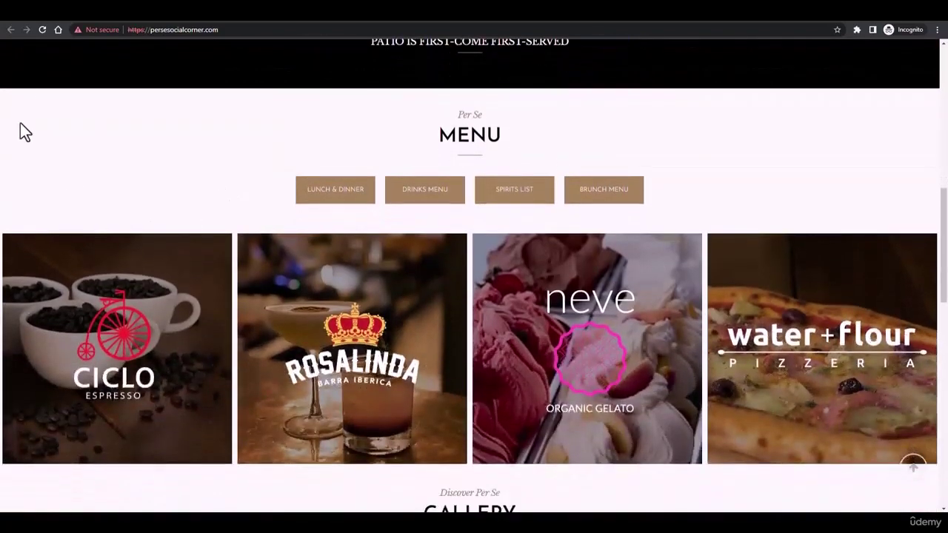
scroll(429, 292, down, 10)
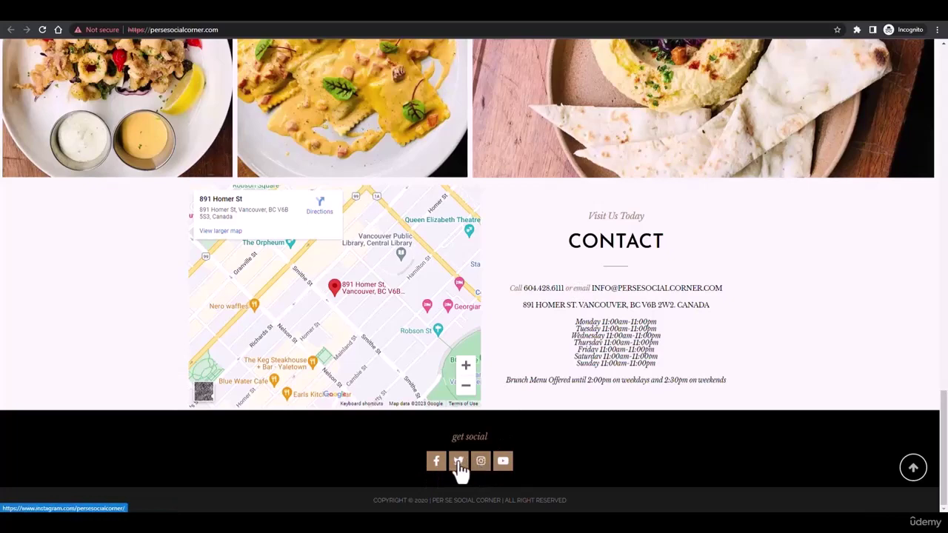
scroll(481, 467, up, 15)
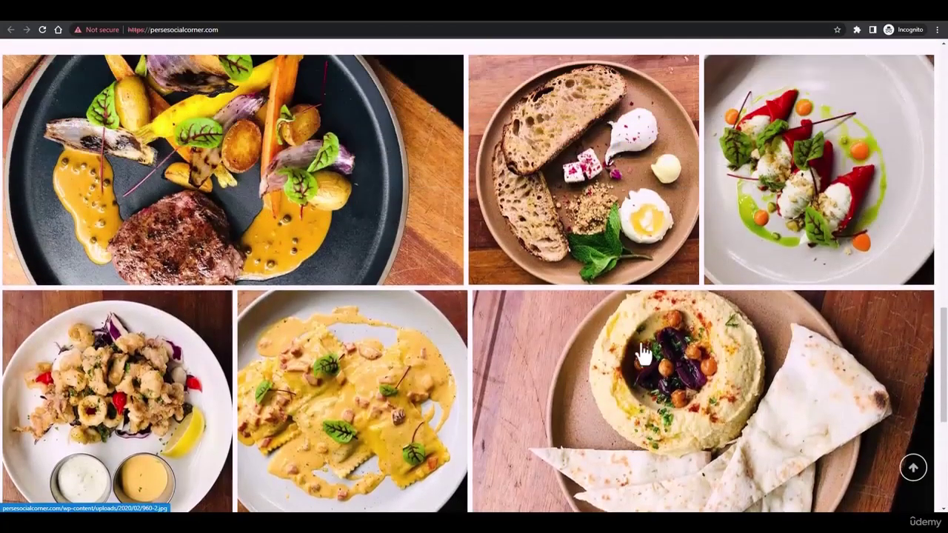
Search 'email extractor chro' in a new tab and open the Email Extractor extension page.
key(ctrl+t)
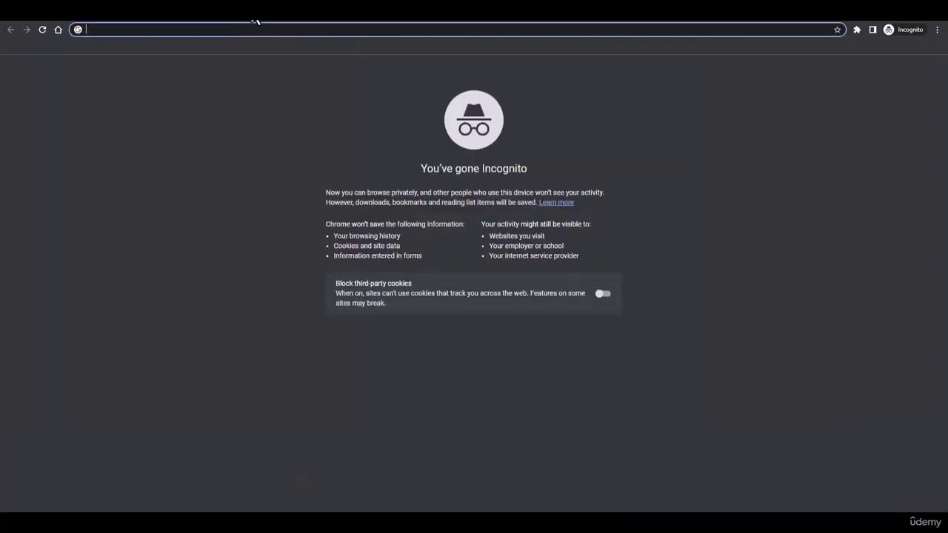
text(email extra)
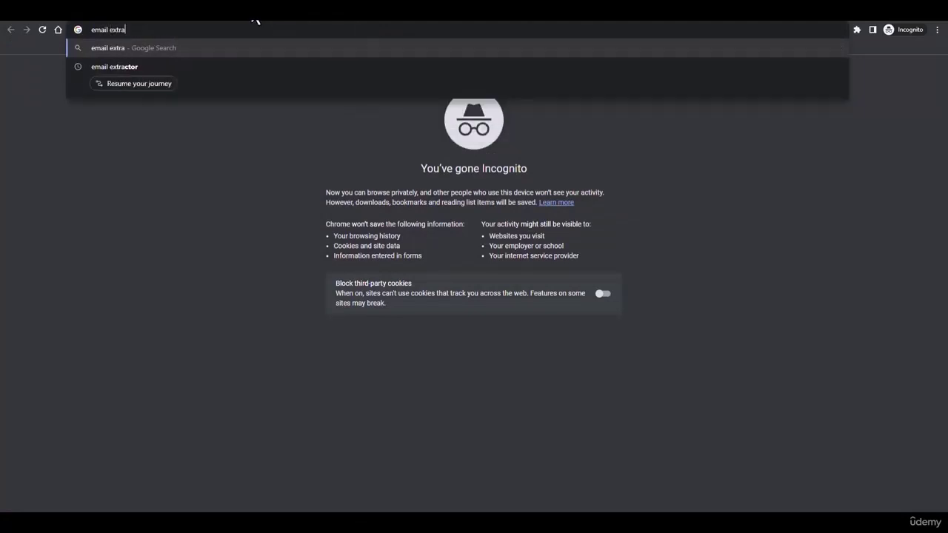
text(ctor chrome extension)
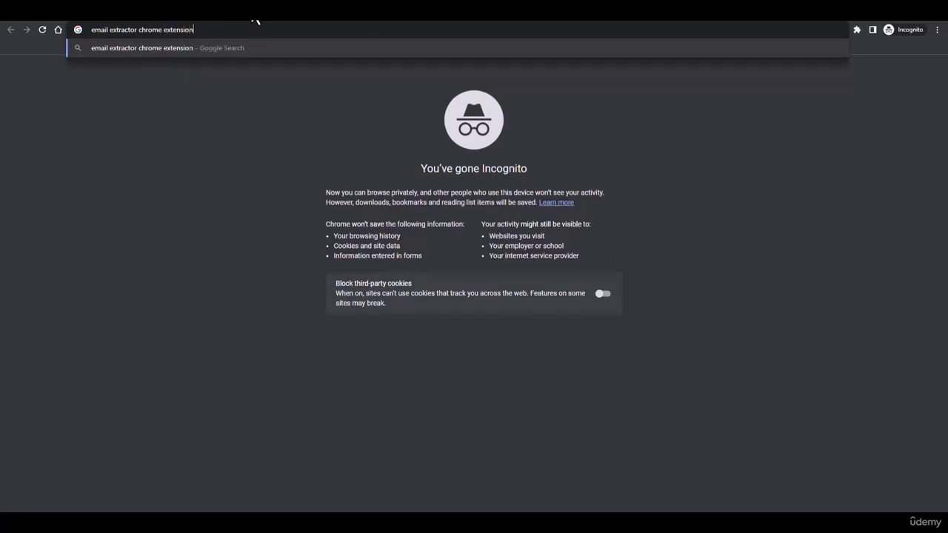
key(Return)
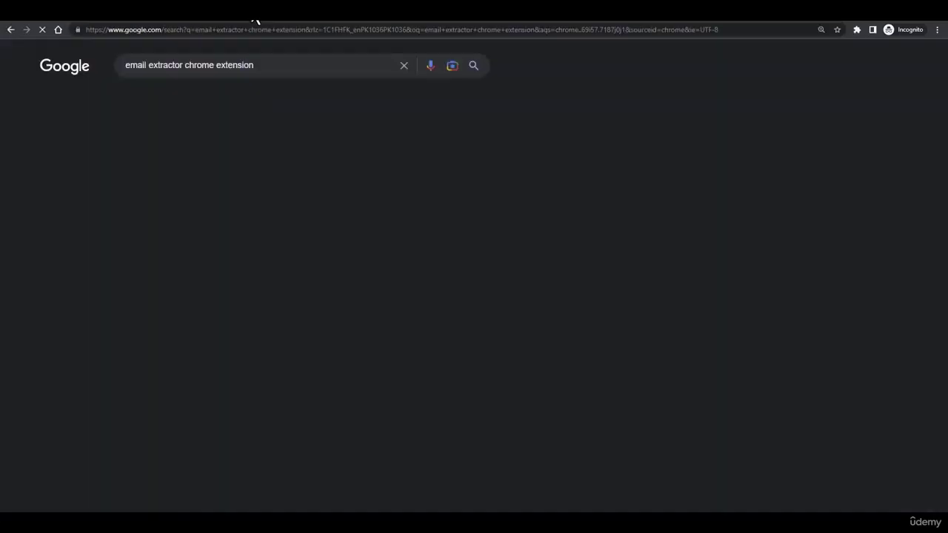
click(158, 160)
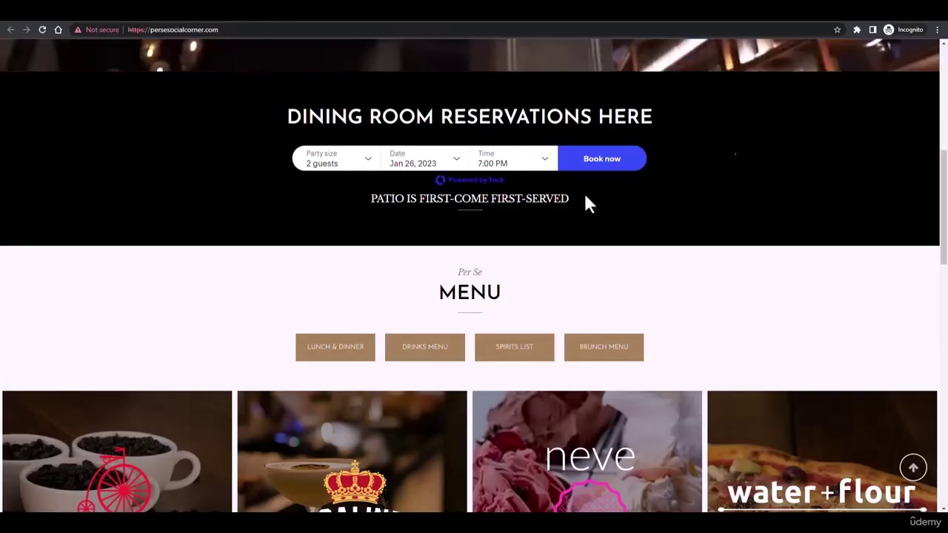
Scroll back to the restaurant's contact section with map, phone, email and 11:00am–11:00pm hours.
scroll(780, 122, up, 3)
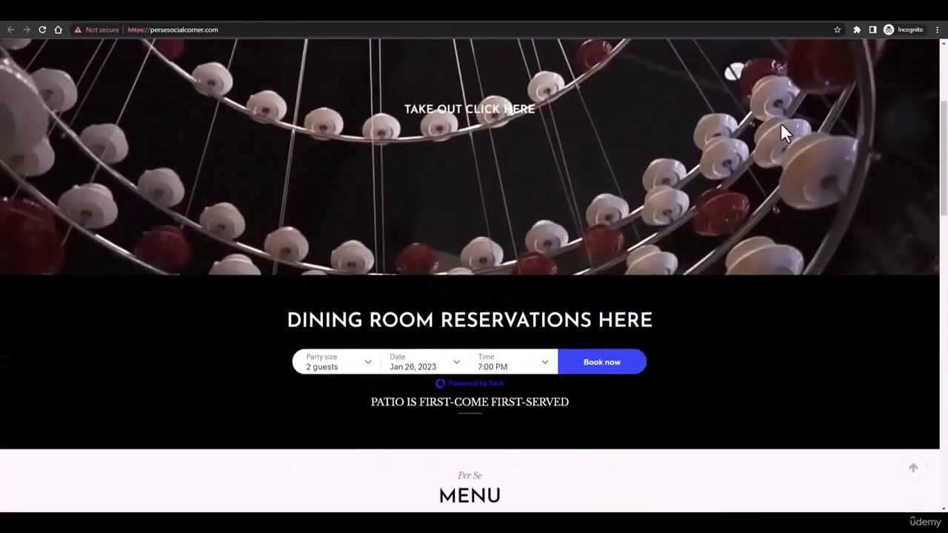
scroll(781, 122, up, 3)
scroll(506, 185, down, 7)
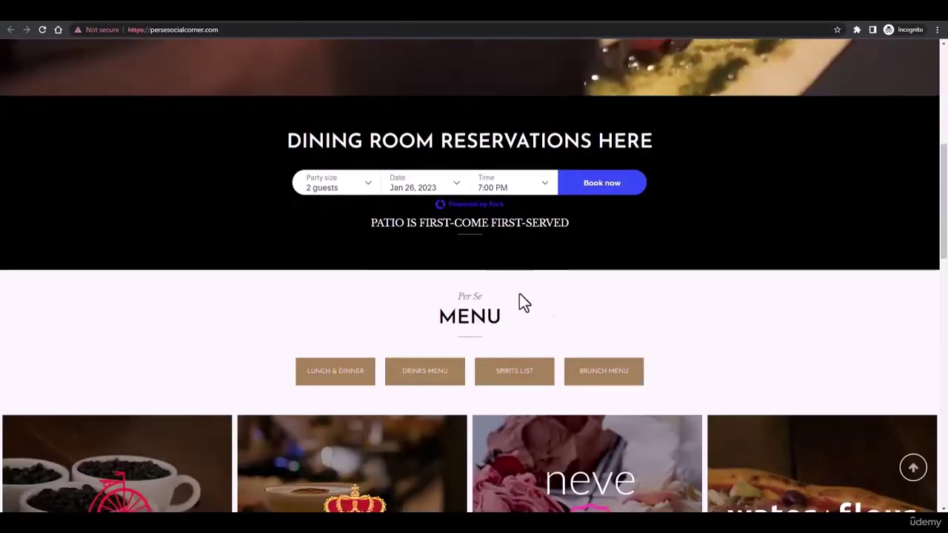
scroll(523, 303, down, 15)
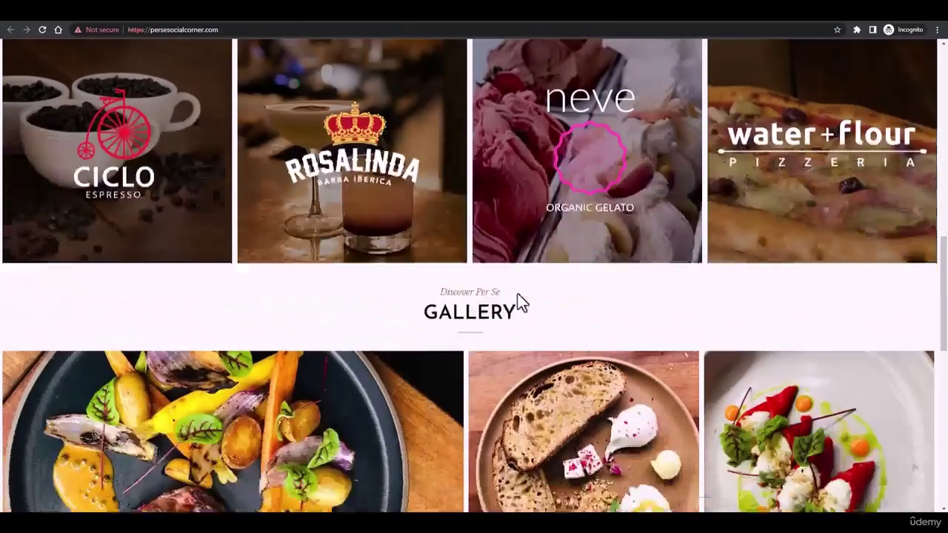
scroll(523, 303, down, 2)
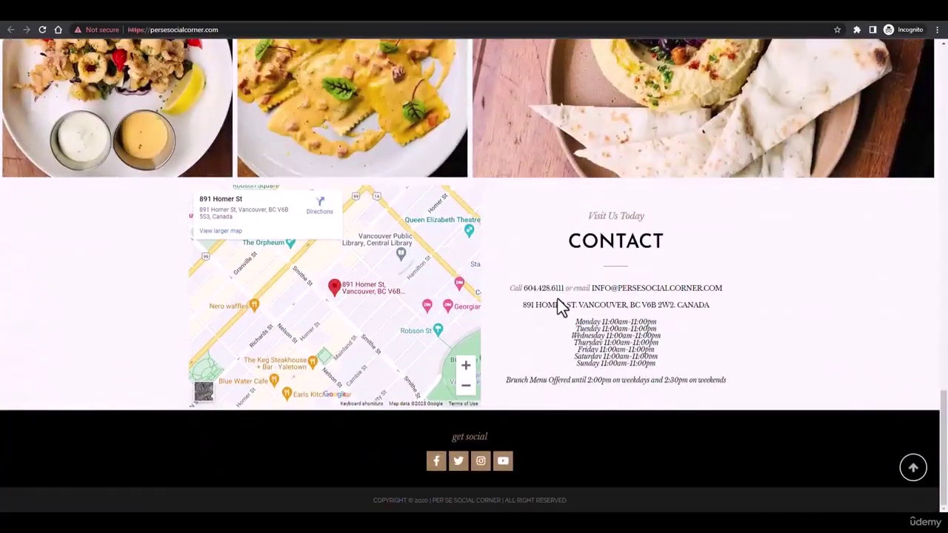
Select the restaurant's contact email address, then return to the restaurant "vancouver" search results.
triple_click(584, 289)
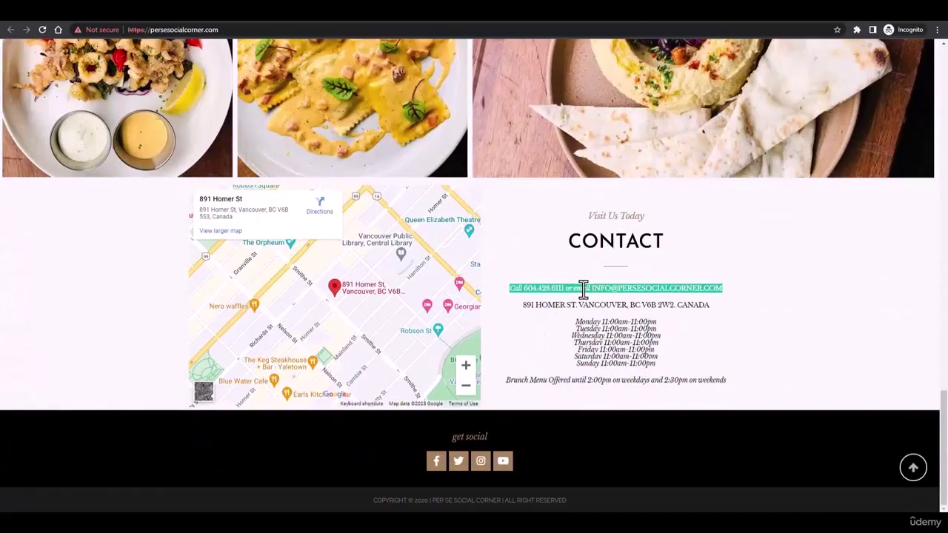
triple_click(590, 291)
double_click(580, 289)
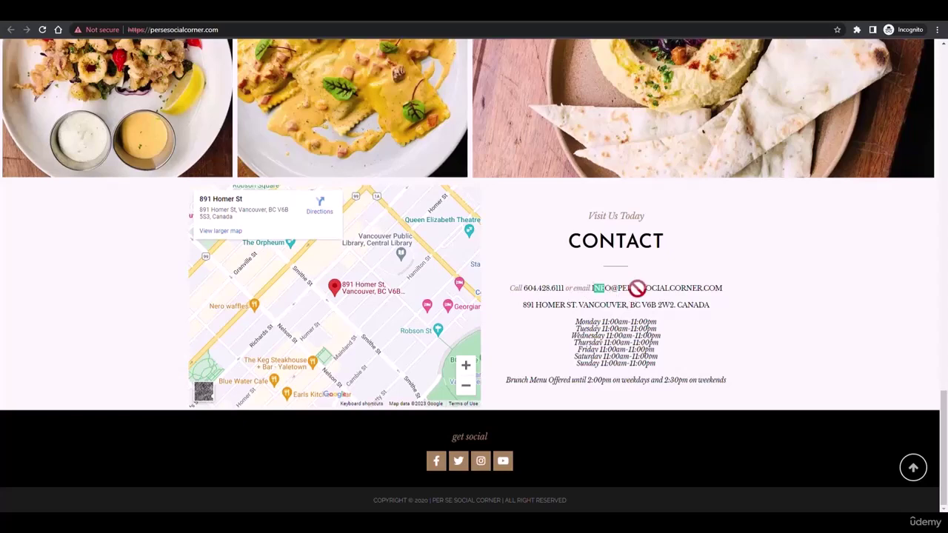
drag(730, 292, 608, 294)
click(582, 287)
scroll(448, 254, up, 15)
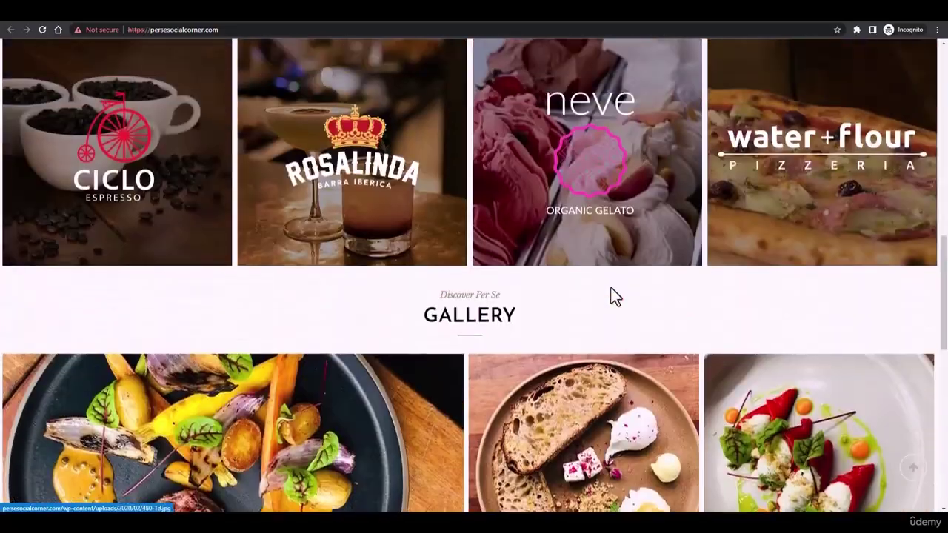
scroll(570, 293, up, 5)
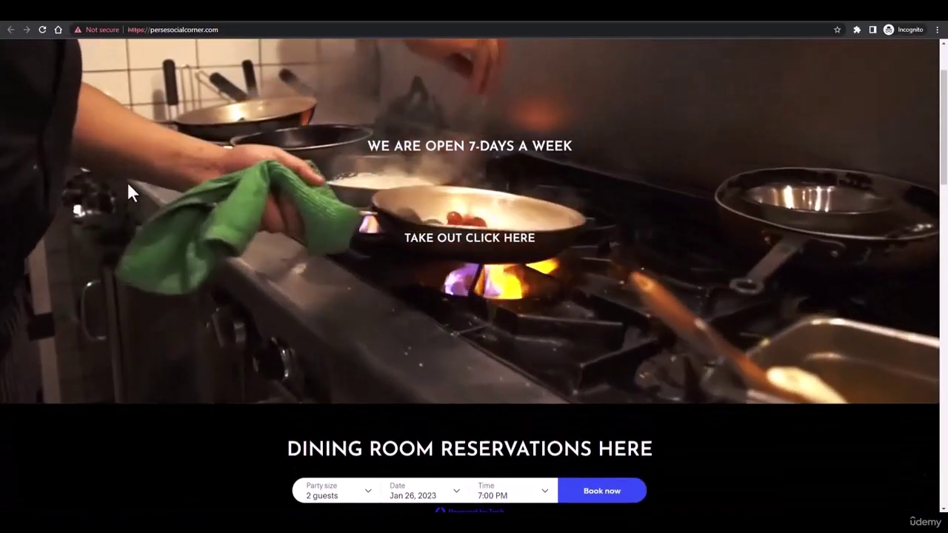
key(alt+Left)
scroll(413, 319, down, 3)
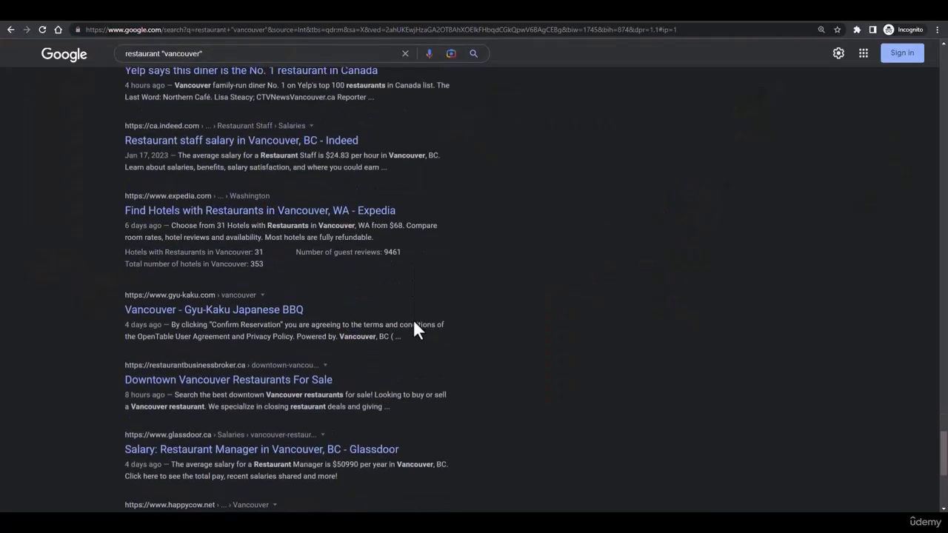
scroll(537, 320, down, 4)
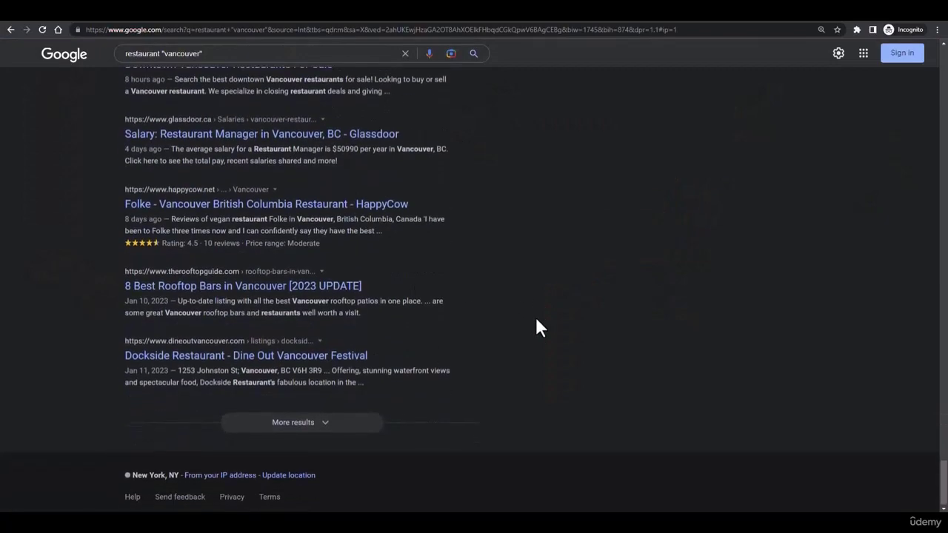
scroll(537, 321, up, 3)
scroll(537, 320, up, 15)
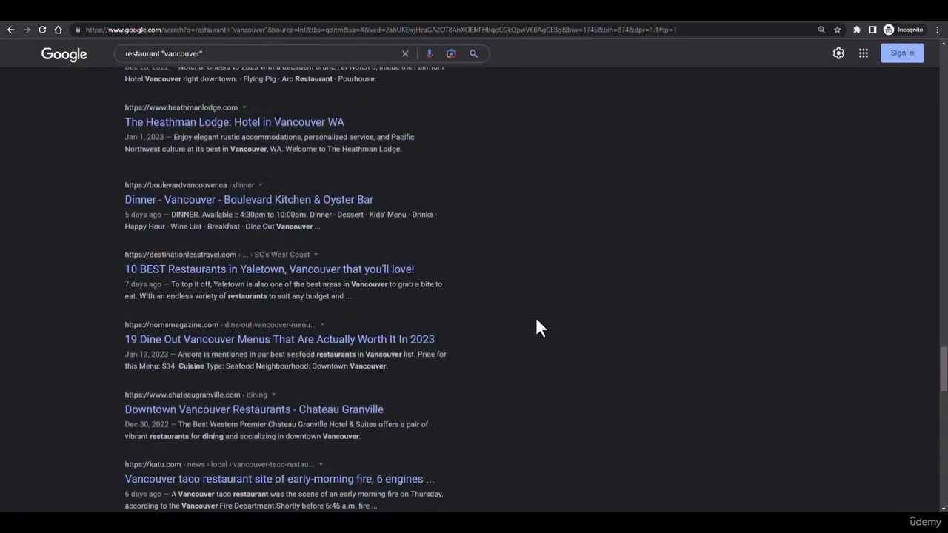
scroll(537, 321, up, 15)
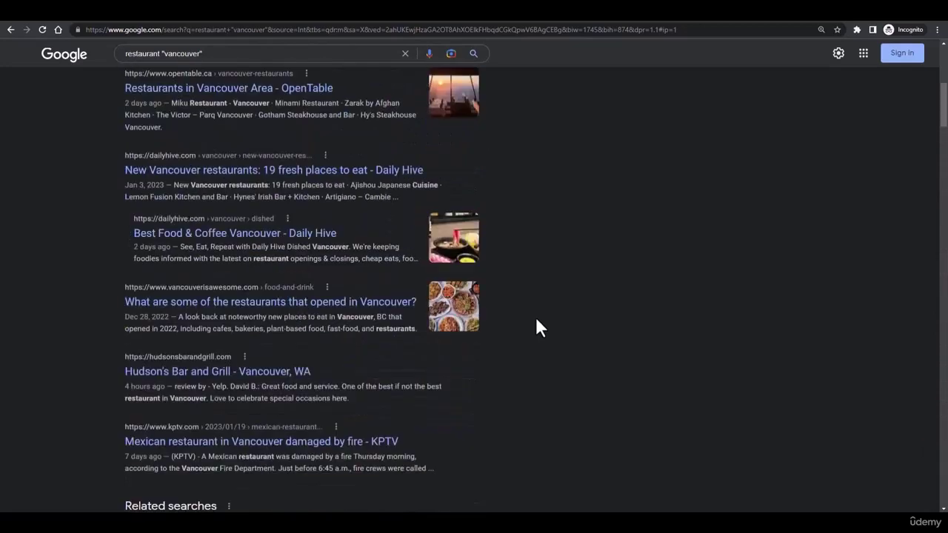
click(175, 103)
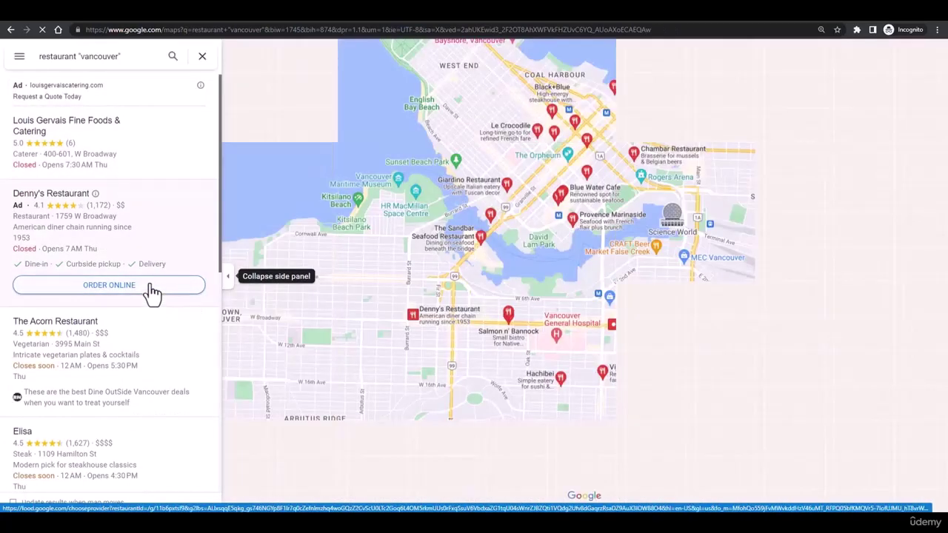
scroll(151, 293, down, 10)
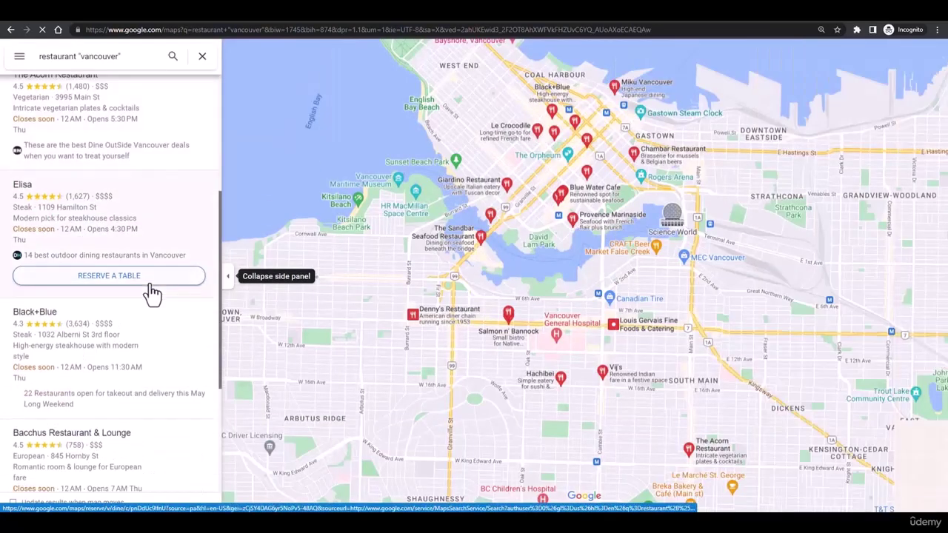
scroll(152, 292, down, 15)
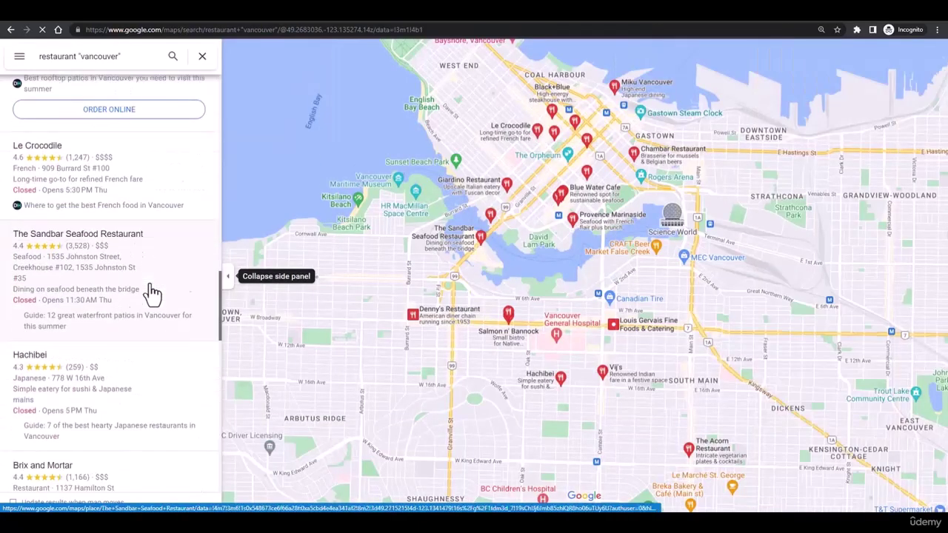
scroll(152, 292, down, 5)
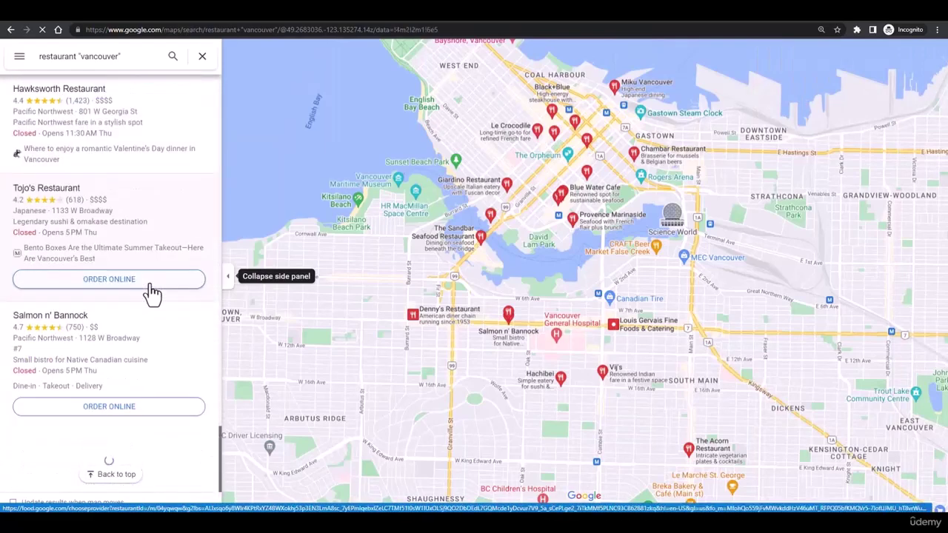
scroll(156, 293, down, 10)
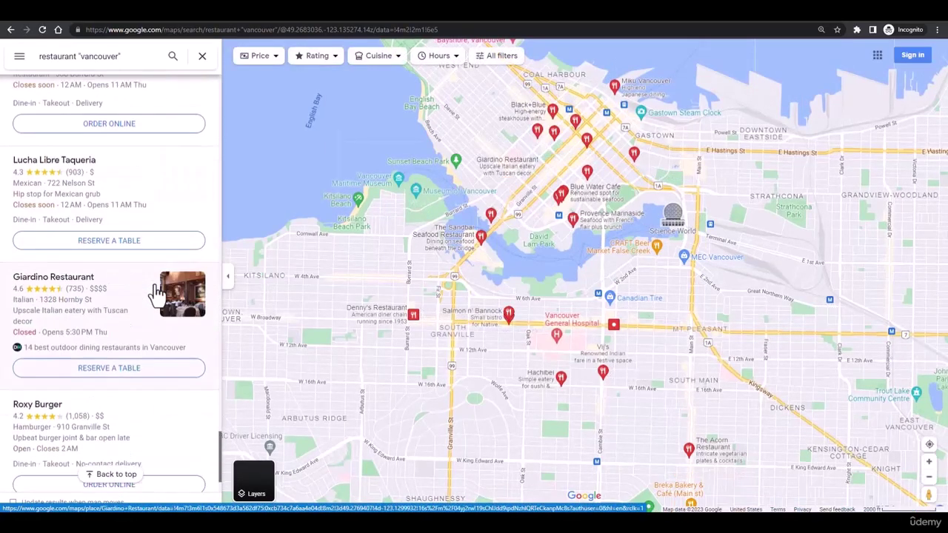
scroll(155, 308, down, 10)
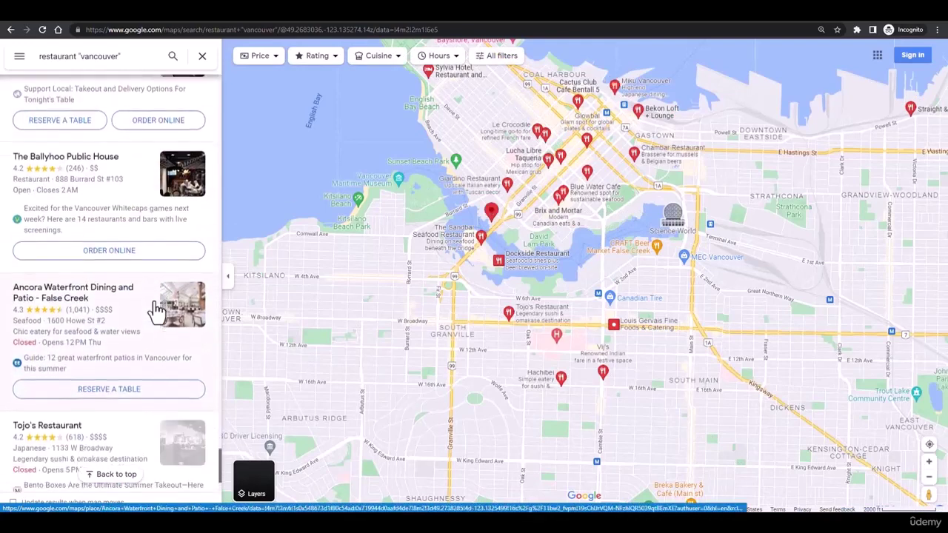
scroll(155, 310, down, 15)
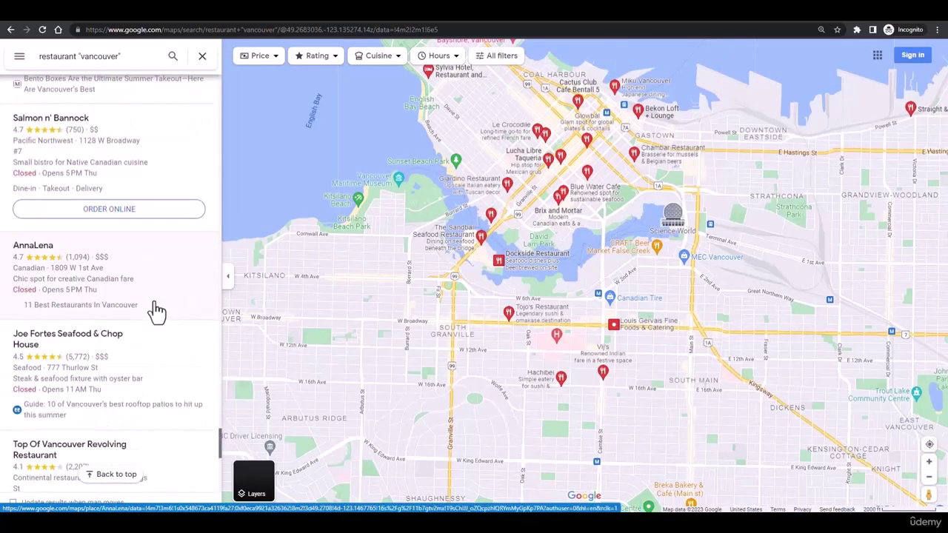
scroll(157, 311, down, 5)
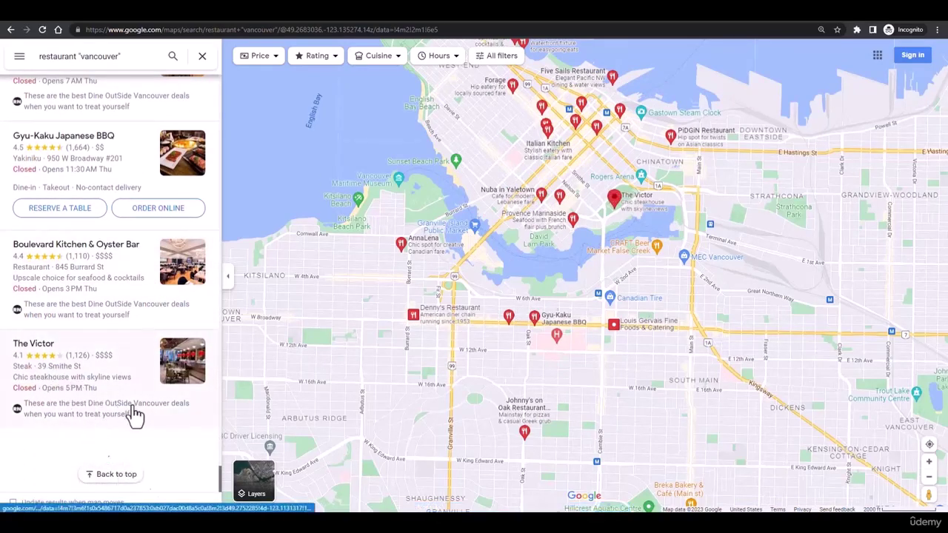
scroll(140, 368, up, 15)
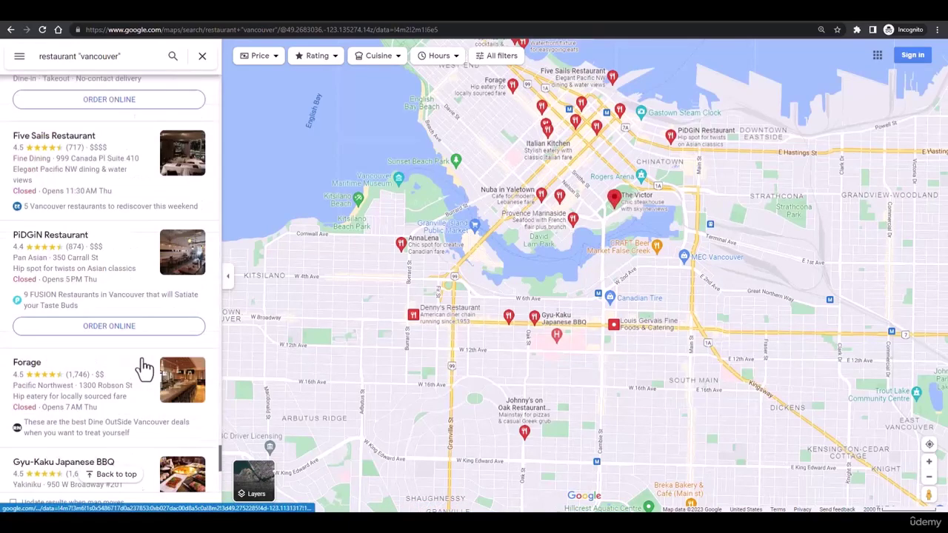
Replace vancouver with sargodha in the Maps query and browse results like Royal Dera and Sky Dine.
double_click(95, 56)
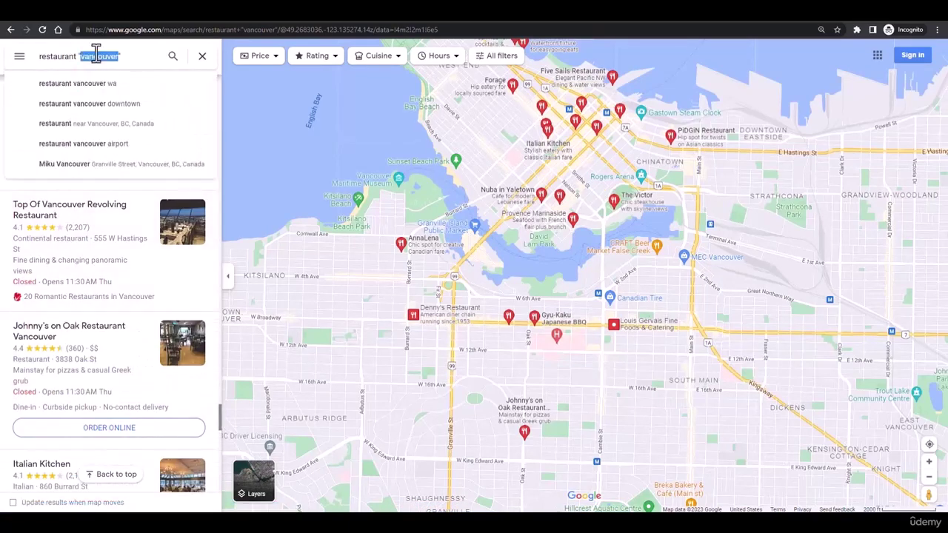
click(137, 54)
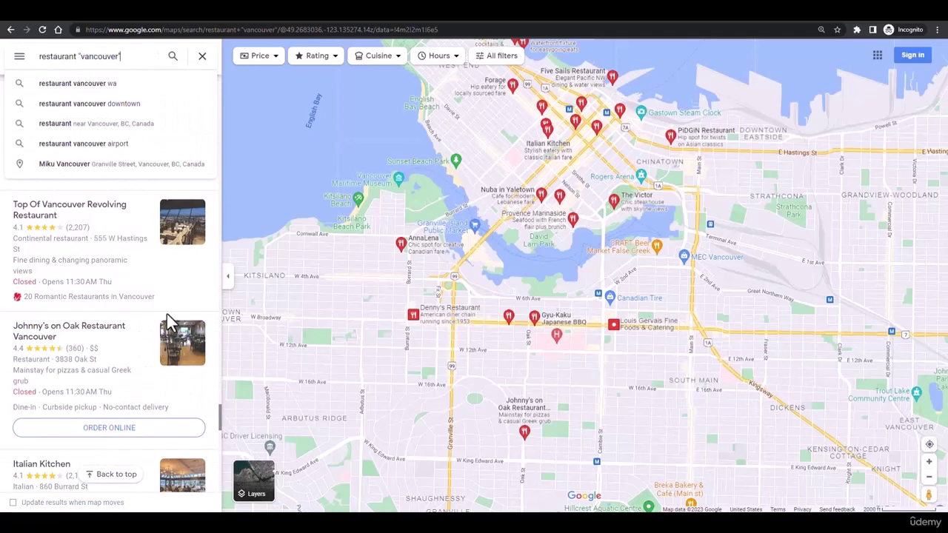
click(215, 281)
scroll(180, 314, down, 15)
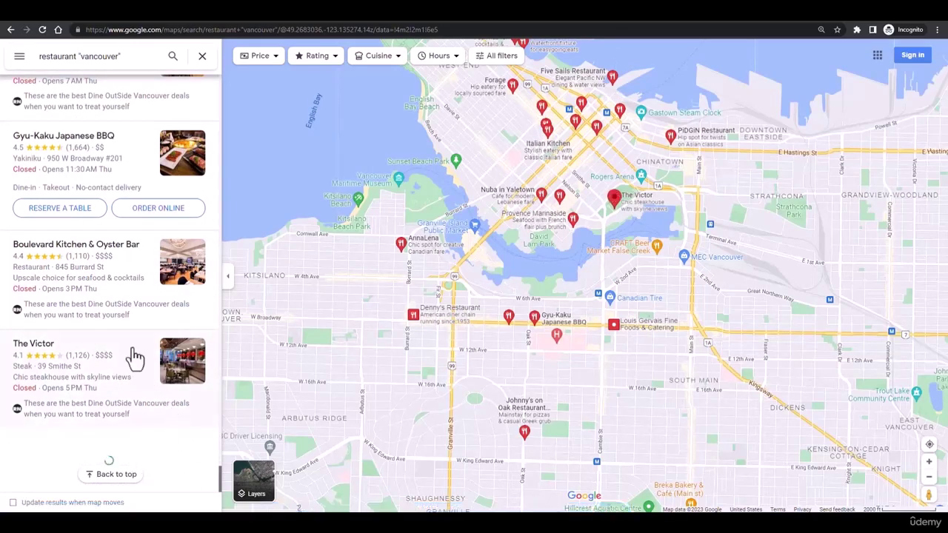
double_click(101, 58)
text(s)
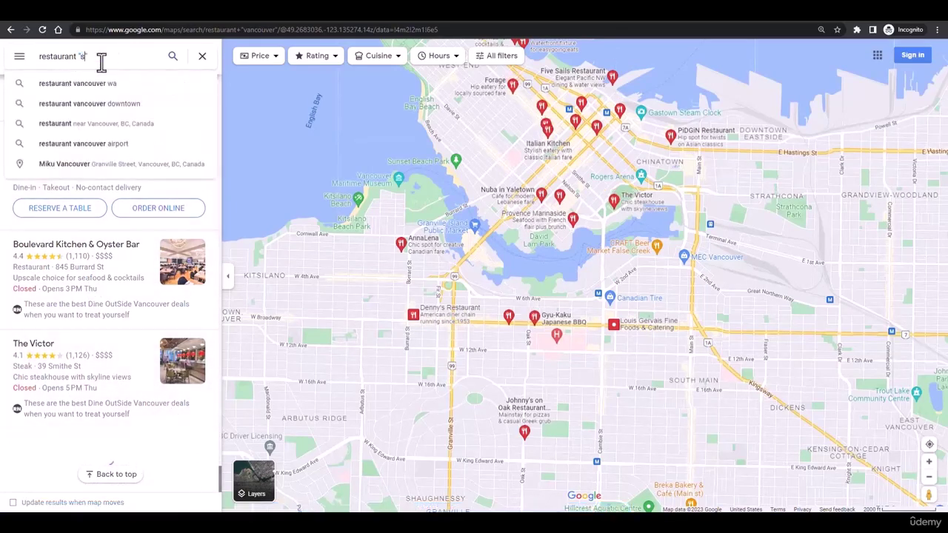
text(argodha)
key(Return)
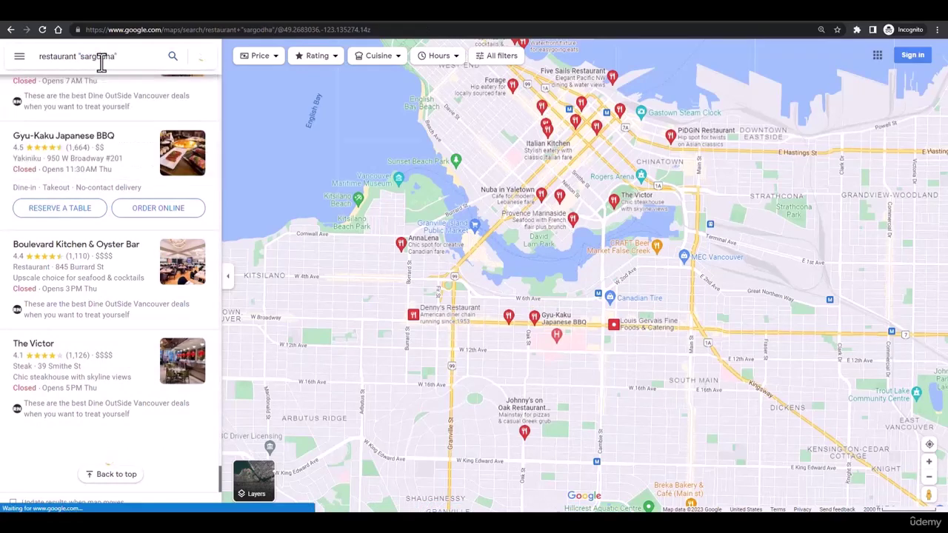
scroll(191, 222, down, 10)
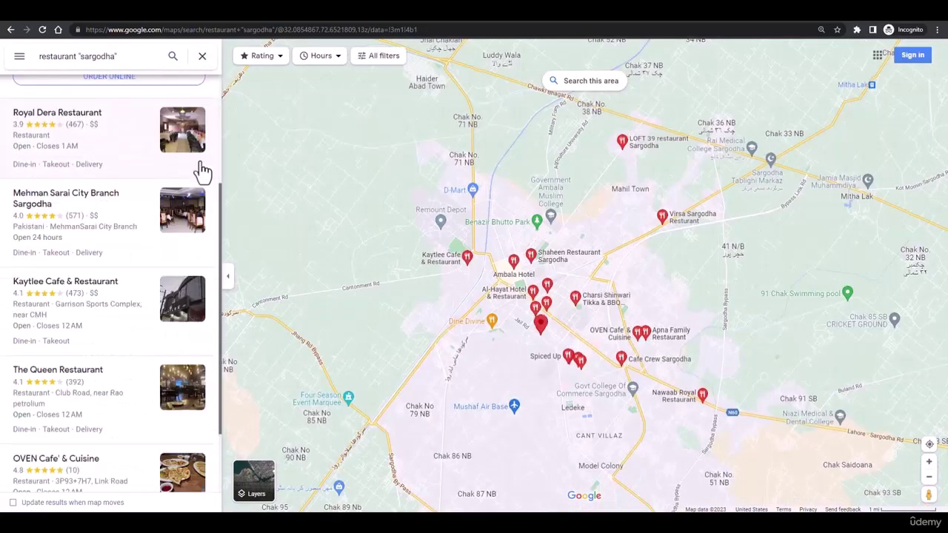
scroll(191, 261, down, 10)
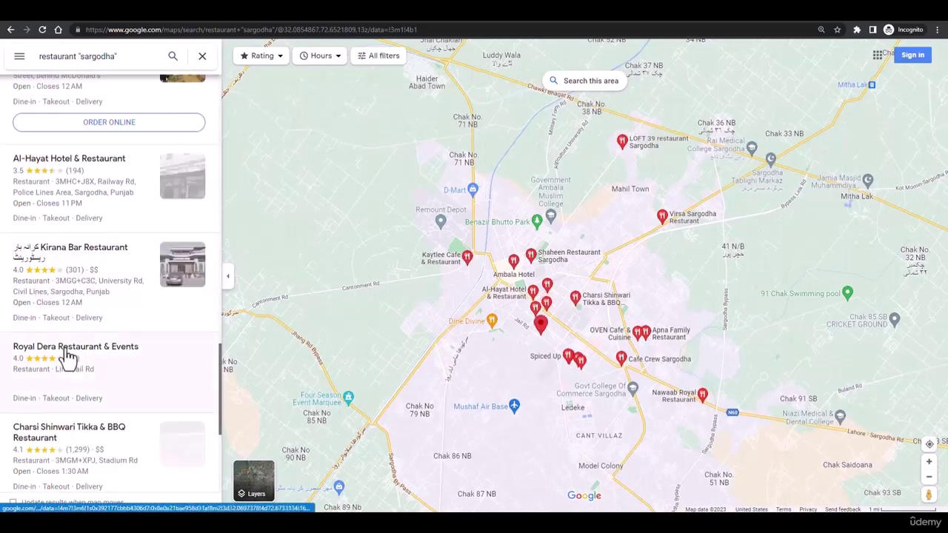
scroll(96, 396, down, 10)
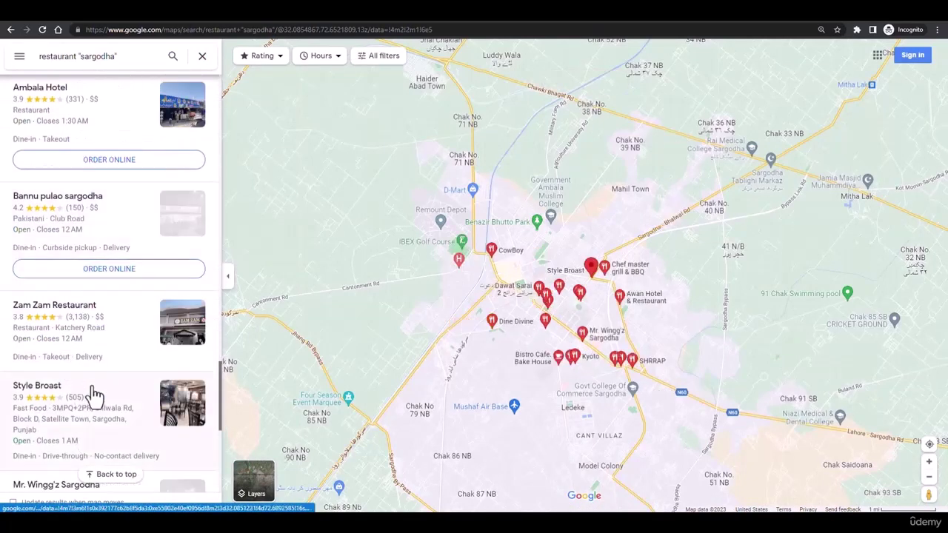
scroll(97, 396, down, 4)
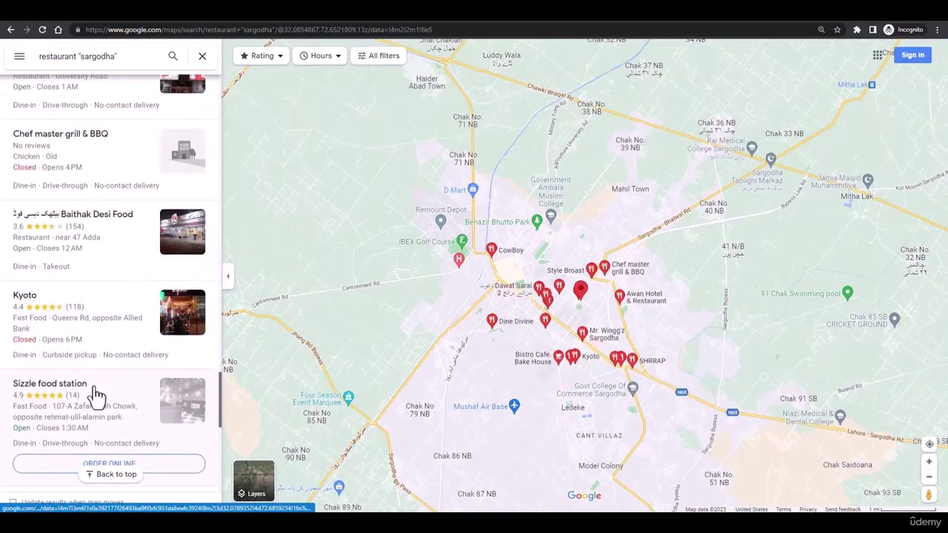
scroll(115, 371, down, 8)
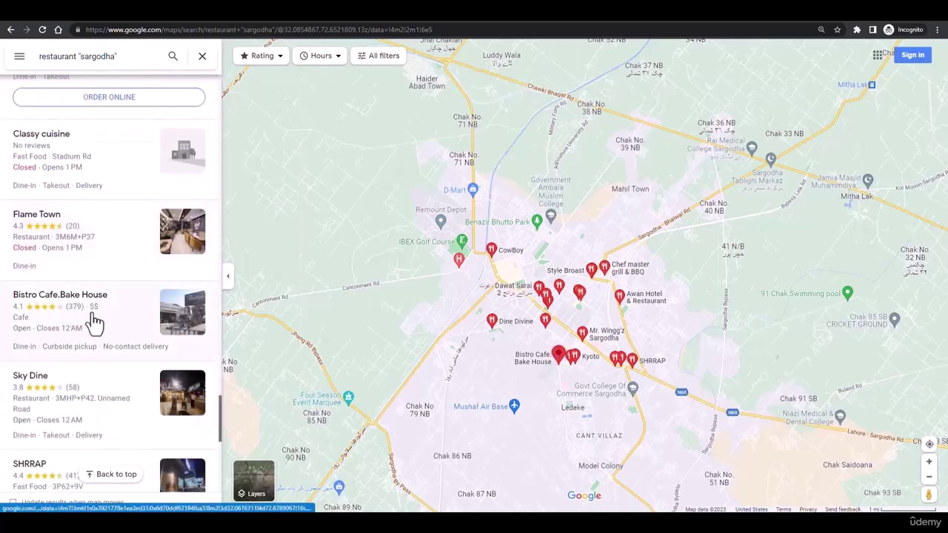
Review Bistro Cafe.Bake House's Maps contact details and visit its business.site website.
click(95, 320)
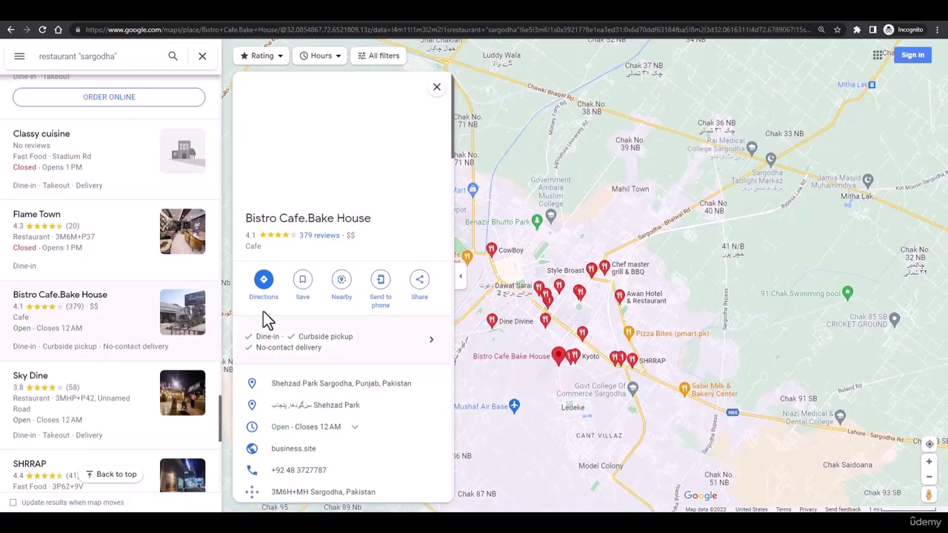
scroll(308, 310, down, 2)
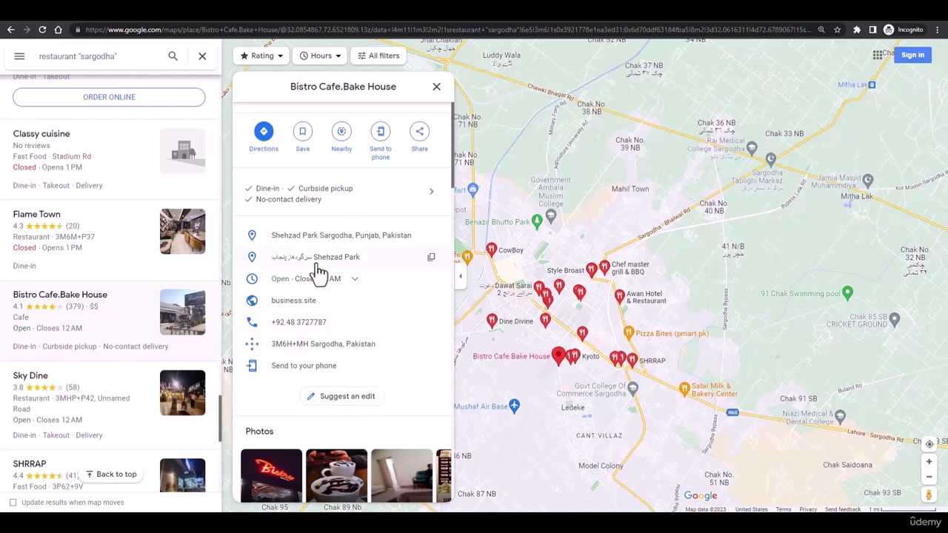
scroll(315, 297, up, 2)
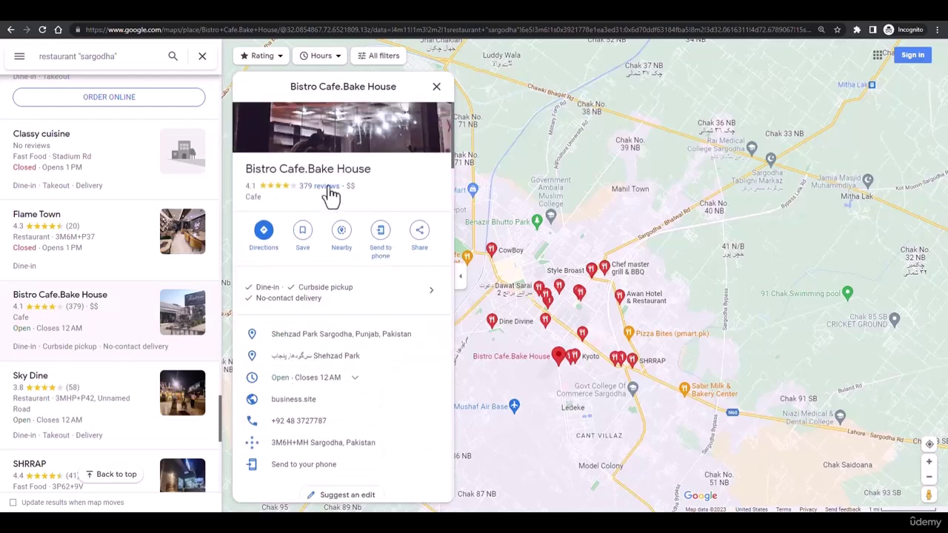
scroll(329, 237, down, 3)
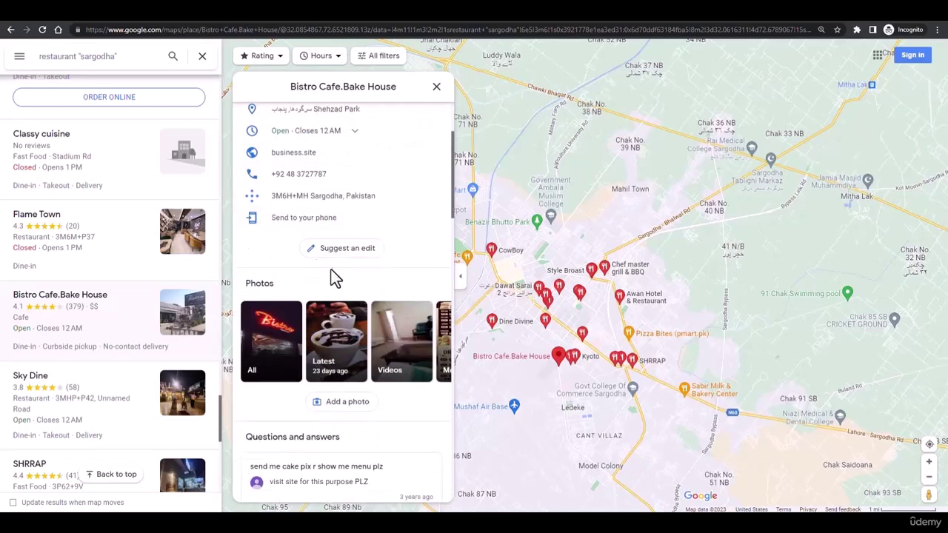
scroll(359, 396, down, 3)
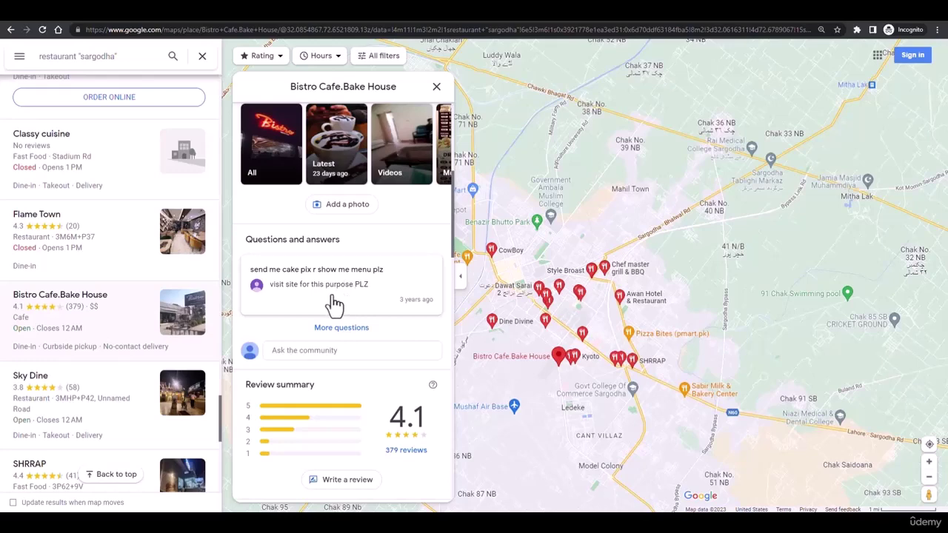
scroll(337, 297, up, 2)
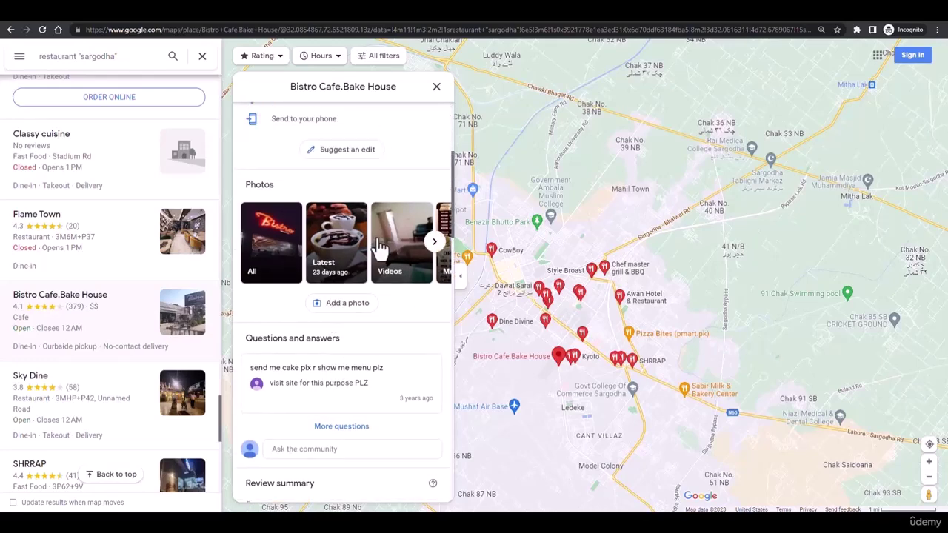
scroll(385, 311, up, 5)
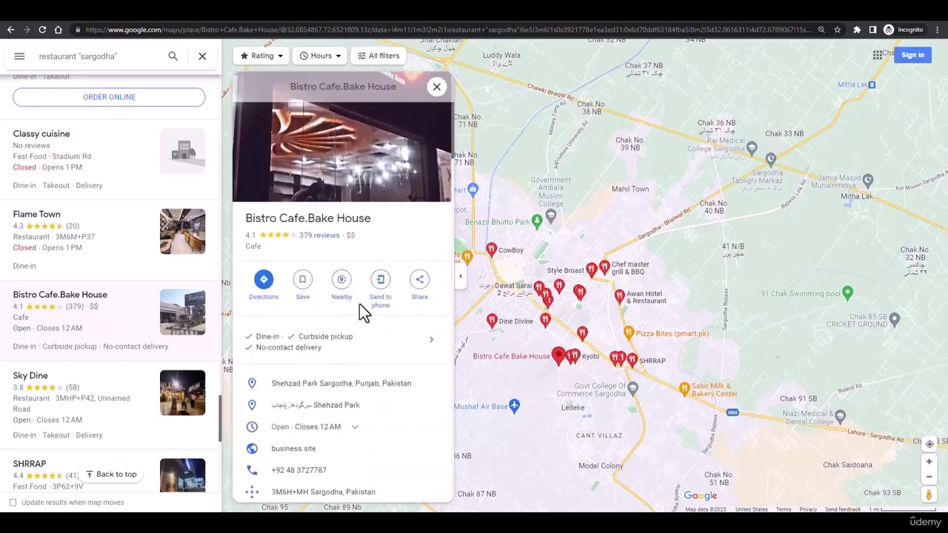
scroll(311, 378, down, 3)
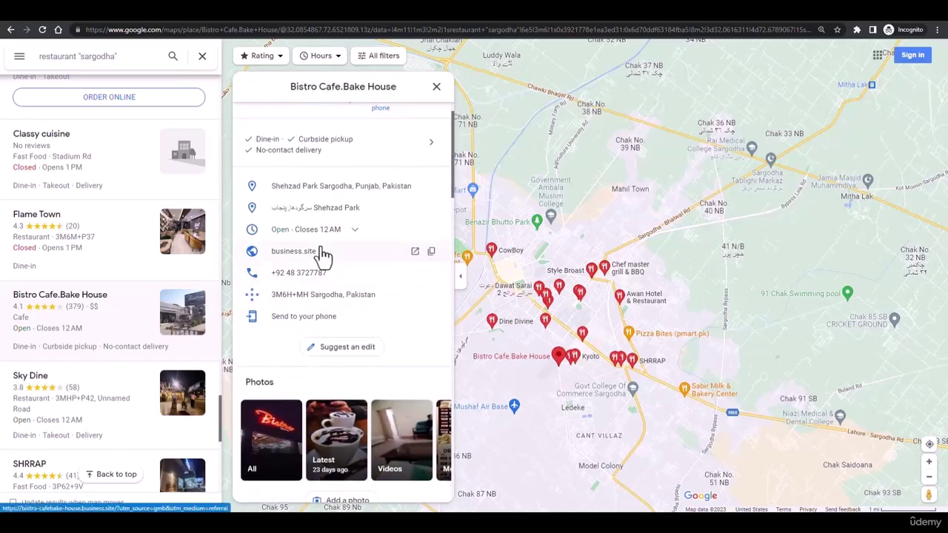
click(414, 253)
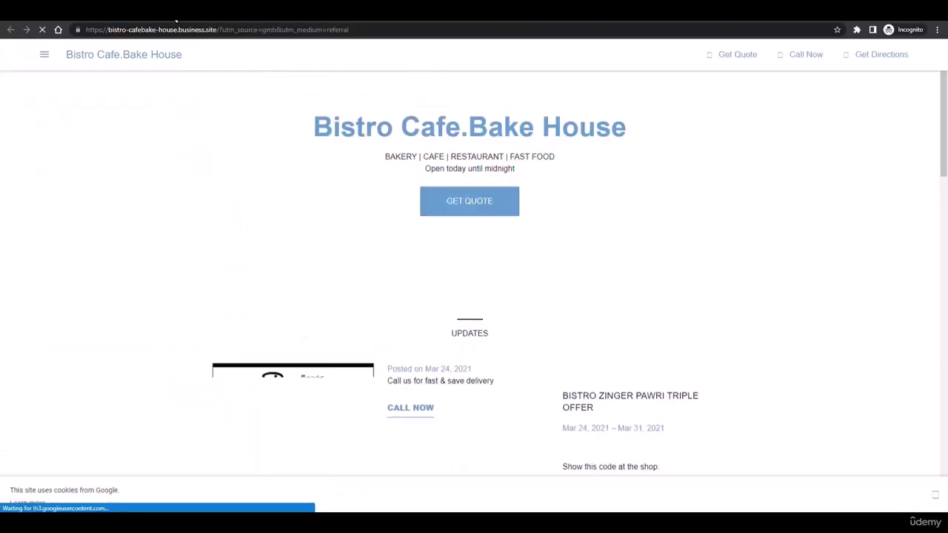
scroll(424, 252, down, 10)
Try the cafe site's Get Quote form Name and help fields, then close it.
scroll(424, 252, up, 8)
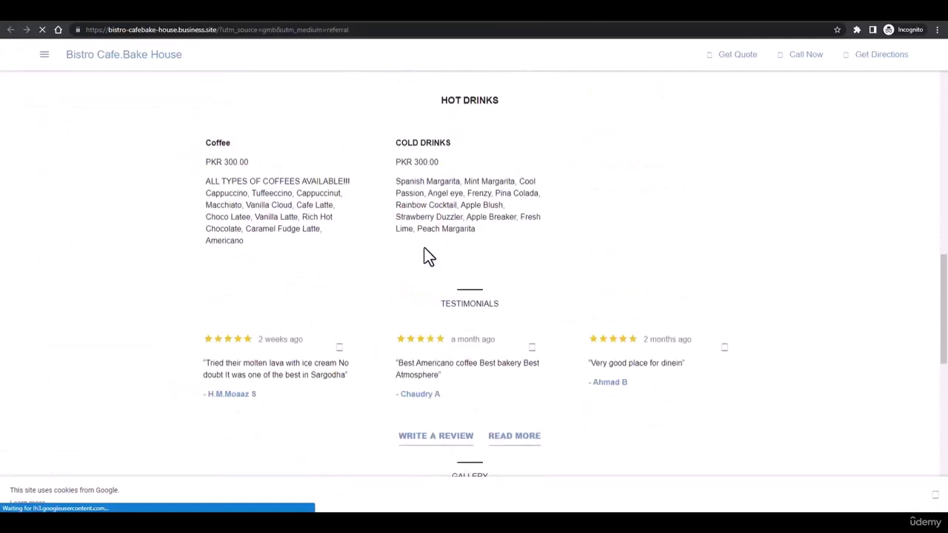
scroll(428, 256, up, 10)
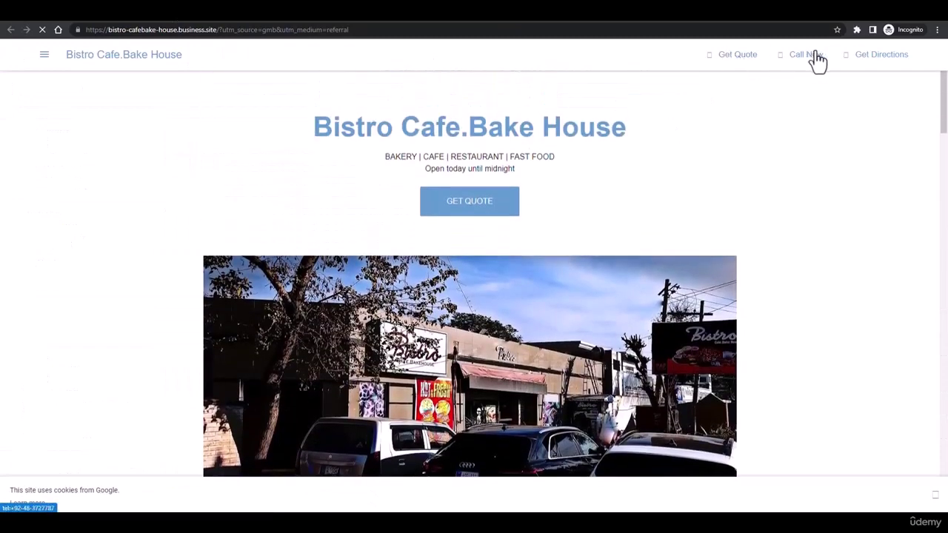
click(725, 61)
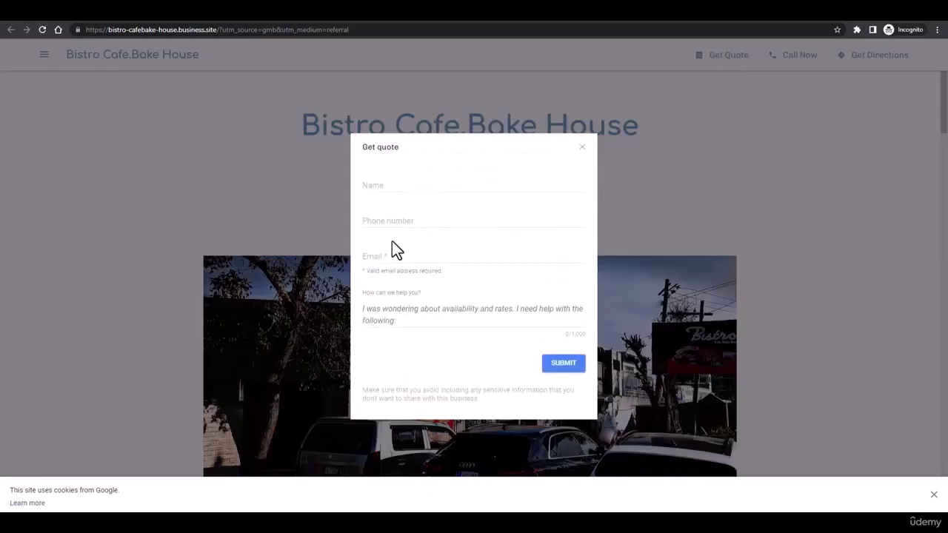
click(380, 185)
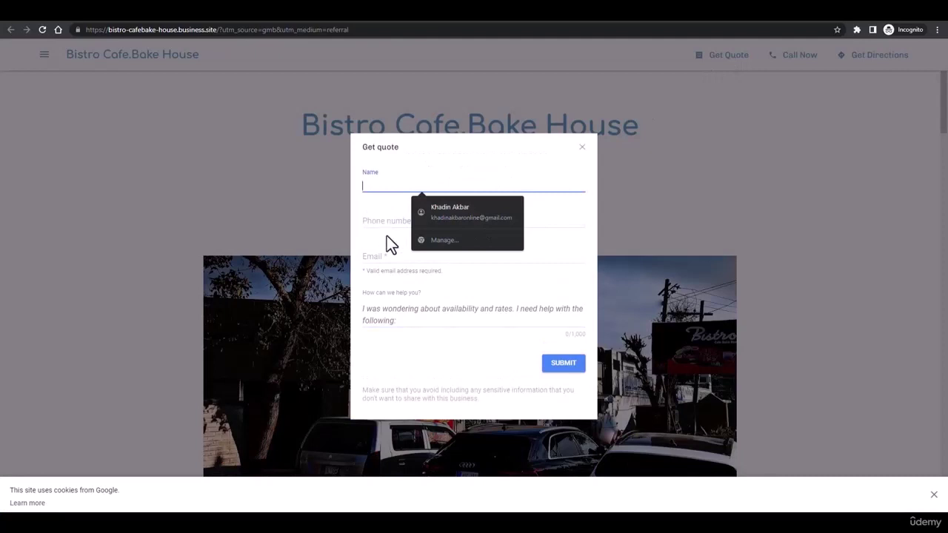
click(385, 311)
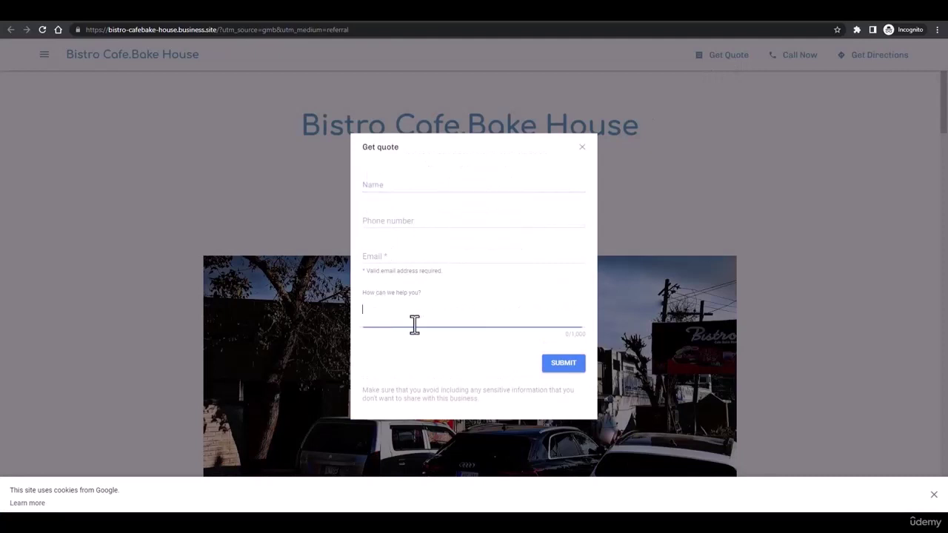
click(582, 152)
scroll(440, 222, down, 5)
scroll(425, 245, up, 2)
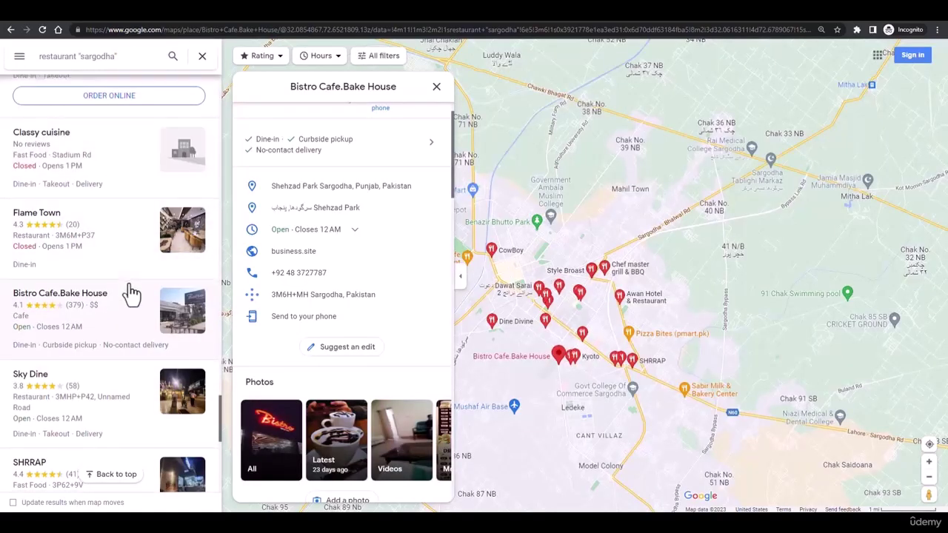
scroll(127, 297, down, 4)
scroll(127, 307, down, 2)
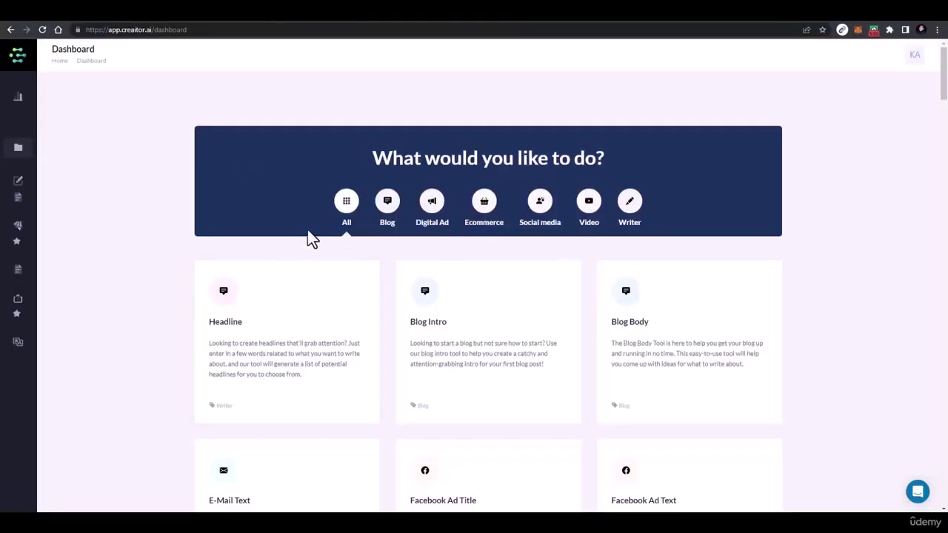
In Open Form, describe a cold email sequence offering content writing services to restaurants.
mouse_move(17, 307)
click(35, 274)
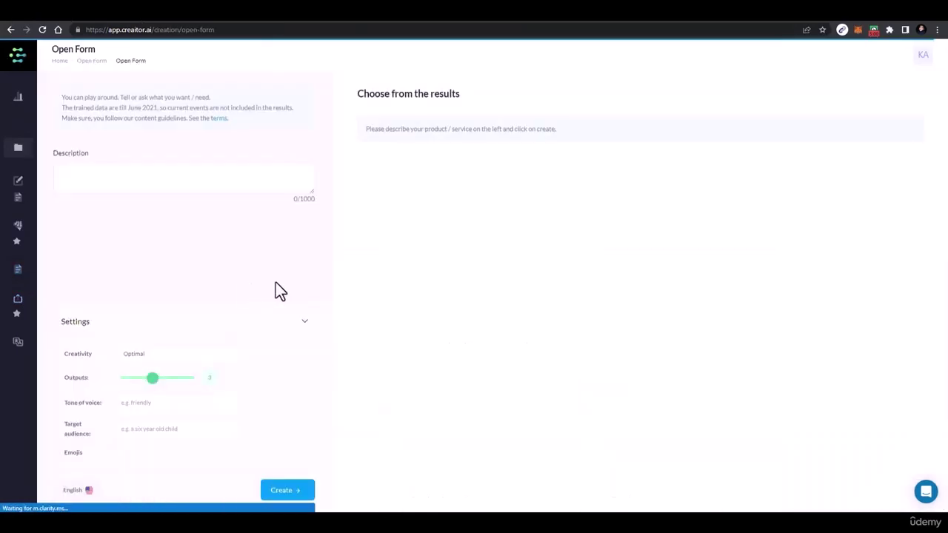
click(144, 178)
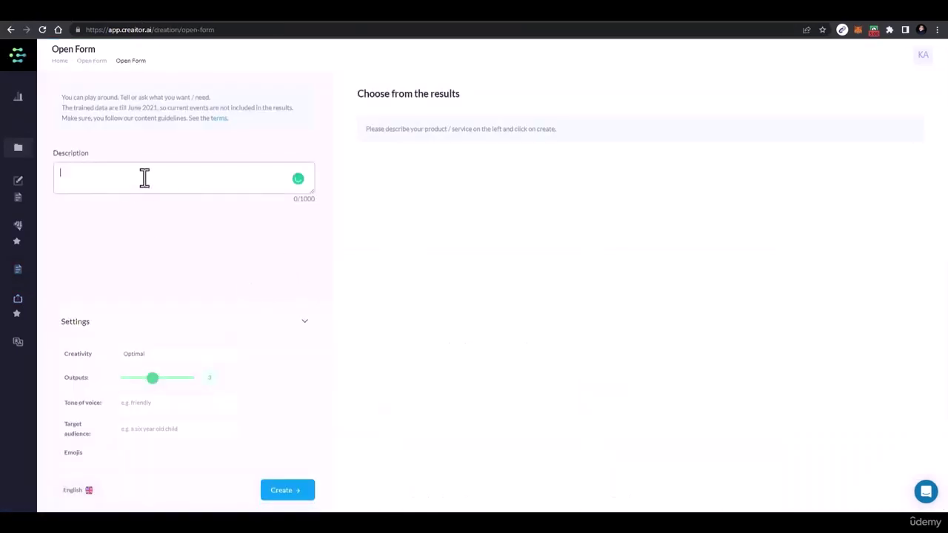
text(write an ema)
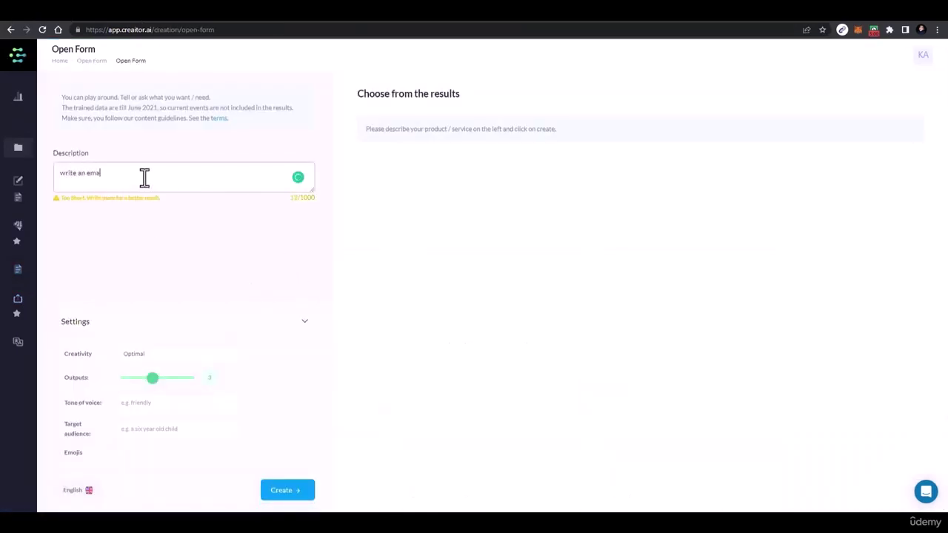
text(il se)
key(BackSpace)
key(BackSpace)
key(BackSpace)
text(cold email sequence for my content wr)
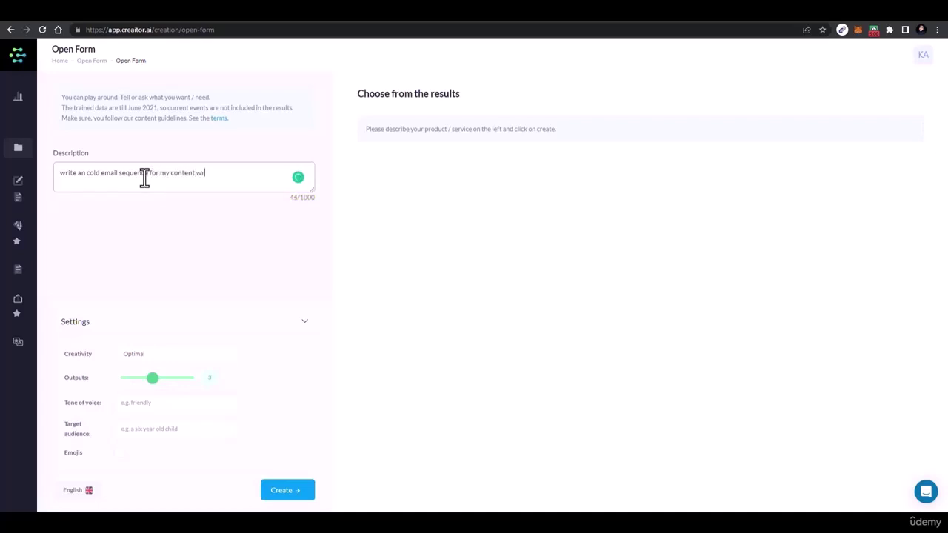
text(iting campaign for restauran)
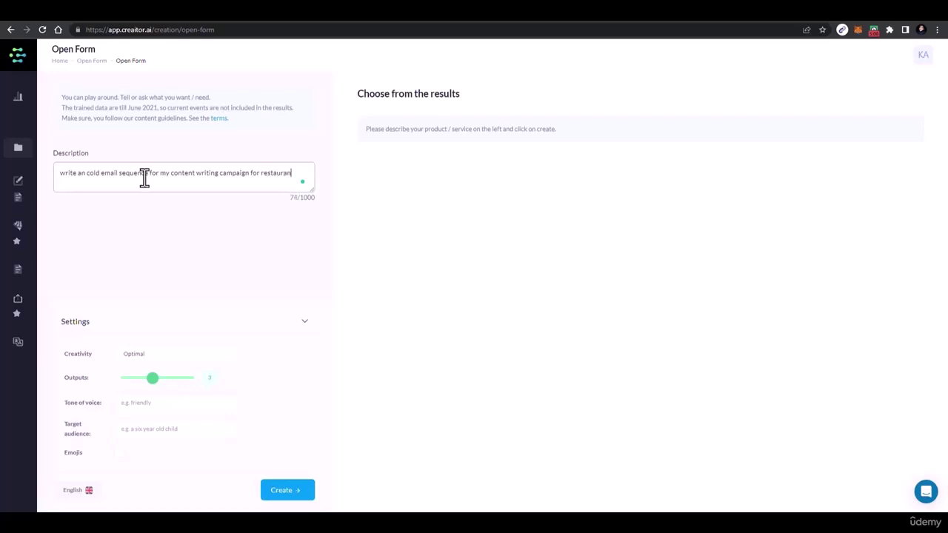
text(ts where)
key(BackSpace)
key(BackSpace)
key(BackSpace)
text(here i)
key(BackSpace)
text(I reach out to rest)
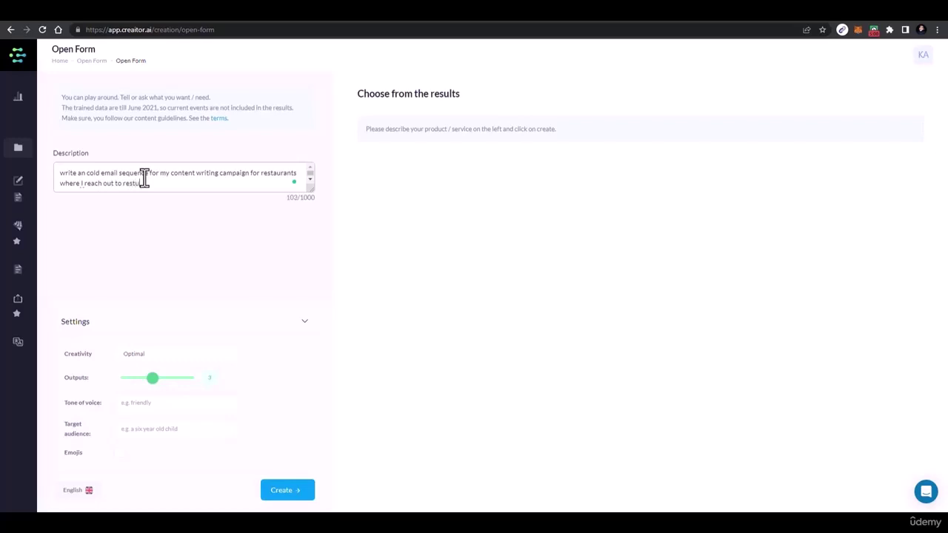
text(aurants to prov)
text(ide them content wirt)
text(i)
key(BackSpace)
text(riting servi)
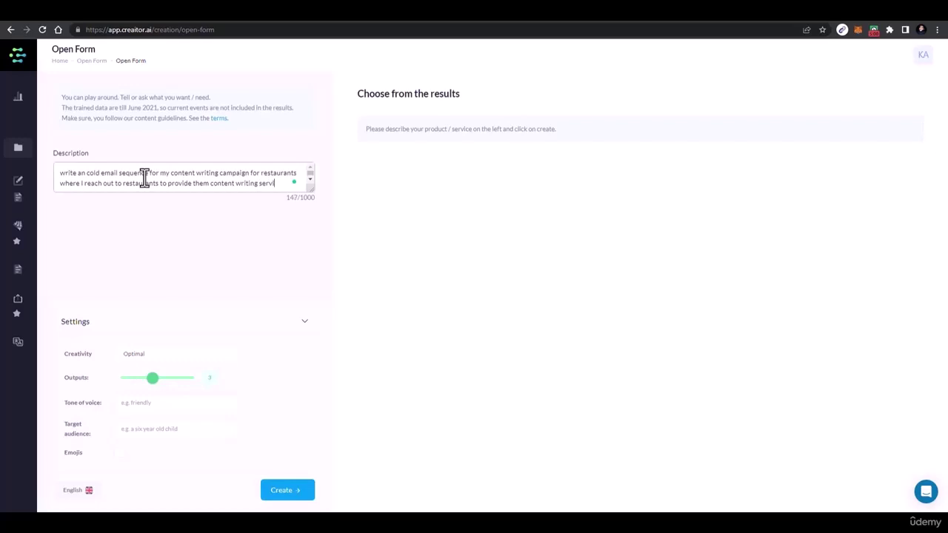
text(ces)
Create the drafts and scroll through the three generated restaurant cold emails.
click(286, 494)
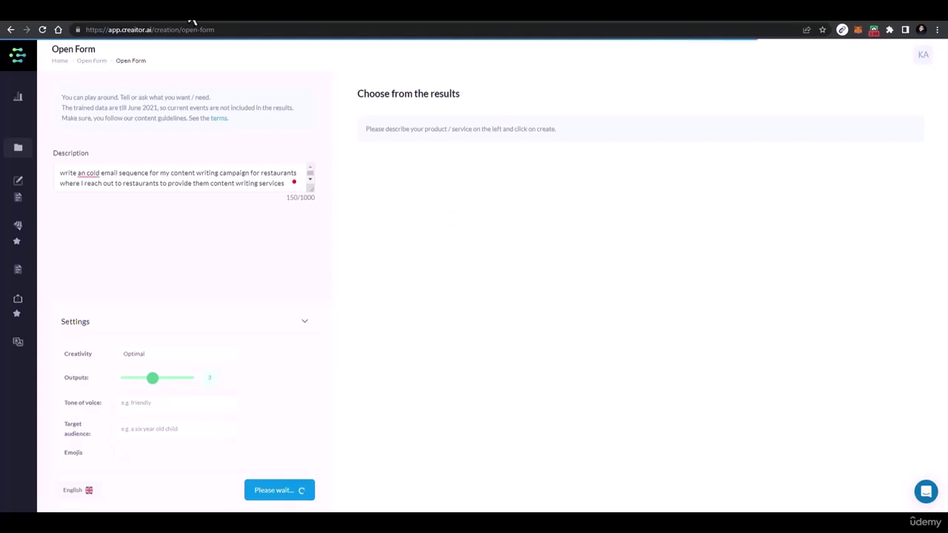
scroll(496, 307, down, 15)
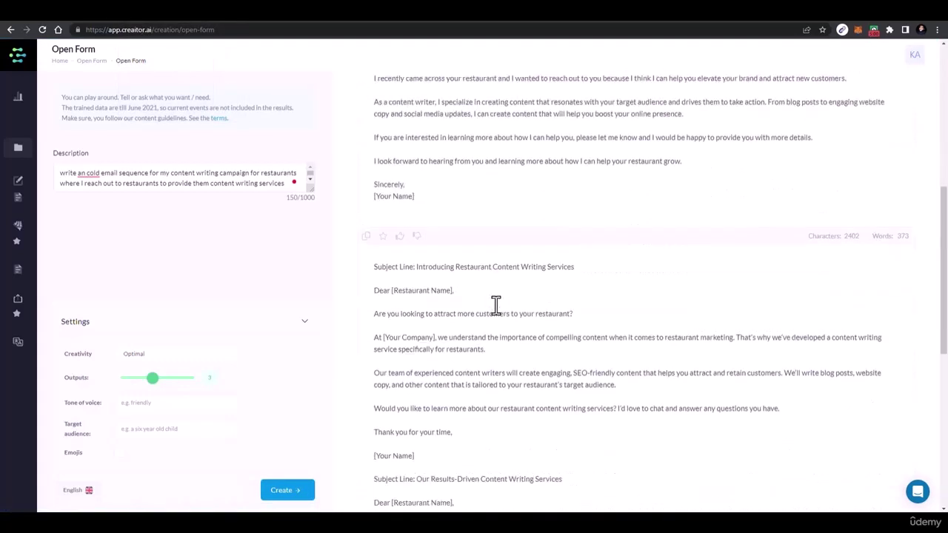
scroll(495, 306, down, 2)
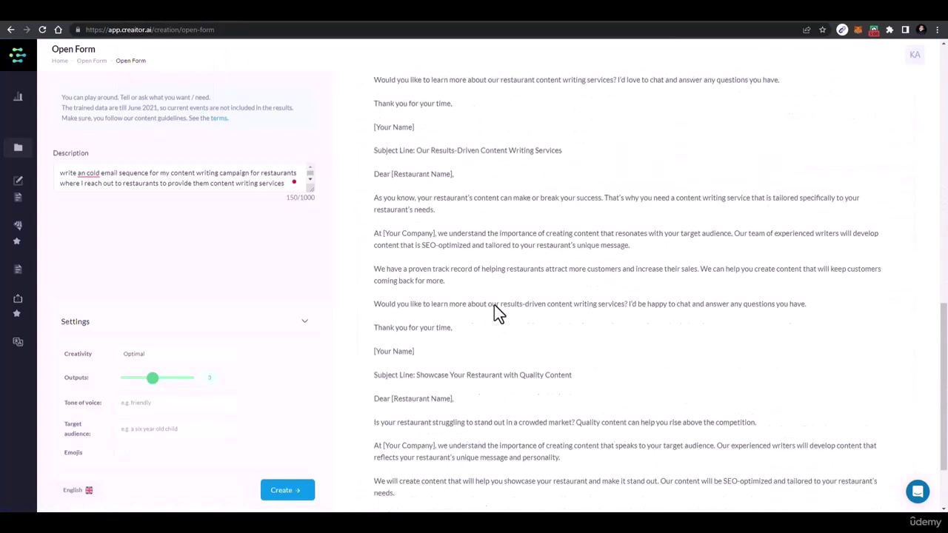
Search Google for 'streak'.
click(198, 21)
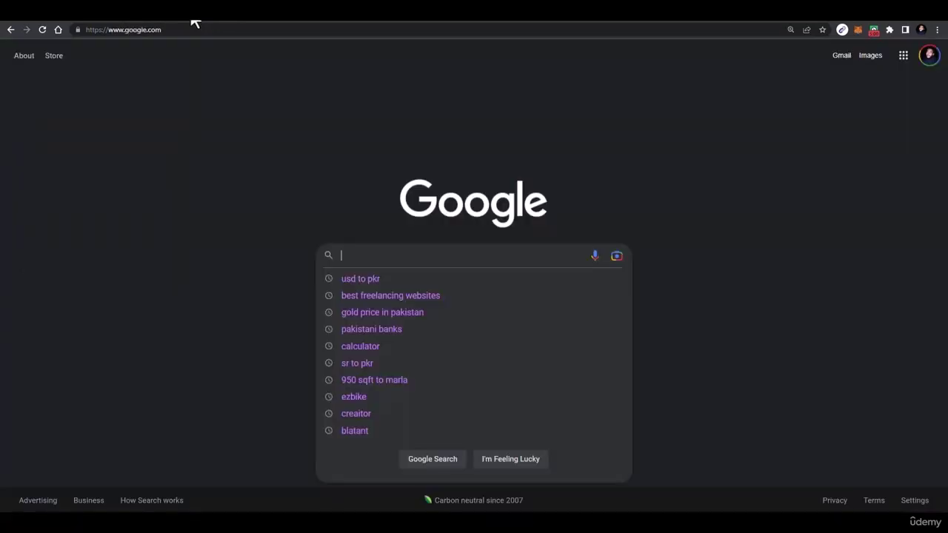
click(197, 32)
click(404, 261)
text(streak)
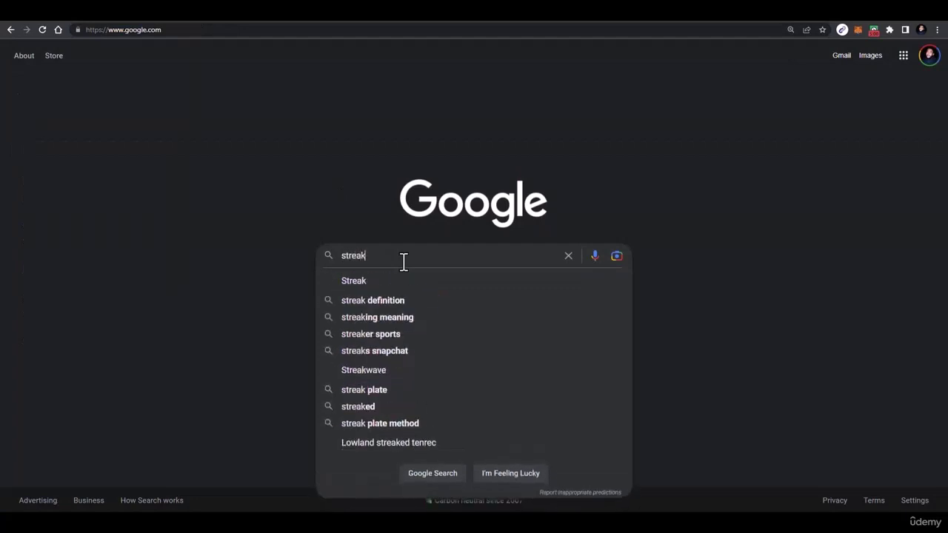
key(Return)
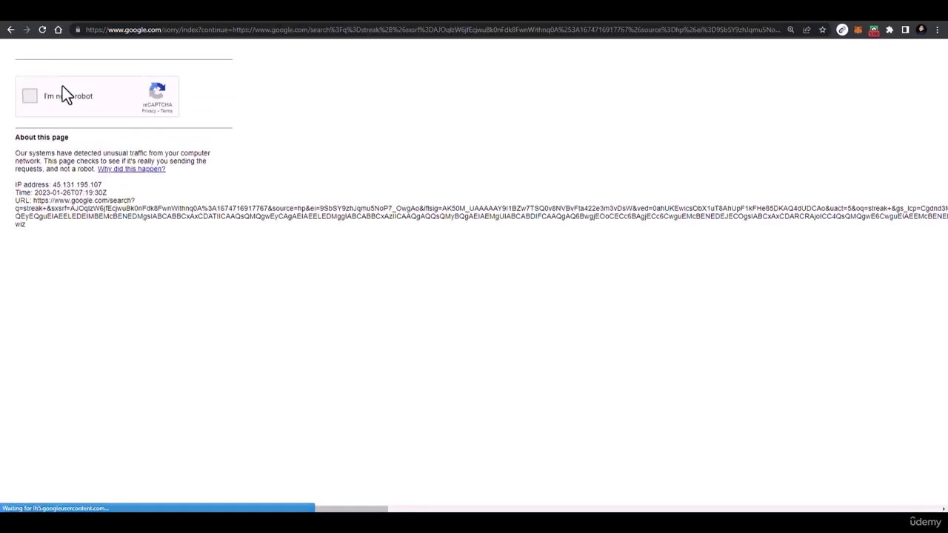
Pass the parking-meter reCAPTCHA and open the 'Streak - CRM for Gmail' result.
click(64, 96)
click(141, 219)
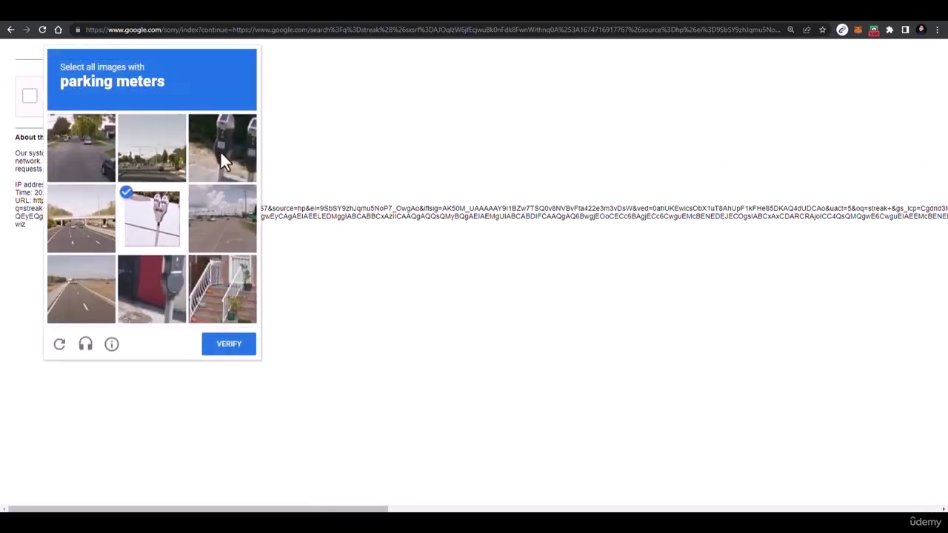
click(220, 151)
click(163, 289)
click(239, 348)
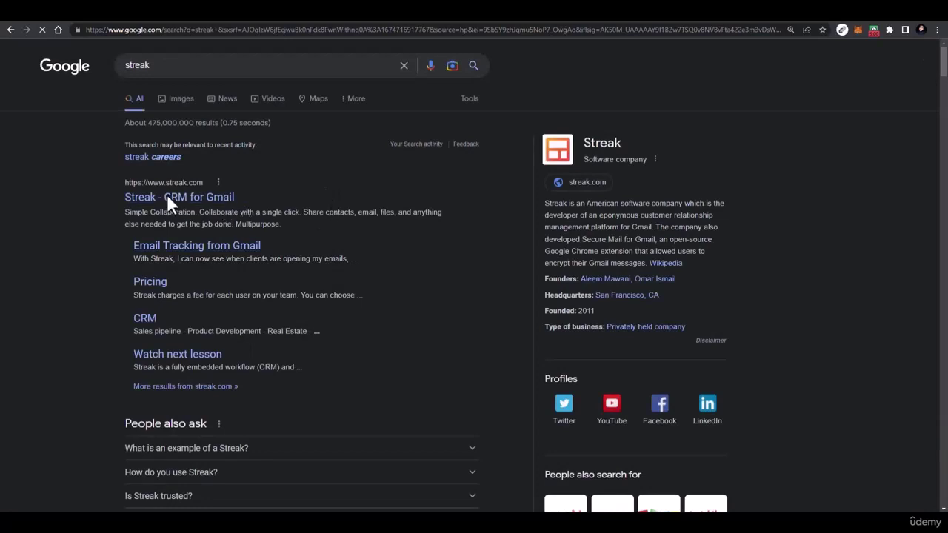
click(169, 201)
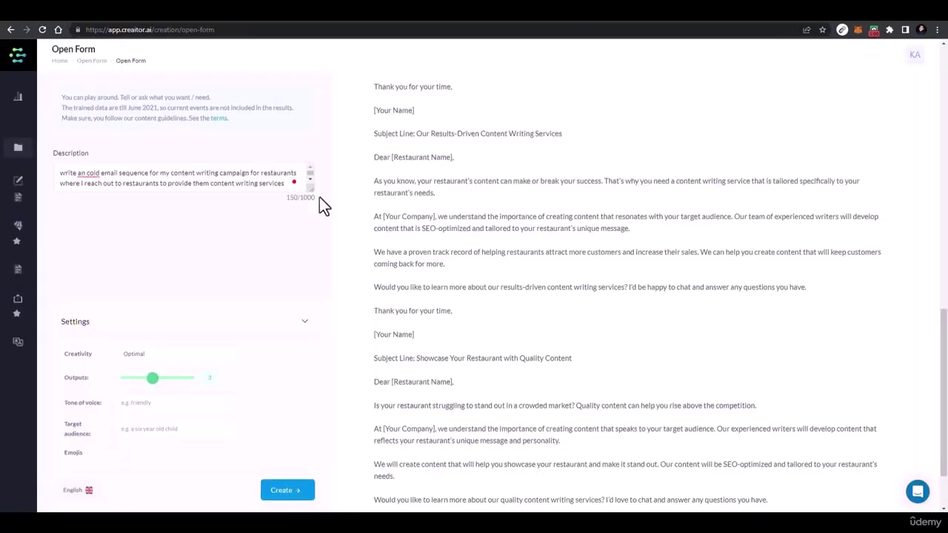
Make the Description box taller, dismiss the grammar suggestion, and scroll through the drafts.
drag(311, 190, 328, 321)
click(85, 173)
click(259, 183)
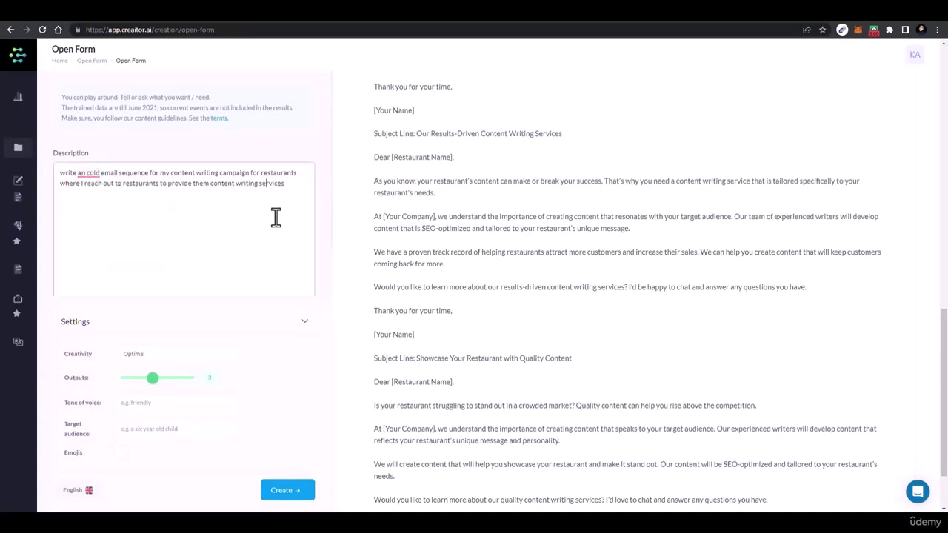
scroll(511, 302, down, 2)
scroll(511, 298, up, 6)
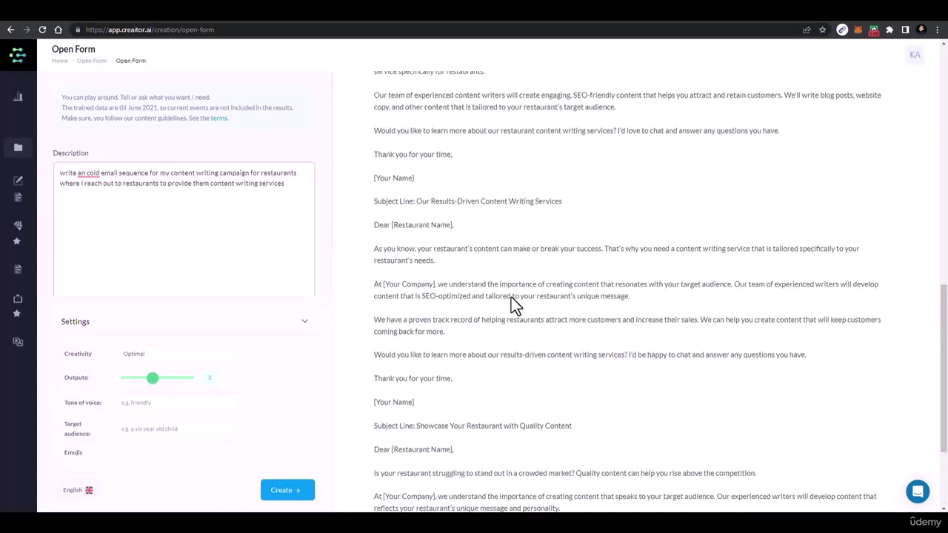
scroll(416, 285, up, 2)
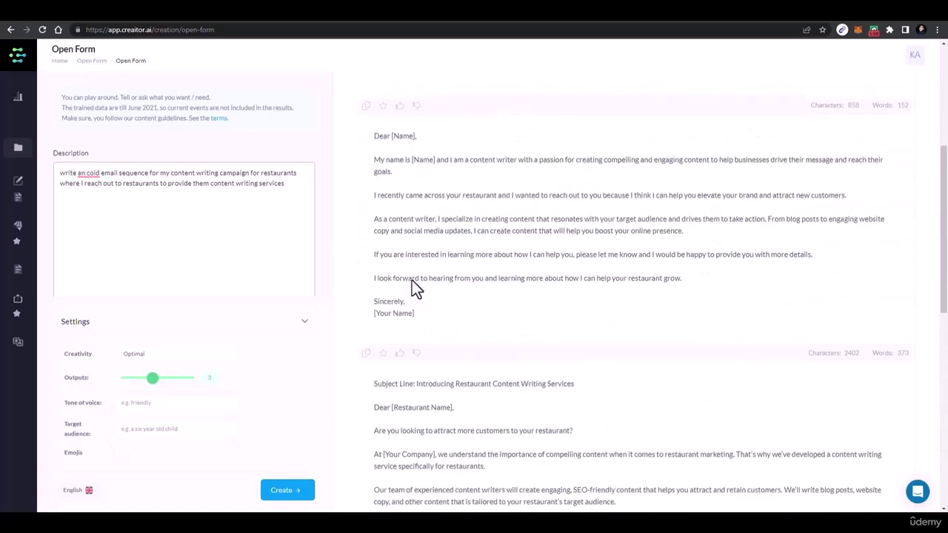
scroll(408, 300, down, 4)
Inspect the first email's subject line and its Restaurant Name greeting placeholder.
drag(417, 236, 561, 254)
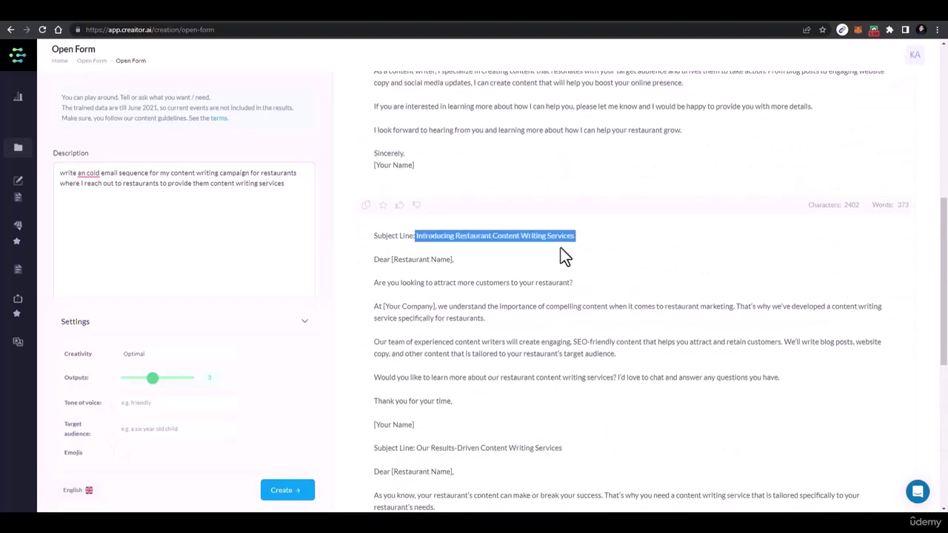
double_click(488, 236)
double_click(533, 236)
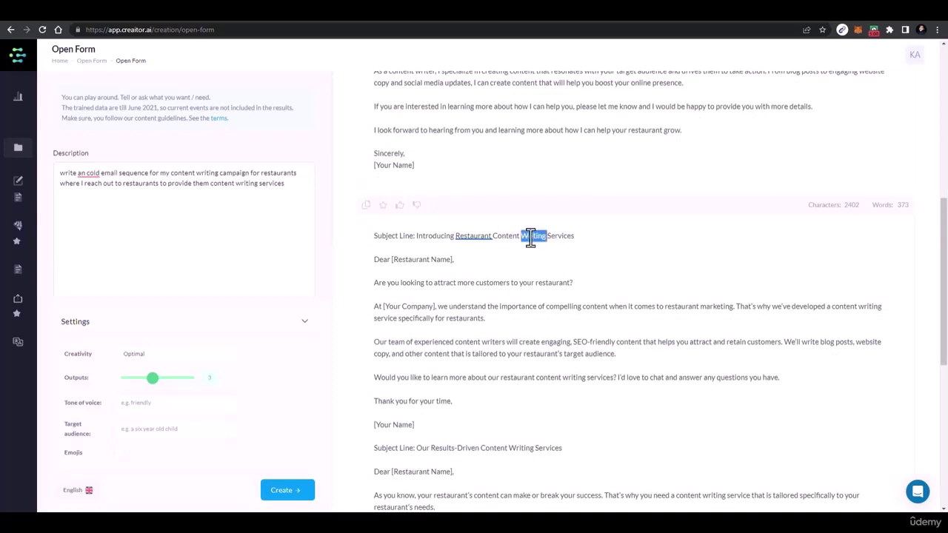
drag(444, 237, 537, 238)
drag(401, 260, 441, 260)
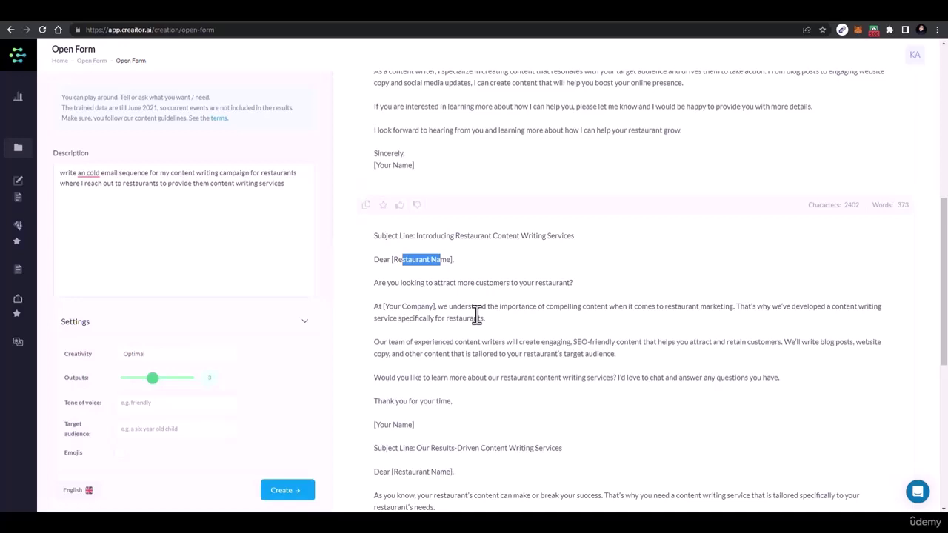
scroll(491, 260, down, 3)
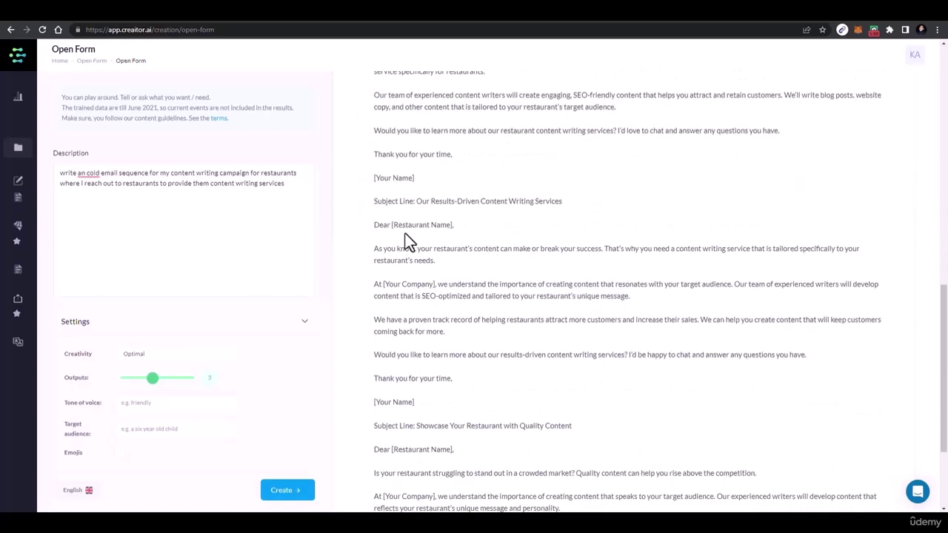
scroll(407, 245, down, 2)
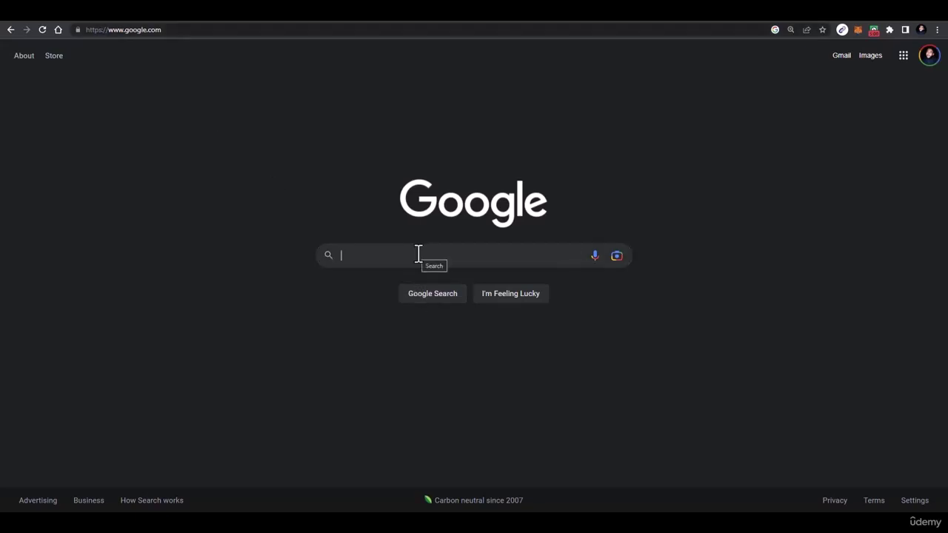
Search Google for 'facebook ads library' and open the Ad Library - Facebook result.
text(facebook ads )
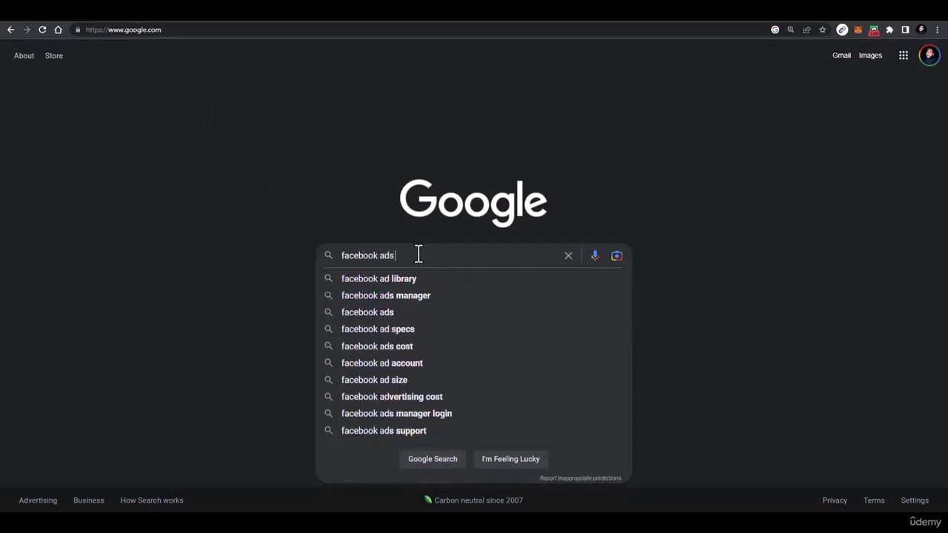
text(library)
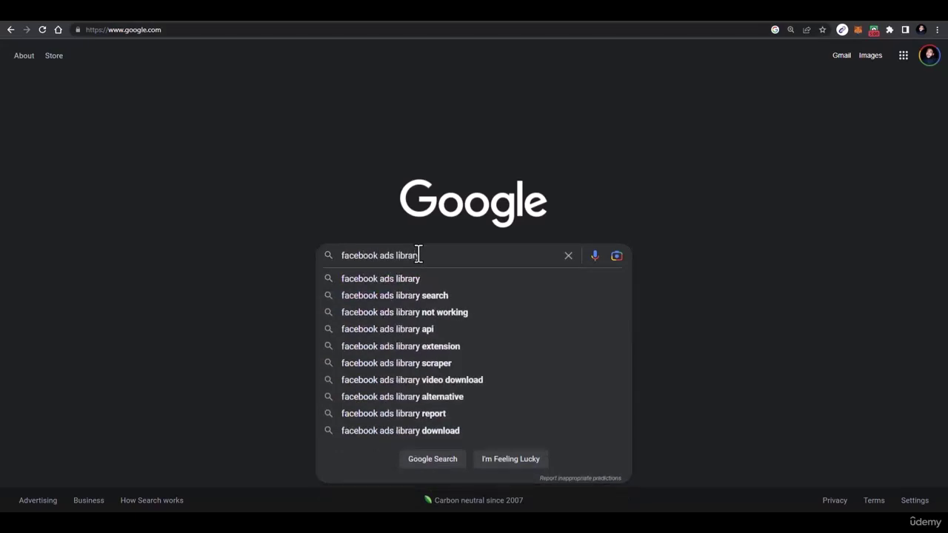
key(Return)
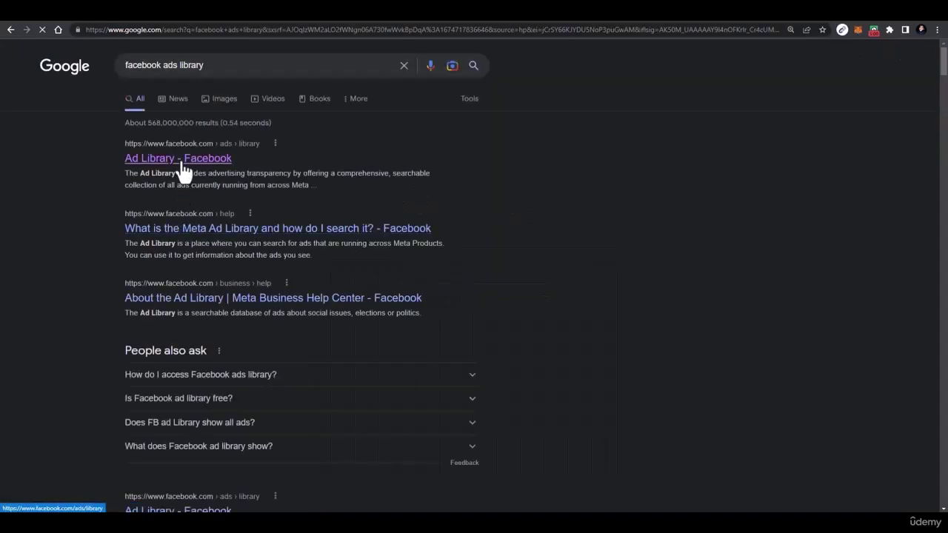
click(182, 162)
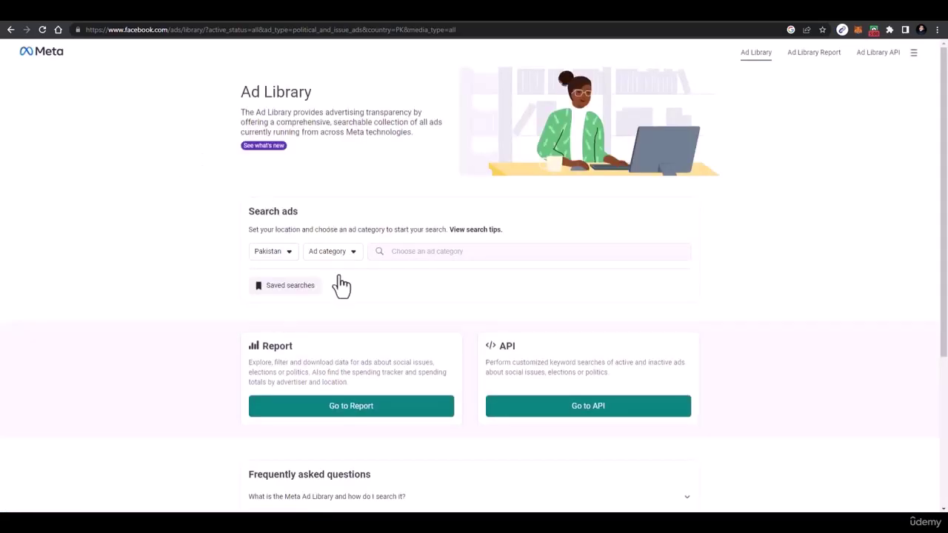
Set the Ad Library country to United States and the category to All ads.
click(268, 259)
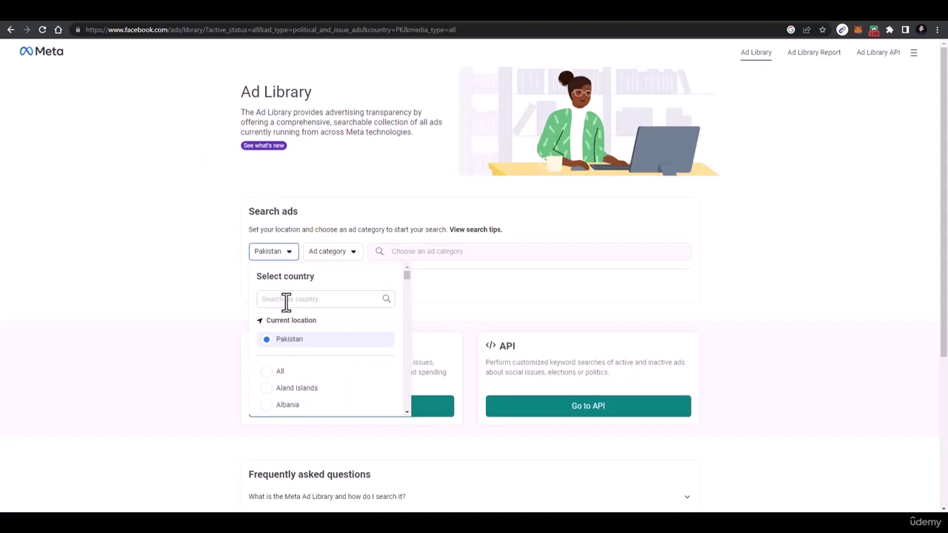
text(united states)
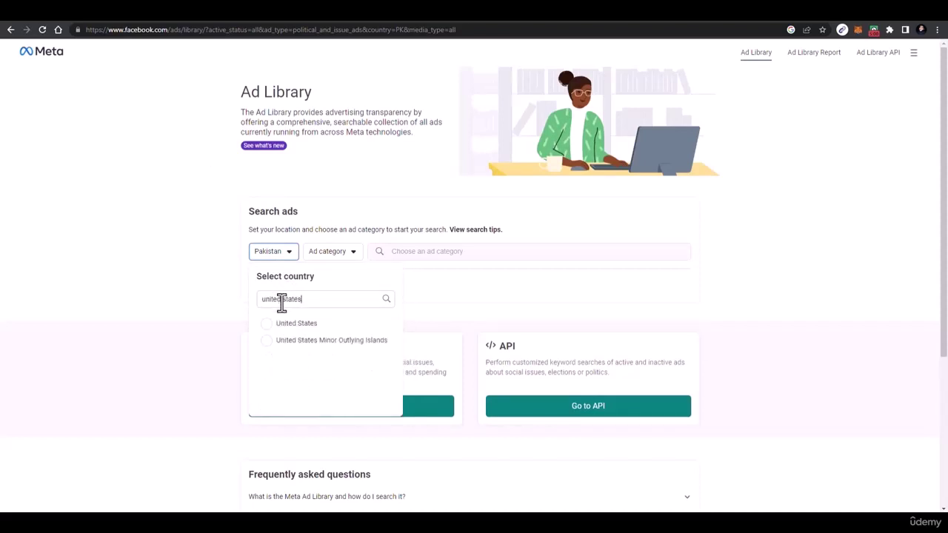
click(289, 323)
click(343, 253)
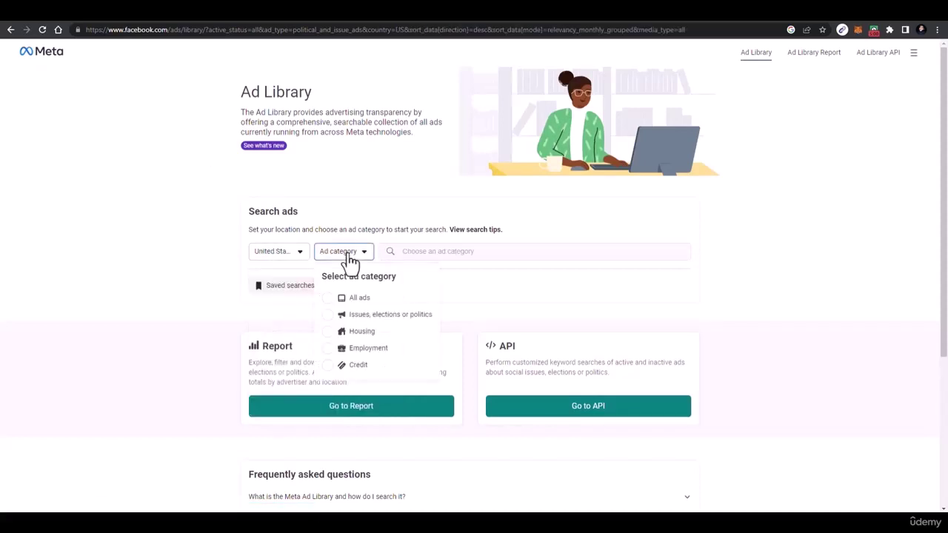
click(345, 296)
Run a keyword search for 'restaurant', replacing the interim 'dentist' search.
click(426, 252)
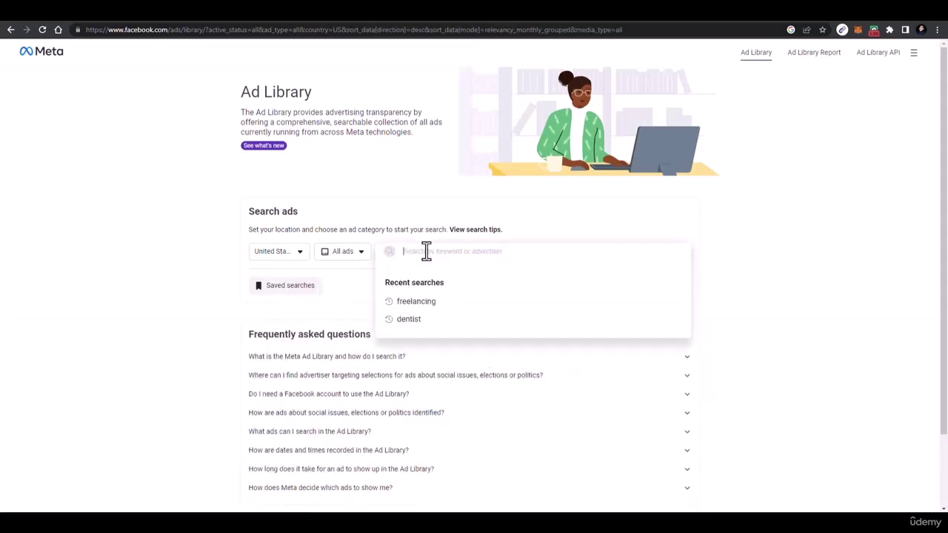
scroll(452, 229, down, 2)
click(793, 248)
click(439, 164)
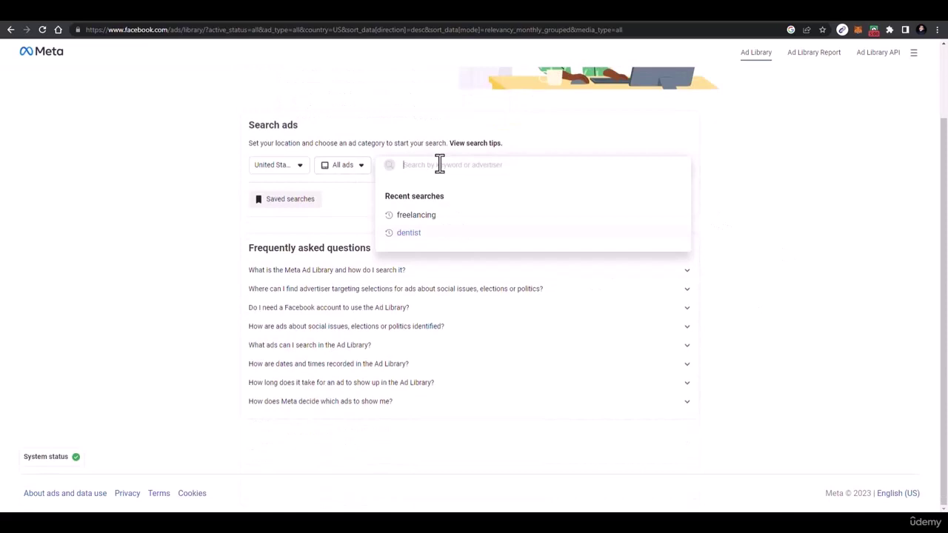
text(restaurants)
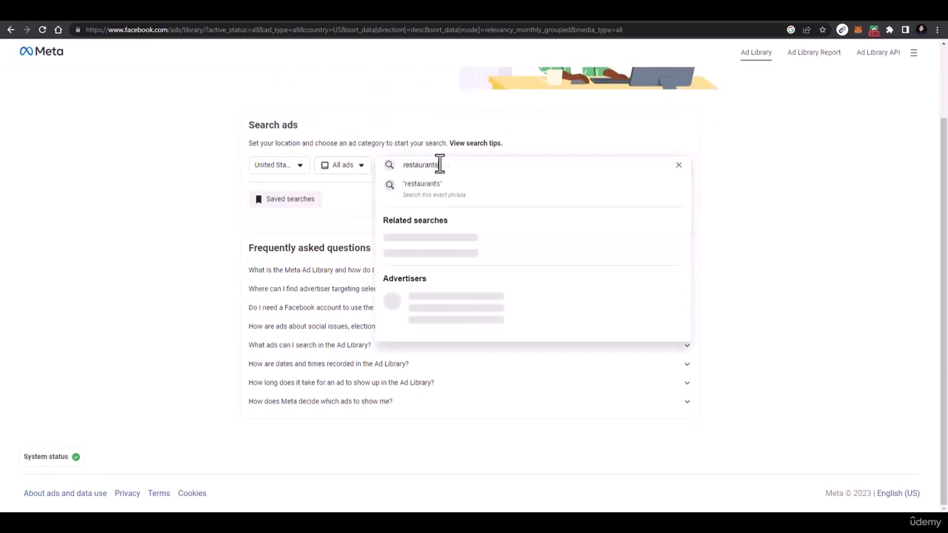
key(ctrl+a)
text(dentist)
key(Return)
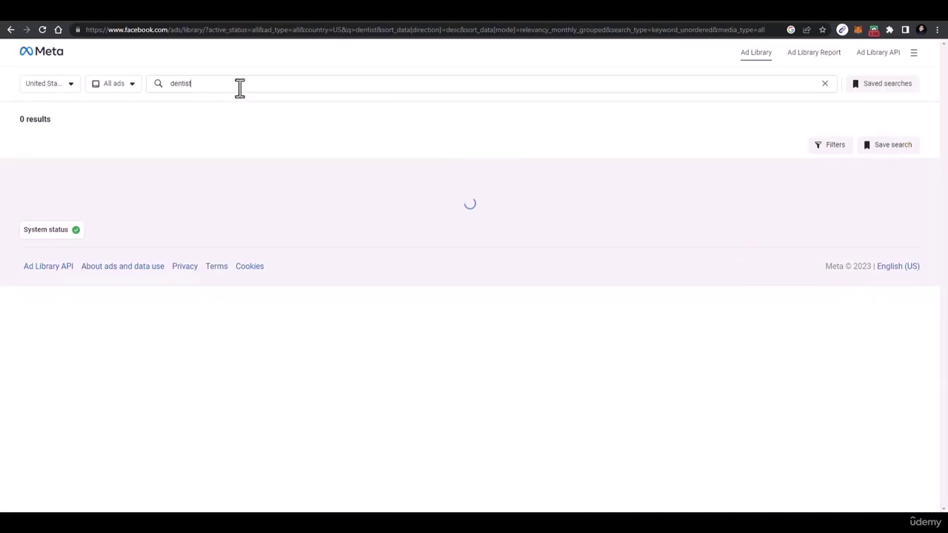
key(ctrl+a)
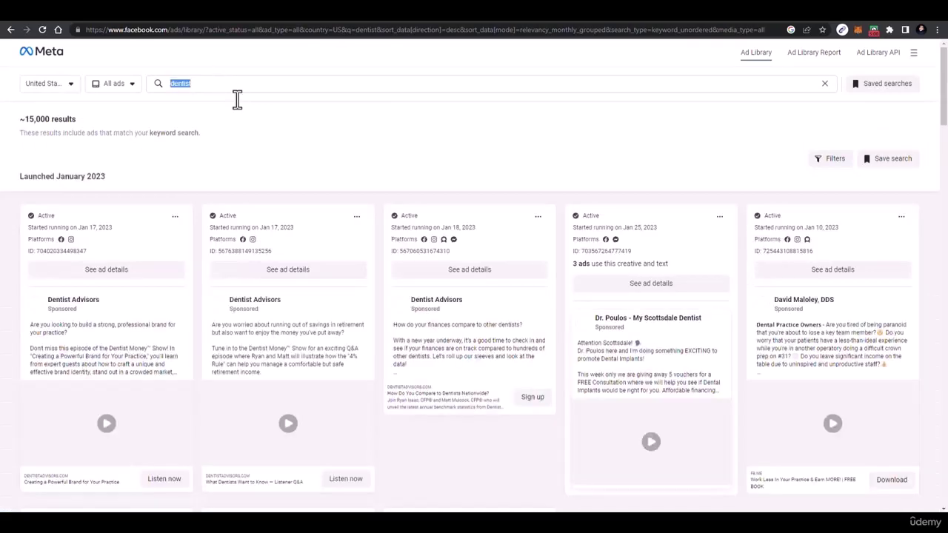
text(restaurant)
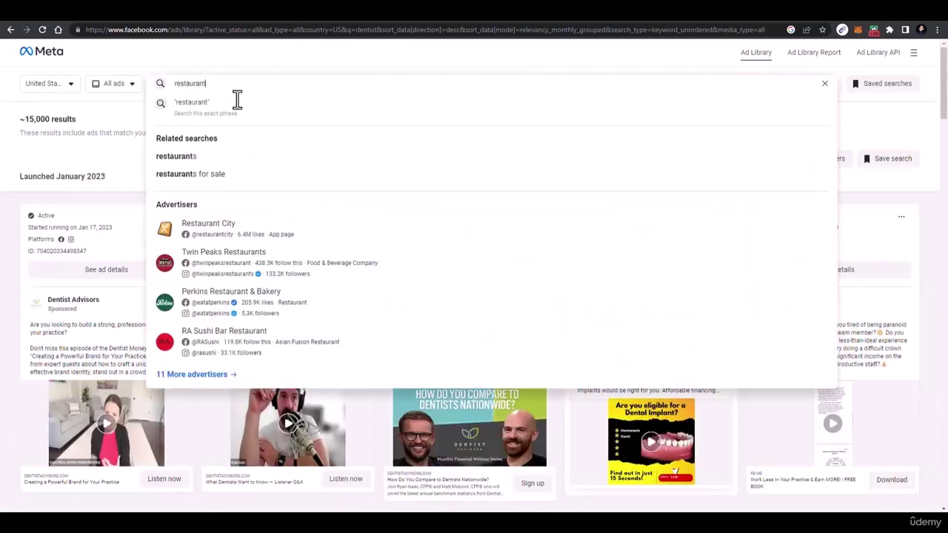
key(Return)
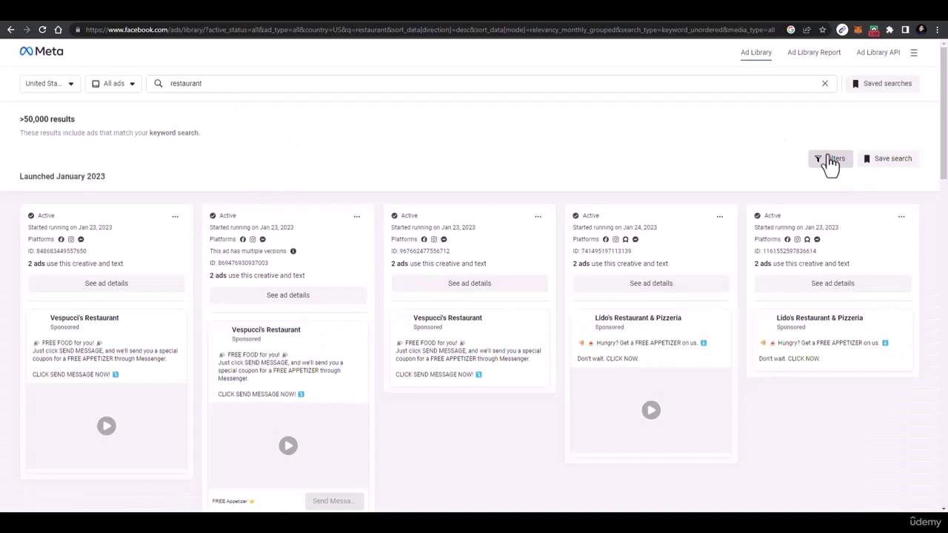
click(831, 162)
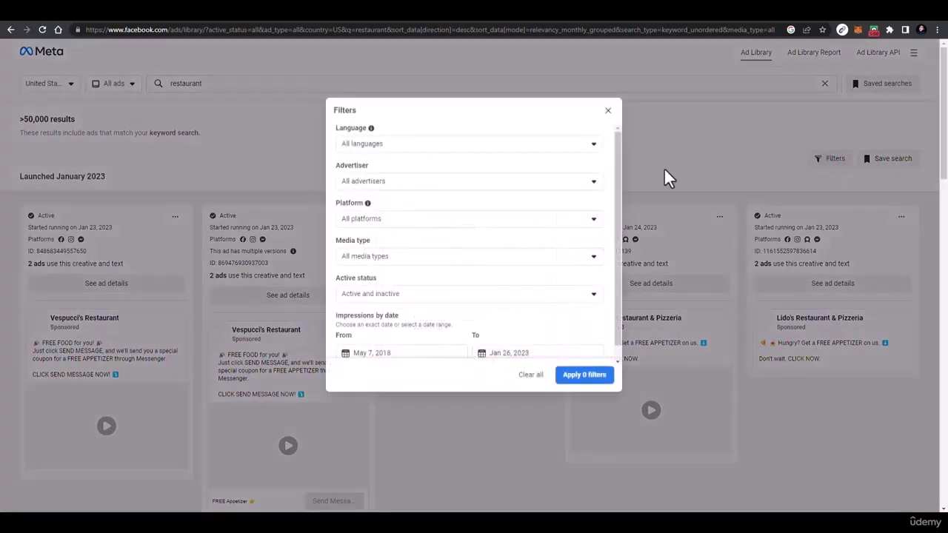
scroll(415, 288, down, 3)
scroll(428, 292, up, 3)
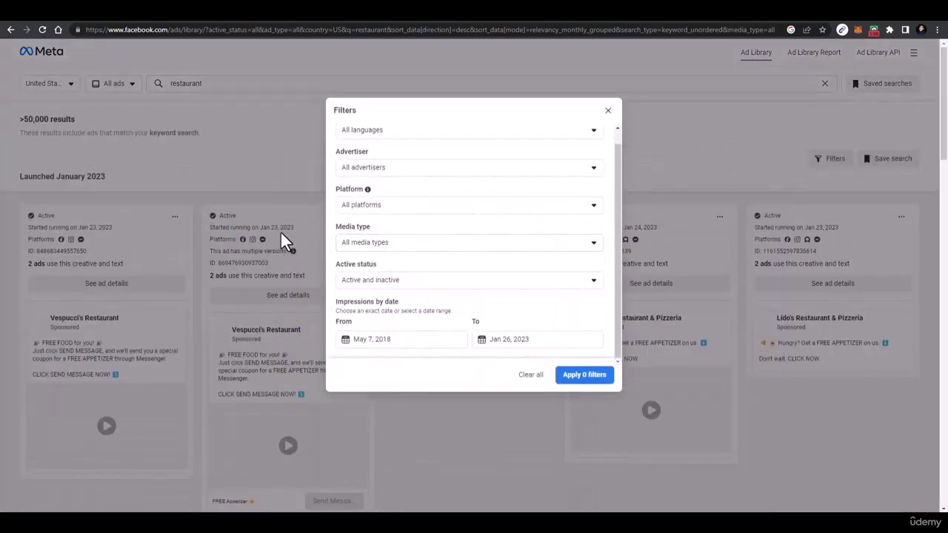
click(608, 110)
scroll(390, 183, down, 3)
scroll(391, 181, down, 3)
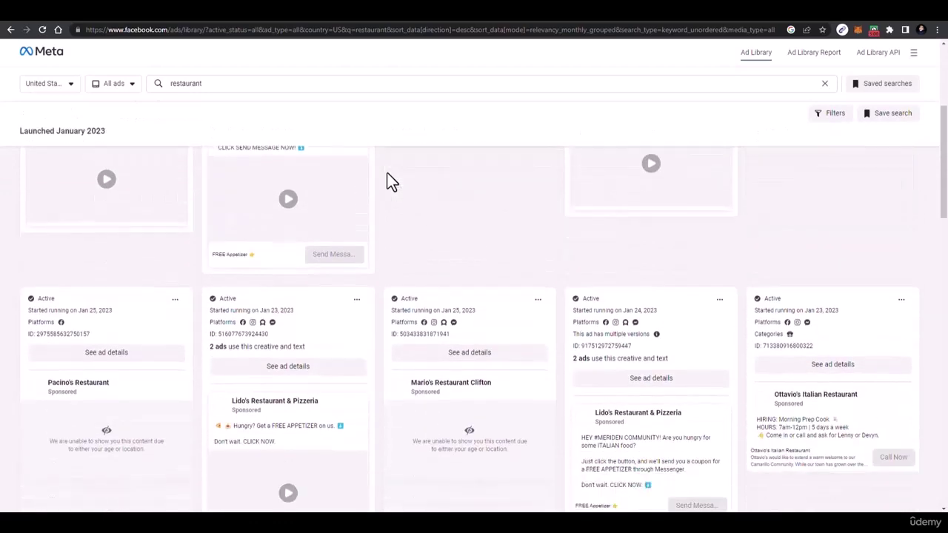
scroll(391, 181, up, 3)
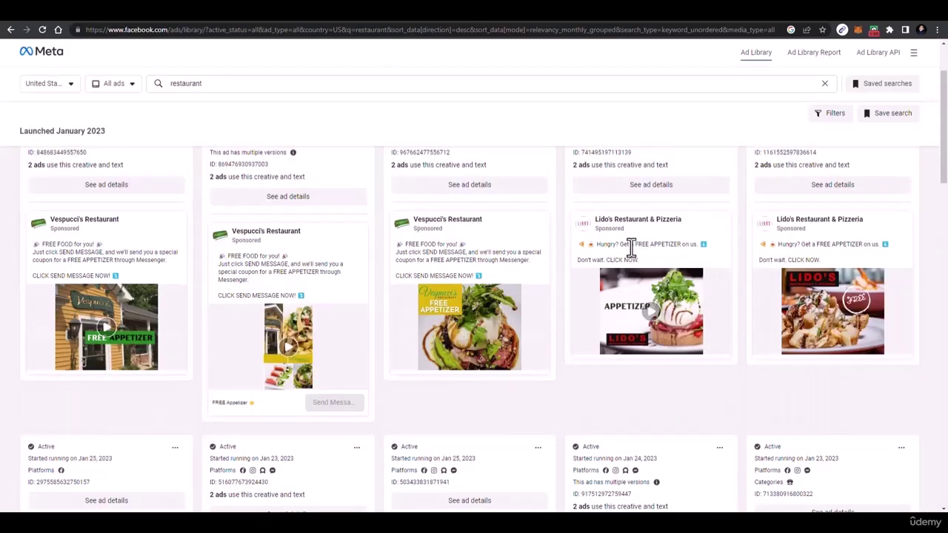
scroll(631, 248, up, 2)
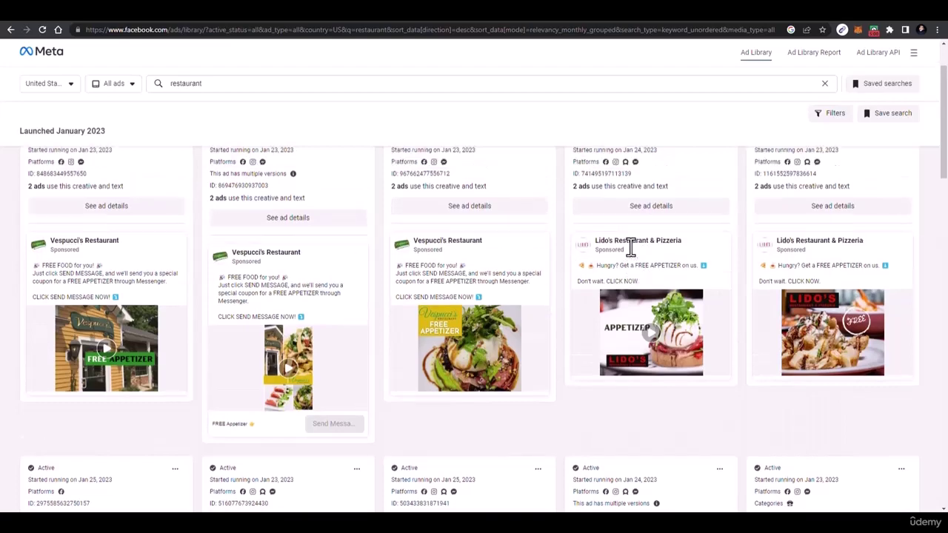
scroll(630, 248, down, 5)
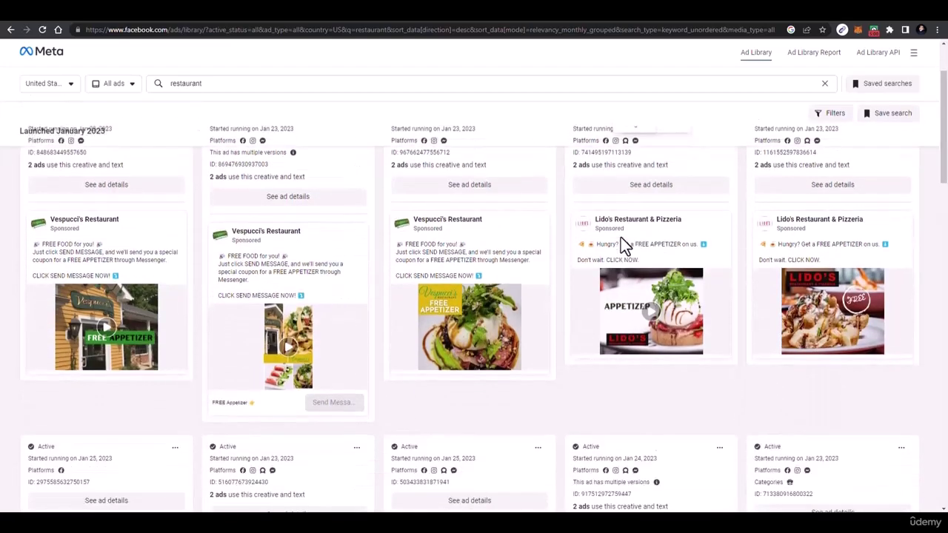
scroll(621, 237, down, 1)
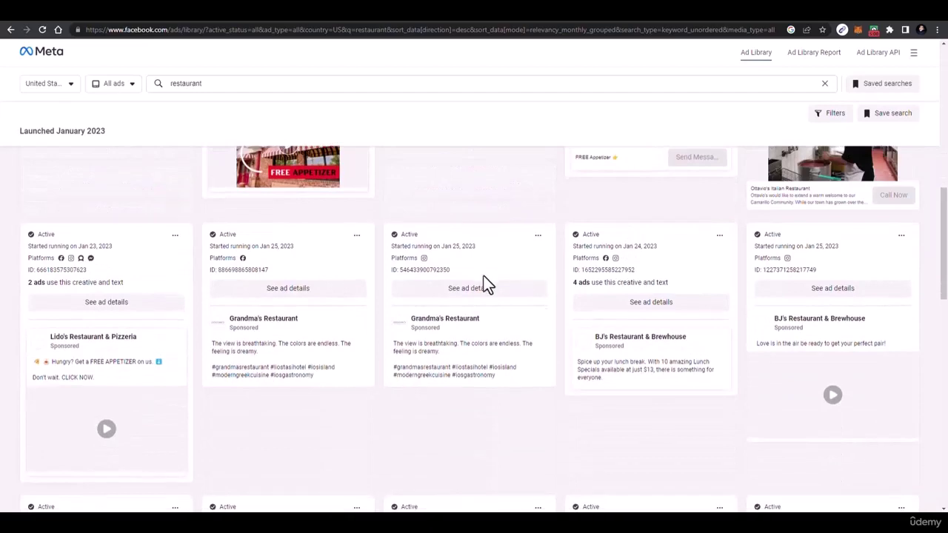
scroll(484, 282, down, 3)
scroll(483, 283, down, 2)
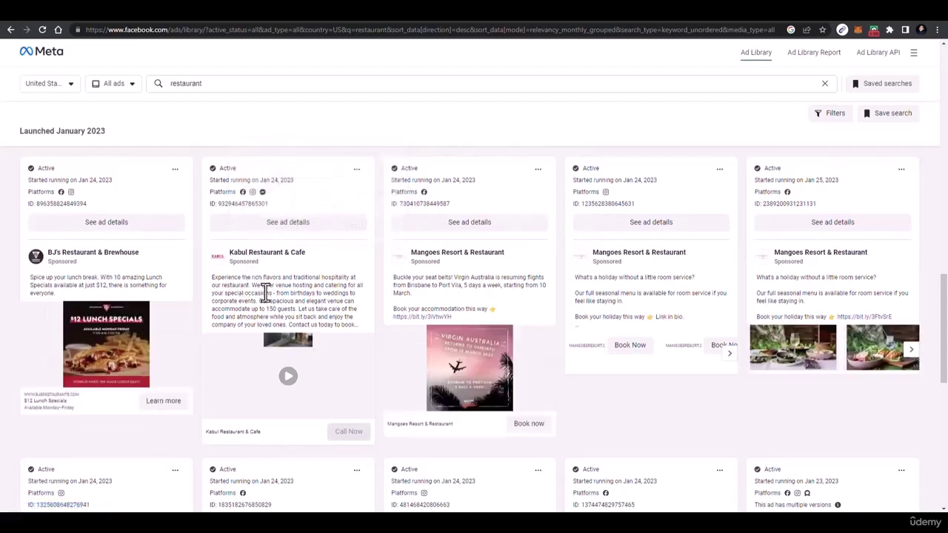
Open Kabul Restaurant & Cafe's website in a new tab, then return to the ad results.
mouse_move(252, 262)
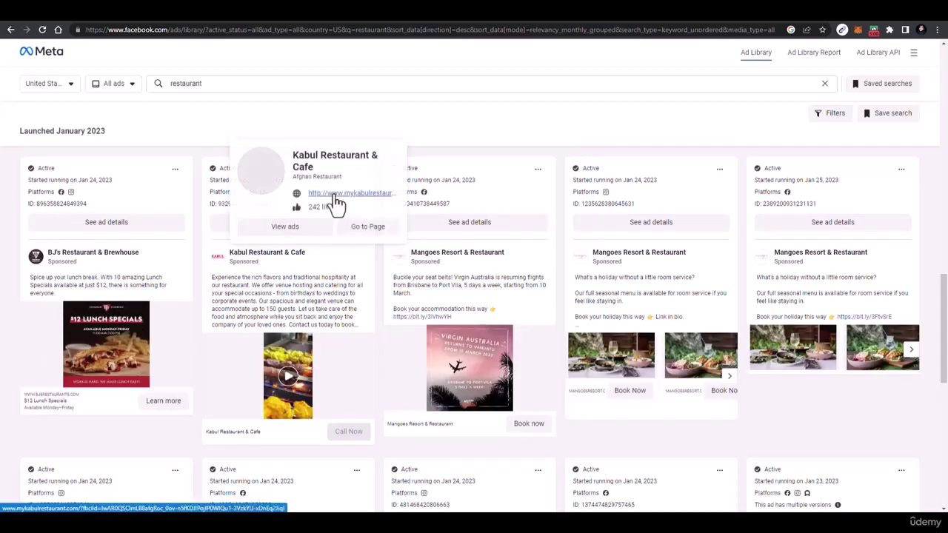
right_click(335, 201)
click(357, 198)
click(271, 21)
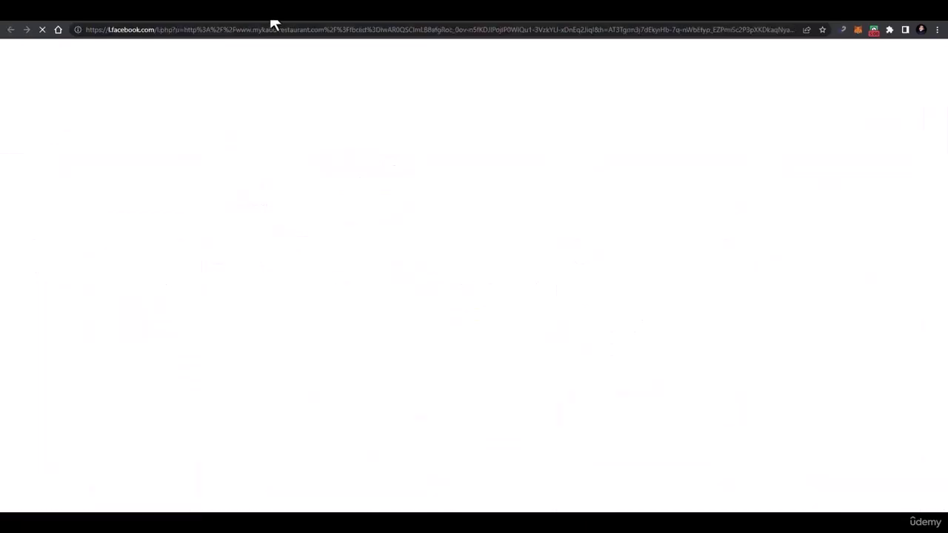
click(201, 20)
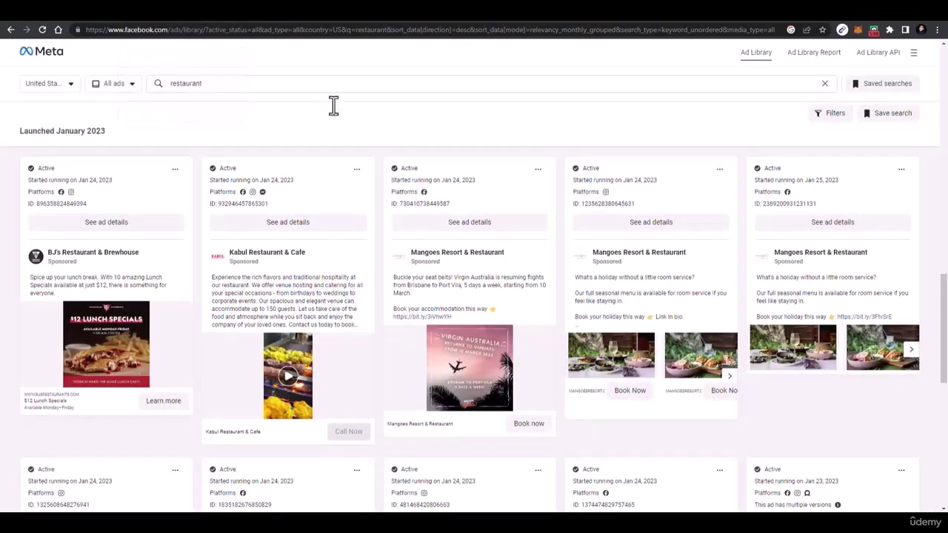
Open and review Kabul Restaurant & Cafe's Facebook page, including its notifications.
mouse_move(264, 248)
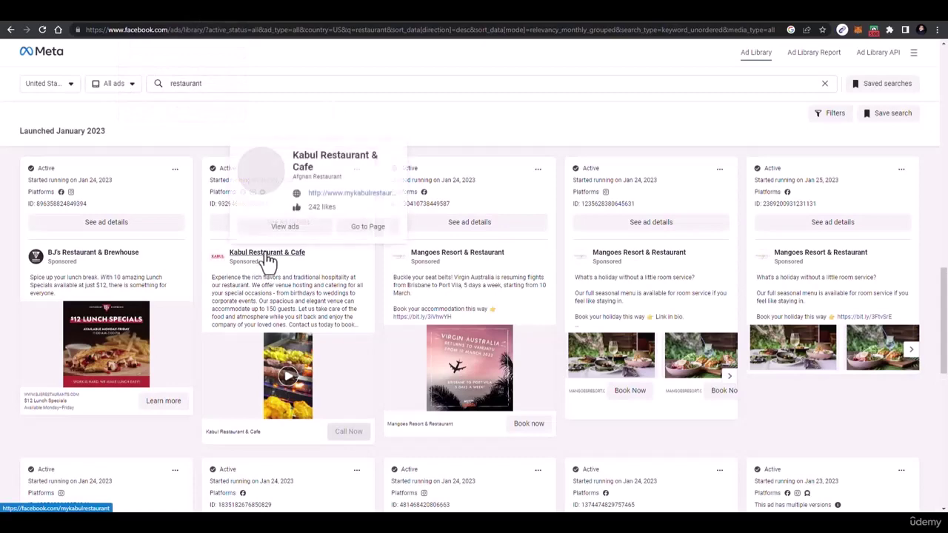
right_click(379, 233)
click(360, 244)
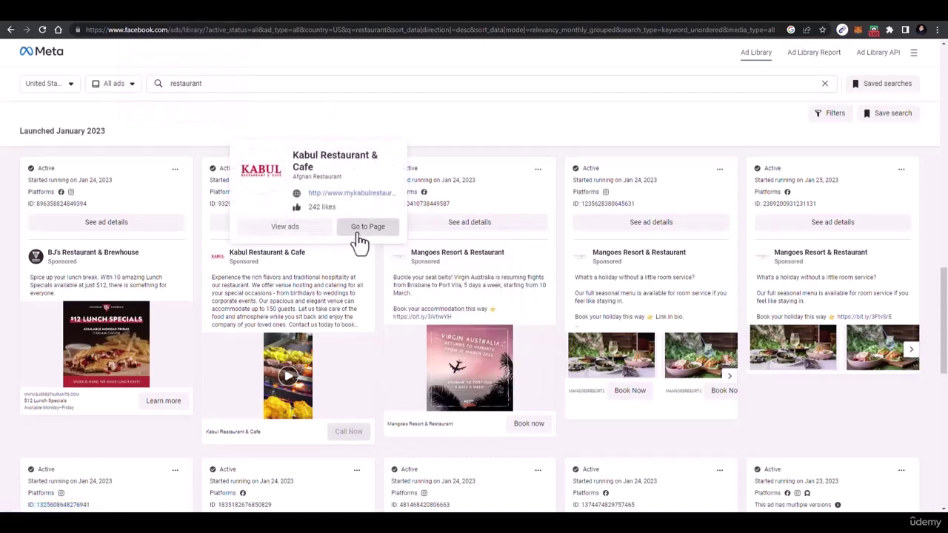
click(360, 244)
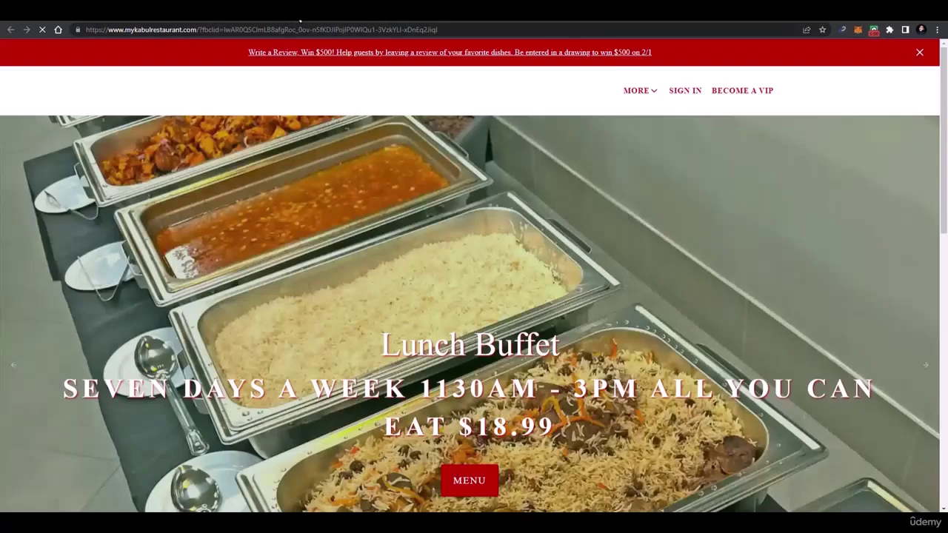
key(alt+Left)
scroll(408, 218, down, 3)
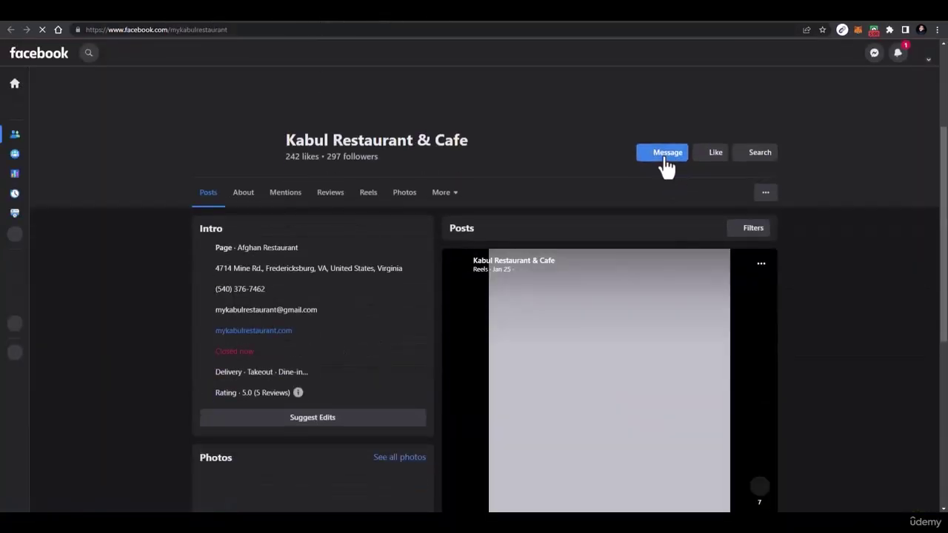
click(209, 194)
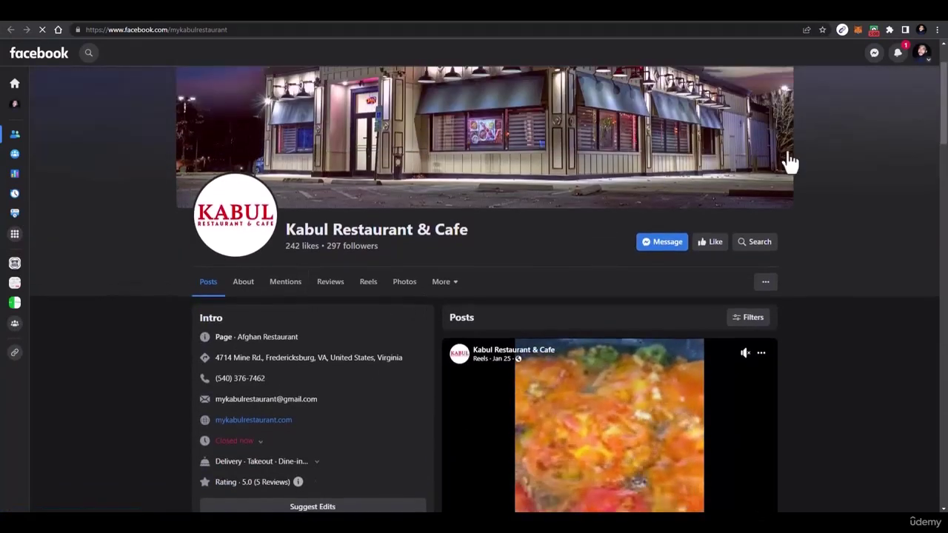
click(897, 56)
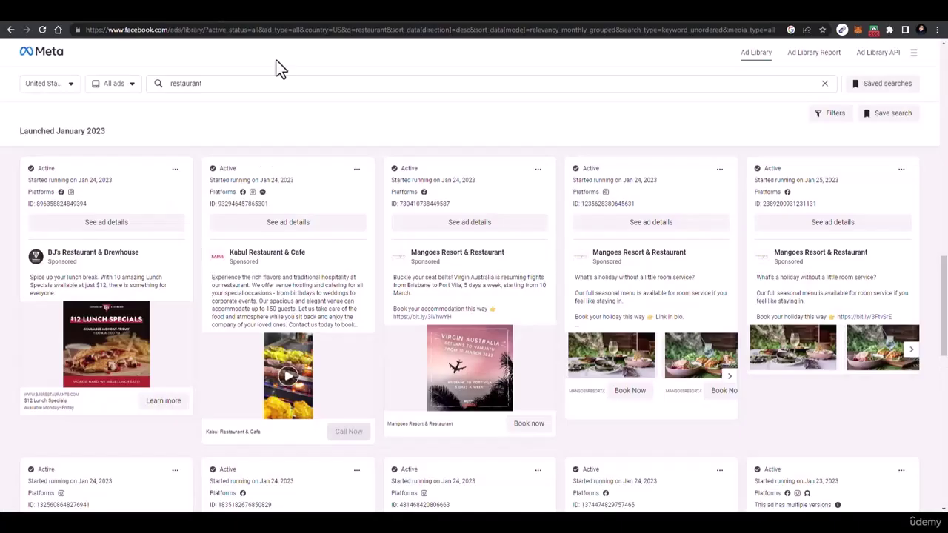
scroll(368, 307, down, 2)
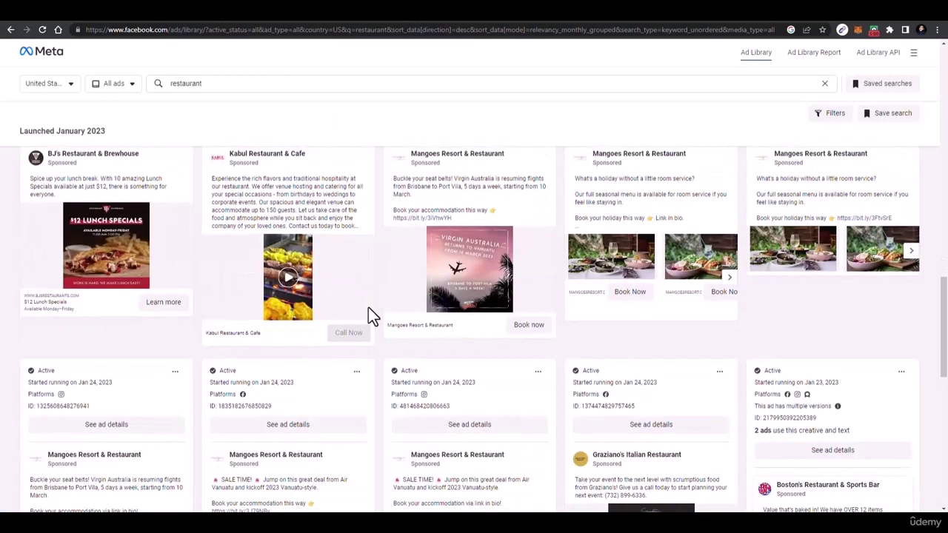
scroll(400, 310, down, 1)
scroll(398, 300, down, 3)
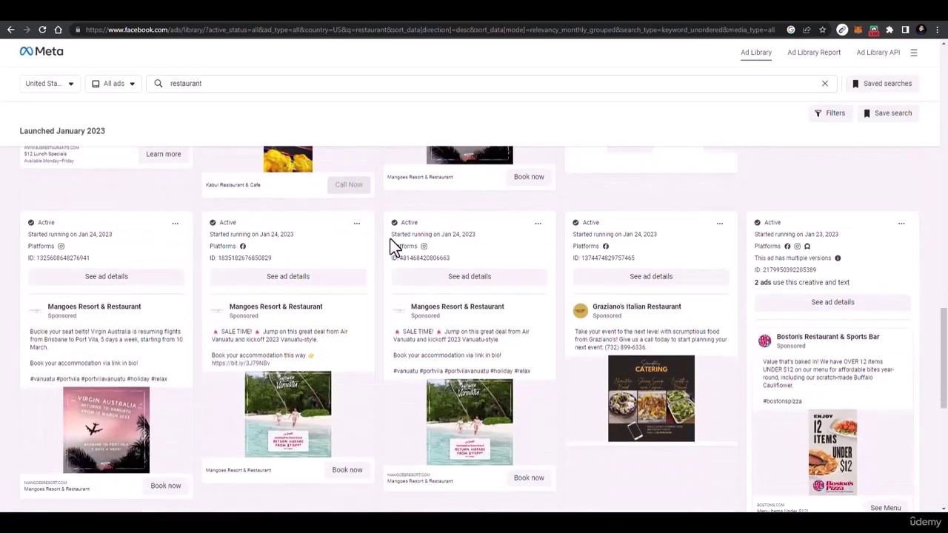
scroll(292, 197, down, 4)
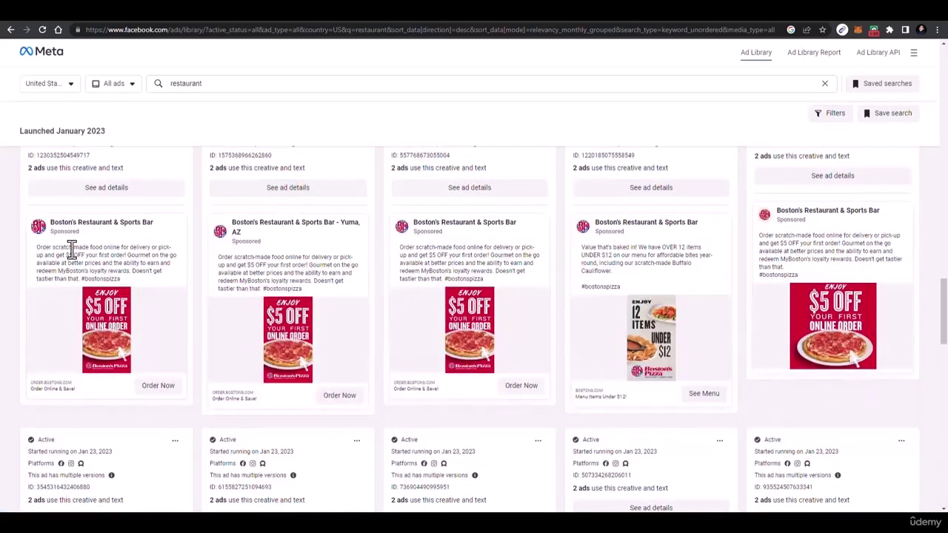
scroll(546, 252, down, 7)
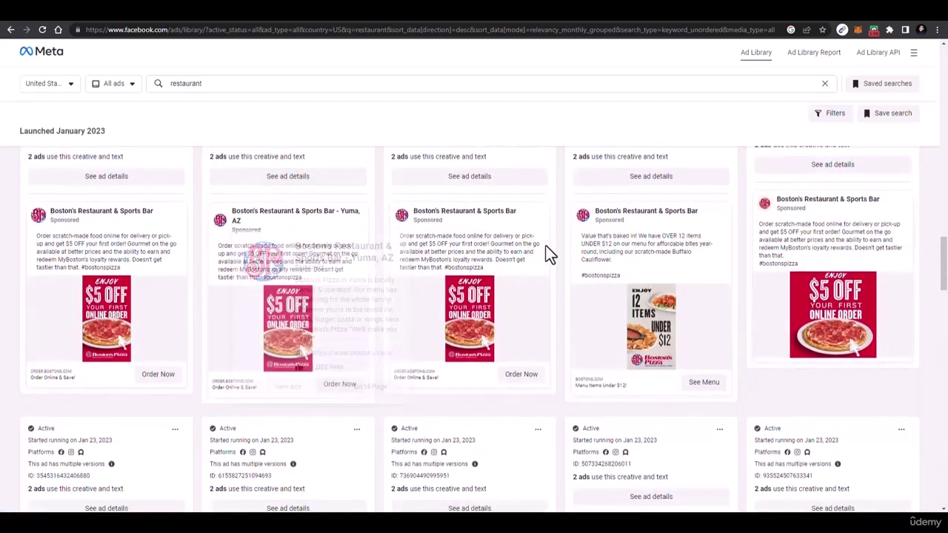
scroll(545, 249, down, 2)
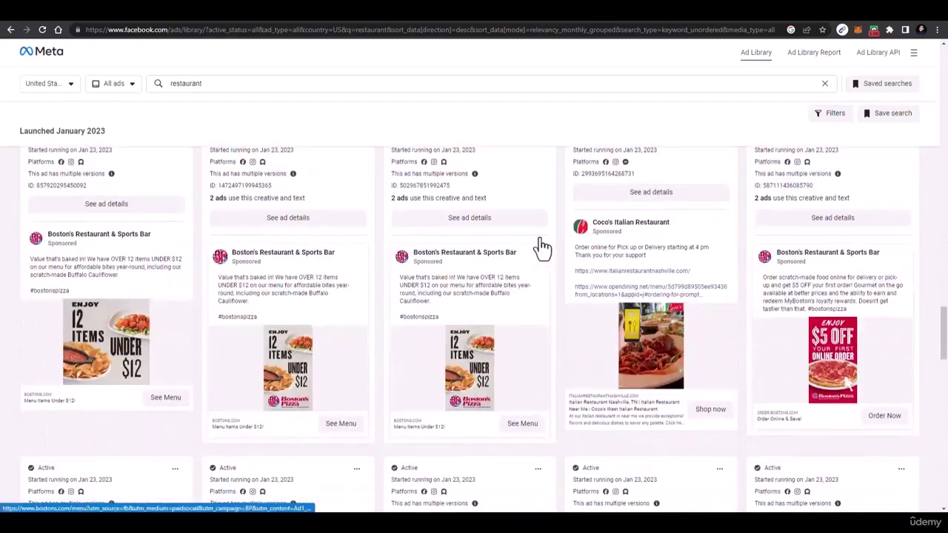
scroll(543, 248, down, 8)
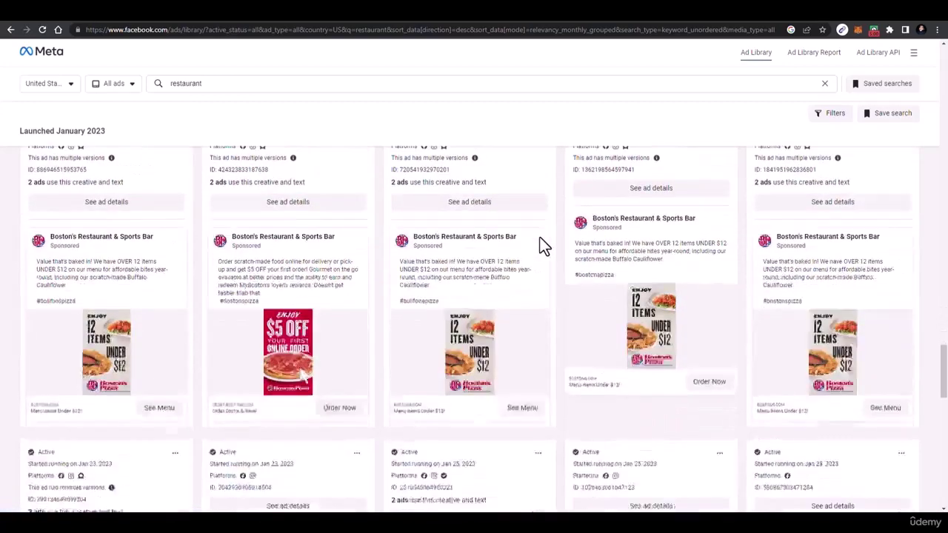
scroll(543, 249, down, 3)
scroll(543, 248, up, 2)
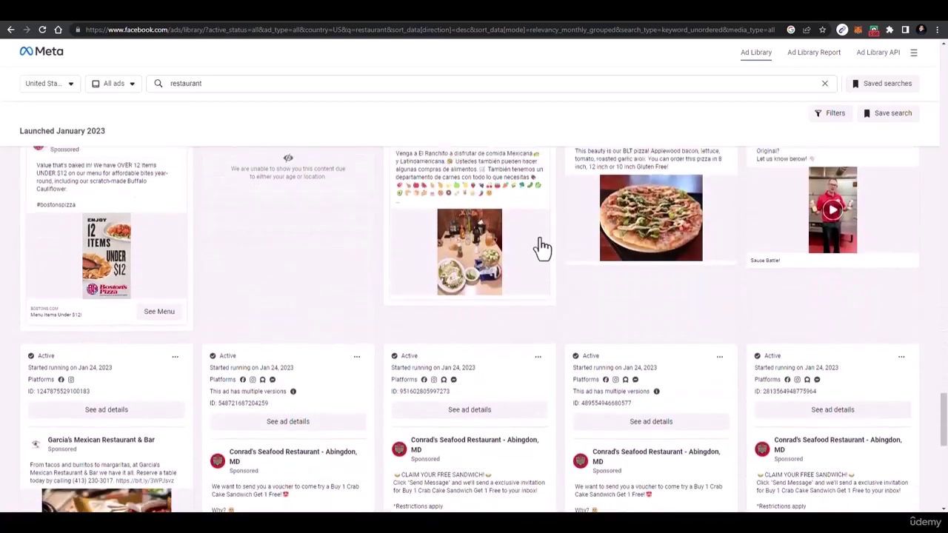
scroll(542, 248, down, 10)
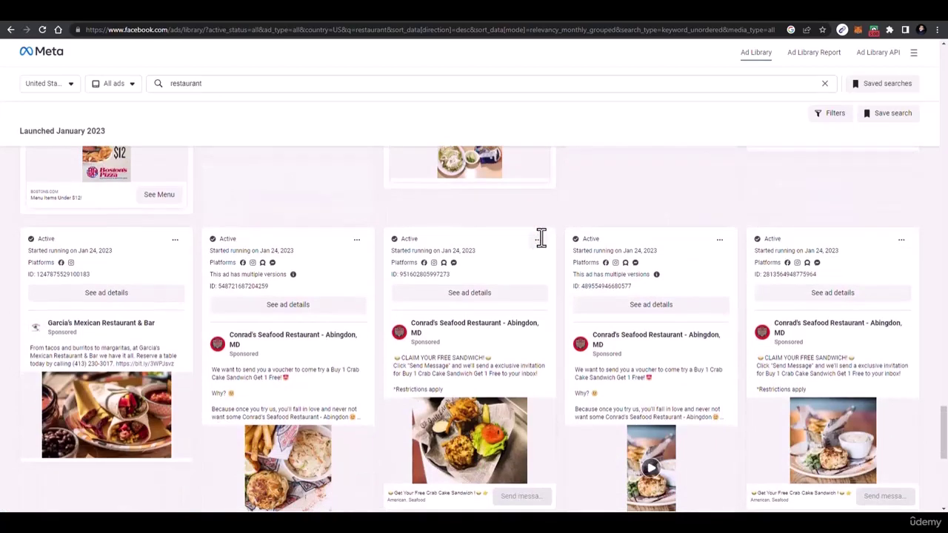
scroll(543, 247, down, 3)
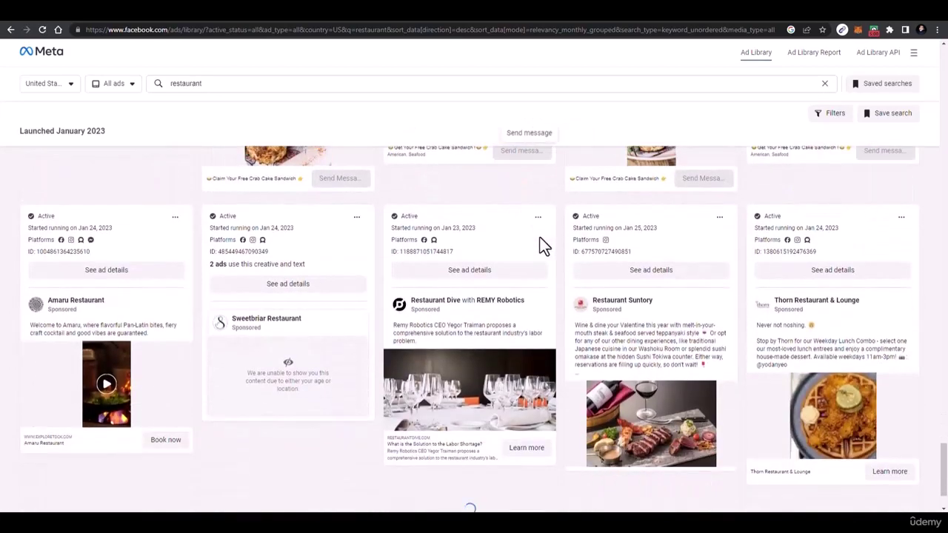
scroll(540, 237, up, 1)
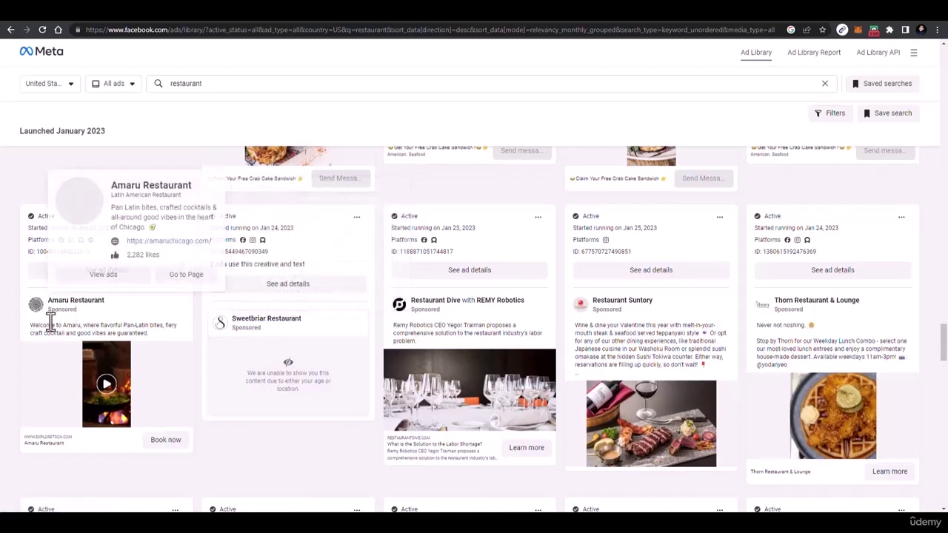
mouse_move(65, 310)
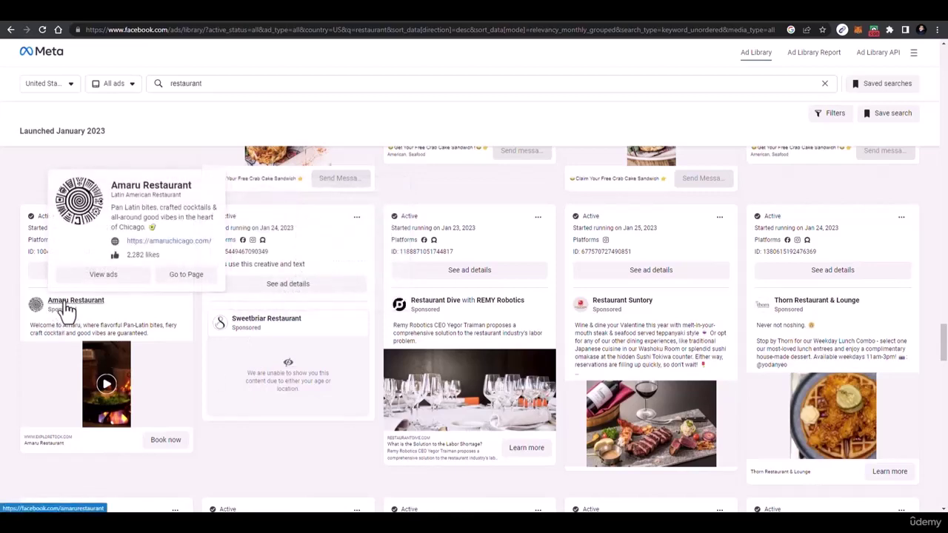
scroll(217, 306, down, 5)
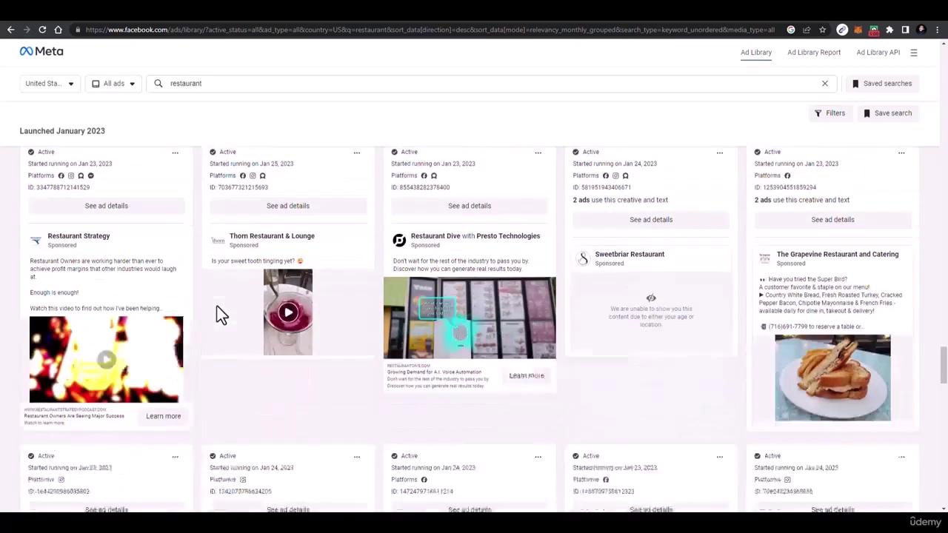
scroll(217, 317, down, 2)
scroll(218, 317, up, 2)
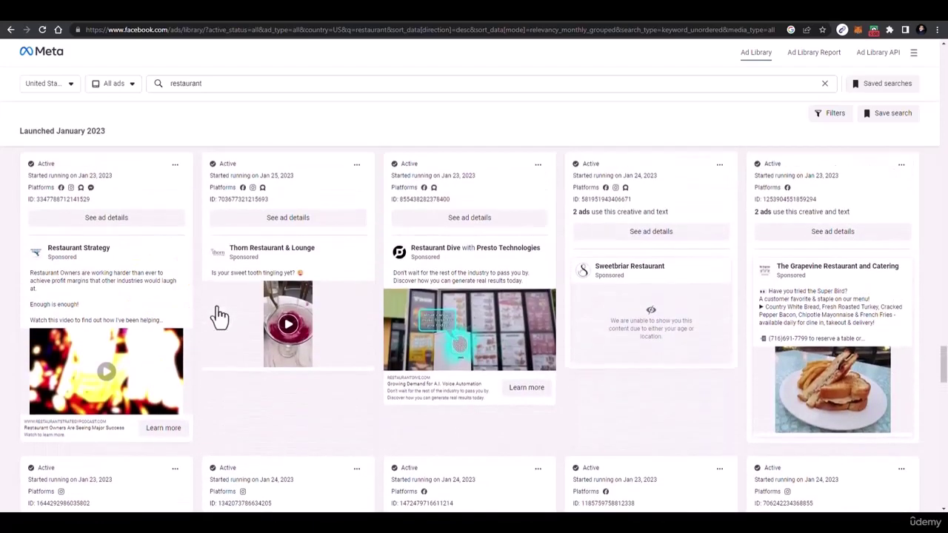
scroll(219, 317, down, 5)
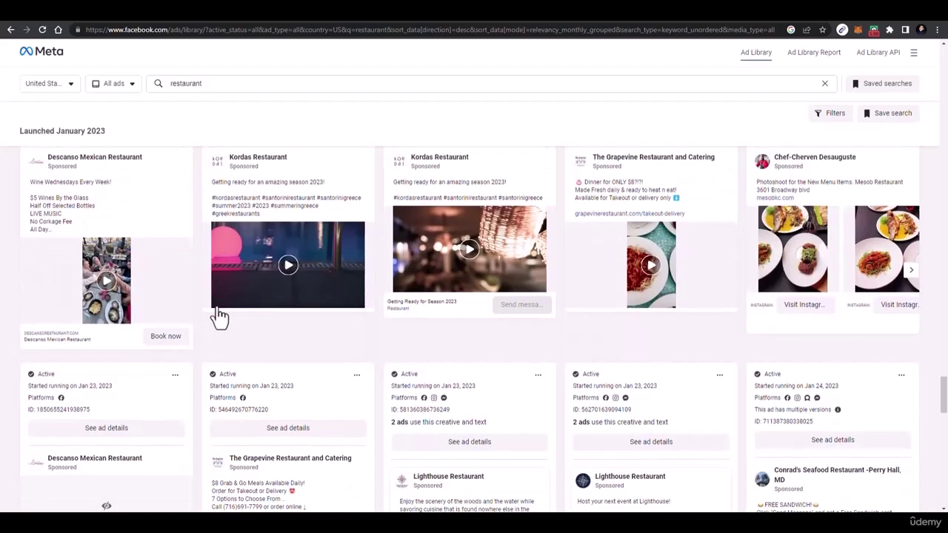
scroll(219, 317, down, 1)
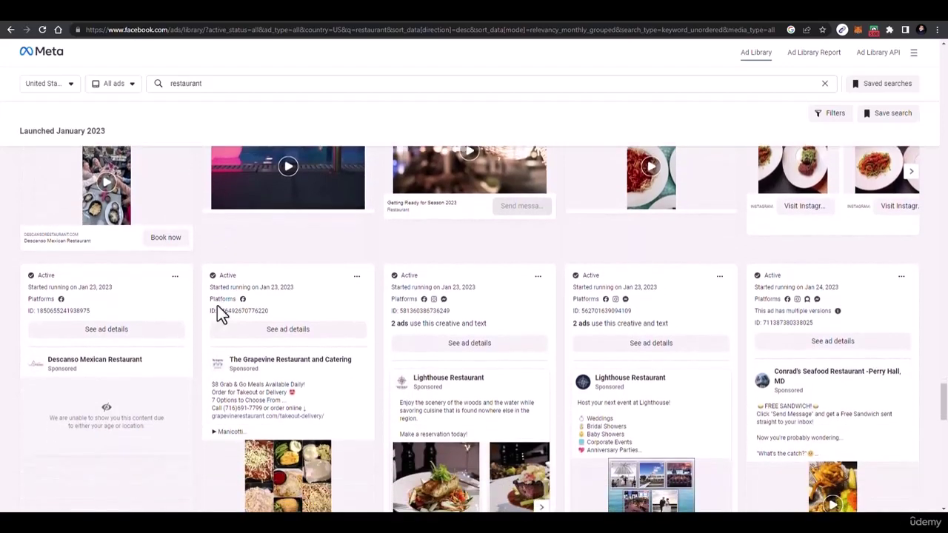
scroll(244, 311, down, 2)
scroll(269, 312, down, 4)
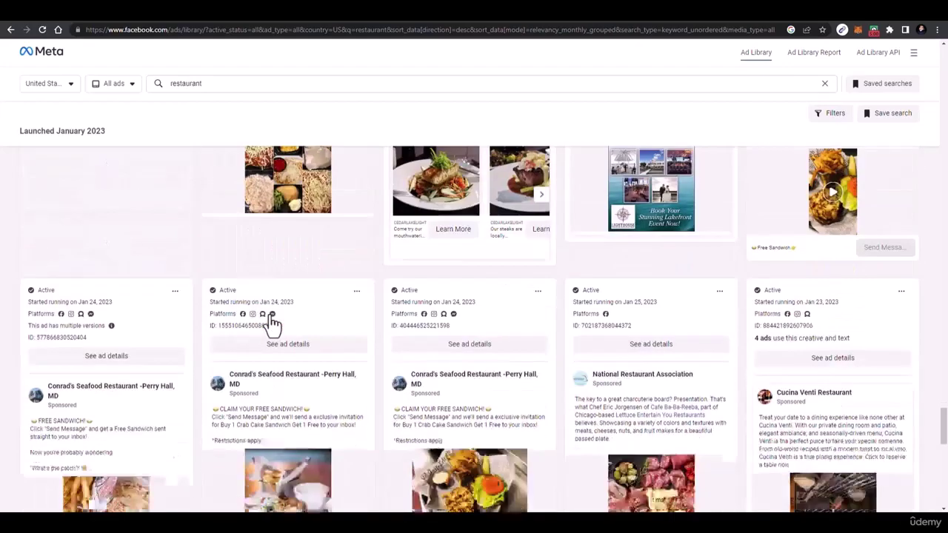
scroll(270, 314, down, 1)
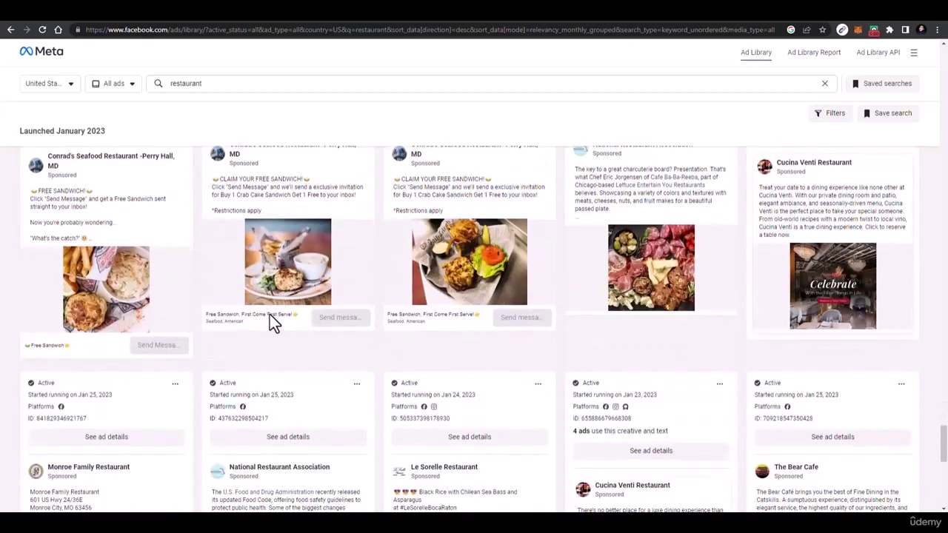
scroll(269, 314, up, 1)
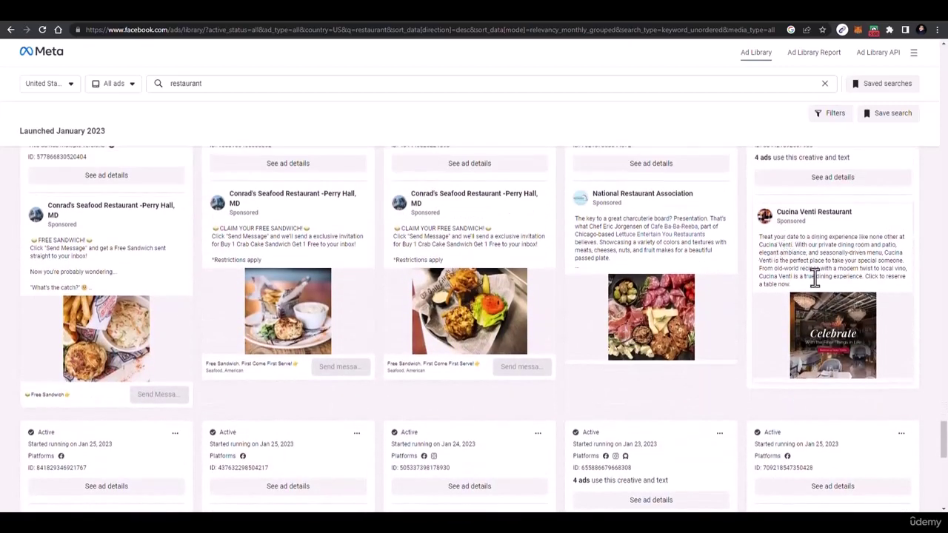
drag(765, 245, 853, 276)
click(853, 275)
scroll(533, 251, down, 4)
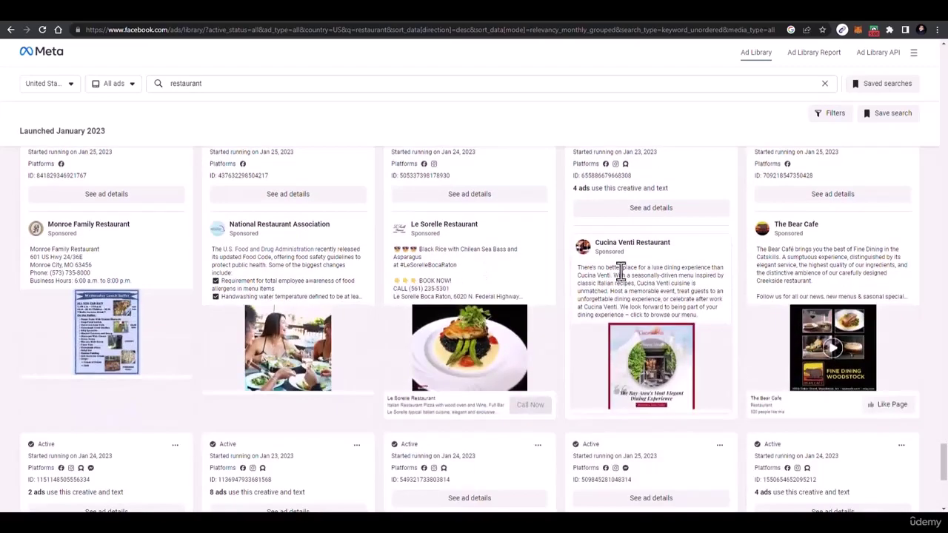
scroll(571, 275, down, 5)
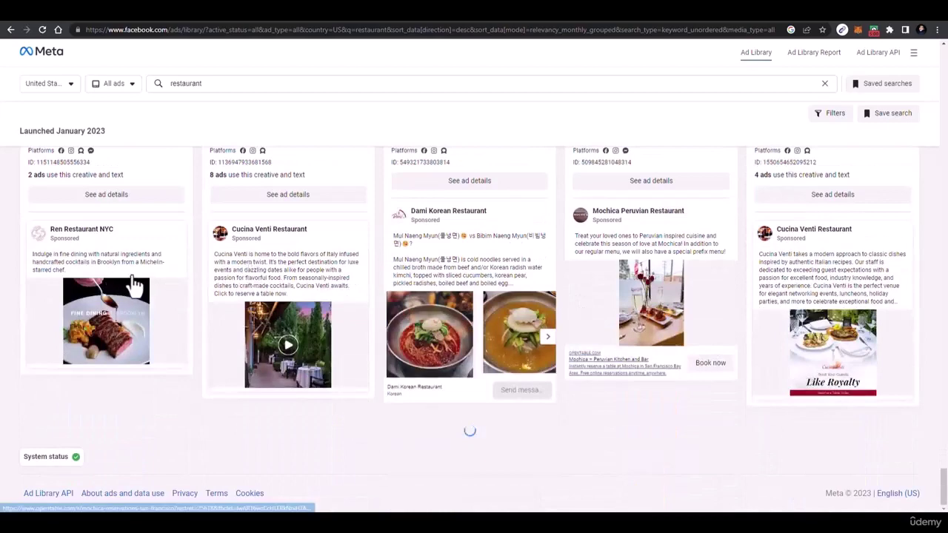
scroll(421, 280, down, 3)
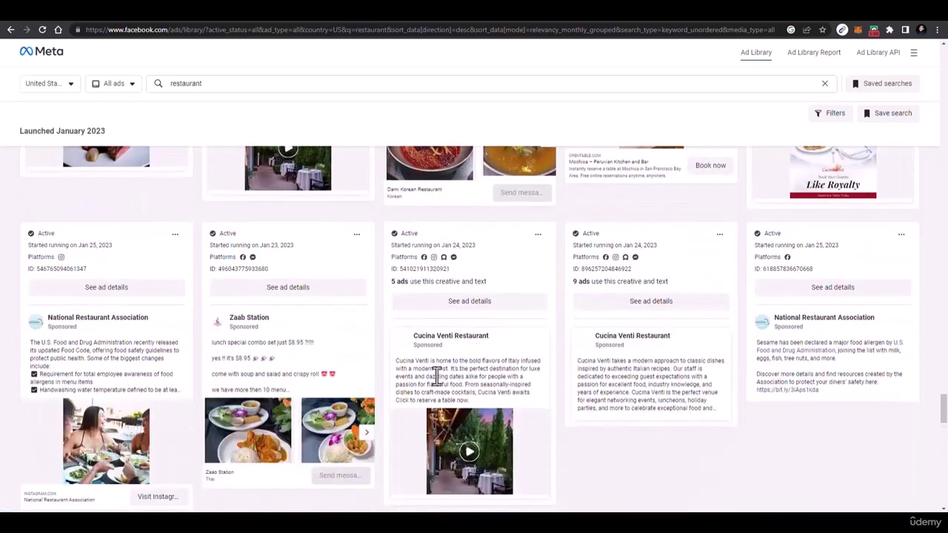
scroll(378, 438, down, 3)
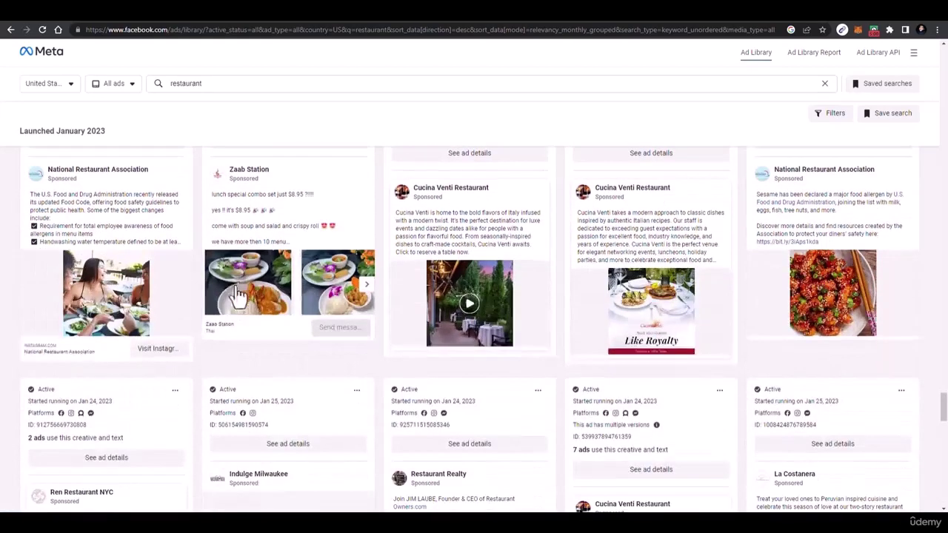
scroll(170, 269, up, 1)
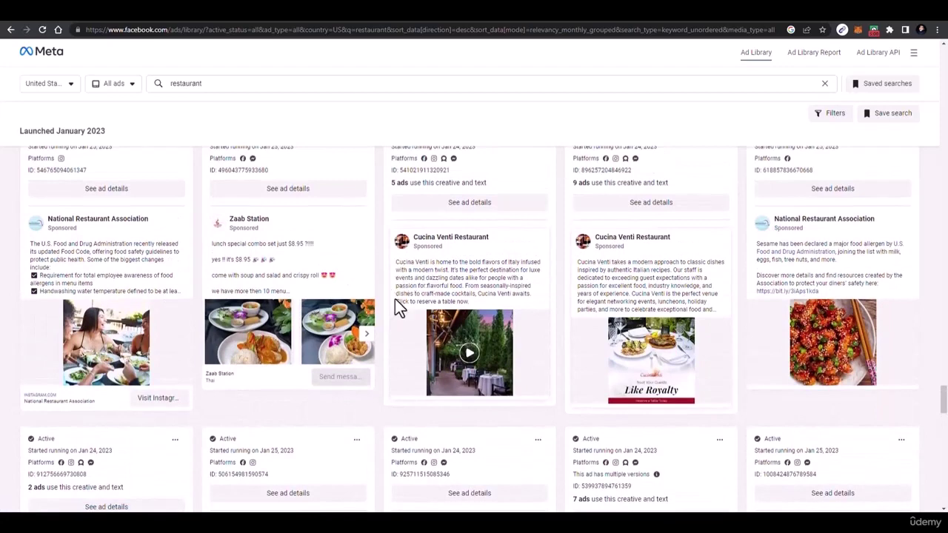
Open Cucina Venti Restaurant's Facebook page via its hover card and close the Messenger popup.
mouse_move(451, 247)
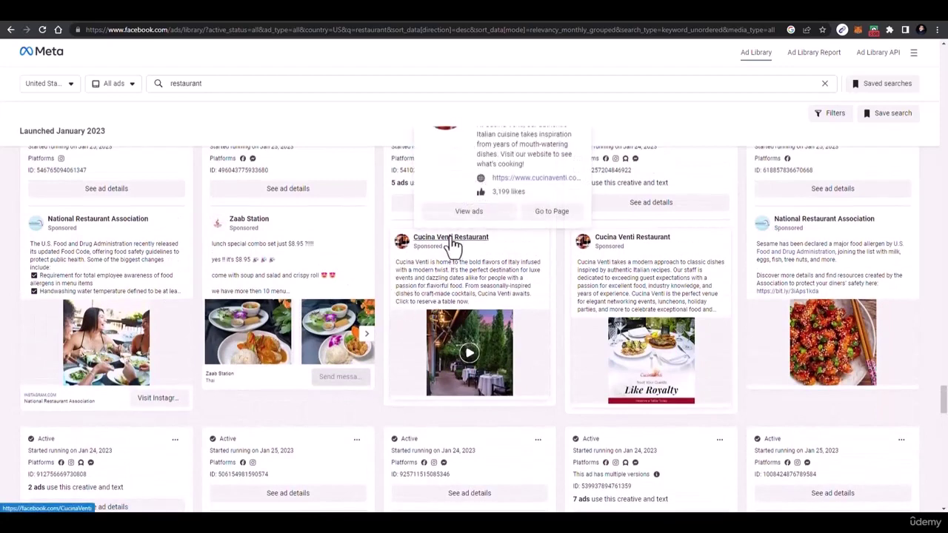
click(550, 214)
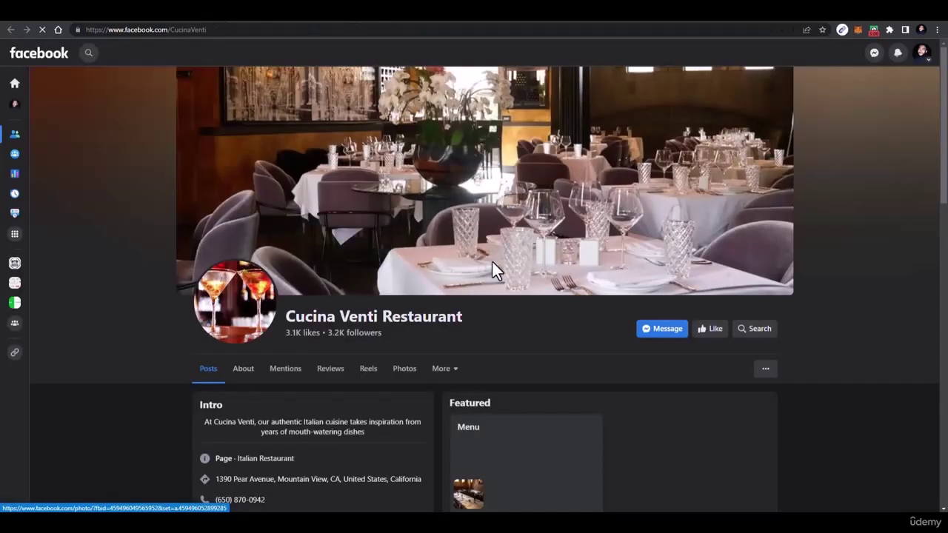
scroll(495, 270, down, 3)
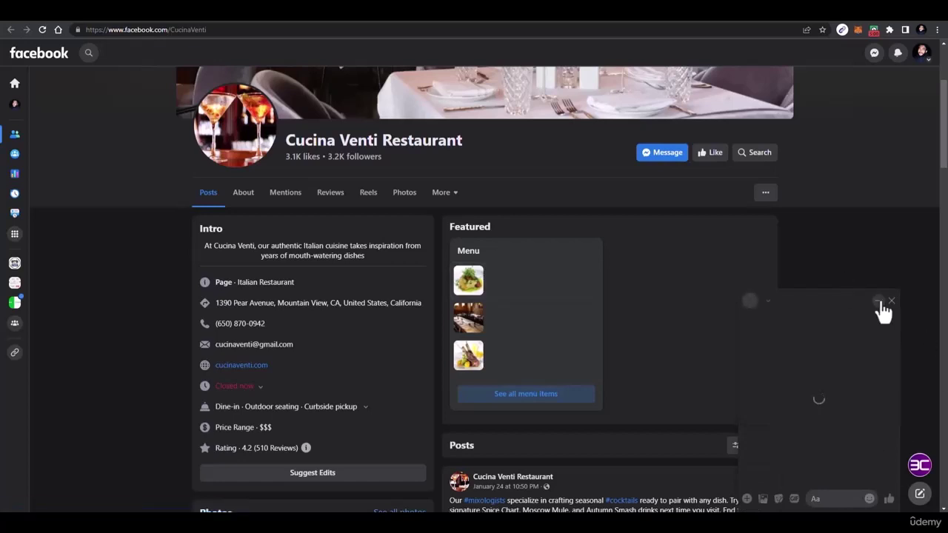
click(891, 302)
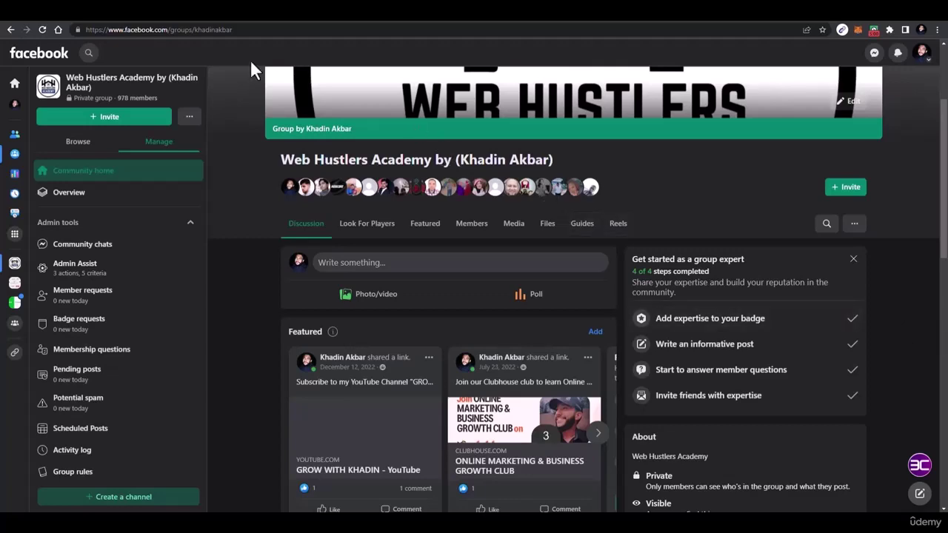
click(307, 21)
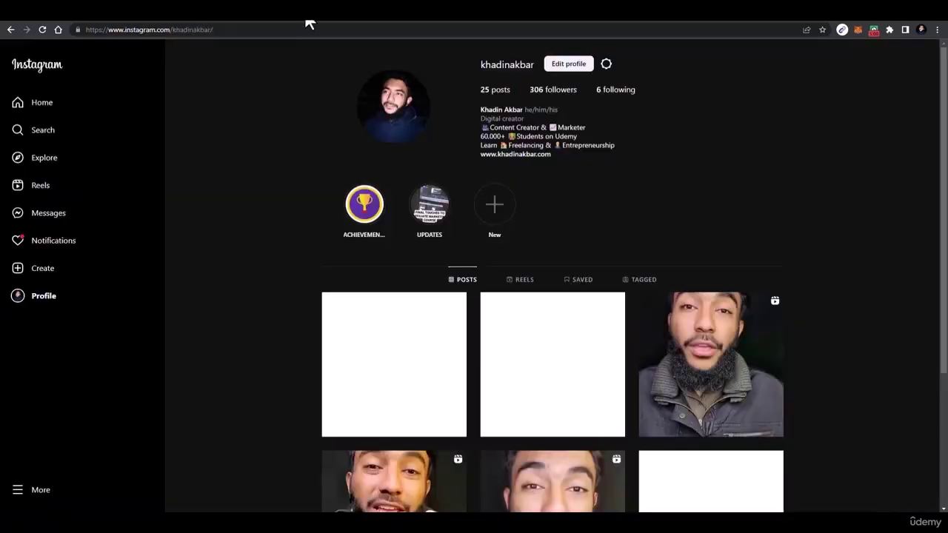
click(415, 21)
click(500, 22)
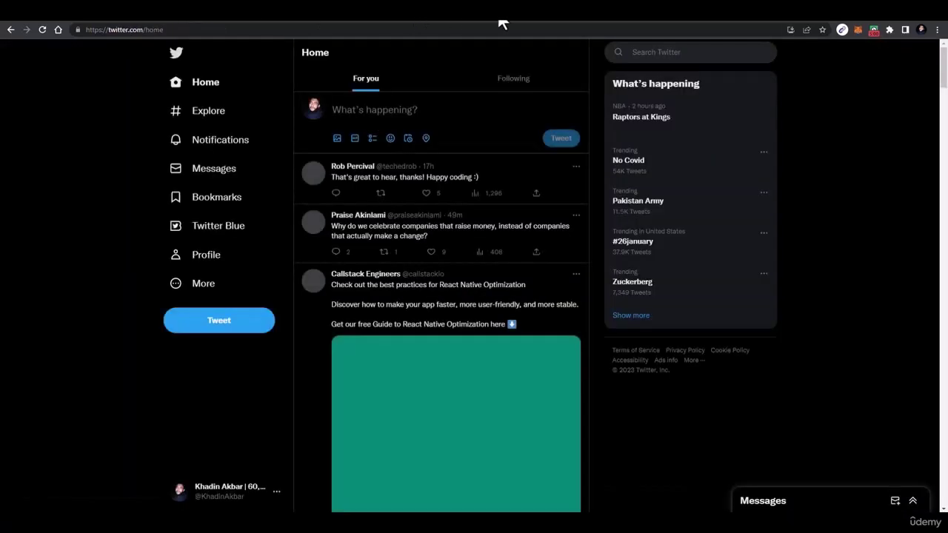
click(190, 22)
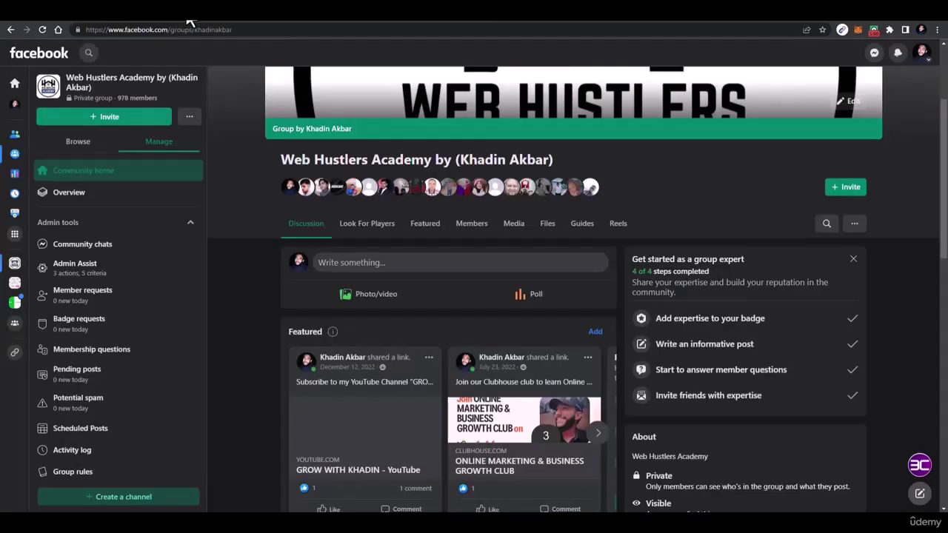
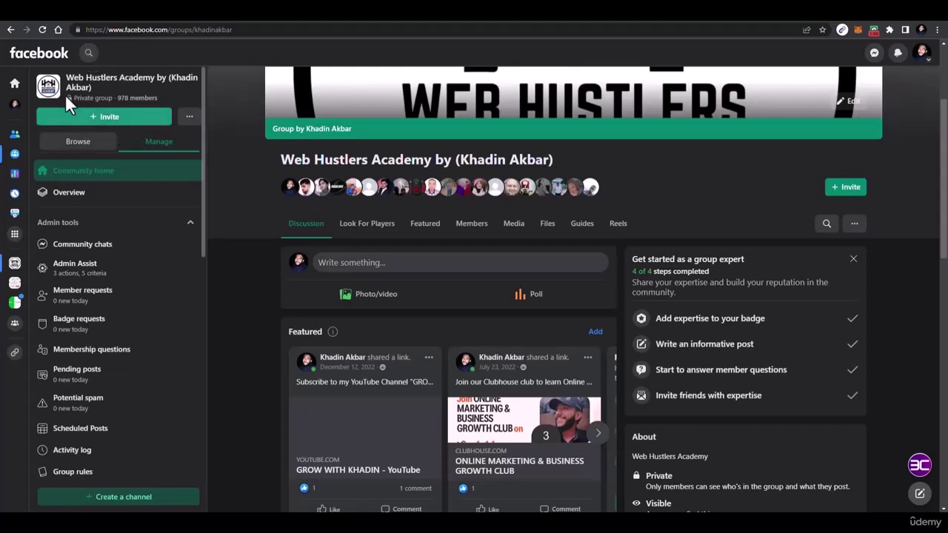
Switch to the browser tab with the GROW WITH KHADIN YouTube channel home page.
click(430, 24)
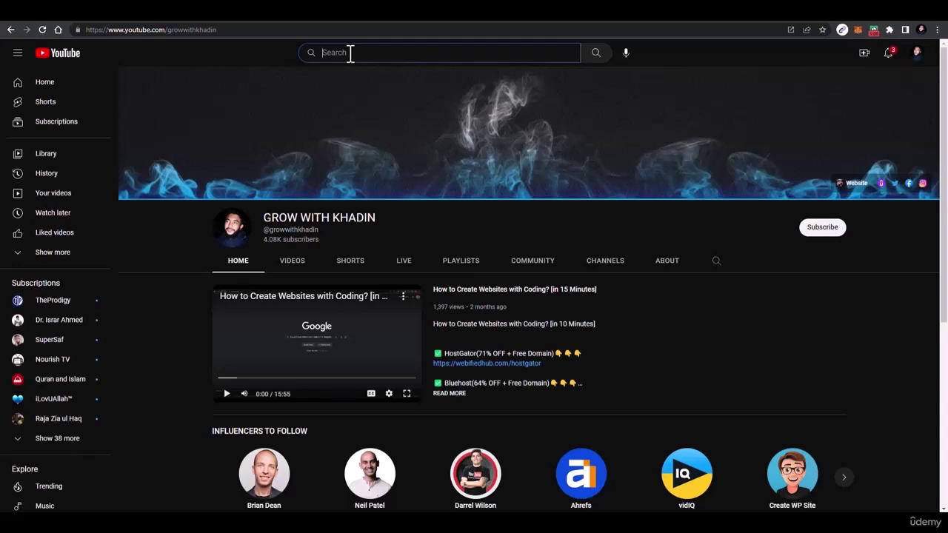
Search YouTube for 'how to cook meat' and limit results to this month's uploads.
text(to co)
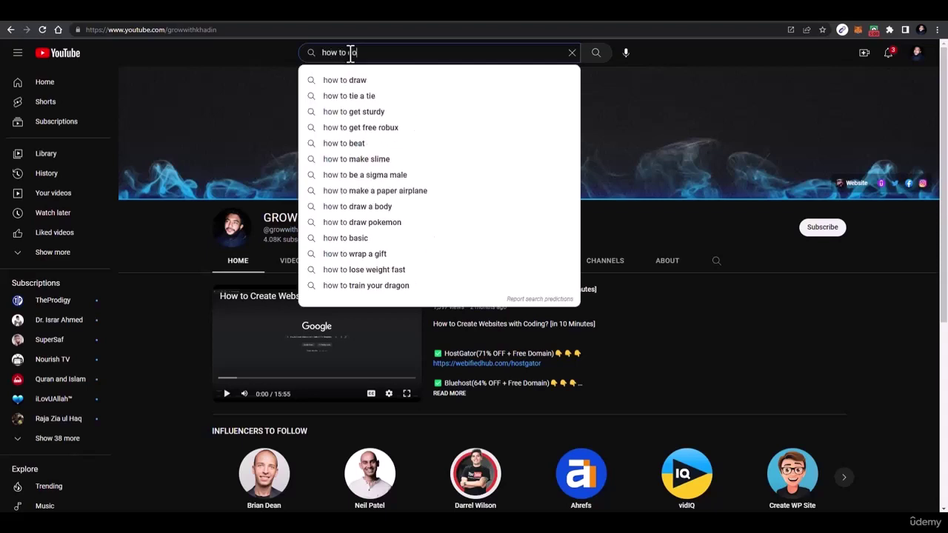
text(ok meat)
key(Return)
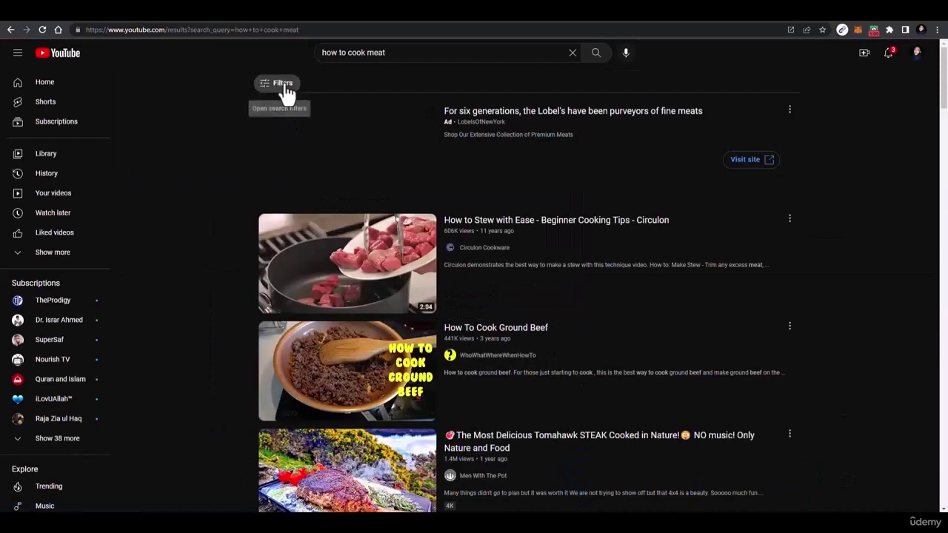
click(283, 85)
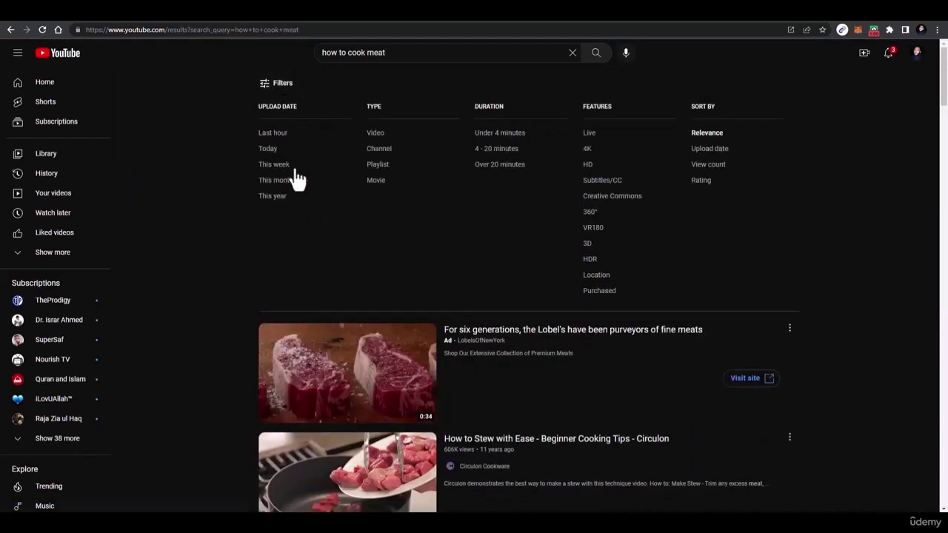
click(279, 185)
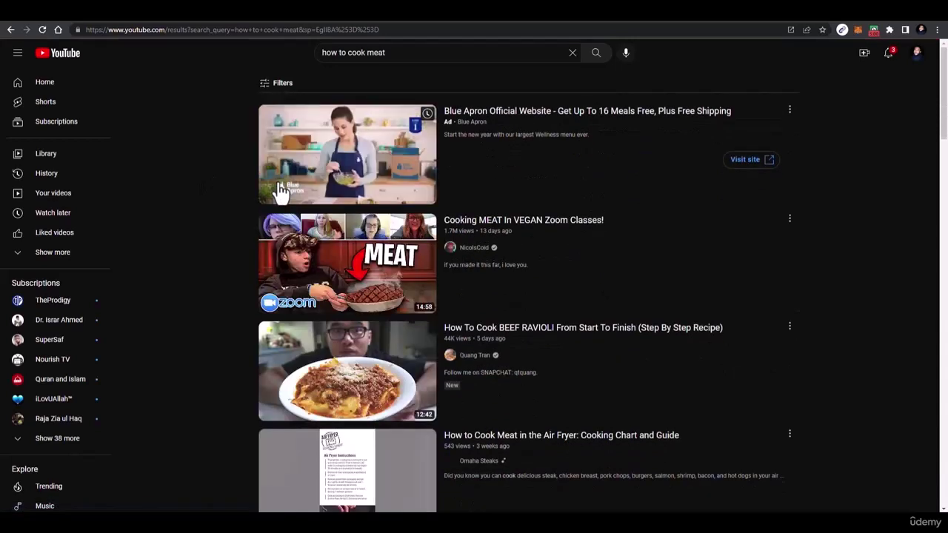
Sort the results by upload date and scroll through the newest videos.
click(273, 83)
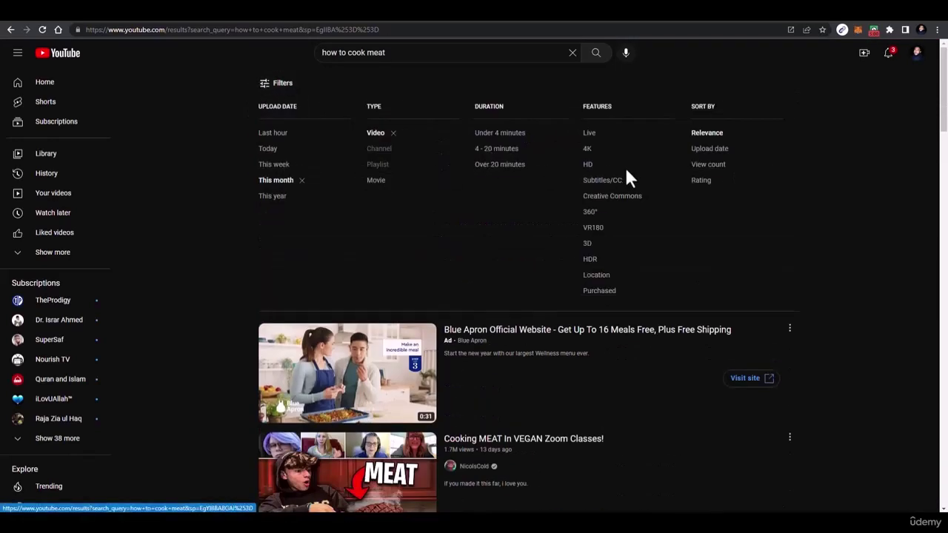
click(701, 154)
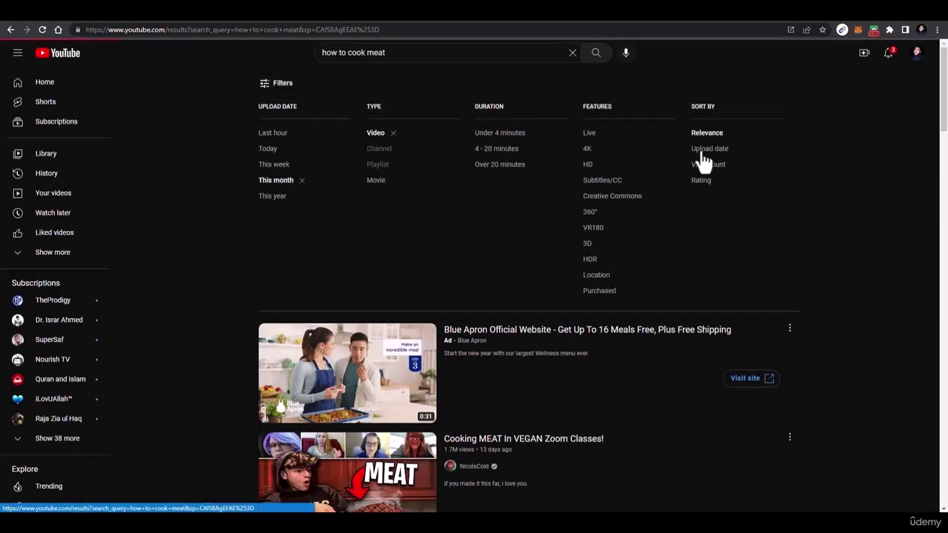
scroll(380, 194, down, 5)
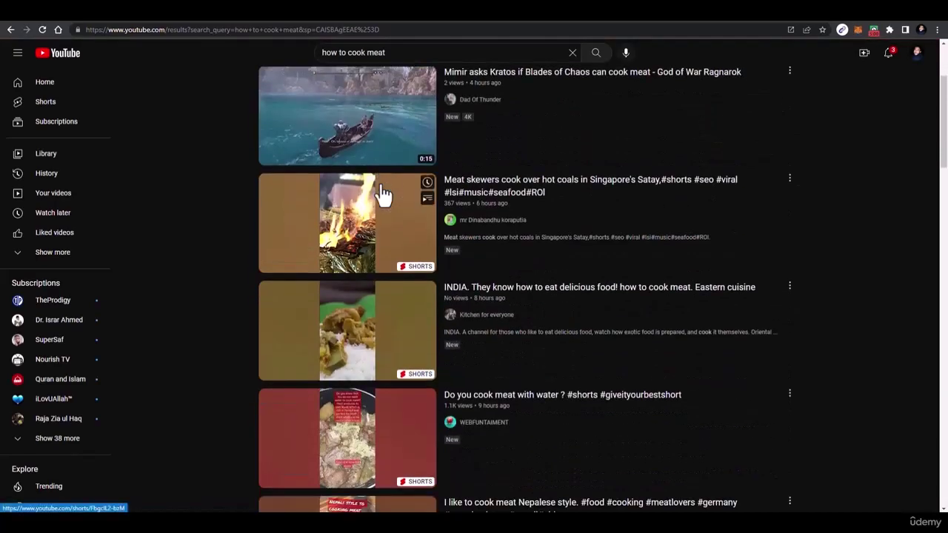
scroll(383, 195, down, 13)
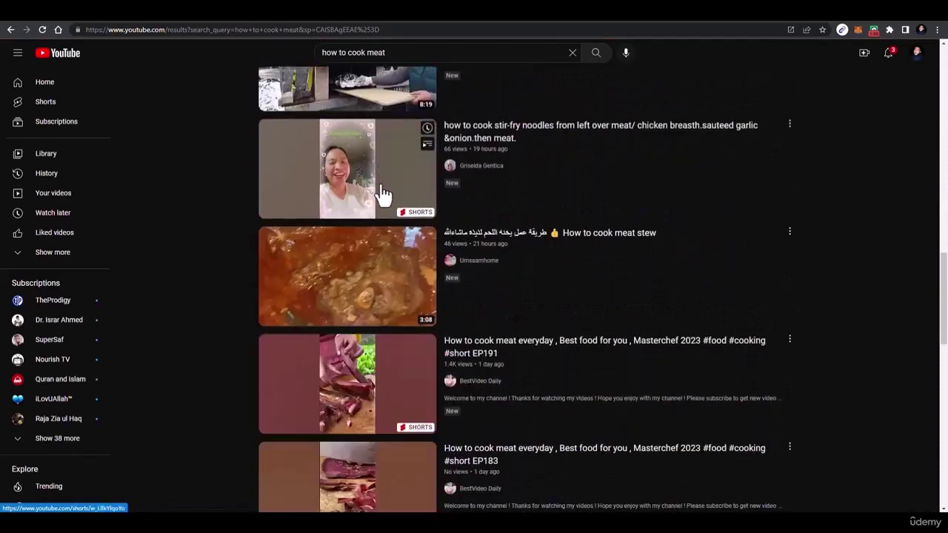
scroll(383, 195, down, 12)
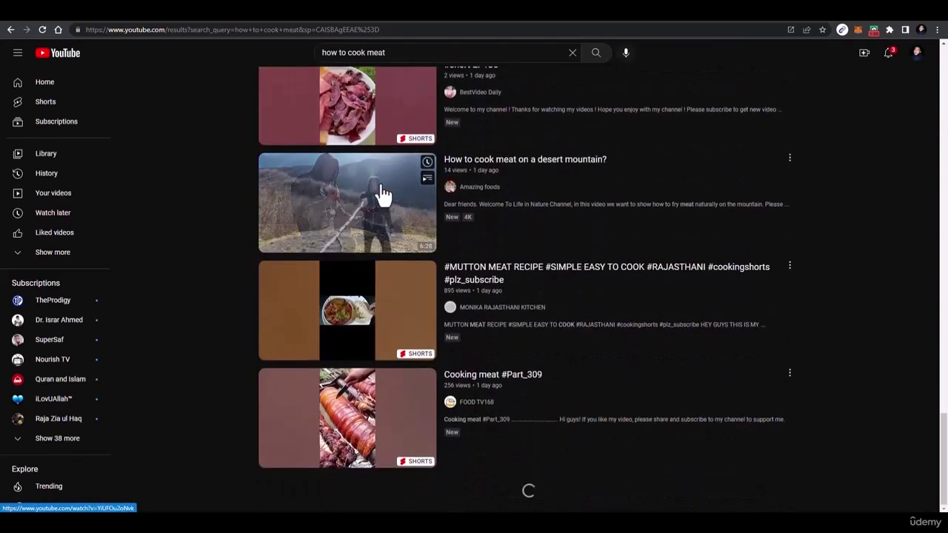
scroll(383, 195, down, 5)
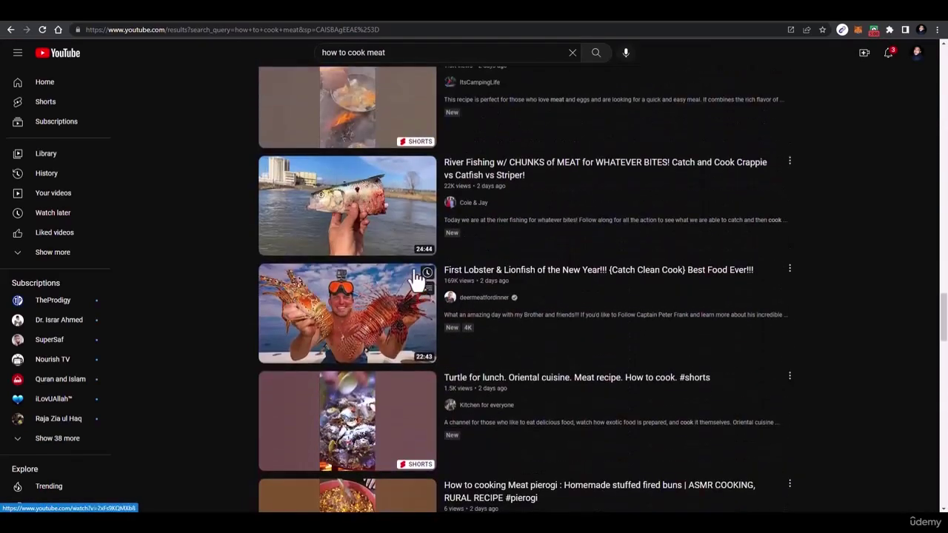
scroll(394, 282, down, 3)
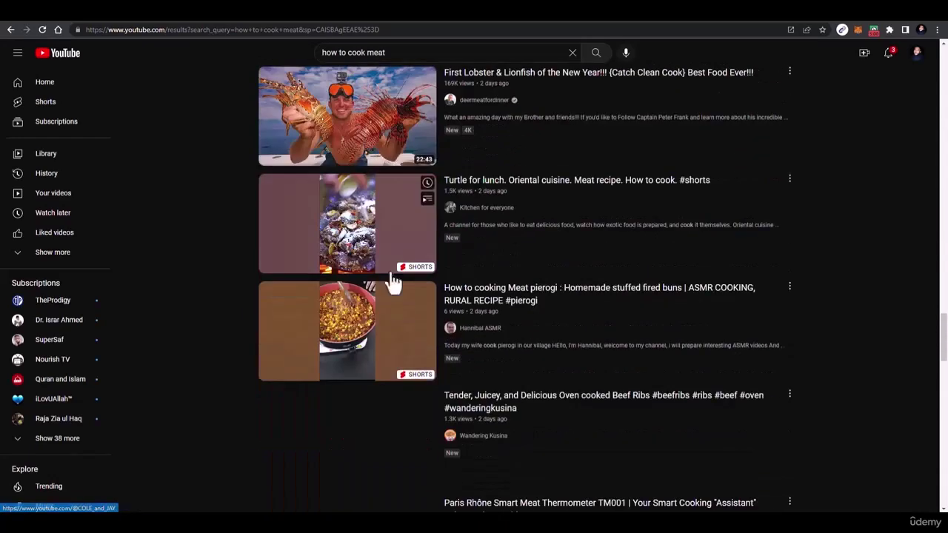
scroll(536, 268, down, 10)
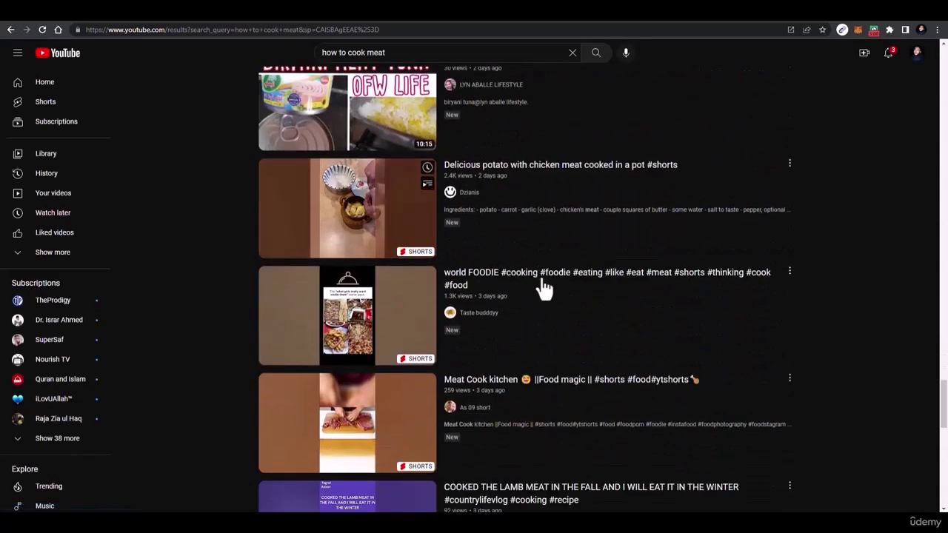
scroll(550, 266, up, 1)
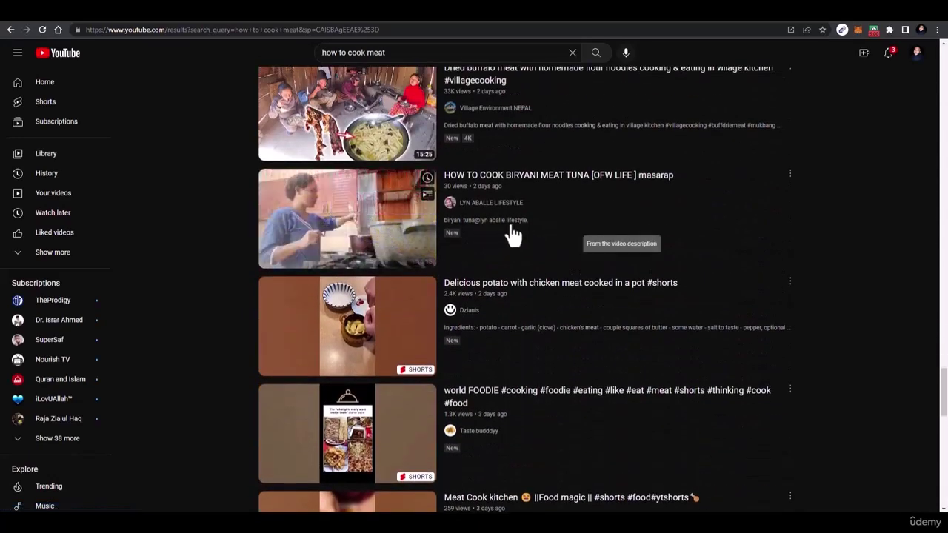
scroll(514, 235, up, 1)
scroll(513, 235, down, 20)
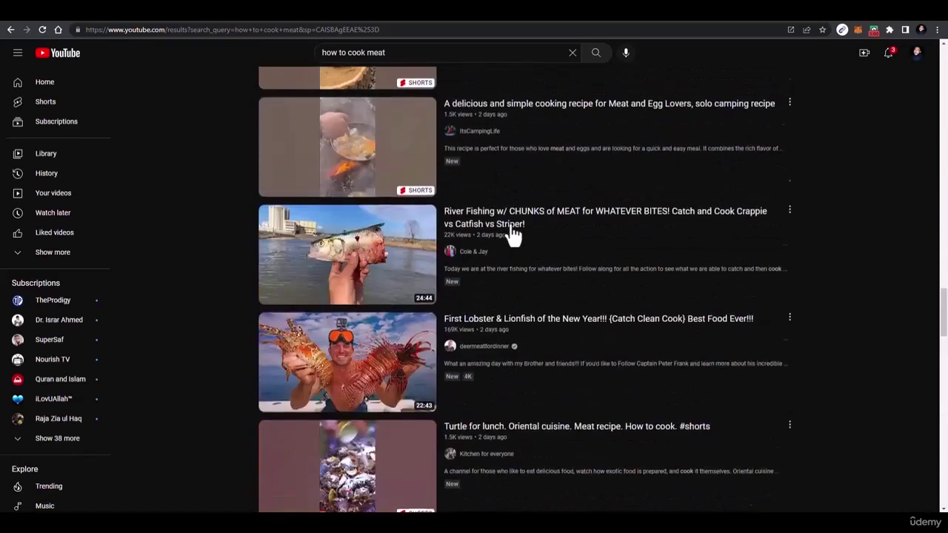
scroll(513, 235, up, 20)
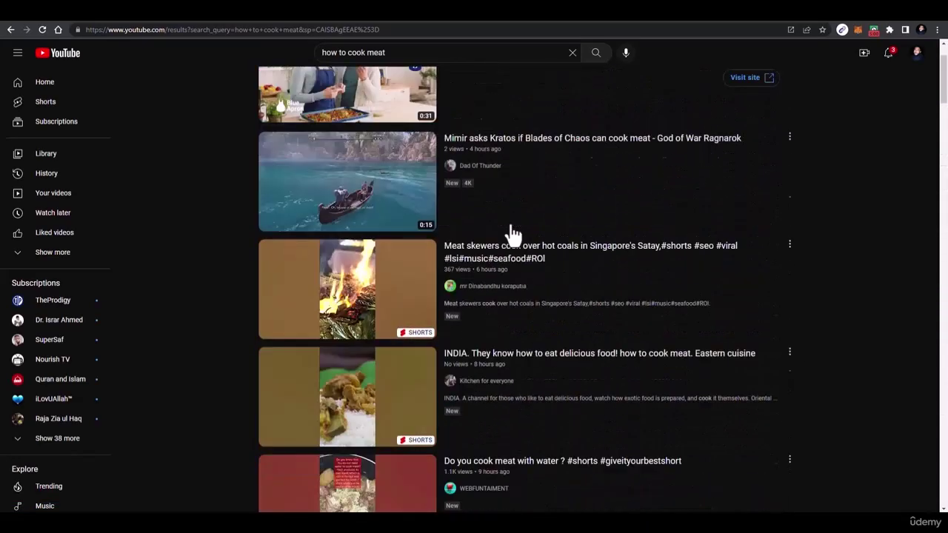
drag(387, 52, 330, 65)
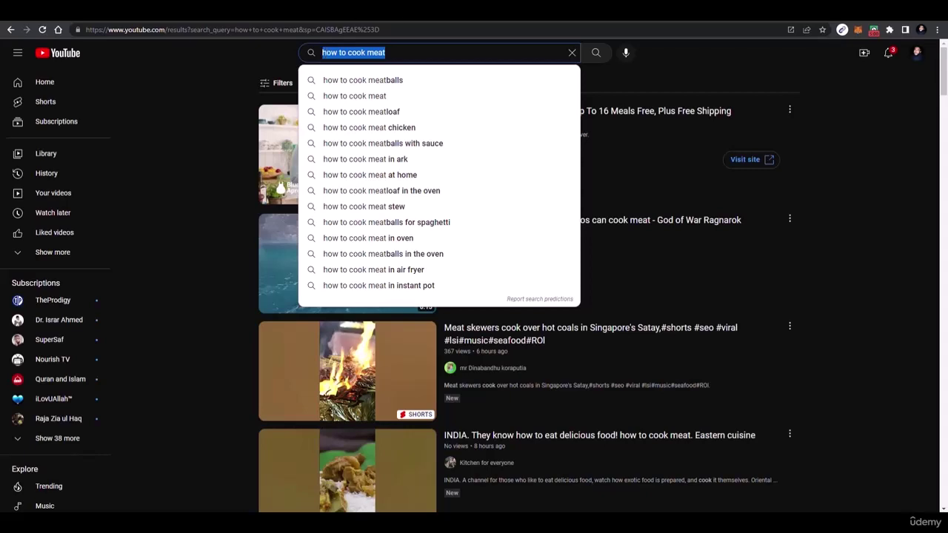
click(249, 53)
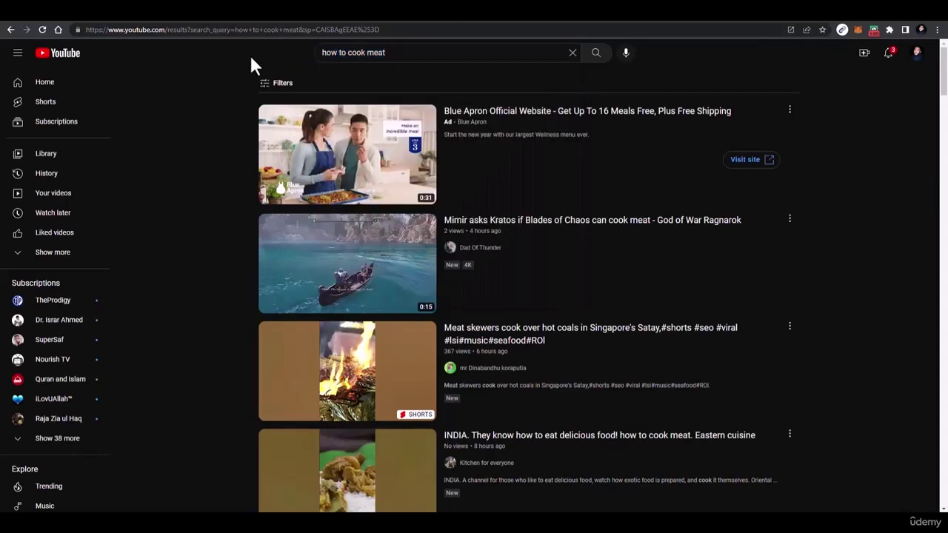
triple_click(408, 57)
click(157, 87)
scroll(333, 145, down, 8)
scroll(391, 187, down, 20)
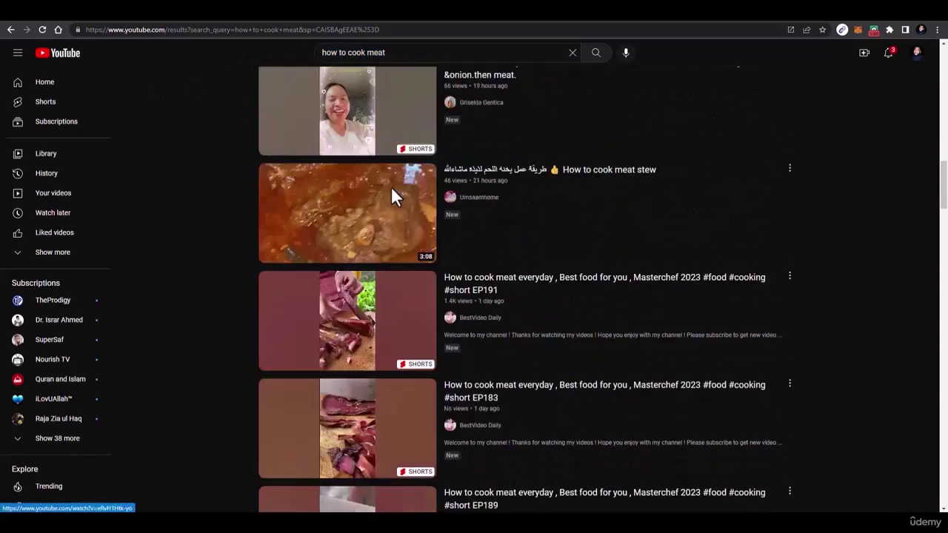
scroll(405, 192, down, 20)
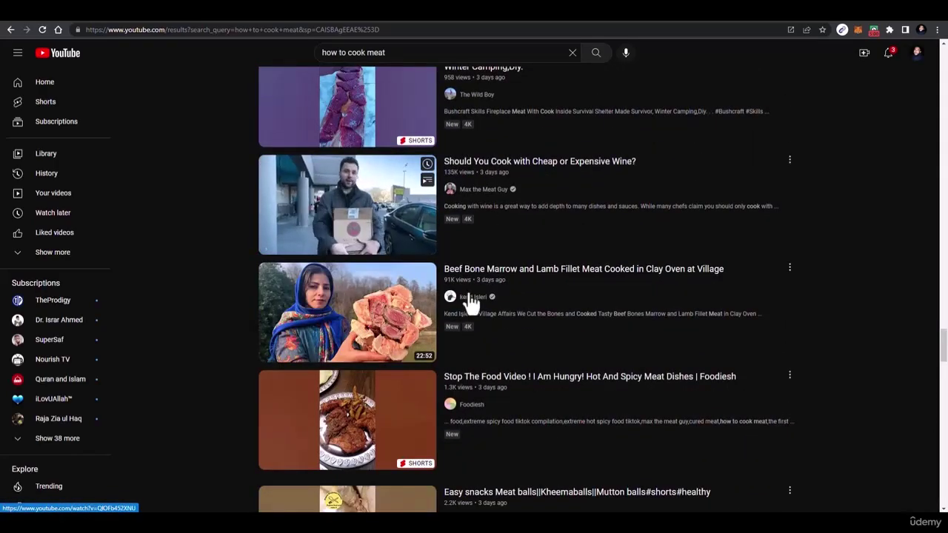
scroll(367, 221, down, 7)
scroll(395, 244, down, 15)
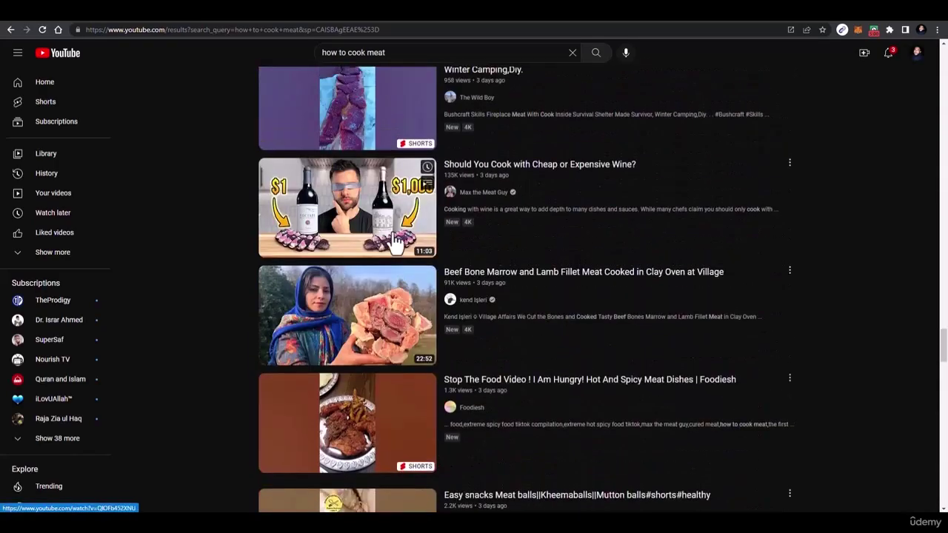
scroll(343, 78, up, 20)
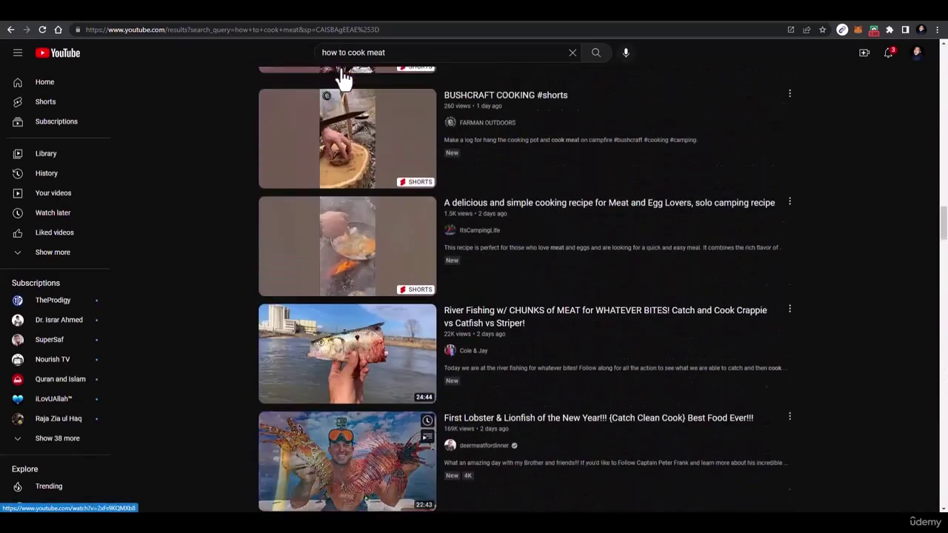
scroll(343, 78, up, 5)
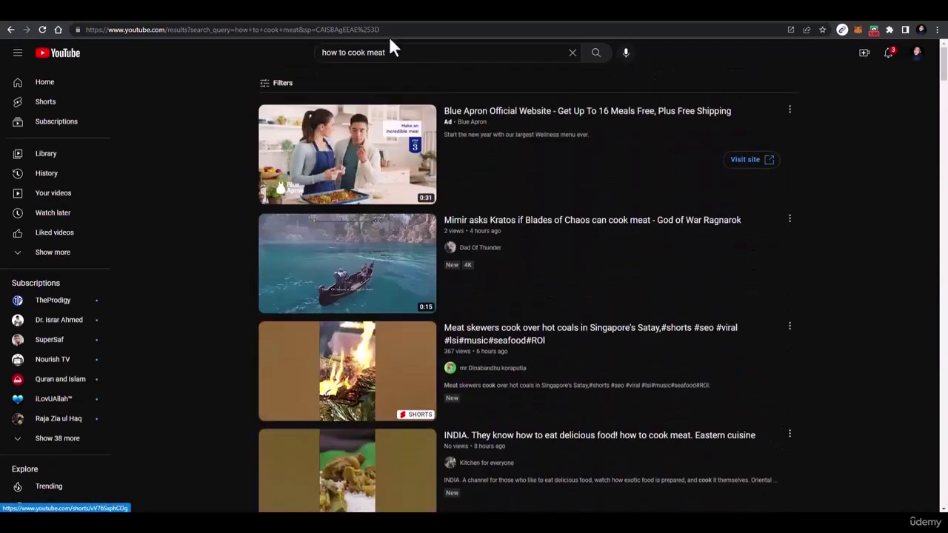
click(389, 53)
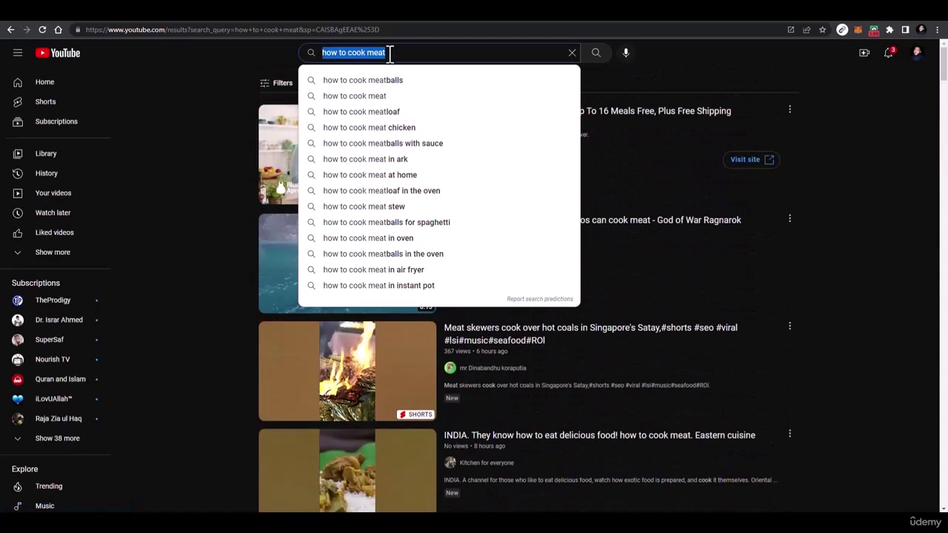
Search YouTube for 'properties in vancouver' and filter to this month's uploads.
text(prot)
text(erties in vanou)
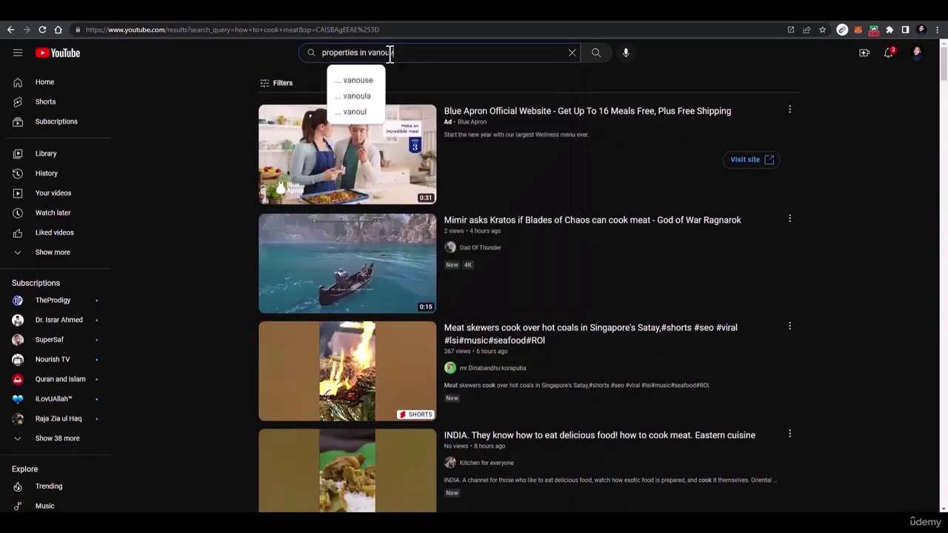
key(BackSpace)
key(BackSpace)
text(couver)
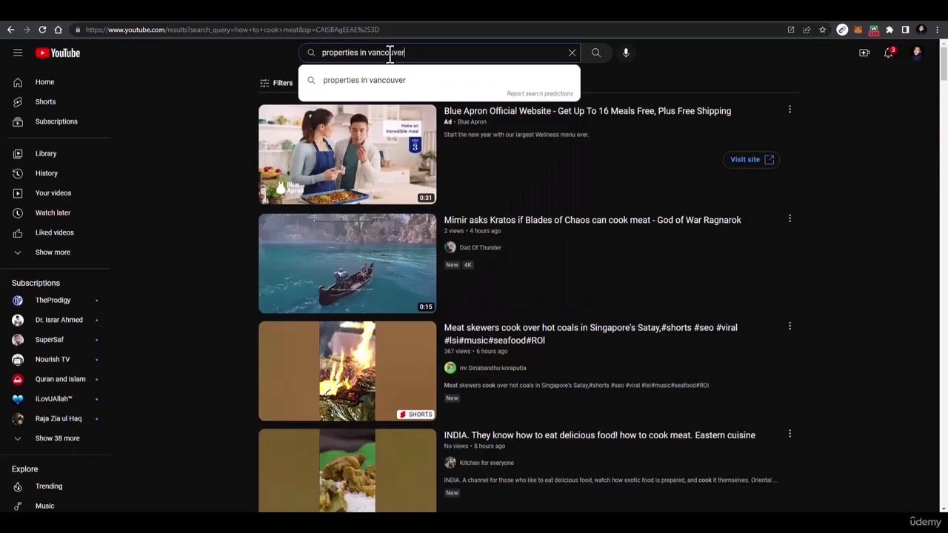
key(Return)
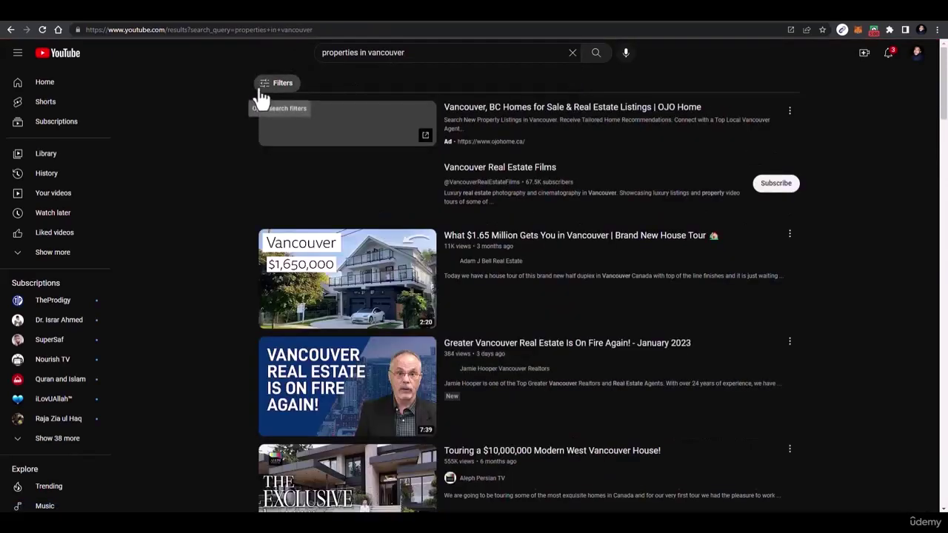
click(261, 94)
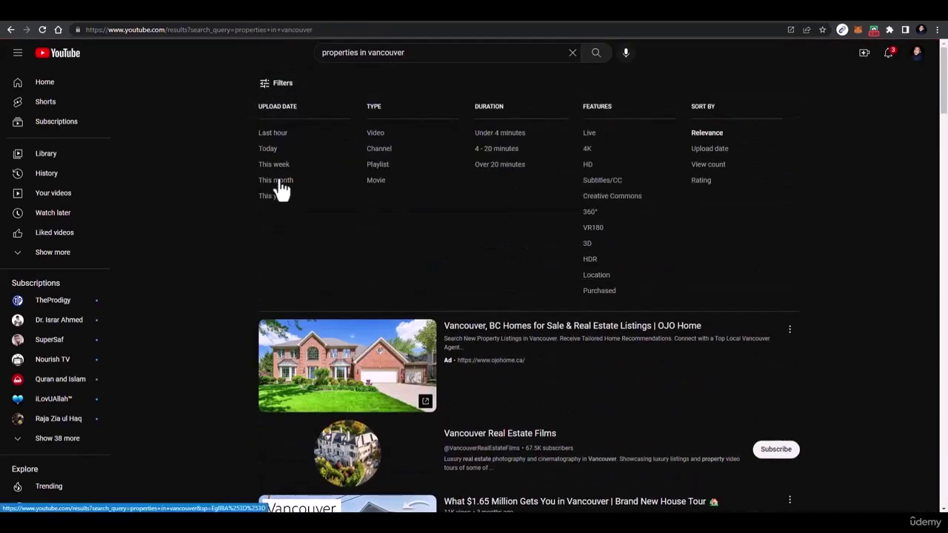
click(280, 184)
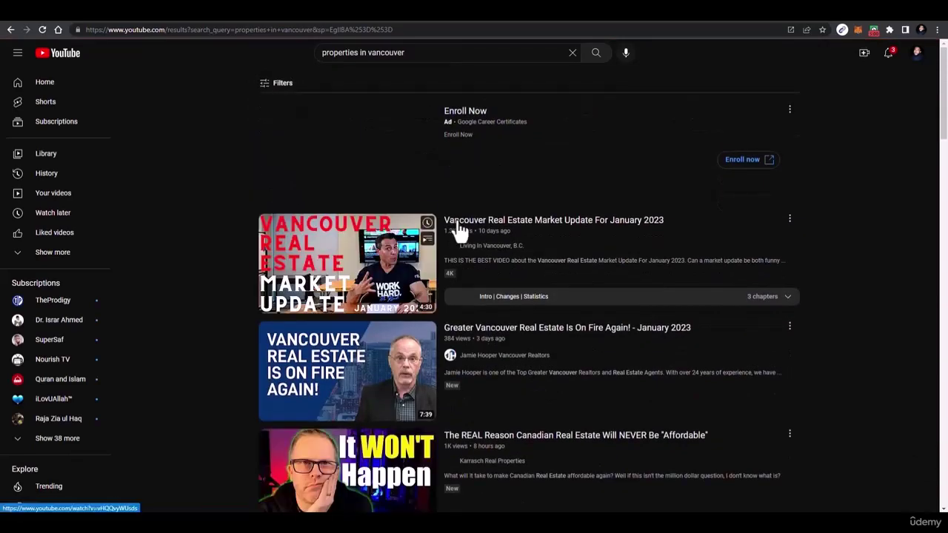
Open the first video's creator channel and the Living In Vancouver channel in new tabs.
scroll(460, 232, down, 2)
scroll(460, 232, down, 4)
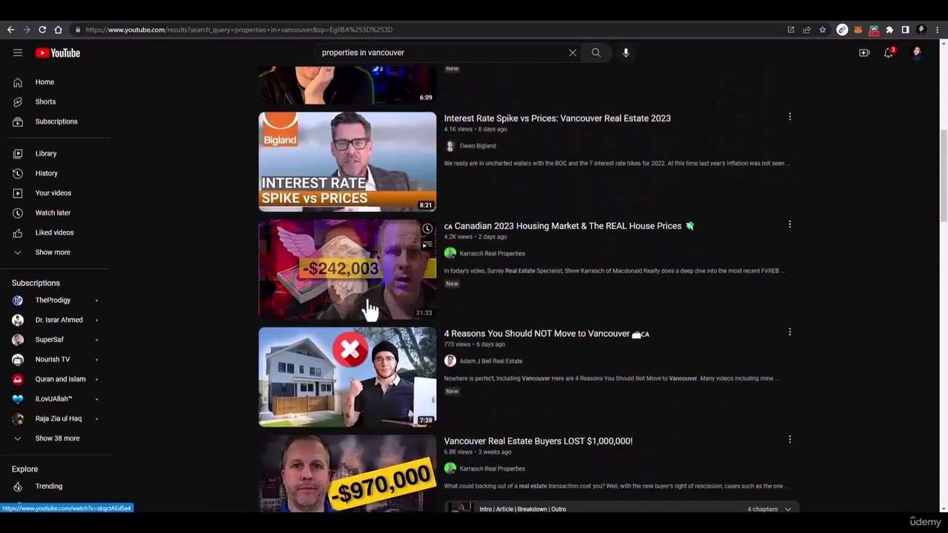
scroll(369, 309, down, 3)
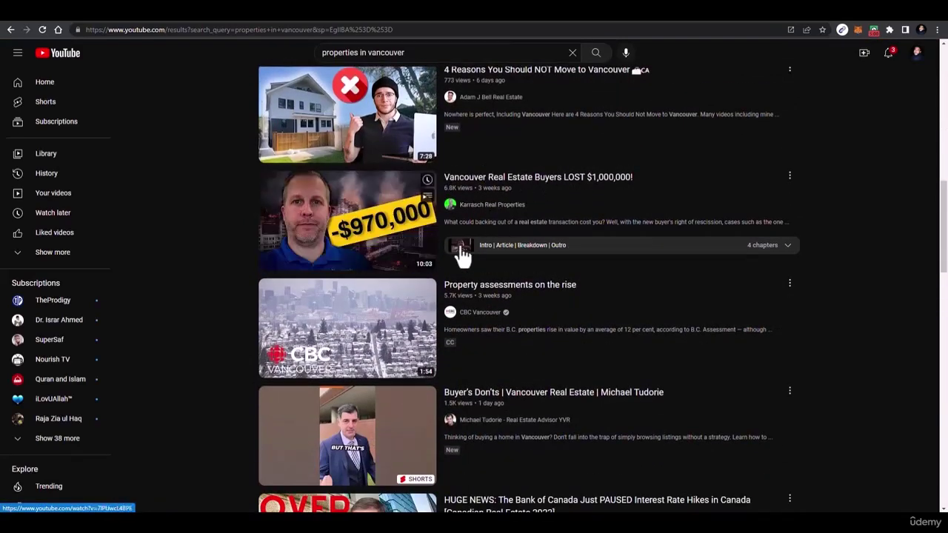
scroll(345, 286, down, 3)
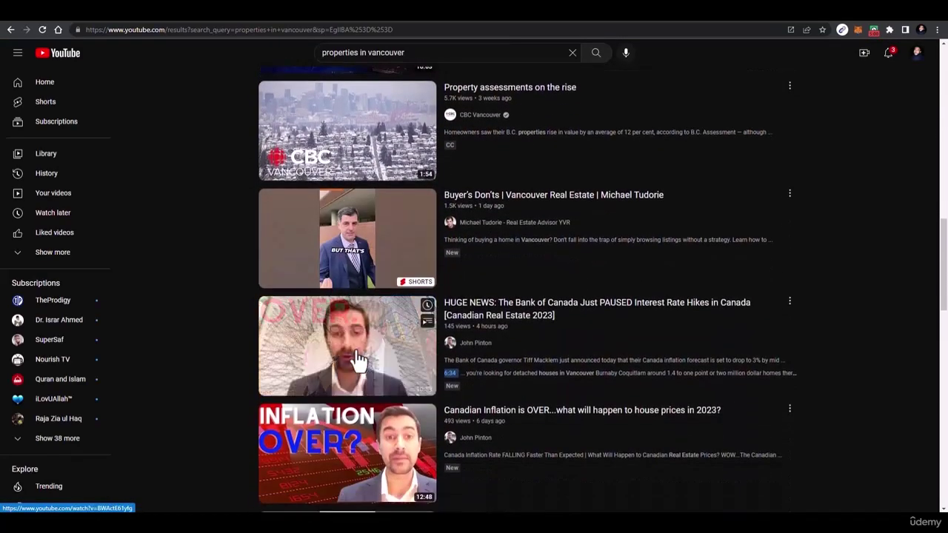
scroll(423, 360, down, 1)
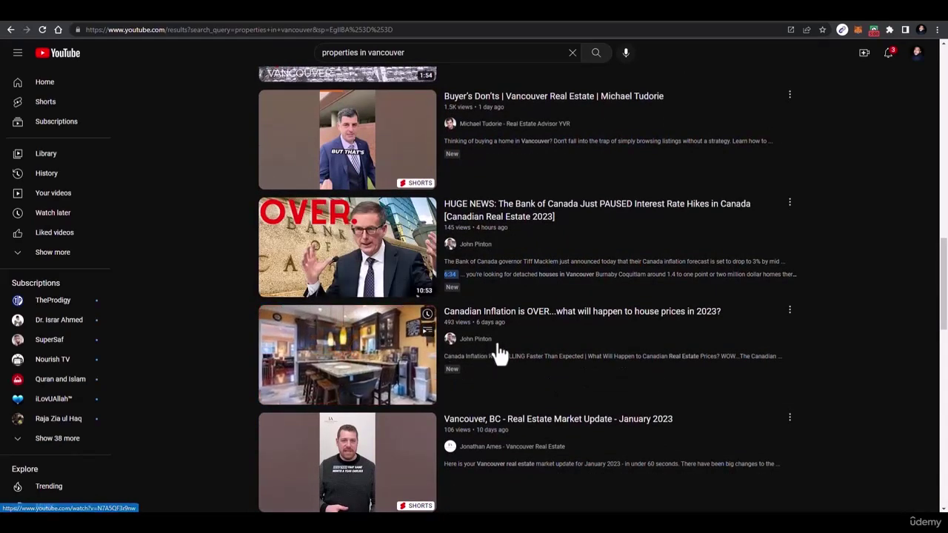
right_click(516, 350)
click(523, 351)
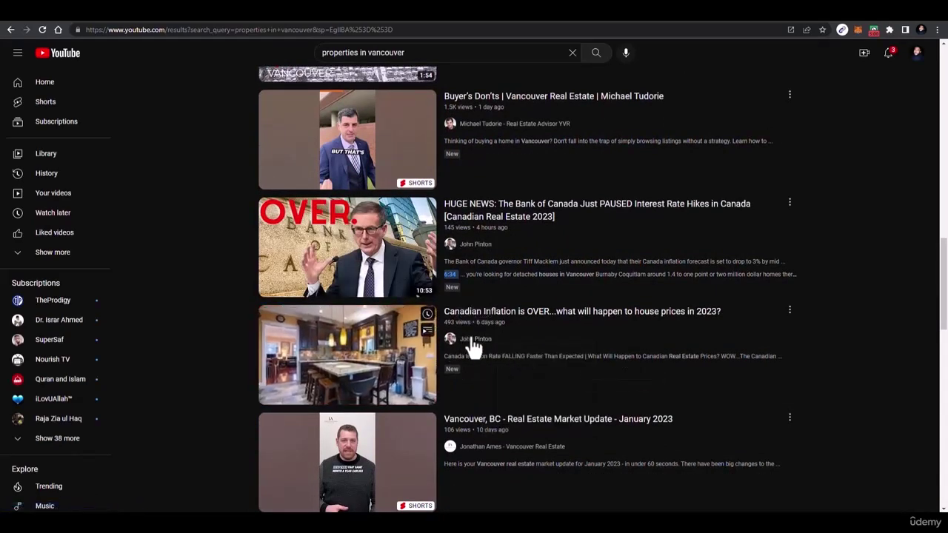
scroll(474, 347, down, 2)
scroll(460, 374, down, 2)
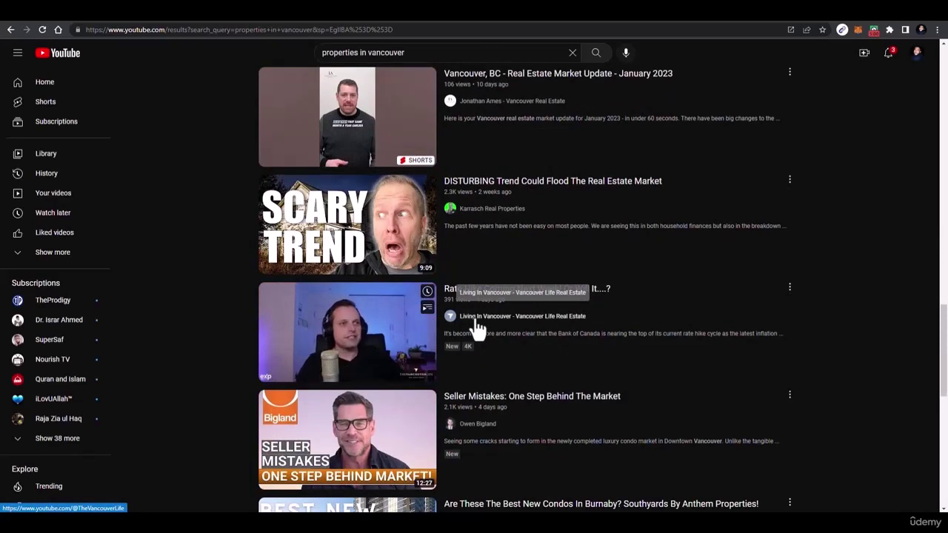
right_click(488, 323)
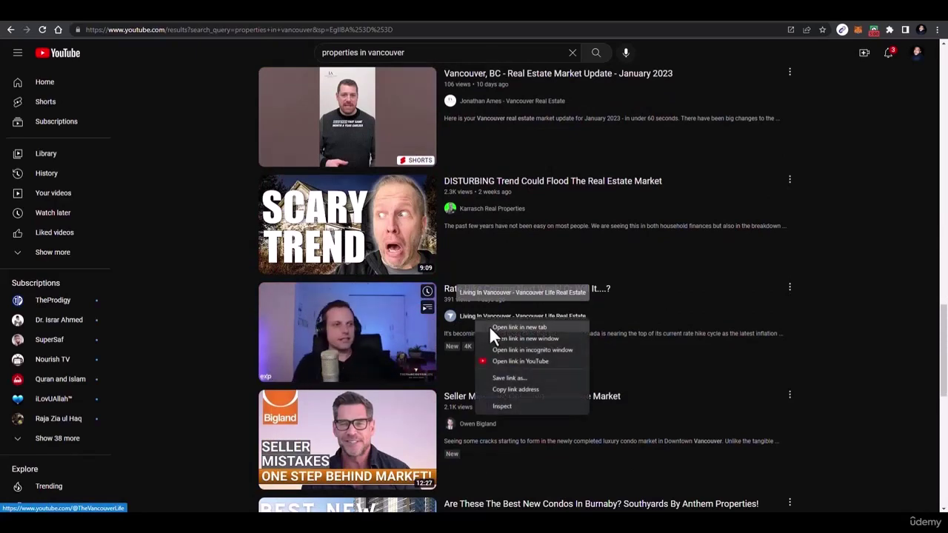
click(490, 327)
Open the Burnaby condos, shorts creator and Fraser Valley video channels in new tabs.
scroll(322, 366, down, 3)
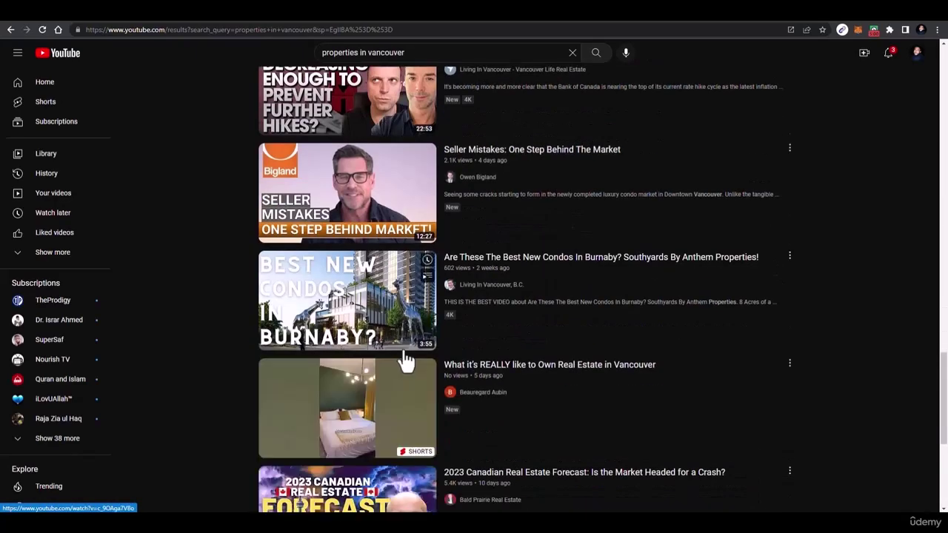
right_click(488, 286)
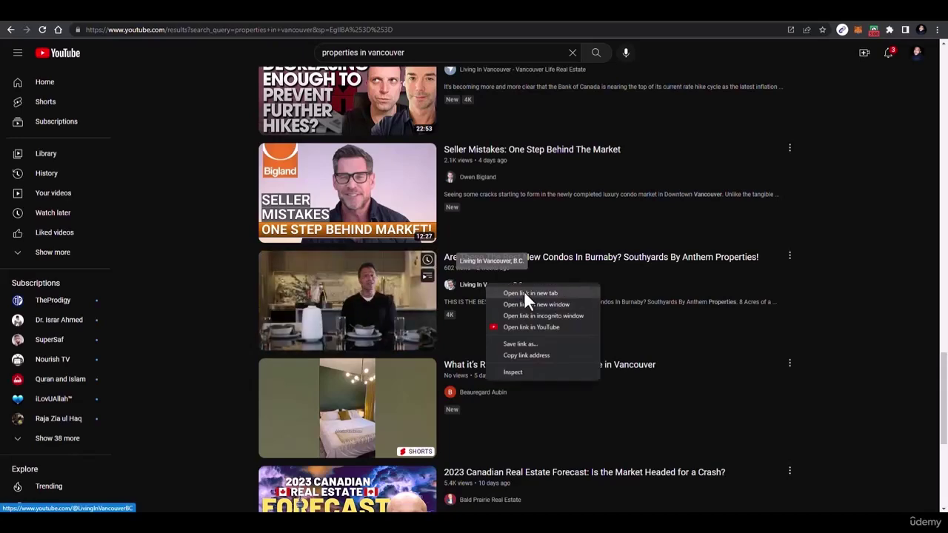
click(523, 294)
scroll(452, 333, down, 4)
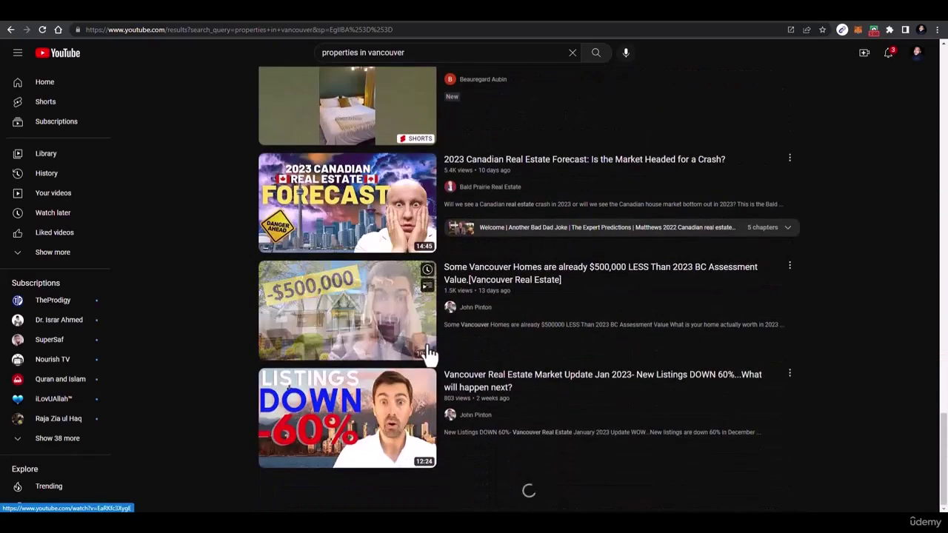
scroll(430, 354, up, 1)
scroll(430, 354, down, 5)
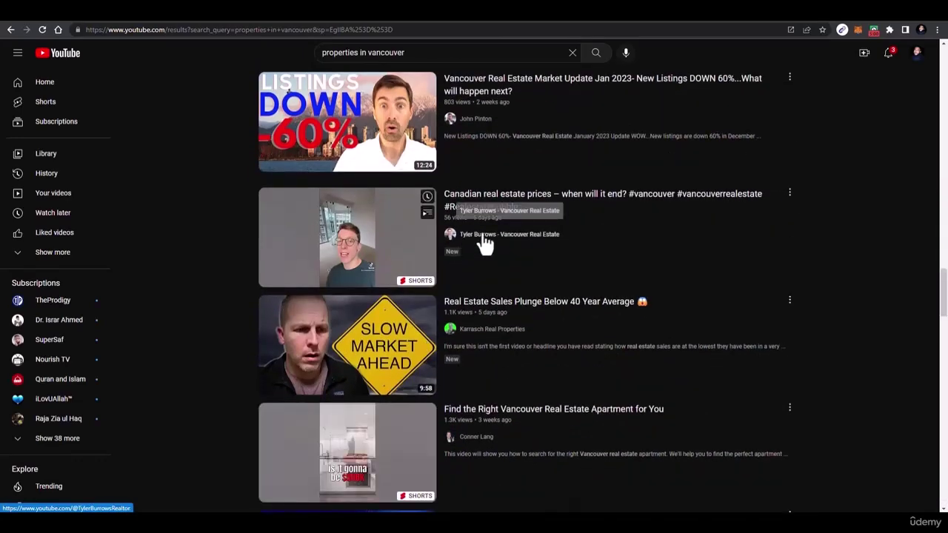
right_click(482, 236)
click(523, 241)
scroll(442, 252, down, 1)
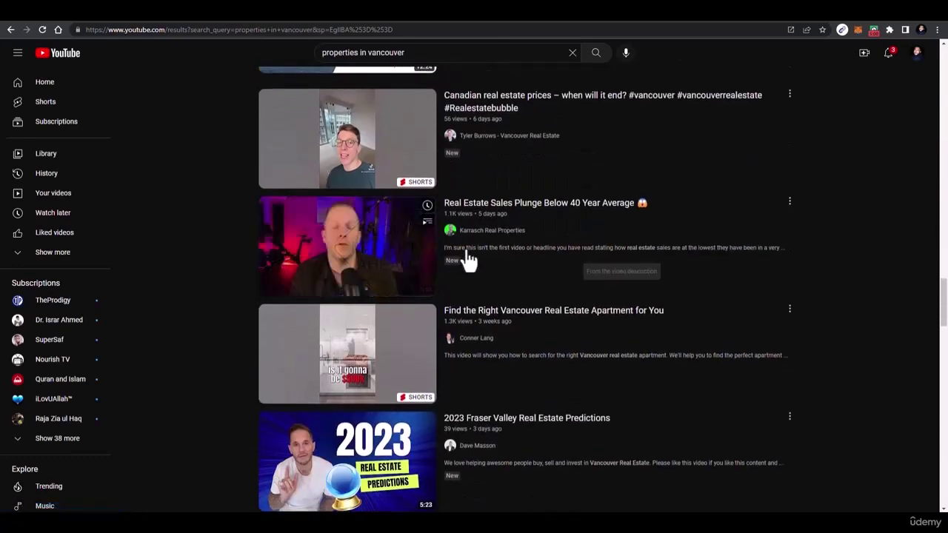
scroll(469, 348, down, 1)
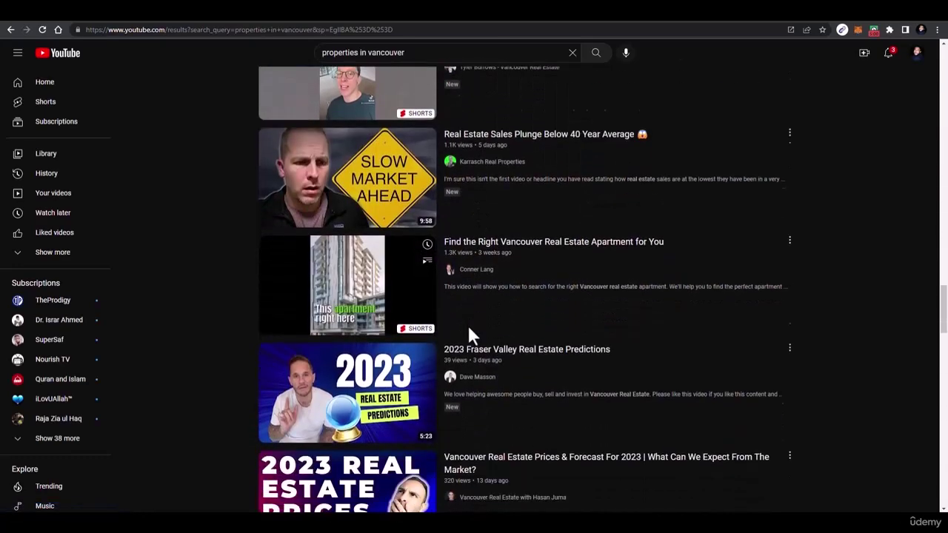
scroll(468, 335, down, 1)
right_click(470, 298)
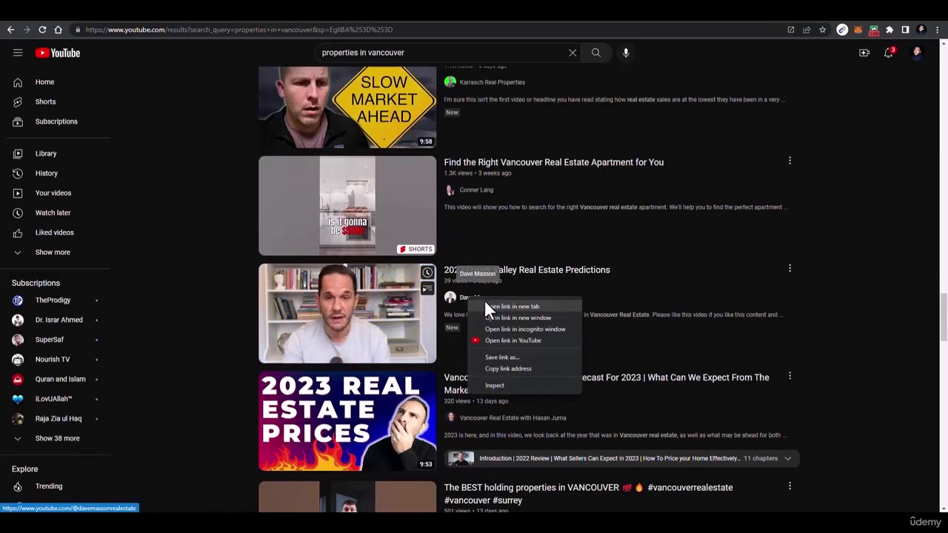
click(486, 303)
Scroll further down the results and open one of the realtor channels.
scroll(485, 300, down, 2)
scroll(478, 233, down, 1)
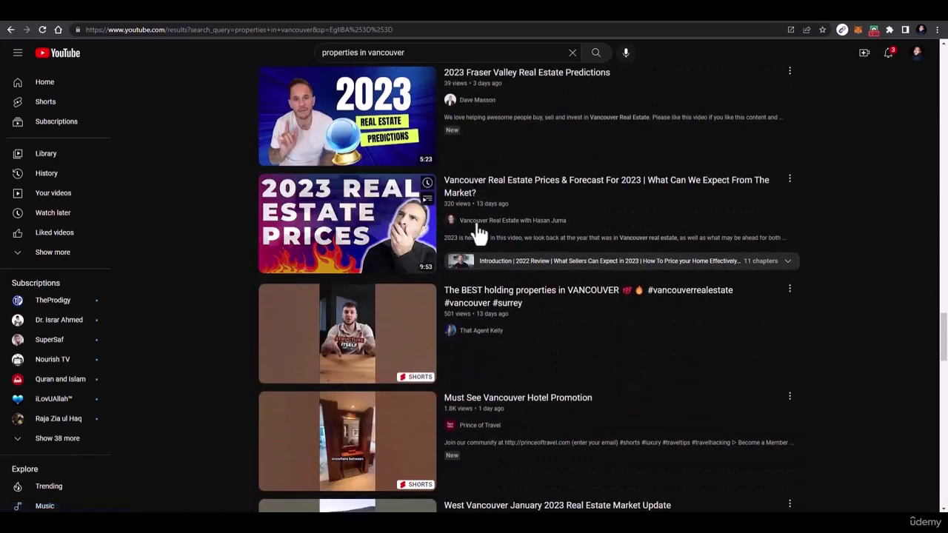
scroll(485, 244, down, 3)
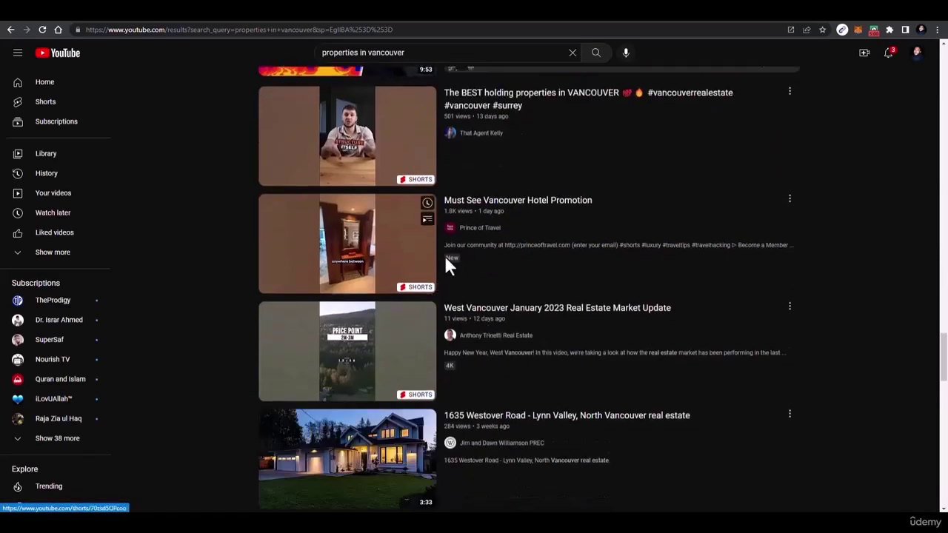
scroll(444, 286, down, 2)
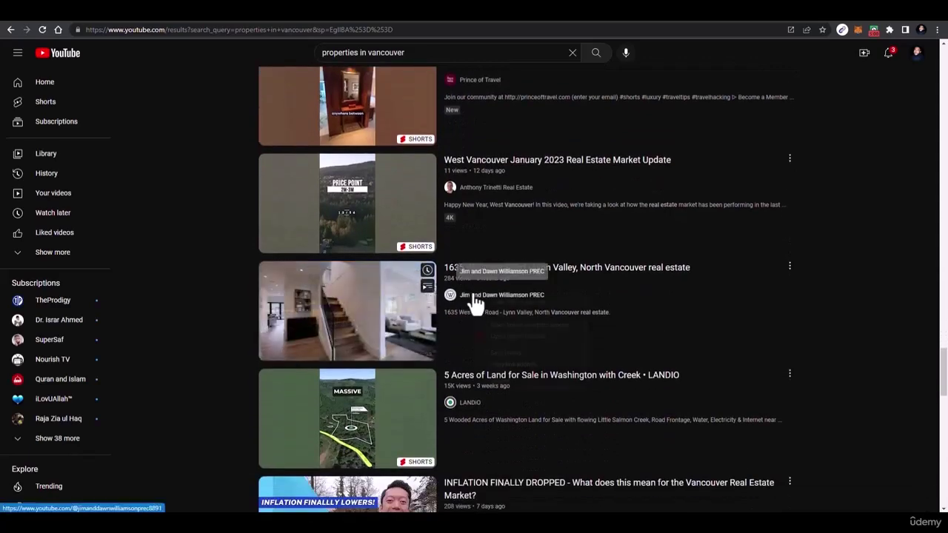
click(505, 300)
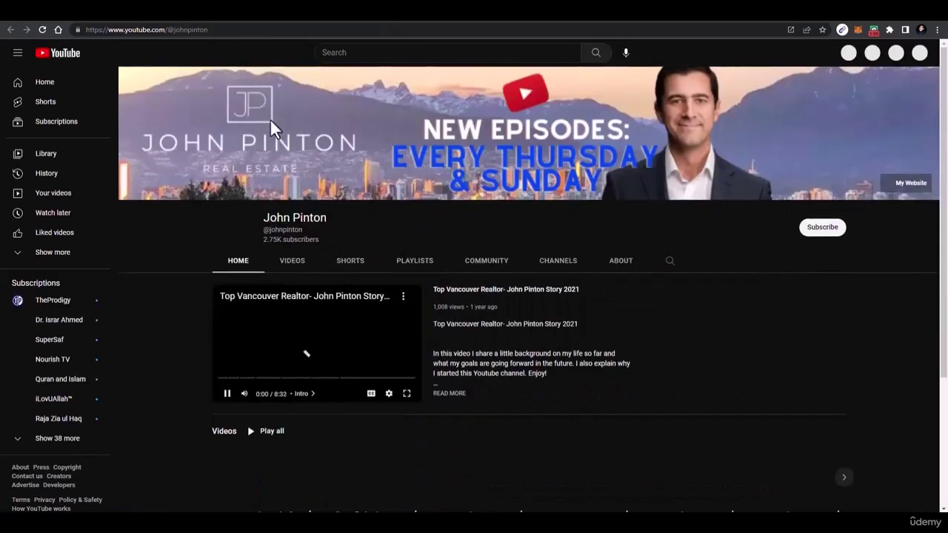
Browse the realtor channel's uploaded videos and its About details.
click(291, 272)
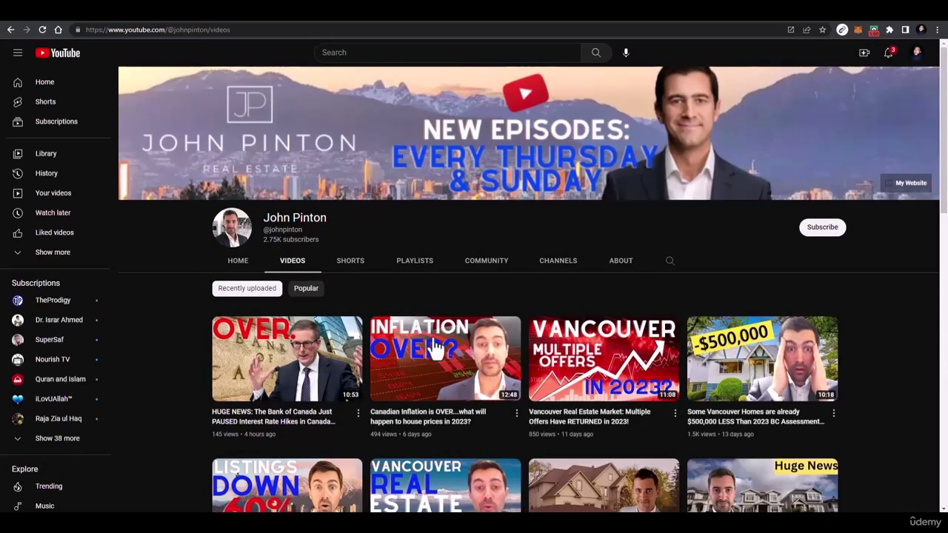
click(620, 264)
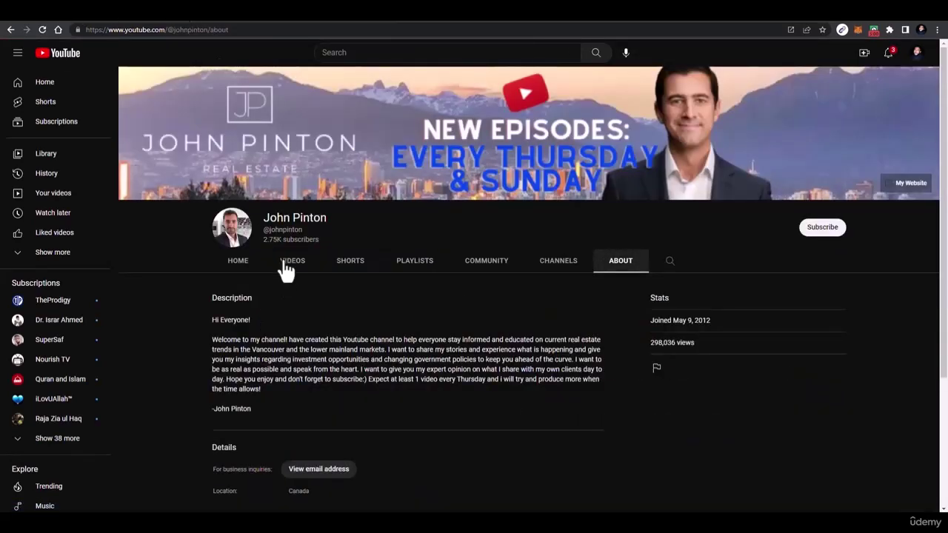
click(289, 264)
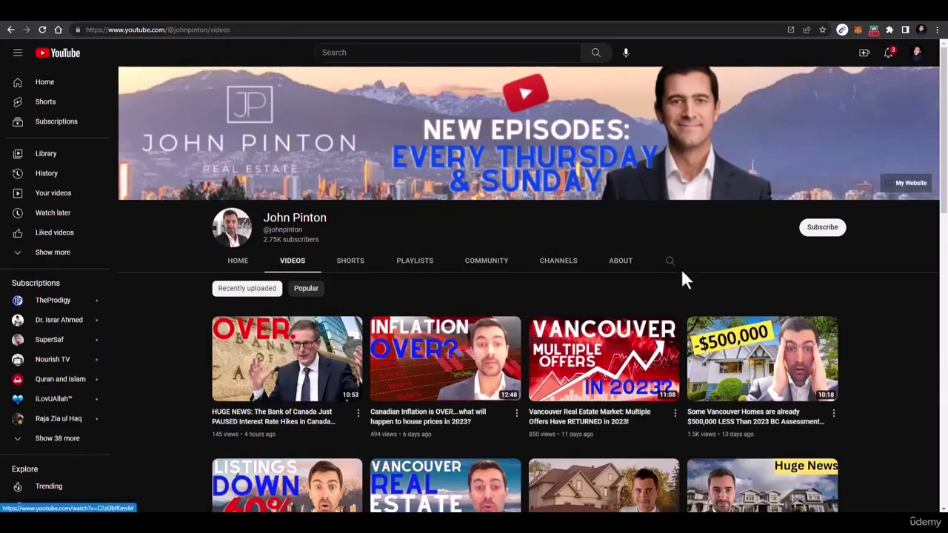
click(615, 270)
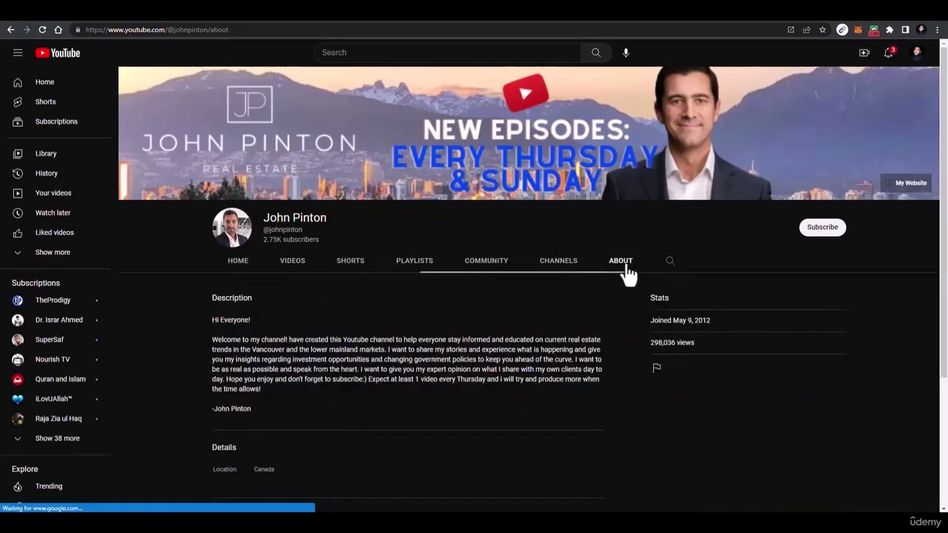
scroll(372, 333, down, 2)
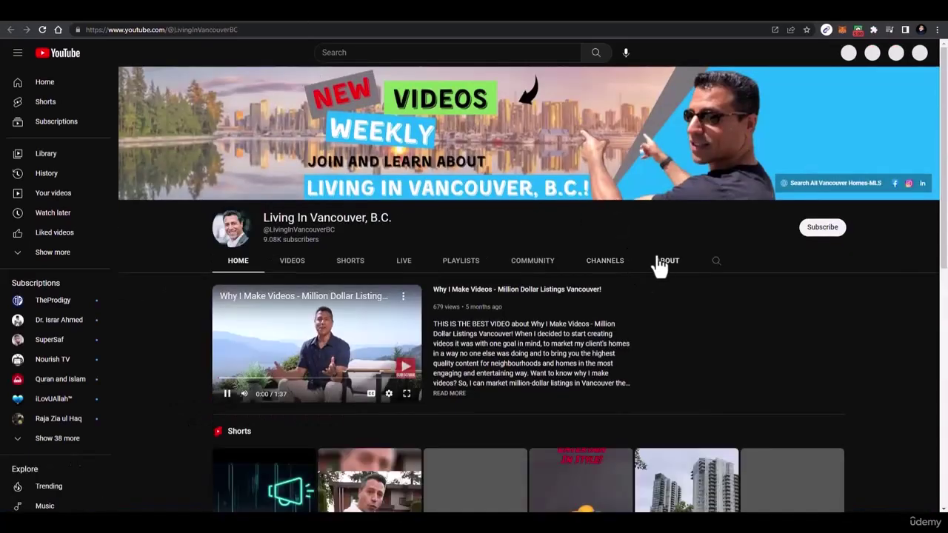
Reveal another channel's business email on its About page, then go to the realtor's home page.
click(660, 266)
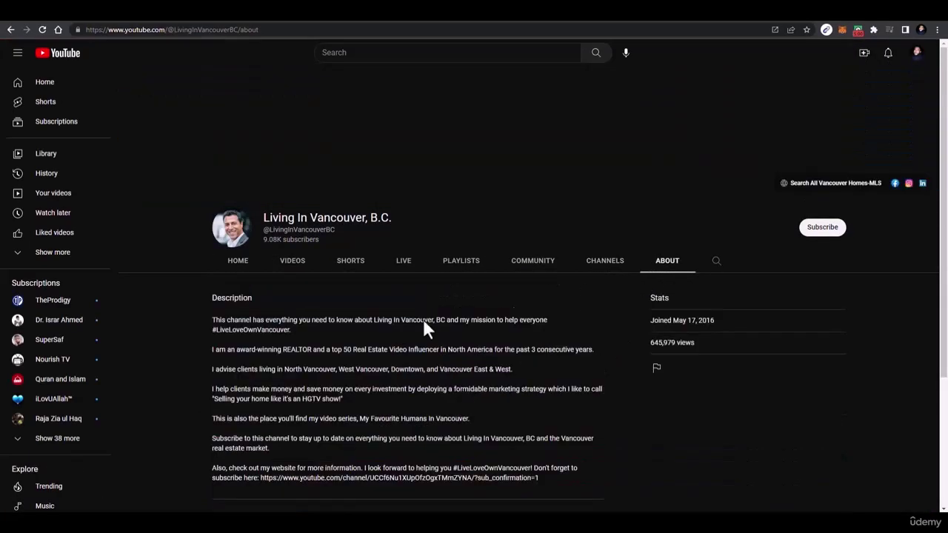
scroll(421, 348, down, 3)
click(311, 363)
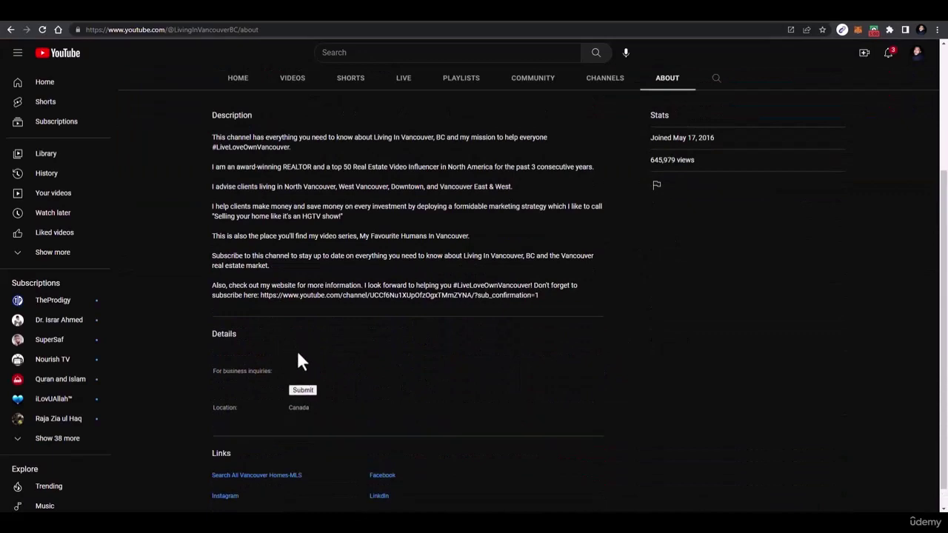
click(405, 21)
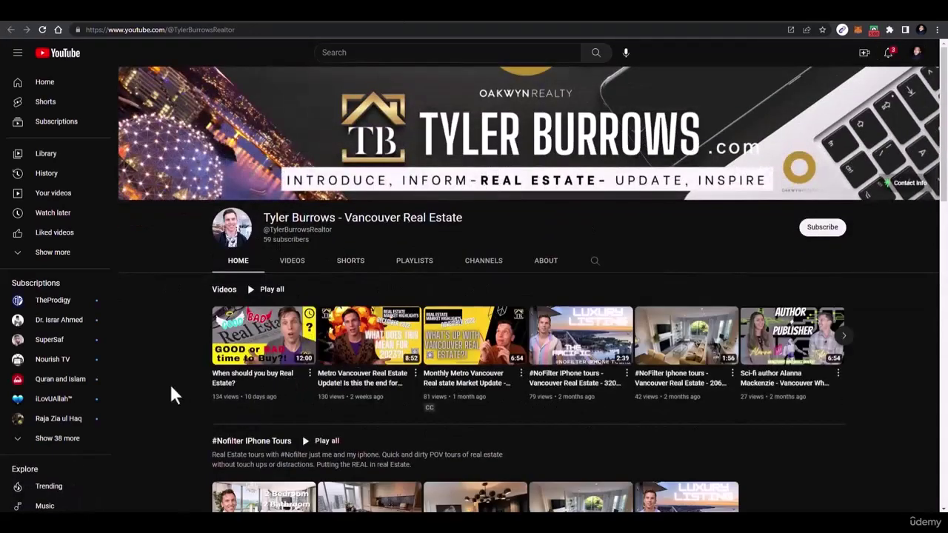
Pause the realtor's latest video, read its full description for contacts, then browse other realtor channels.
click(248, 378)
click(438, 255)
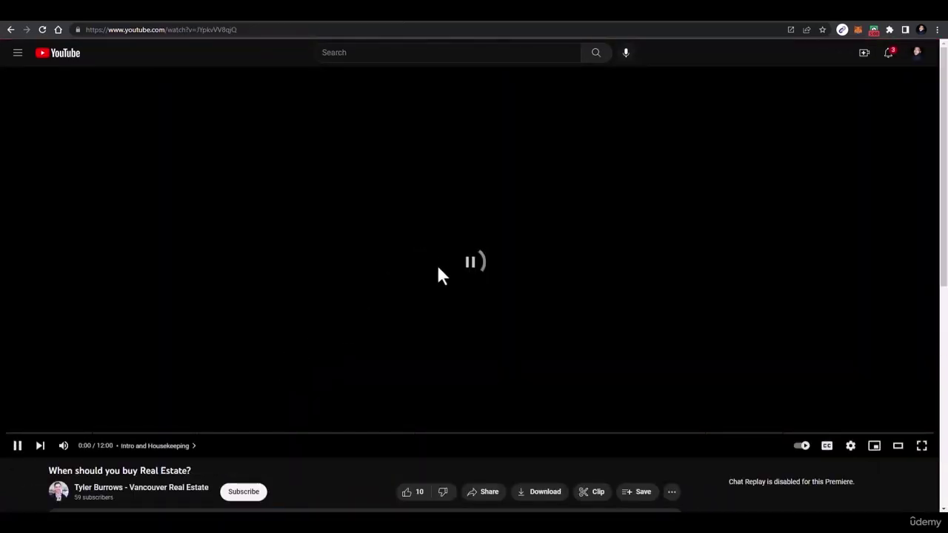
scroll(294, 334, down, 4)
click(587, 255)
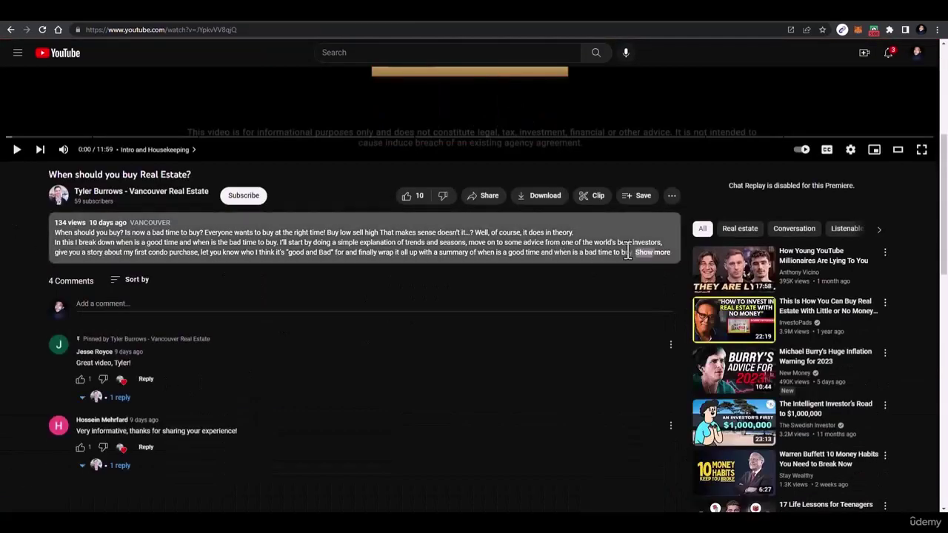
scroll(271, 262, down, 2)
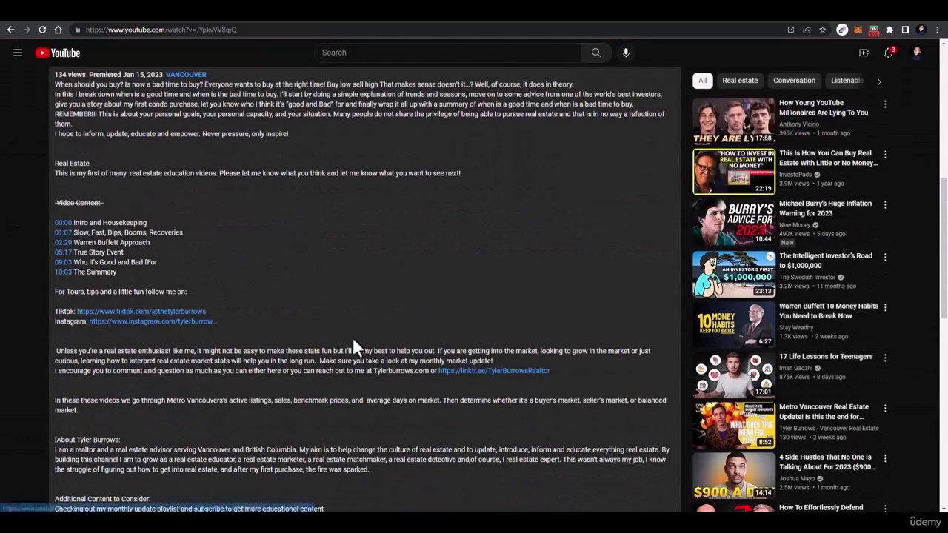
scroll(381, 347, down, 3)
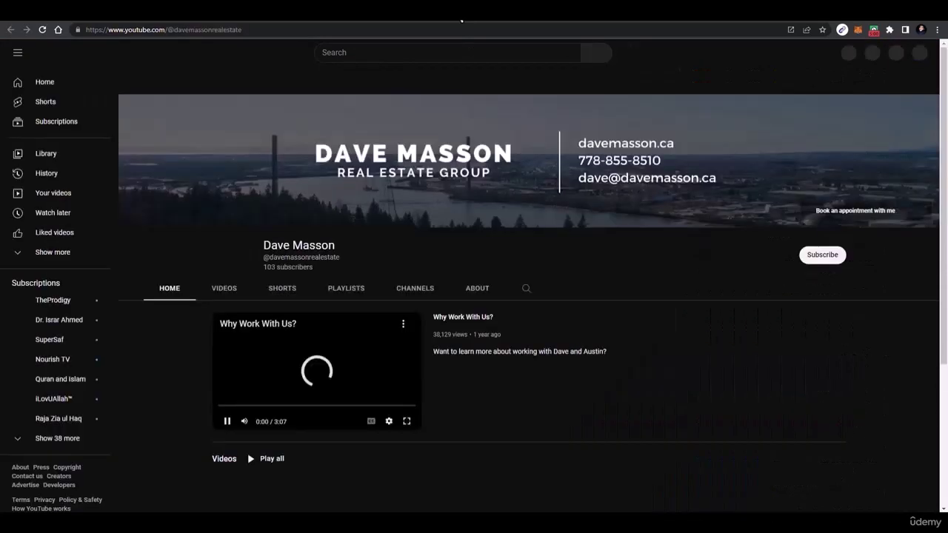
click(303, 275)
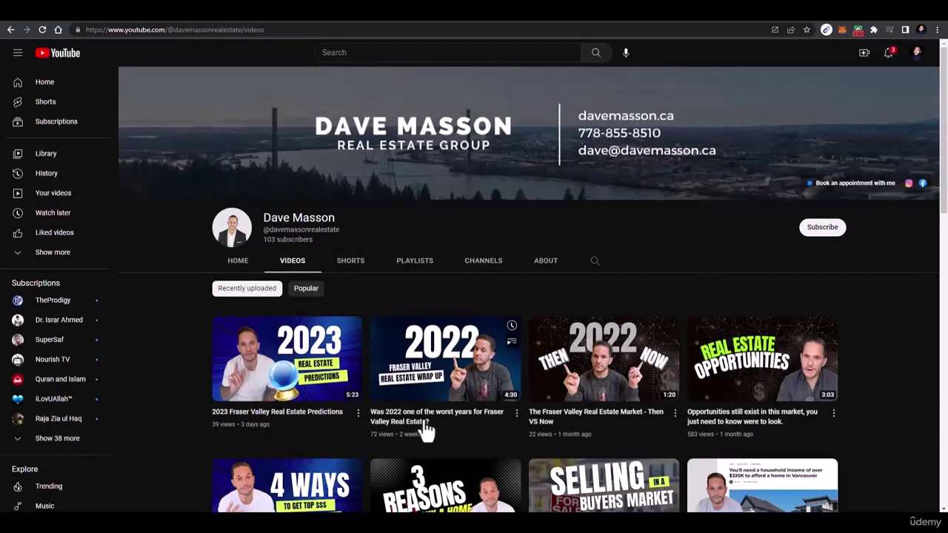
click(488, 25)
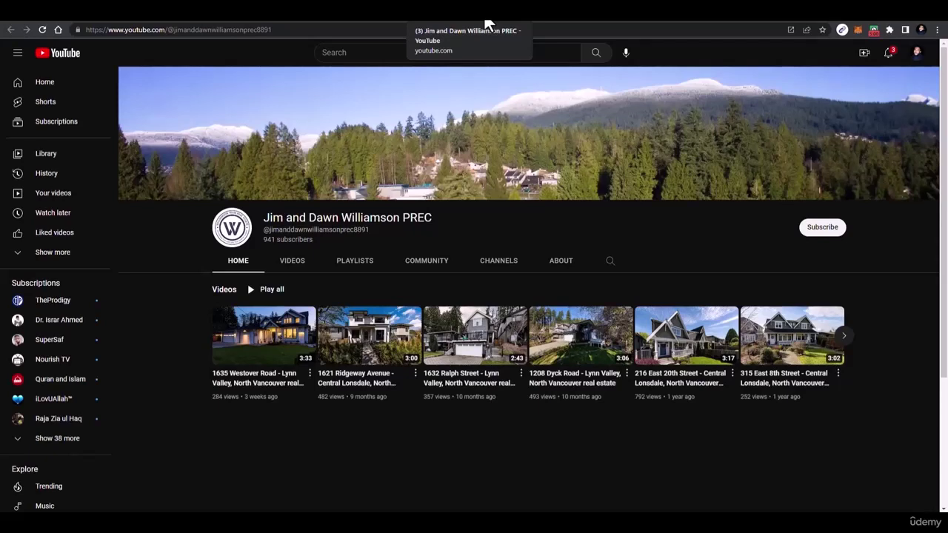
Search Facebook for 'restaurants', correcting the misspelled query.
click(506, 24)
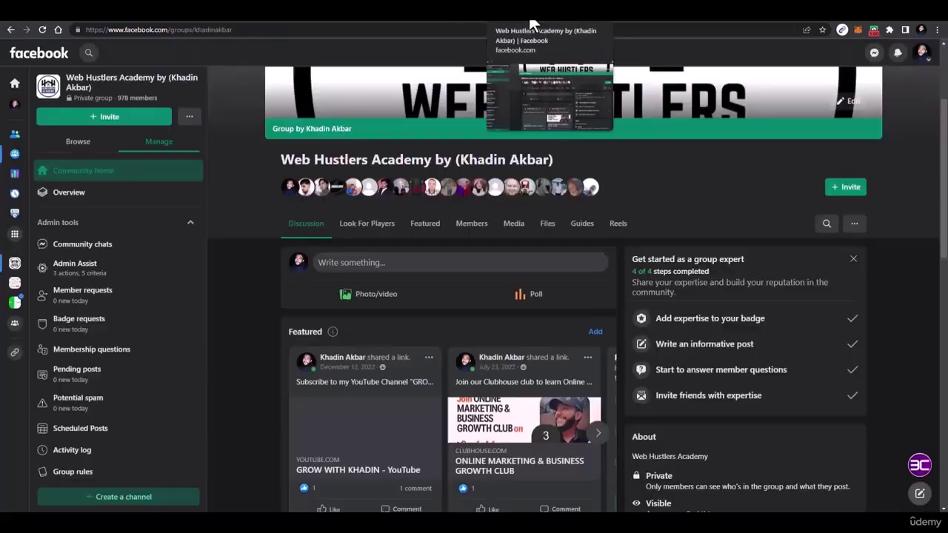
click(22, 87)
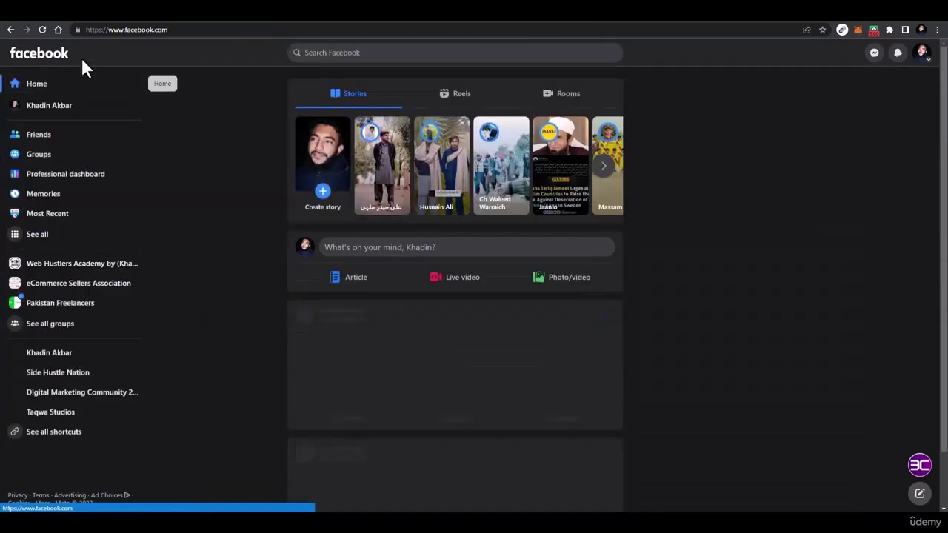
click(384, 54)
text(restaurat)
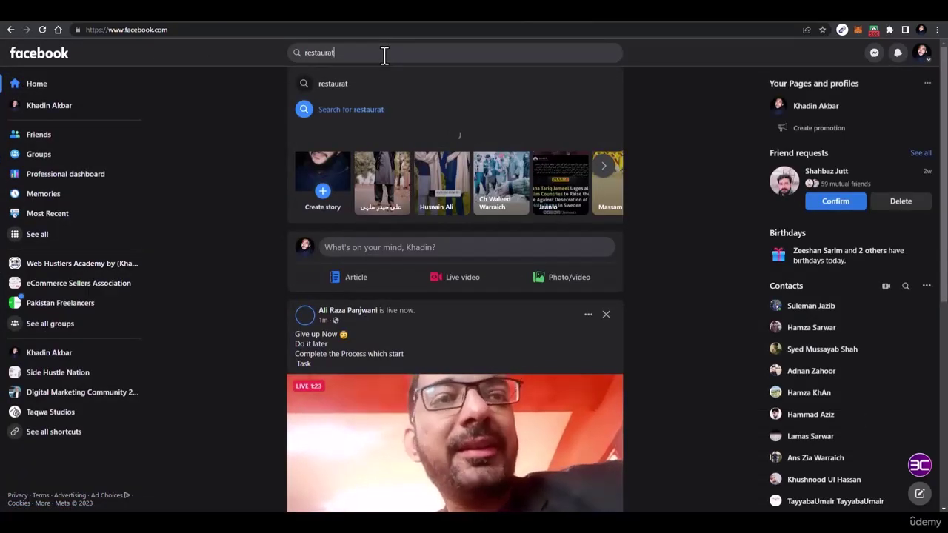
text(nts)
key(Return)
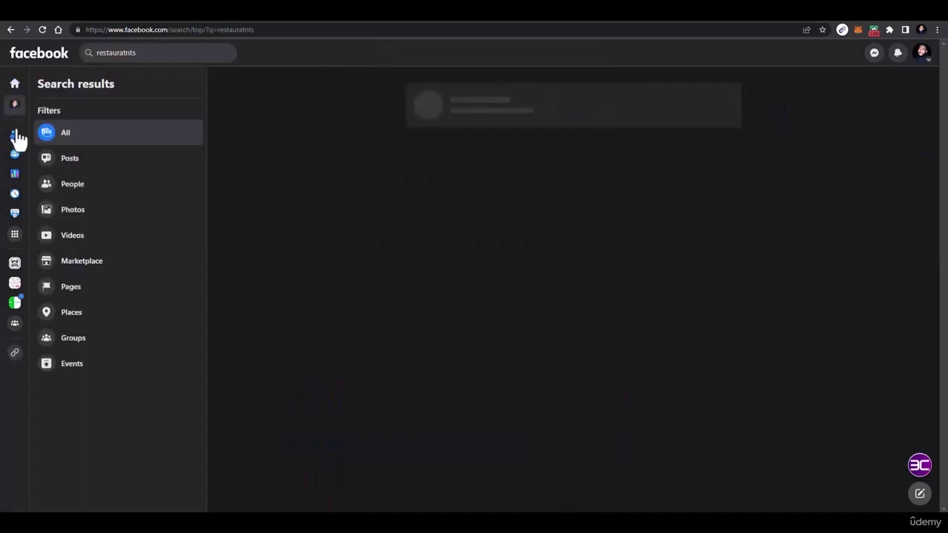
click(159, 50)
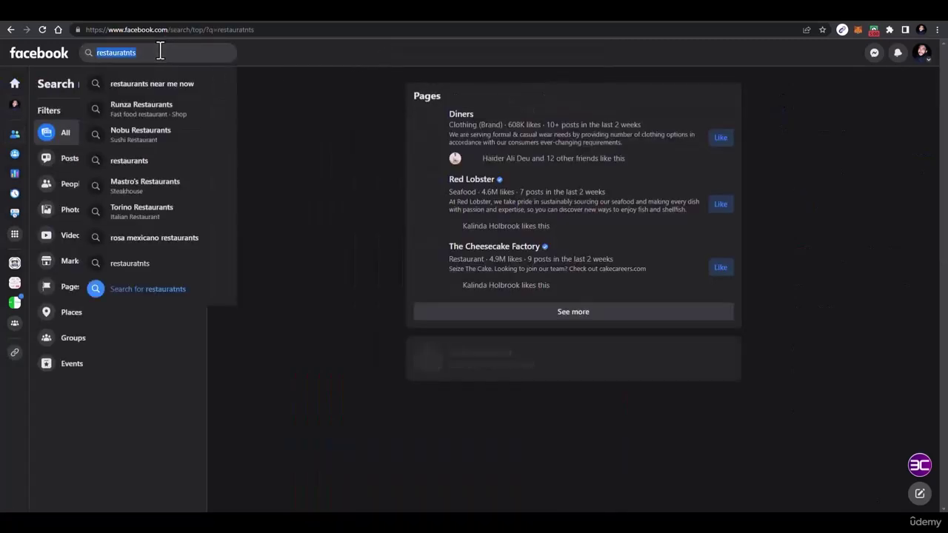
key(BackSpace)
text(restaurants)
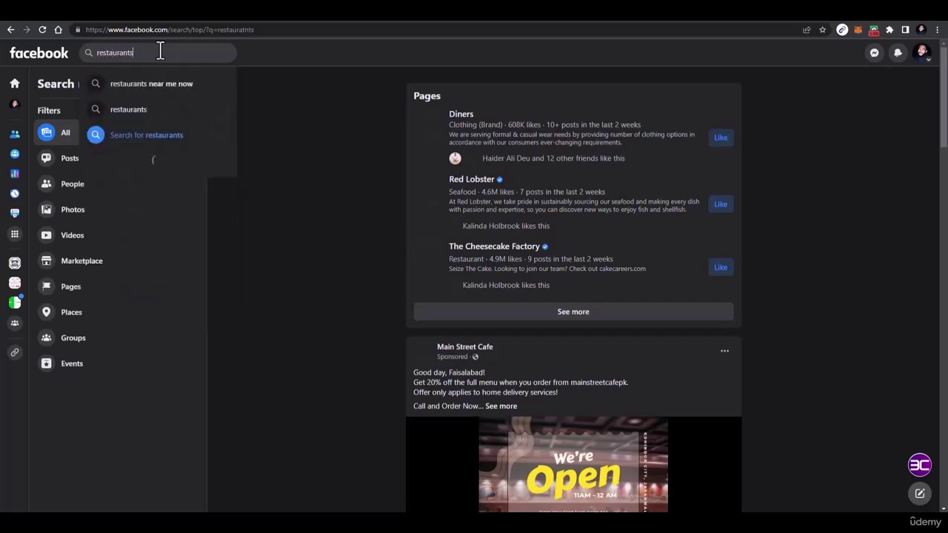
key(Return)
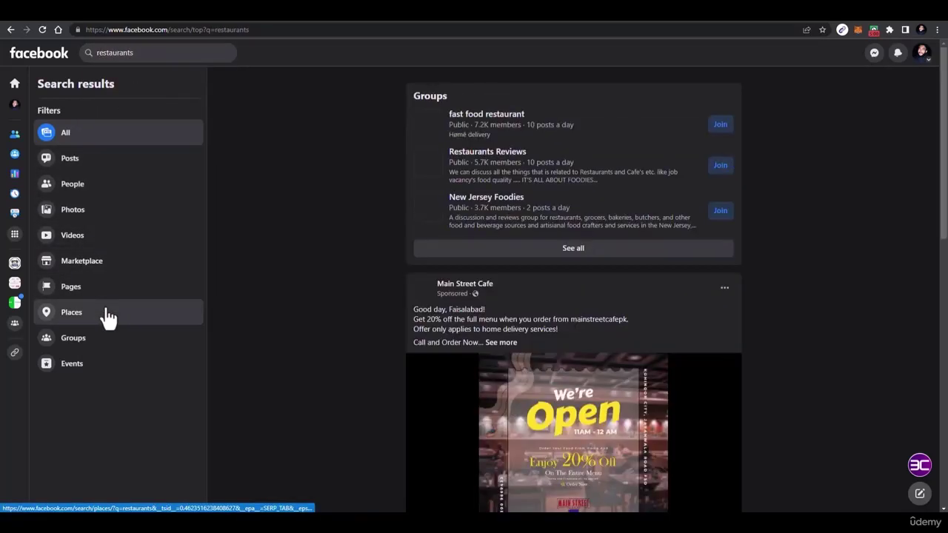
Filter results to Places in Washington D.C. and preview a restaurant's address and website.
click(109, 317)
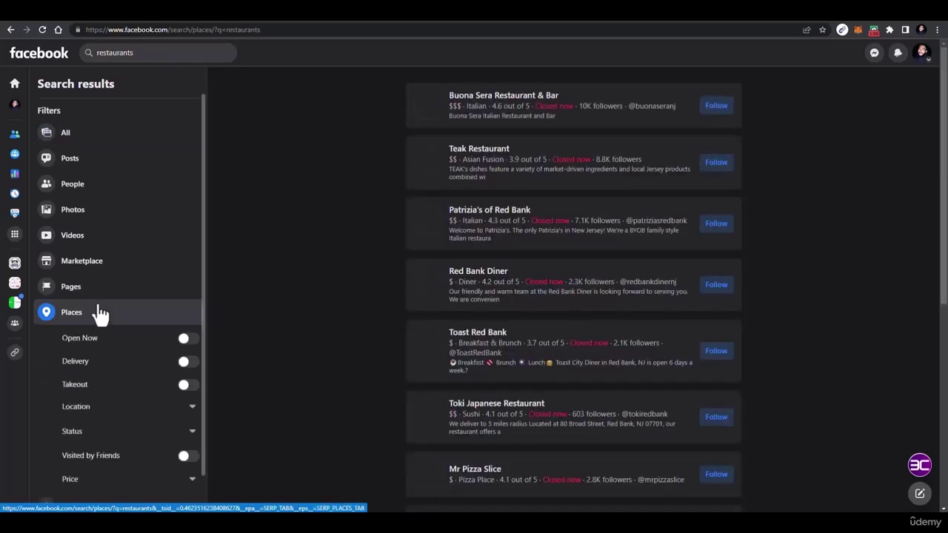
scroll(154, 332, down, 1)
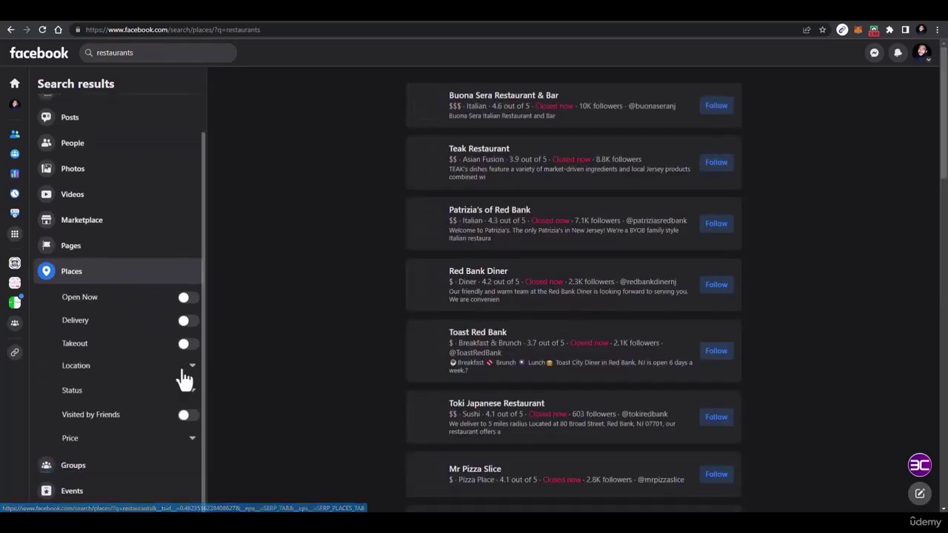
click(140, 369)
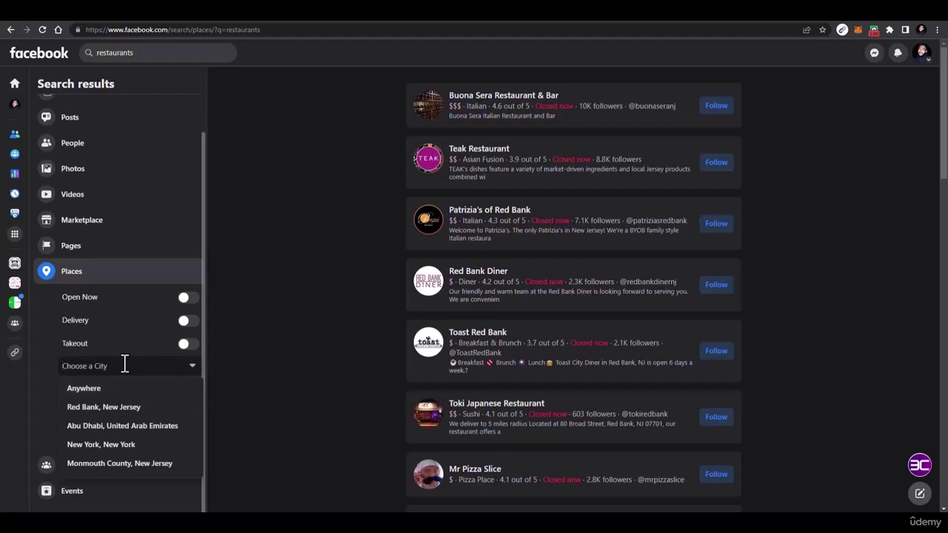
text(washi)
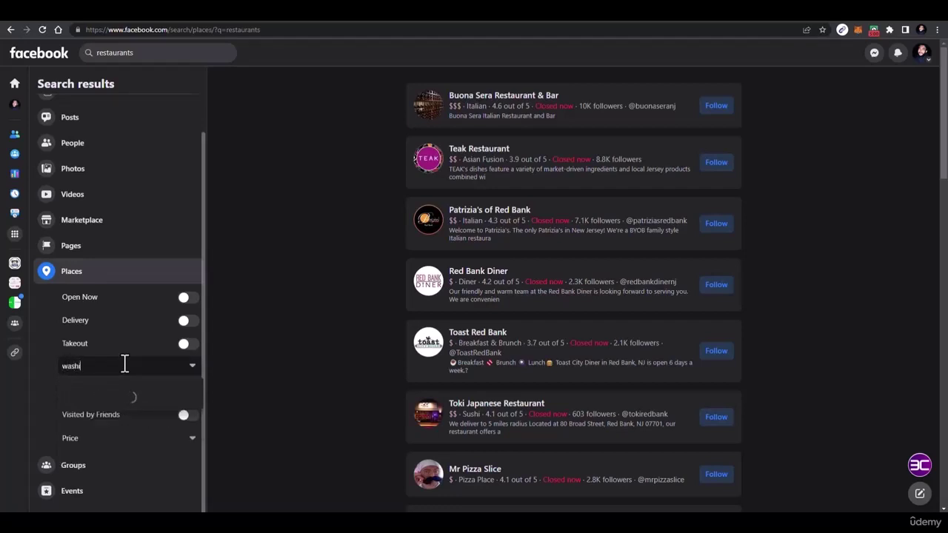
text(ngton)
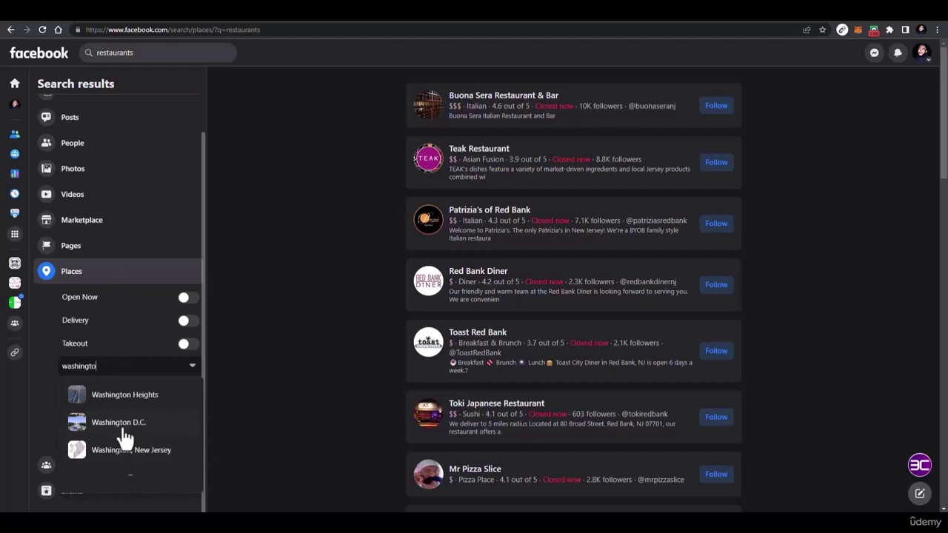
click(124, 439)
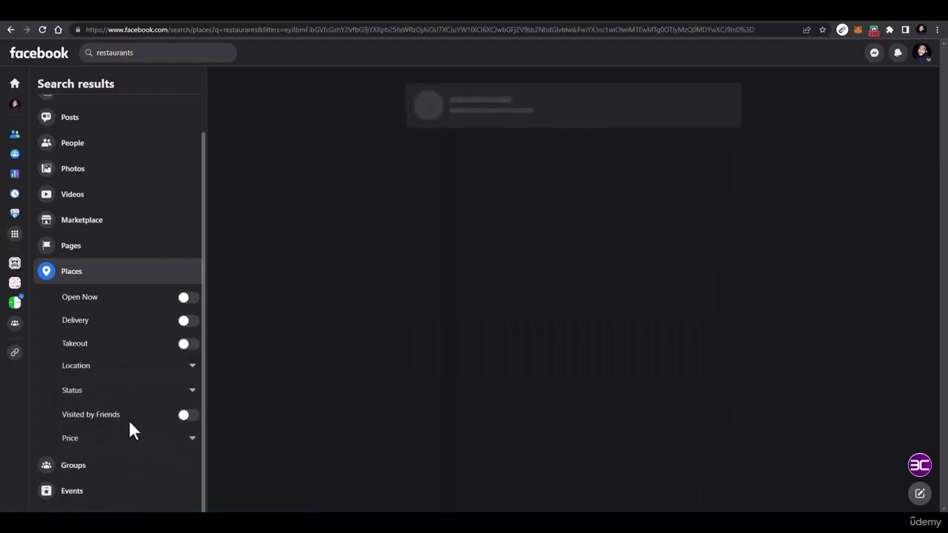
scroll(536, 343, down, 10)
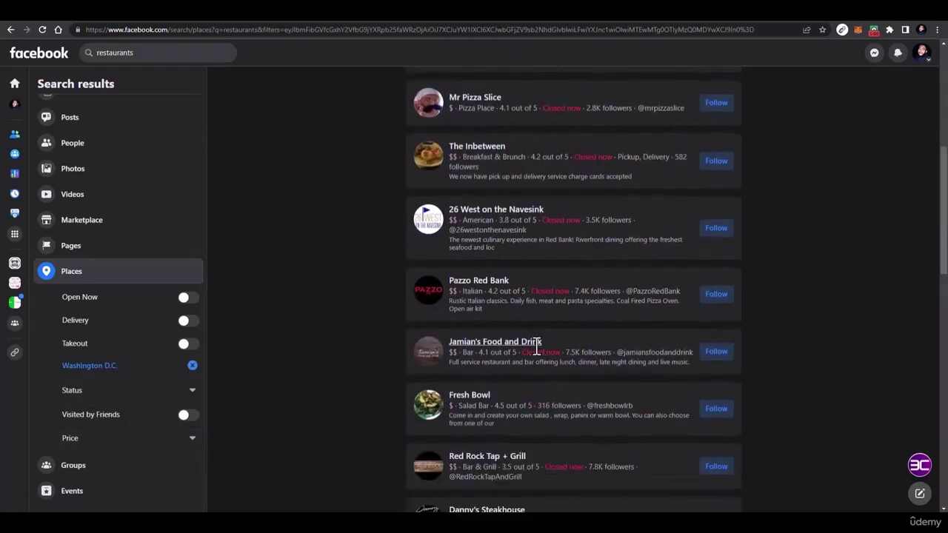
scroll(454, 327, down, 4)
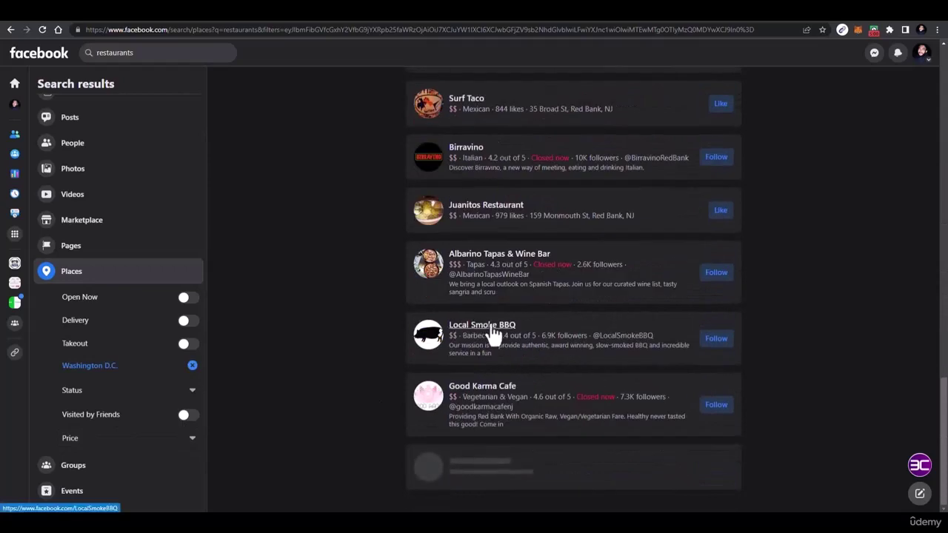
scroll(510, 337, down, 12)
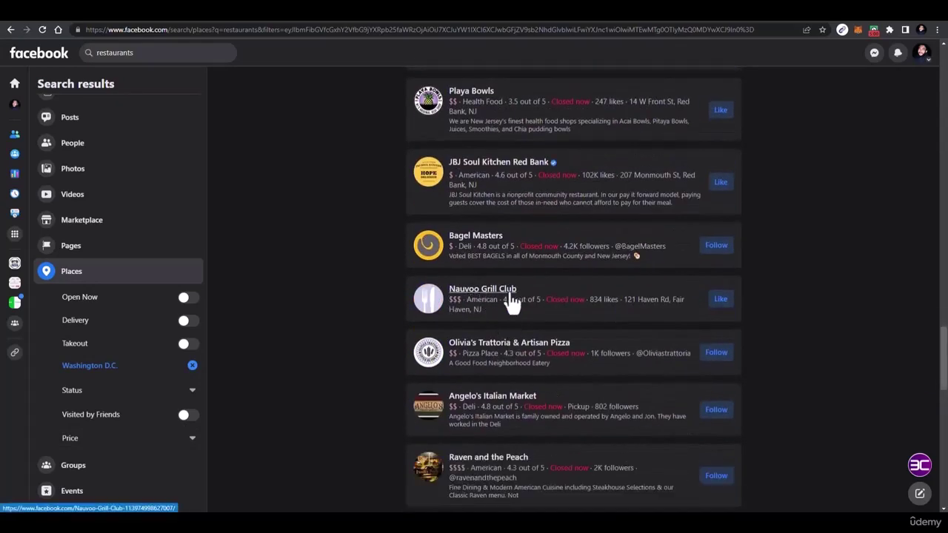
mouse_move(509, 296)
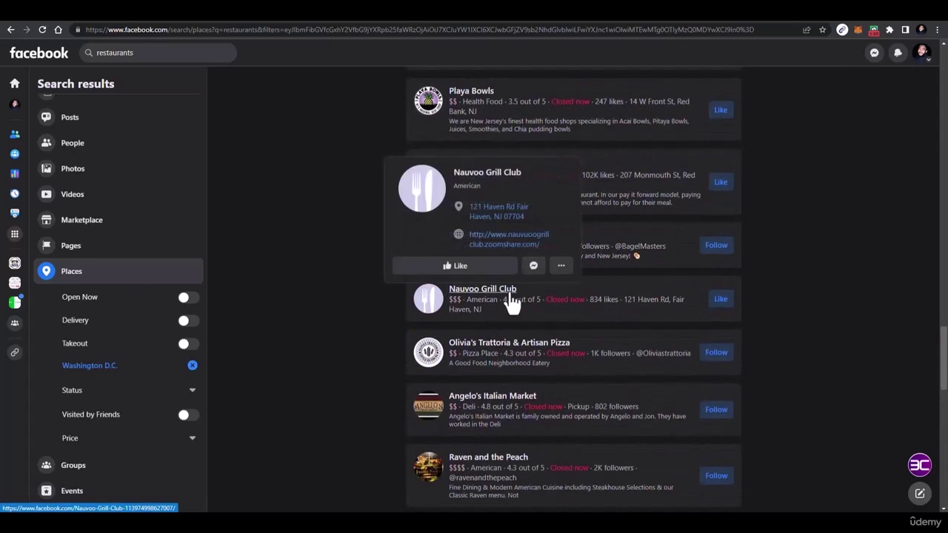
click(509, 296)
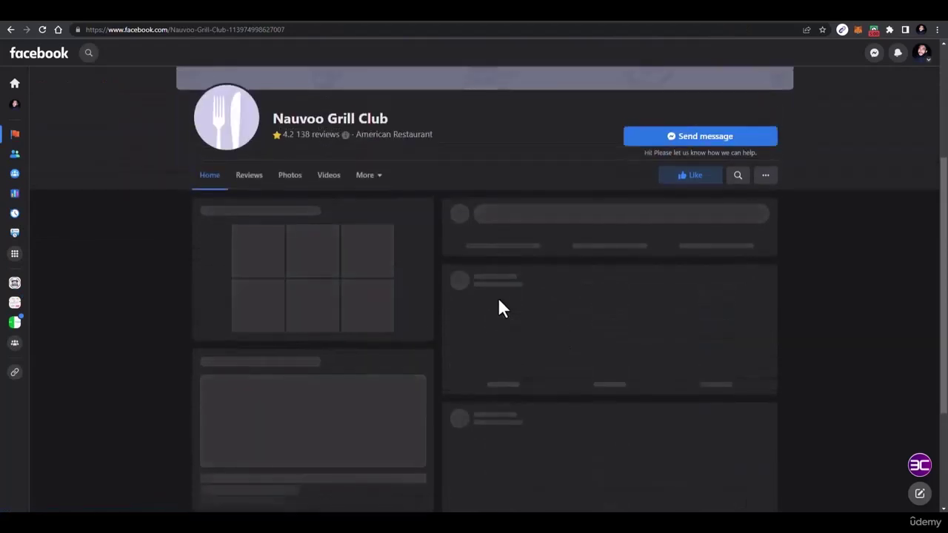
scroll(519, 285, down, 3)
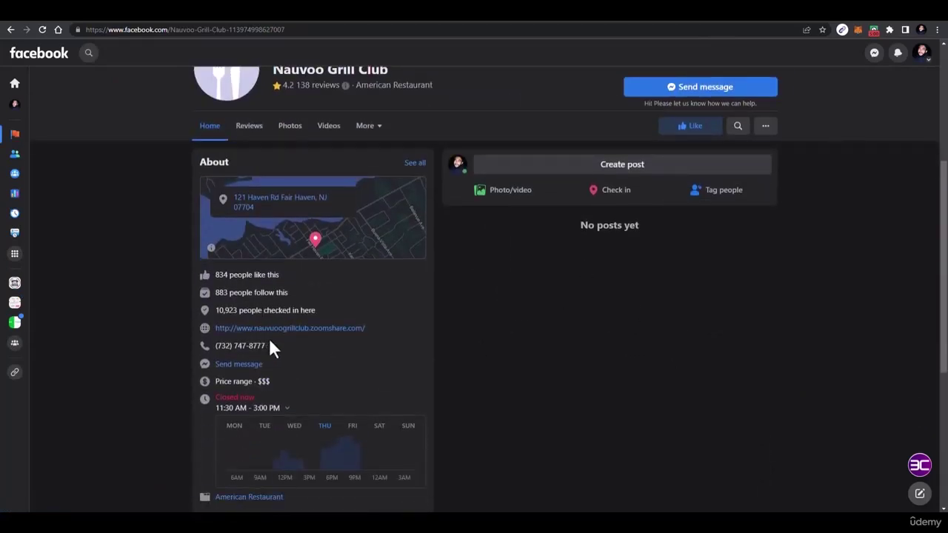
scroll(290, 387, down, 3)
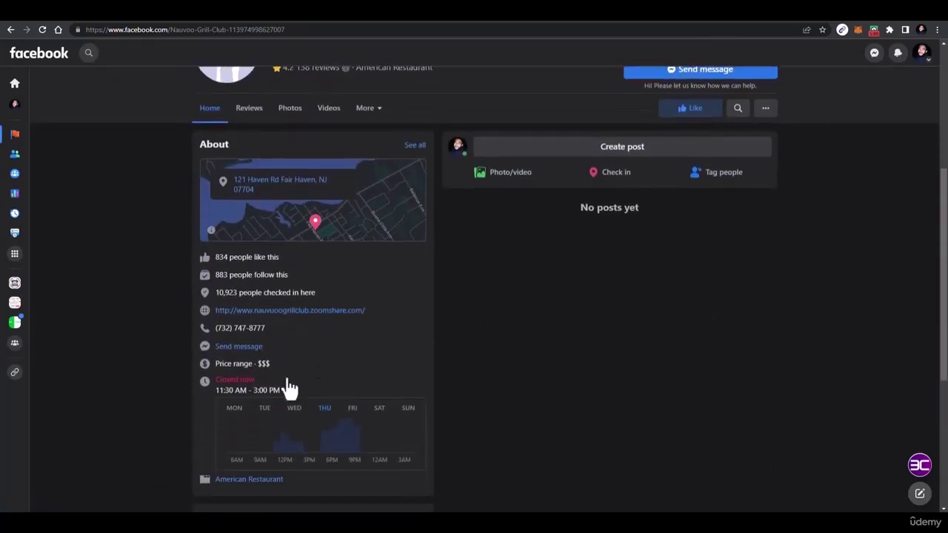
scroll(539, 370, up, 3)
scroll(538, 369, up, 3)
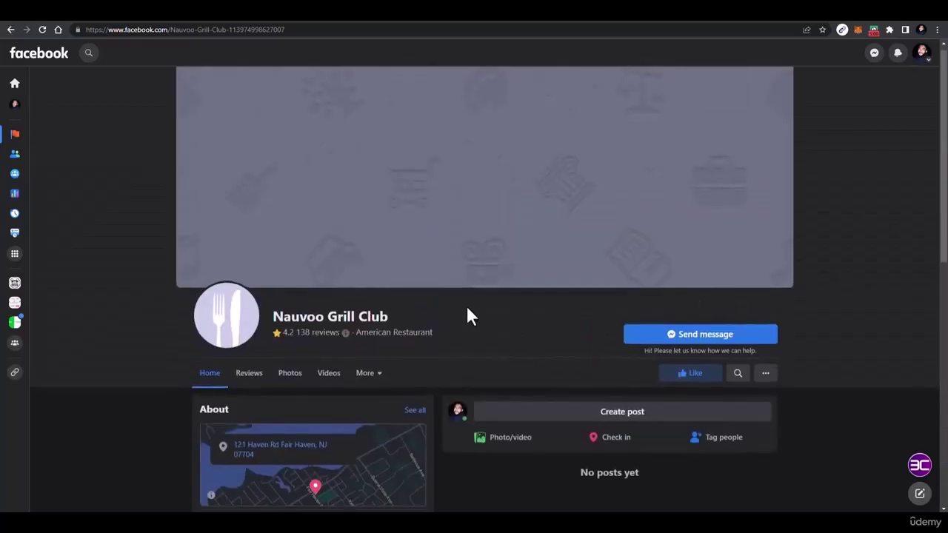
click(711, 345)
click(899, 299)
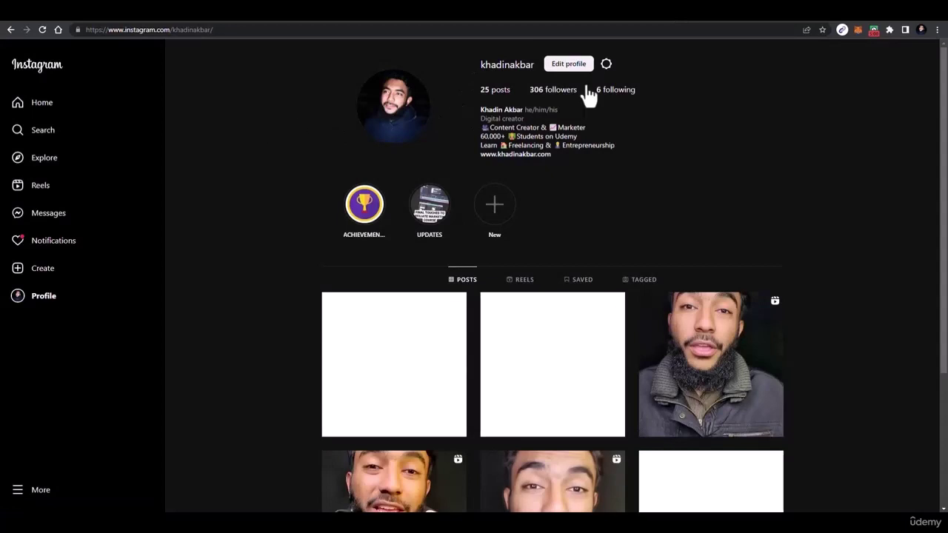
Search Instagram for #realestatedubai and open its hashtag page with 205,501 posts.
click(46, 132)
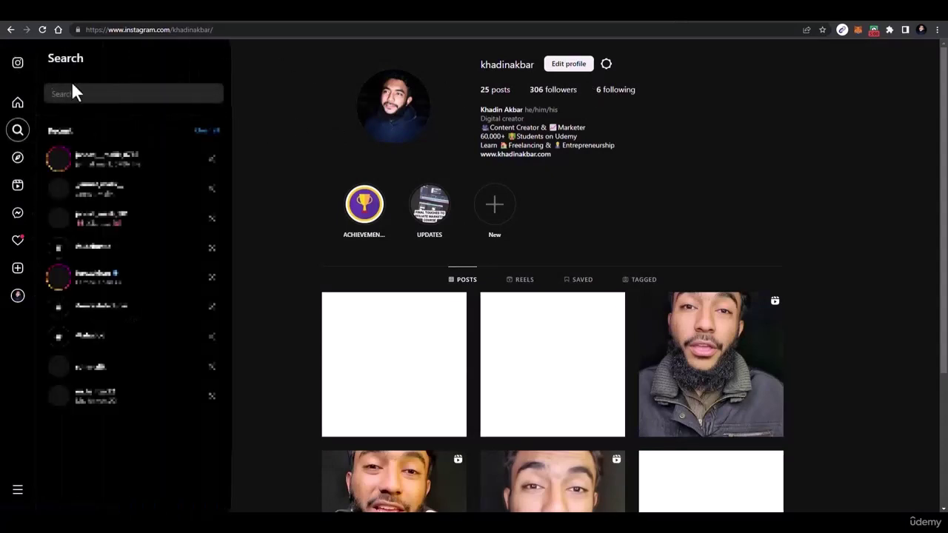
text(#)
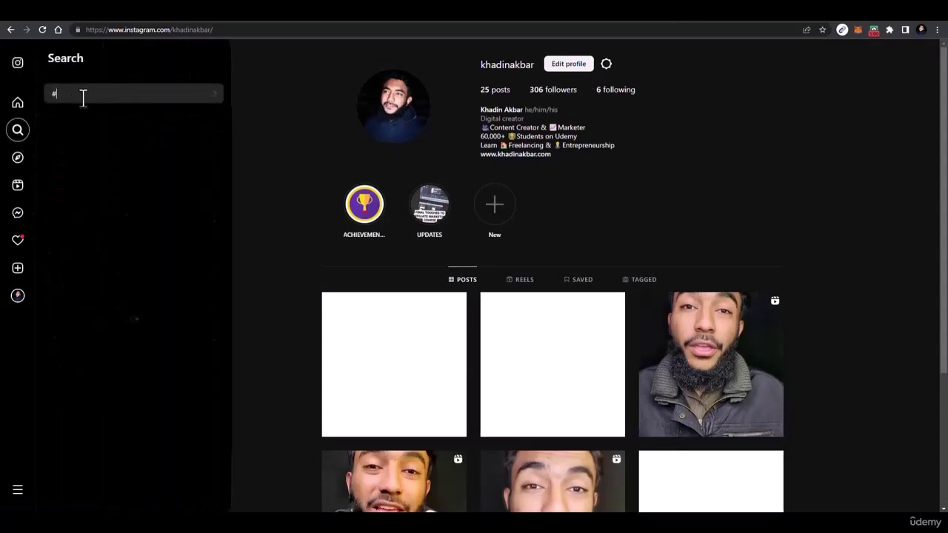
text(i)
key(BackSpace)
text(restaurant)
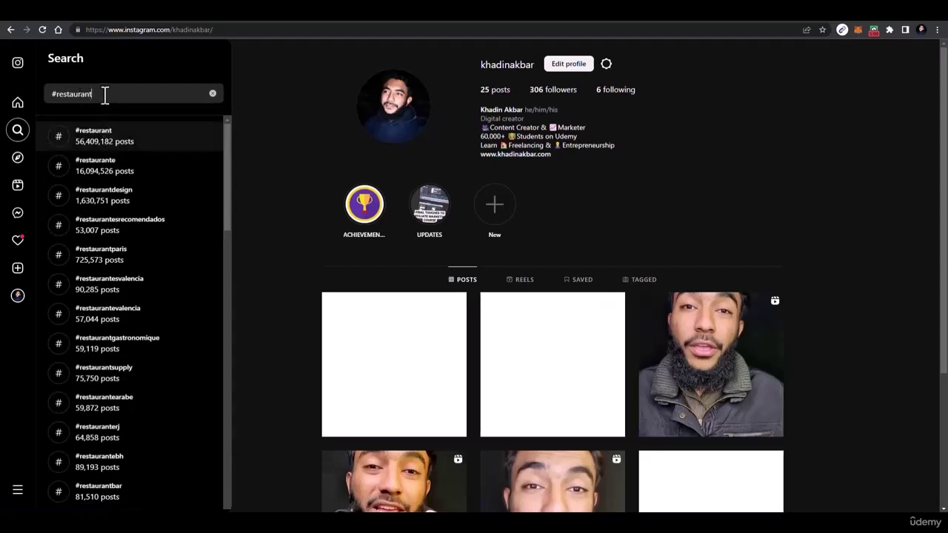
key(BackSpace)
key(BackSpace)
key(BackSpace)
key(BackSpace)
key(BackSpace)
key(BackSpace)
key(BackSpace)
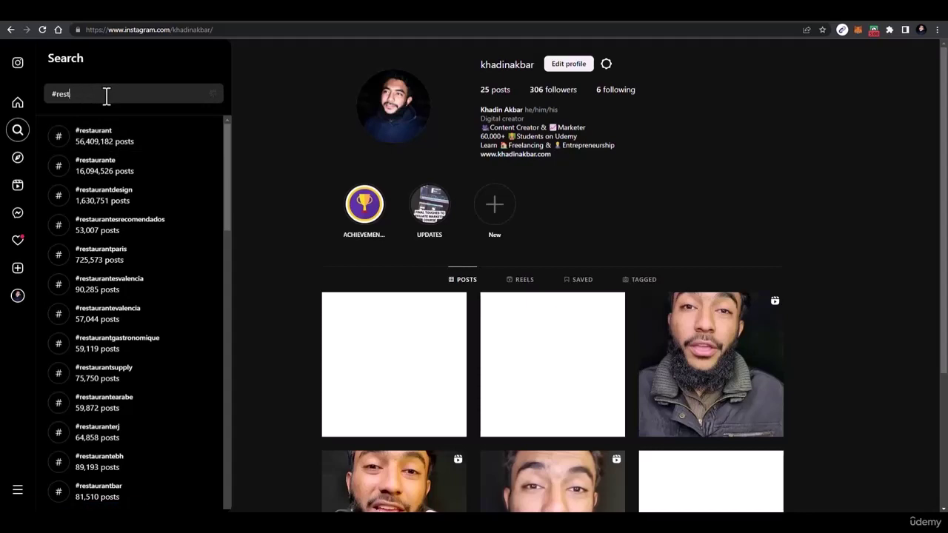
key(BackSpace)
text(a)
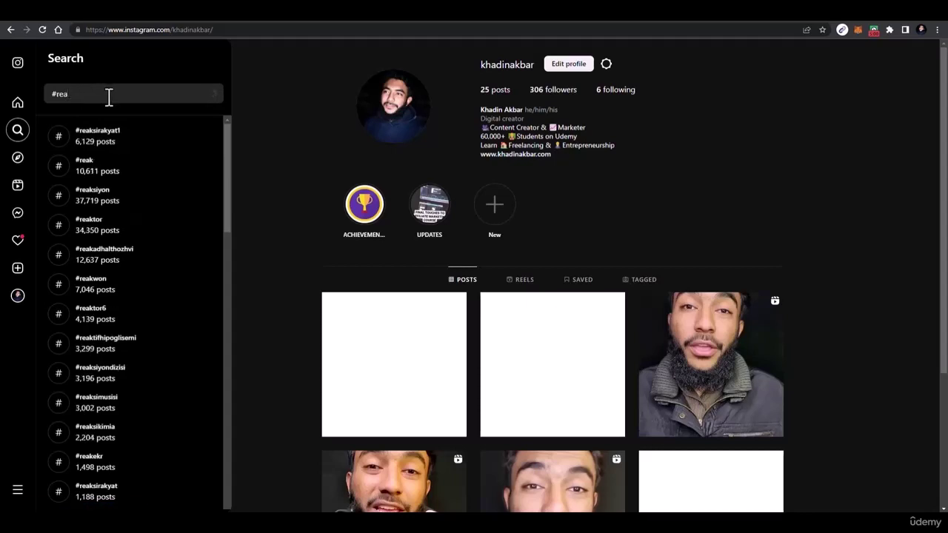
text(lestatedua)
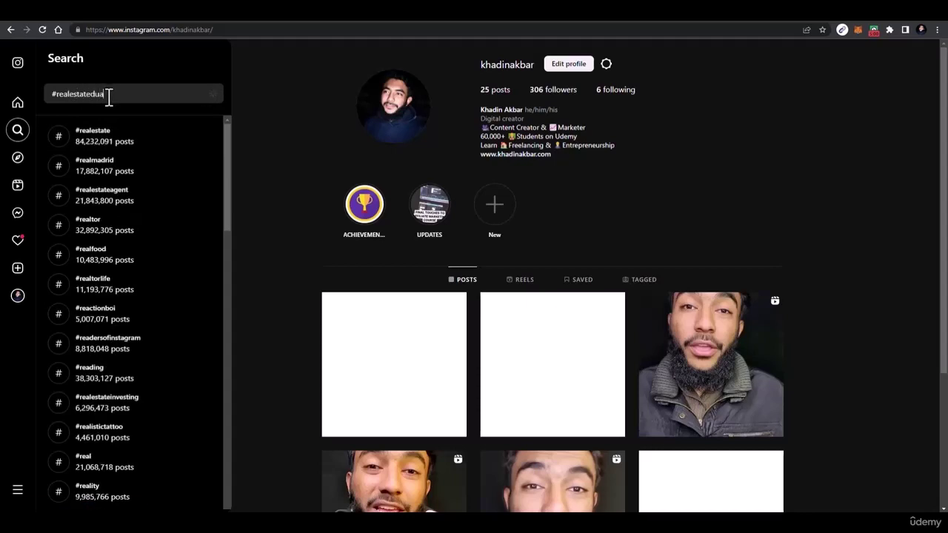
key(BackSpace)
text(bai)
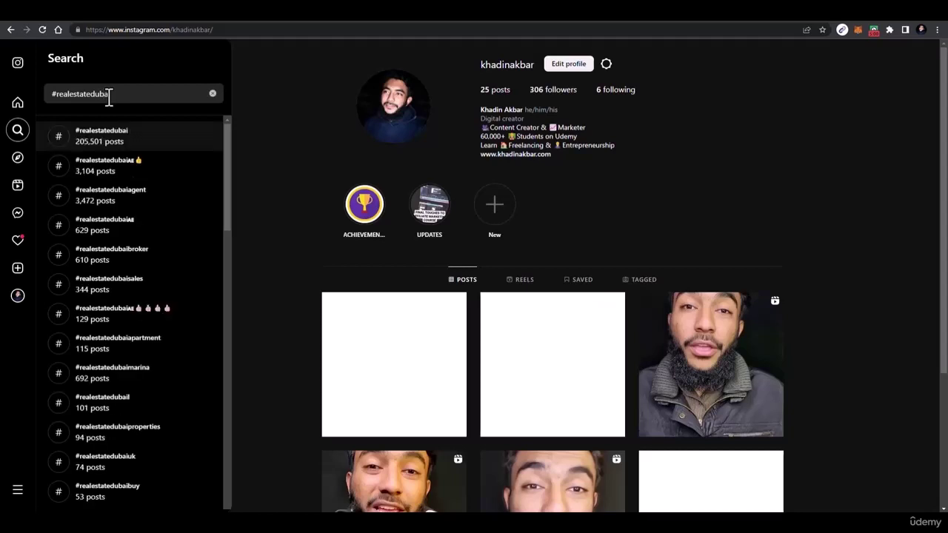
click(116, 139)
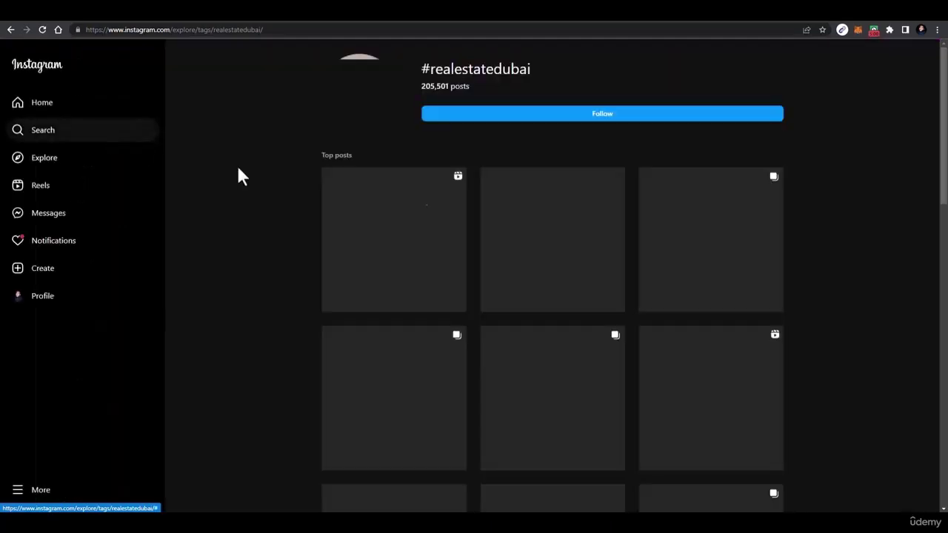
Scroll the #realestatedubai top posts, view the first post, then check the Most recent section.
scroll(605, 311, down, 1)
scroll(588, 256, up, 1)
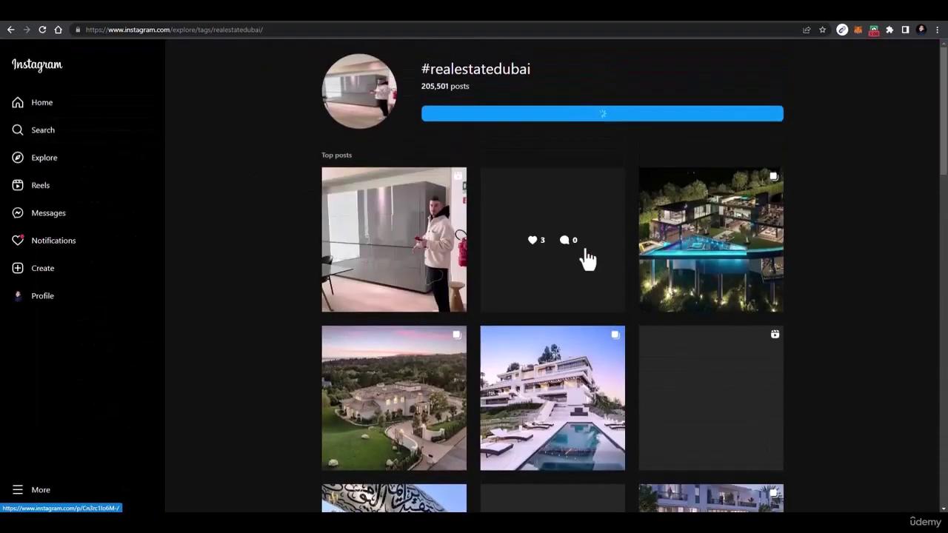
scroll(591, 265, down, 2)
scroll(415, 250, up, 2)
scroll(415, 247, down, 1)
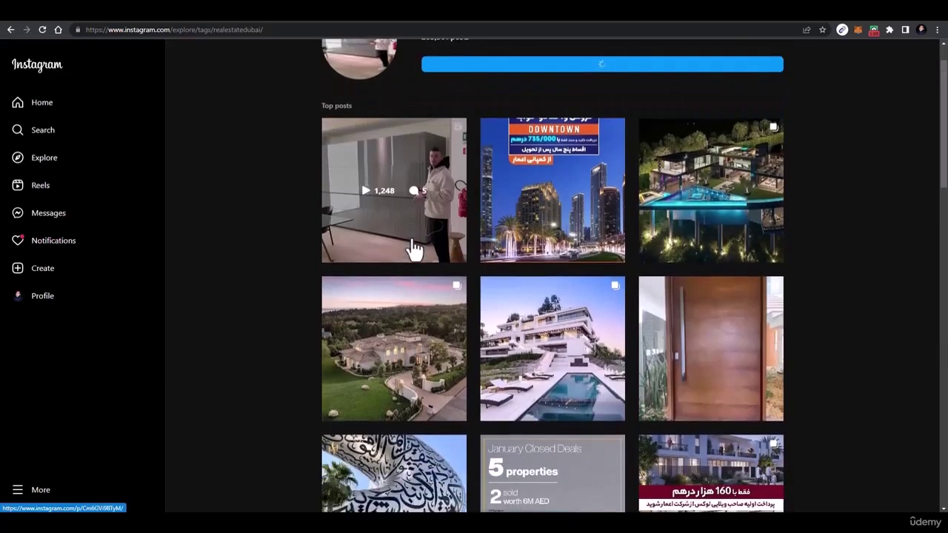
scroll(439, 241, up, 1)
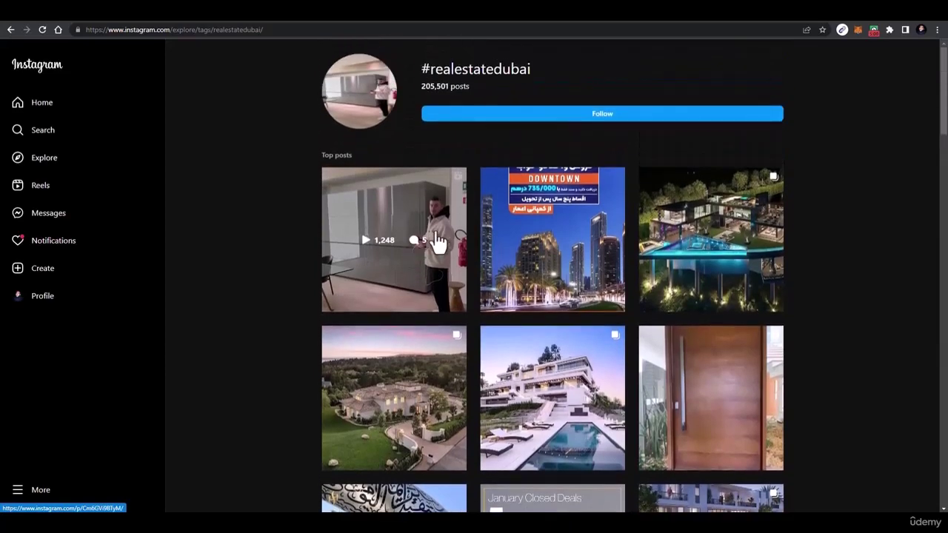
click(437, 240)
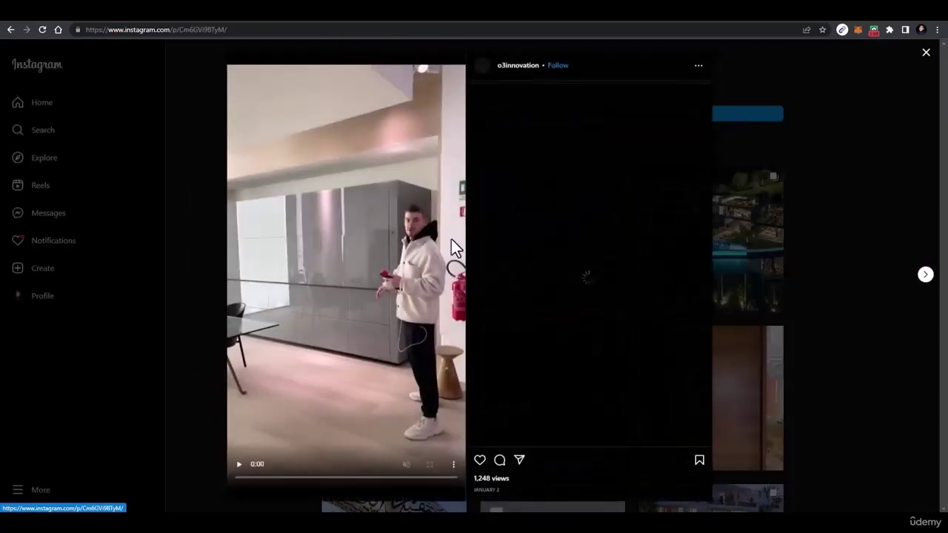
click(925, 52)
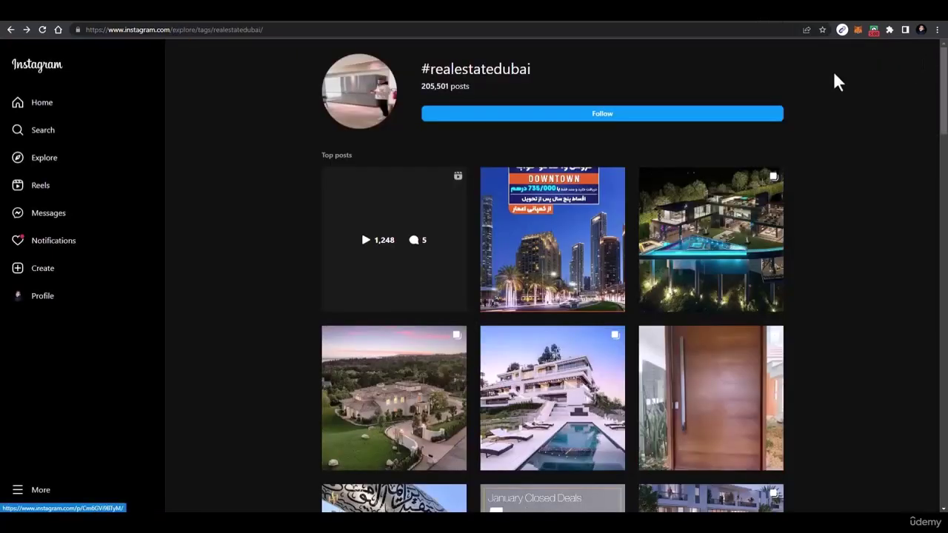
scroll(474, 186, down, 4)
scroll(412, 193, down, 4)
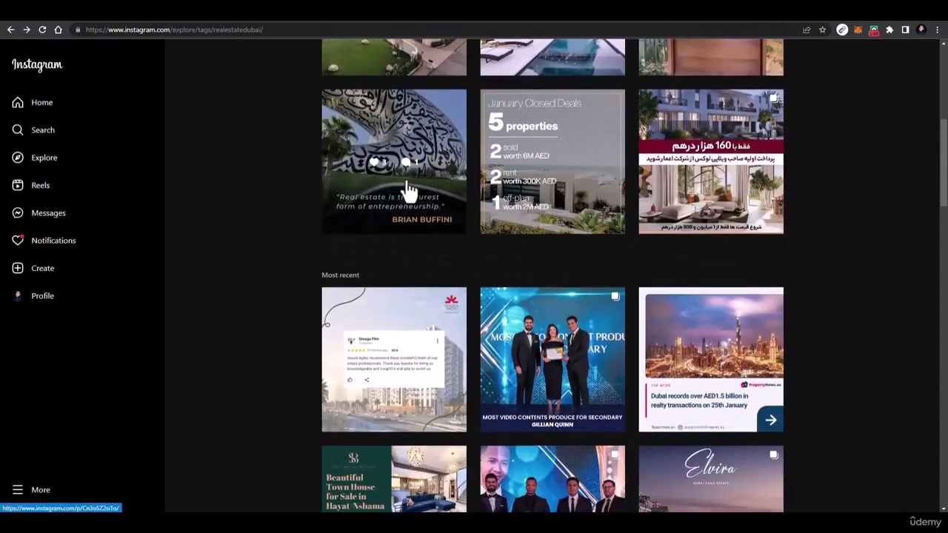
scroll(412, 197, up, 7)
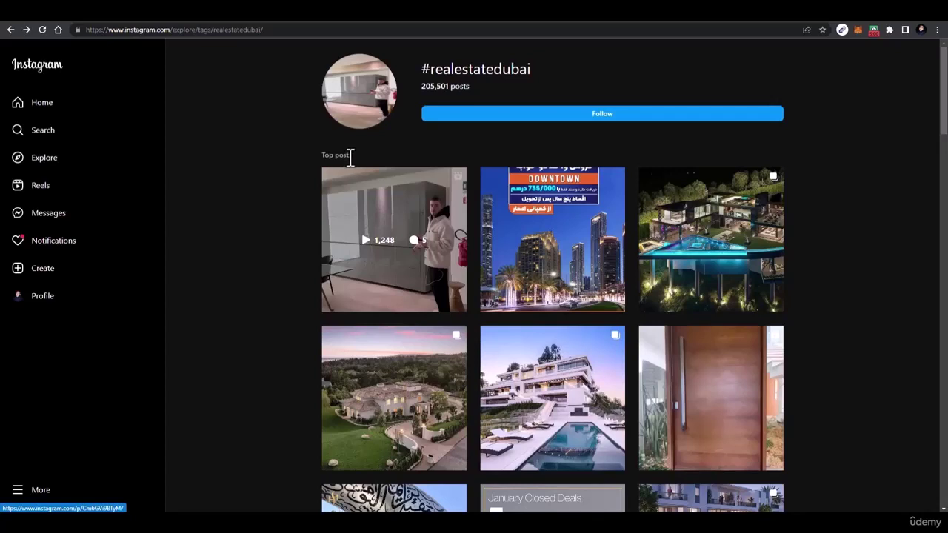
Open Twitter's Explore page, keeping recent searches and dismissing the Twitter Blue popup.
click(696, 14)
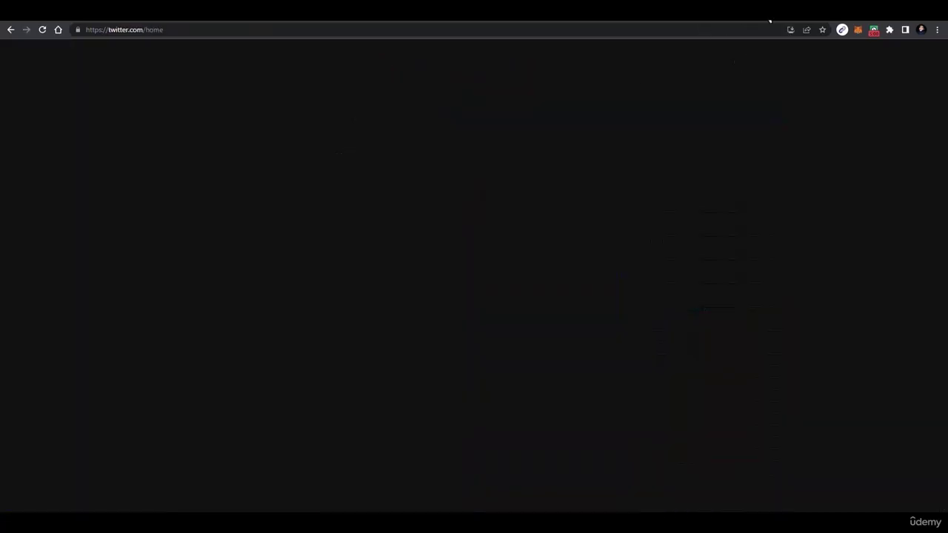
click(206, 115)
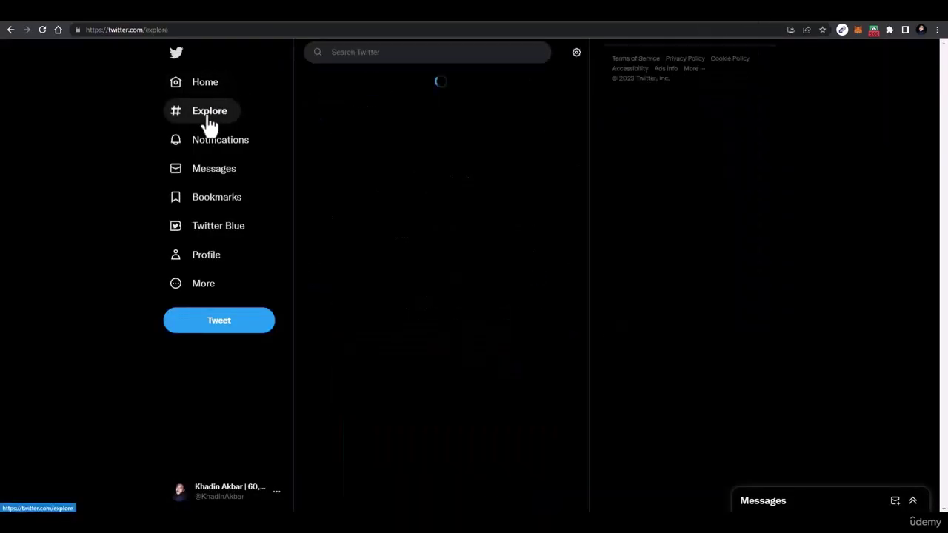
click(469, 49)
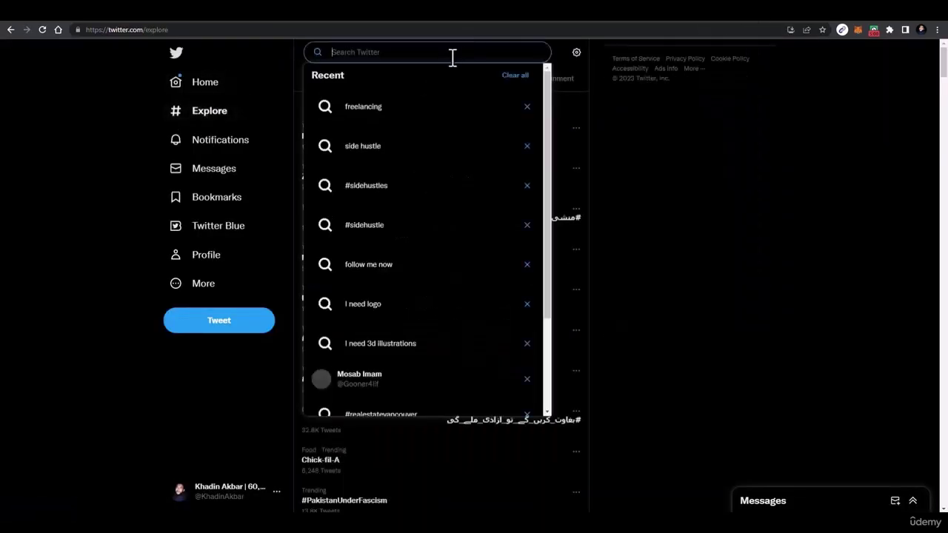
click(515, 76)
click(687, 181)
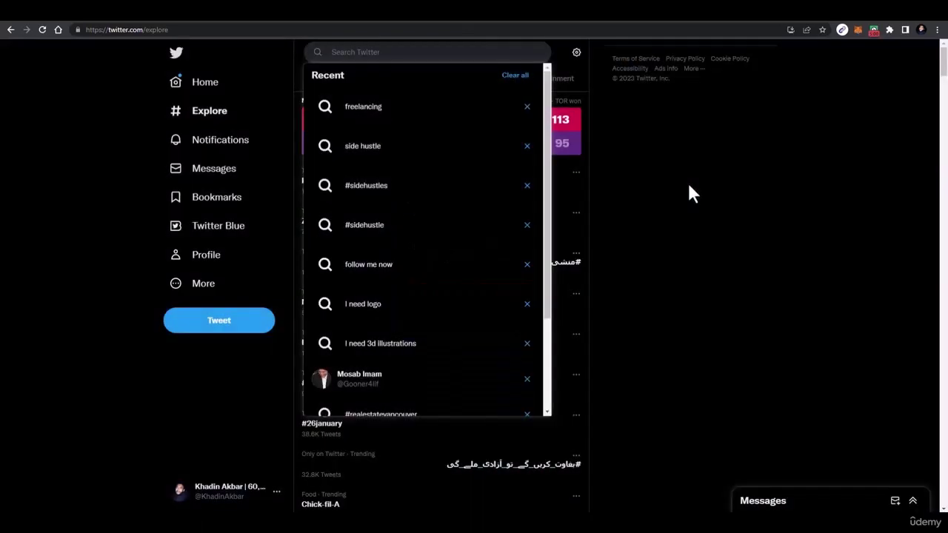
click(153, 249)
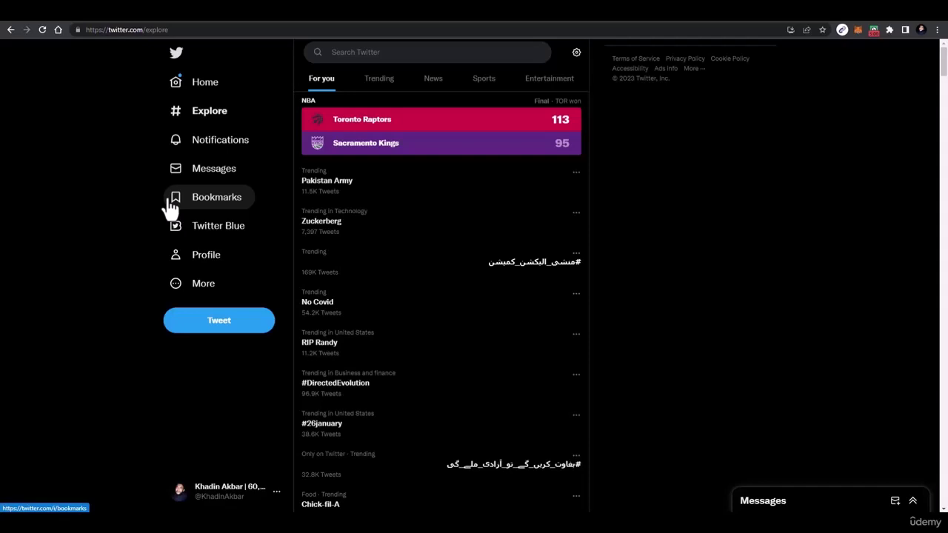
click(206, 235)
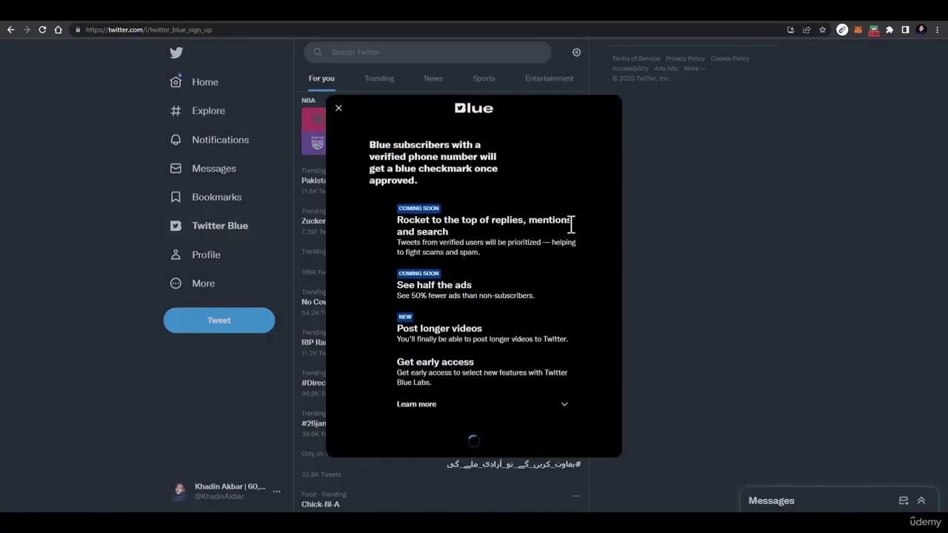
click(674, 248)
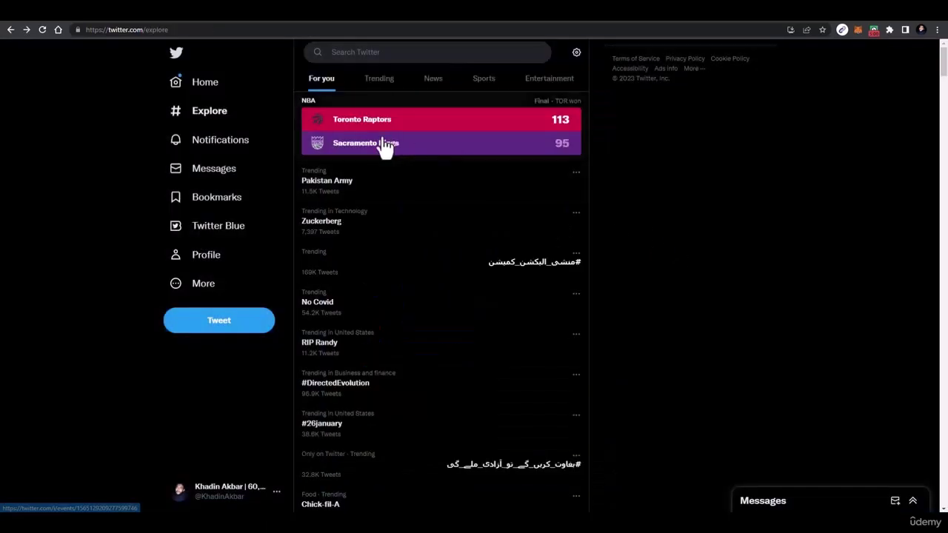